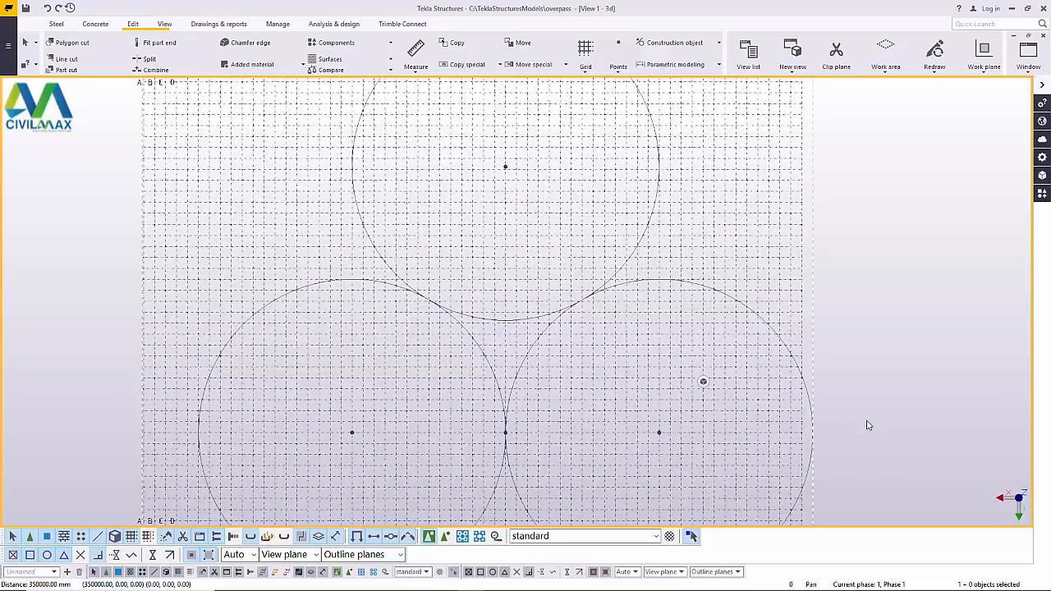
# - Examine the three touching construction circles and their centre points on the grid
pyautogui.scroll(-2, 744, 383)
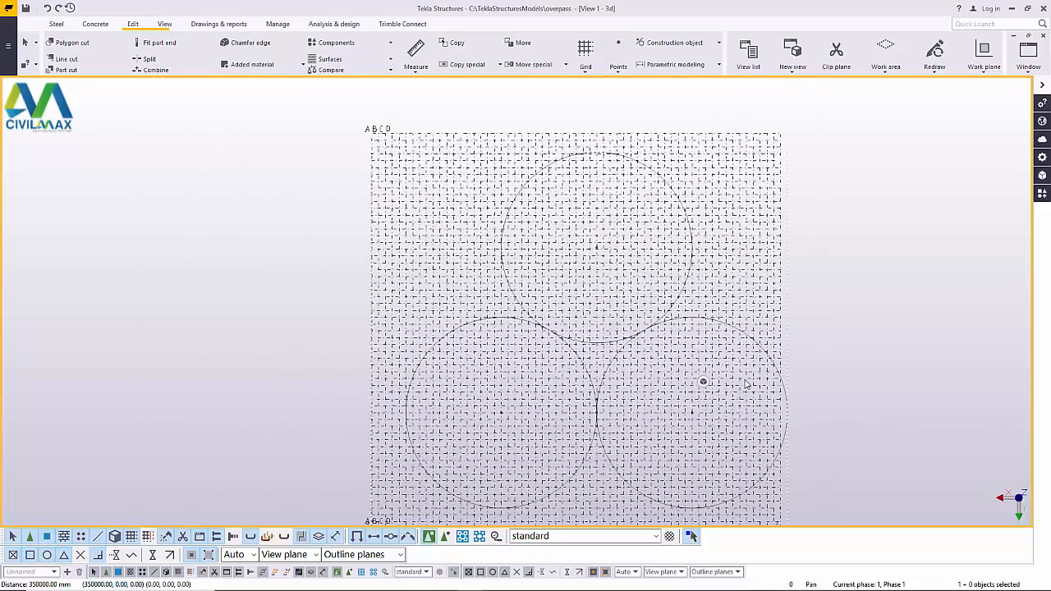
pyautogui.scroll(1, 739, 386)
pyautogui.scroll(1, 717, 443)
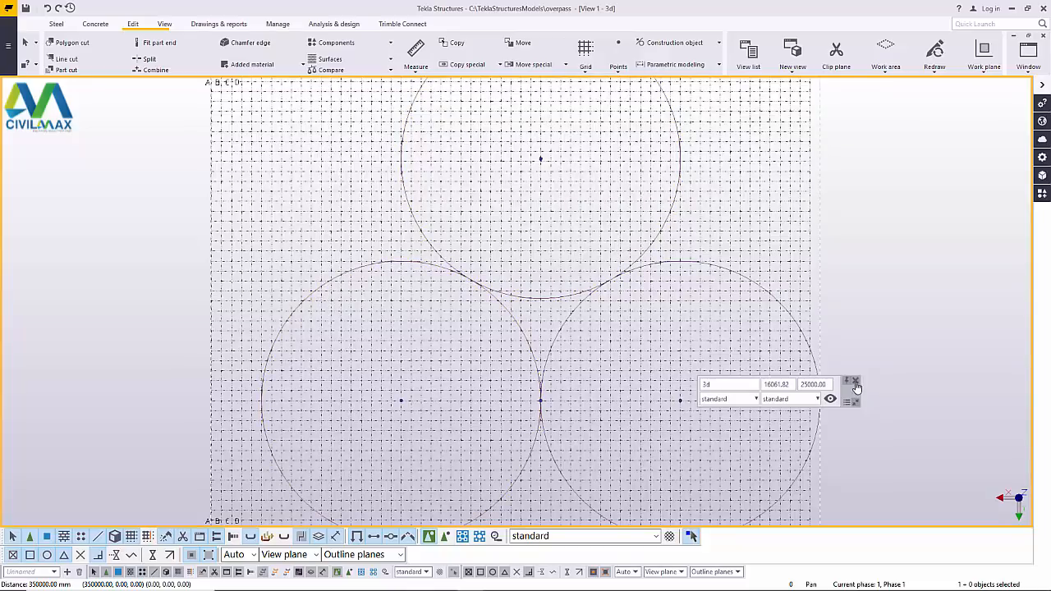
pyautogui.scroll(1, 401, 426)
pyautogui.scroll(5, 402, 426)
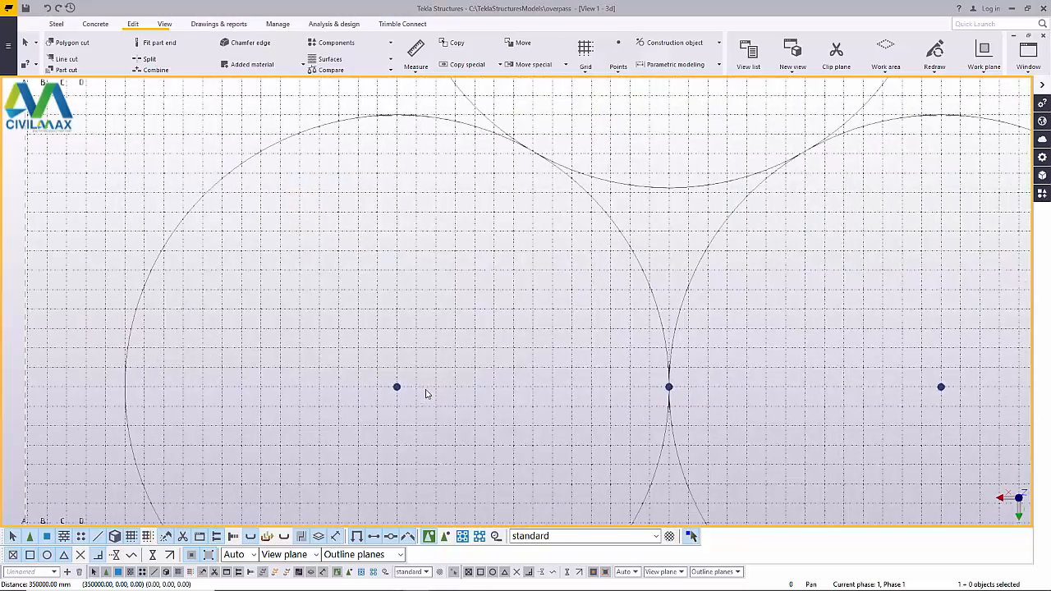
pyautogui.scroll(2, 388, 396)
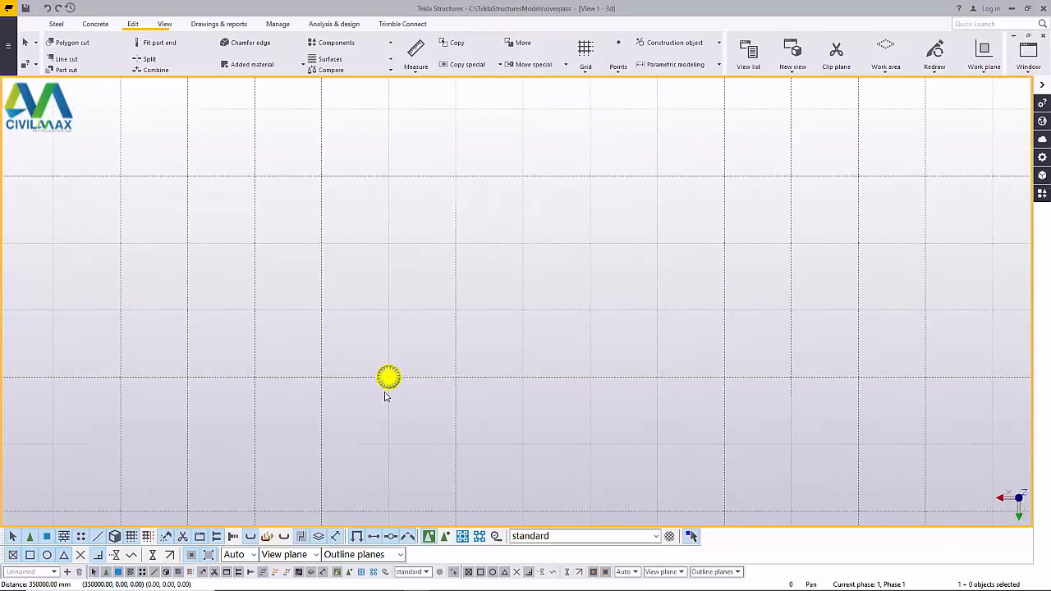
pyautogui.scroll(-6, 386, 396)
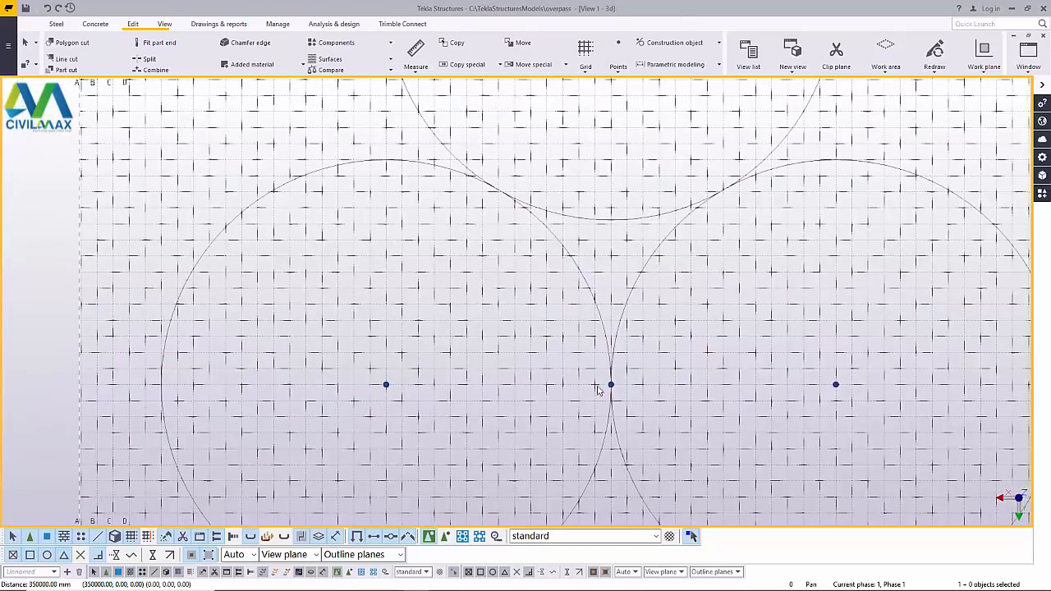
pyautogui.click(416, 67)
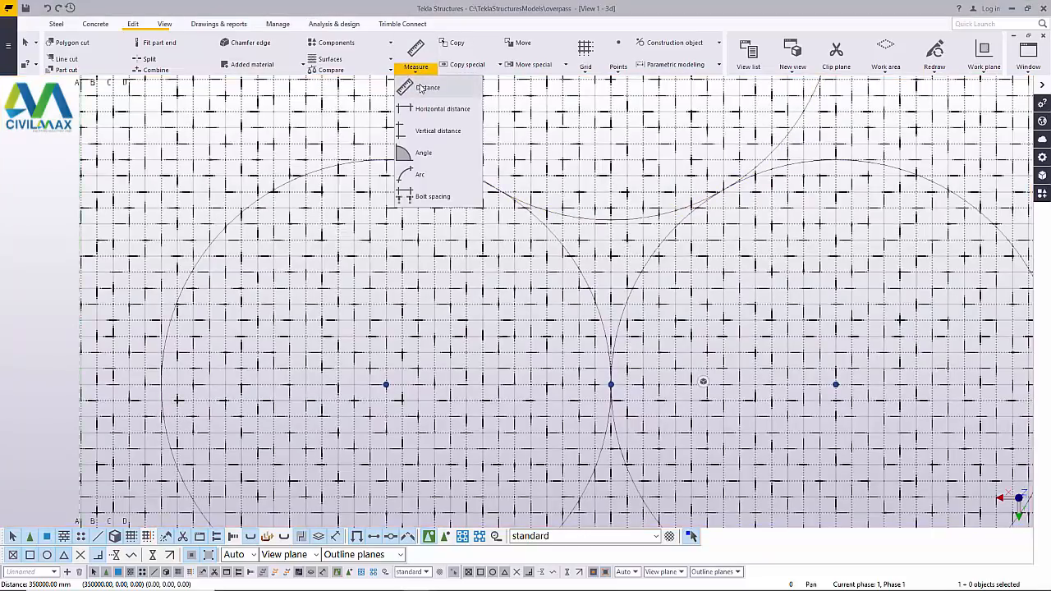
pyautogui.click(420, 88)
pyautogui.scroll(5, 380, 383)
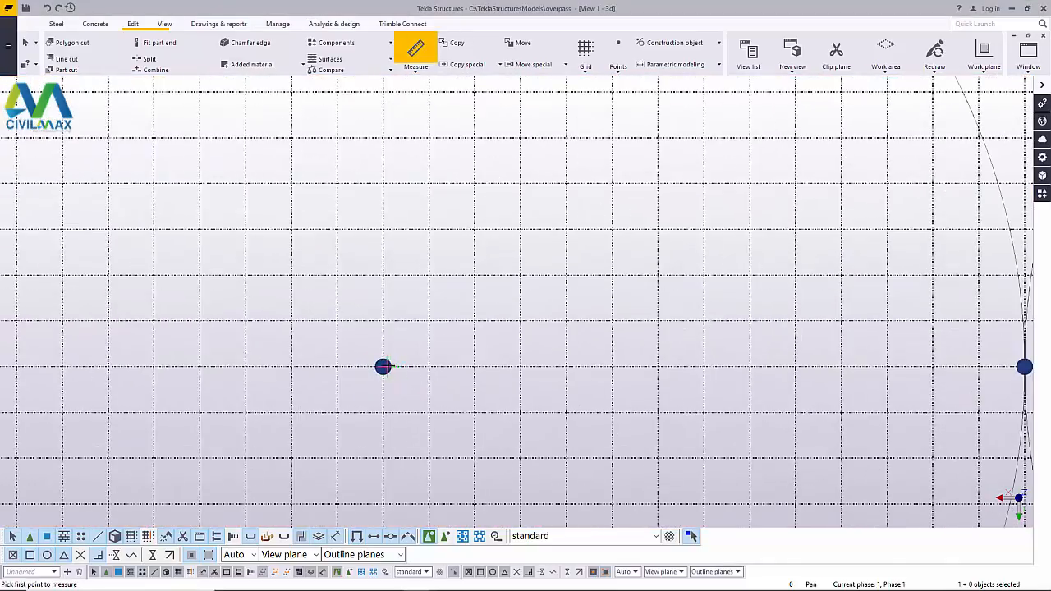
pyautogui.rightClick(433, 283)
pyautogui.click(456, 288)
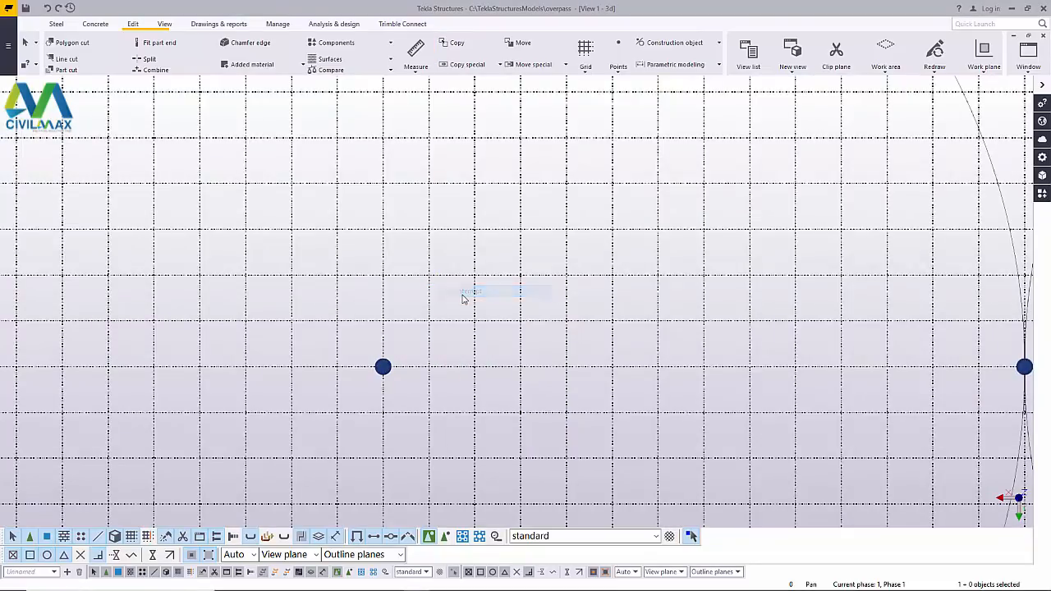
# - Measure the distance from the lower-left circle's centre to its tangent point with the lower-right circle, without placing the dimension
pyautogui.click(416, 69)
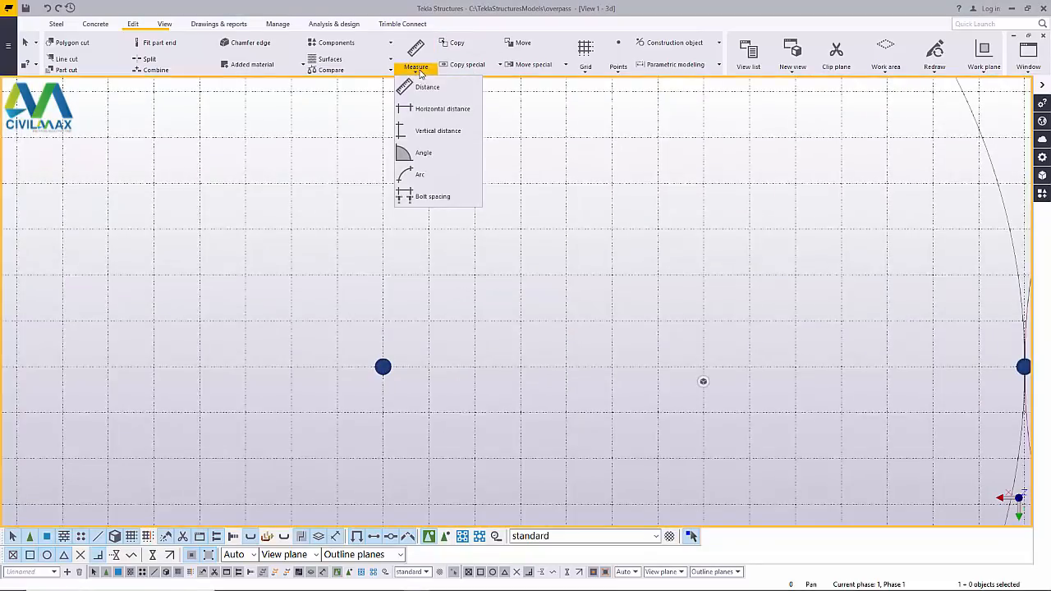
pyautogui.click(427, 87)
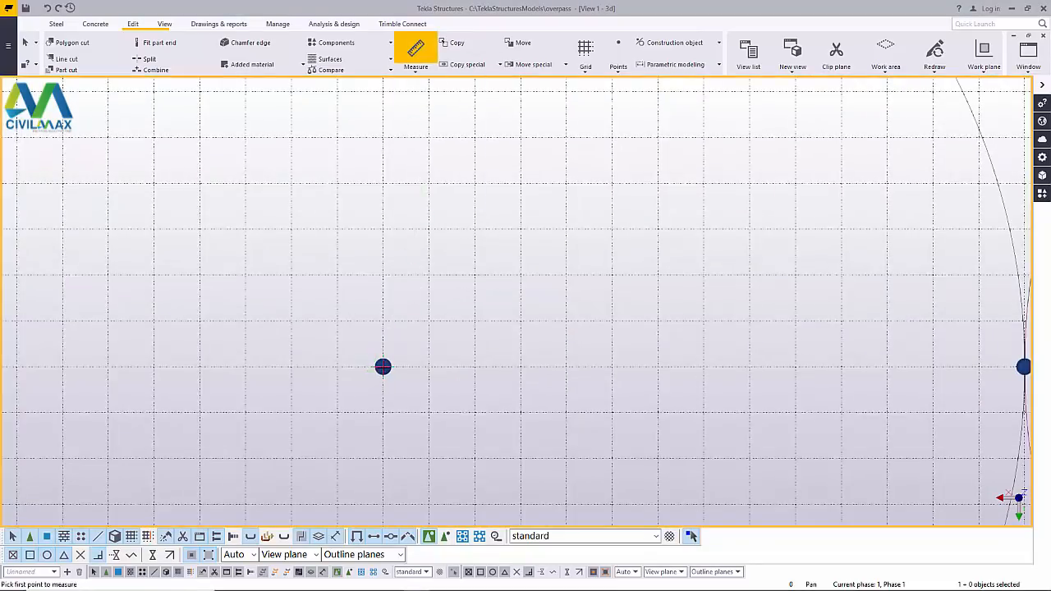
pyautogui.click(383, 366)
pyautogui.scroll(-2, 316, 332)
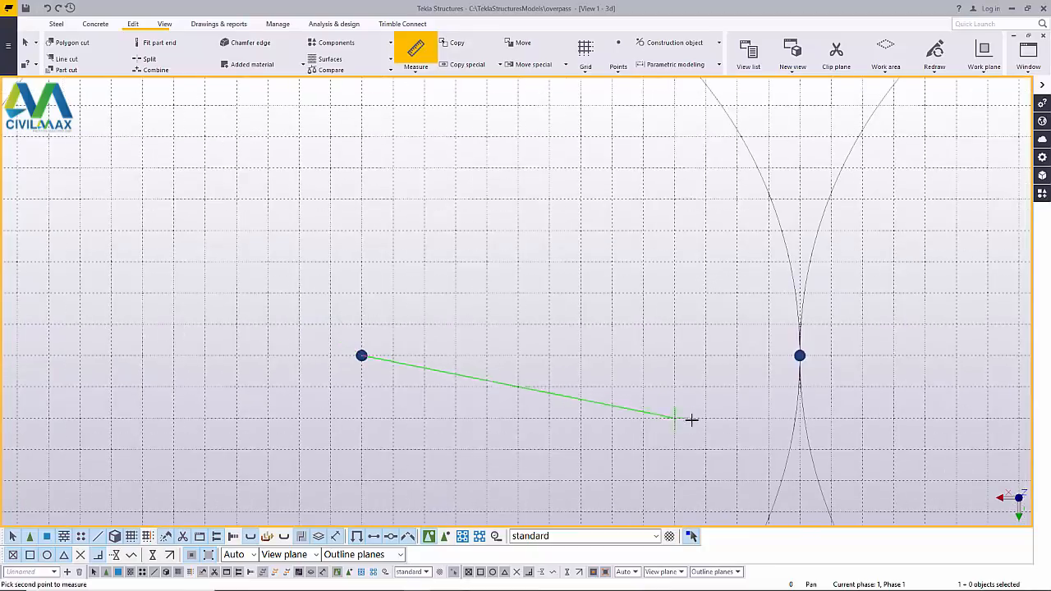
pyautogui.click(799, 355)
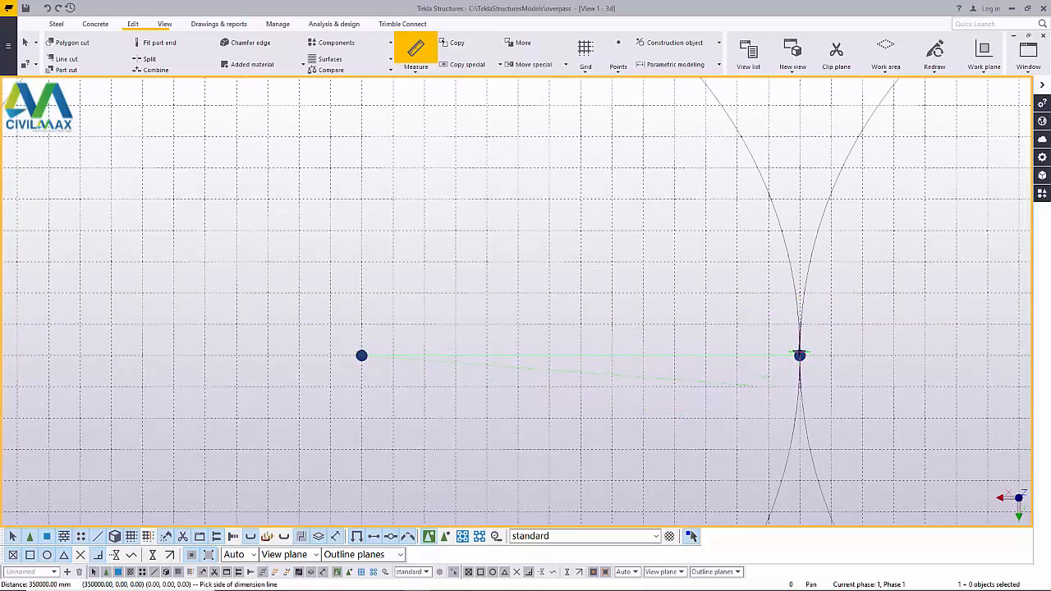
pyautogui.scroll(-2, 481, 71)
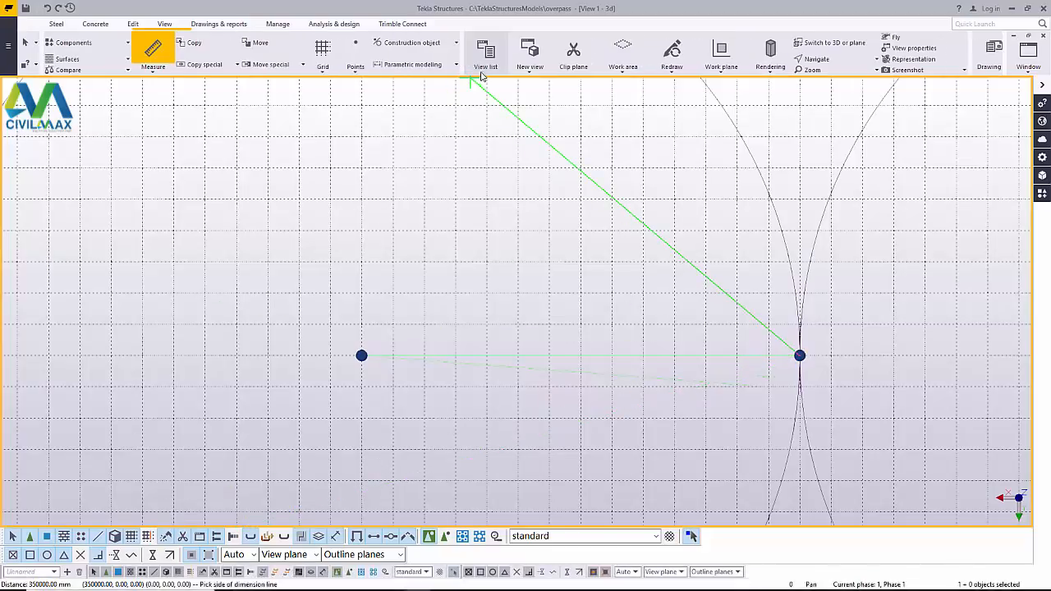
pyautogui.scroll(-1, 482, 79)
pyautogui.scroll(-3, 479, 233)
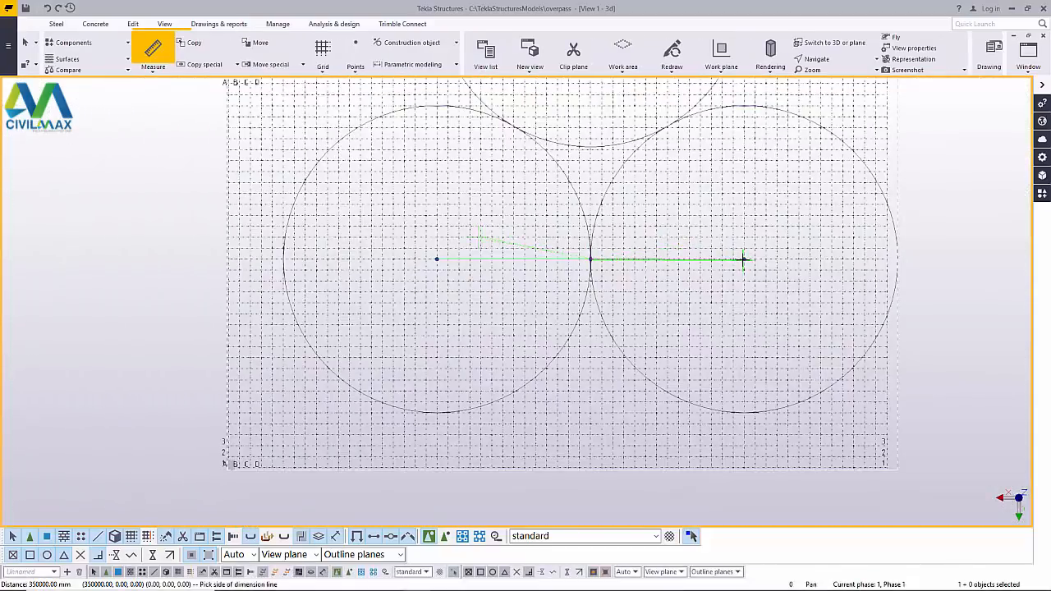
pyautogui.scroll(-3, 743, 259)
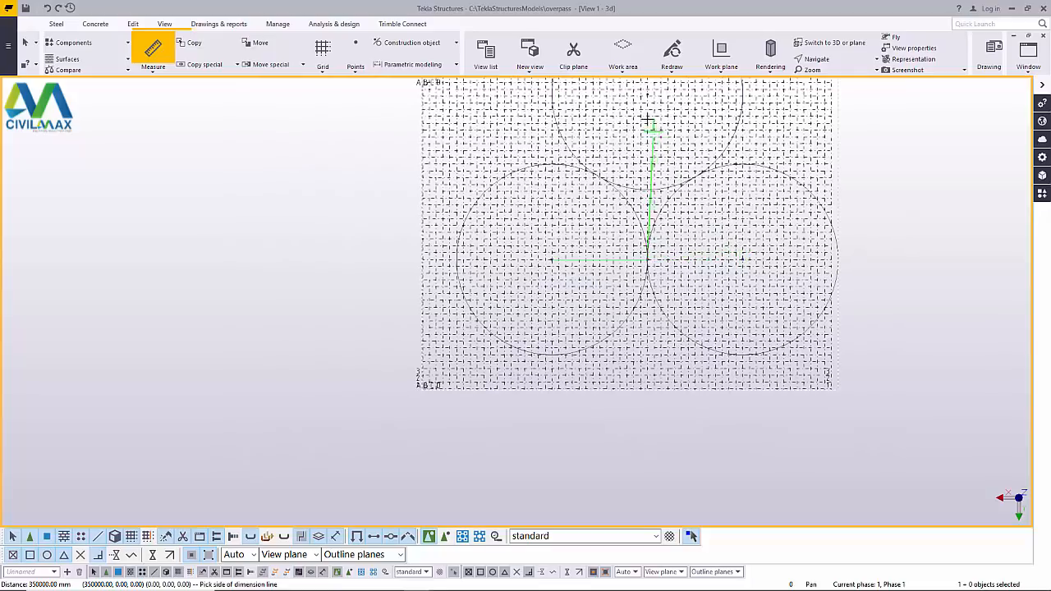
pyautogui.scroll(5, 646, 100)
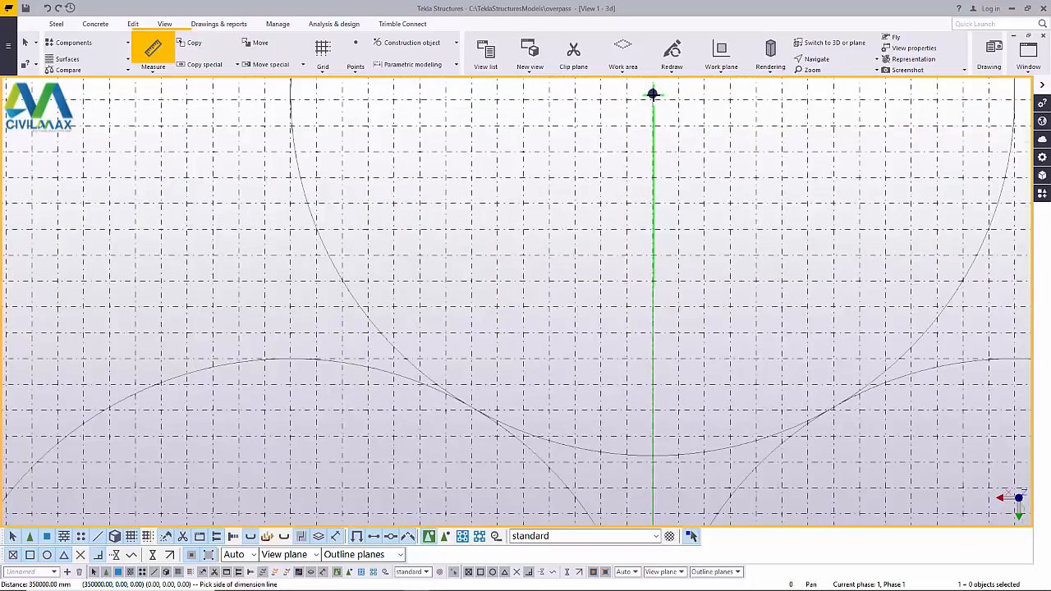
pyautogui.scroll(-2, 655, 111)
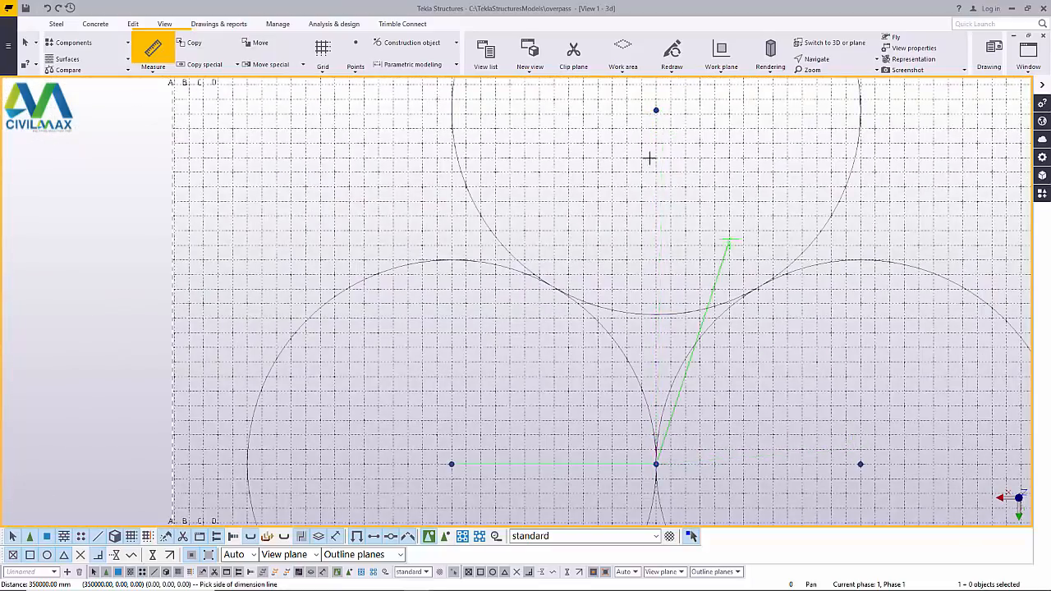
pyautogui.rightClick(411, 269)
pyautogui.click(435, 273)
# - Examine the circles' tangent areas and the upper-right arc of the lower-right circle at close range
pyautogui.scroll(-5, 556, 342)
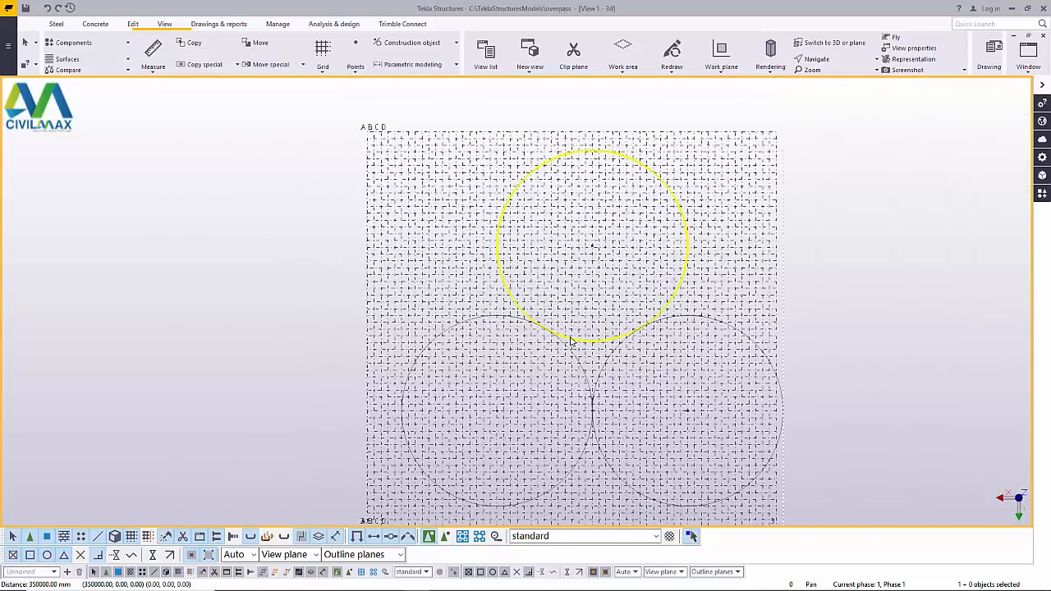
pyautogui.scroll(5, 560, 396)
pyautogui.scroll(-4, 572, 427)
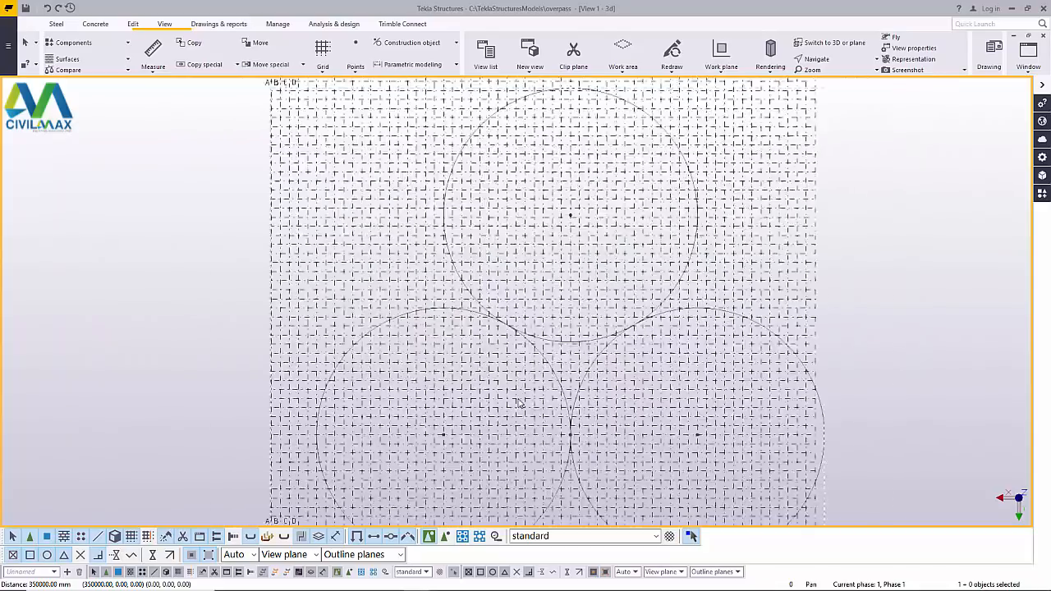
pyautogui.scroll(1, 573, 427)
pyautogui.scroll(1, 573, 427)
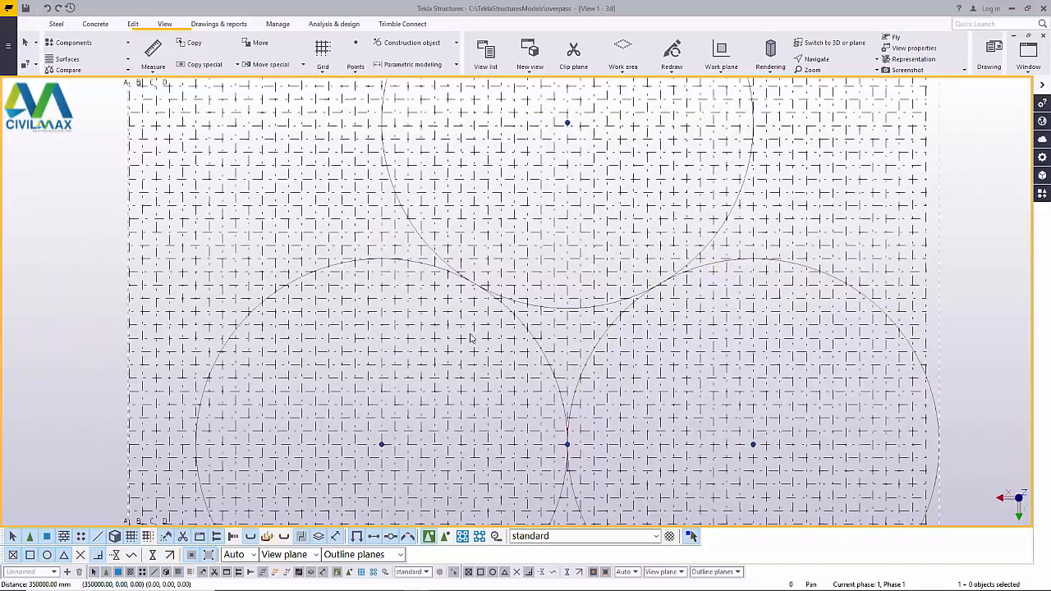
pyautogui.scroll(-2, 472, 339)
pyautogui.scroll(6, 711, 308)
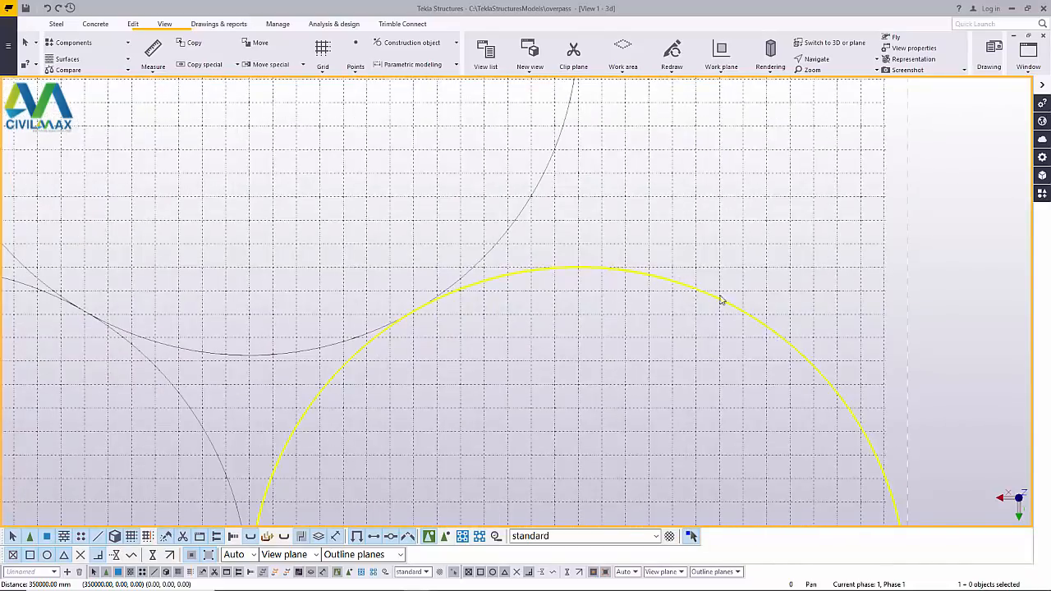
pyautogui.scroll(6, 785, 343)
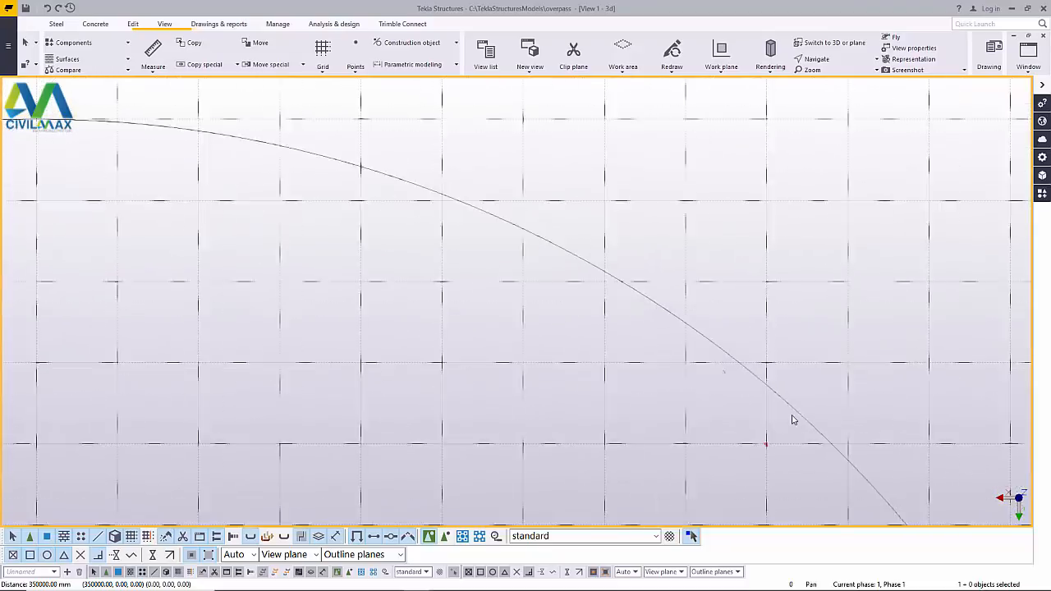
pyautogui.scroll(5, 725, 358)
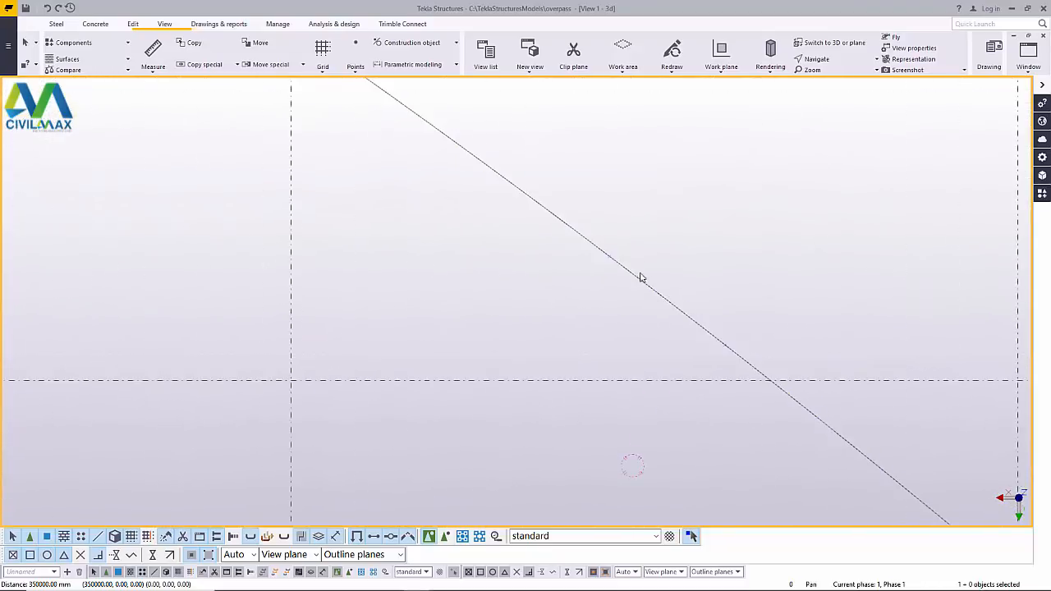
pyautogui.scroll(4, 816, 416)
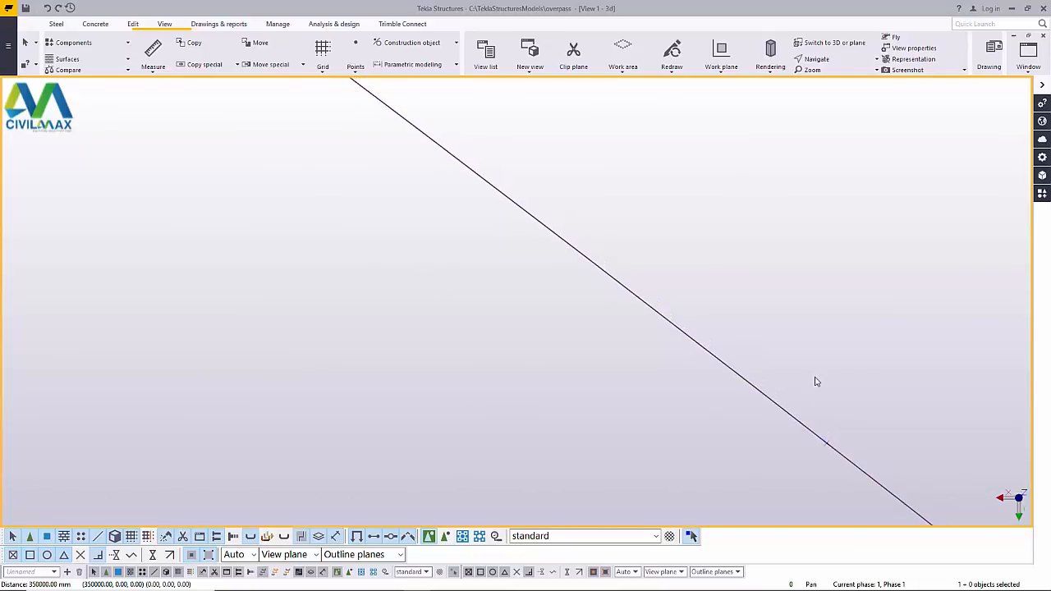
pyautogui.scroll(-2, 792, 429)
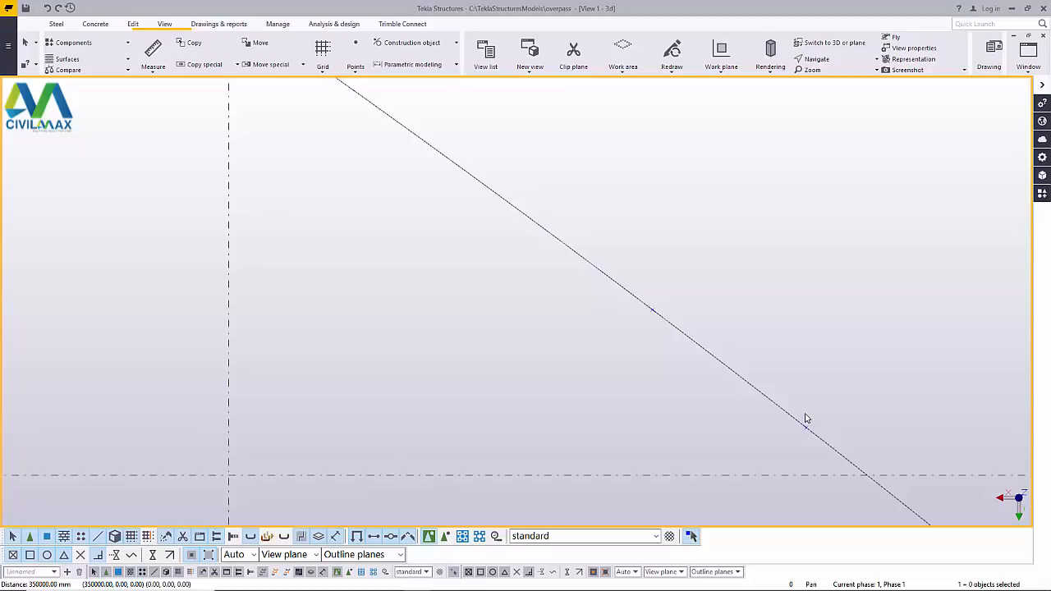
# - Model a 3000 mm steel beam from the lower of the two points on the lower-right circle's arc, directed towards the upper point
pyautogui.click(56, 24)
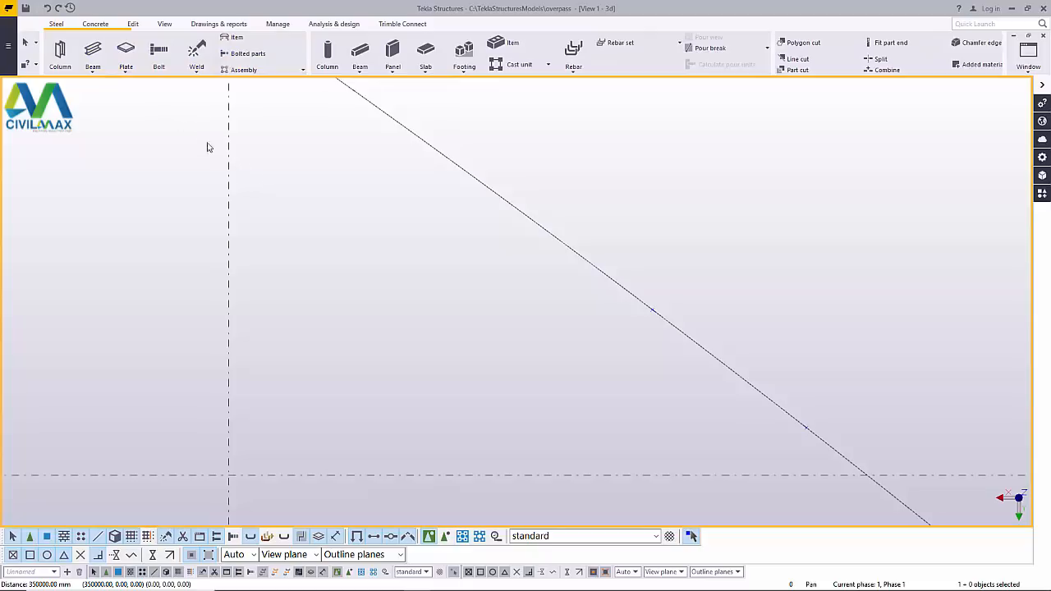
pyautogui.click(95, 69)
pyautogui.click(107, 86)
pyautogui.scroll(3, 783, 408)
pyautogui.scroll(4, 821, 443)
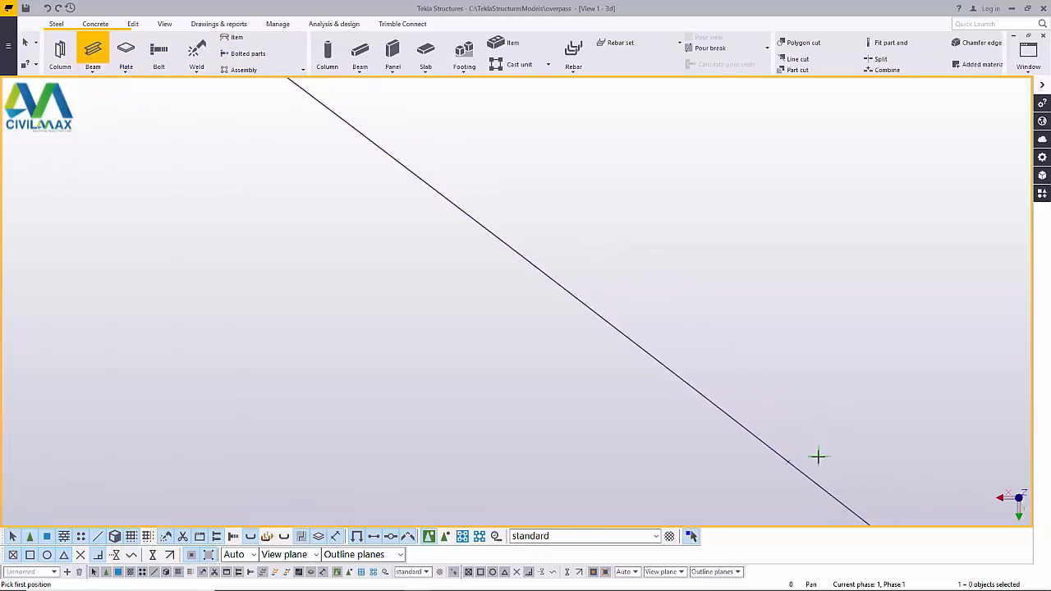
pyautogui.scroll(3, 767, 453)
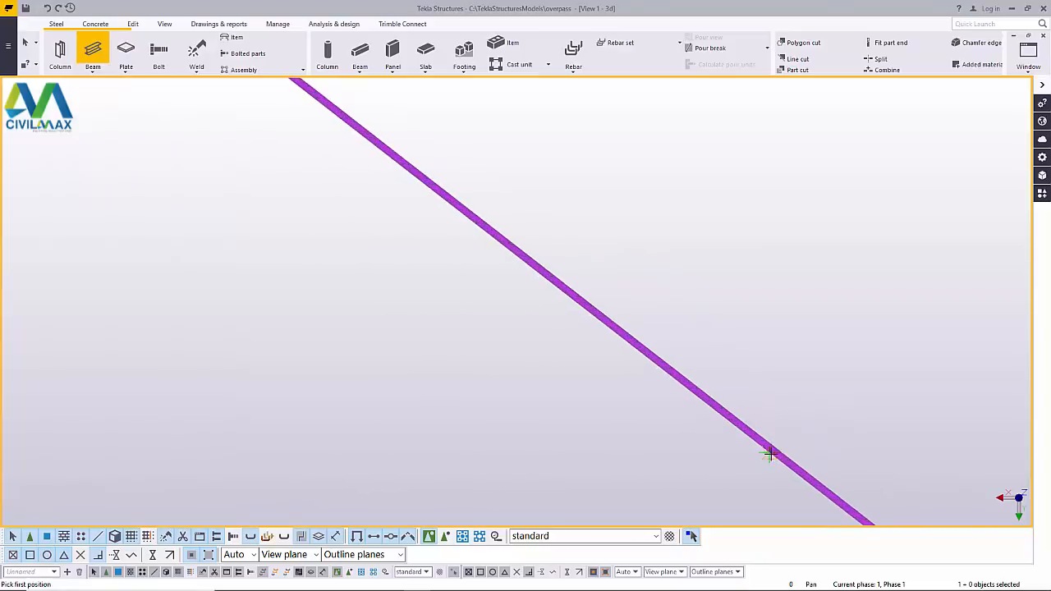
pyautogui.click(770, 446)
pyautogui.scroll(-5, 850, 429)
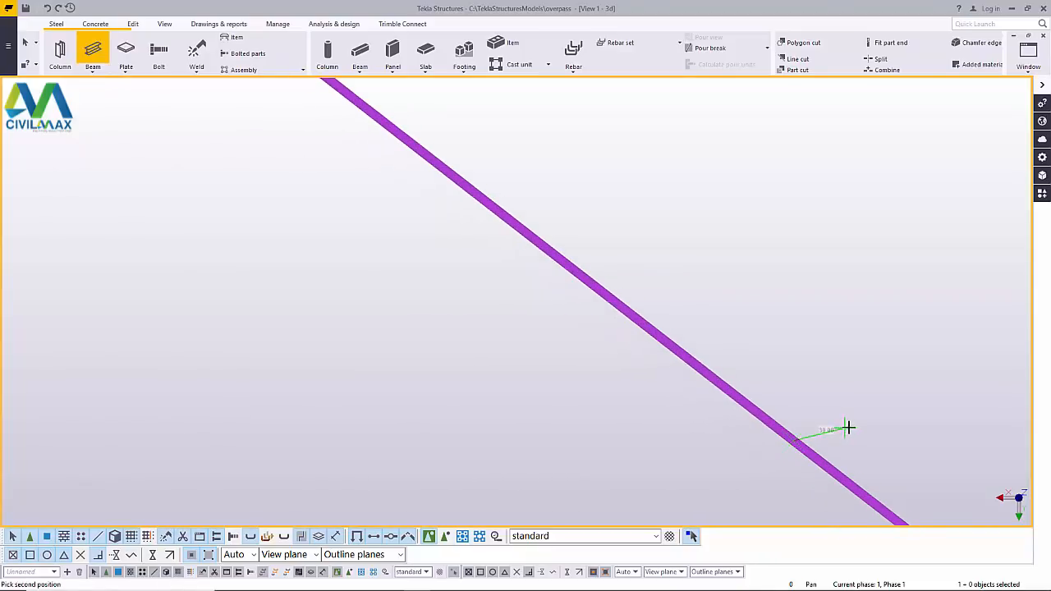
pyautogui.scroll(-3, 858, 427)
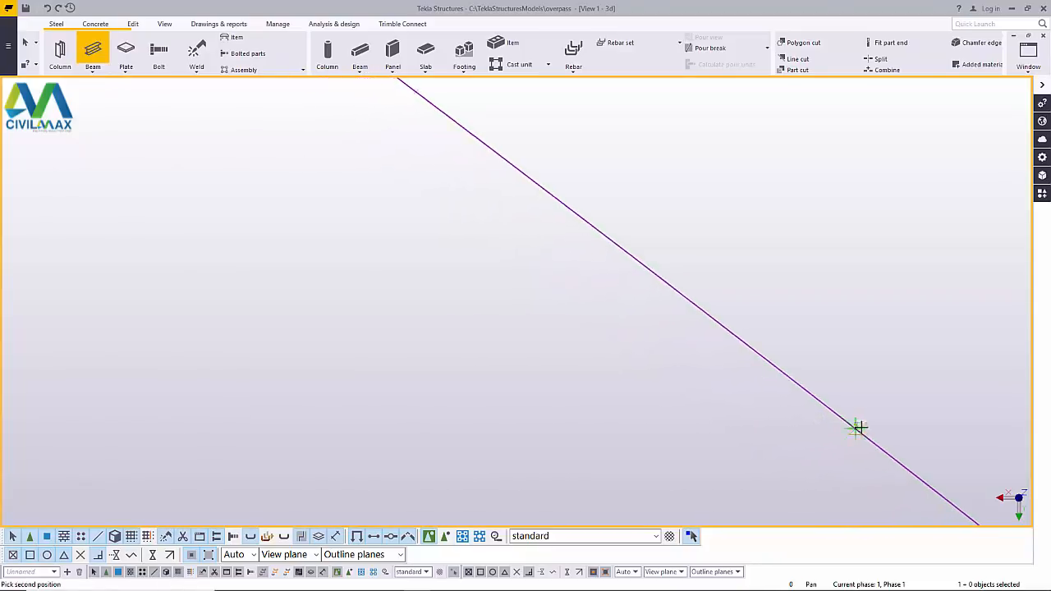
pyautogui.scroll(4, 858, 427)
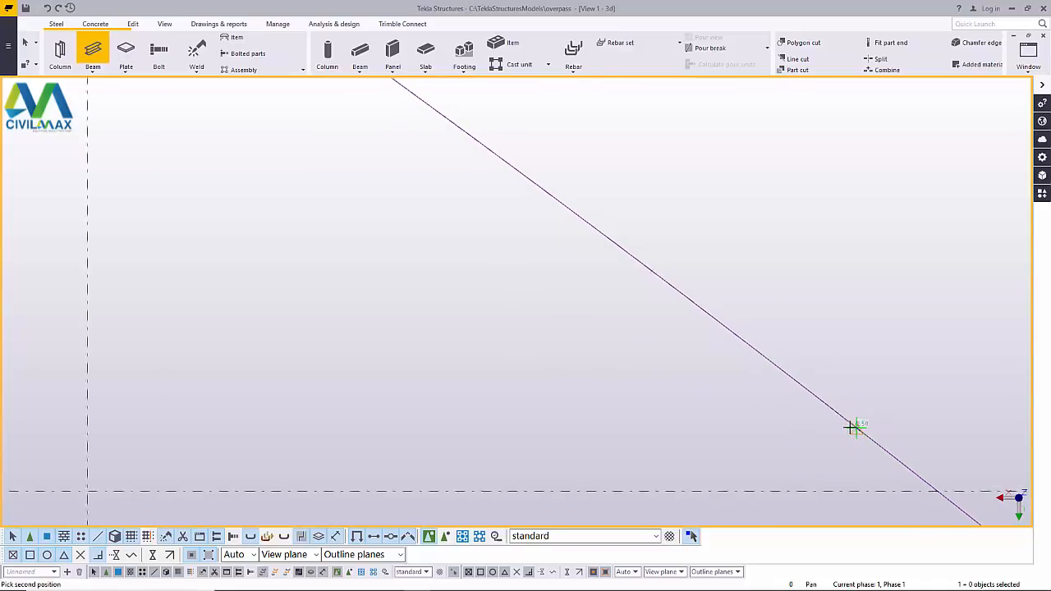
pyautogui.scroll(5, 647, 279)
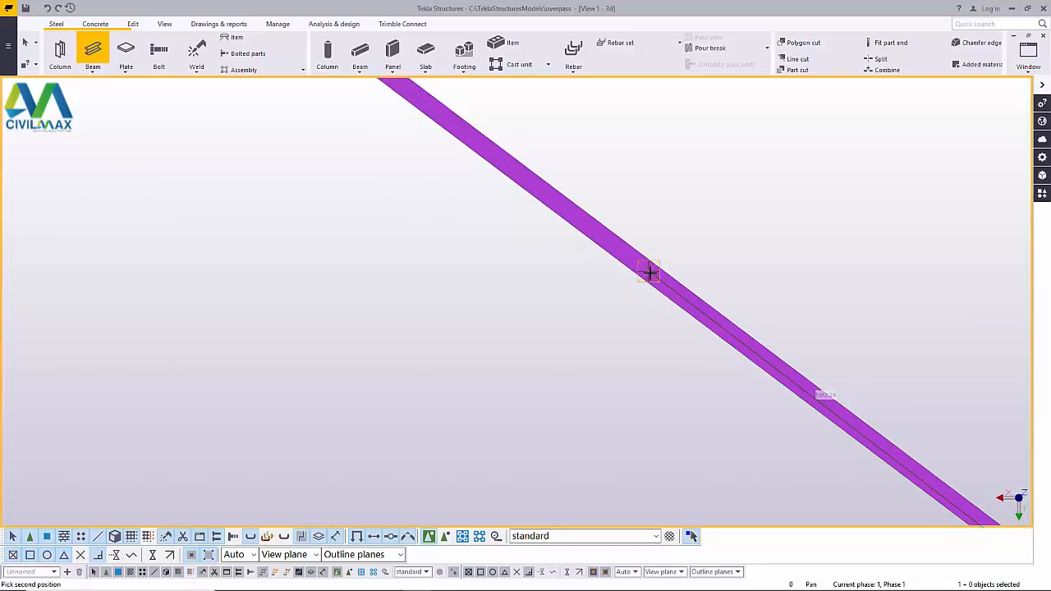
pyautogui.write('3000')
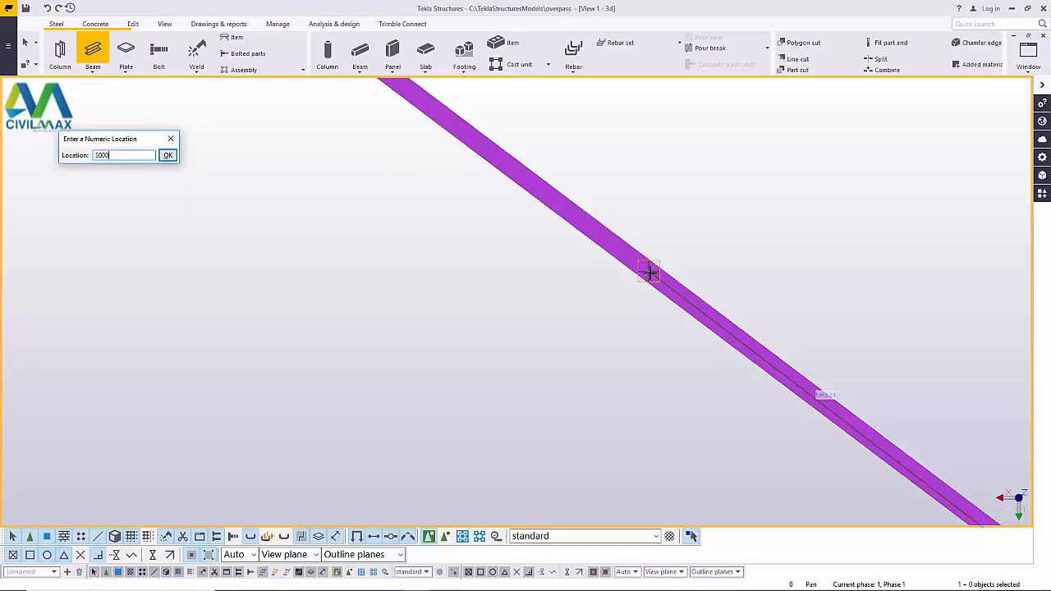
pyautogui.press('Return')
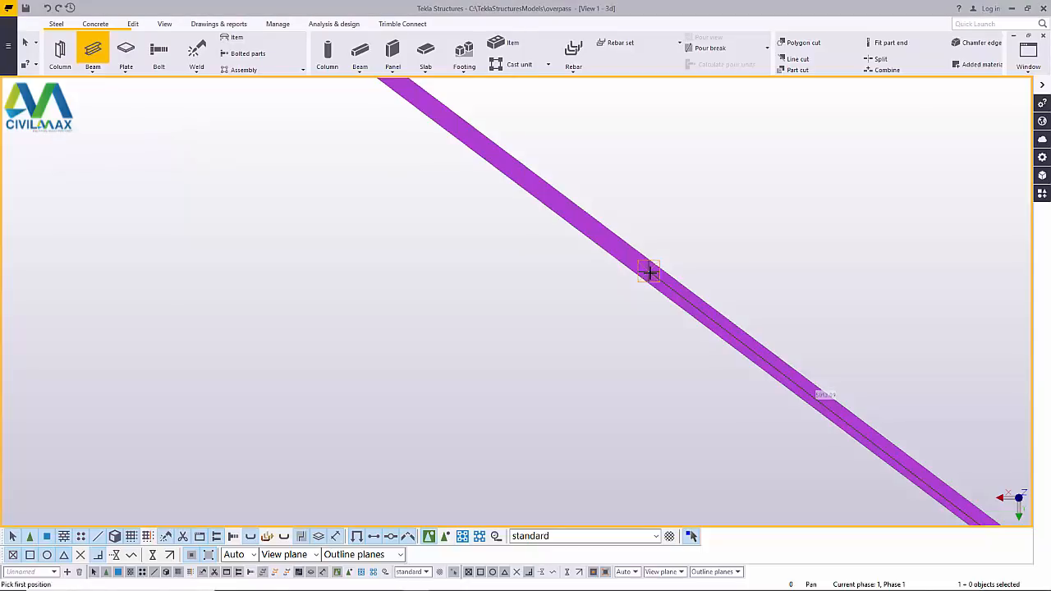
pyautogui.rightClick(699, 225)
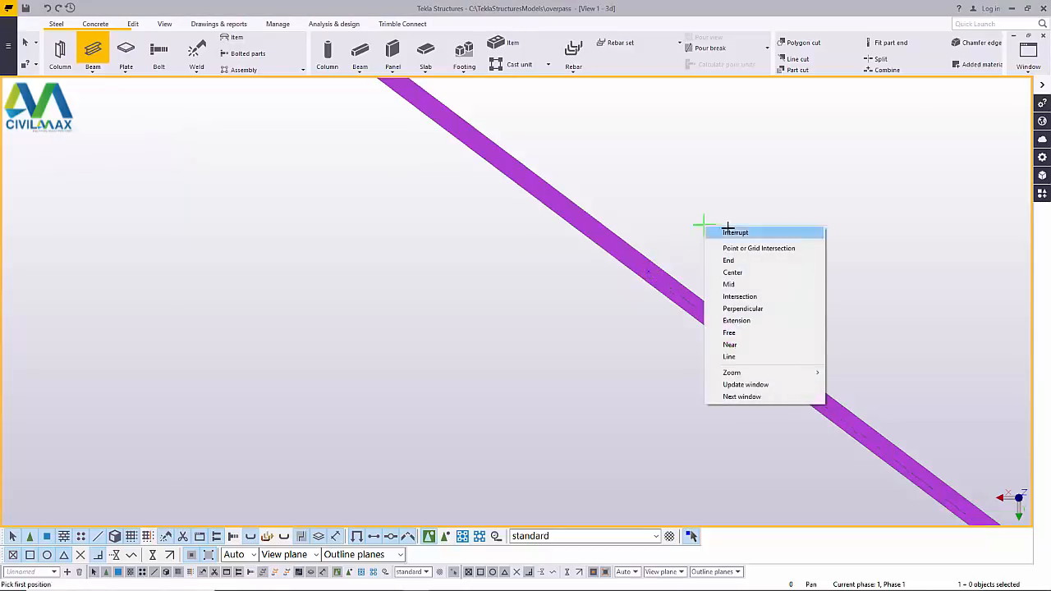
pyautogui.click(731, 232)
# - Switch the view from plane to 3D
pyautogui.scroll(-8, 513, 333)
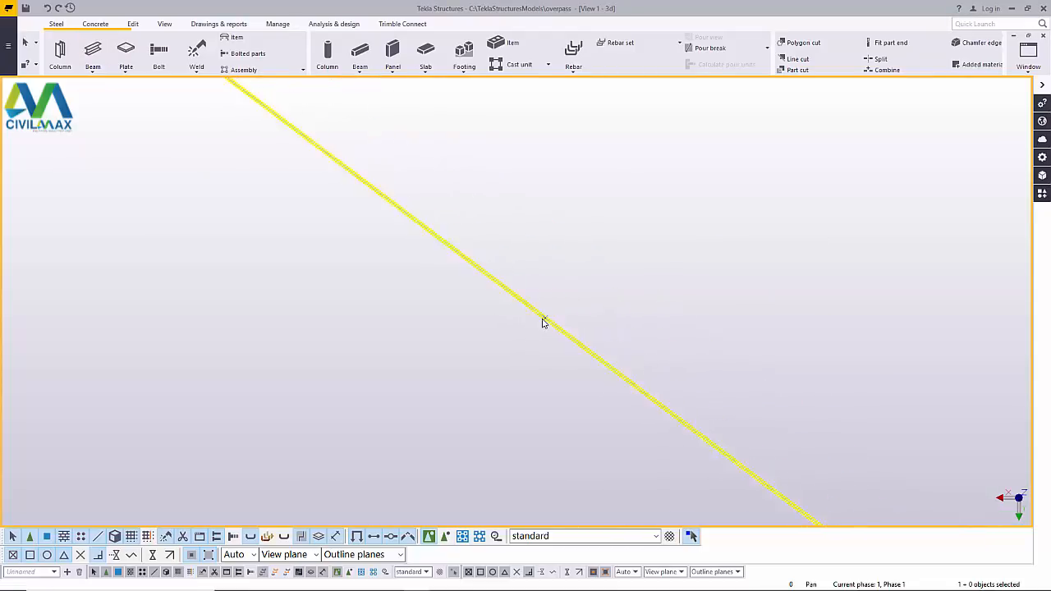
pyautogui.scroll(-6, 570, 319)
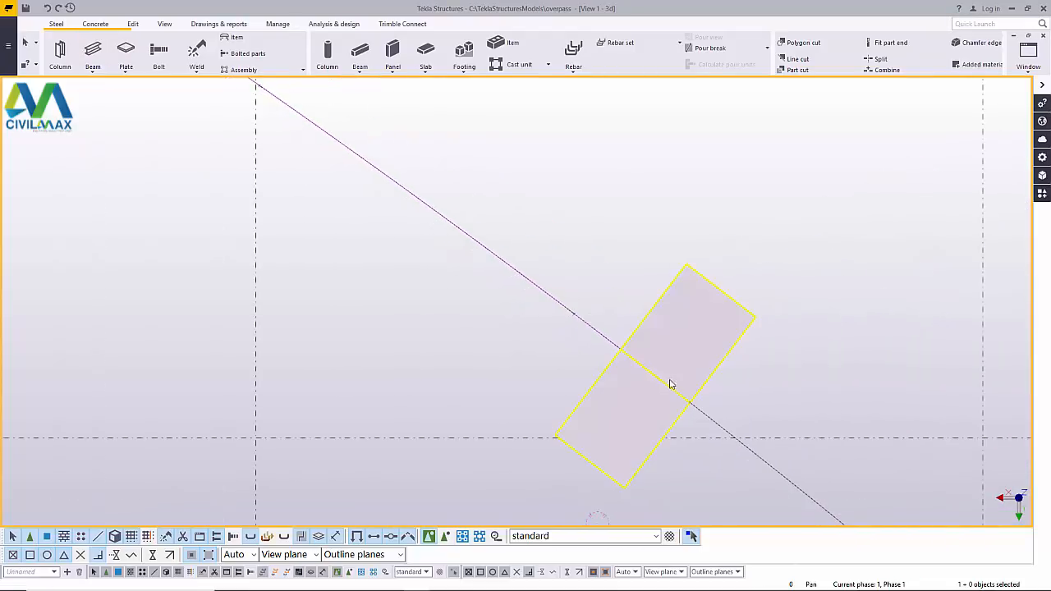
pyautogui.scroll(3, 634, 397)
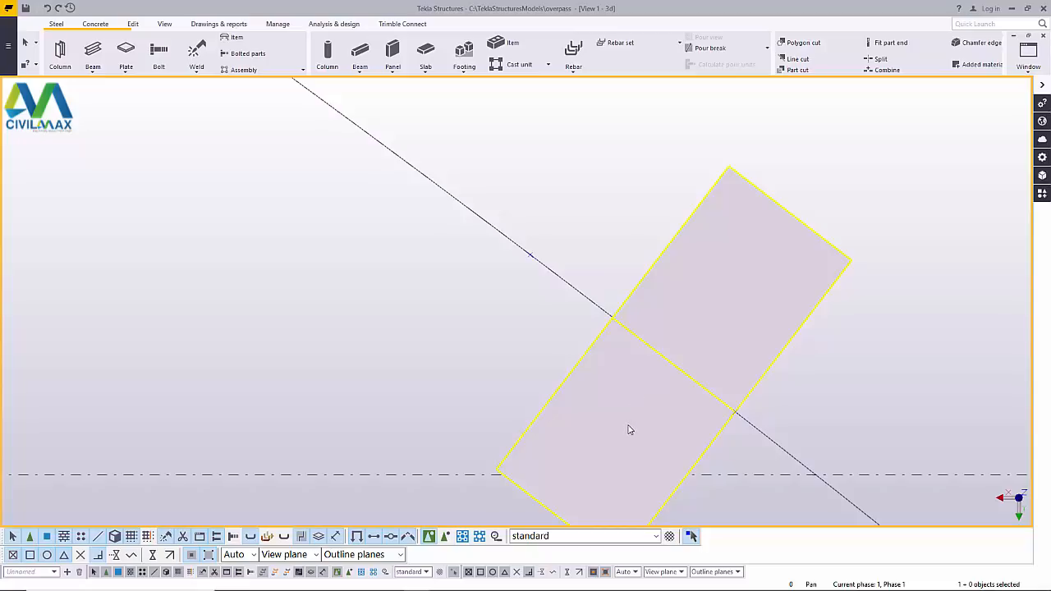
pyautogui.click(164, 26)
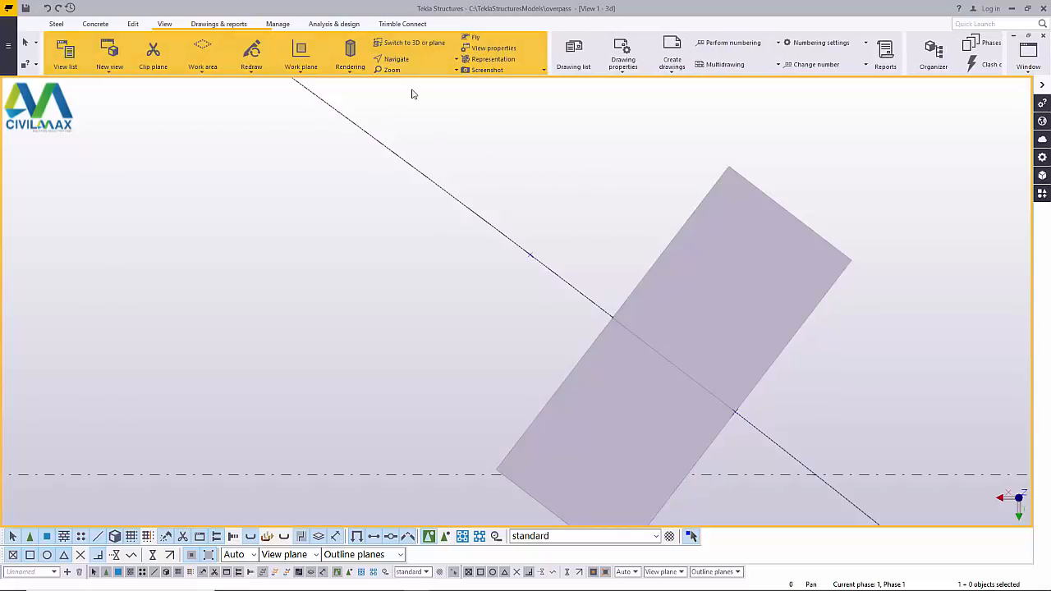
pyautogui.click(426, 48)
# - Examine the T-shaped pier at close range in 3D, including its cap and where the circle's arc passes through it
pyautogui.scroll(3, 765, 199)
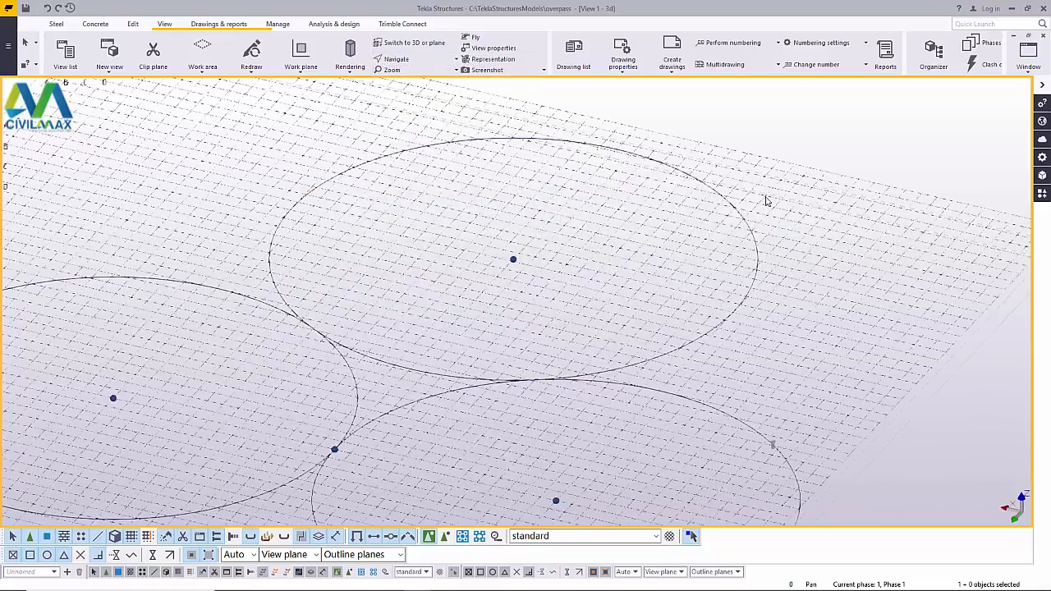
pyautogui.scroll(6, 788, 491)
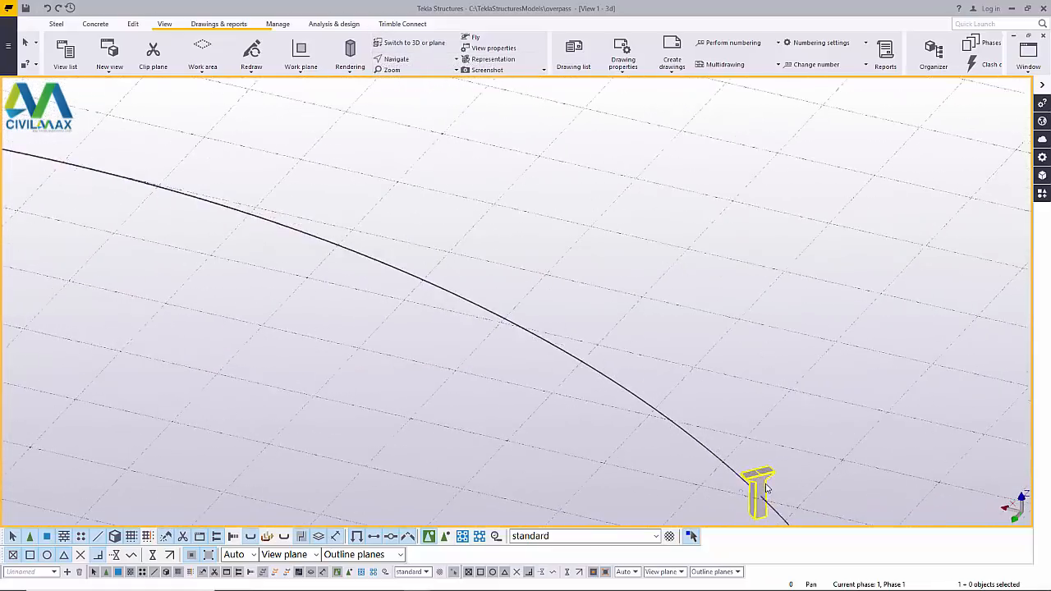
pyautogui.scroll(5, 763, 491)
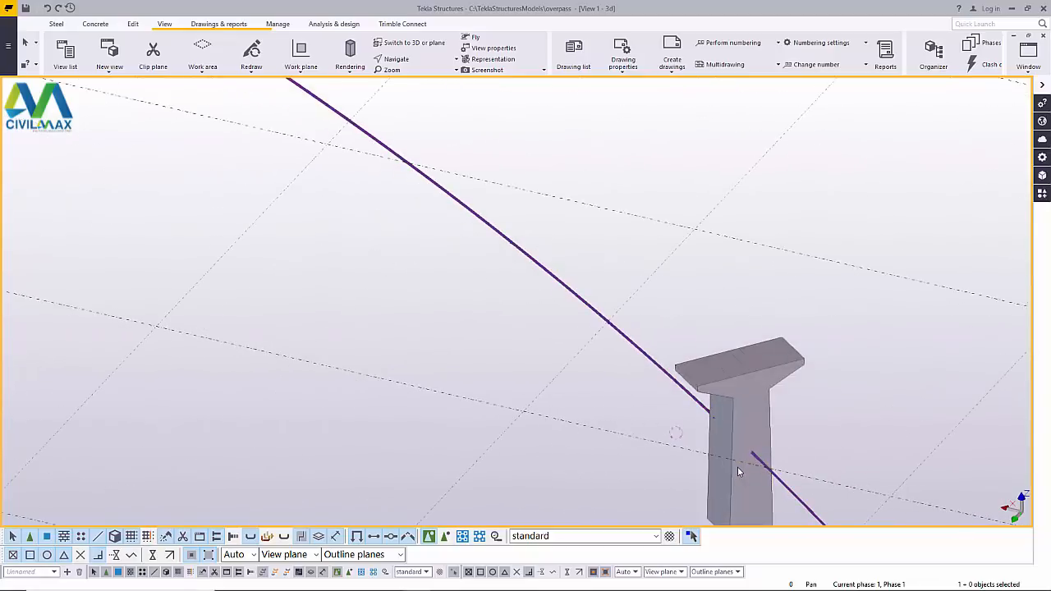
pyautogui.scroll(-4, 738, 466)
pyautogui.scroll(3, 700, 325)
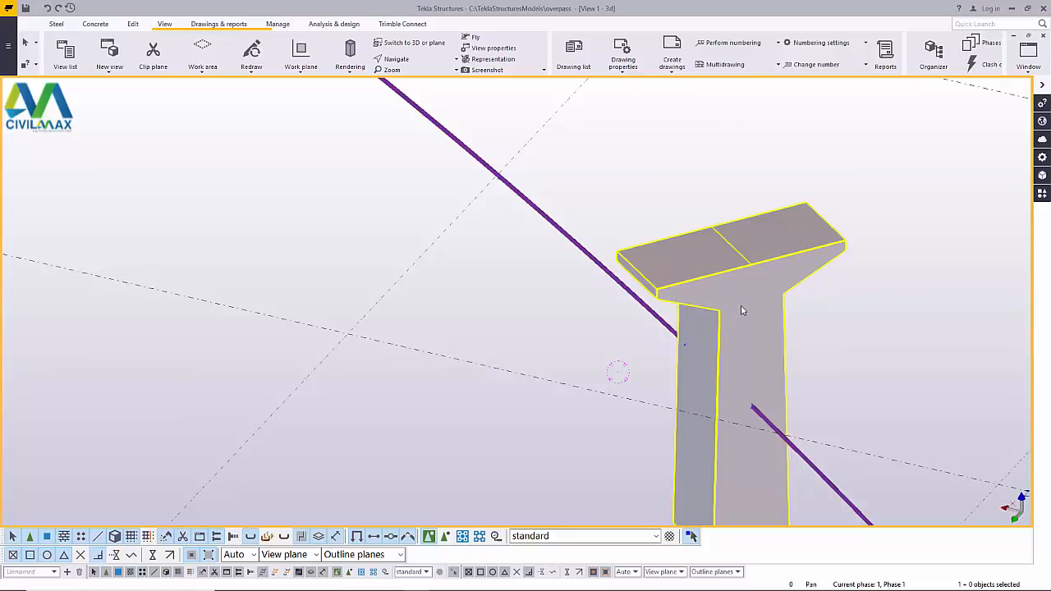
pyautogui.scroll(3, 742, 307)
pyautogui.scroll(-5, 686, 283)
pyautogui.scroll(3, 714, 304)
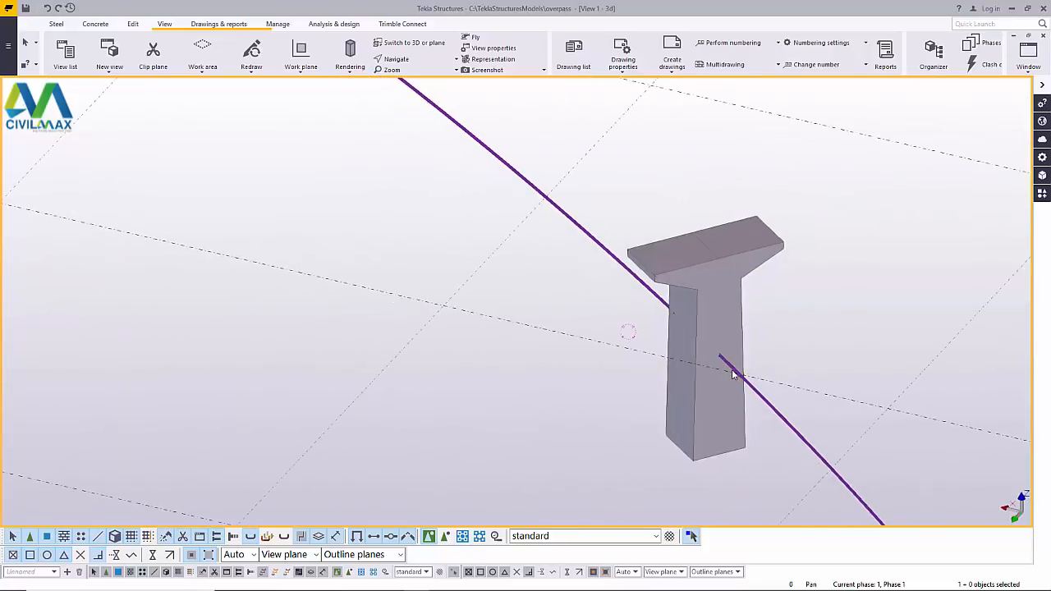
pyautogui.scroll(1, 718, 323)
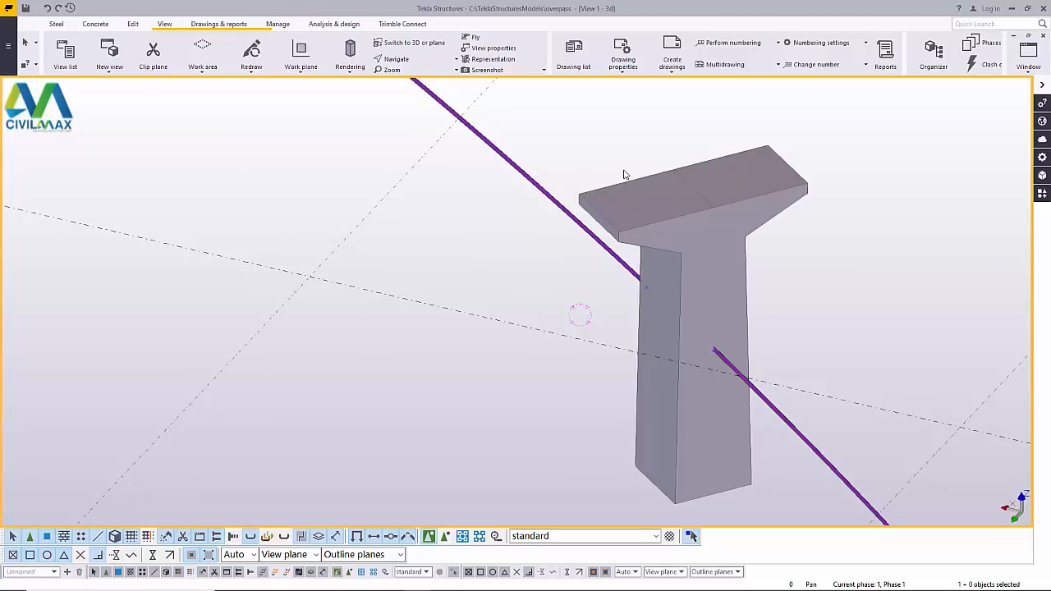
pyautogui.scroll(3, 622, 181)
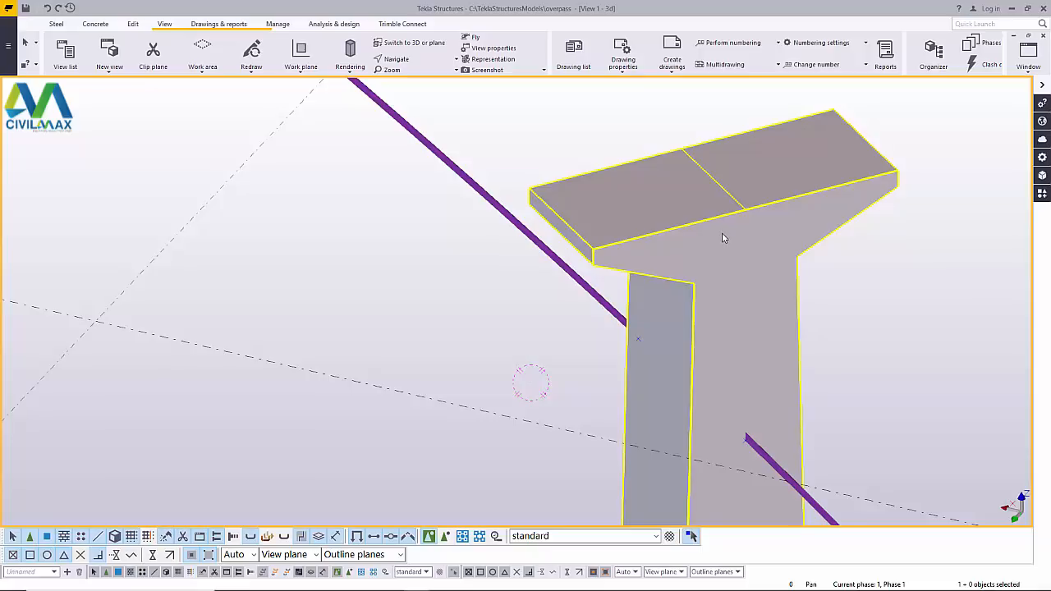
# - View the pier and its neighbouring stretch of arc from another 3D angle, and end the navigation command
pyautogui.click(398, 59)
pyautogui.click(418, 76)
pyautogui.moveTo(655, 272); pyautogui.dragTo(616, 344)
pyautogui.scroll(-10, 618, 343)
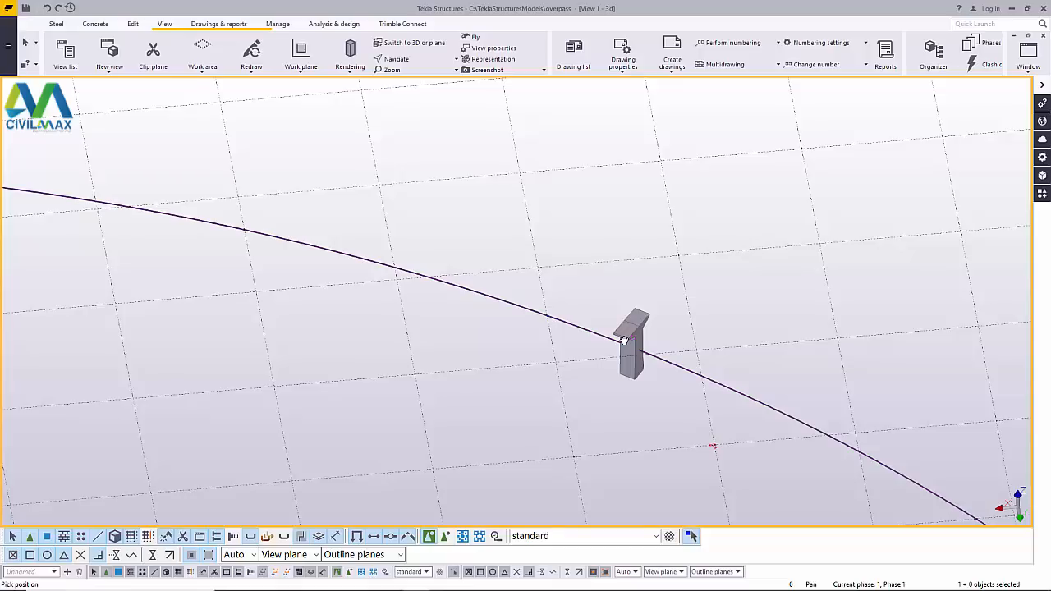
pyautogui.scroll(3, 547, 320)
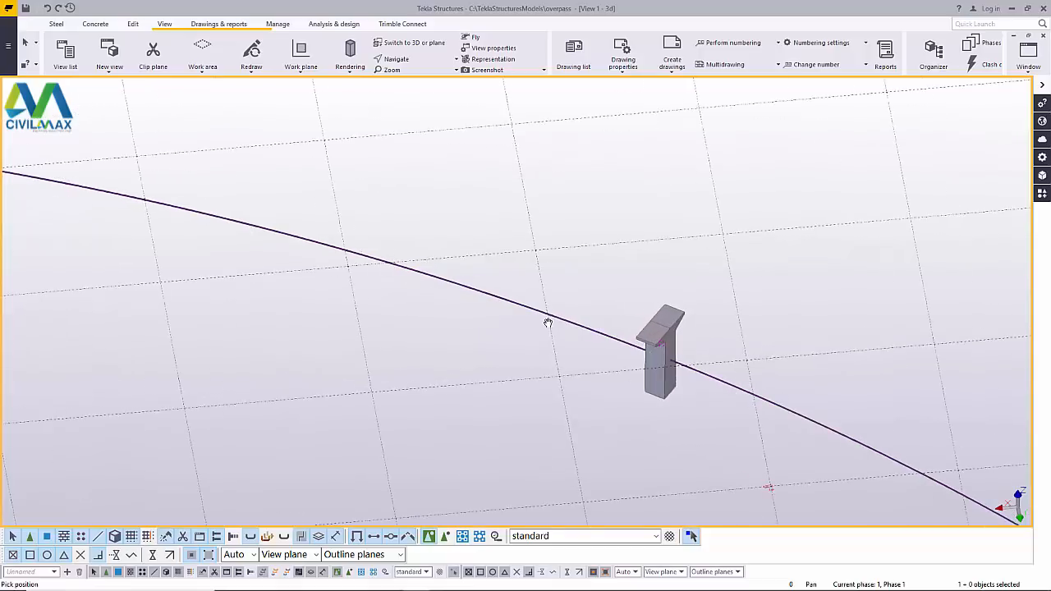
pyautogui.rightClick(606, 252)
pyautogui.click(625, 262)
# - Inspect the profile size of the circular tube forming the arc in its steel column properties
pyautogui.scroll(4, 570, 324)
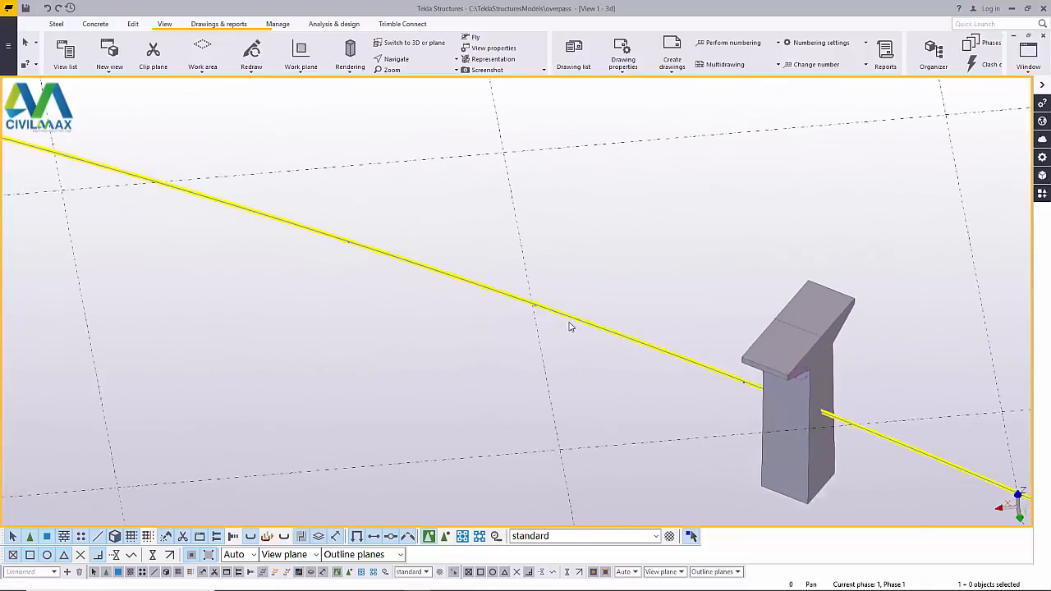
pyautogui.doubleClick(573, 325)
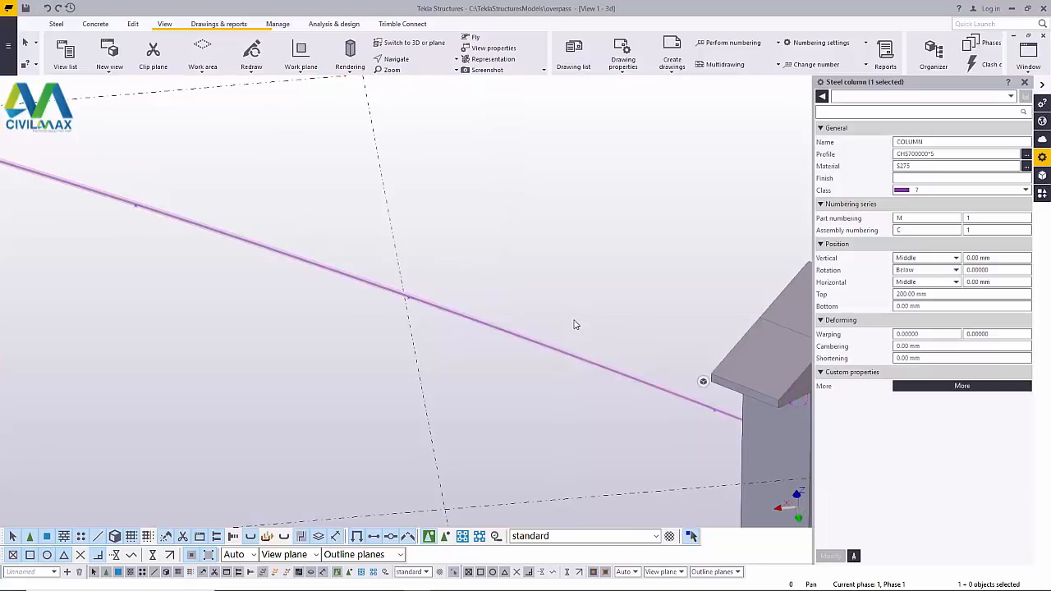
pyautogui.click(927, 154)
pyautogui.moveTo(927, 154); pyautogui.dragTo(908, 159)
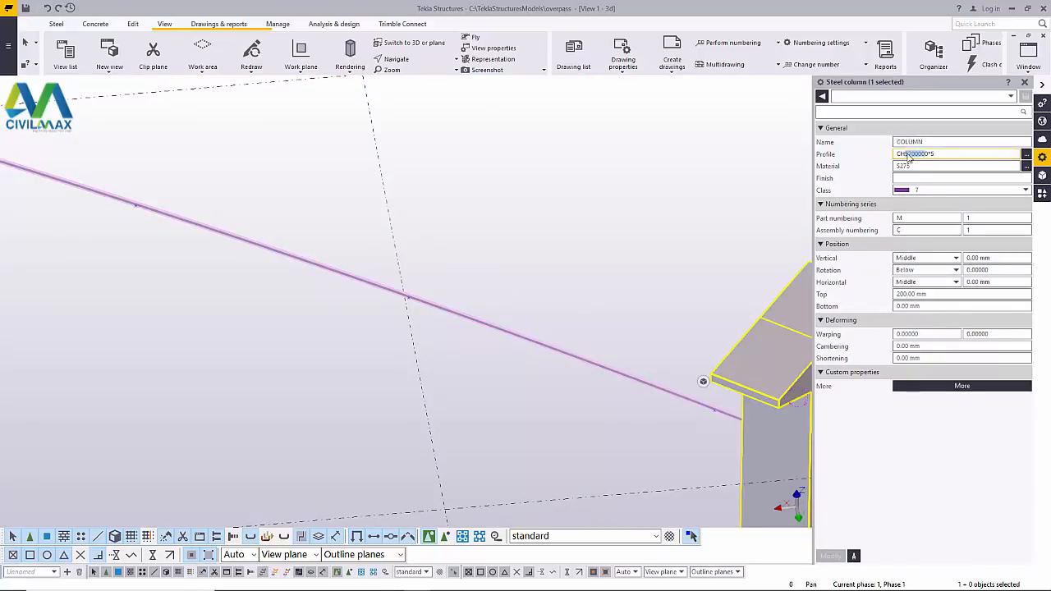
pyautogui.click(939, 156)
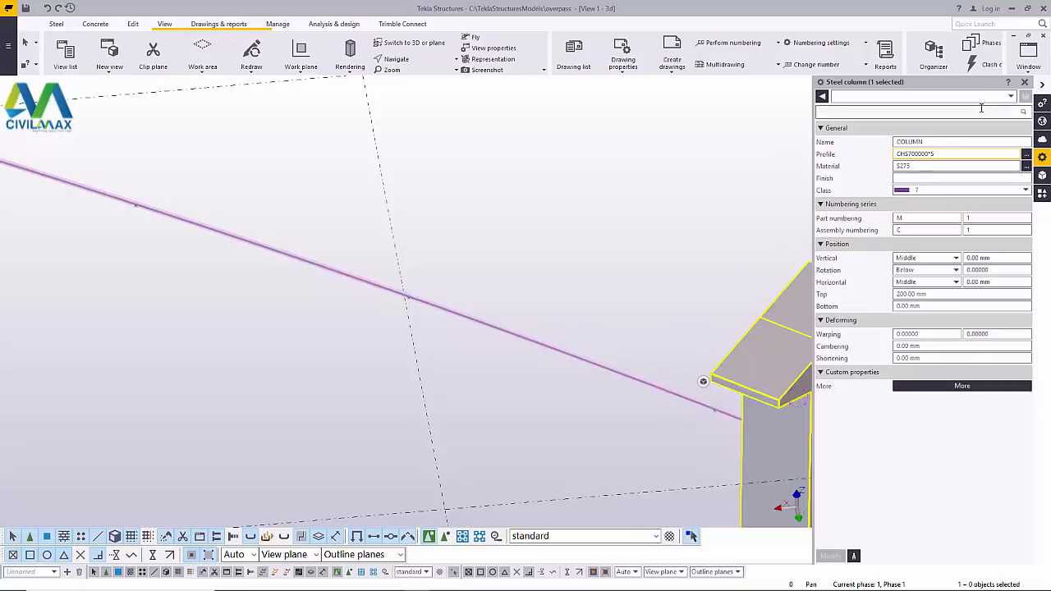
pyautogui.click(1025, 84)
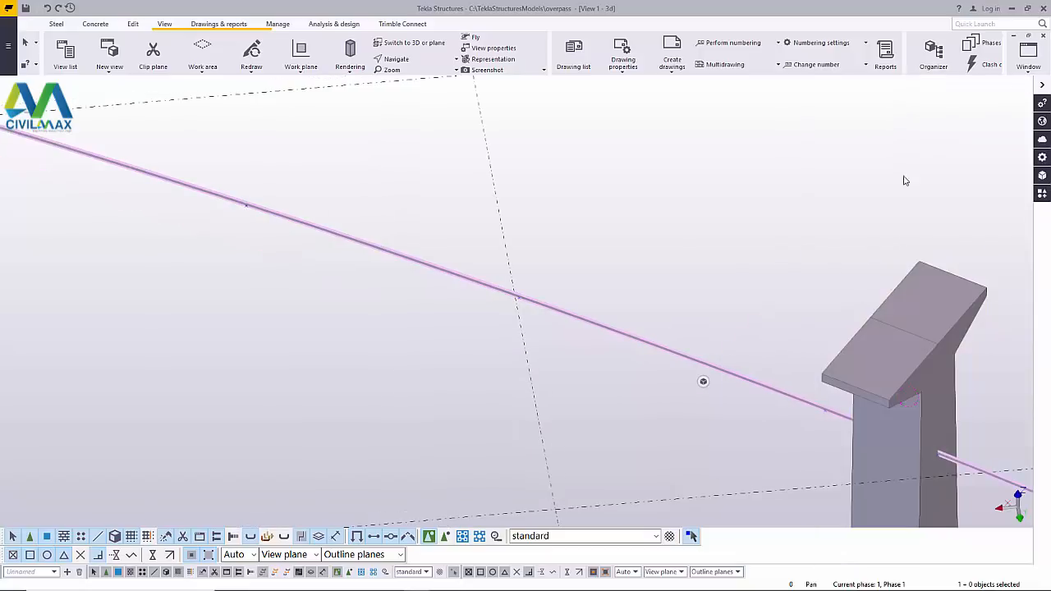
# - Examine the run of the circular arc and the pier standing on it, both from afar and at close range
pyautogui.scroll(-10, 712, 351)
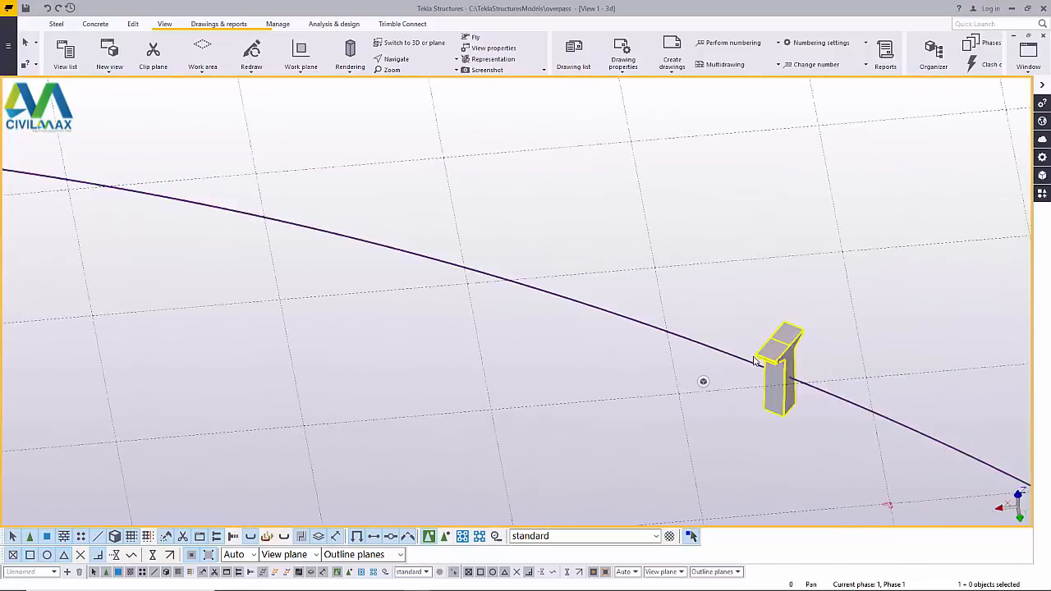
pyautogui.scroll(6, 364, 300)
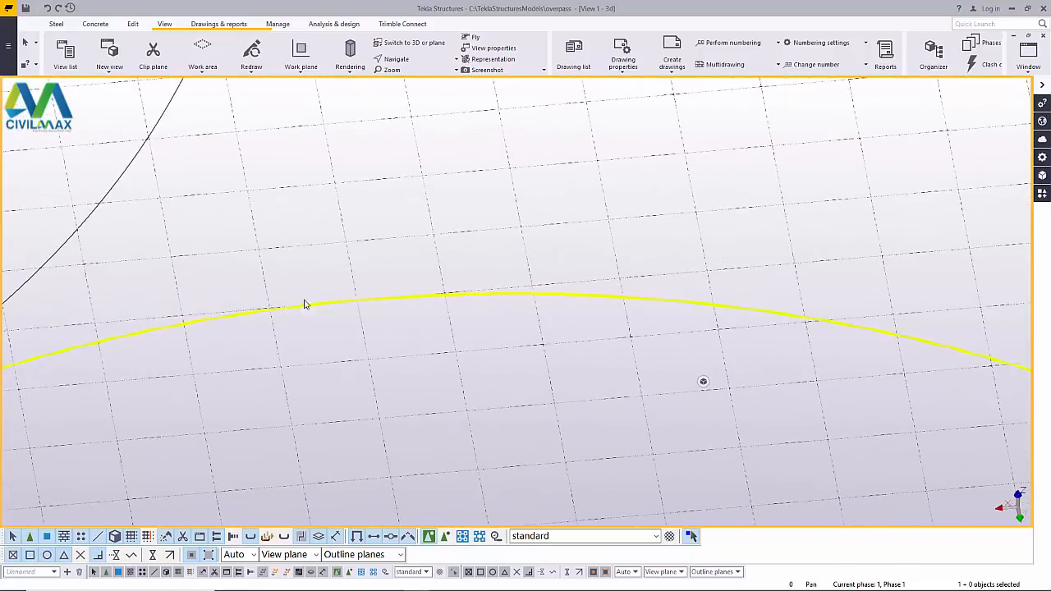
pyautogui.scroll(5, 553, 296)
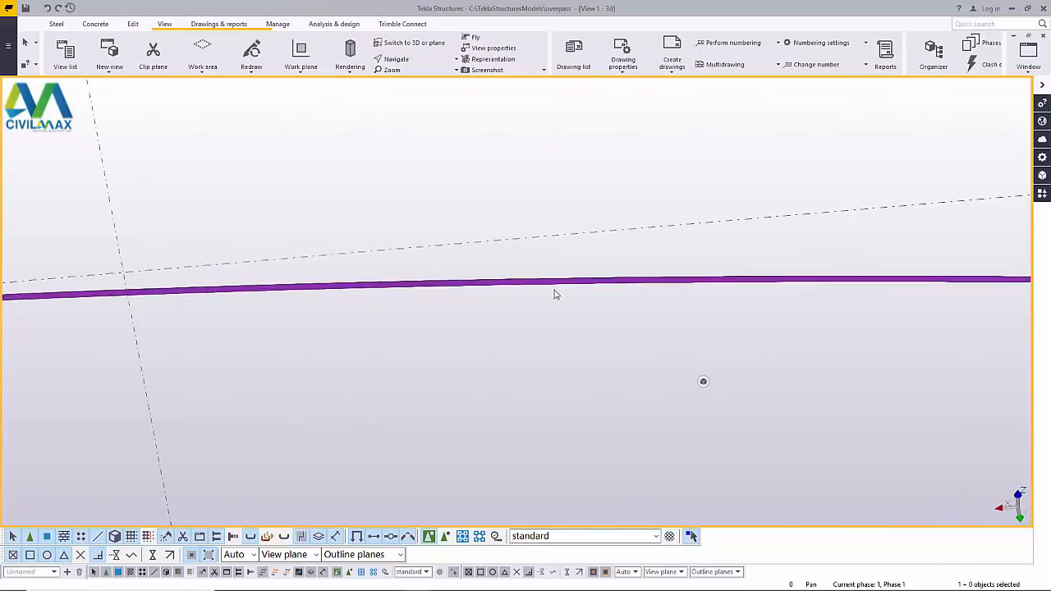
pyautogui.scroll(-5, 561, 286)
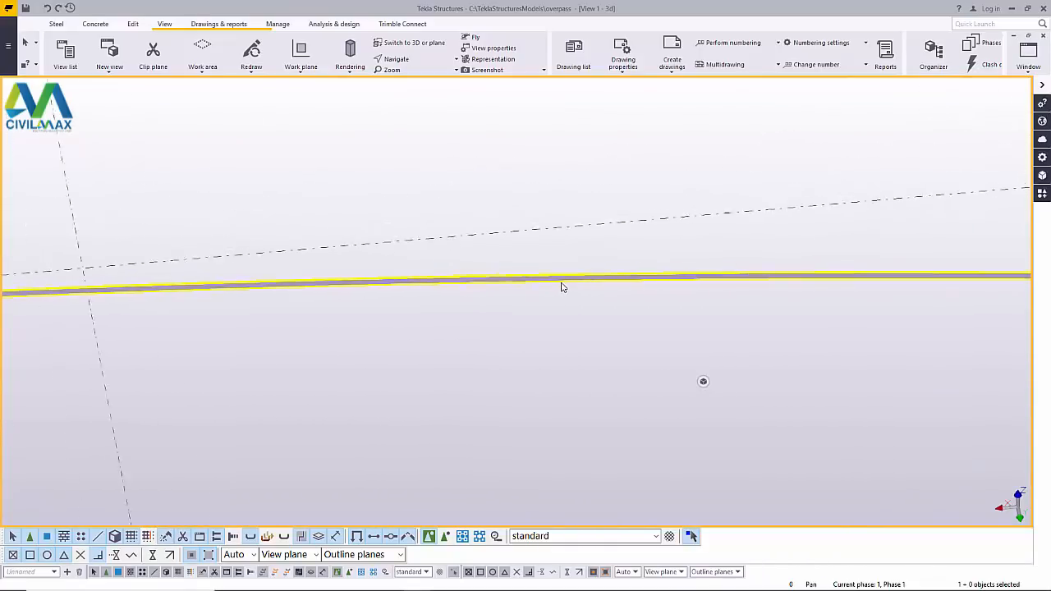
pyautogui.scroll(-5, 473, 289)
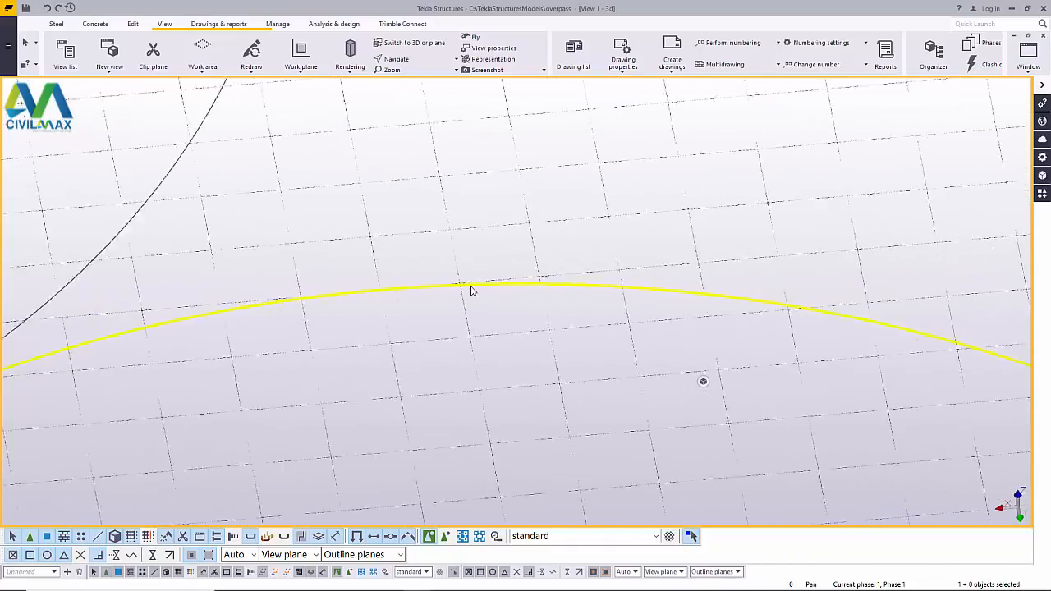
pyautogui.scroll(6, 721, 343)
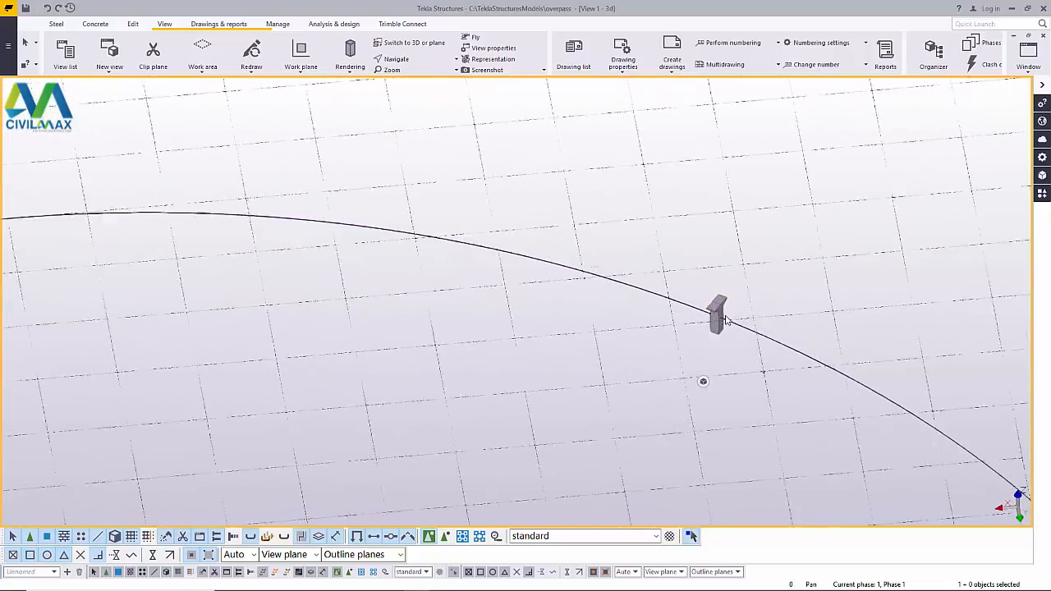
pyautogui.scroll(4, 701, 302)
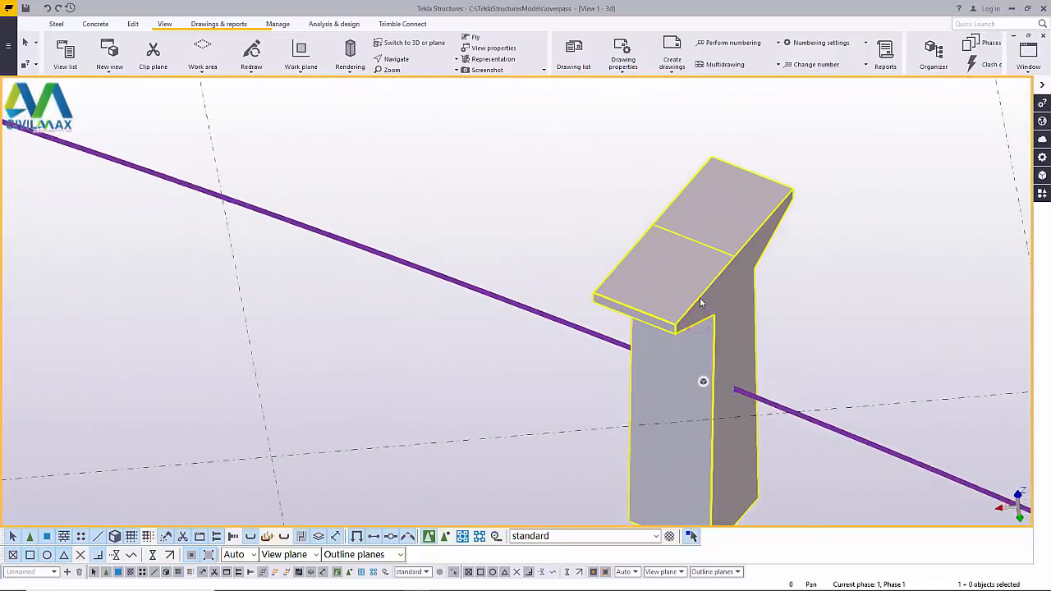
# - Try the Behind option for the T-shaped pier beam's At depth position and apply it
pyautogui.scroll(-3, 702, 300)
pyautogui.scroll(2, 729, 461)
pyautogui.scroll(1, 729, 460)
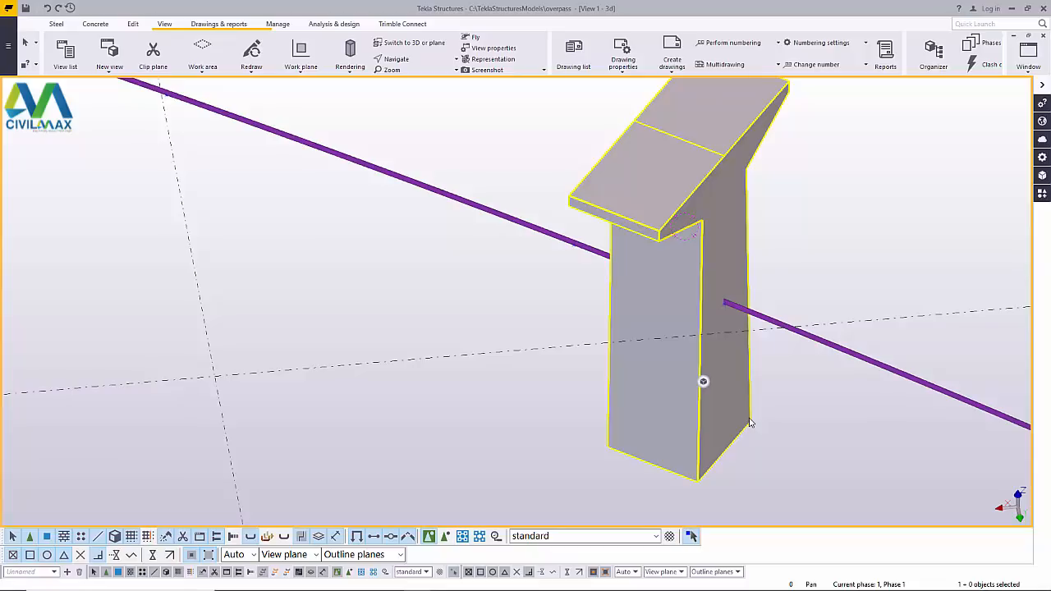
pyautogui.doubleClick(745, 422)
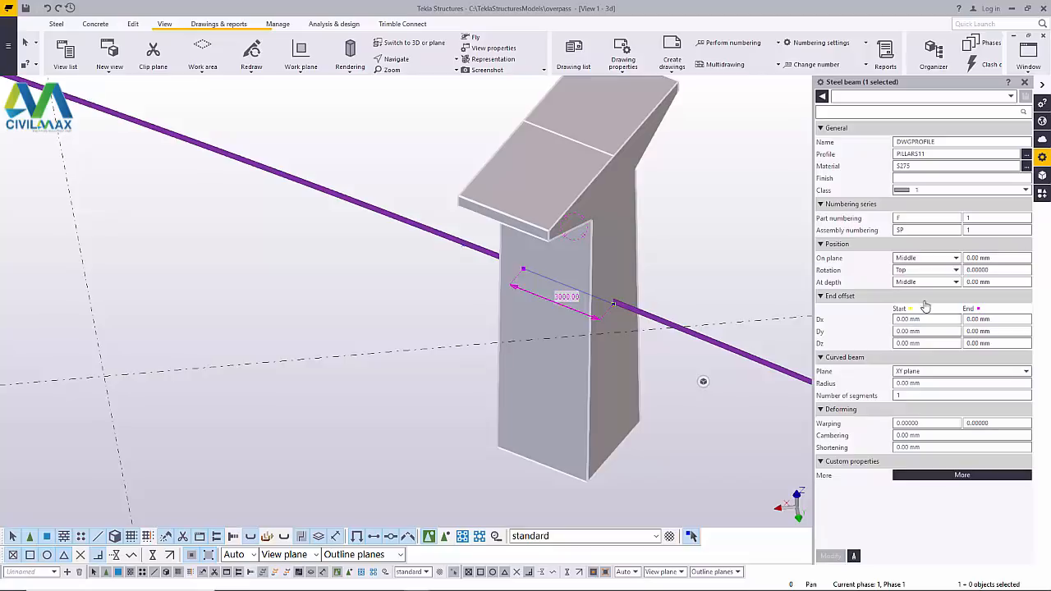
pyautogui.click(953, 283)
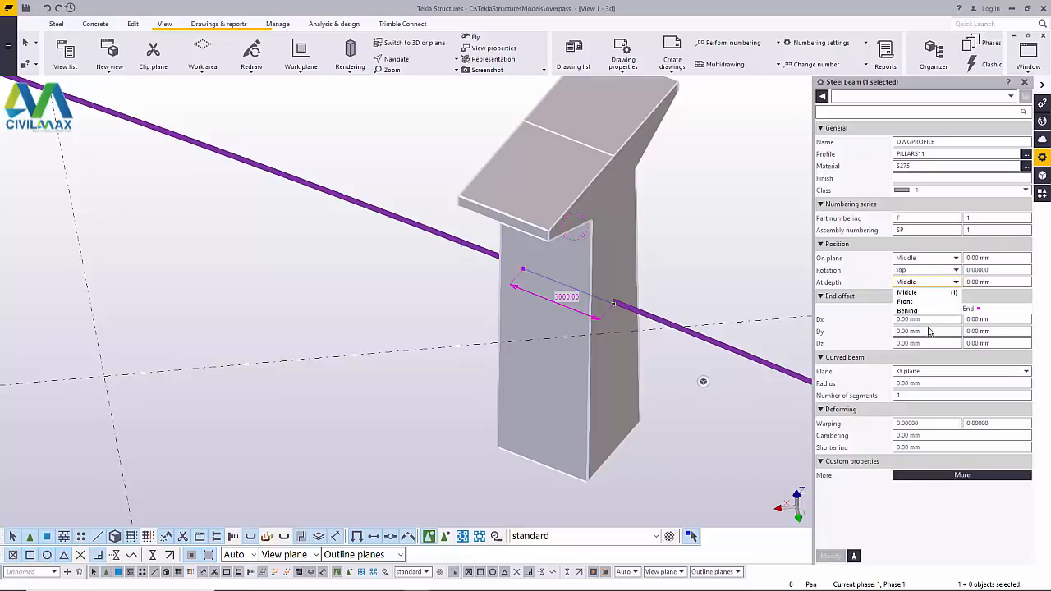
pyautogui.click(918, 311)
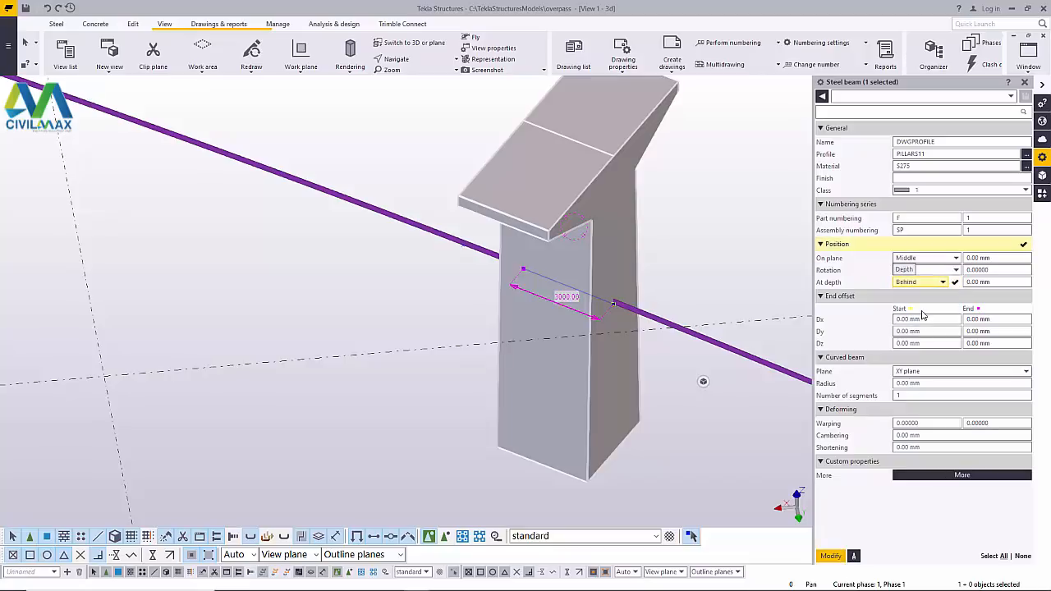
pyautogui.click(830, 555)
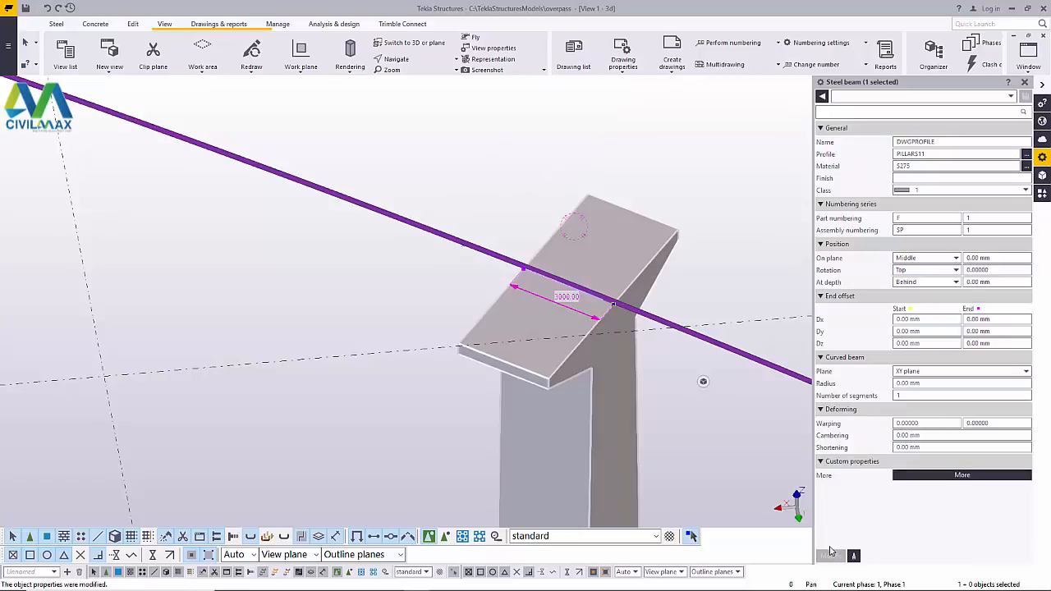
# - Set the pier beam's At depth position to Front, apply the change and close the beam properties
pyautogui.click(940, 282)
pyautogui.click(907, 302)
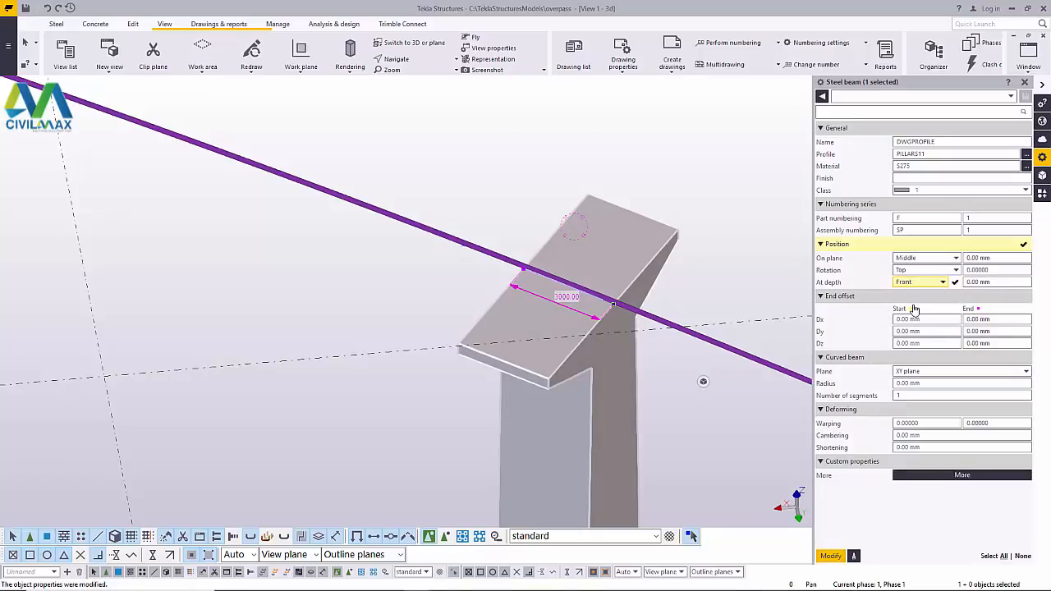
pyautogui.click(831, 556)
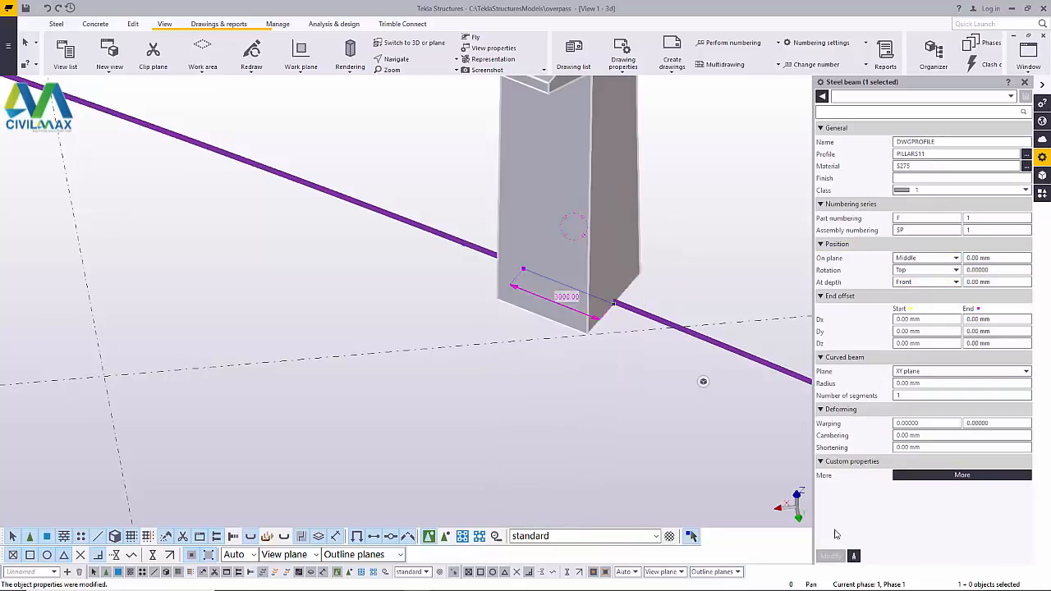
pyautogui.click(1024, 82)
# - Examine the pier's base where it stands on the circle's arc from different 3D viewpoints, and end the navigation command
pyautogui.scroll(-6, 722, 378)
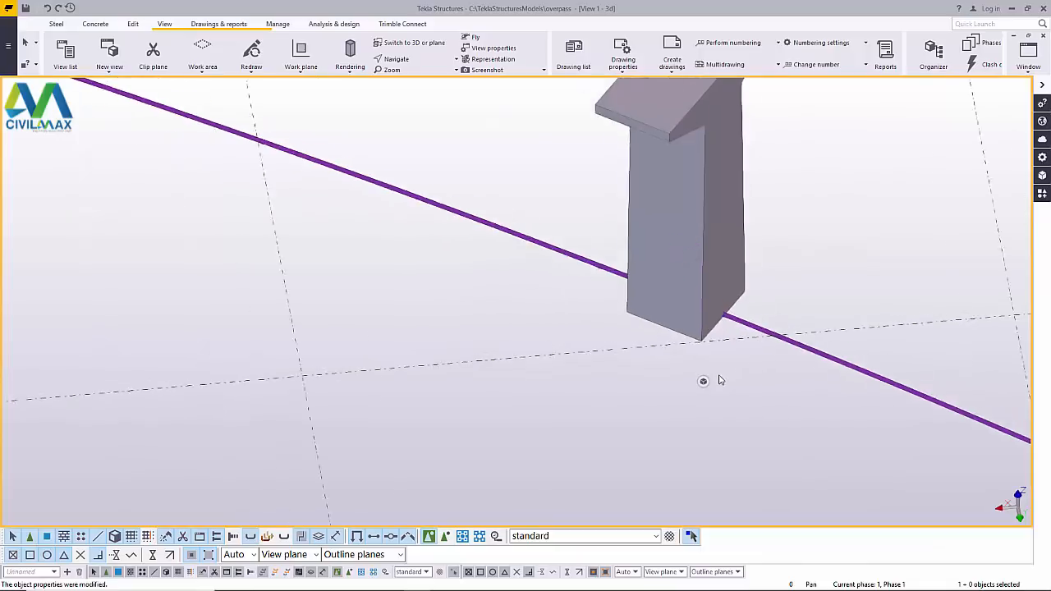
pyautogui.scroll(4, 733, 262)
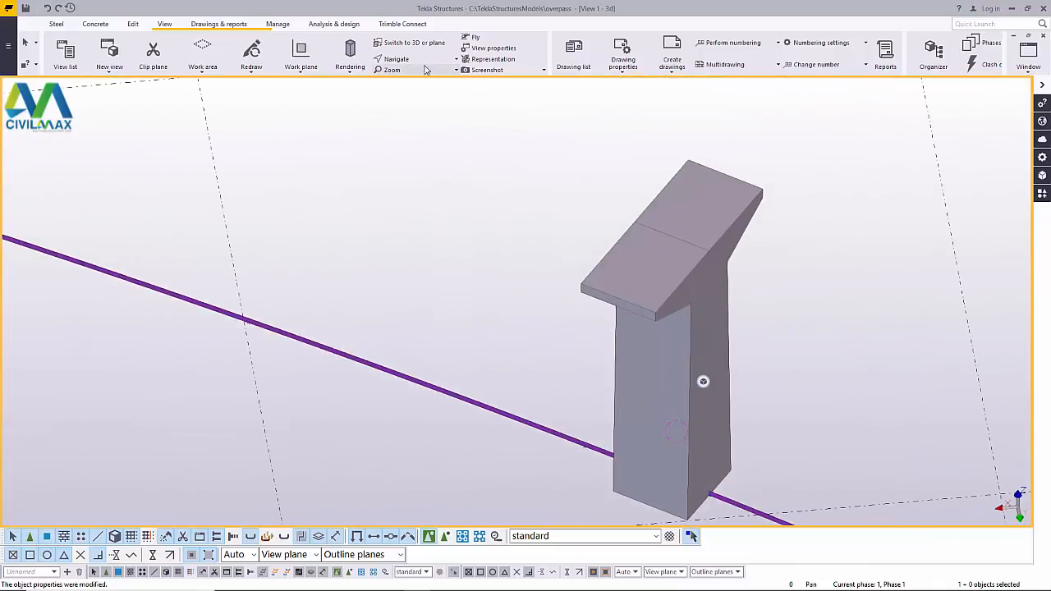
pyautogui.press('v')
pyautogui.click(693, 289)
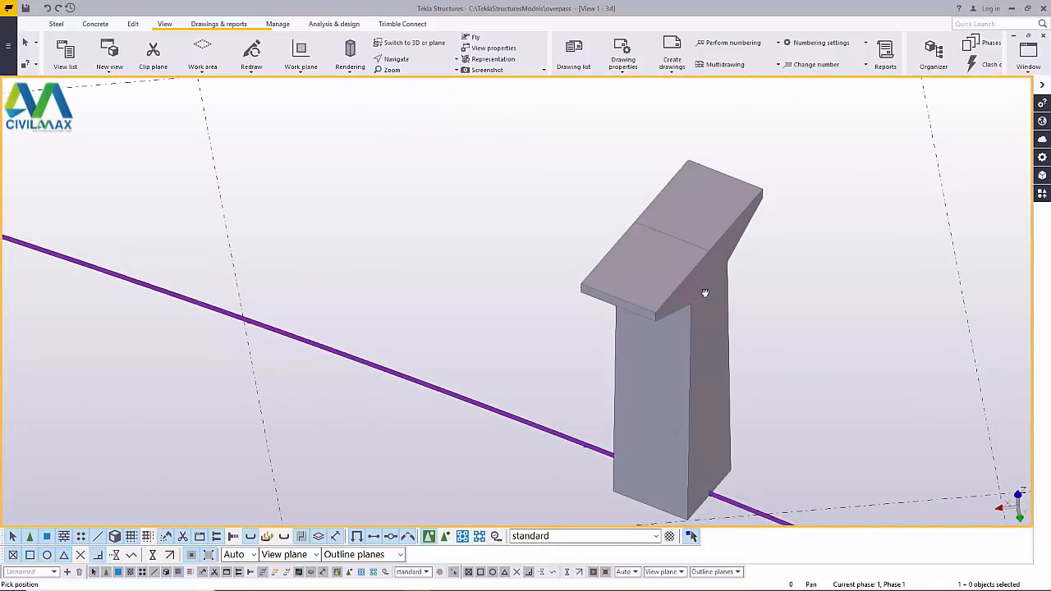
pyautogui.keyDown('ctrl'); pyautogui.moveTo(704, 293); pyautogui.dragTo(711, 179, button='middle'); pyautogui.keyUp('ctrl')
pyautogui.rightClick(713, 173)
pyautogui.click(739, 179)
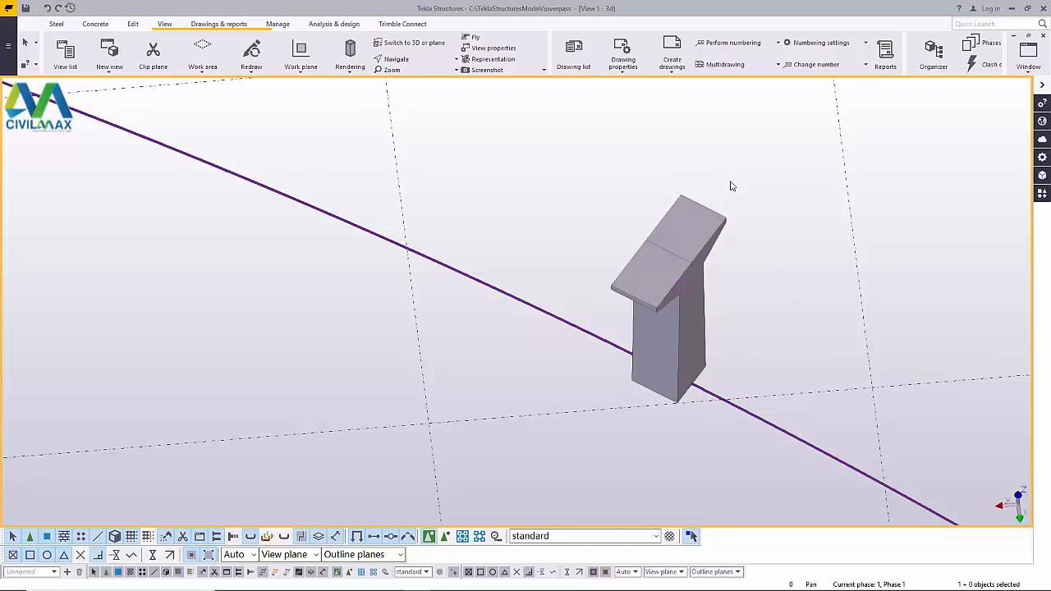
# - Switch the model view from 3D to plan, framed on the pier standing on the circle's arc
pyautogui.click(409, 43)
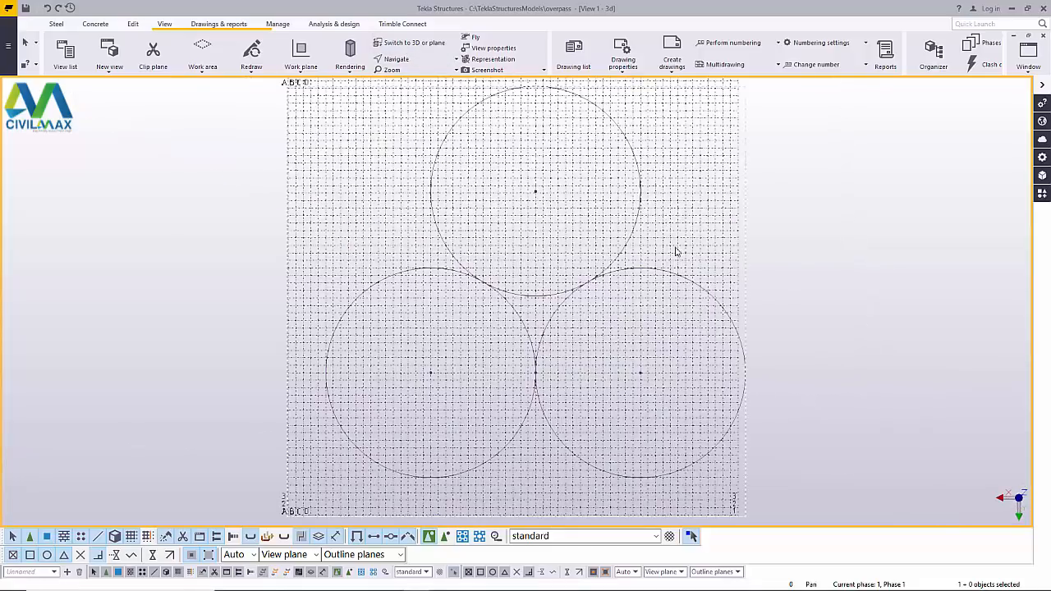
pyautogui.scroll(5, 678, 251)
pyautogui.scroll(8, 696, 302)
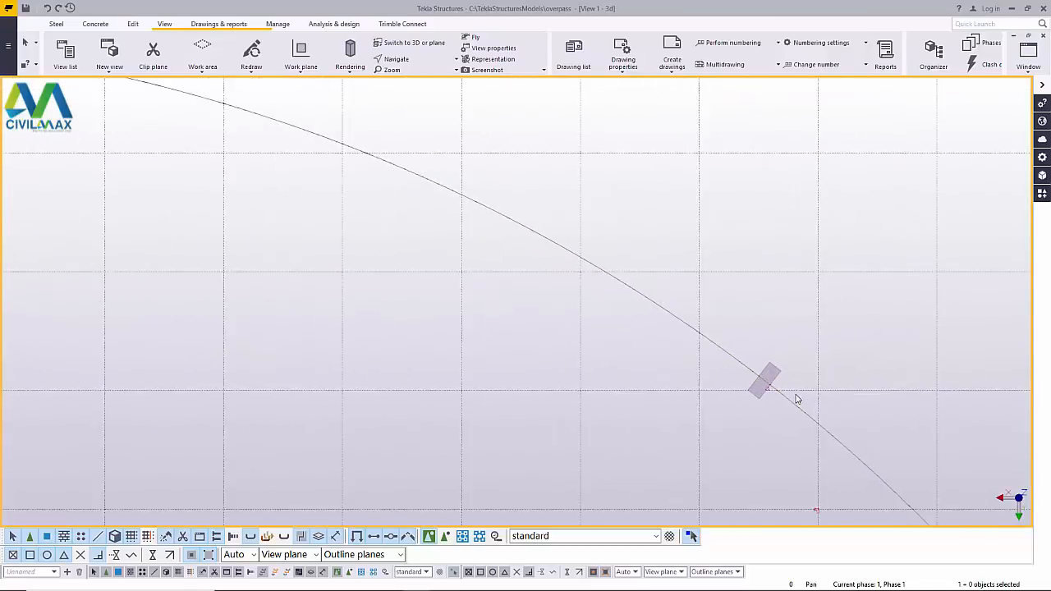
pyautogui.scroll(4, 722, 361)
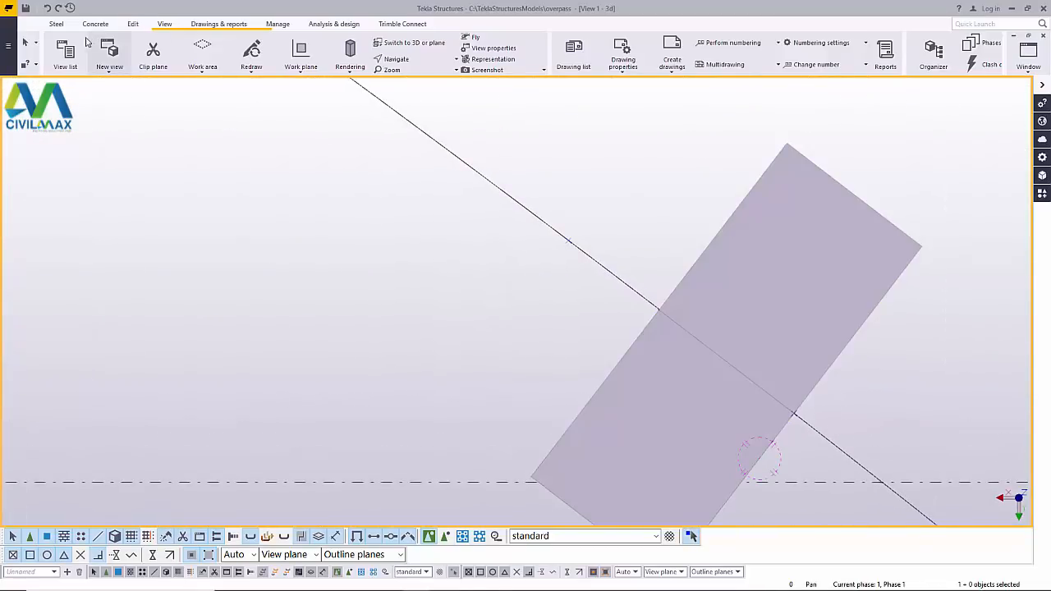
# - Create a steel beam about 5013 mm long from the pier's end point, across the pier, to the point beyond it on the arc
pyautogui.click(56, 24)
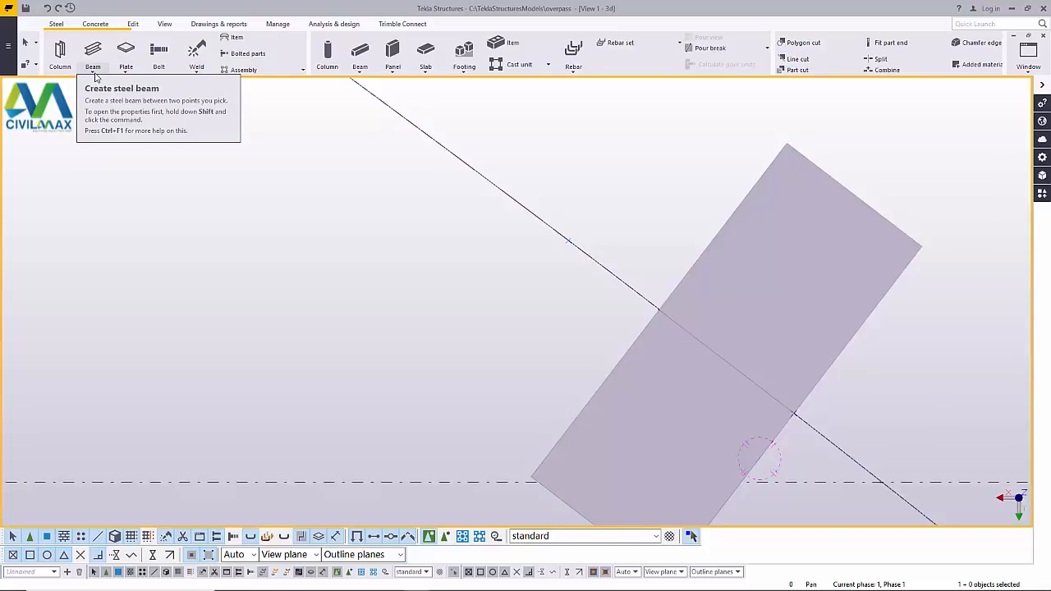
pyautogui.click(95, 73)
pyautogui.click(107, 87)
pyautogui.scroll(1, 796, 420)
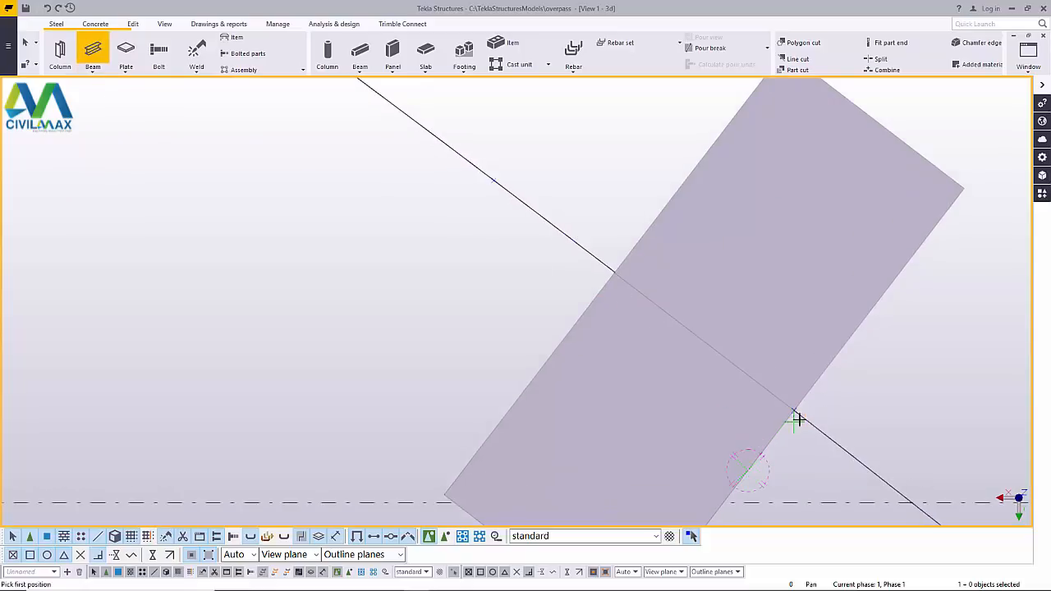
pyautogui.scroll(2, 797, 420)
pyautogui.click(777, 405)
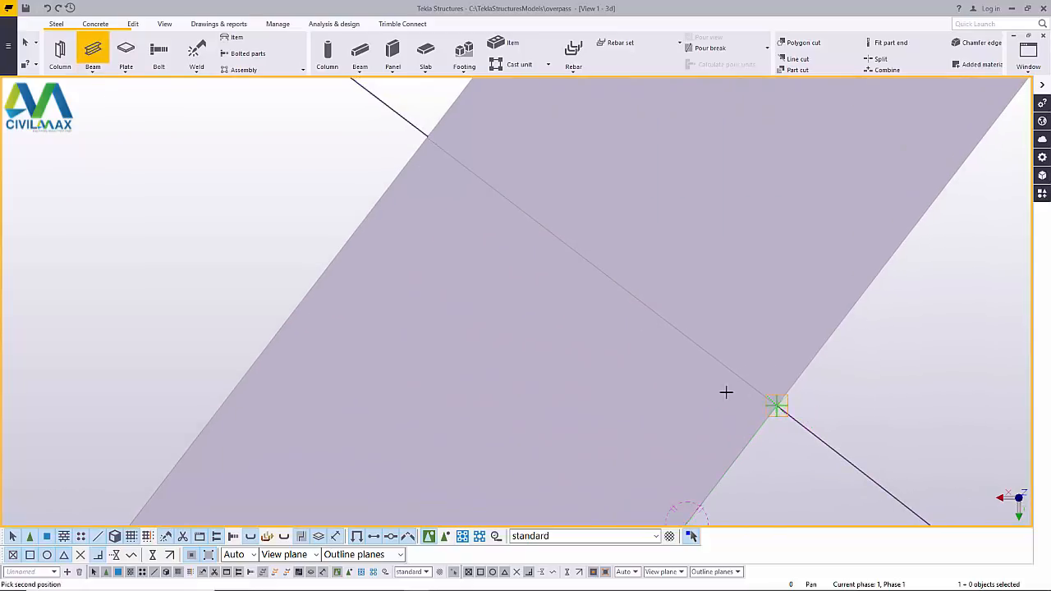
pyautogui.scroll(-3, 725, 392)
pyautogui.scroll(3, 530, 227)
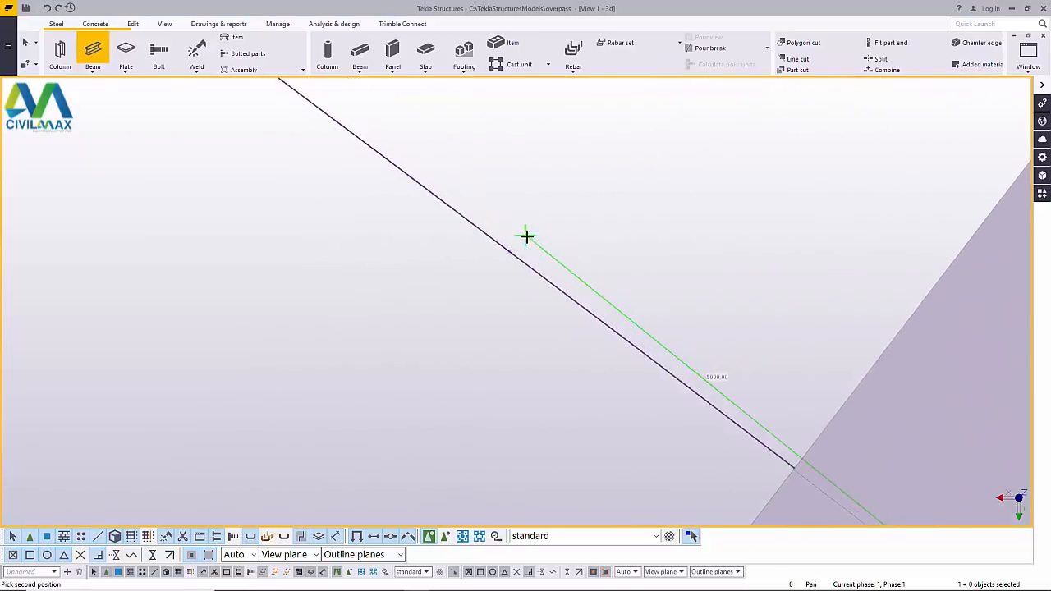
pyautogui.scroll(1, 517, 244)
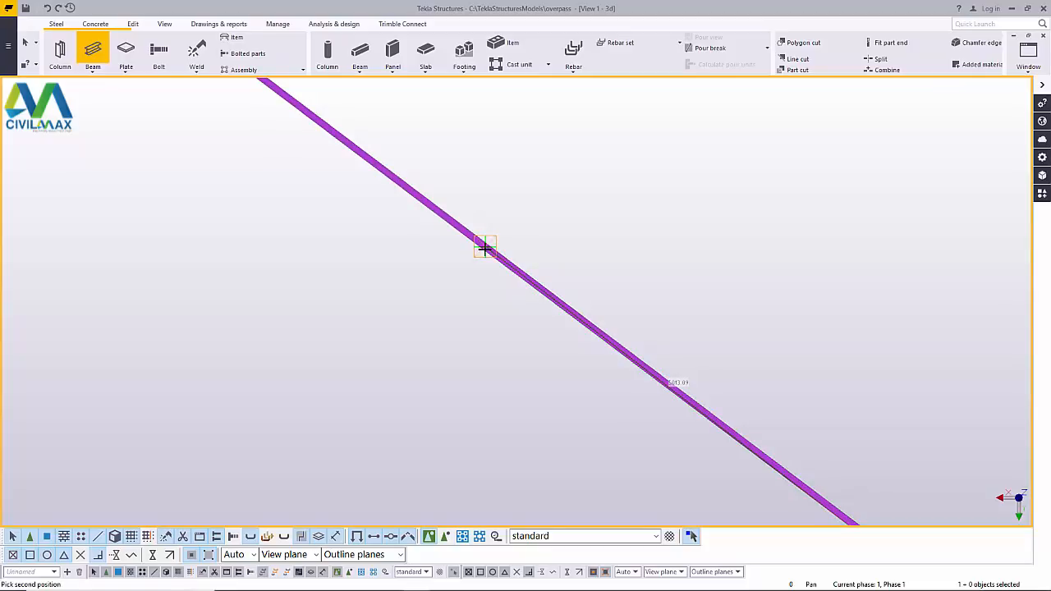
pyautogui.click(484, 244)
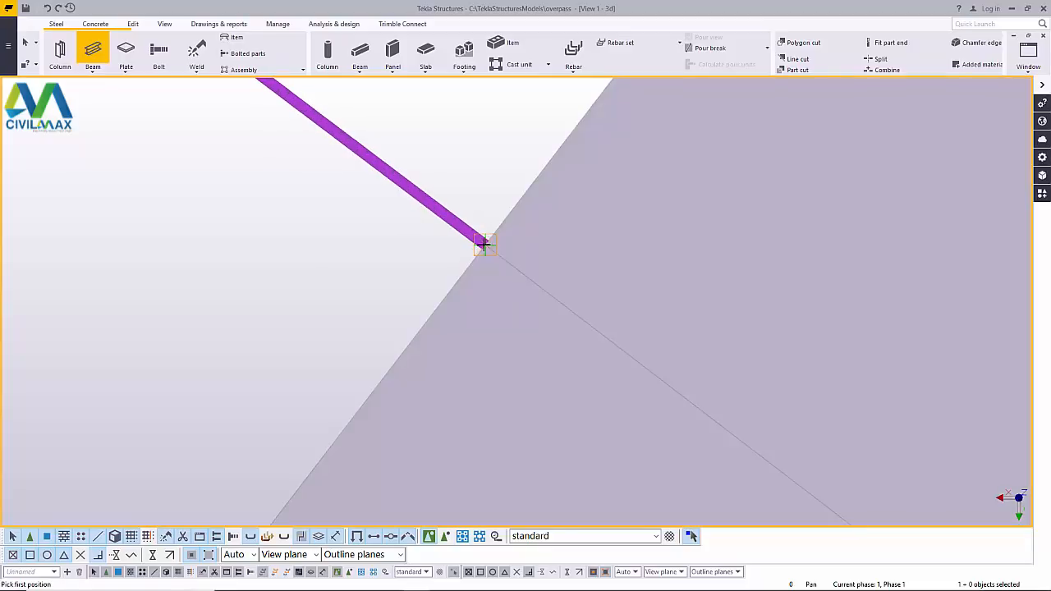
pyautogui.rightClick(482, 198)
pyautogui.click(497, 202)
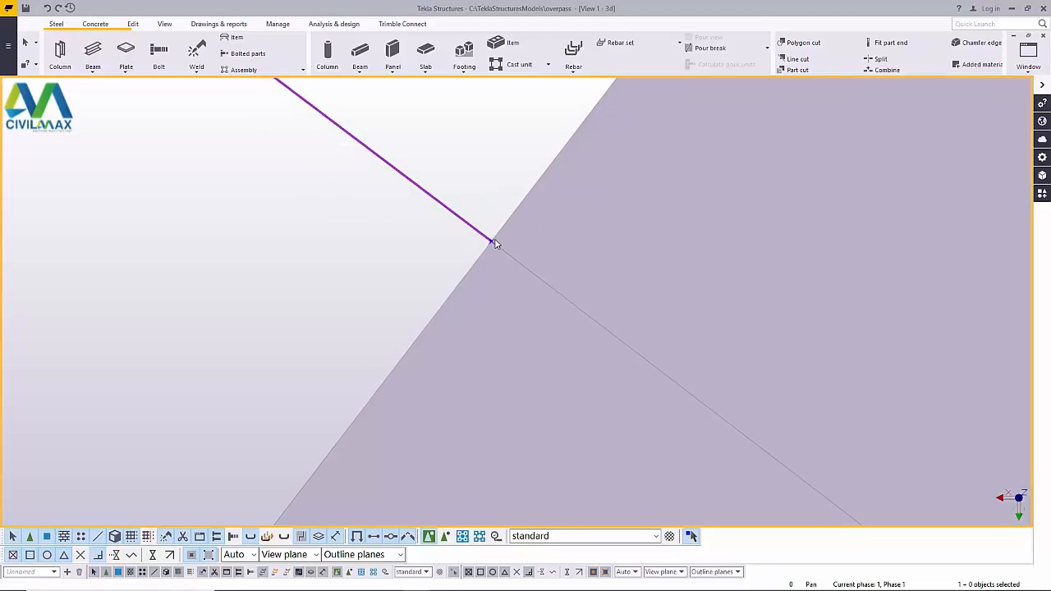
# - Change the new beam's profile to SHELL1 from the Others group, apply the modification and deselect the beam
pyautogui.scroll(-5, 495, 243)
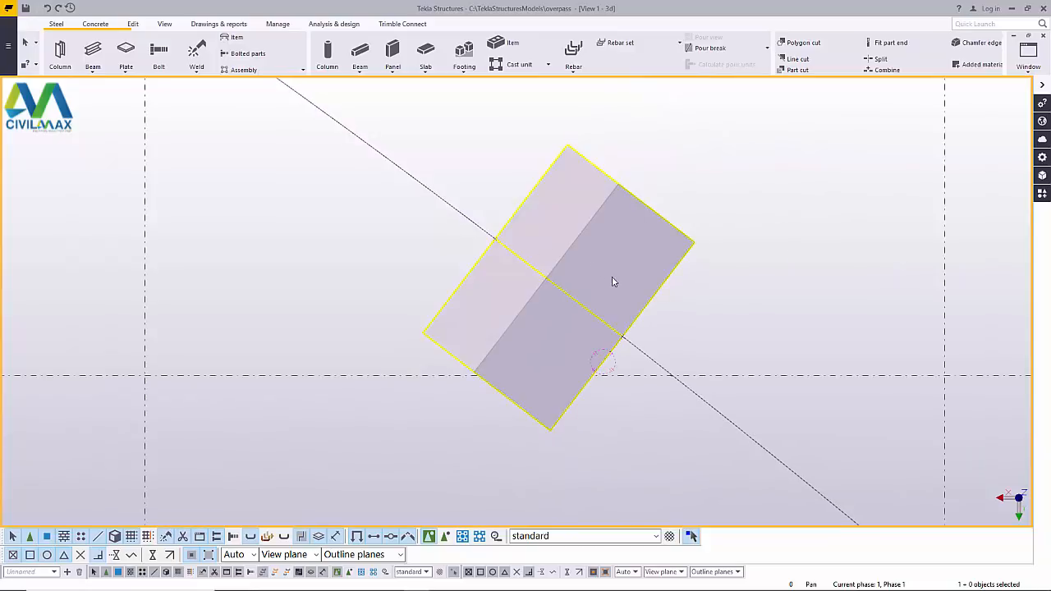
pyautogui.doubleClick(579, 186)
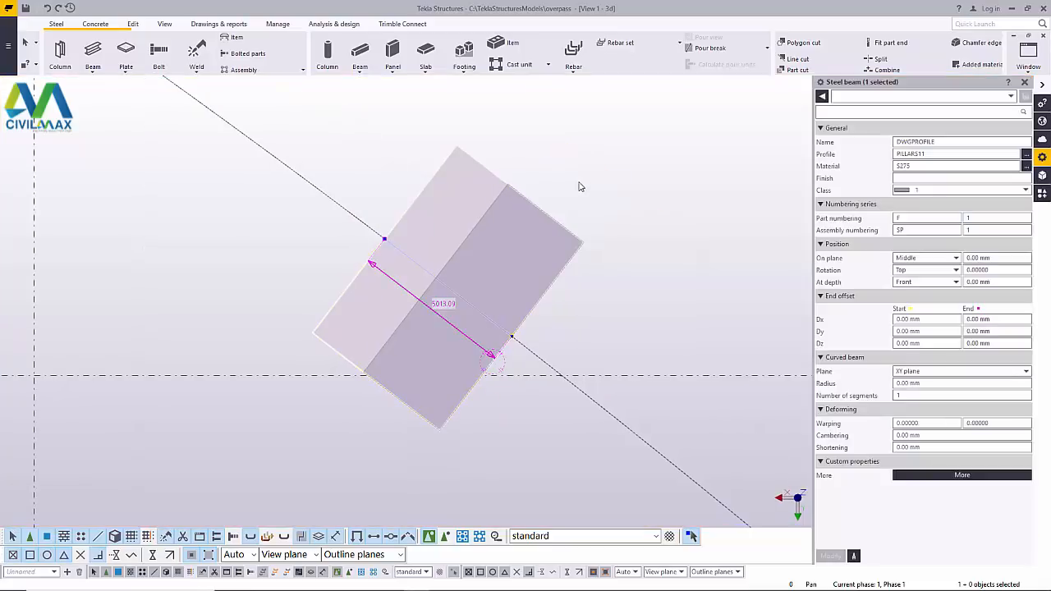
pyautogui.click(1025, 154)
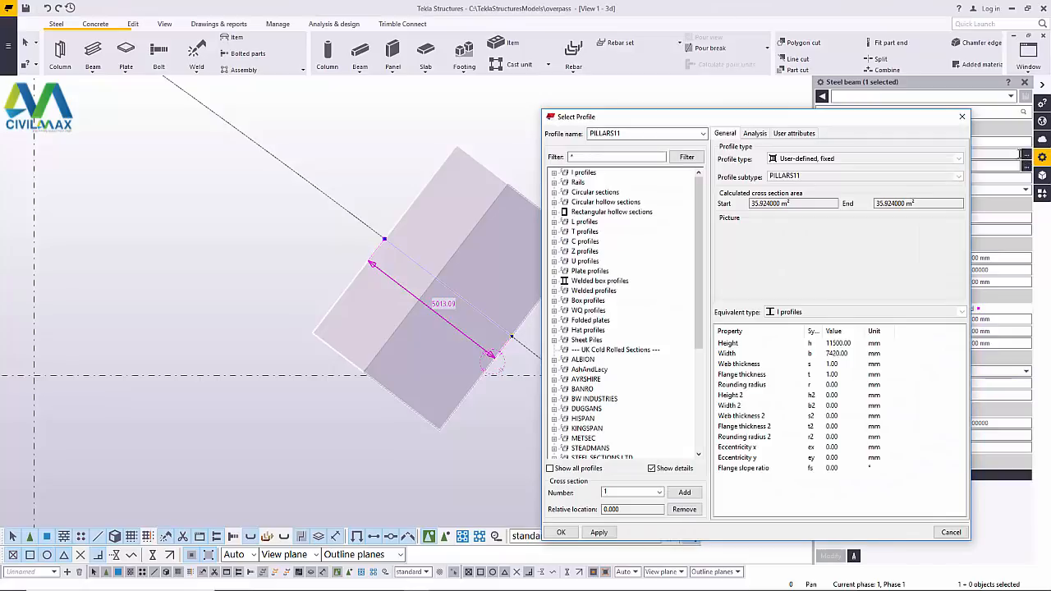
pyautogui.scroll(-6, 628, 249)
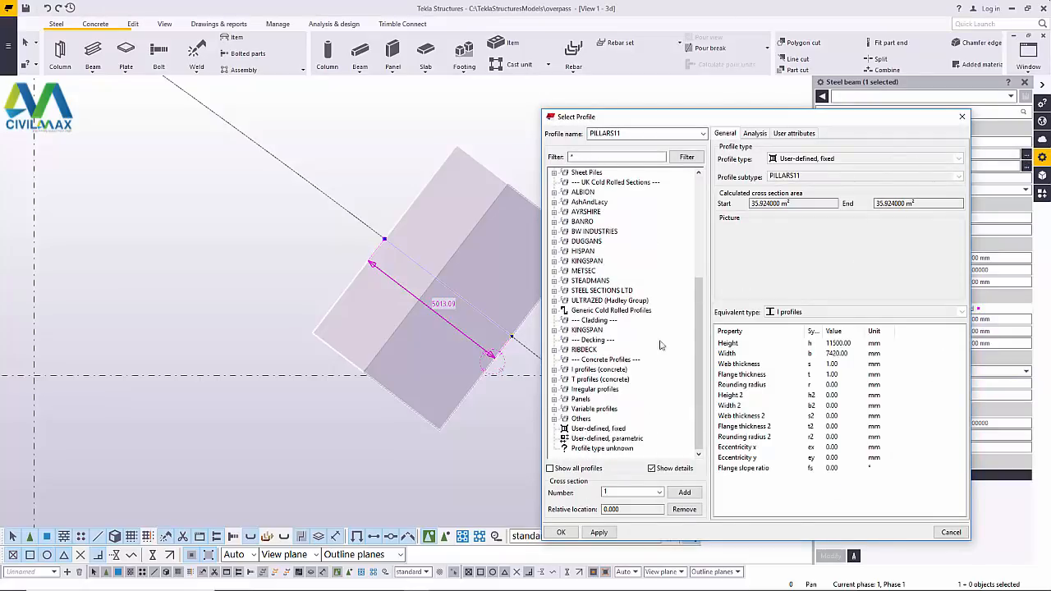
pyautogui.doubleClick(559, 419)
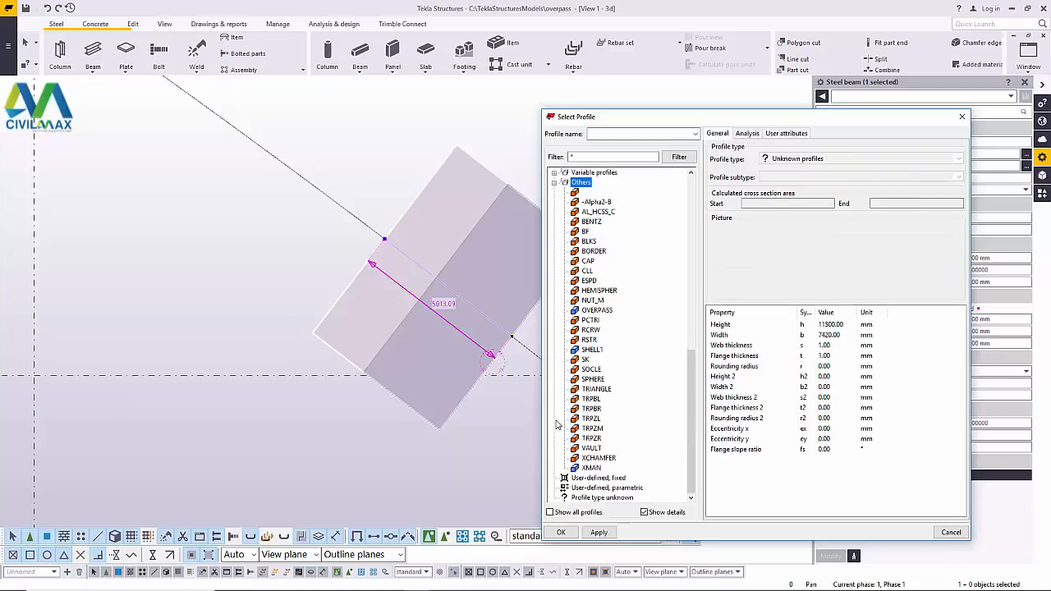
pyautogui.click(588, 352)
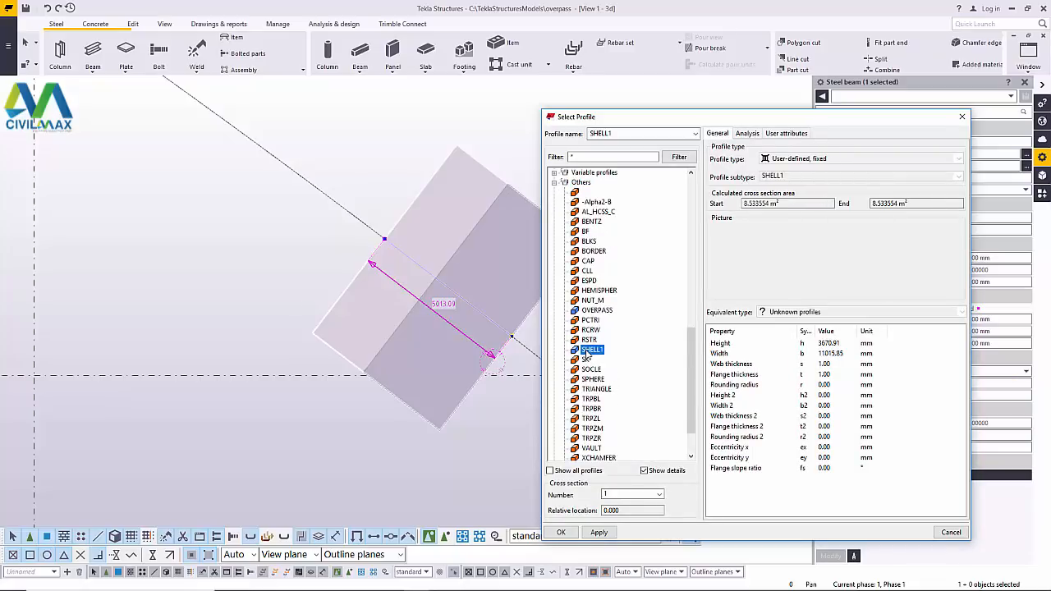
pyautogui.click(599, 532)
pyautogui.click(561, 532)
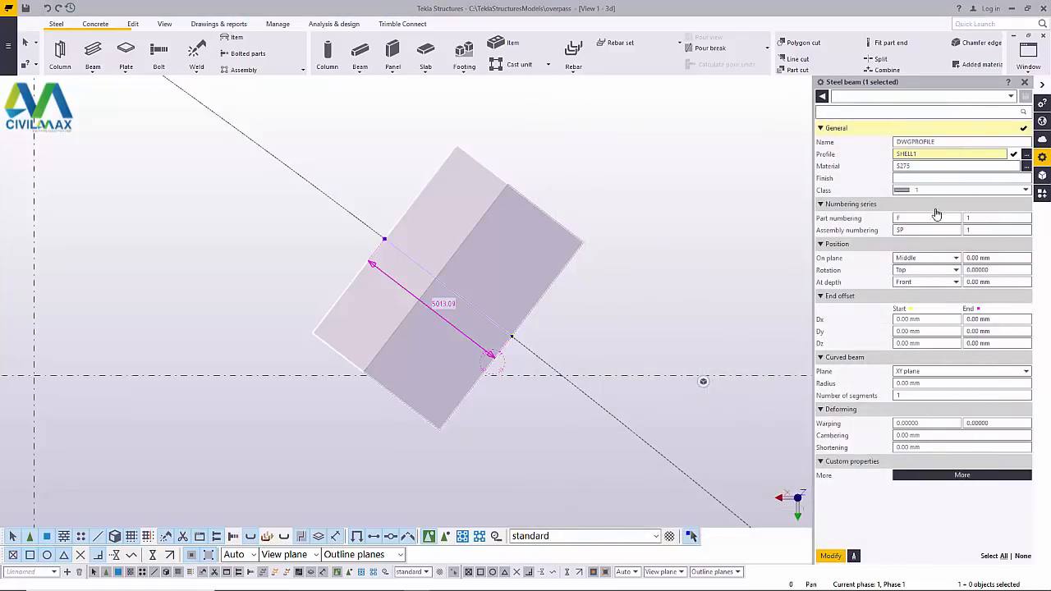
pyautogui.click(833, 555)
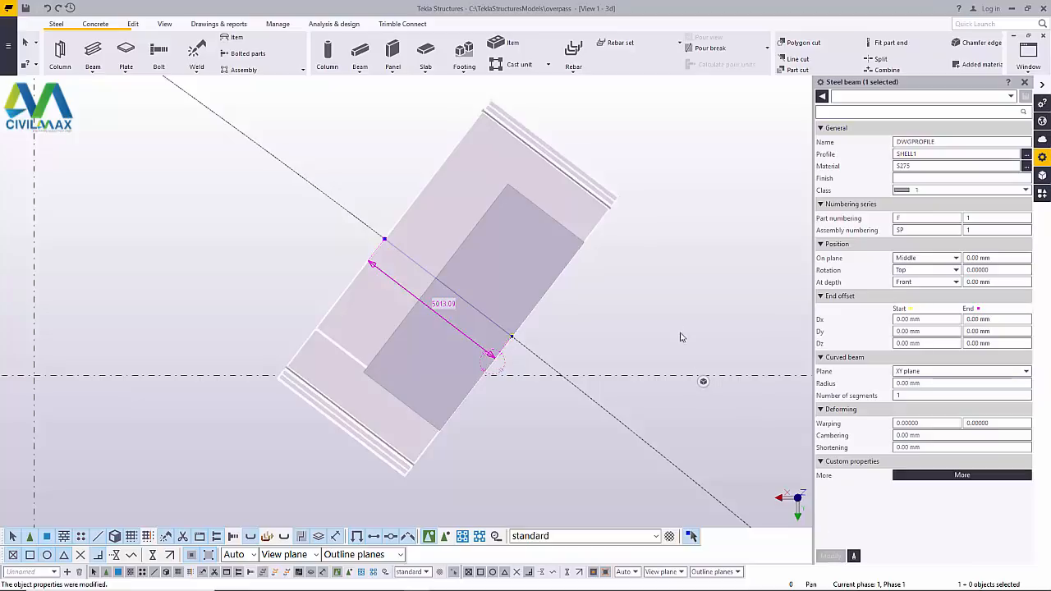
pyautogui.click(678, 296)
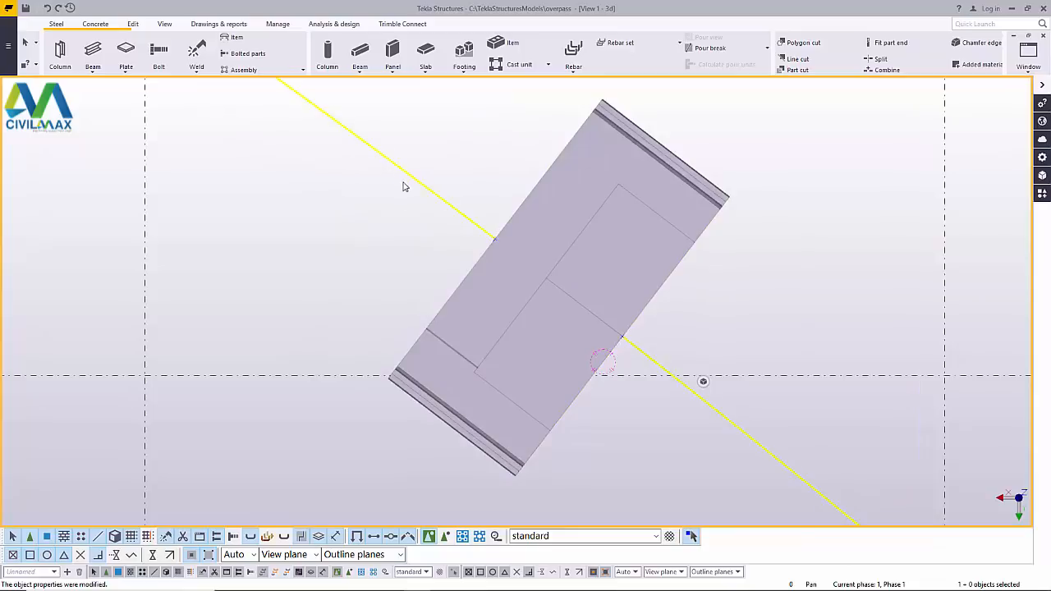
# - Examine how the SHELL1 deck segment sits relative to the pier in 3D, from a lower angle and at close range
pyautogui.click(164, 25)
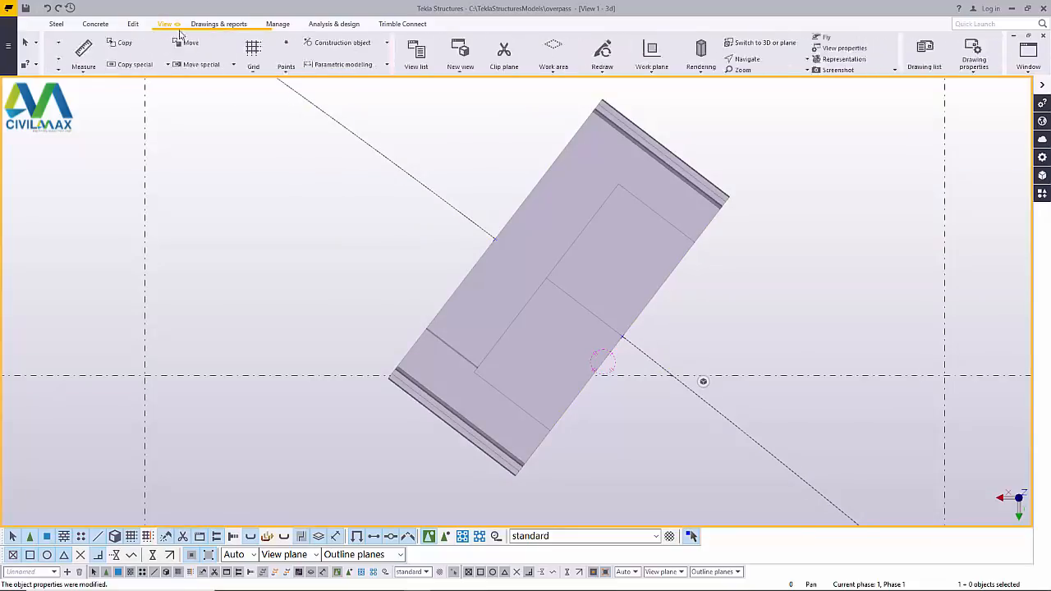
pyautogui.click(414, 59)
pyautogui.click(419, 76)
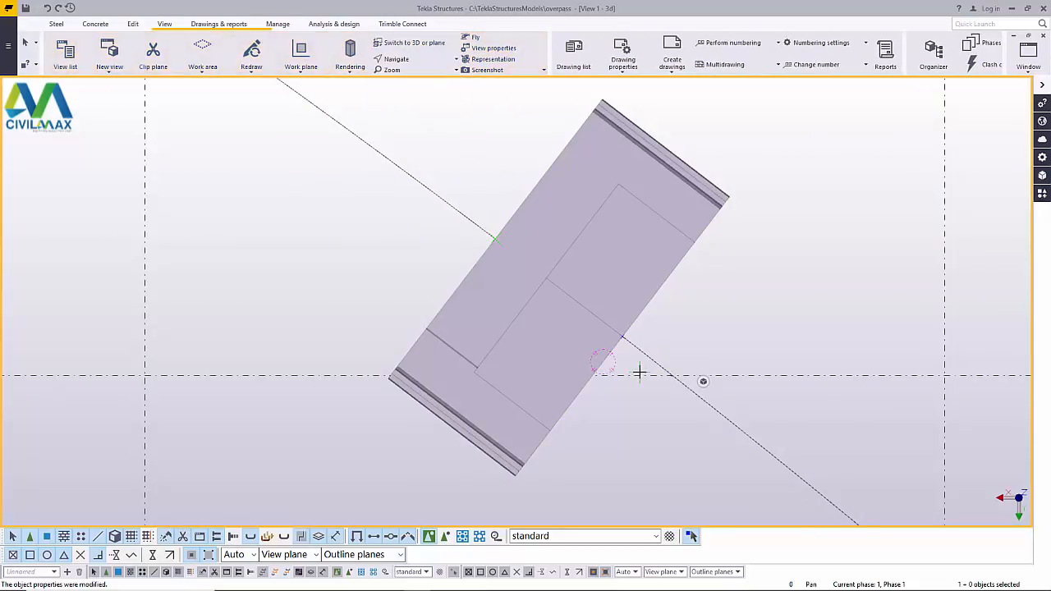
pyautogui.moveTo(638, 370); pyautogui.dragTo(605, 323)
pyautogui.scroll(-3, 547, 372)
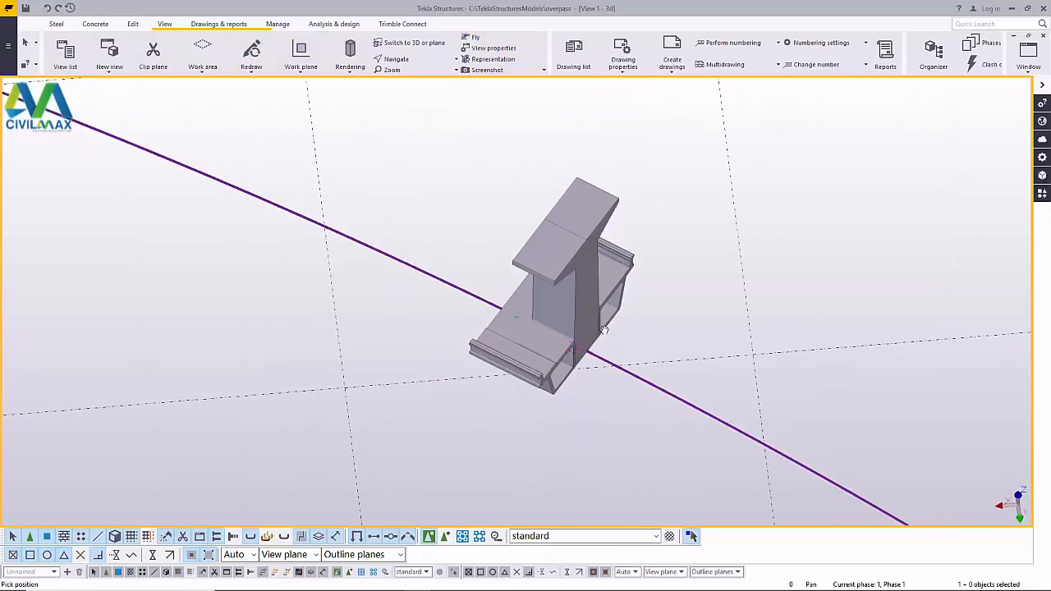
pyautogui.moveTo(547, 373); pyautogui.dragTo(673, 265)
pyautogui.rightClick(680, 269)
pyautogui.click(711, 274)
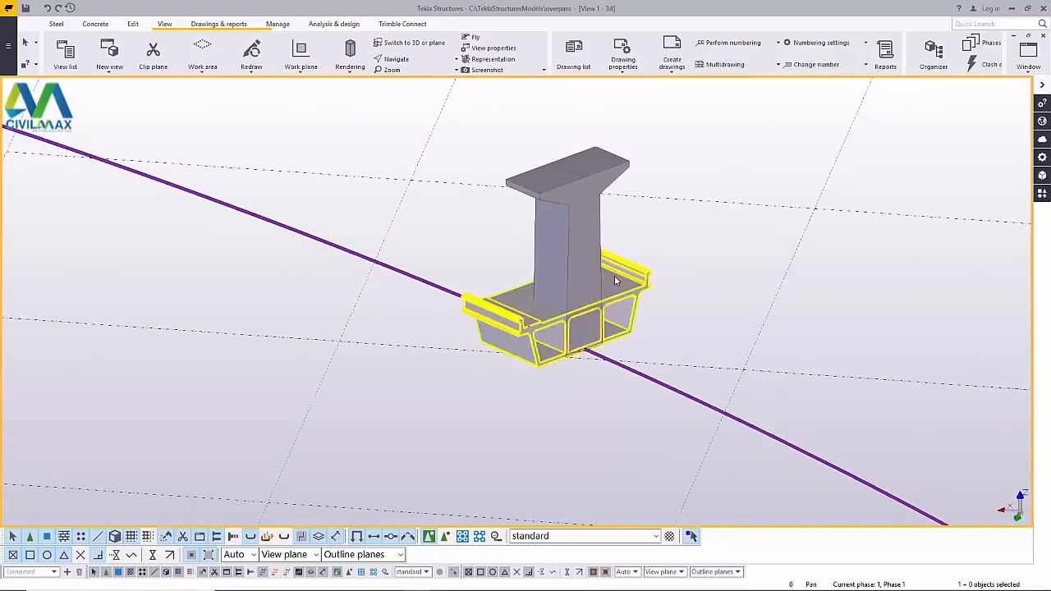
pyautogui.scroll(4, 620, 282)
pyautogui.scroll(-4, 566, 357)
pyautogui.scroll(2, 600, 340)
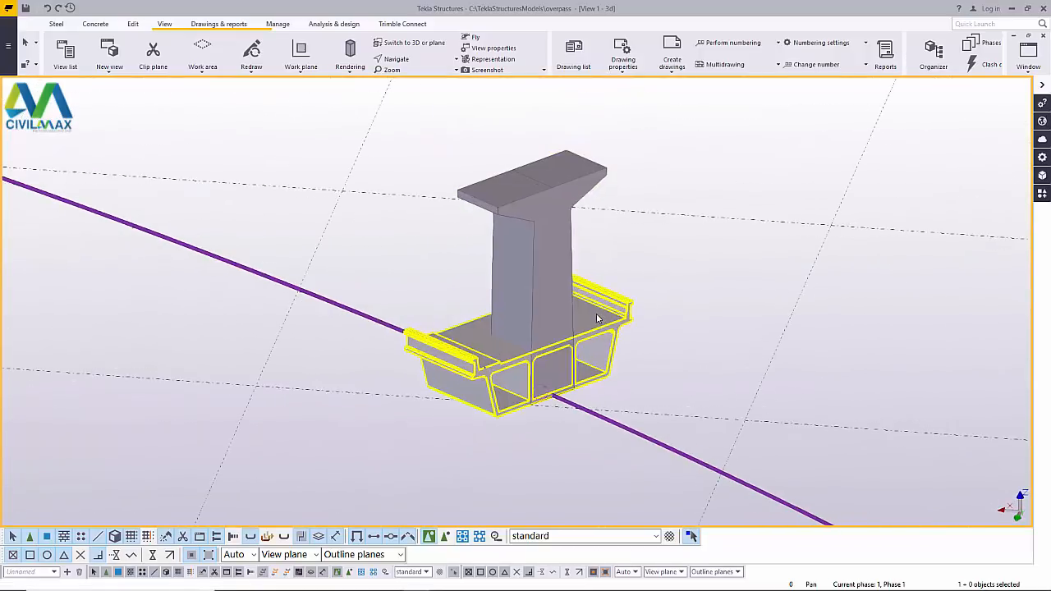
# - Move the SHELL1 deck segment from the midpoint of its lower end edge to the midpoint of the pier cap's top edge
pyautogui.doubleClick(585, 327)
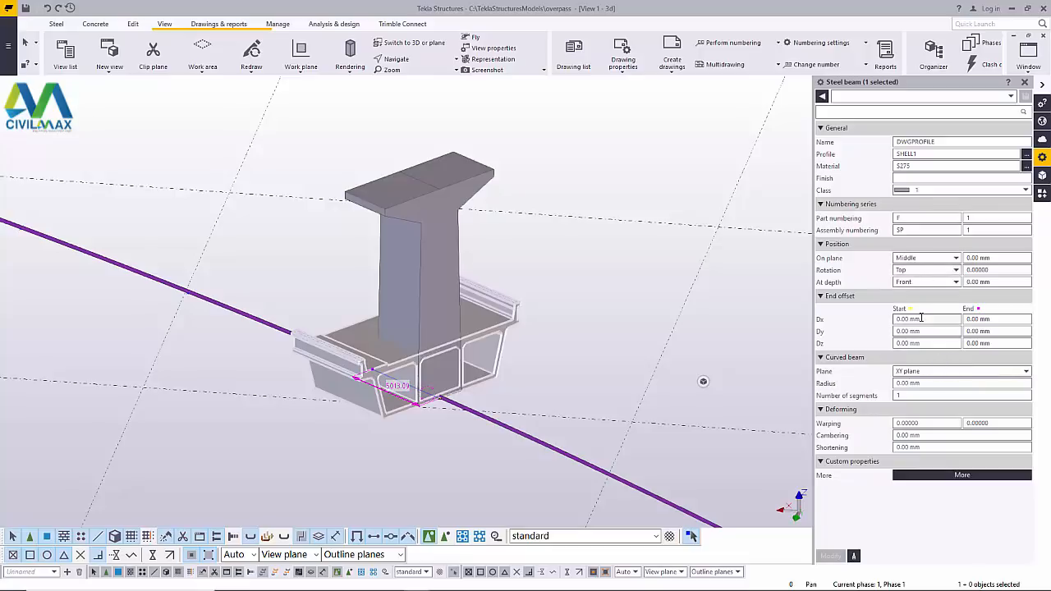
pyautogui.scroll(5, 464, 392)
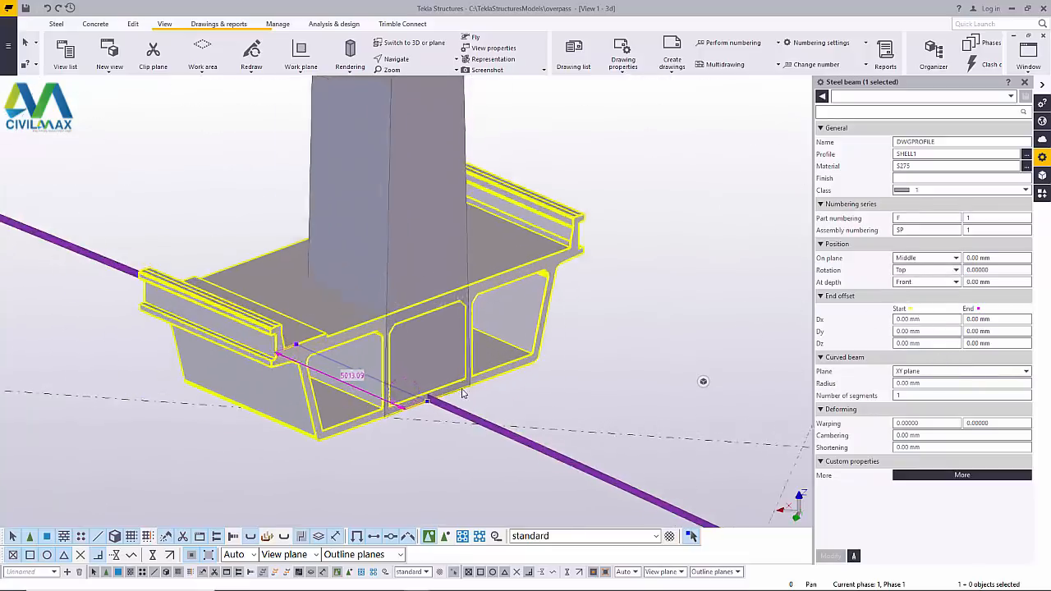
pyautogui.scroll(-4, 484, 382)
pyautogui.scroll(3, 495, 372)
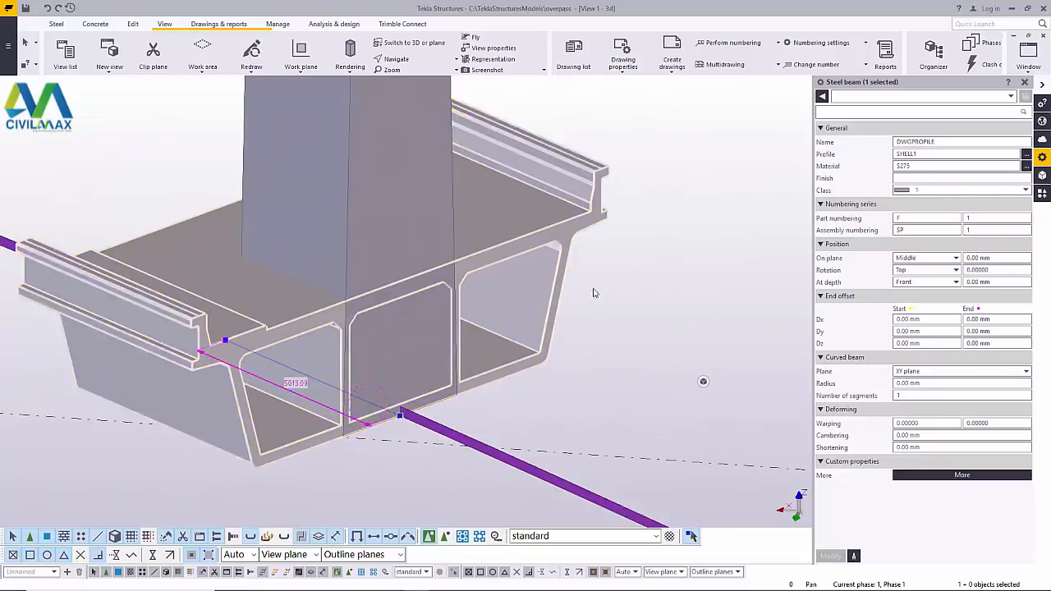
pyautogui.rightClick(673, 236)
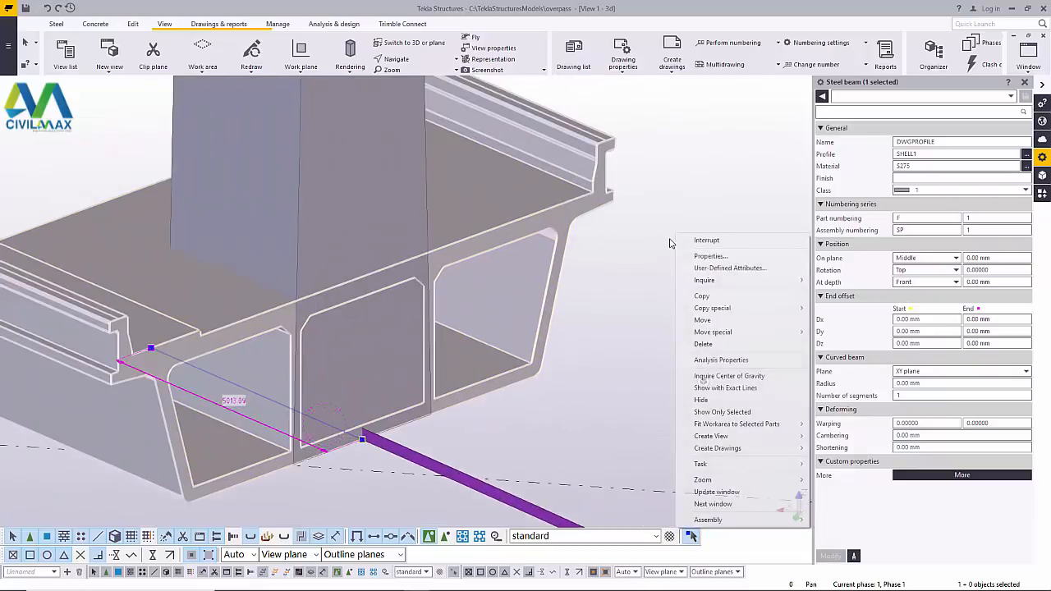
pyautogui.click(703, 320)
pyautogui.scroll(5, 358, 440)
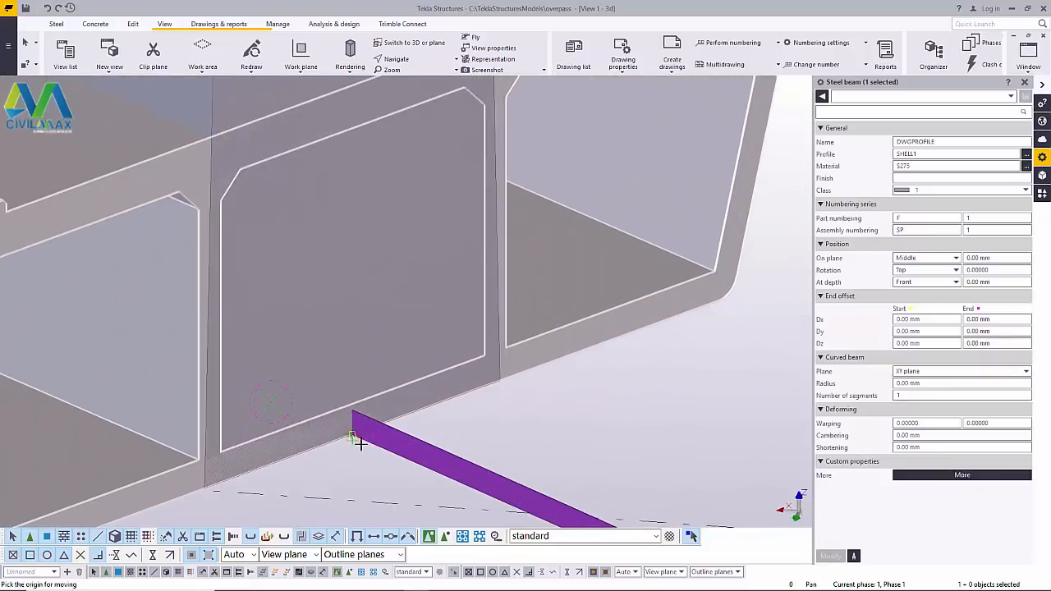
pyautogui.scroll(3, 352, 401)
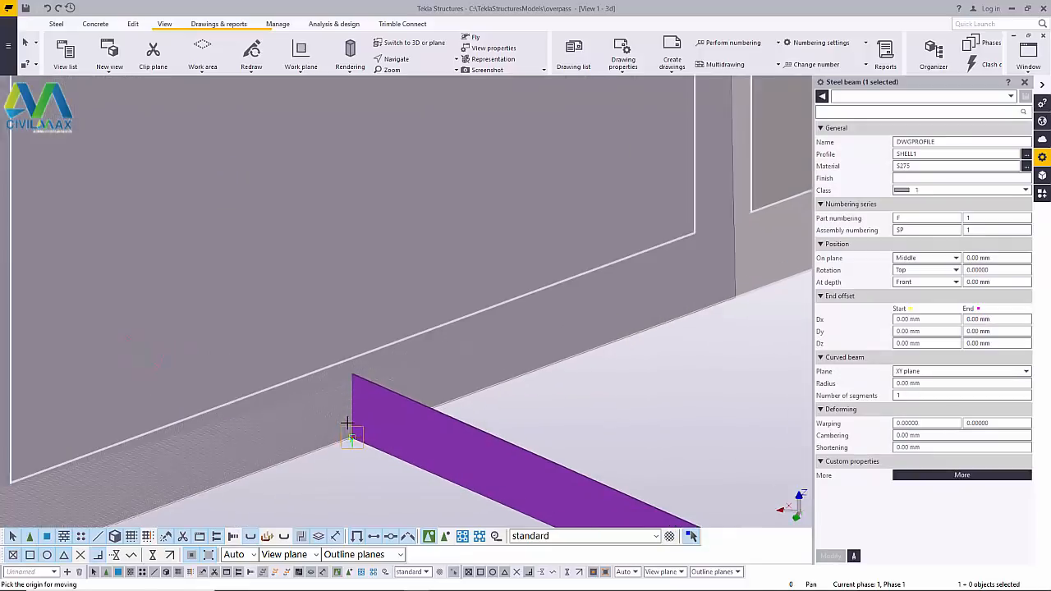
pyautogui.scroll(-8, 350, 440)
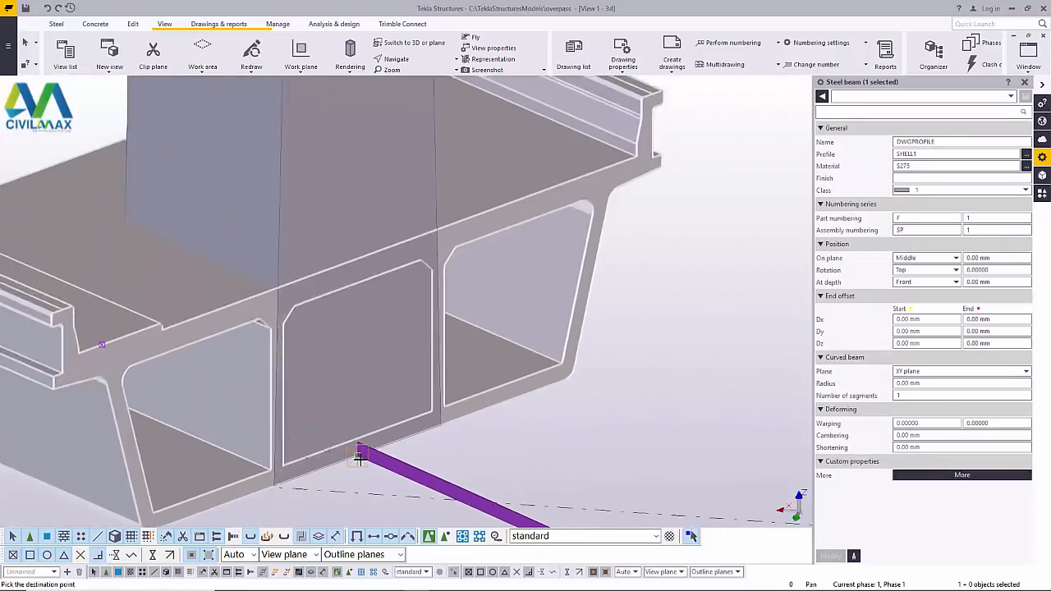
pyautogui.scroll(5, 349, 242)
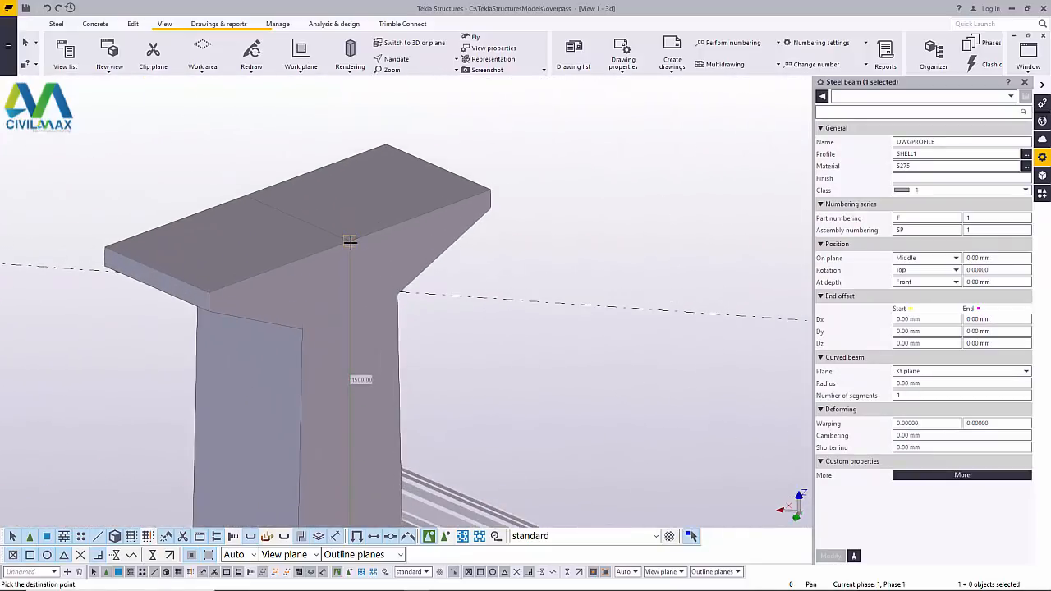
pyautogui.scroll(3, 350, 242)
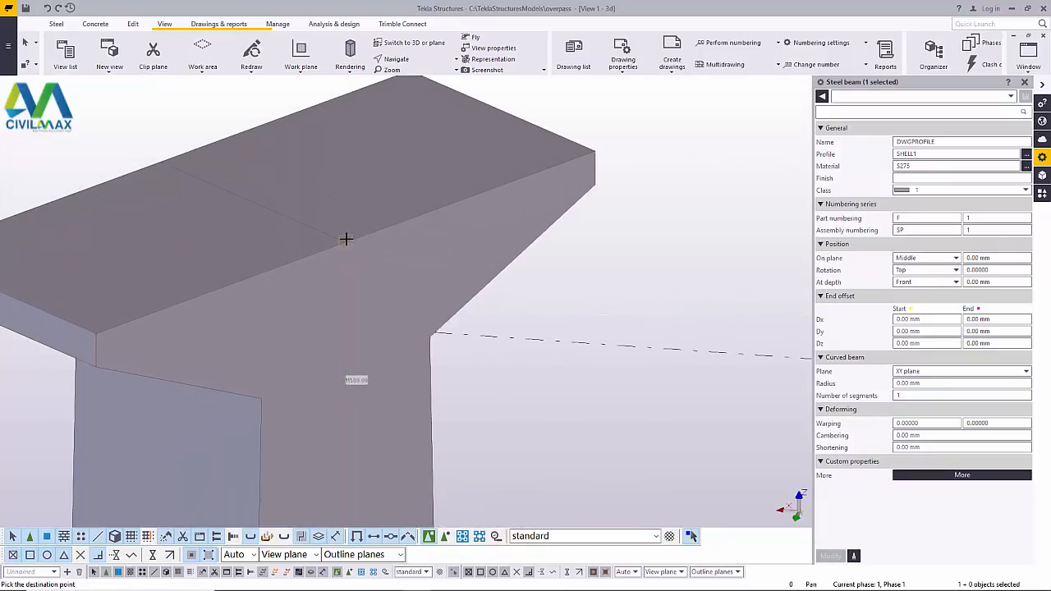
pyautogui.click(346, 239)
pyautogui.scroll(-6, 361, 295)
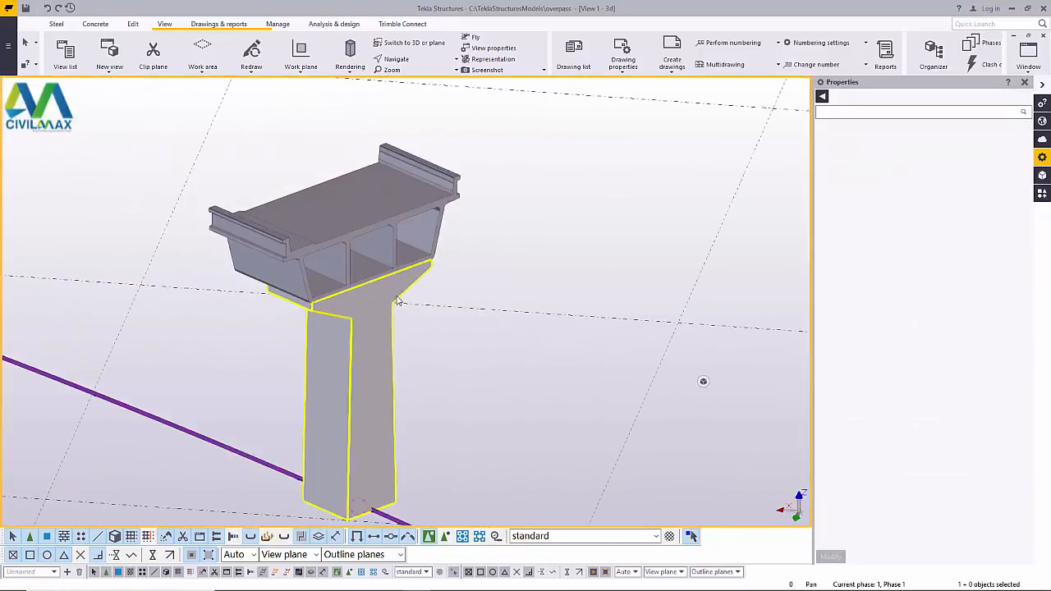
# - Set the view's rotation centre on the deck segment and examine from several angles how it rests on the pier cap
pyautogui.scroll(-4, 394, 300)
pyautogui.scroll(3, 393, 304)
pyautogui.scroll(-2, 369, 310)
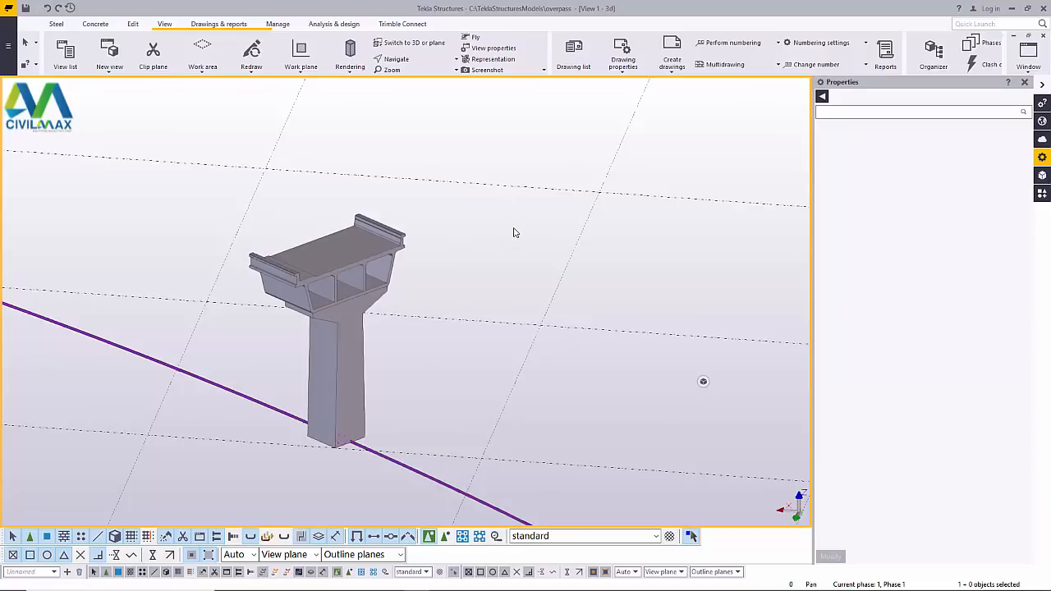
pyautogui.scroll(5, 492, 226)
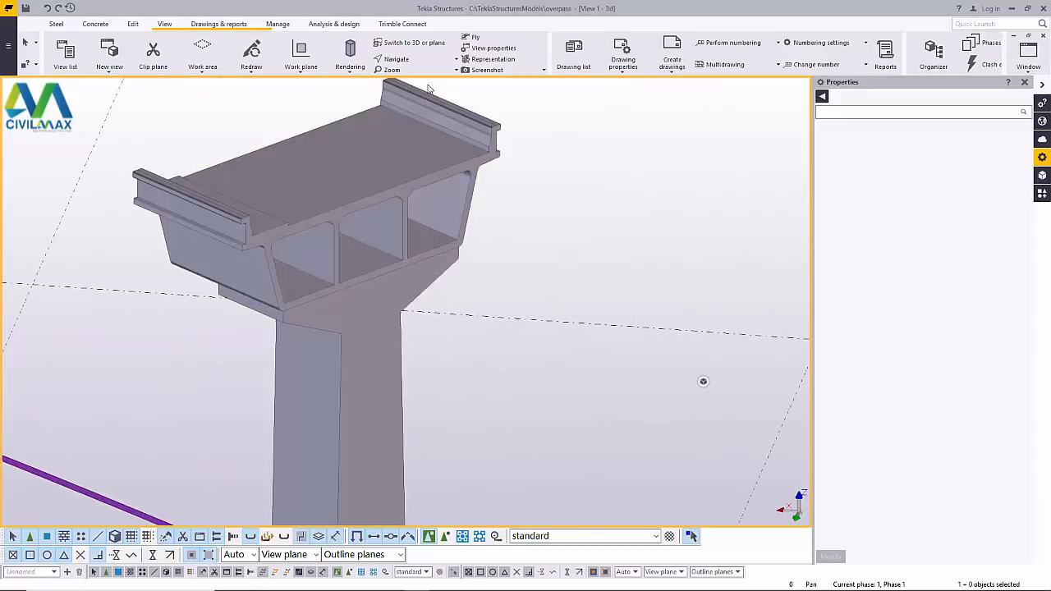
pyautogui.click(414, 62)
pyautogui.click(411, 108)
pyautogui.moveTo(396, 199); pyautogui.dragTo(427, 203)
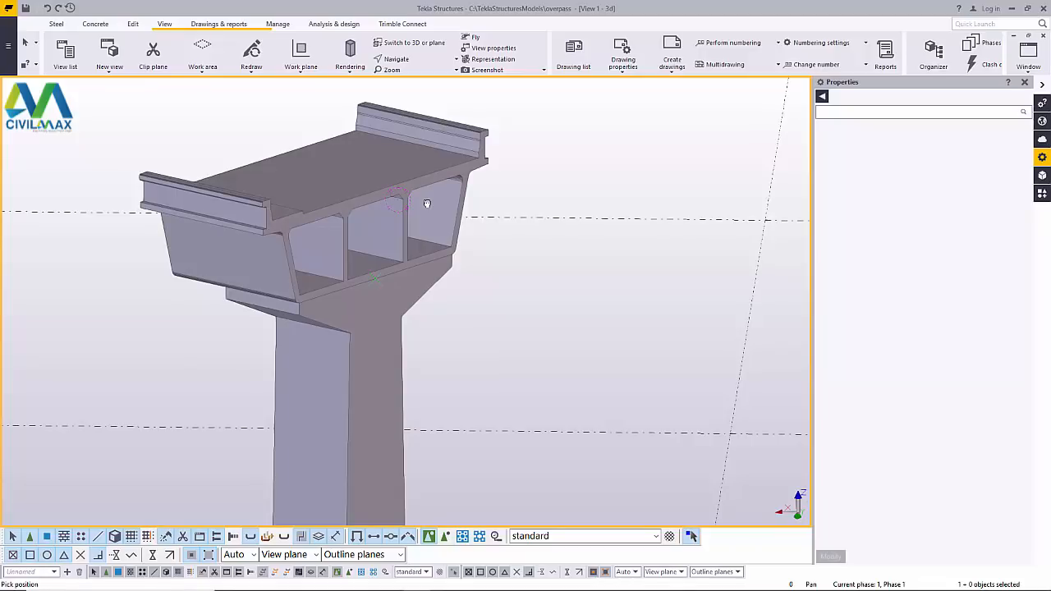
pyautogui.scroll(-5, 426, 203)
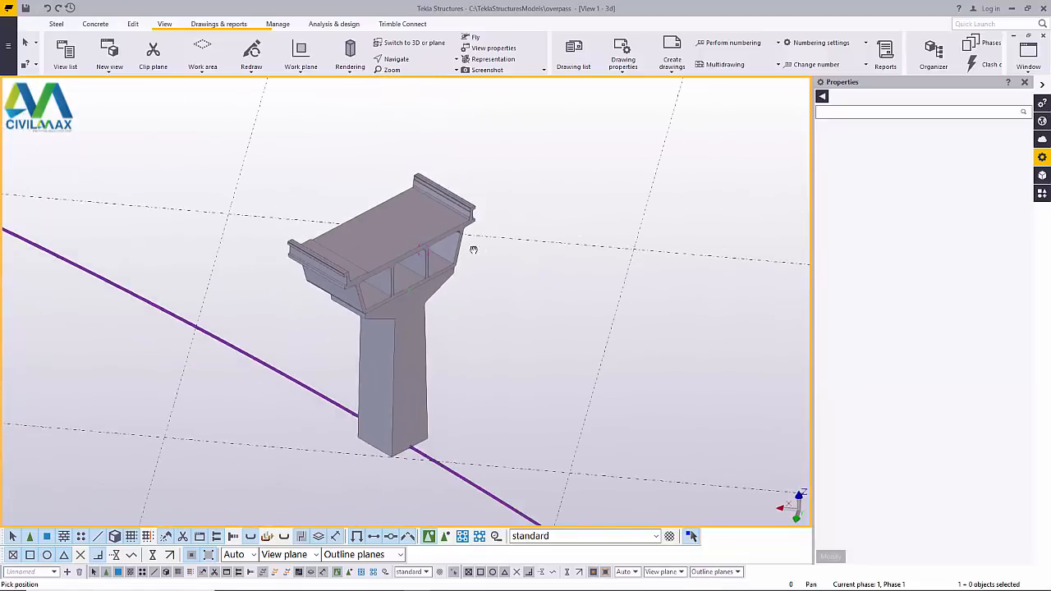
pyautogui.scroll(-2, 474, 249)
pyautogui.scroll(5, 476, 227)
pyautogui.rightClick(502, 175)
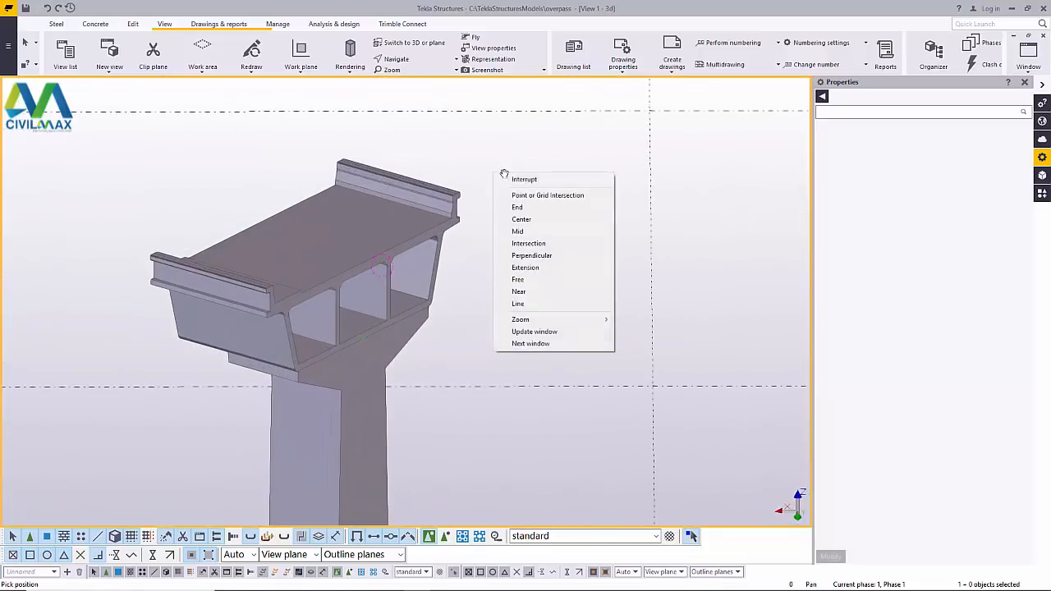
pyautogui.click(524, 179)
# - Close the beam properties pane and frame the deck segment on top of the pier in 3D
pyautogui.scroll(4, 437, 274)
pyautogui.scroll(-4, 324, 296)
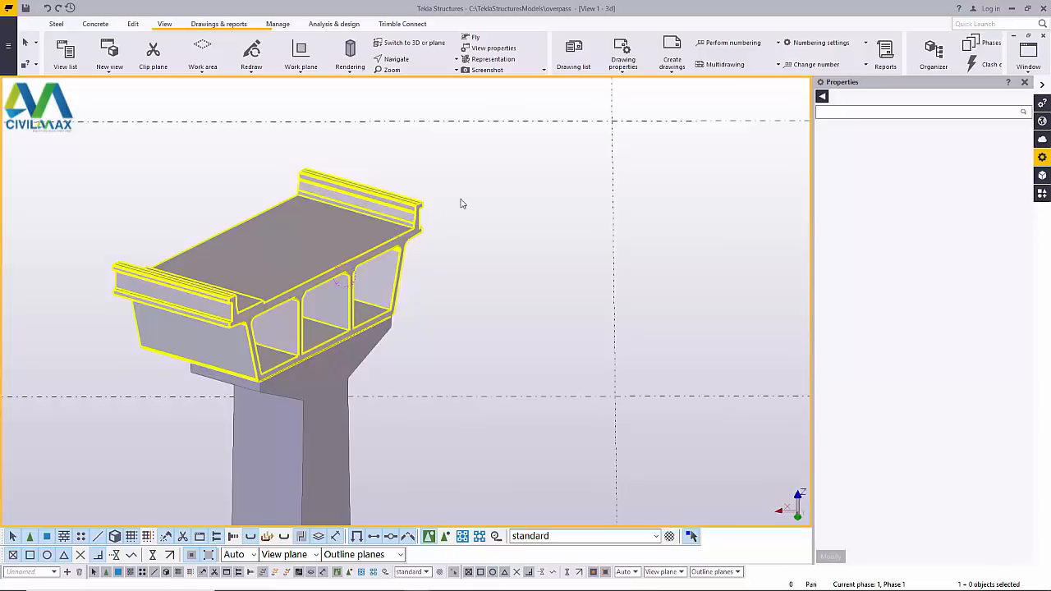
pyautogui.scroll(4, 407, 255)
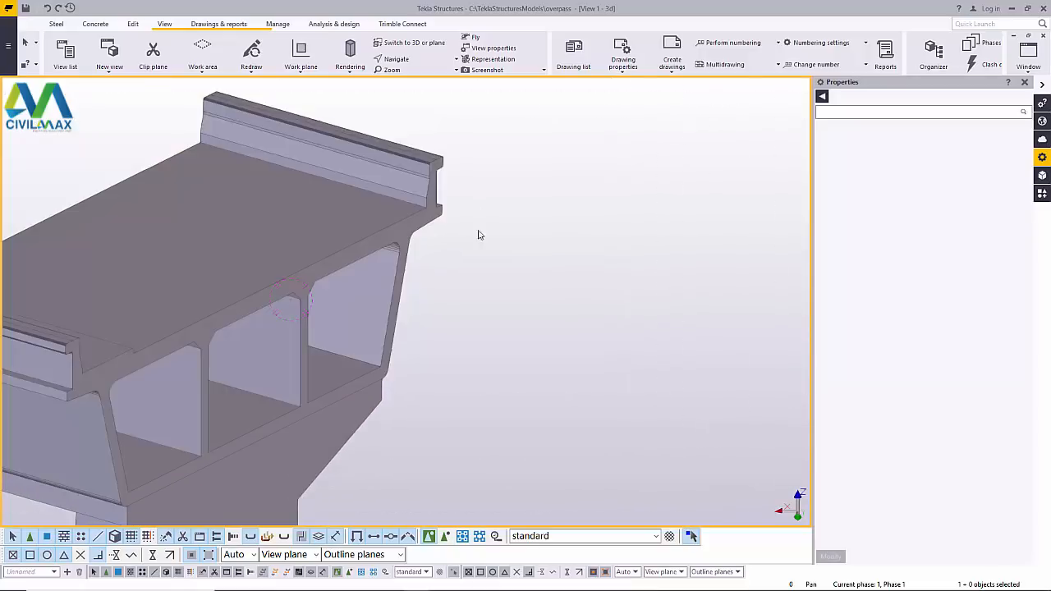
pyautogui.click(1026, 83)
pyautogui.scroll(-5, 476, 305)
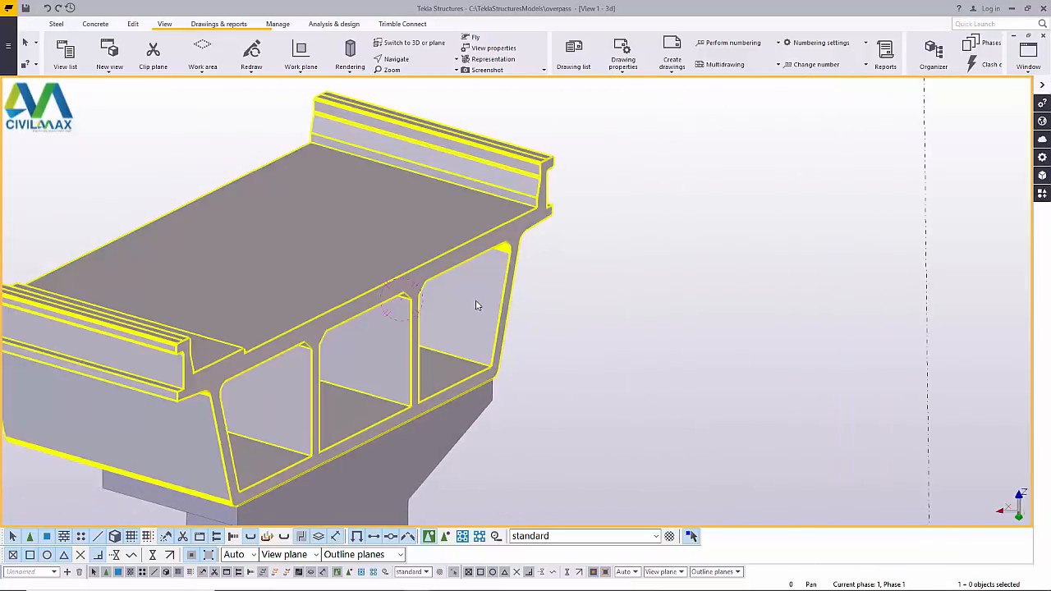
pyautogui.keyDown('ctrl'); pyautogui.moveTo(409, 289); pyautogui.dragTo(435, 278, button='middle'); pyautogui.keyUp('ctrl')
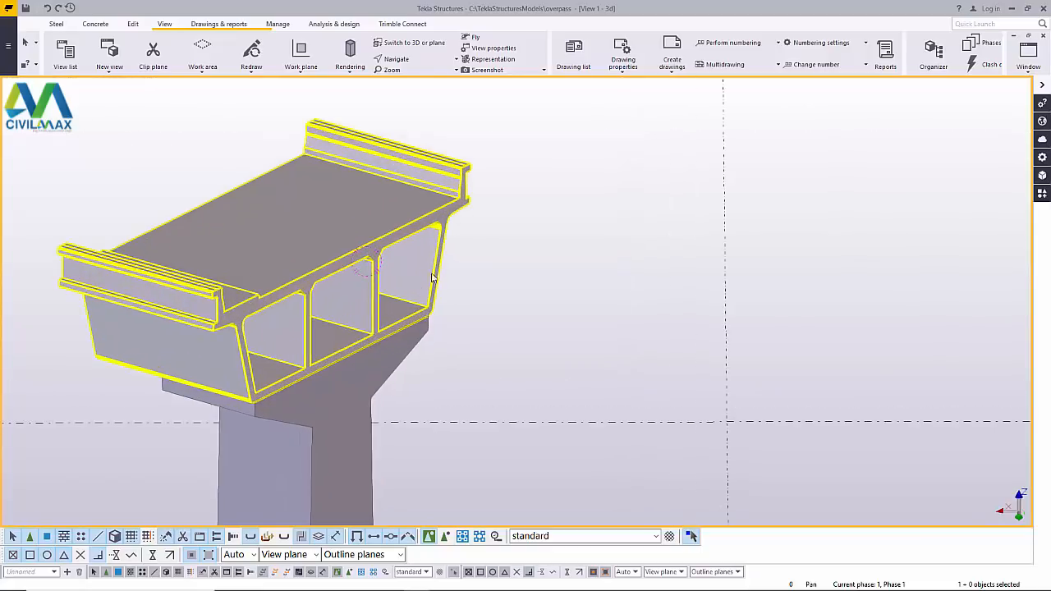
# - Try to mirror-copy the deck segment and pier about a line through the barrier's outer corner, at X0 6711.13, Y0 -30594.49 and angle 0
pyautogui.click(495, 195)
pyautogui.click(382, 371)
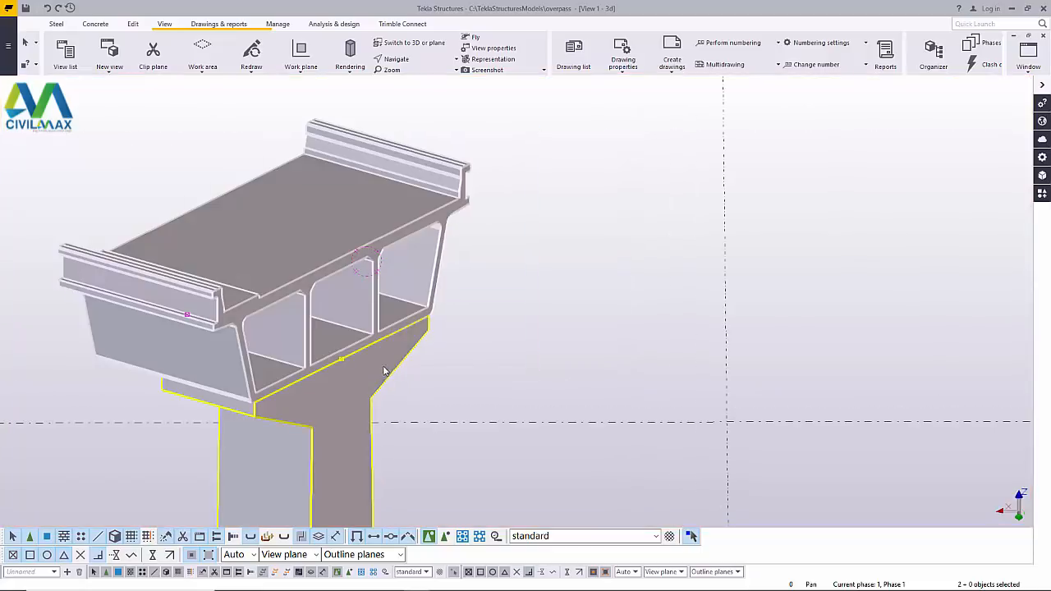
pyautogui.rightClick(545, 158)
pyautogui.moveTo(598, 194)
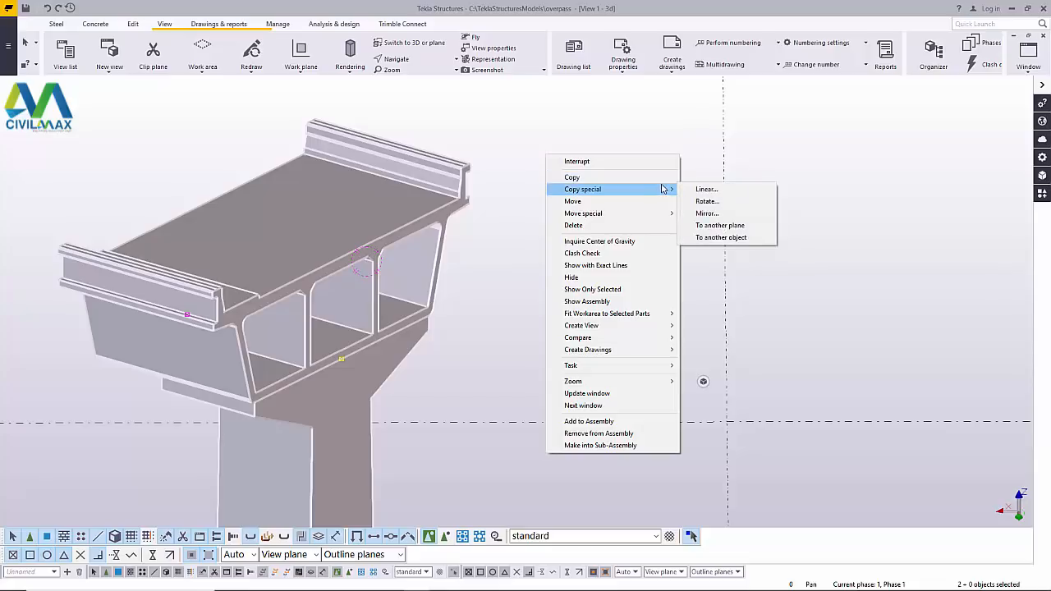
pyautogui.click(700, 212)
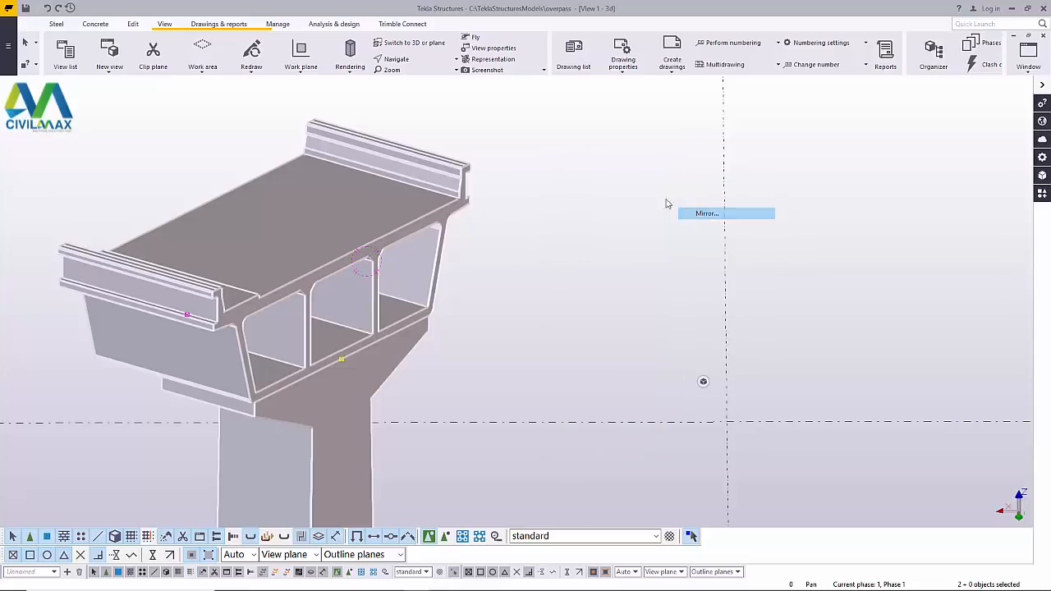
pyautogui.scroll(5, 472, 158)
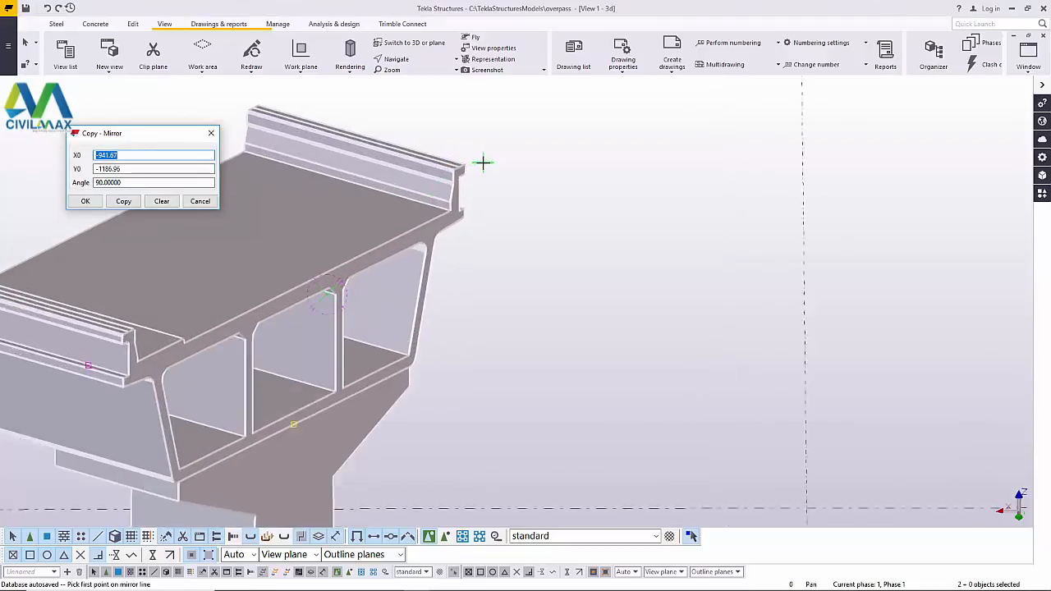
pyautogui.scroll(5, 475, 151)
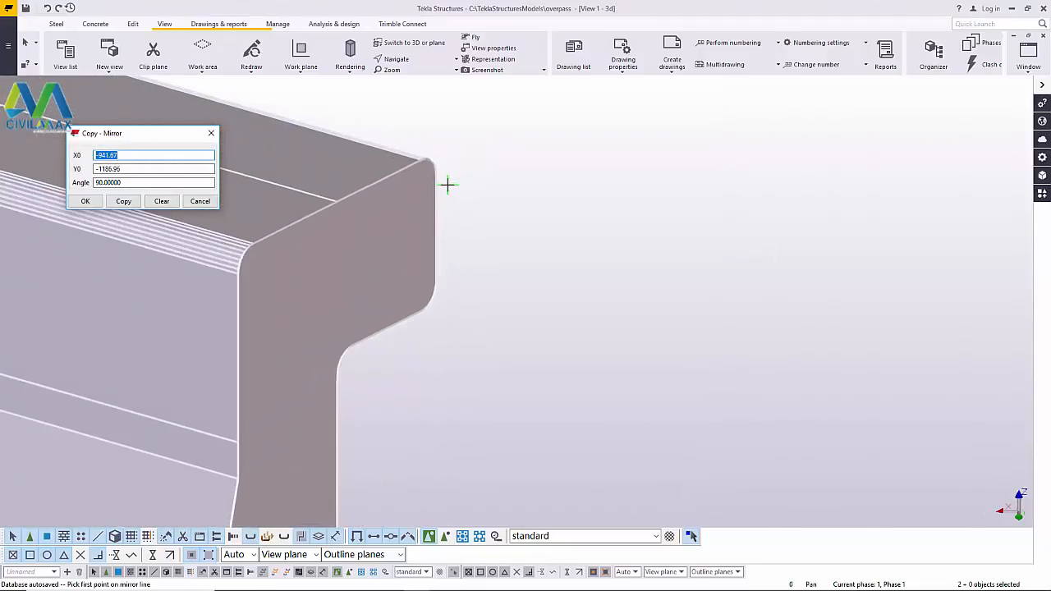
pyautogui.click(431, 170)
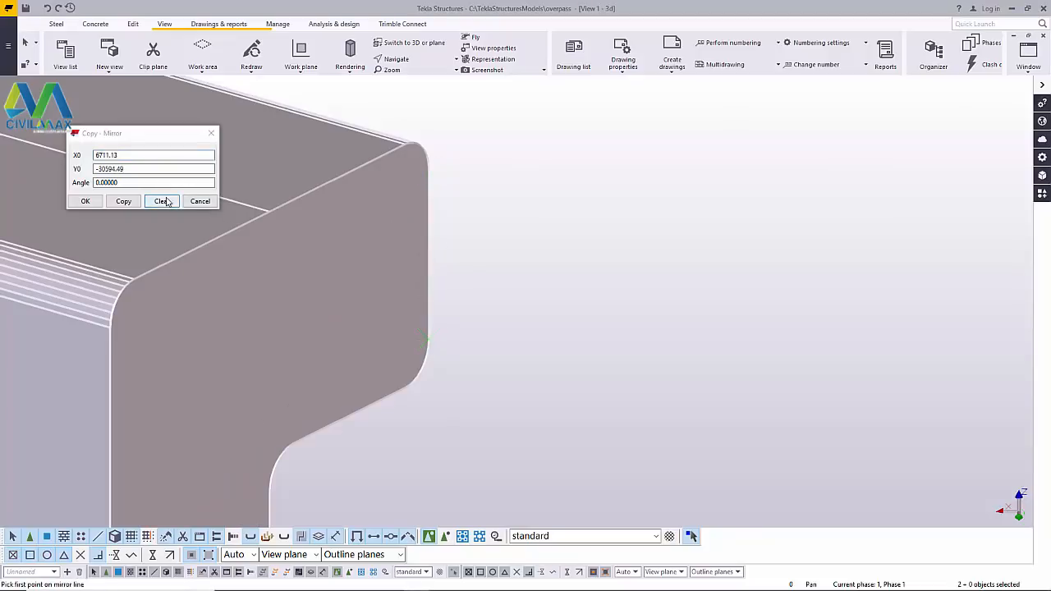
pyautogui.click(124, 202)
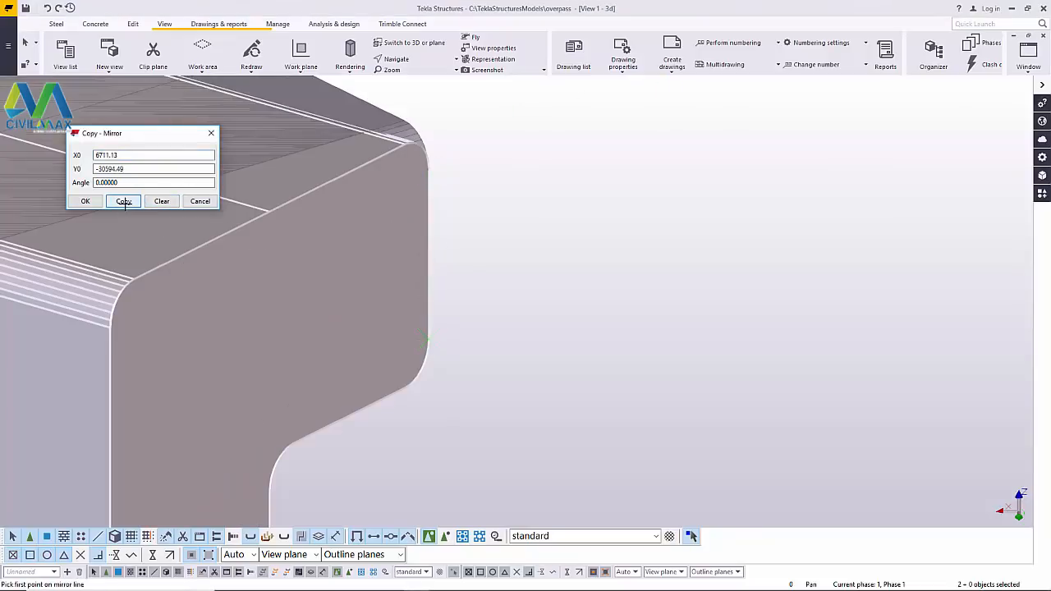
pyautogui.click(87, 203)
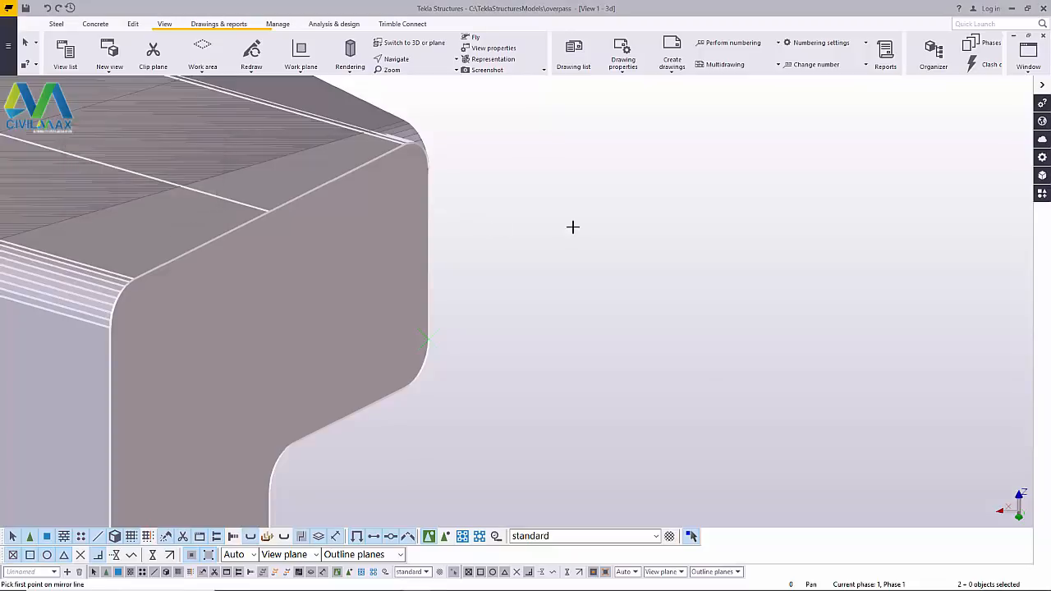
# - Check the mirrored deck segment against the original and undo the mirror copy
pyautogui.scroll(-5, 630, 301)
pyautogui.scroll(-10, 628, 316)
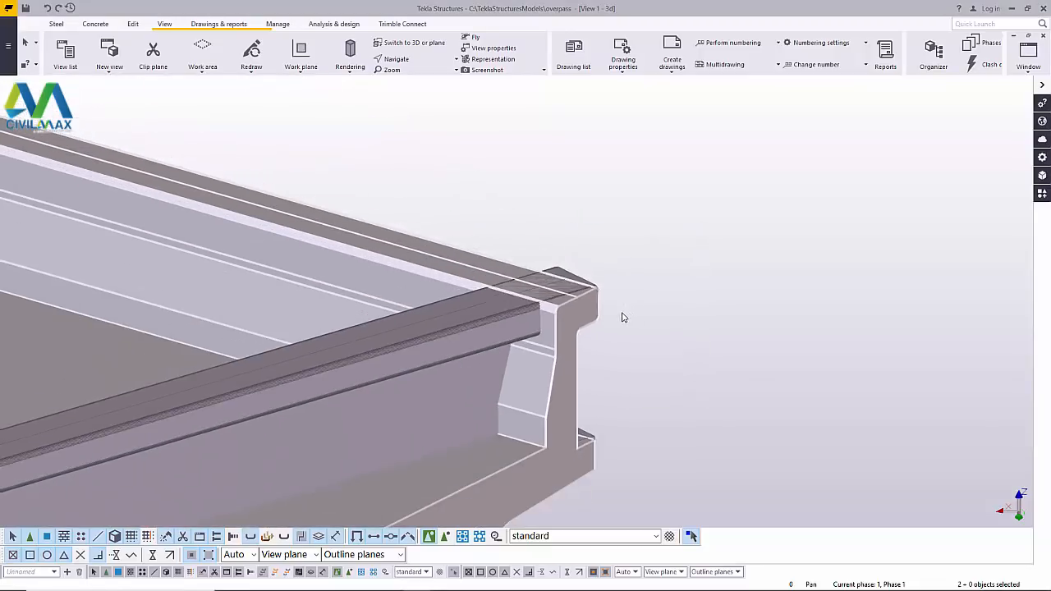
pyautogui.scroll(5, 578, 320)
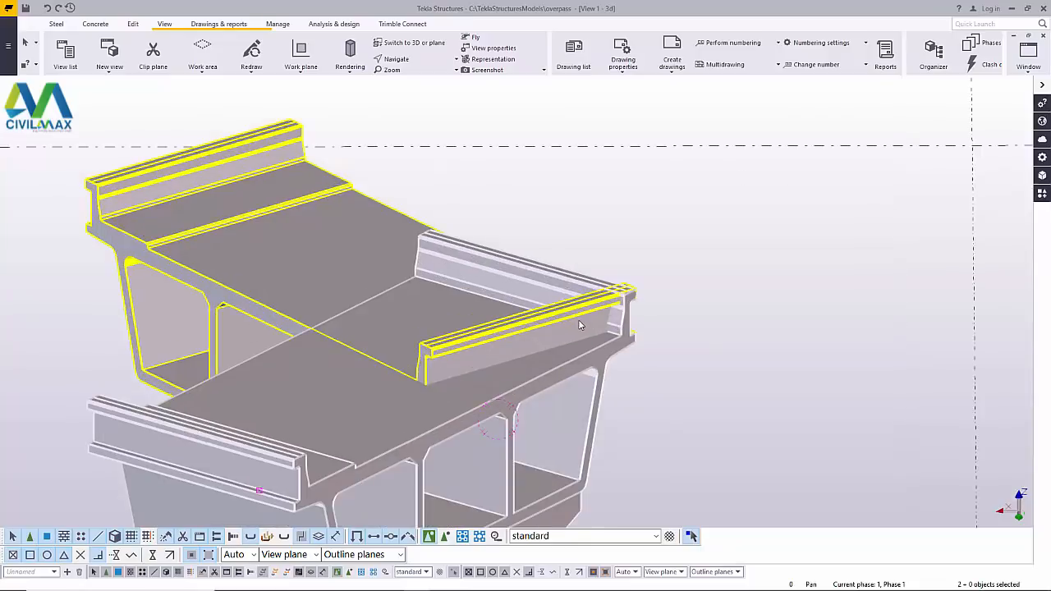
pyautogui.scroll(-5, 590, 314)
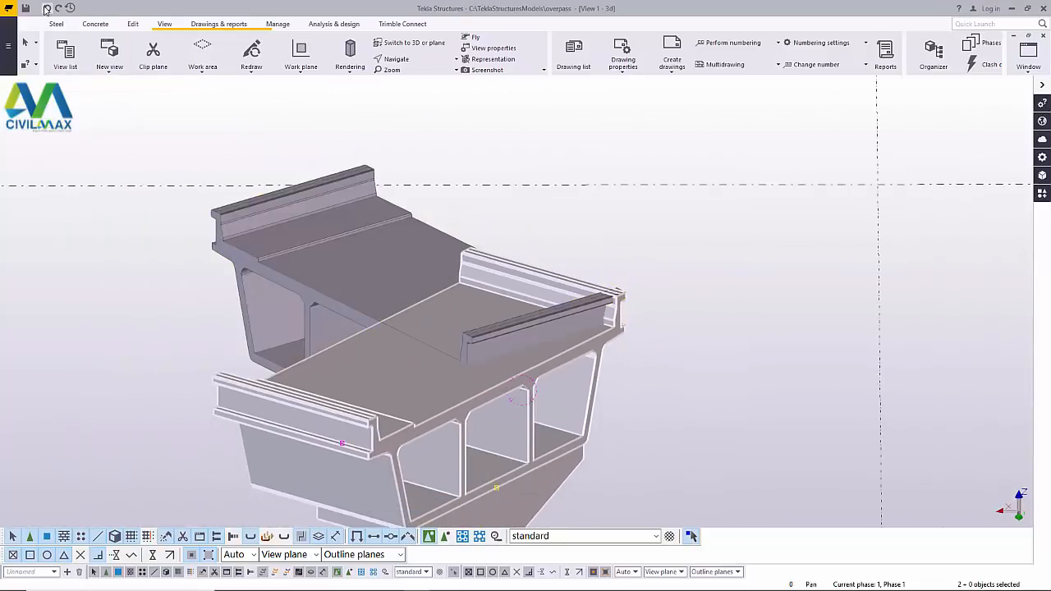
pyautogui.click(46, 8)
# - Set the work plane on the deck segment's end face with the work plane tool and interrupt the command
pyautogui.scroll(8, 628, 347)
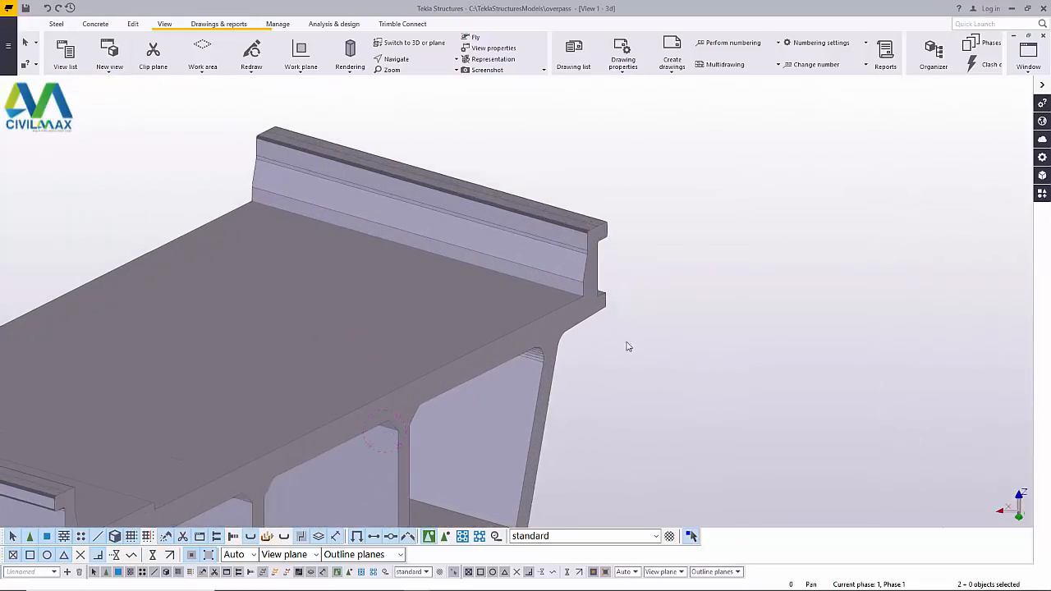
pyautogui.click(165, 30)
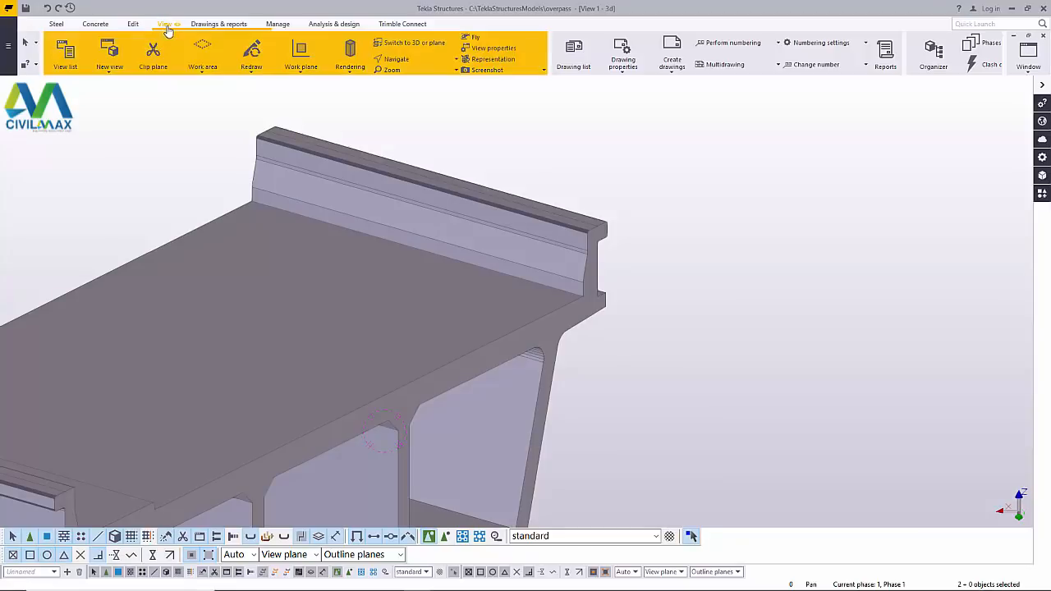
pyautogui.click(299, 72)
pyautogui.click(626, 356)
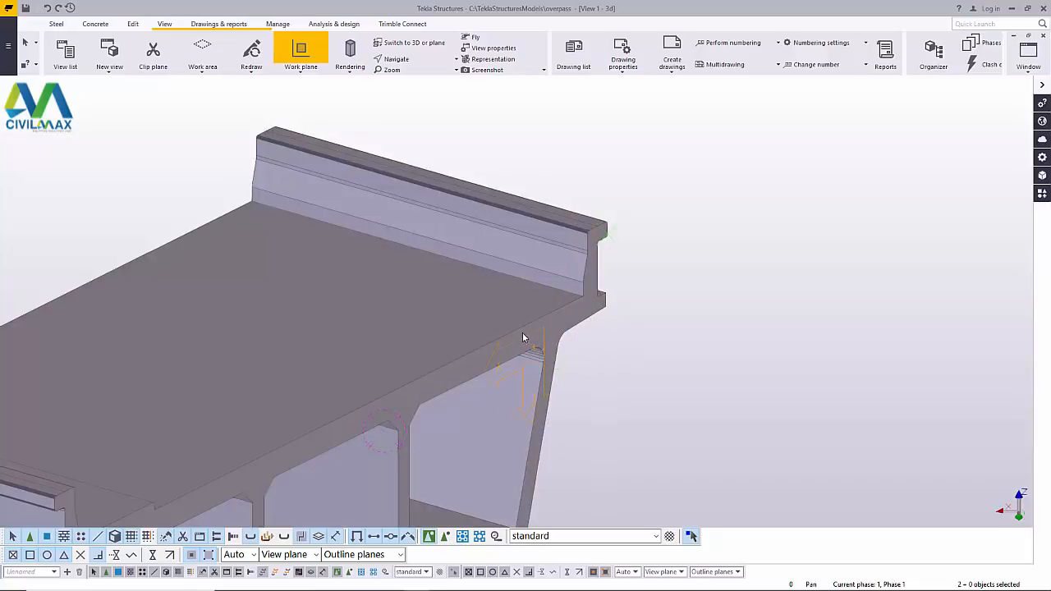
pyautogui.rightClick(638, 235)
pyautogui.click(661, 227)
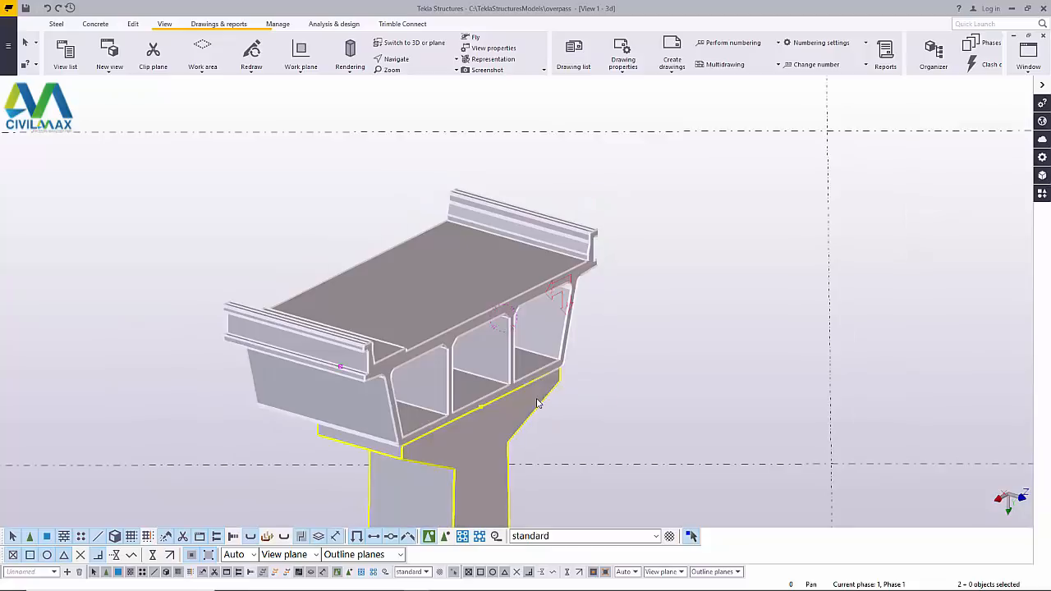
# - Mirror-copy the deck segment and pier about the barrier's outer edge, with X0 -1469.60, Y0 -1140.91 and angle 90
pyautogui.rightClick(645, 243)
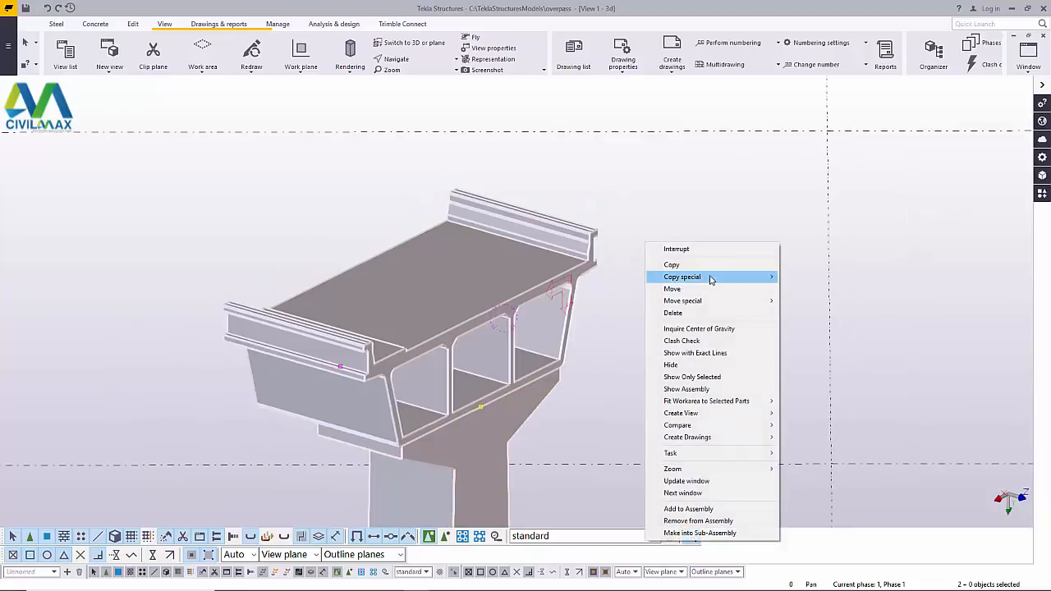
pyautogui.moveTo(711, 278)
pyautogui.click(806, 300)
pyautogui.scroll(5, 597, 226)
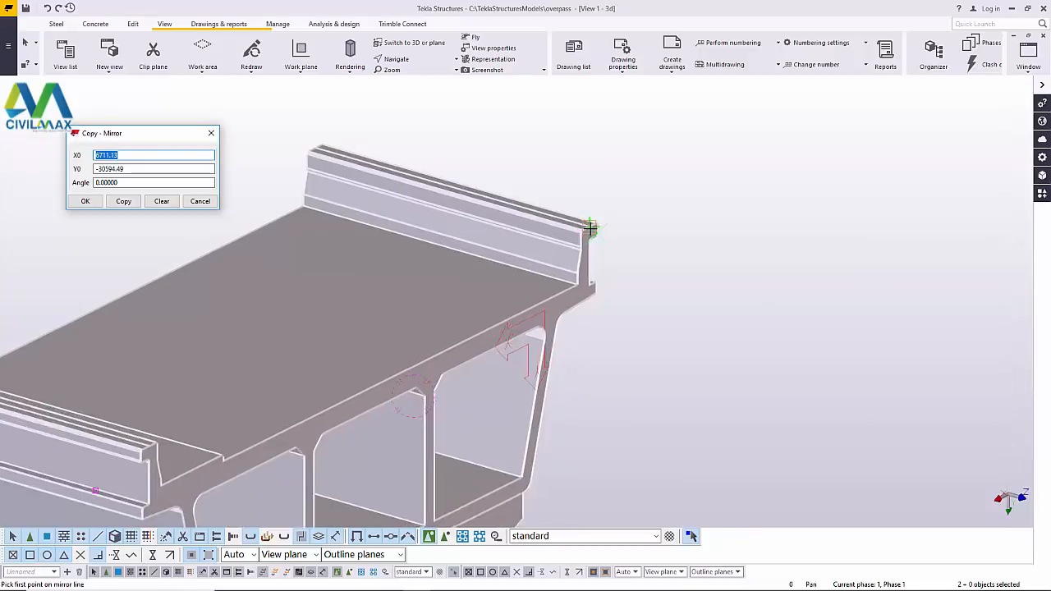
pyautogui.scroll(6, 597, 224)
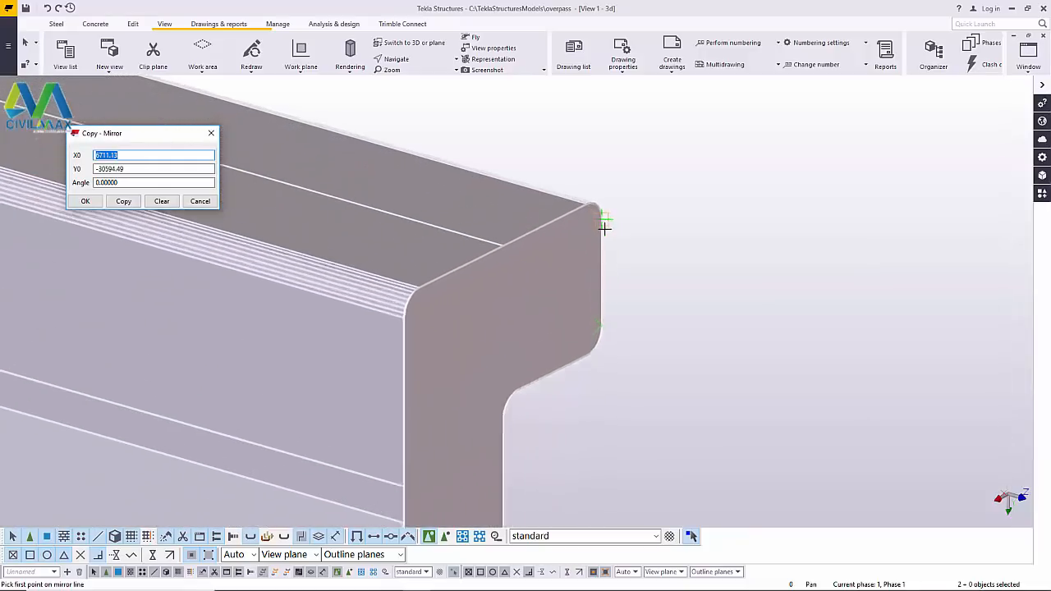
pyautogui.click(602, 219)
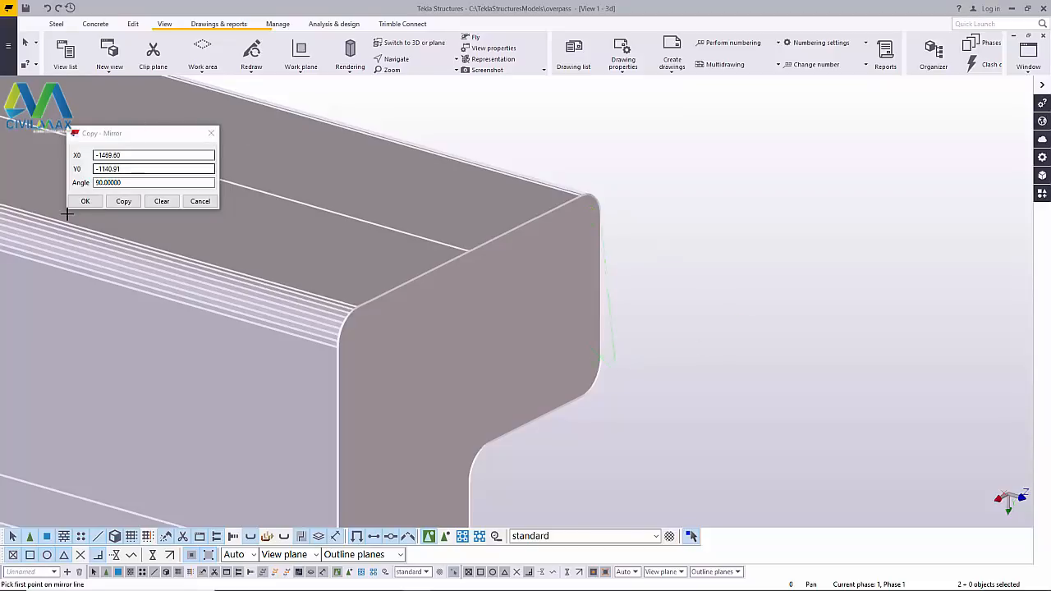
pyautogui.click(96, 183)
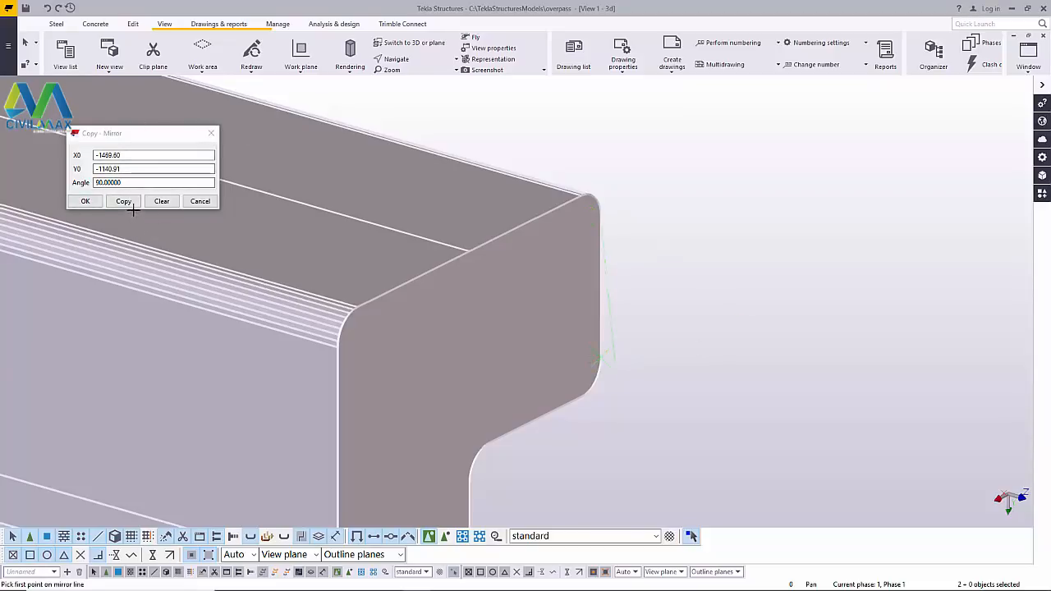
pyautogui.click(124, 203)
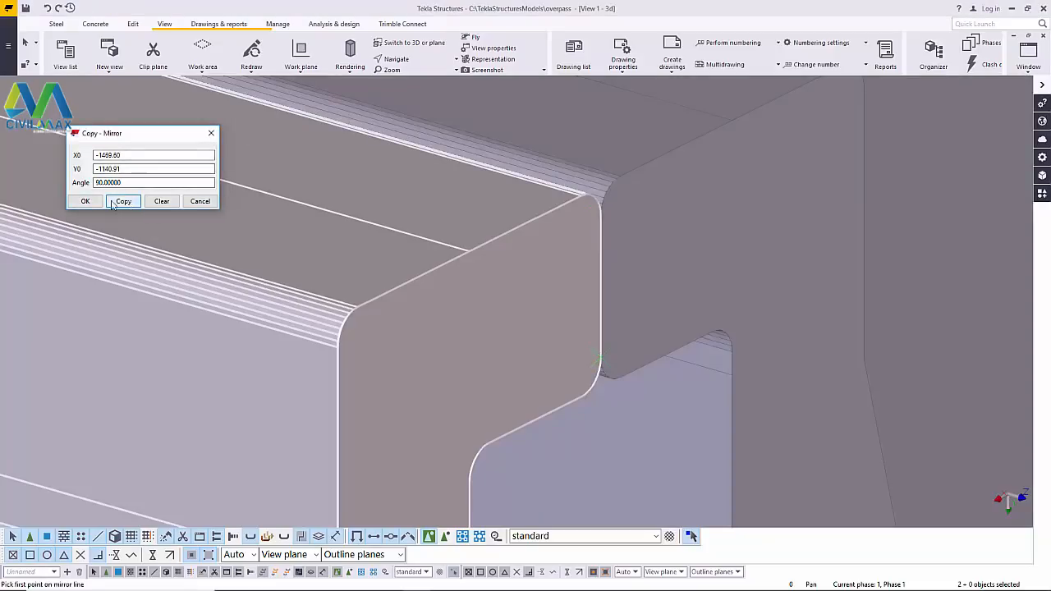
pyautogui.click(85, 201)
pyautogui.rightClick(244, 174)
pyautogui.click(271, 179)
pyautogui.scroll(-5, 278, 208)
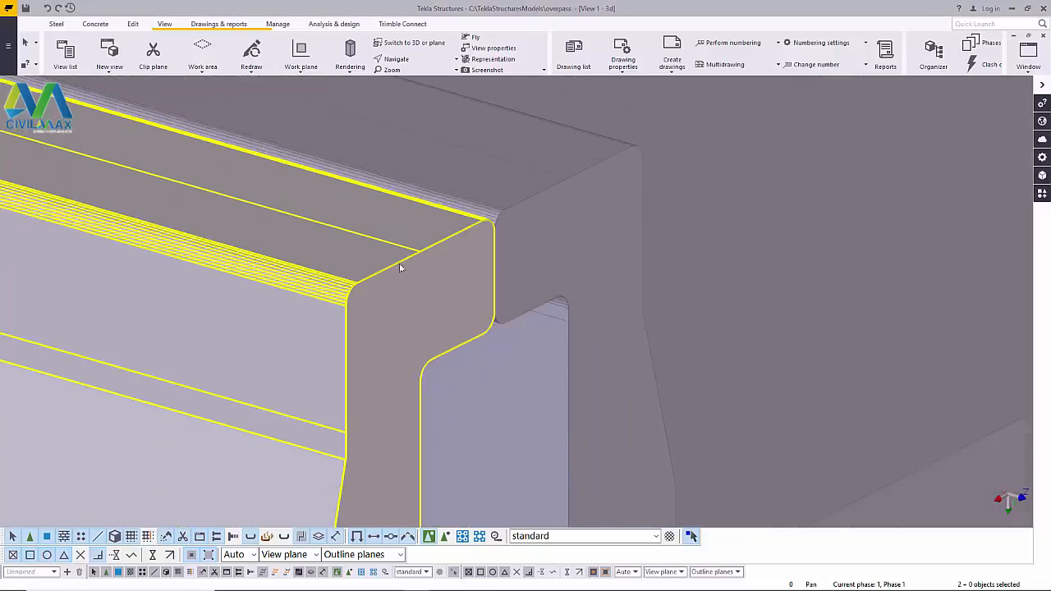
pyautogui.scroll(-10, 421, 272)
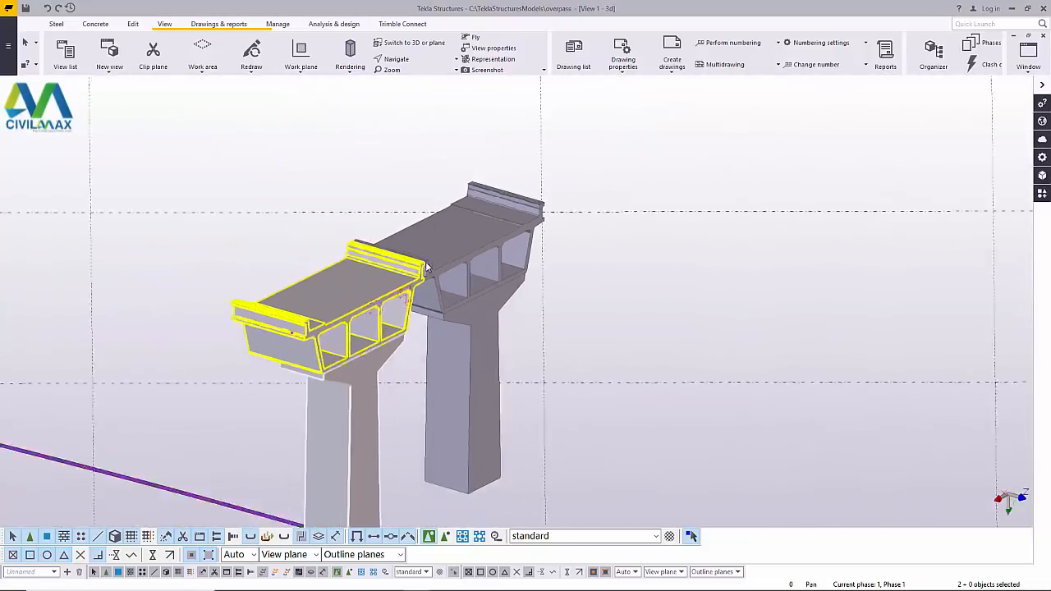
pyautogui.click(680, 294)
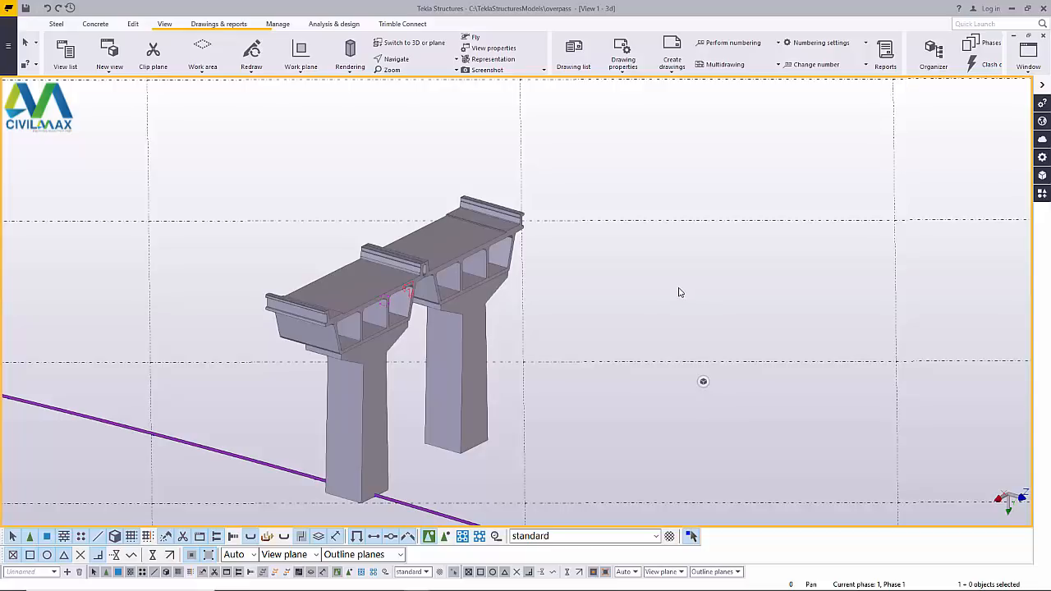
# - Examine the bases of both piers and their position relative to the construction circle's arc
pyautogui.scroll(8, 382, 493)
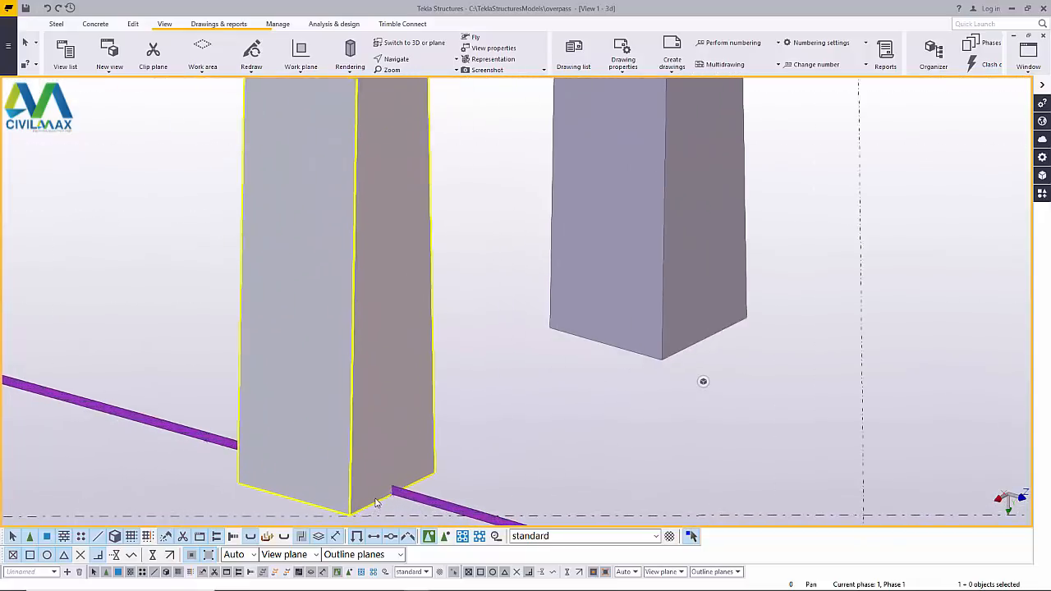
pyautogui.scroll(-5, 382, 498)
pyautogui.scroll(2, 435, 394)
pyautogui.scroll(-4, 489, 293)
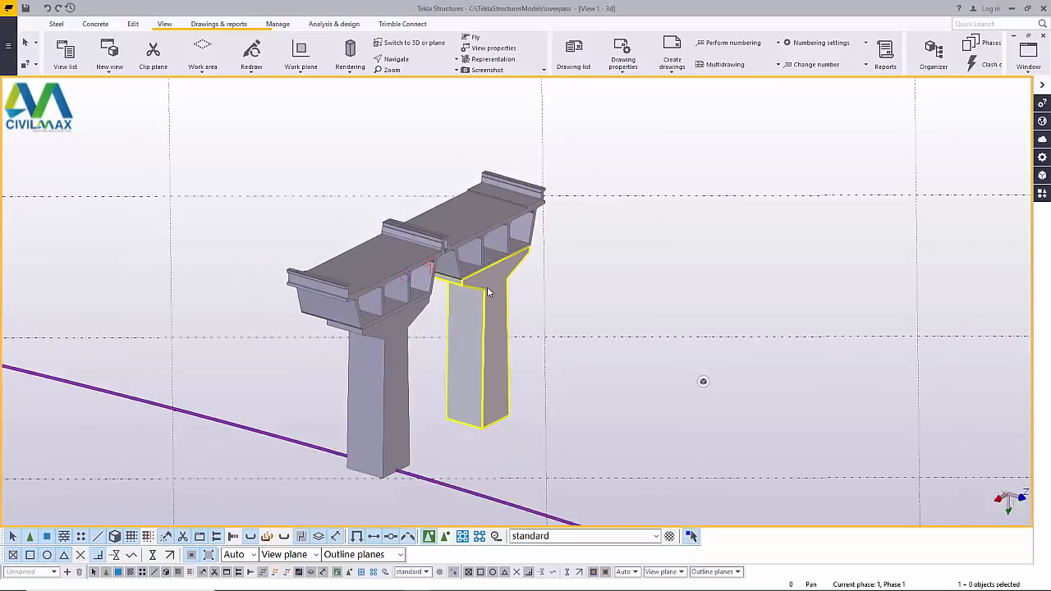
pyautogui.scroll(1, 435, 385)
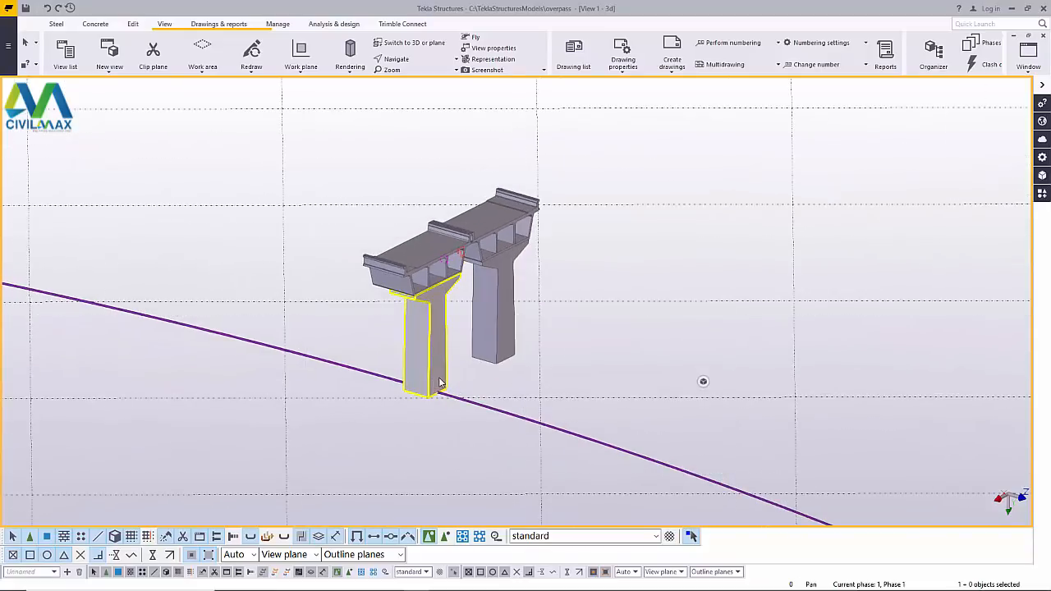
pyautogui.scroll(5, 422, 395)
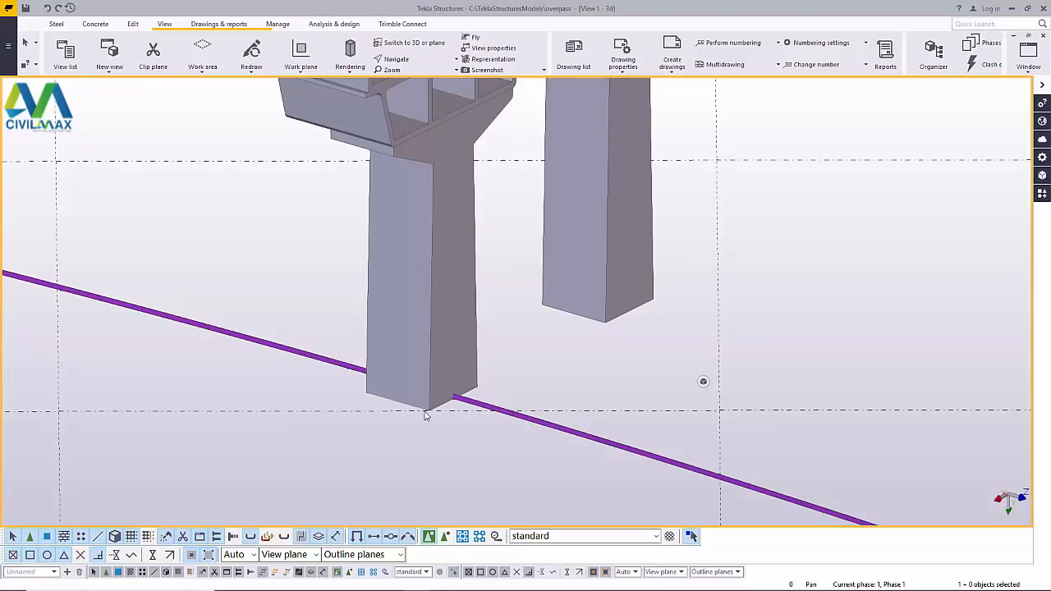
pyautogui.scroll(2, 460, 411)
pyautogui.scroll(-5, 403, 427)
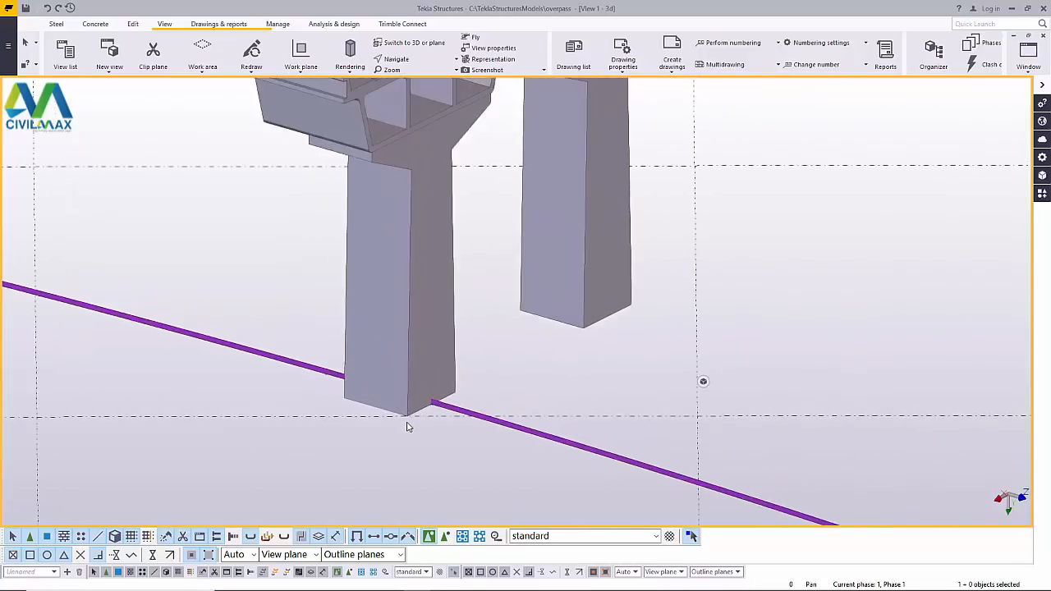
pyautogui.scroll(3, 423, 317)
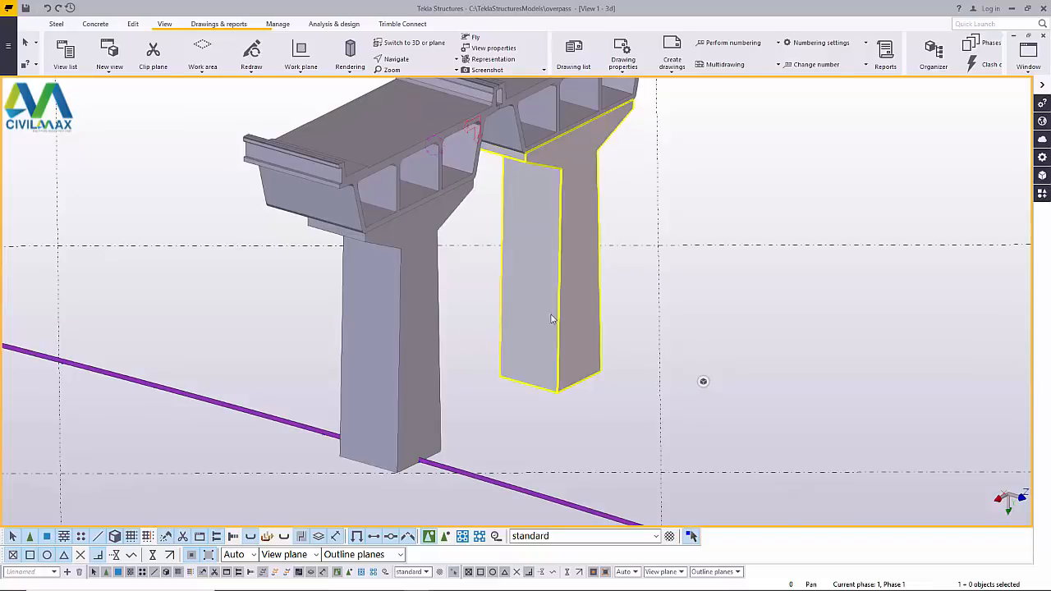
pyautogui.scroll(3, 411, 464)
pyautogui.scroll(-1, 427, 462)
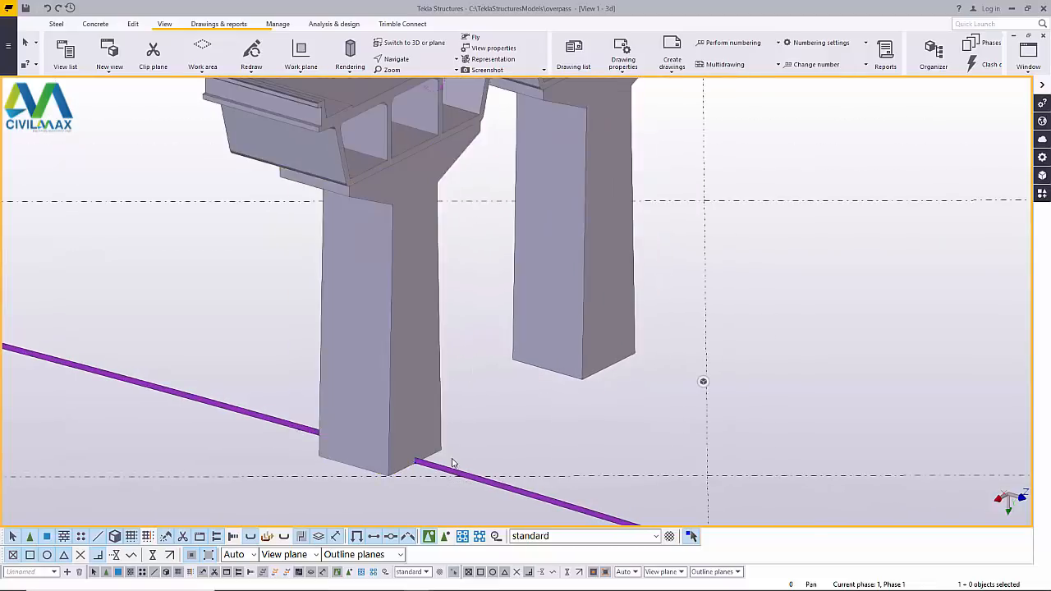
pyautogui.scroll(2, 401, 470)
pyautogui.scroll(3, 401, 468)
pyautogui.scroll(-1, 394, 465)
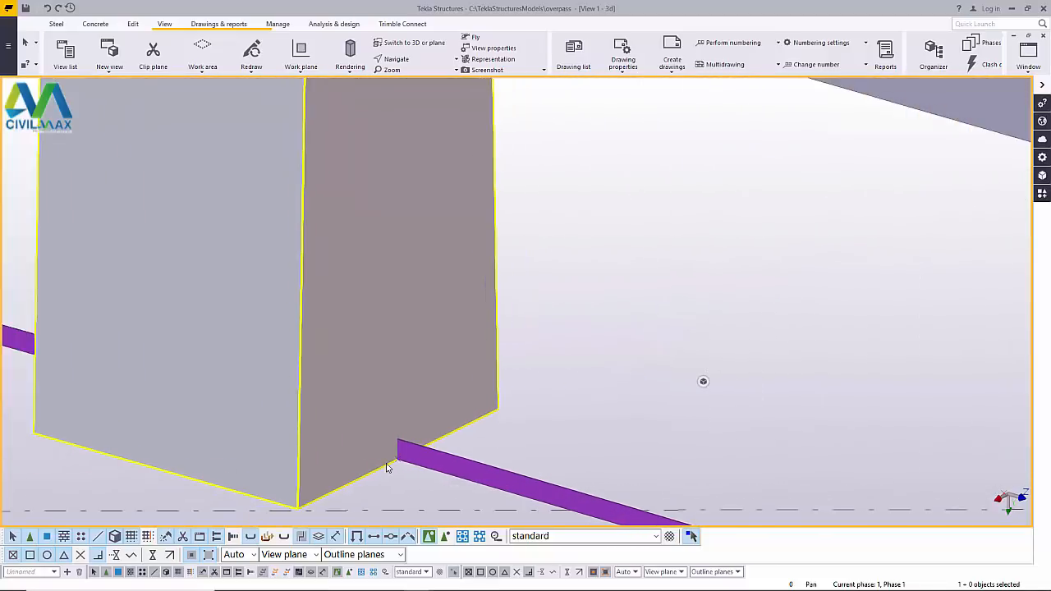
pyautogui.scroll(1, 397, 468)
pyautogui.scroll(1, 397, 469)
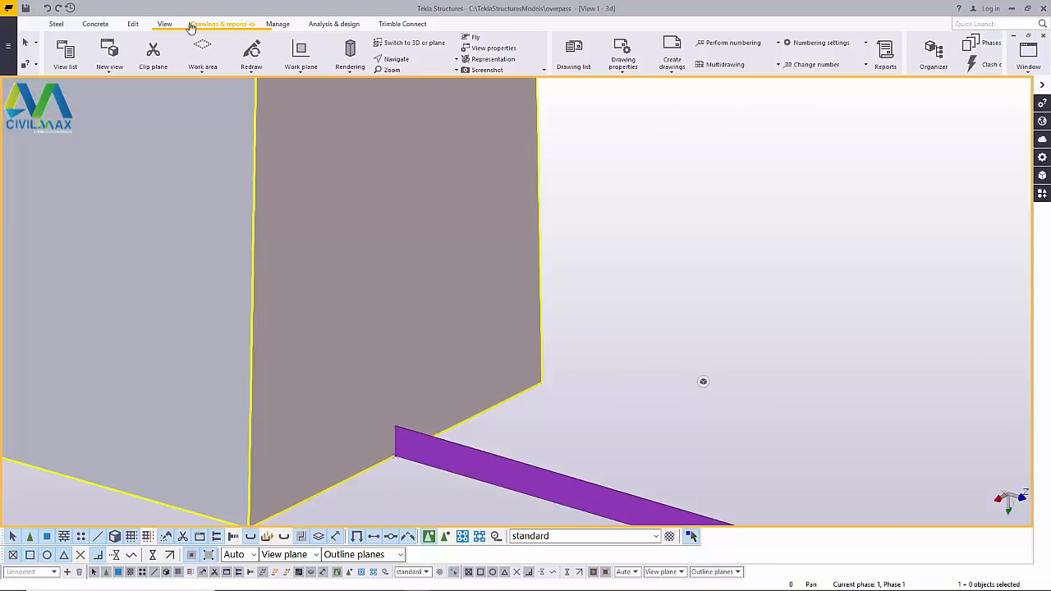
# - Add one divided-line point midway between the bottom edge midpoints of the two pier bases
pyautogui.click(131, 23)
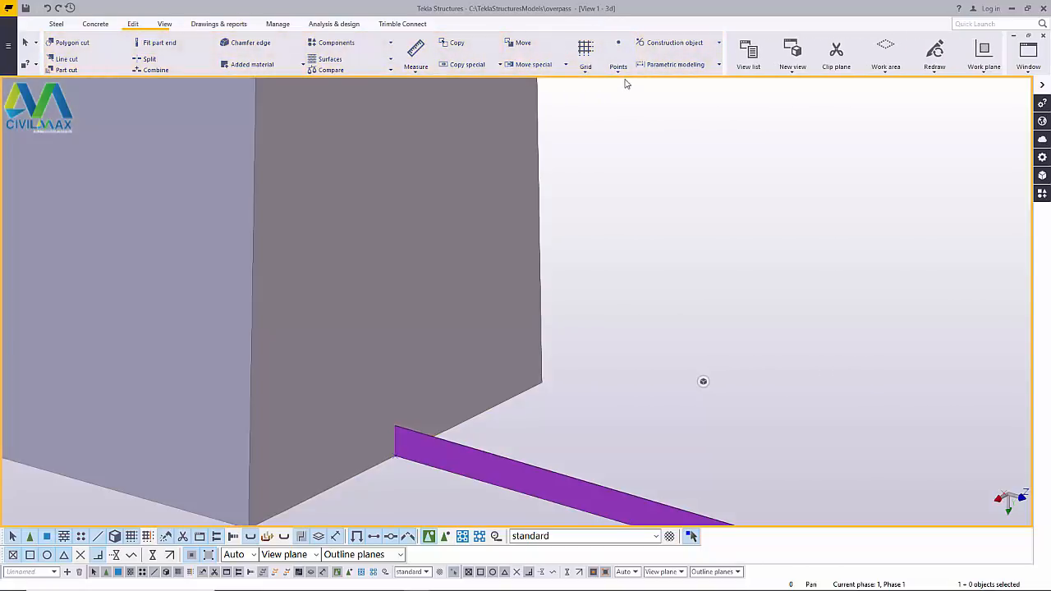
pyautogui.click(618, 72)
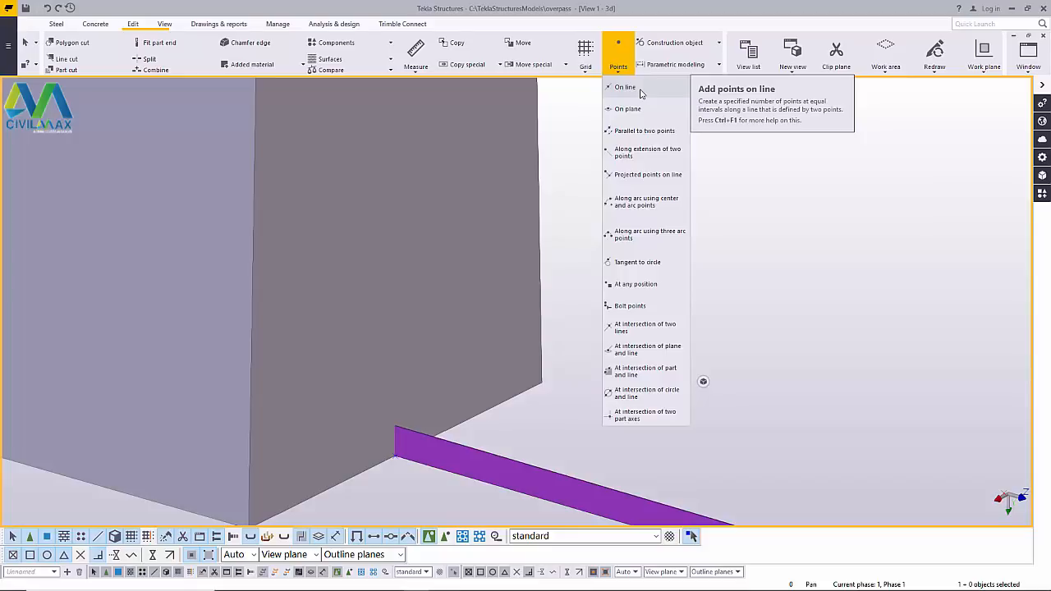
pyautogui.click(641, 93)
pyautogui.scroll(2, 397, 457)
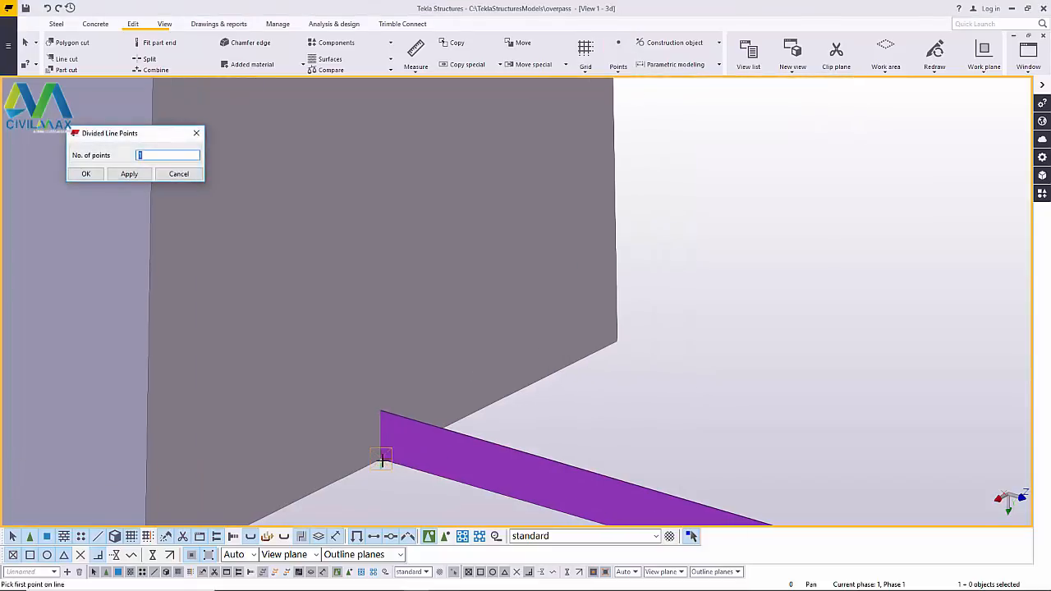
pyautogui.click(382, 461)
pyautogui.scroll(-5, 377, 460)
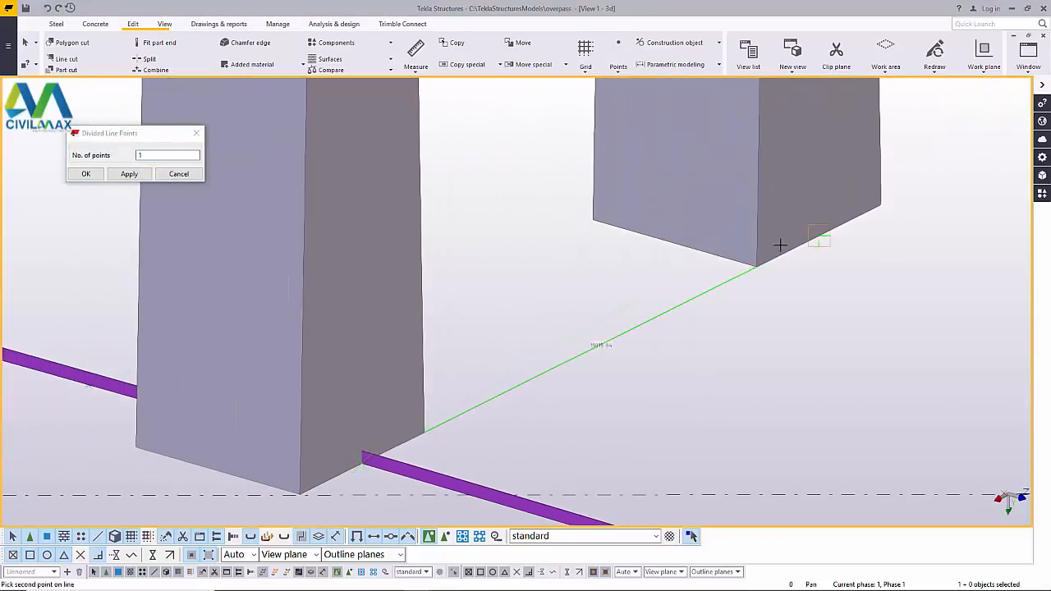
pyautogui.scroll(1, 780, 245)
pyautogui.scroll(2, 828, 234)
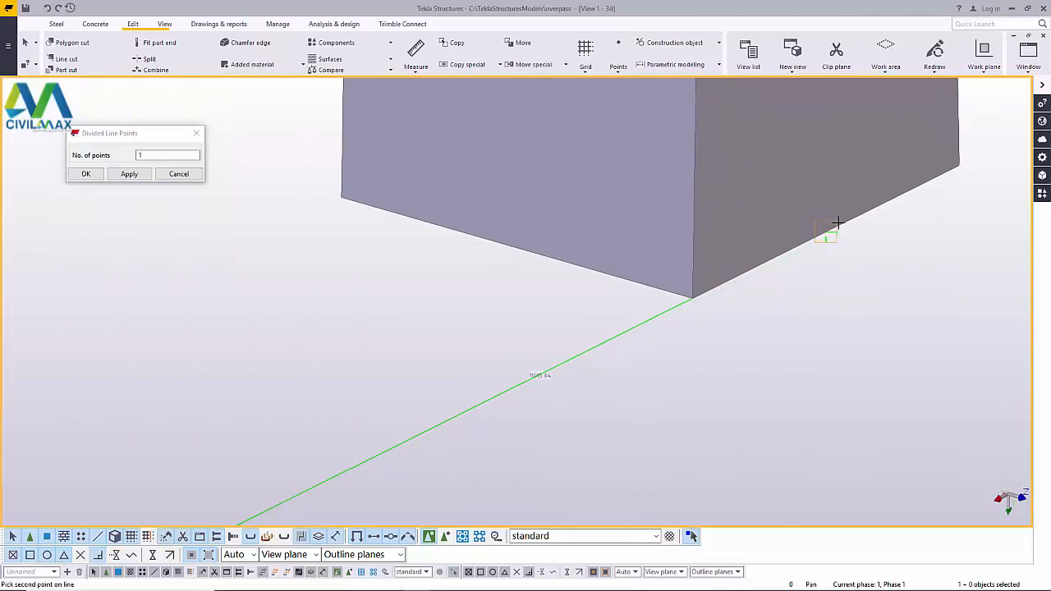
pyautogui.click(828, 228)
pyautogui.rightClick(789, 170)
pyautogui.click(809, 168)
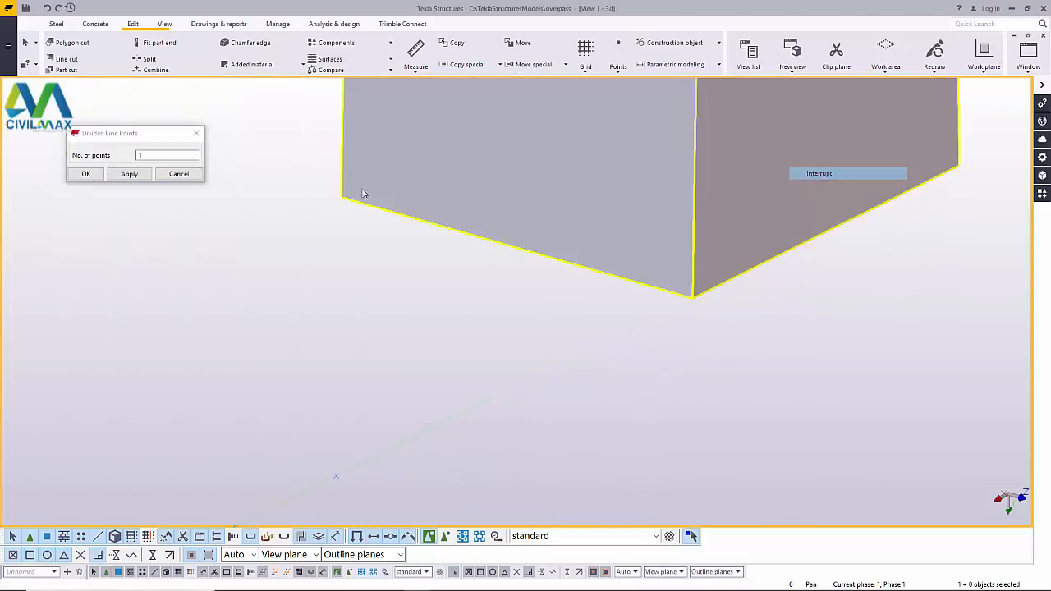
pyautogui.click(86, 173)
pyautogui.scroll(-3, 490, 255)
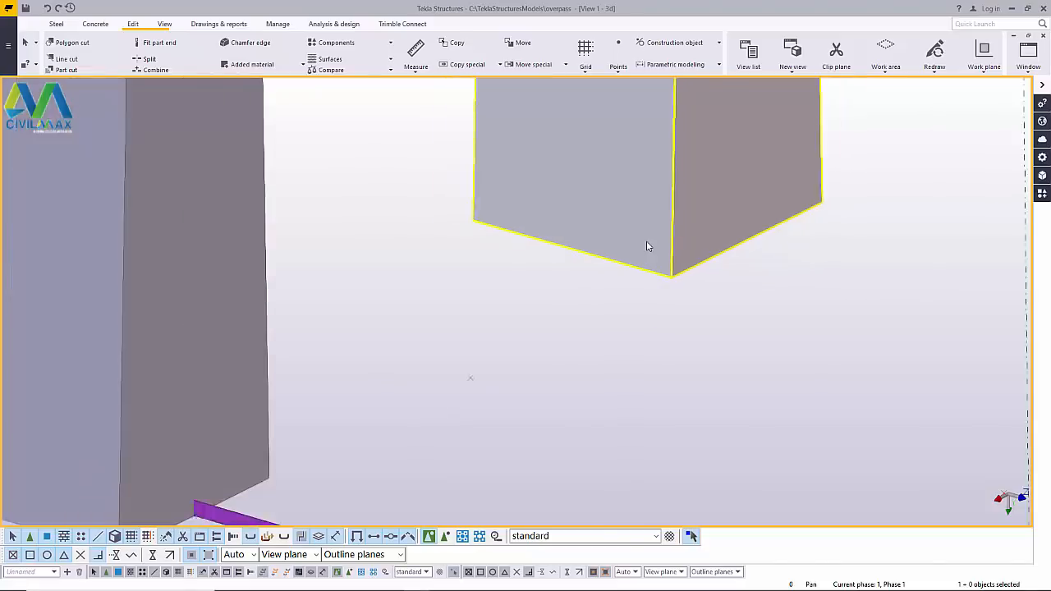
# - Move both piers and both deck segments from the midpoint between the bases to the original pier's base point on the arc
pyautogui.scroll(-5, 575, 312)
pyautogui.keyDown('ctrl'); pyautogui.moveTo(561, 328); pyautogui.dragTo(651, 207, button='middle'); pyautogui.keyUp('ctrl')
pyautogui.moveTo(359, 134); pyautogui.dragTo(361, 133)
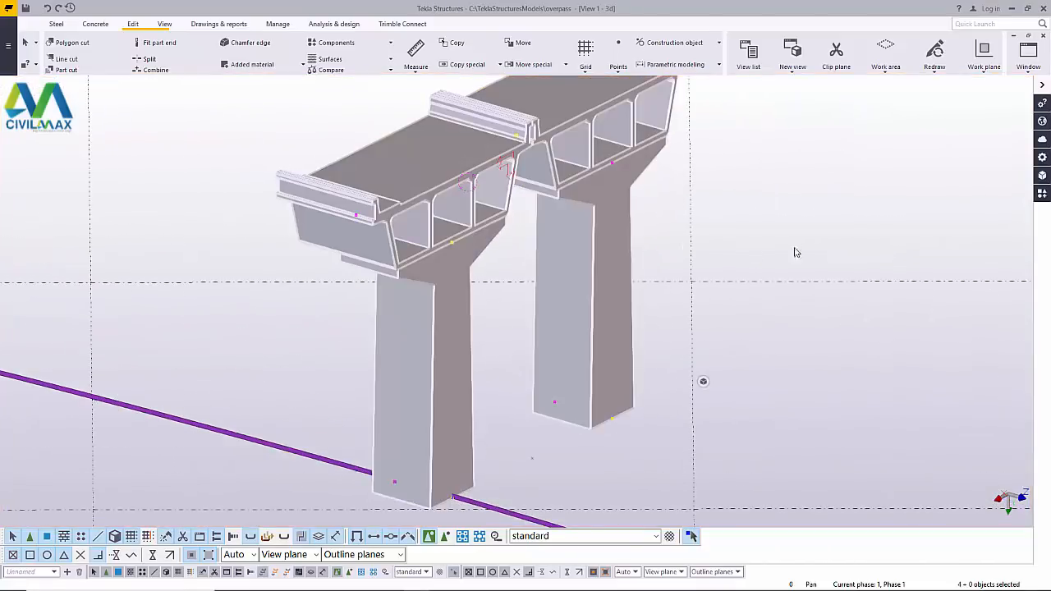
pyautogui.rightClick(778, 174)
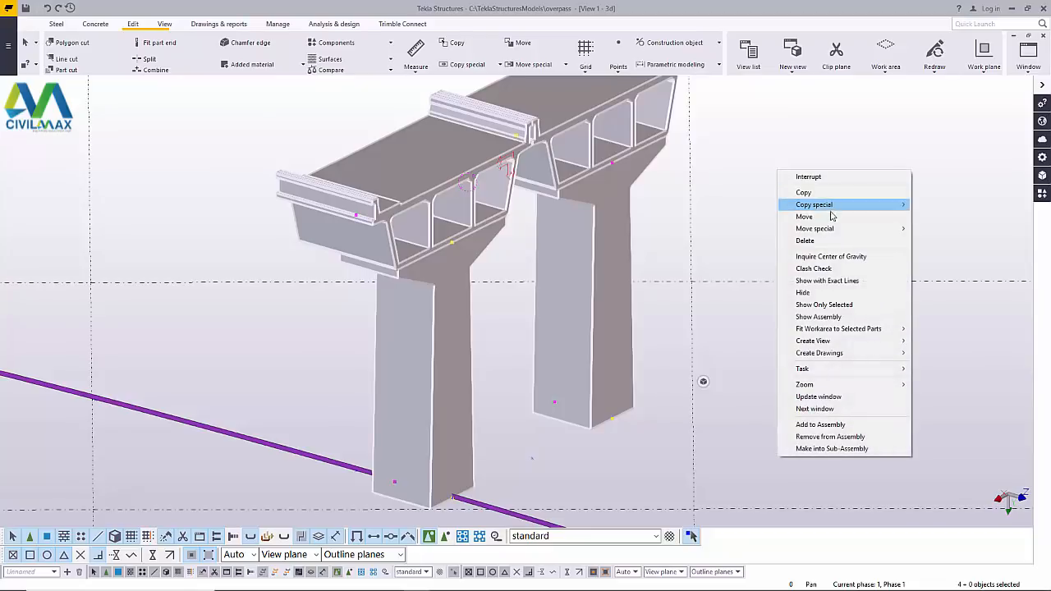
pyautogui.click(817, 218)
pyautogui.scroll(4, 534, 468)
pyautogui.scroll(2, 518, 457)
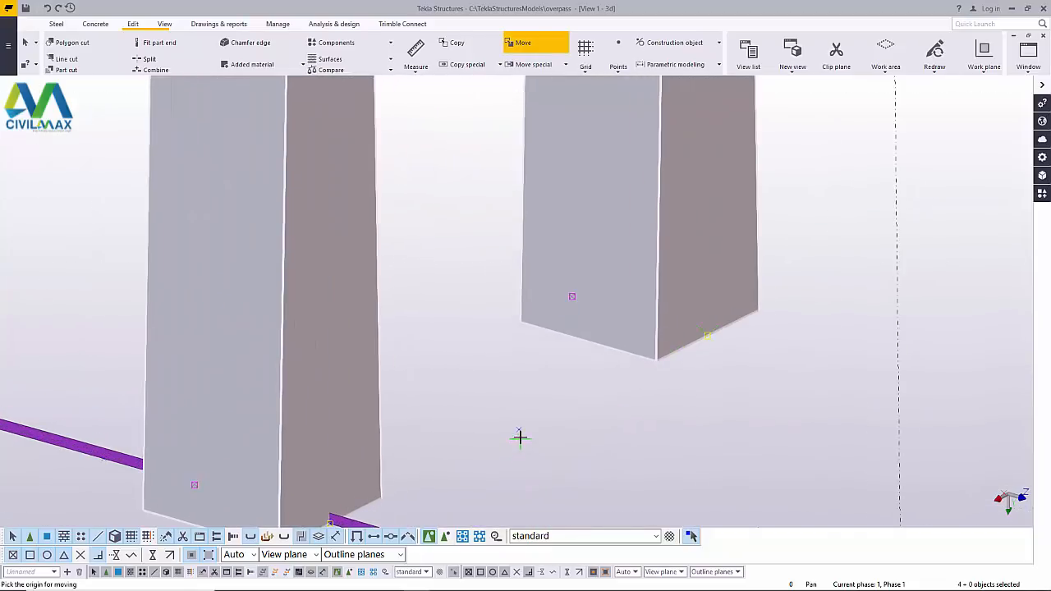
pyautogui.scroll(-2, 481, 438)
pyautogui.scroll(6, 411, 464)
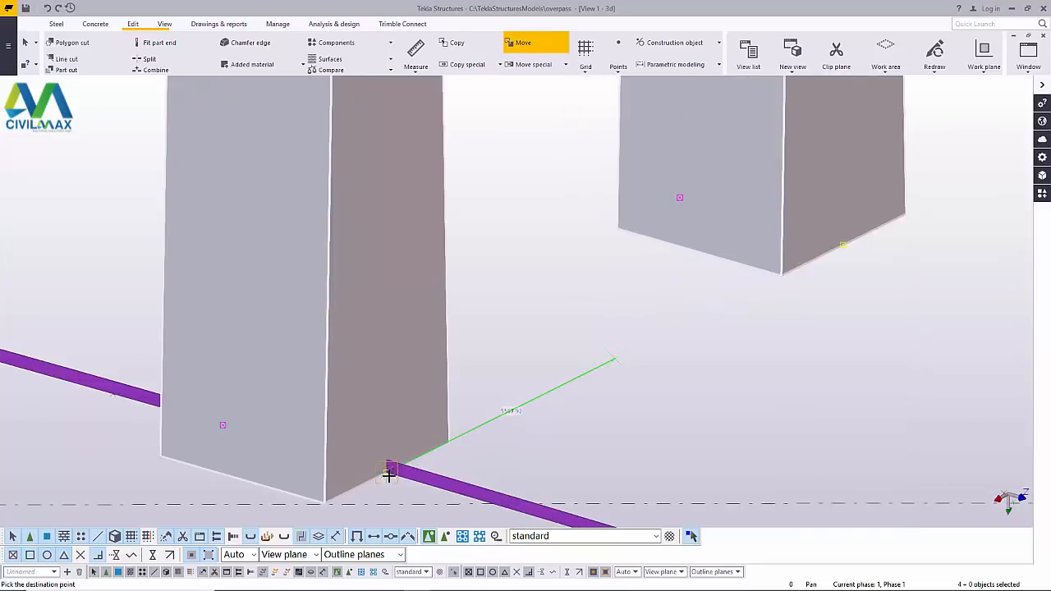
pyautogui.click(390, 460)
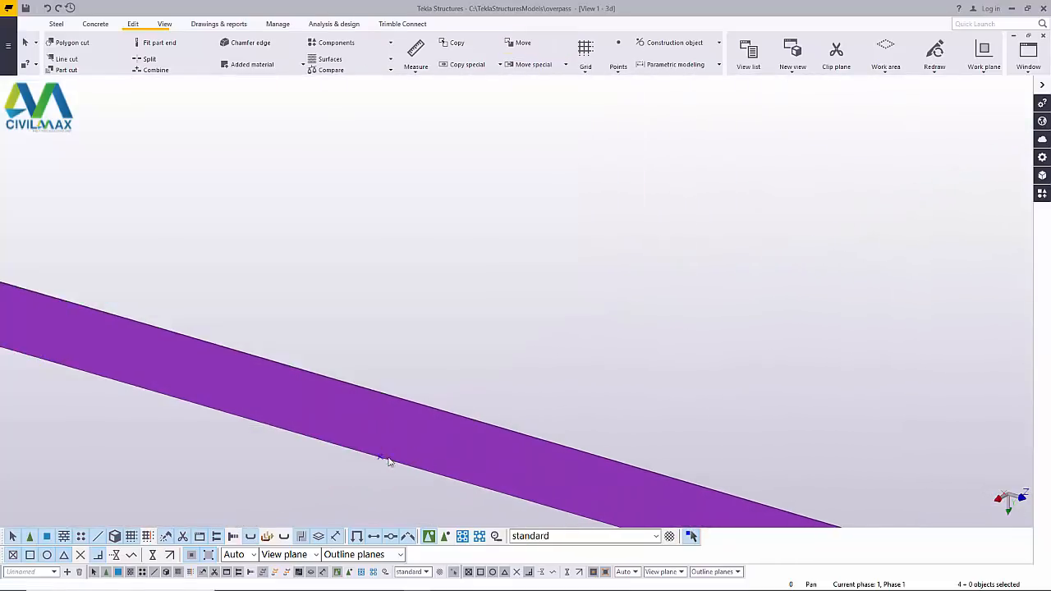
# - Check the paired piers' position about the construction arc and the joint between the two deck segments
pyautogui.scroll(-4, 464, 442)
pyautogui.scroll(-10, 468, 446)
pyautogui.click(619, 312)
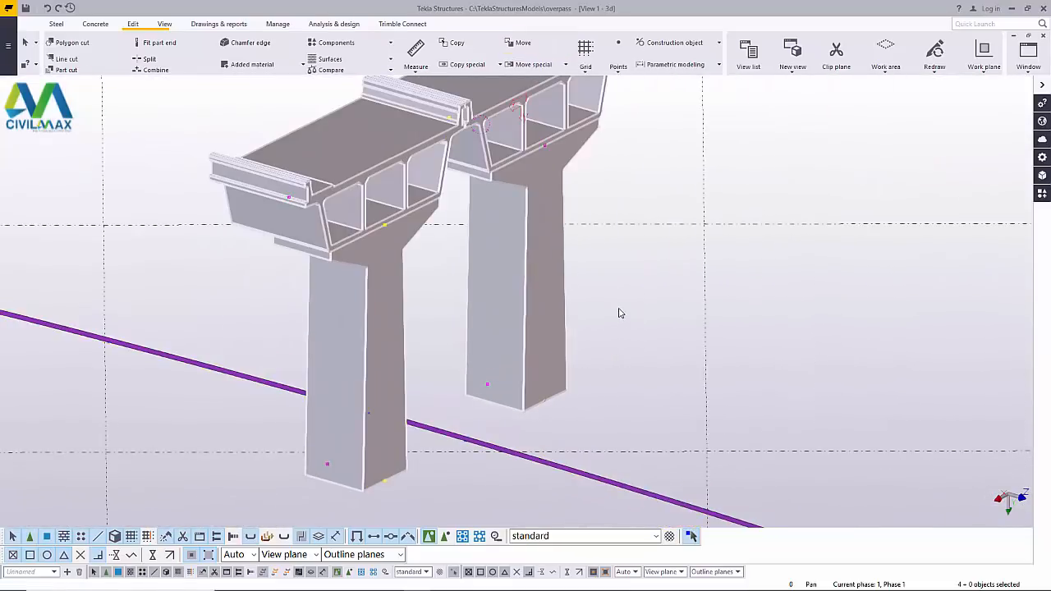
pyautogui.click(551, 403)
pyautogui.scroll(5, 556, 284)
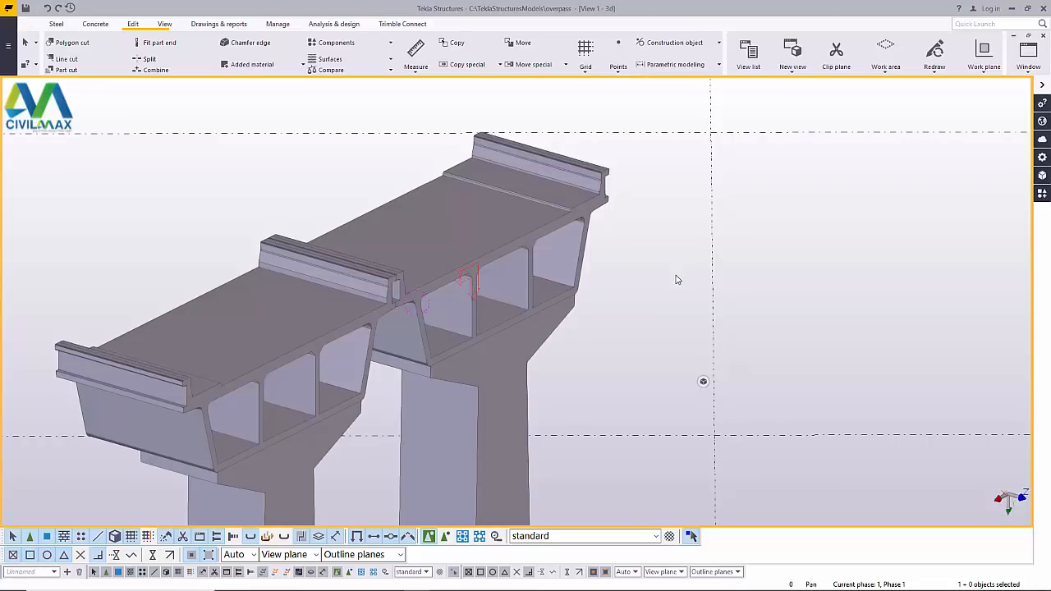
pyautogui.scroll(-2, 672, 283)
pyautogui.scroll(1, 520, 278)
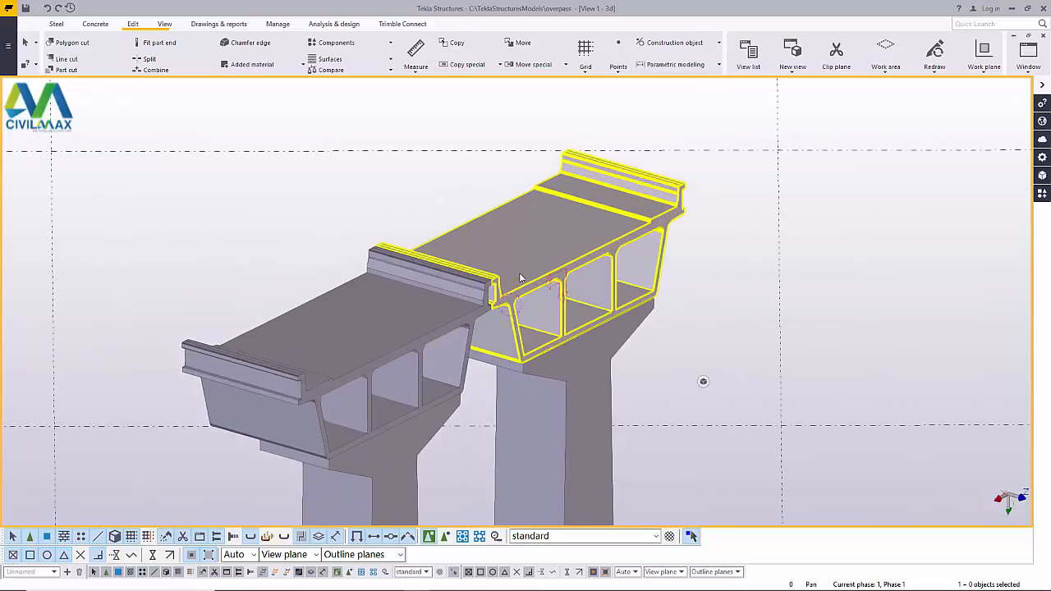
pyautogui.scroll(-2, 574, 286)
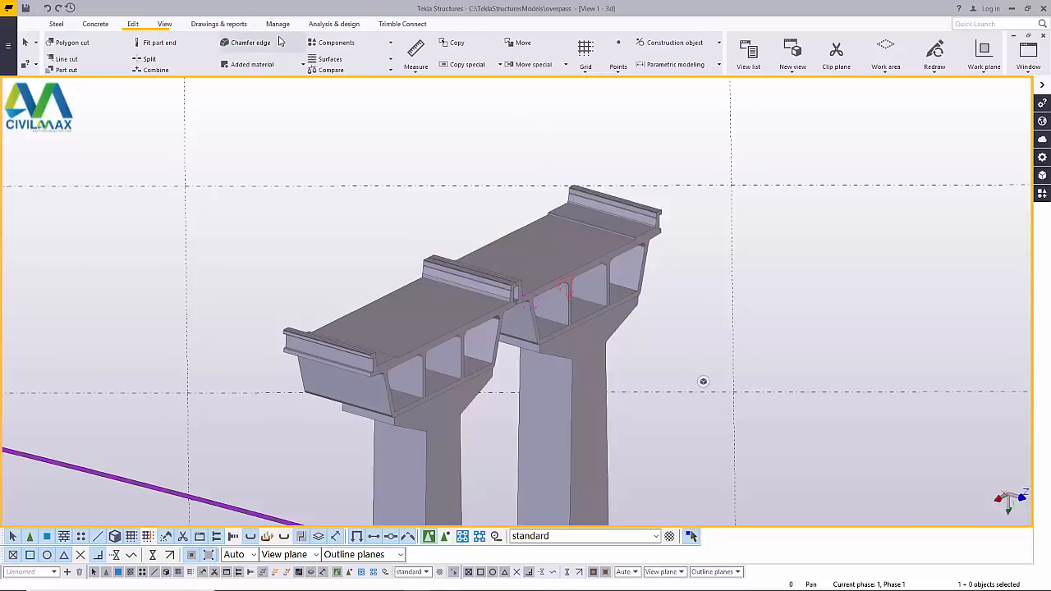
pyautogui.click(165, 24)
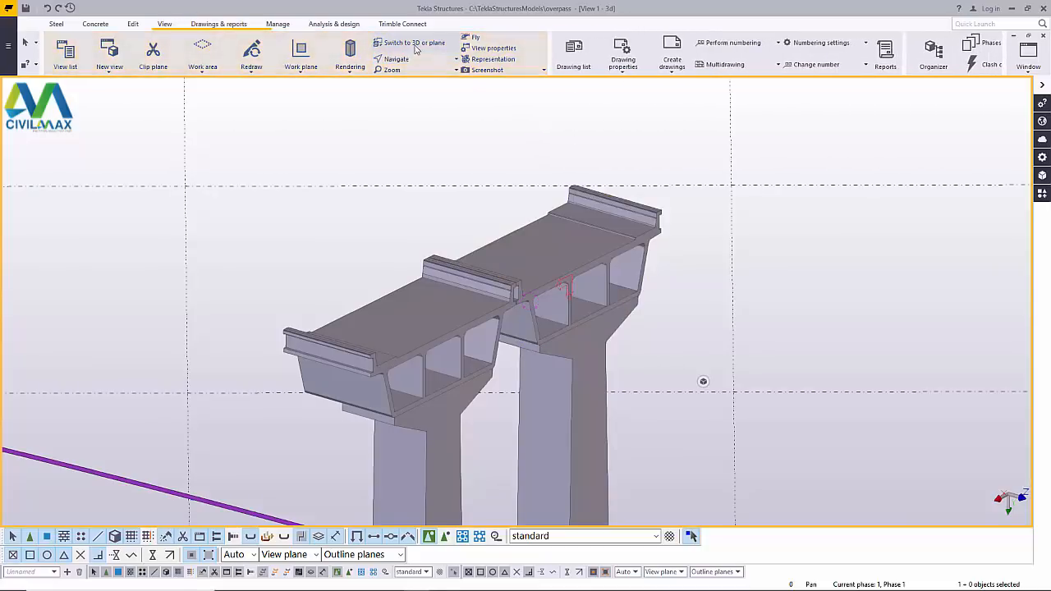
# - Examine the paired deck segments' position on the construction arc and the neighbouring tangent circles in plan view
pyautogui.click(413, 43)
pyautogui.scroll(5, 715, 293)
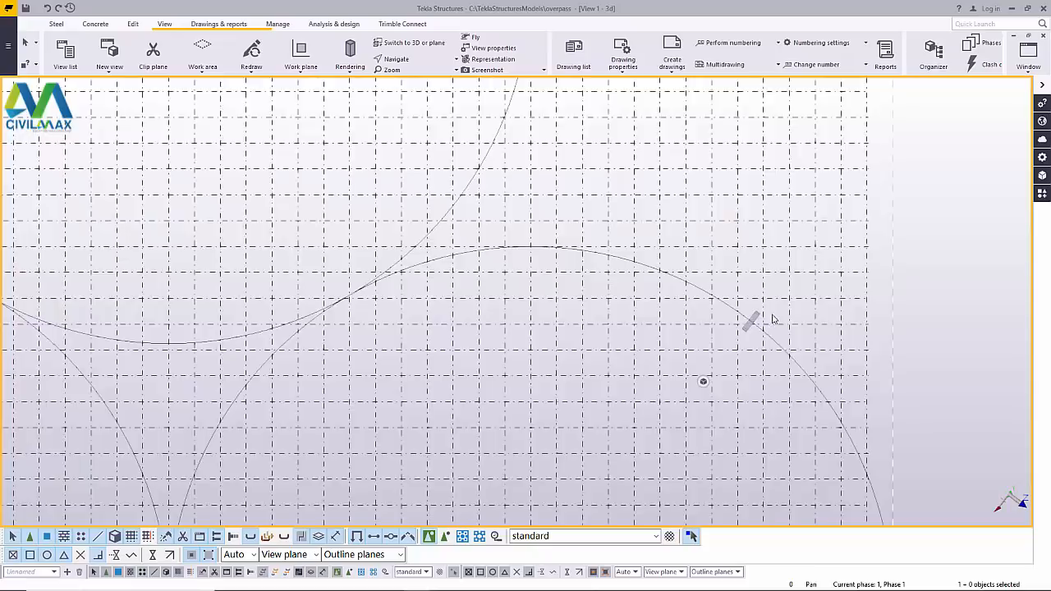
pyautogui.scroll(6, 747, 326)
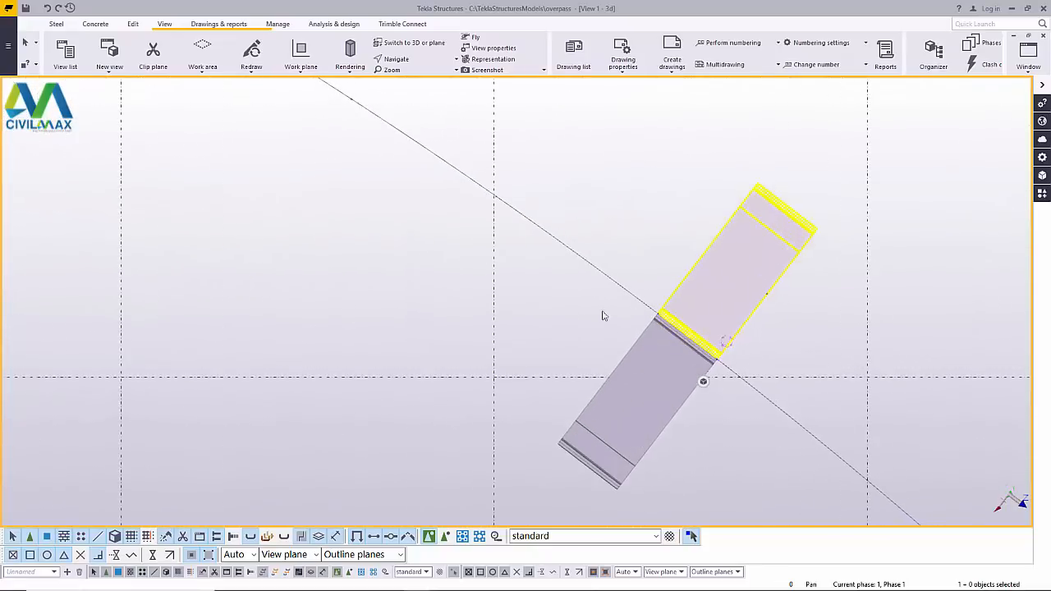
pyautogui.scroll(3, 645, 324)
pyautogui.scroll(-5, 645, 320)
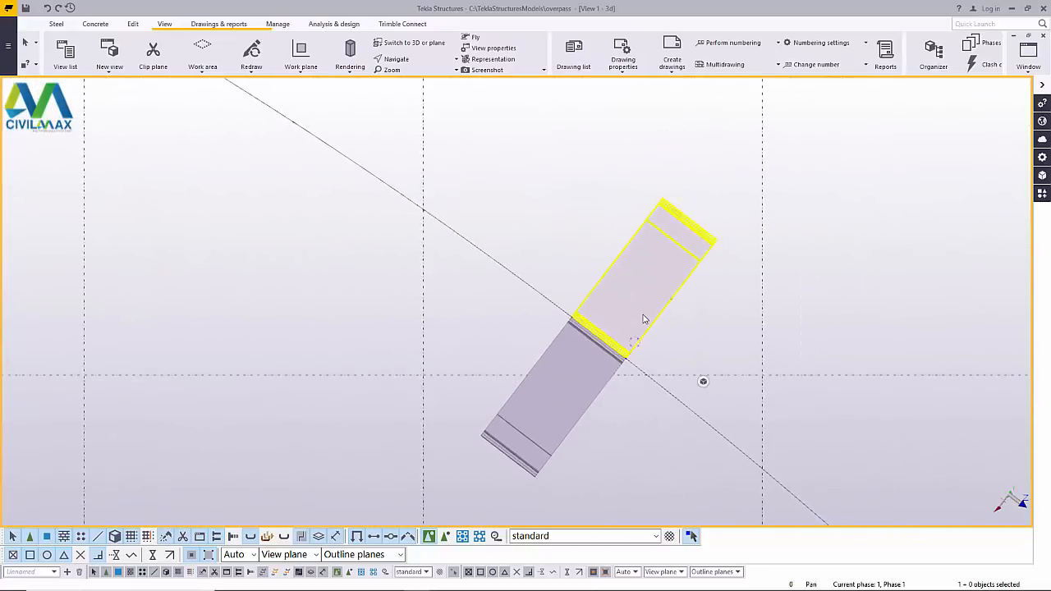
pyautogui.scroll(-3, 644, 320)
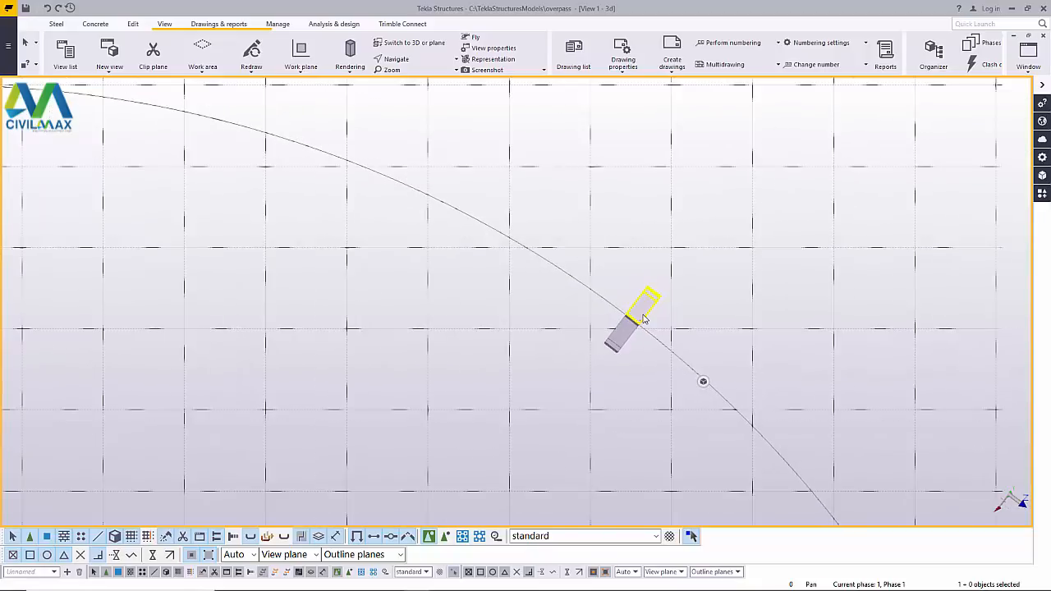
pyautogui.scroll(4, 645, 321)
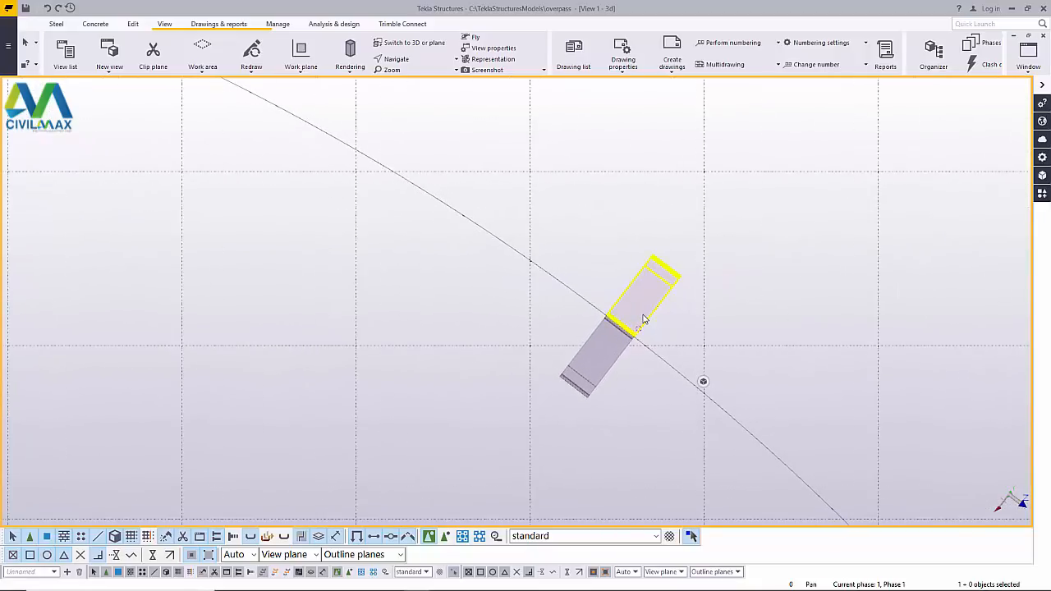
pyautogui.scroll(-5, 647, 322)
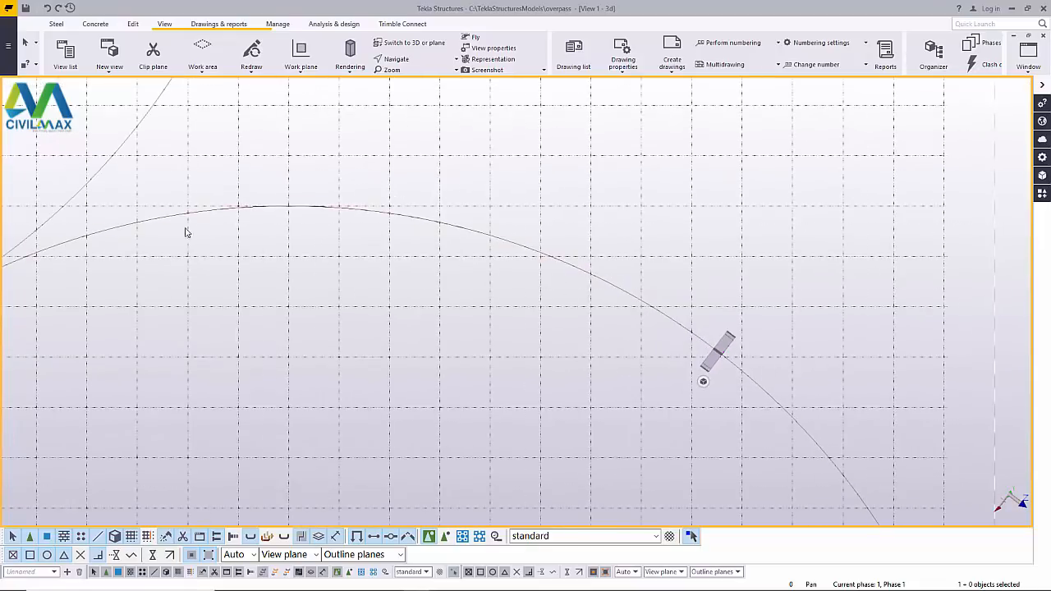
pyautogui.scroll(-5, 821, 267)
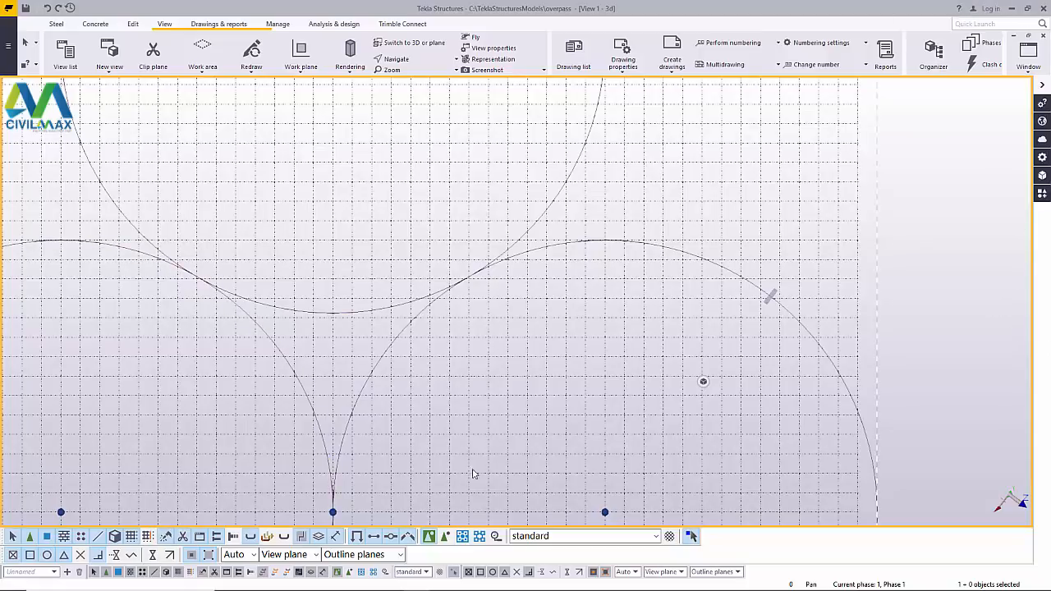
pyautogui.scroll(1, 808, 313)
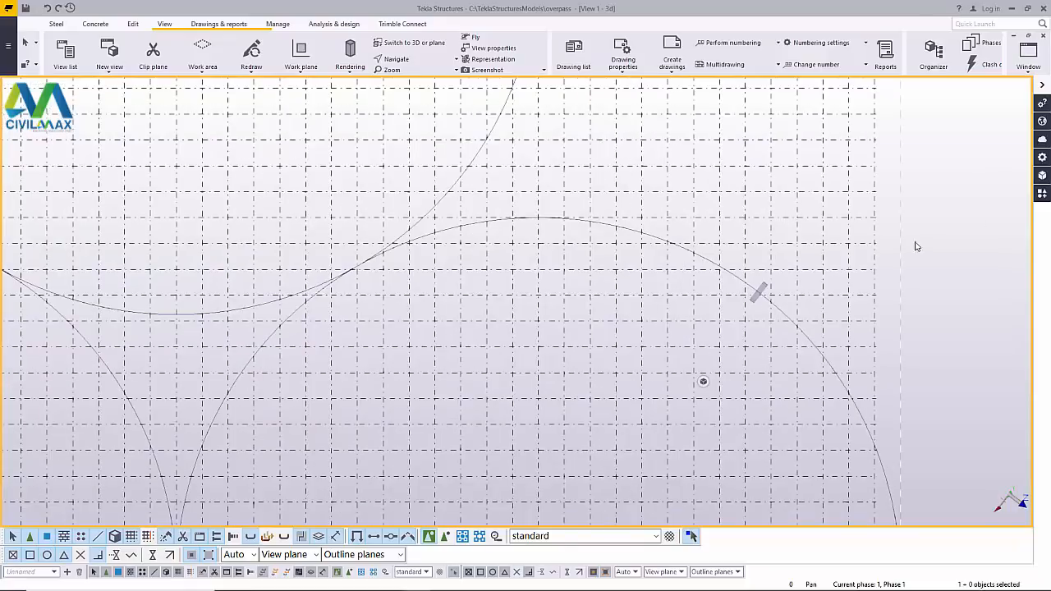
pyautogui.scroll(1, 793, 320)
# - Start the Radial array tool and choose both deck segments on the arc as the objects to copy
pyautogui.click(1042, 194)
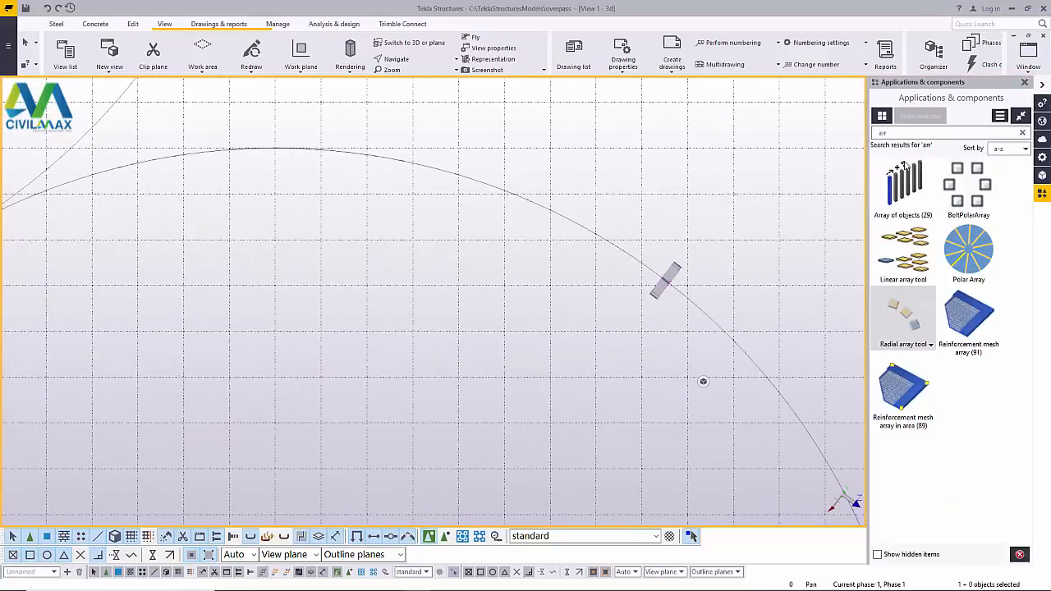
pyautogui.click(891, 134)
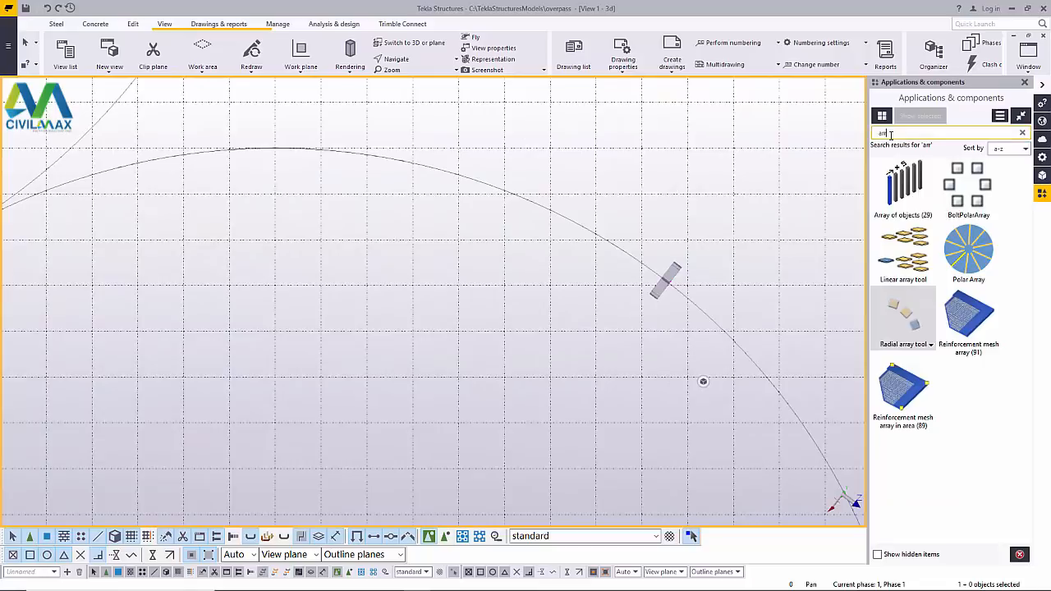
pyautogui.doubleClick(905, 320)
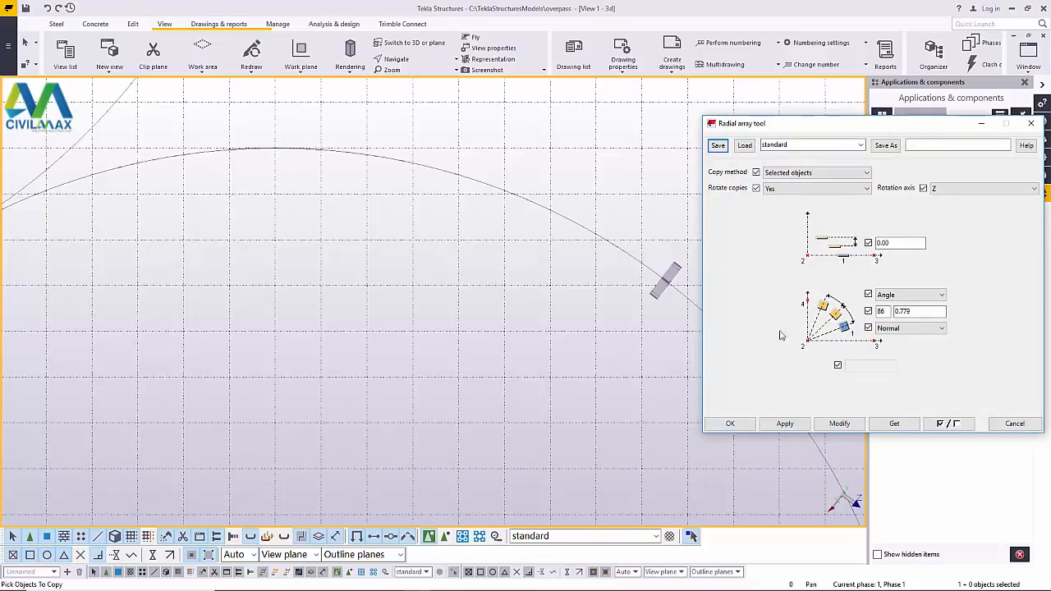
pyautogui.scroll(3, 388, 381)
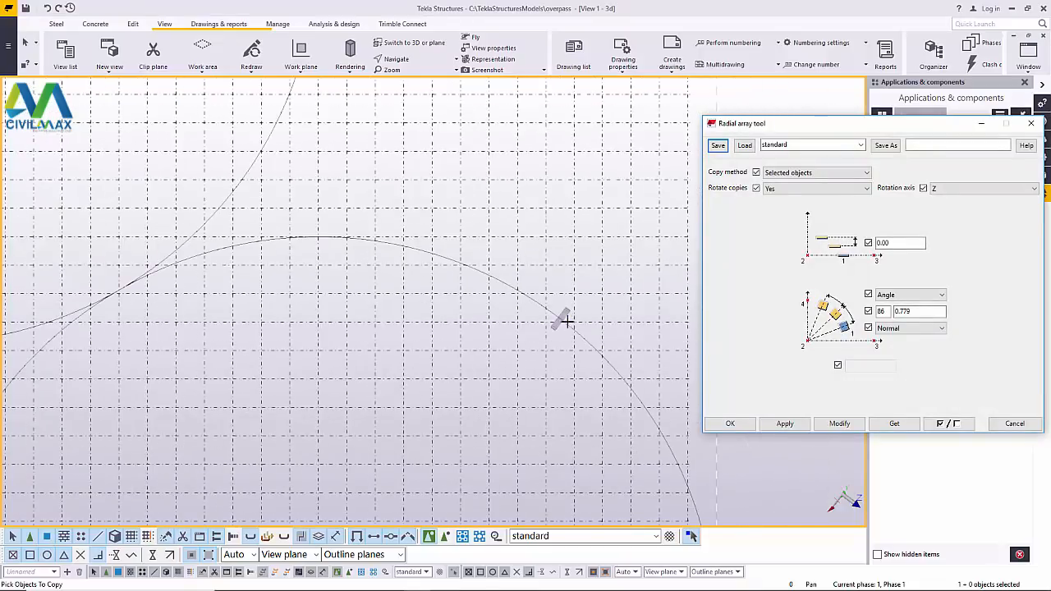
pyautogui.scroll(5, 567, 322)
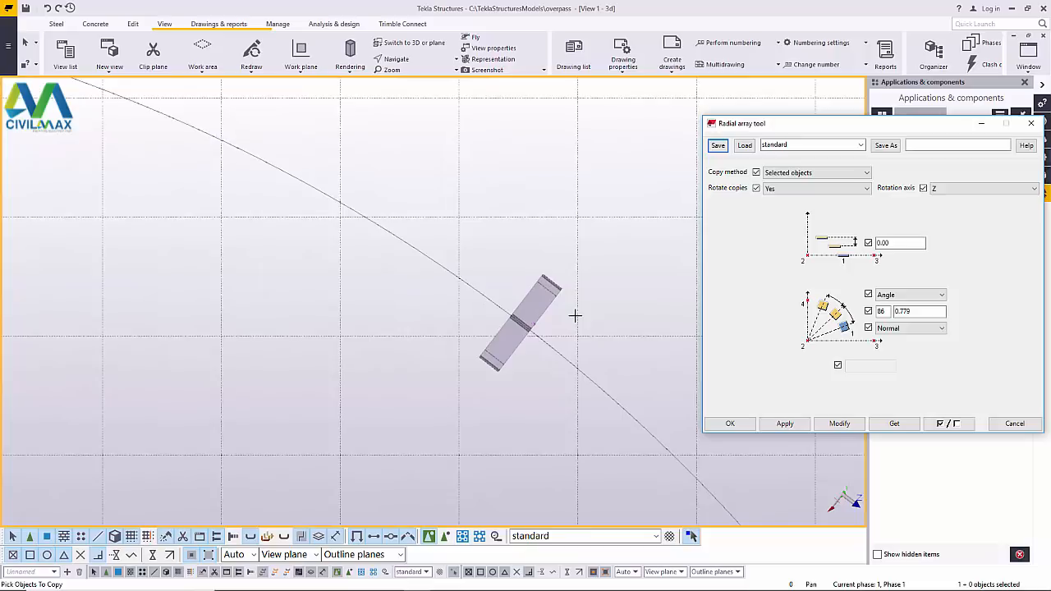
pyautogui.scroll(3, 532, 301)
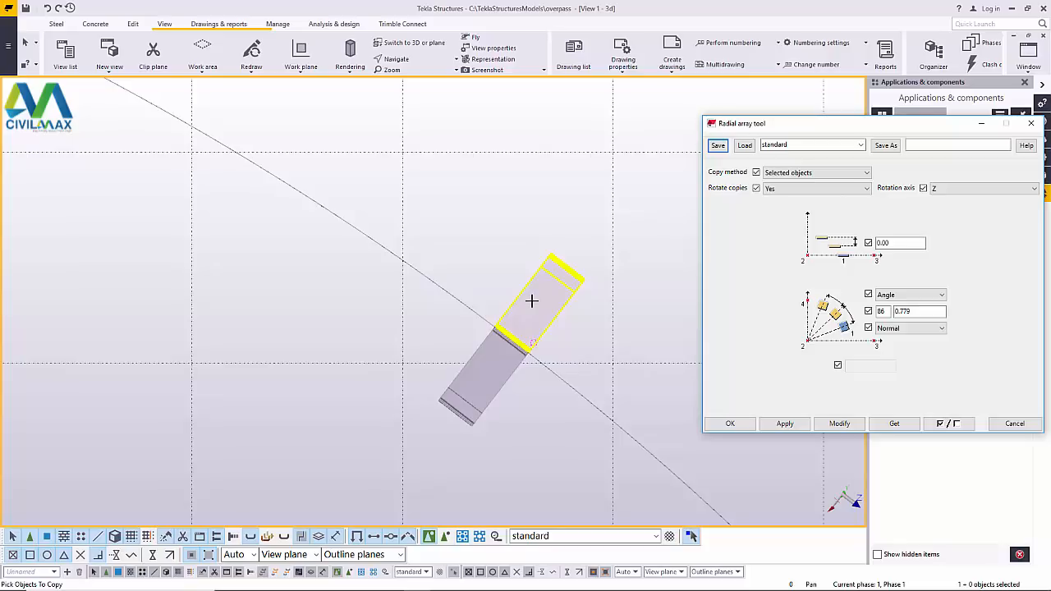
pyautogui.click(532, 302)
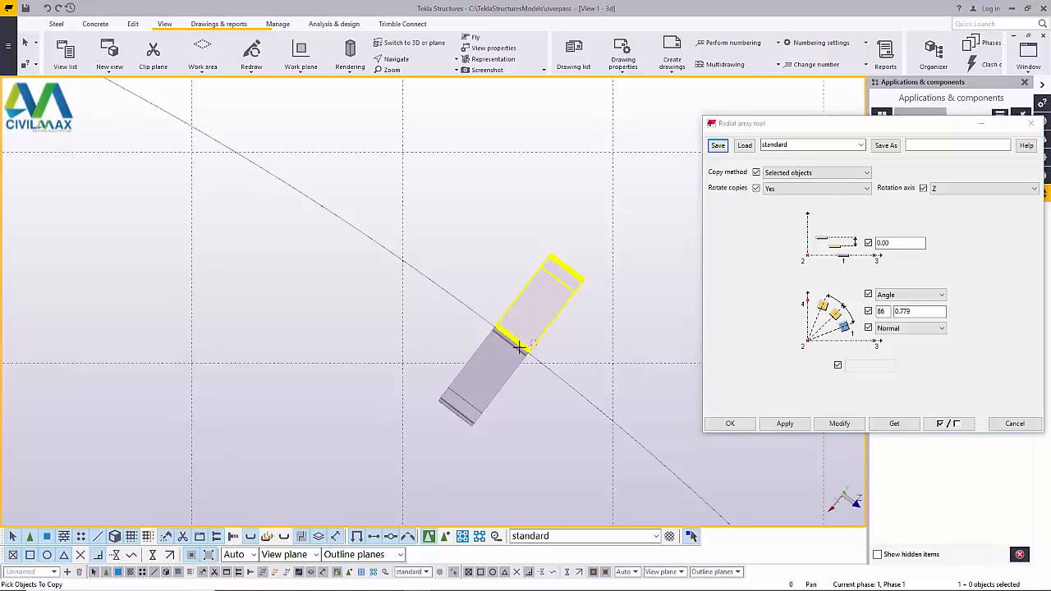
pyautogui.click(502, 368)
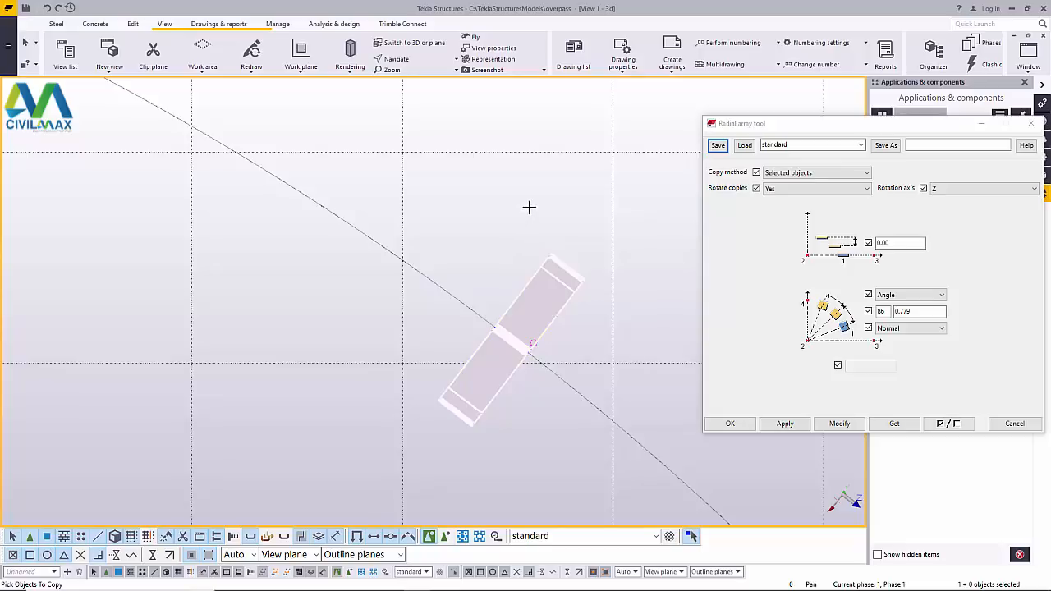
pyautogui.middleClick(528, 207)
# - Array the deck segments 86 times at 0.779° about the construction circle's centre point, with horizontal and vertical axis directions
pyautogui.scroll(-6, 600, 249)
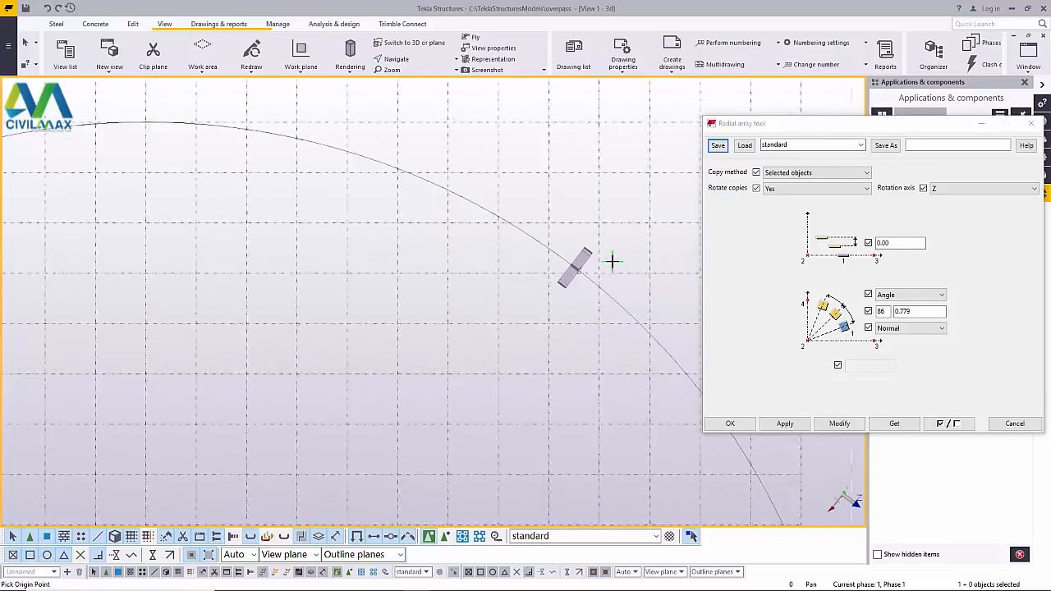
pyautogui.scroll(10, 525, 321)
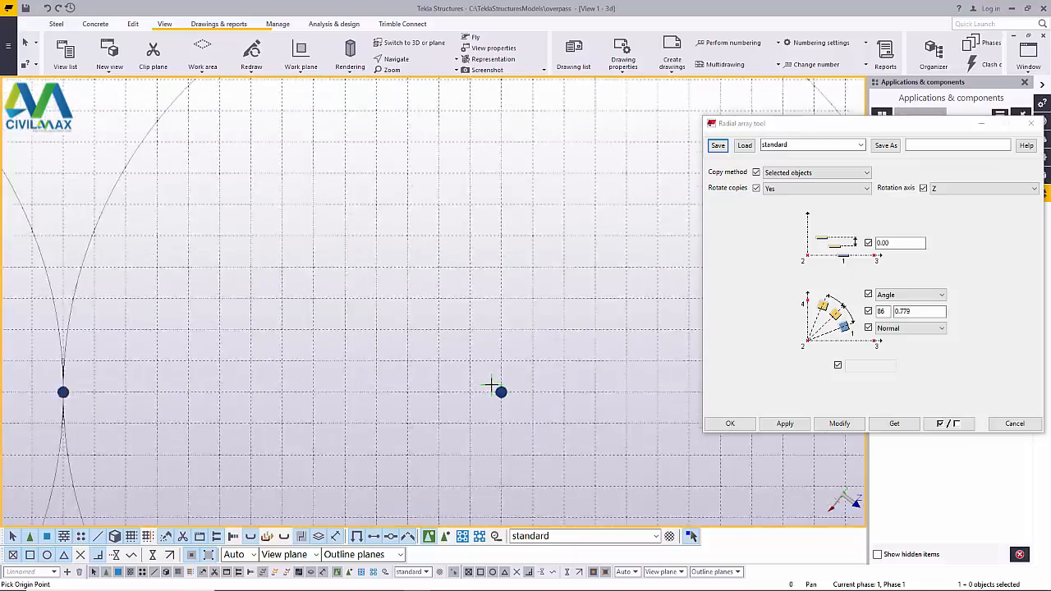
pyautogui.scroll(6, 504, 396)
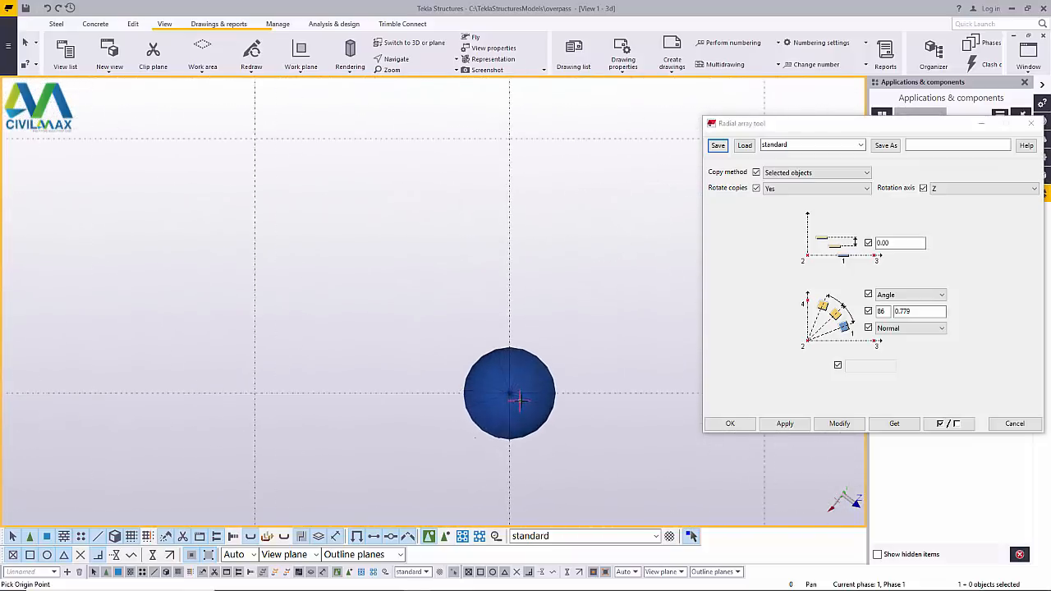
pyautogui.scroll(8, 509, 391)
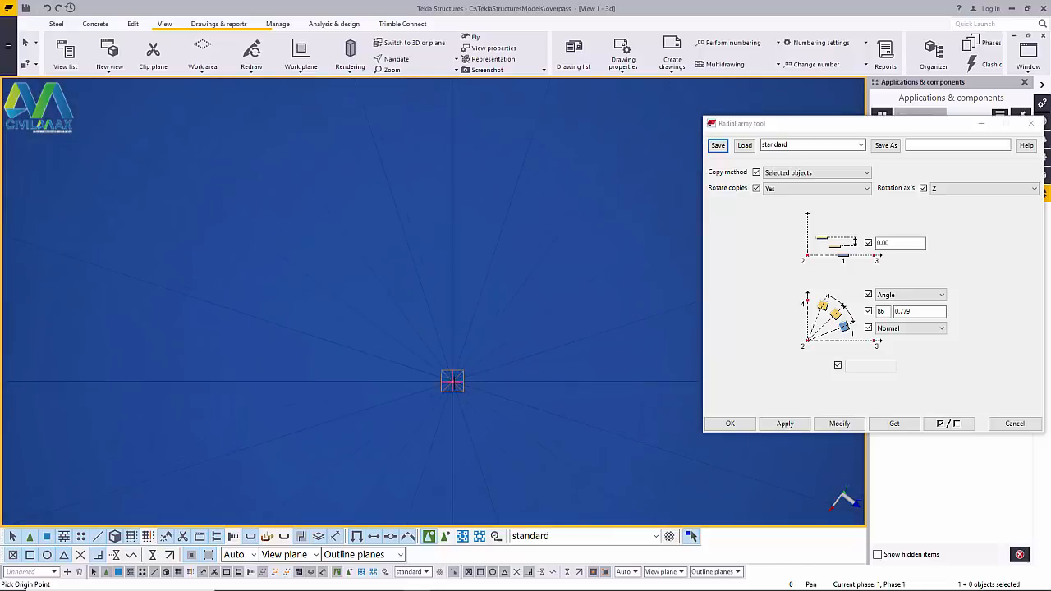
pyautogui.click(452, 380)
pyautogui.scroll(-5, 411, 382)
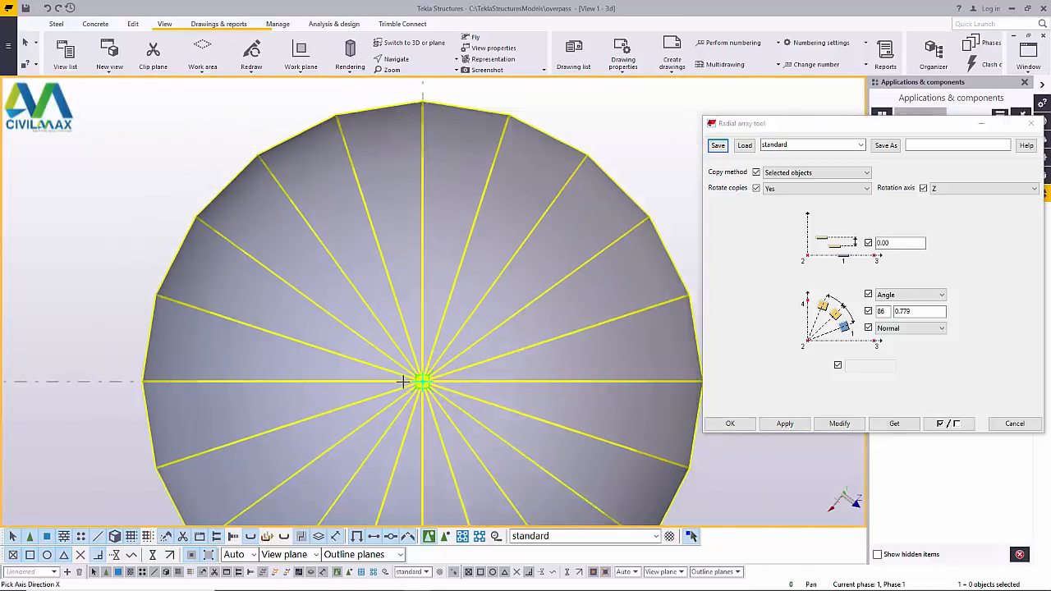
pyautogui.scroll(2, 468, 387)
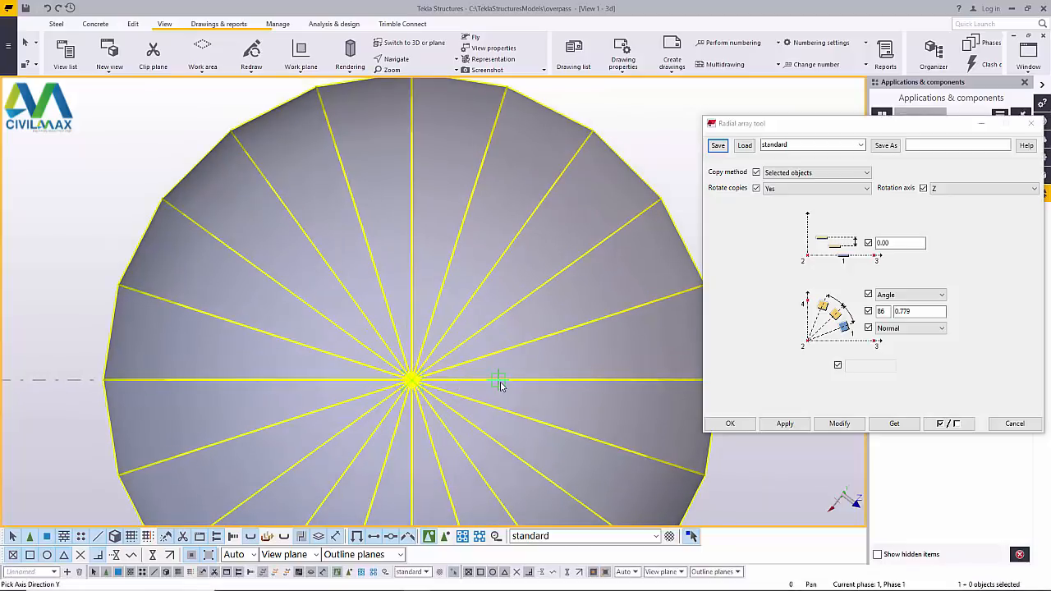
pyautogui.click(412, 223)
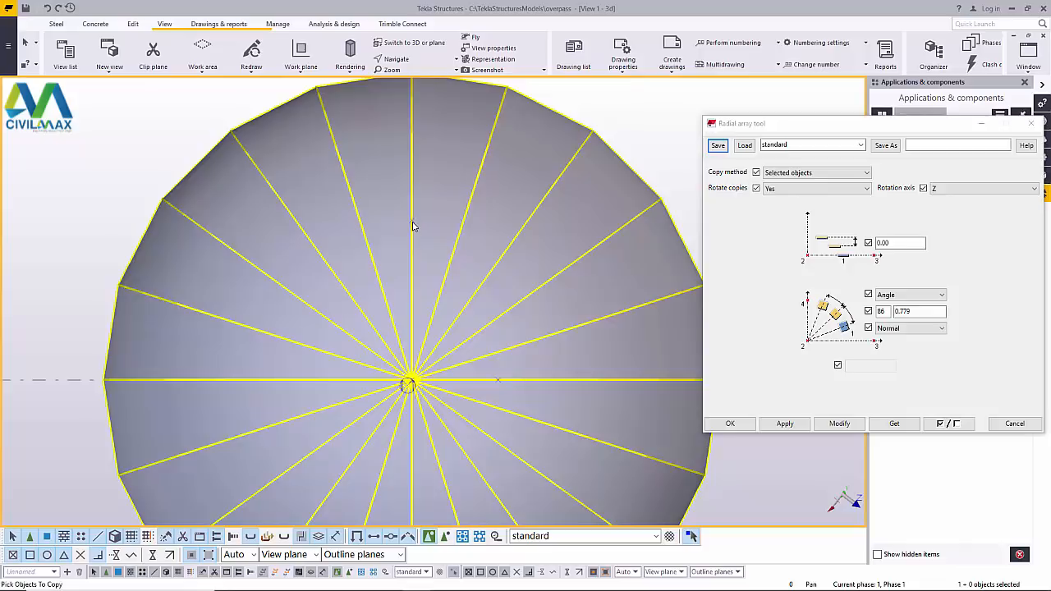
pyautogui.click(412, 224)
pyautogui.middleClick(412, 224)
# - Examine the arrayed double deck along the arc, including its end at the tangent point
pyautogui.scroll(-5, 424, 327)
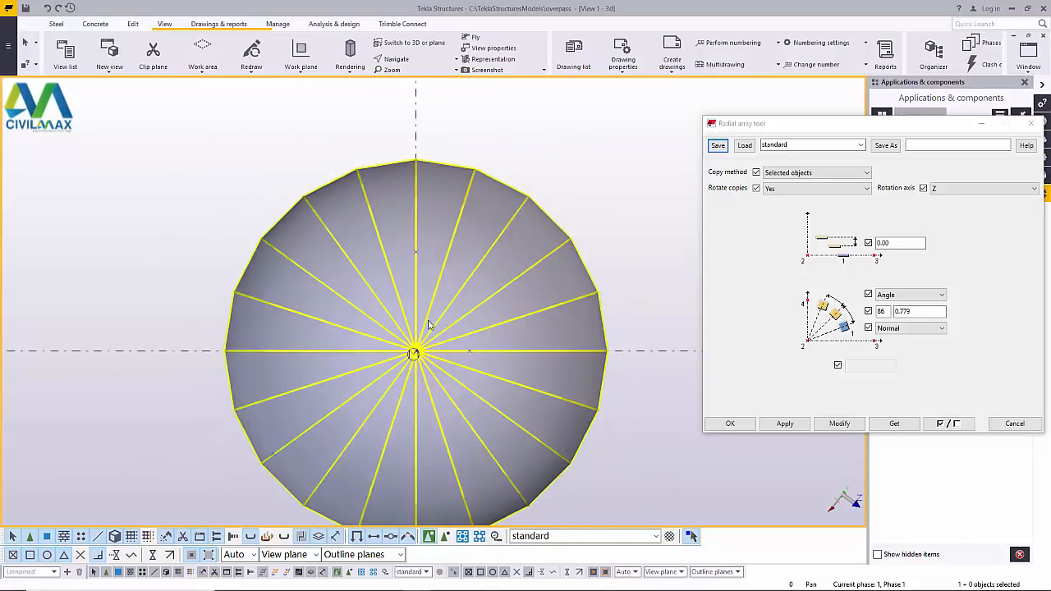
pyautogui.scroll(-10, 526, 401)
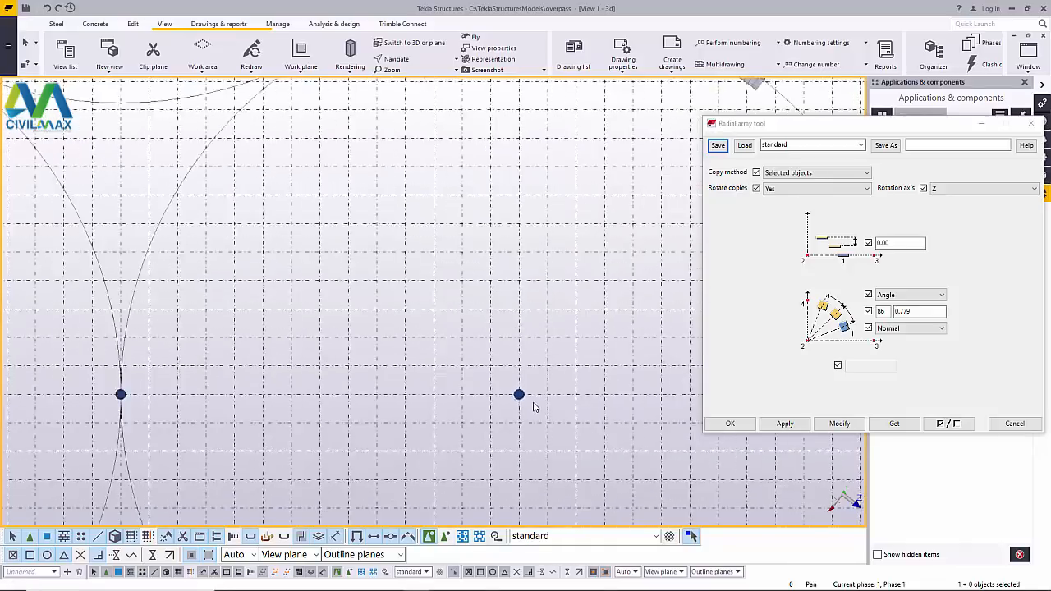
pyautogui.scroll(8, 493, 241)
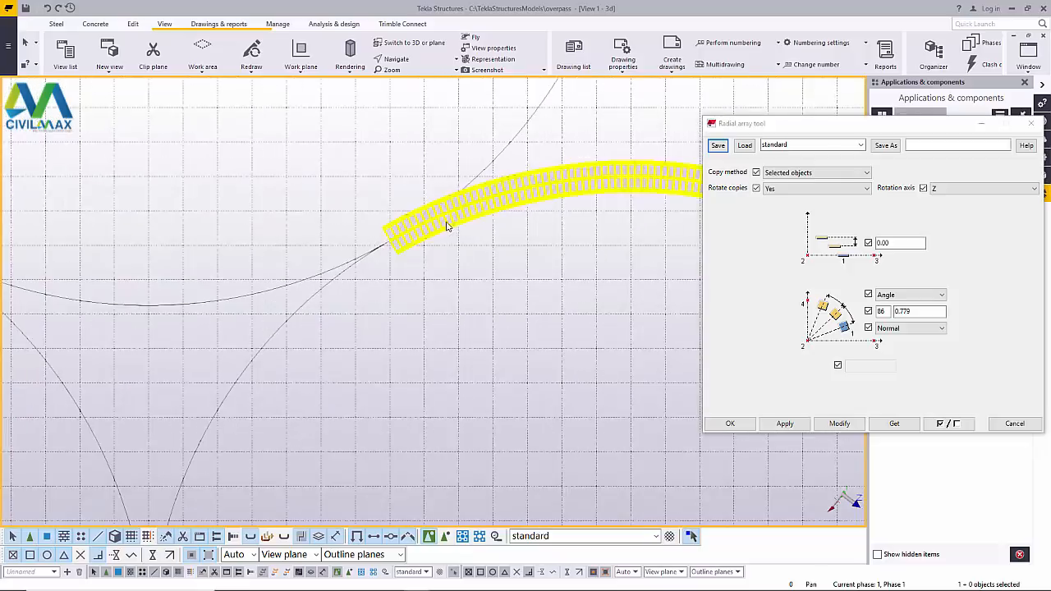
pyautogui.scroll(3, 347, 259)
pyautogui.scroll(-8, 301, 284)
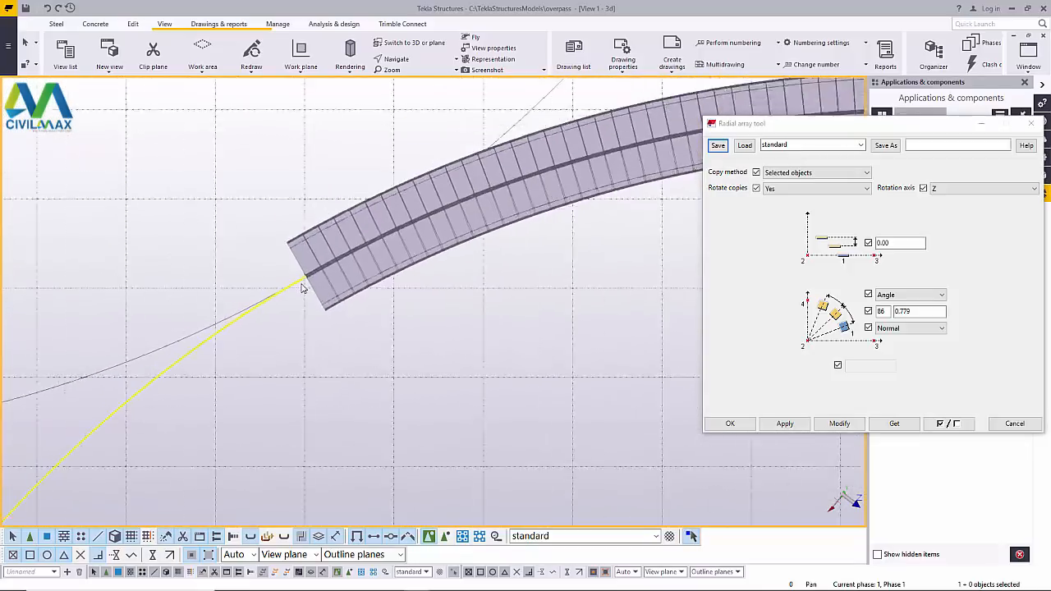
pyautogui.scroll(8, 543, 234)
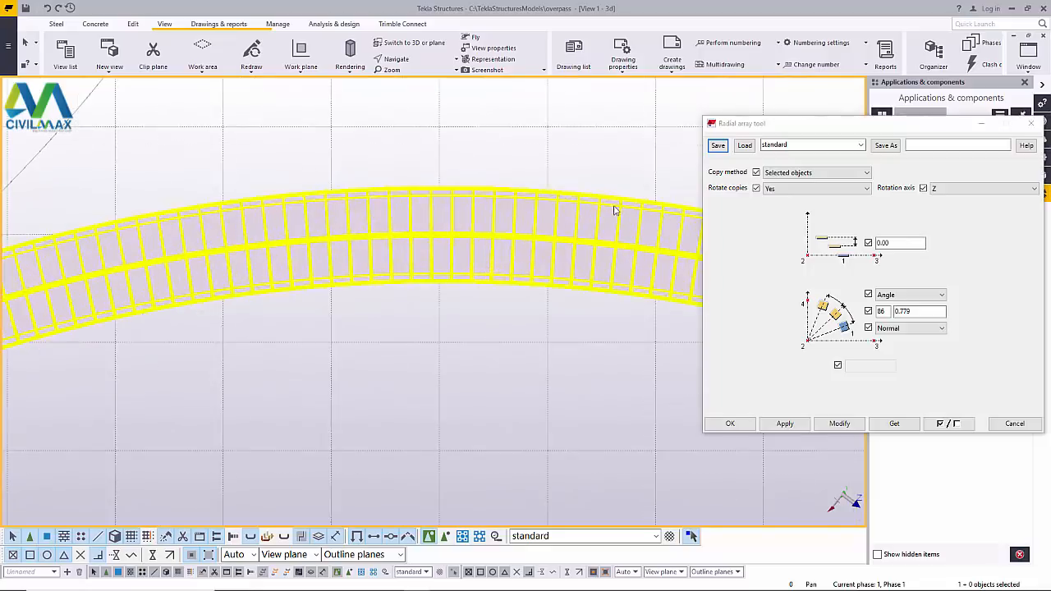
pyautogui.scroll(-8, 492, 246)
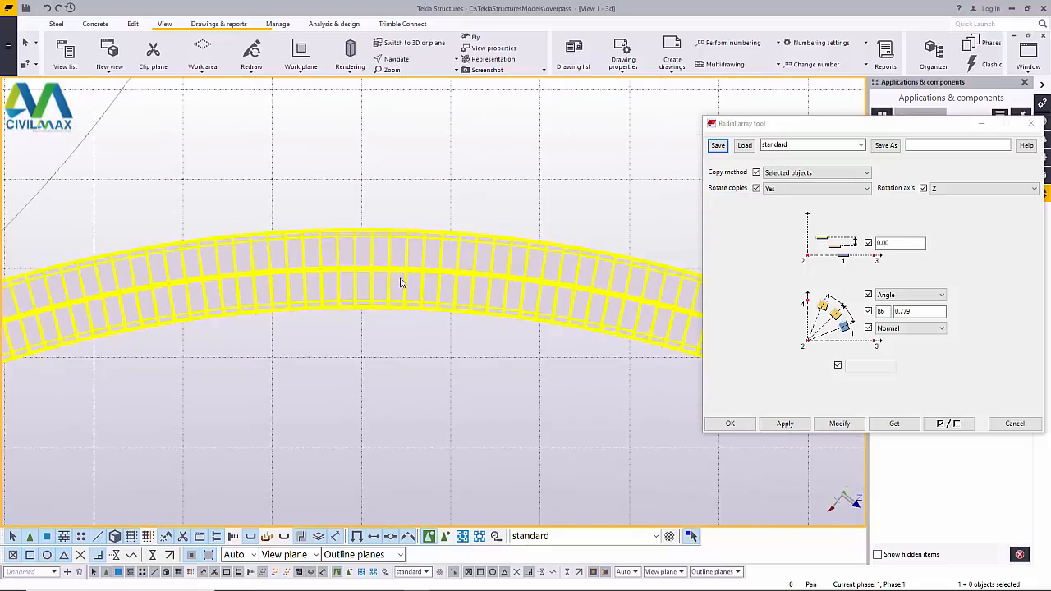
# - Inspect the curved deck's box section, barriers and supporting piers in 3D at the starting end
pyautogui.click(414, 44)
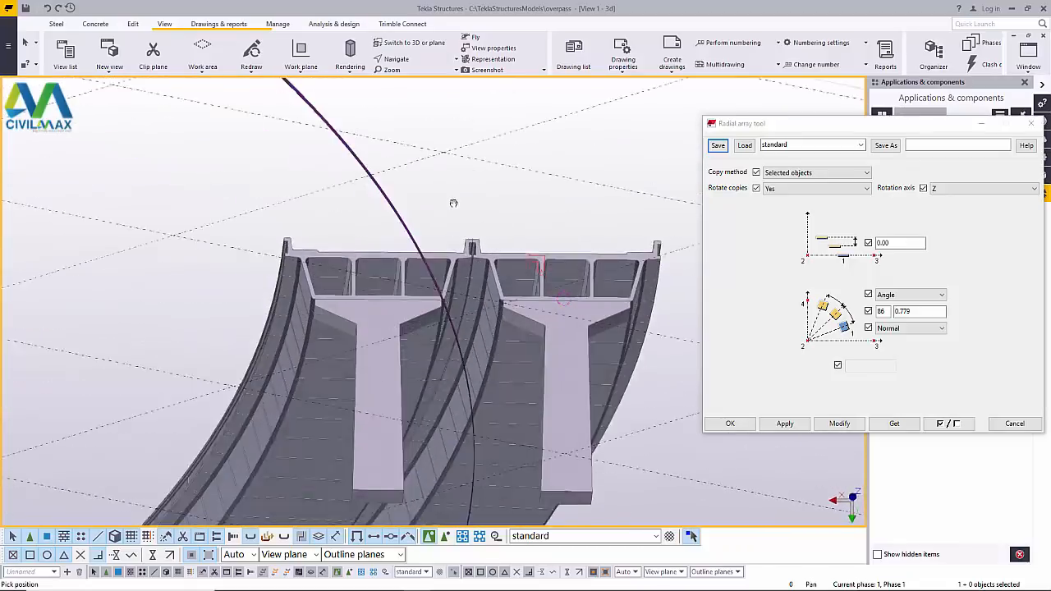
pyautogui.keyDown('ctrl'); pyautogui.moveTo(440, 200); pyautogui.dragTo(481, 238, button='middle'); pyautogui.keyUp('ctrl')
pyautogui.scroll(5, 476, 272)
pyautogui.scroll(-5, 473, 288)
pyautogui.scroll(5, 442, 210)
pyautogui.scroll(-6, 520, 280)
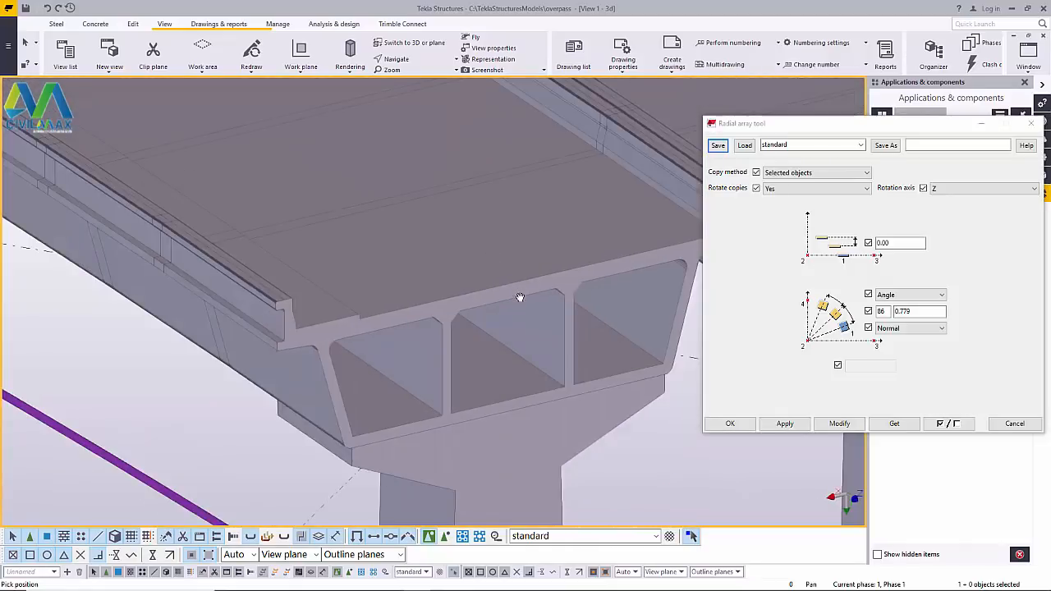
# - Return to plan view and check where the arrayed deck's end meets the adjacent tangent circle
pyautogui.click(408, 42)
pyautogui.scroll(5, 525, 246)
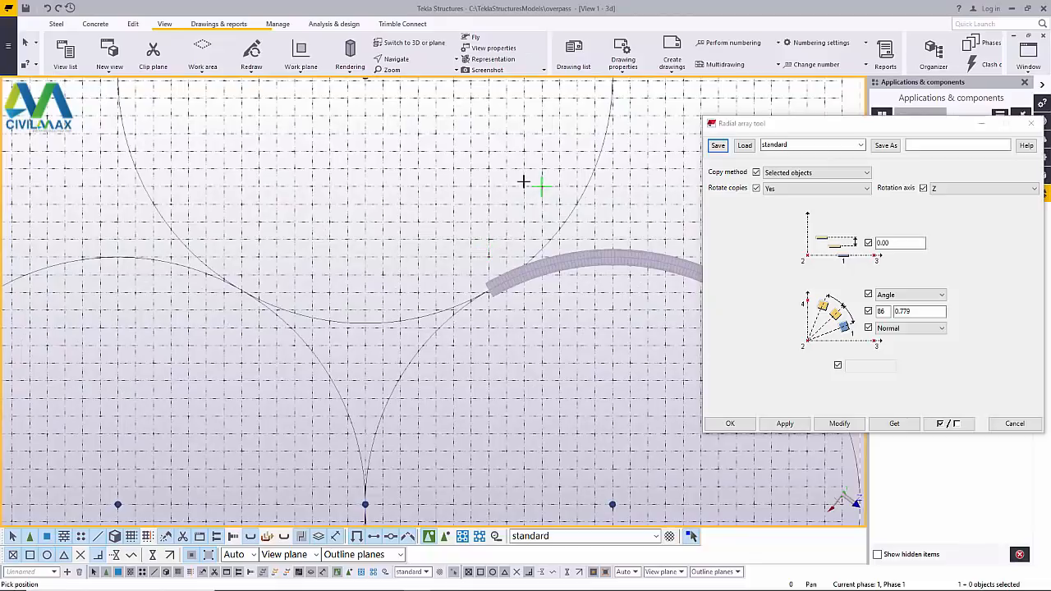
pyautogui.rightClick(523, 181)
pyautogui.click(546, 189)
pyautogui.scroll(4, 474, 295)
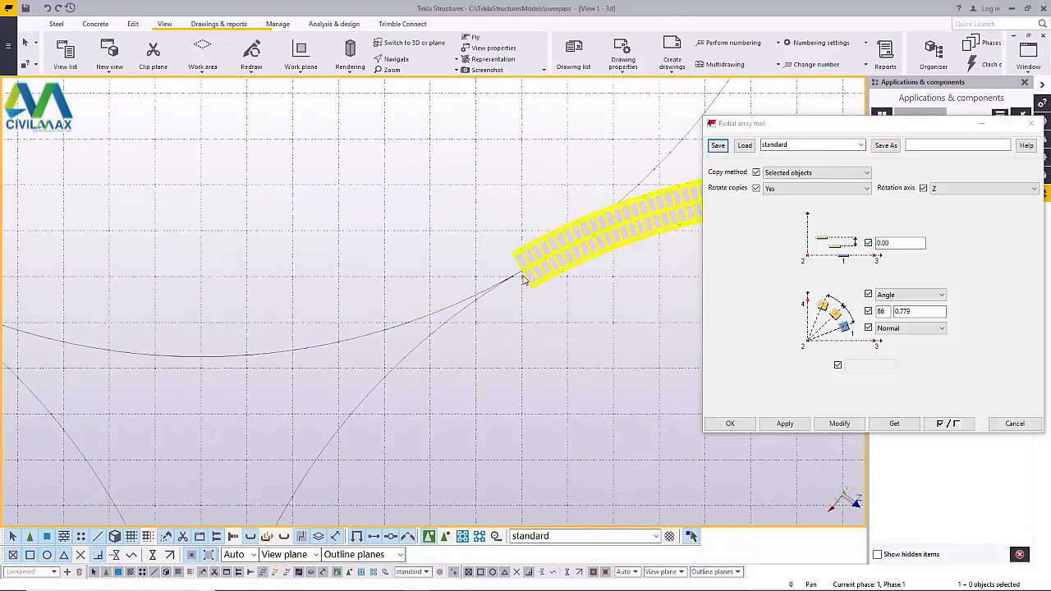
pyautogui.scroll(2, 522, 279)
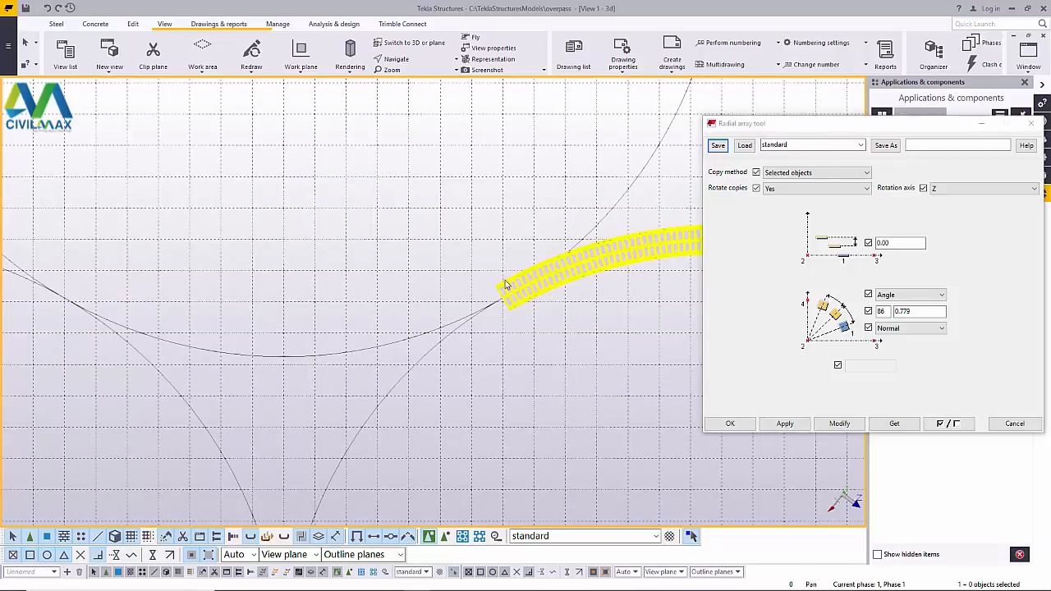
pyautogui.scroll(4, 510, 297)
pyautogui.scroll(-5, 511, 310)
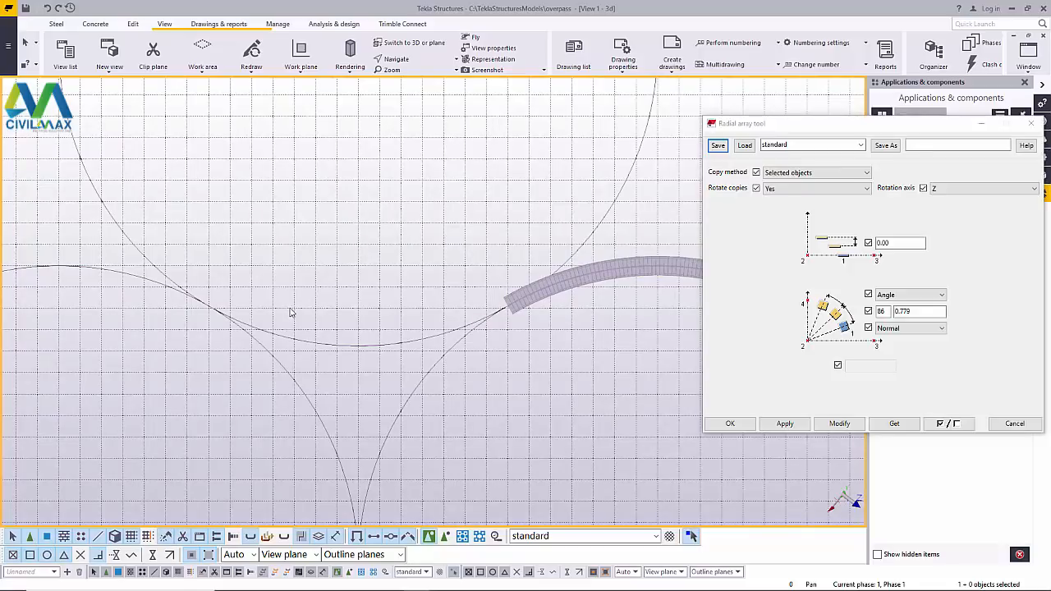
# - Enable selection of objects in components and radially array the two end deck segments 86 times at 0.779° about the upper circle's centre, using horizontal and vertical axes
pyautogui.scroll(1, 504, 311)
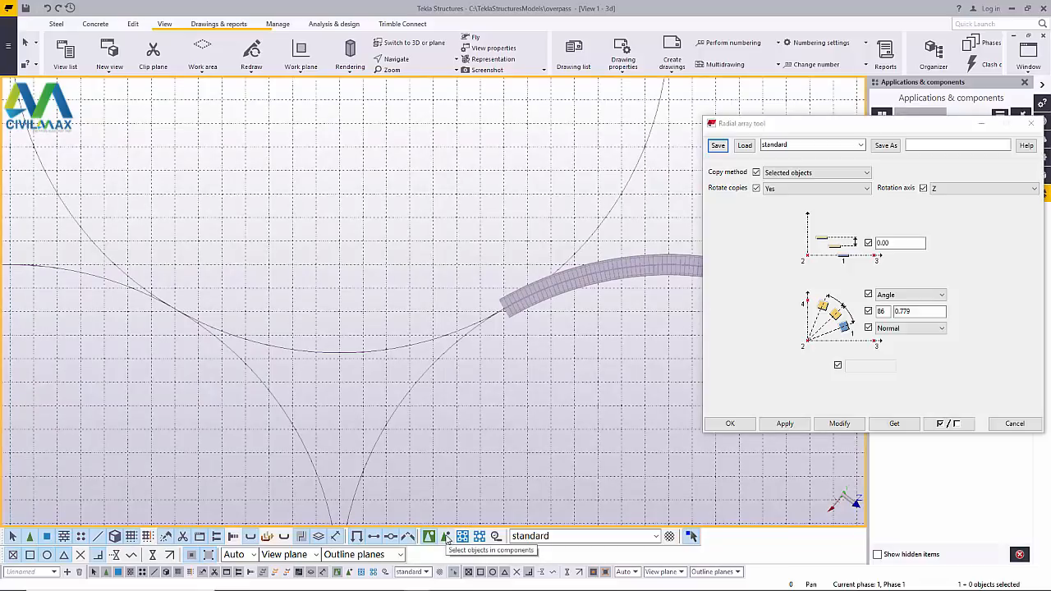
pyautogui.click(446, 536)
pyautogui.scroll(5, 499, 311)
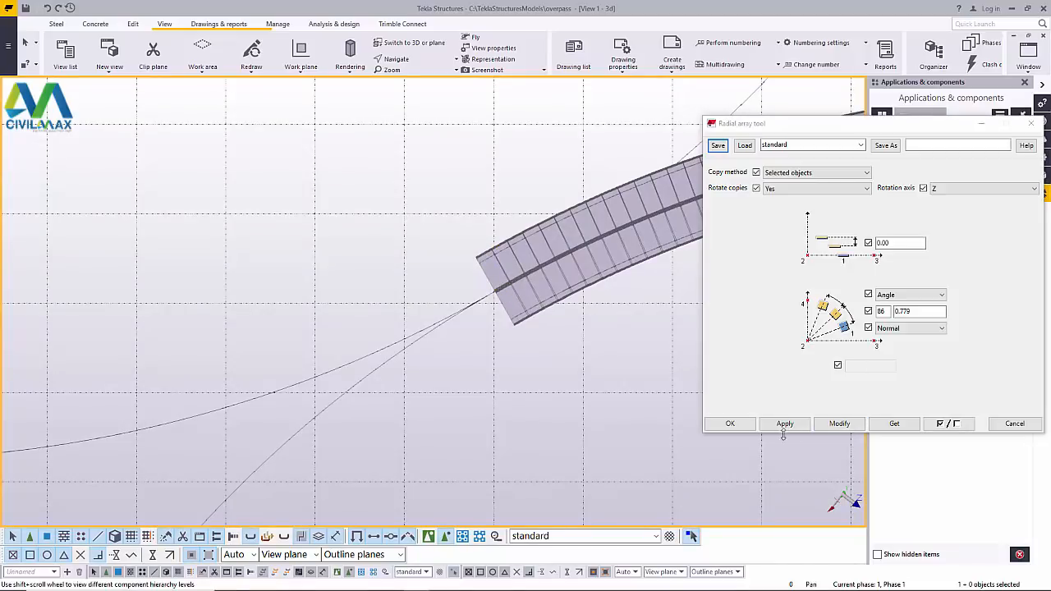
pyautogui.click(1011, 424)
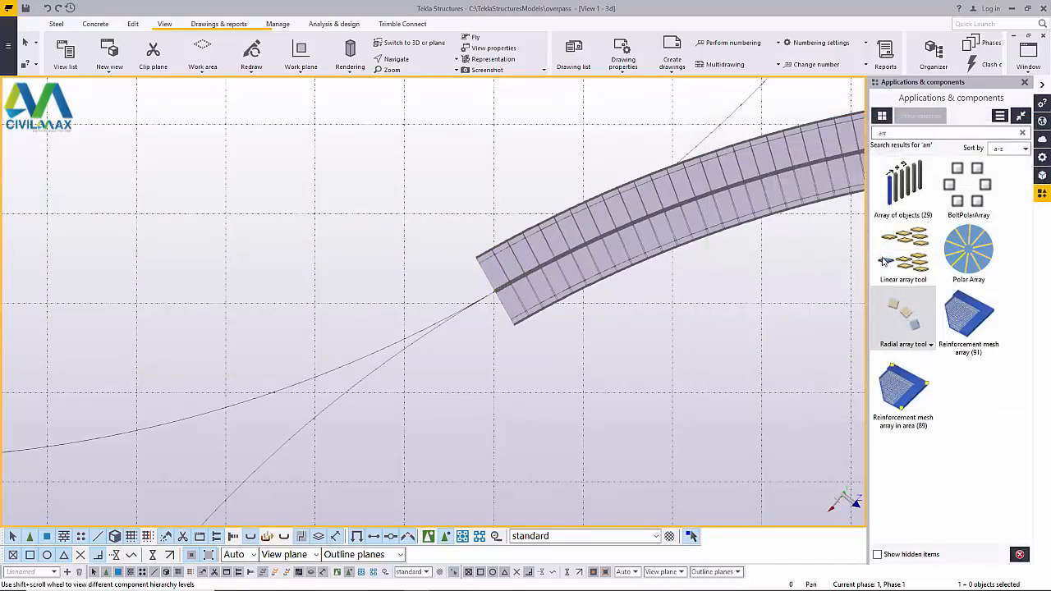
pyautogui.doubleClick(922, 331)
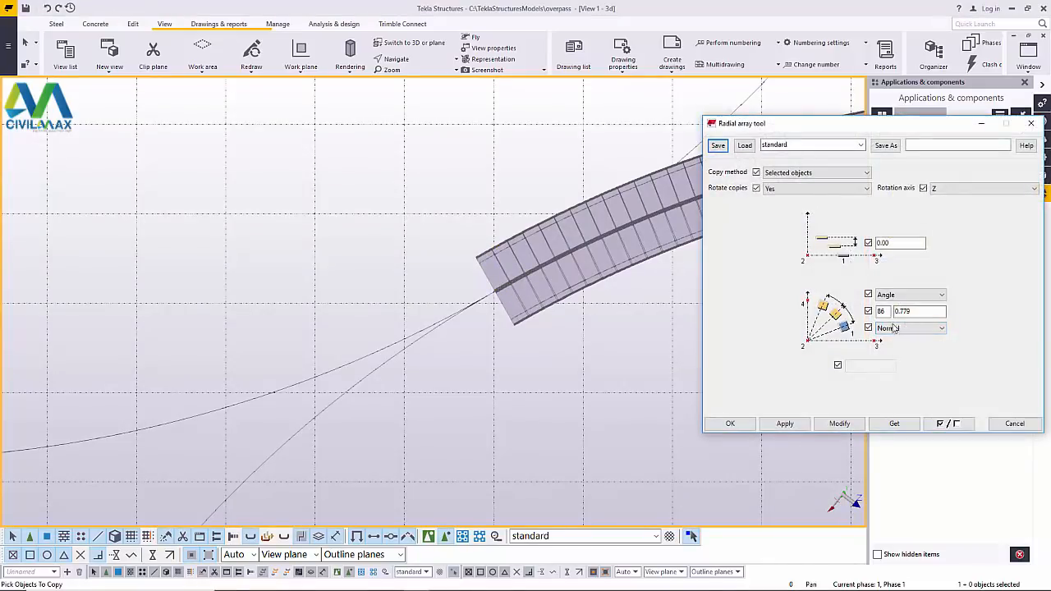
pyautogui.scroll(1, 460, 361)
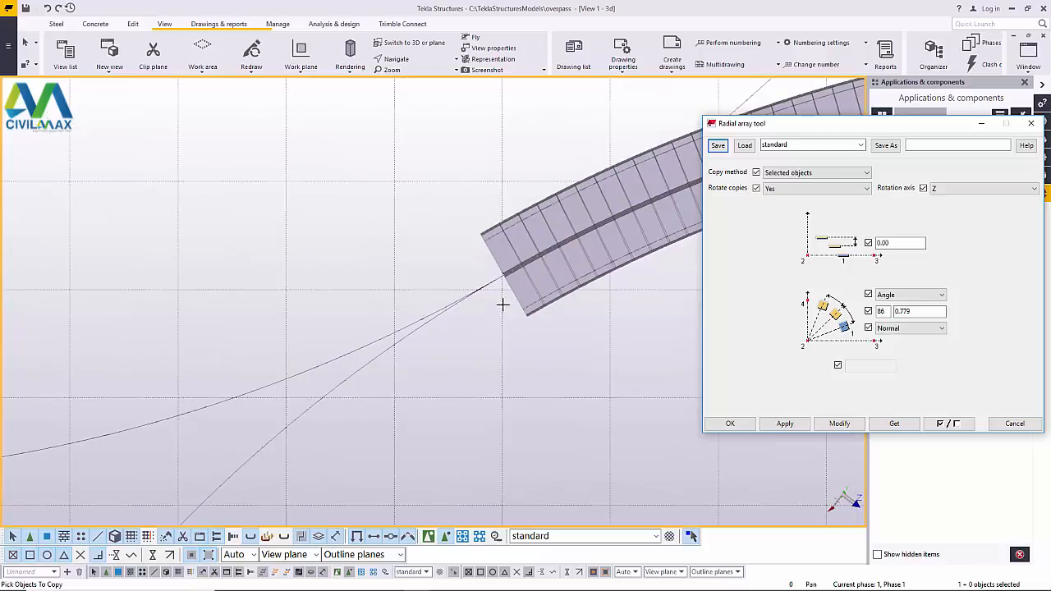
pyautogui.click(526, 276)
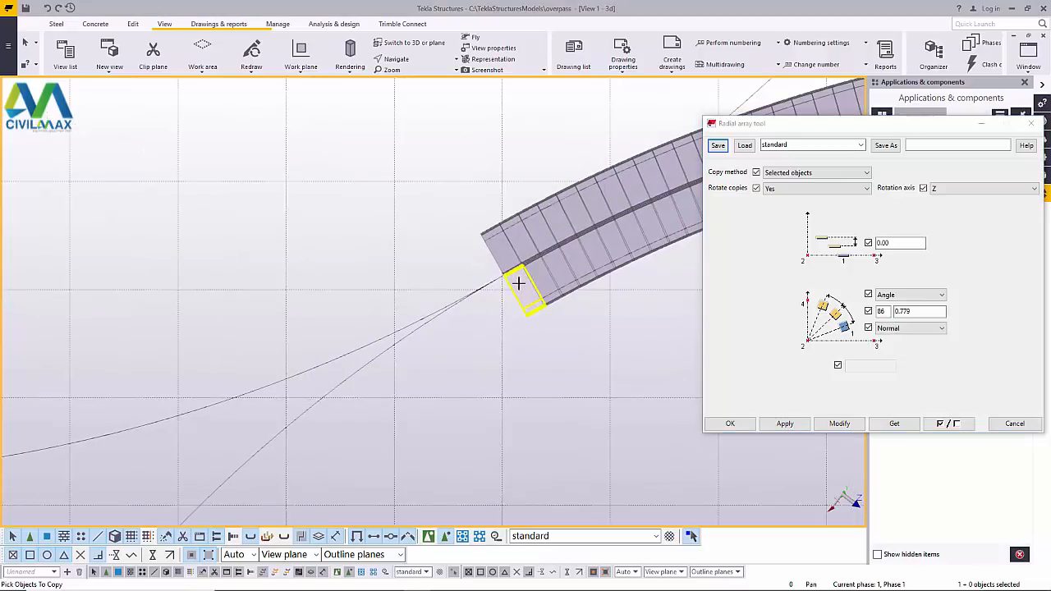
pyautogui.click(499, 252)
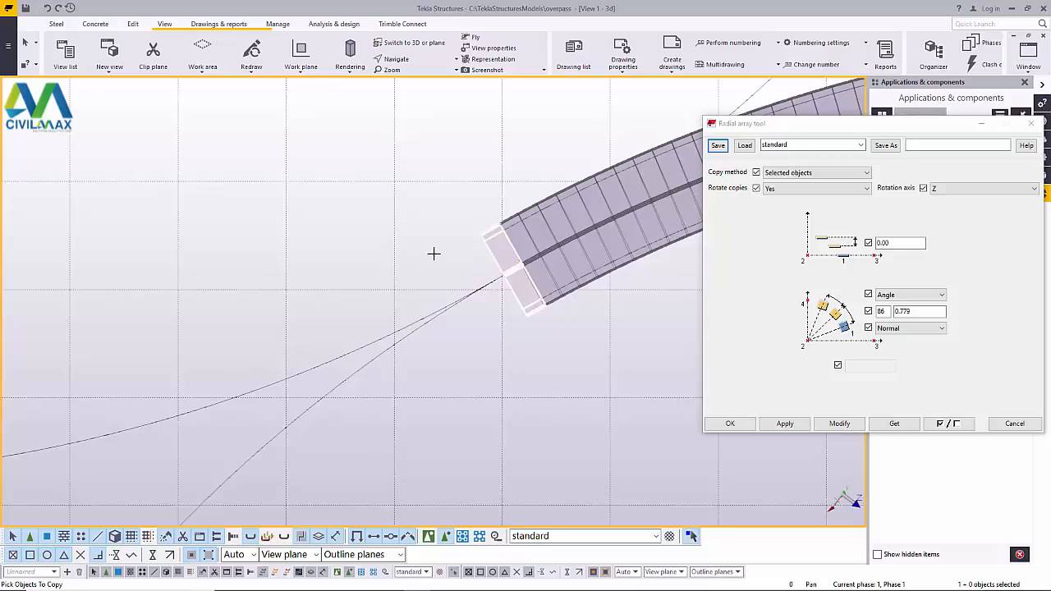
pyautogui.middleClick(434, 254)
pyautogui.scroll(-10, 452, 246)
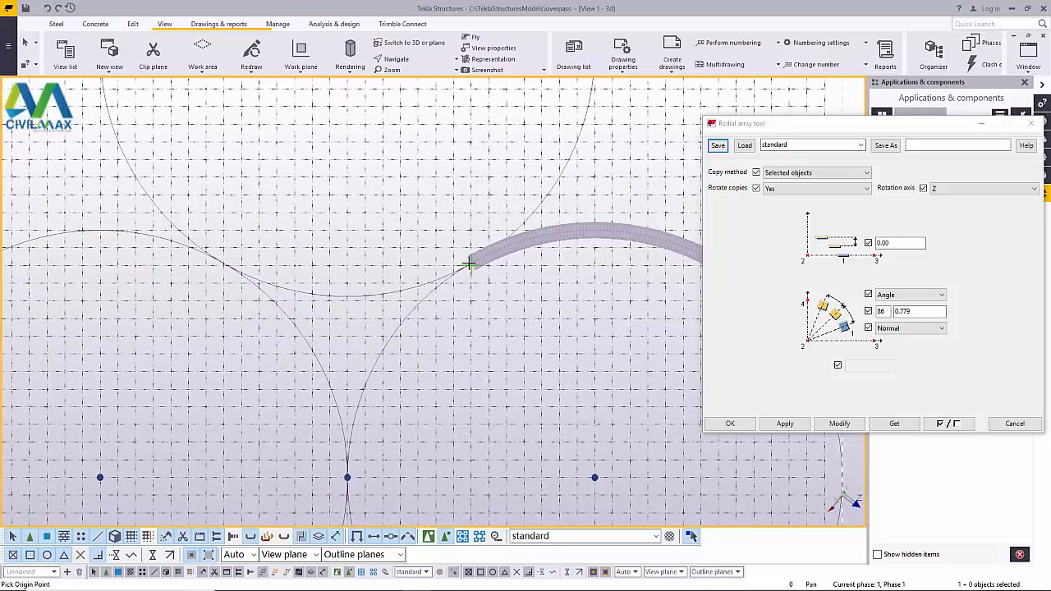
pyautogui.scroll(-5, 485, 275)
pyautogui.scroll(6, 434, 183)
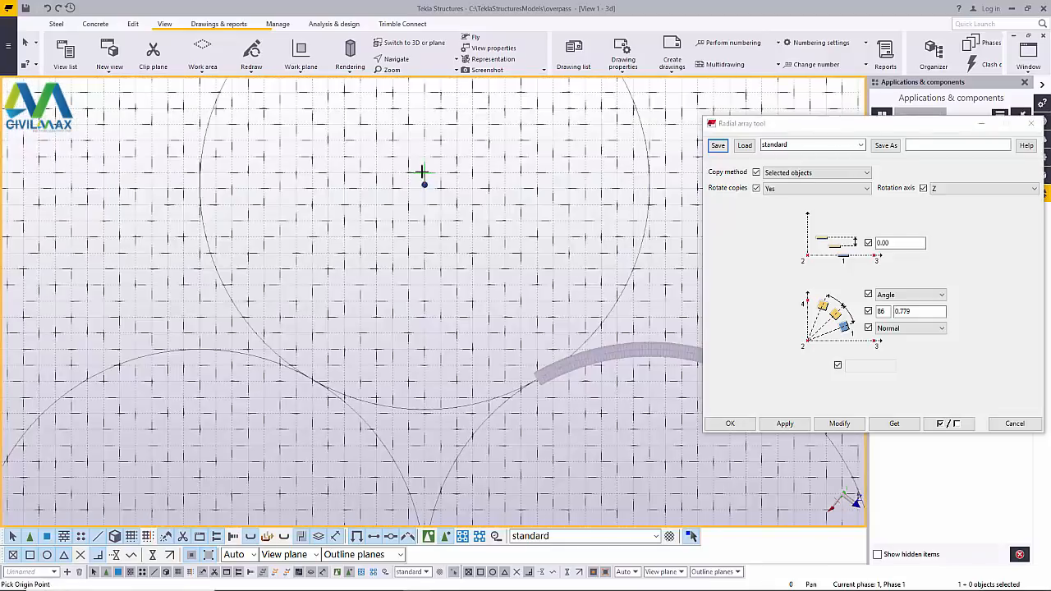
pyautogui.scroll(10, 422, 172)
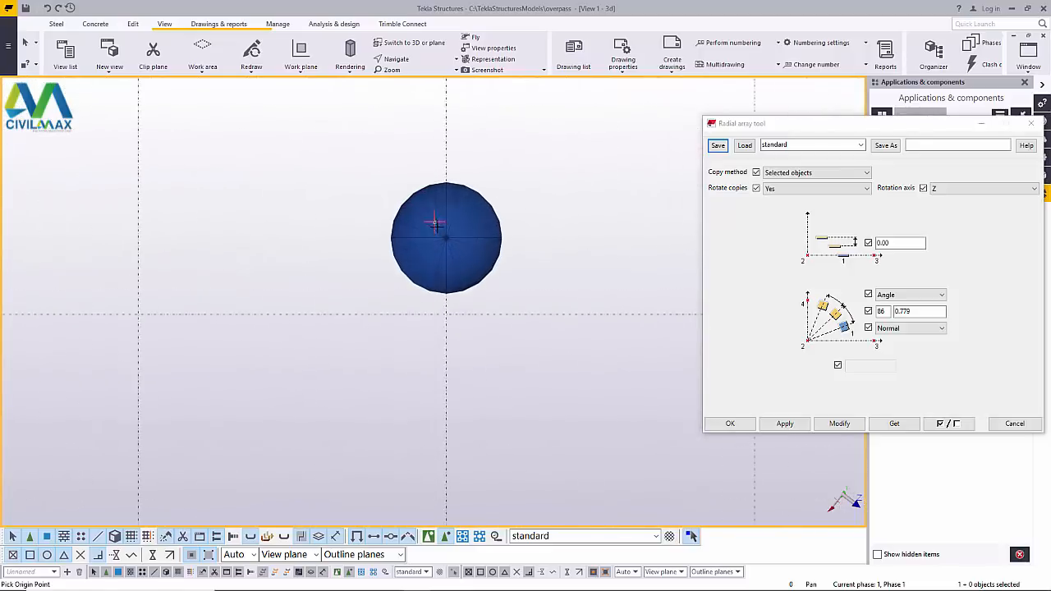
pyautogui.scroll(8, 443, 242)
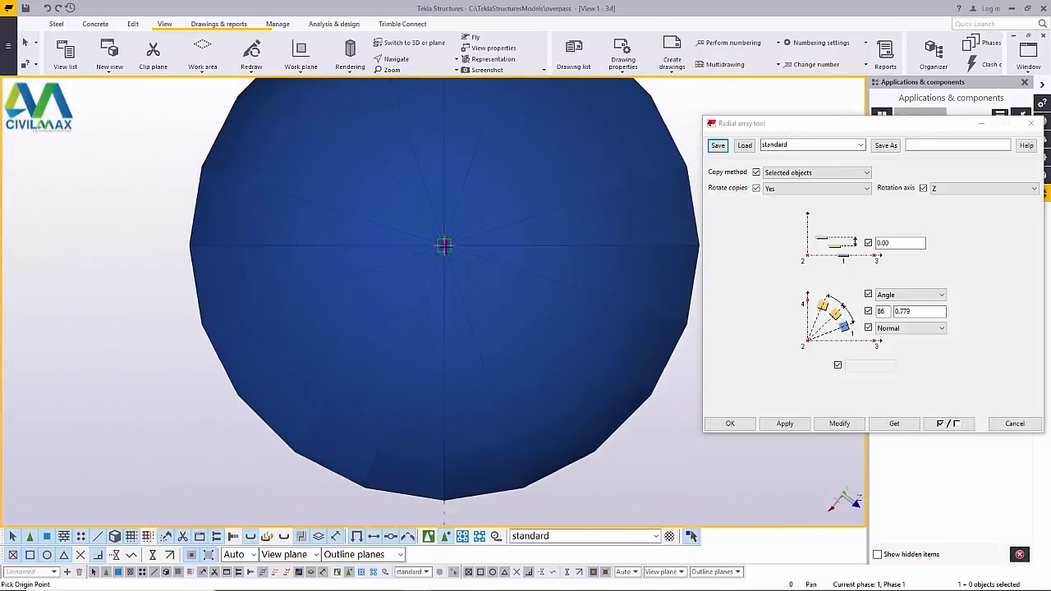
pyautogui.click(444, 247)
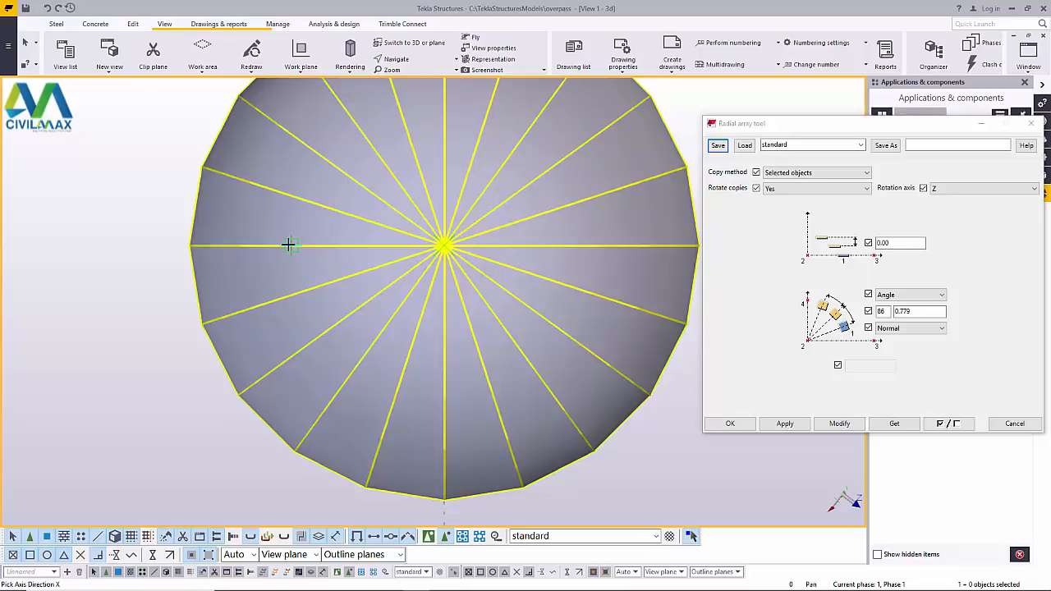
pyautogui.click(448, 101)
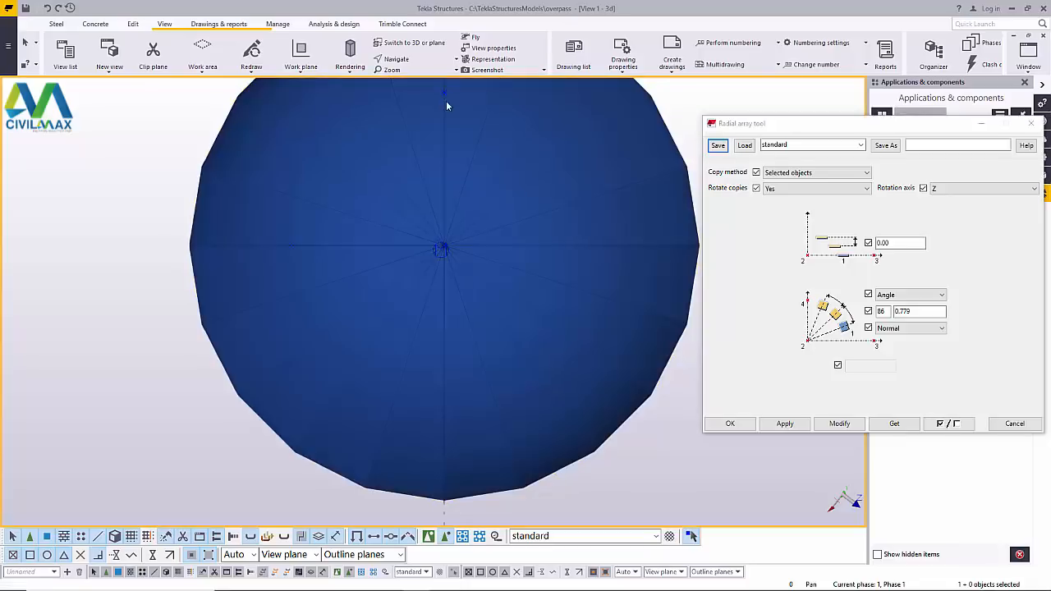
pyautogui.scroll(-5, 427, 237)
pyautogui.scroll(-5, 494, 182)
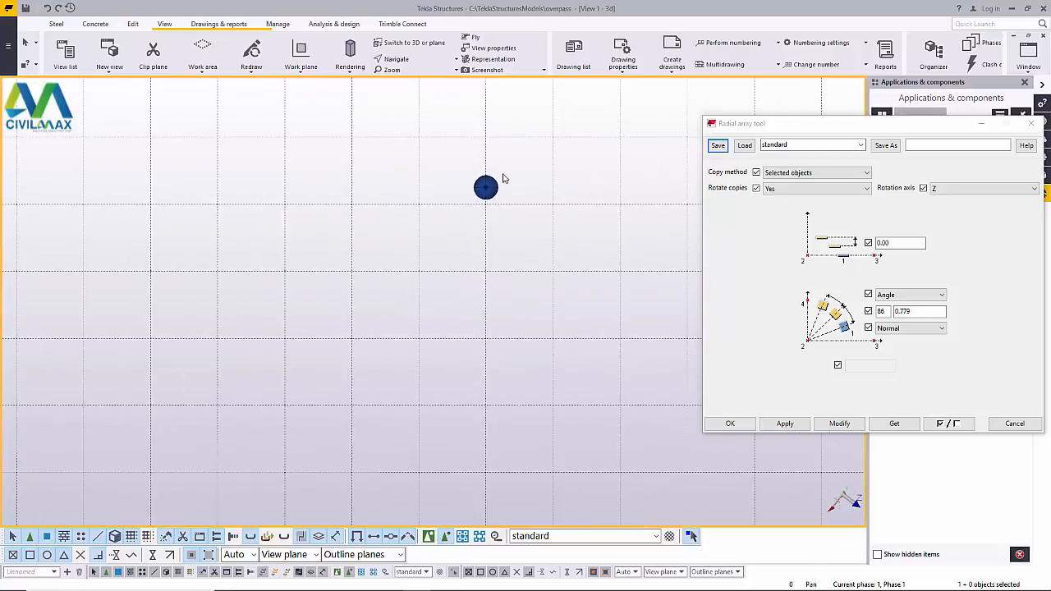
pyautogui.keyDown('ctrl'); pyautogui.moveTo(496, 179); pyautogui.dragTo(547, 243, button='middle'); pyautogui.keyUp('ctrl')
pyautogui.click(547, 243)
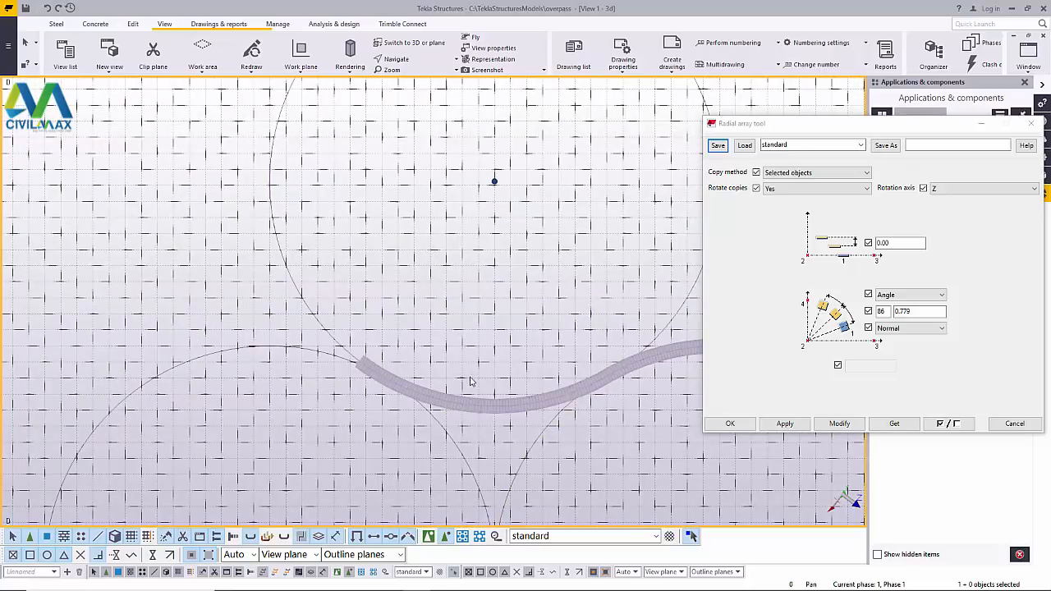
# - Delete the surplus deck segments from both lanes at the new arc's far end, trimming it back to the tangent point with the next circle
pyautogui.scroll(10, 367, 374)
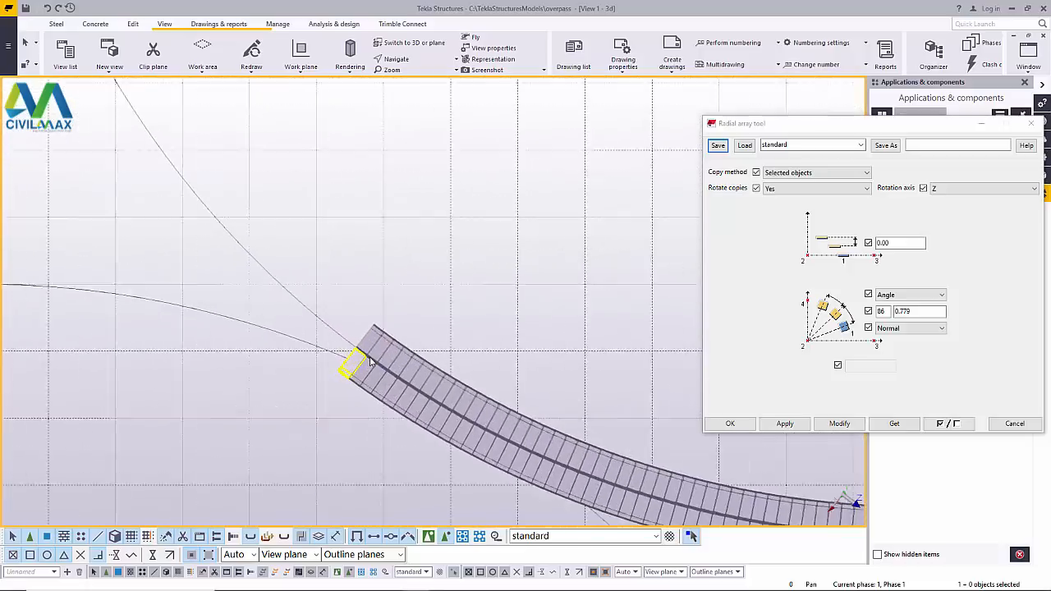
pyautogui.scroll(4, 370, 361)
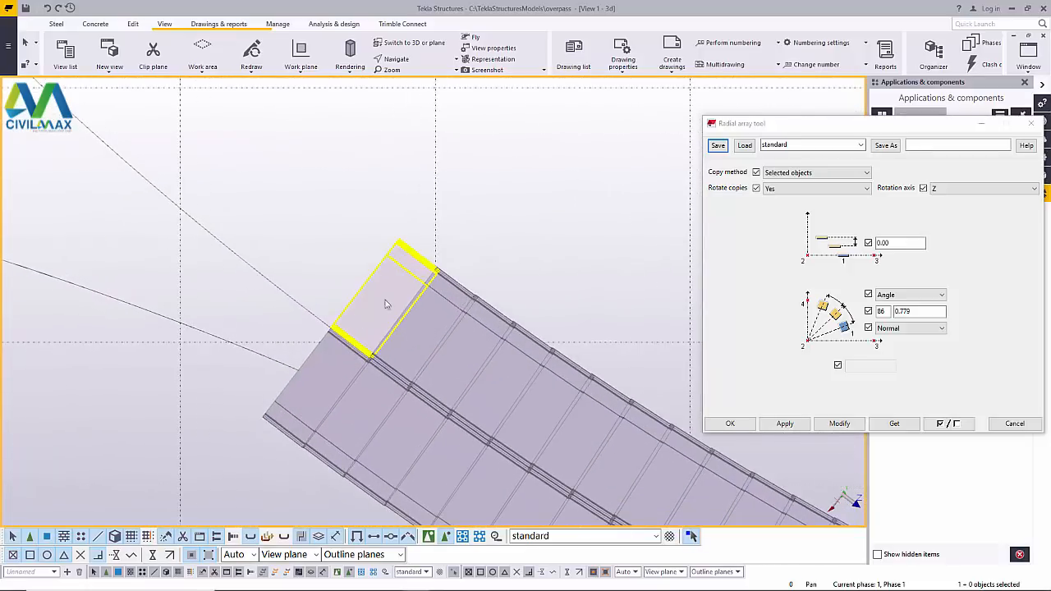
pyautogui.scroll(3, 293, 417)
pyautogui.scroll(-4, 205, 495)
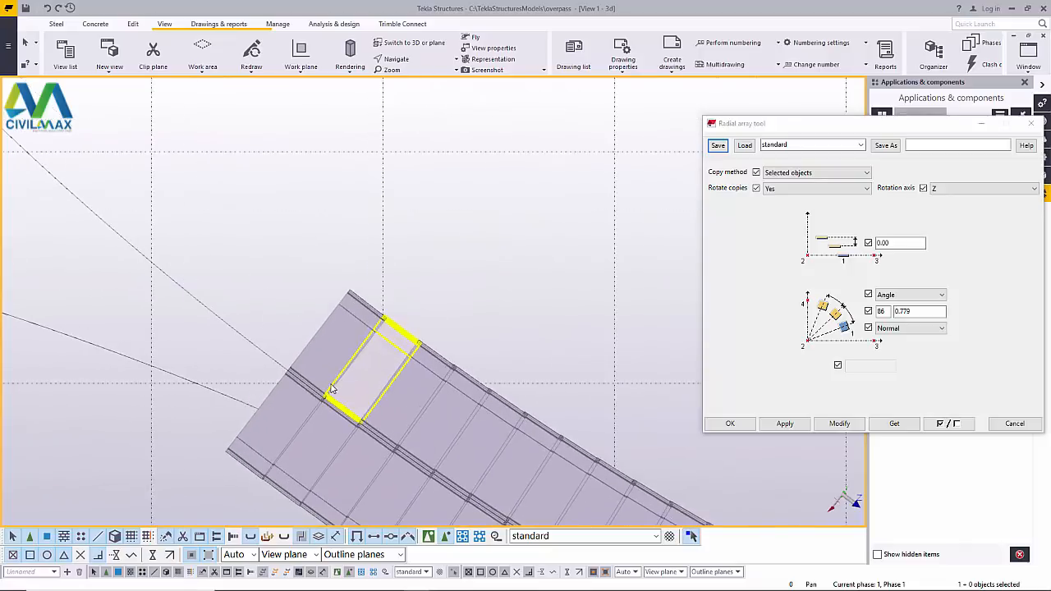
pyautogui.scroll(2, 332, 390)
pyautogui.scroll(-3, 353, 361)
pyautogui.scroll(2, 365, 328)
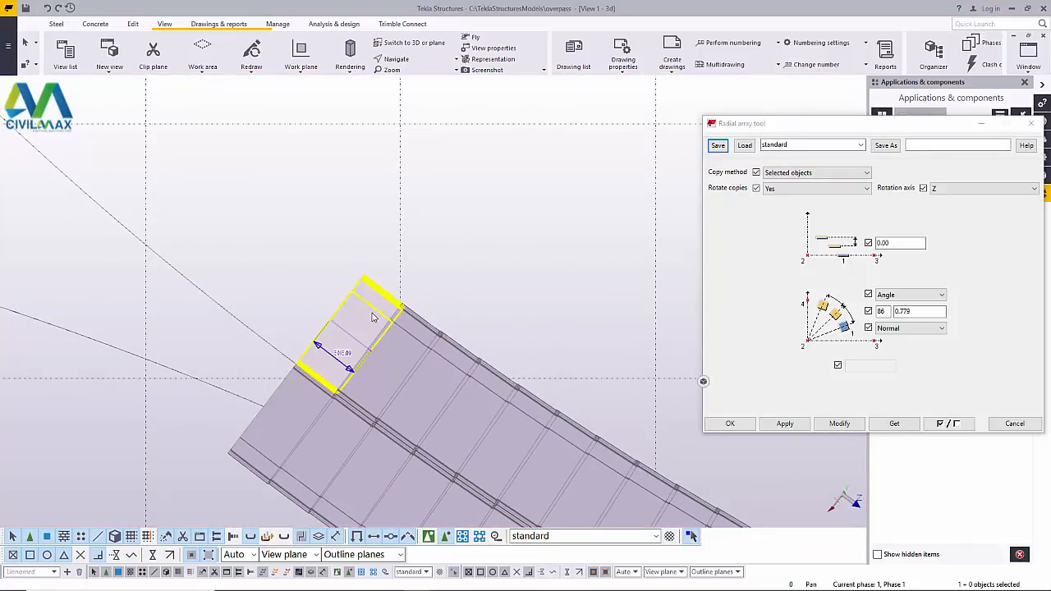
pyautogui.scroll(-1, 352, 341)
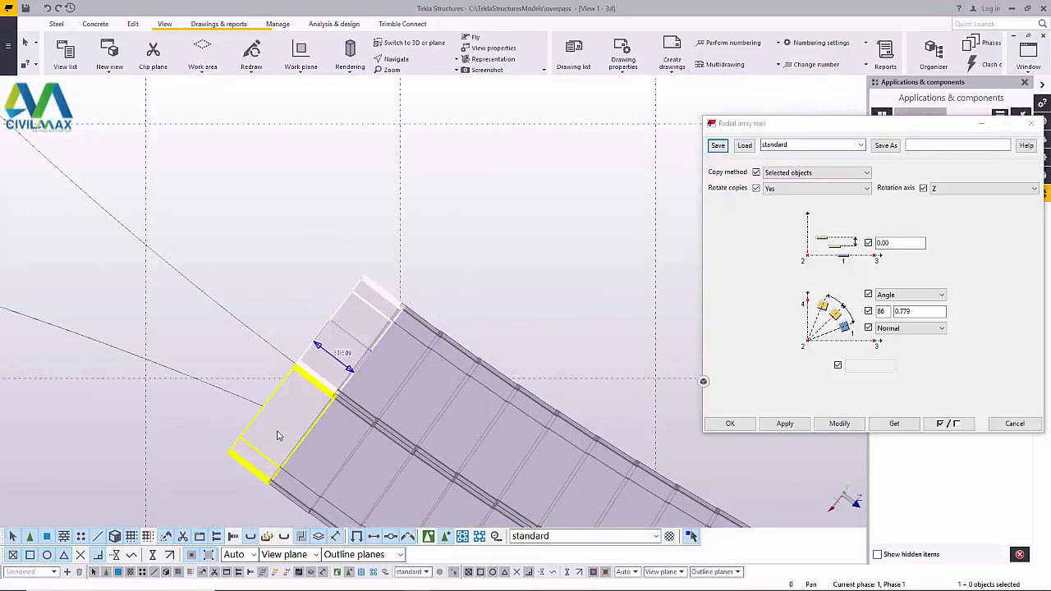
pyautogui.scroll(-2, 449, 271)
pyautogui.scroll(1, 350, 396)
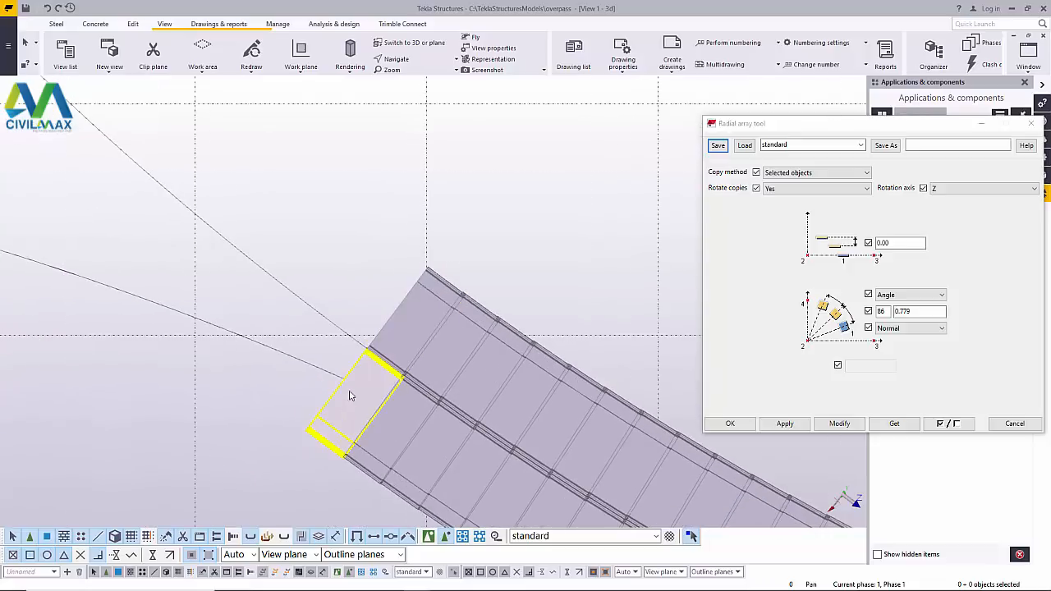
pyautogui.click(341, 413)
pyautogui.press('Delete')
pyautogui.click(399, 341)
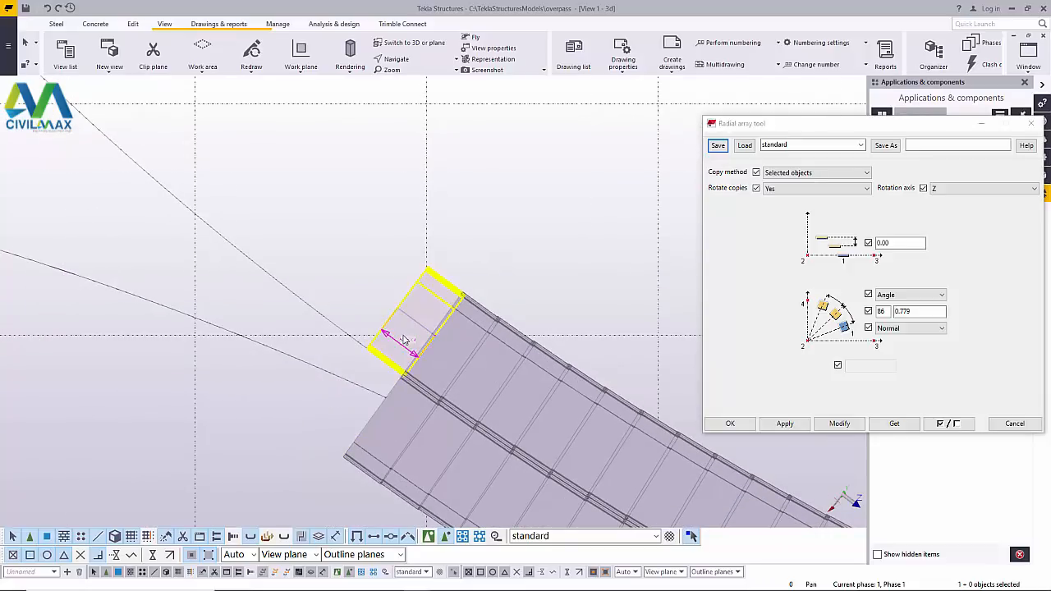
pyautogui.press('Delete')
pyautogui.click(399, 412)
pyautogui.press('Delete')
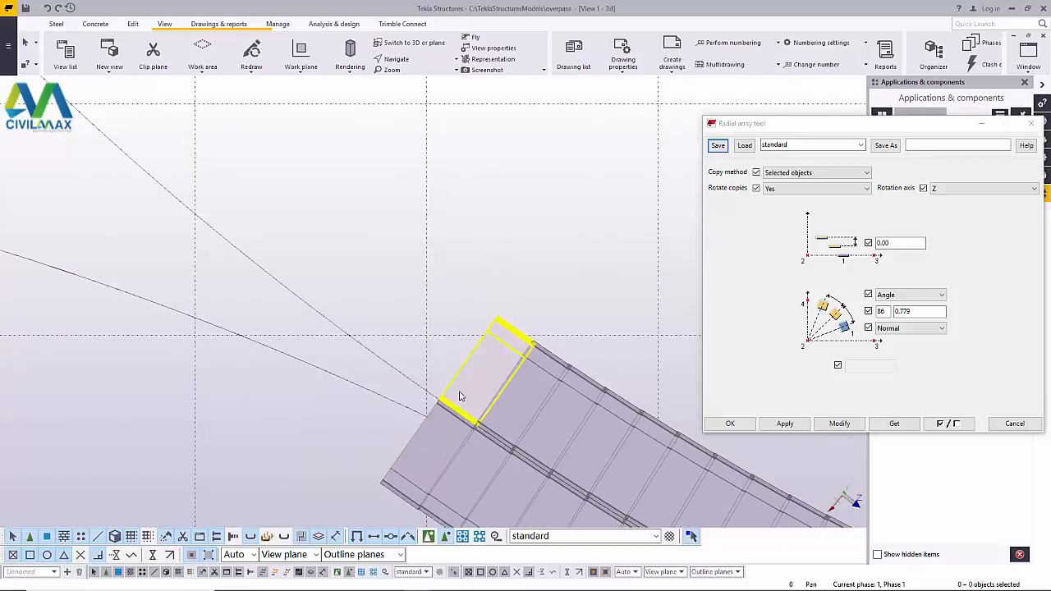
pyautogui.click(490, 371)
pyautogui.press('Delete')
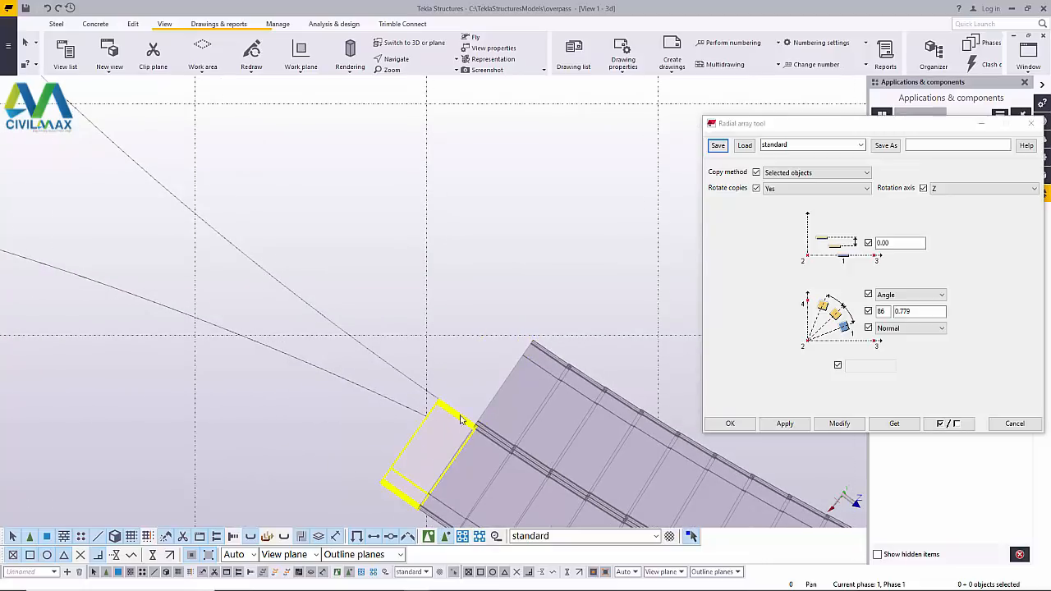
pyautogui.click(462, 421)
pyautogui.press('Delete')
pyautogui.scroll(-1, 460, 345)
pyautogui.scroll(1, 491, 379)
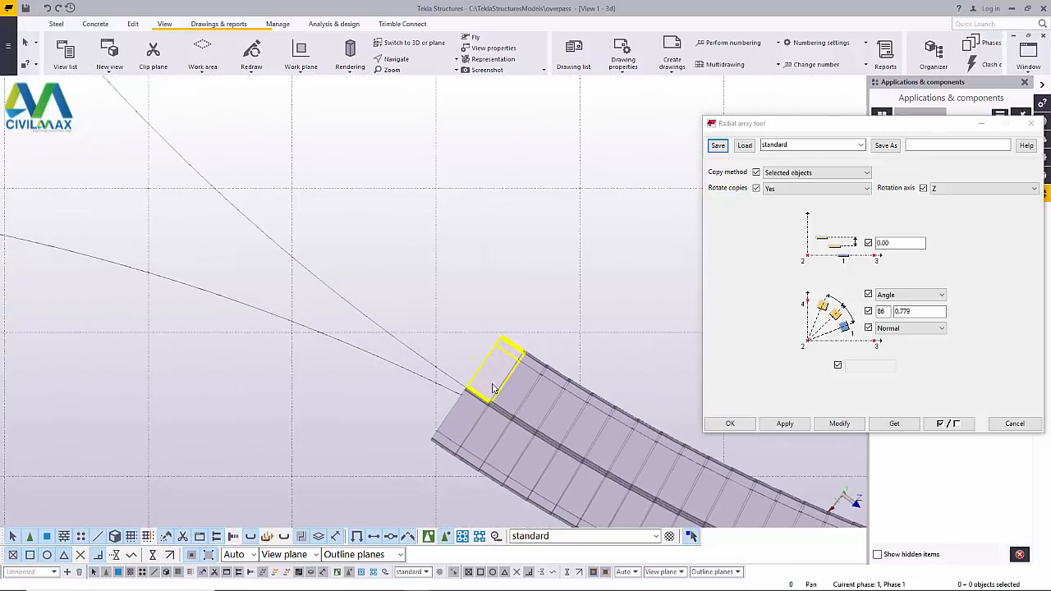
pyautogui.scroll(1, 498, 380)
pyautogui.click(511, 361)
pyautogui.press('Delete')
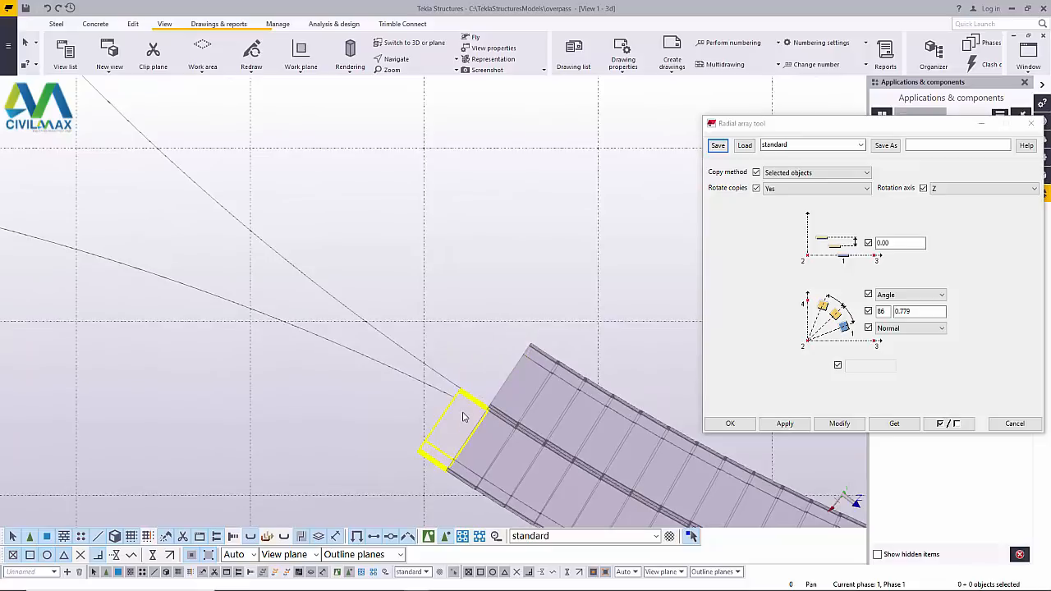
pyautogui.click(465, 418)
pyautogui.press('Delete')
pyautogui.scroll(-1, 472, 345)
pyautogui.moveTo(475, 414); pyautogui.dragTo(532, 366)
pyautogui.press('Delete')
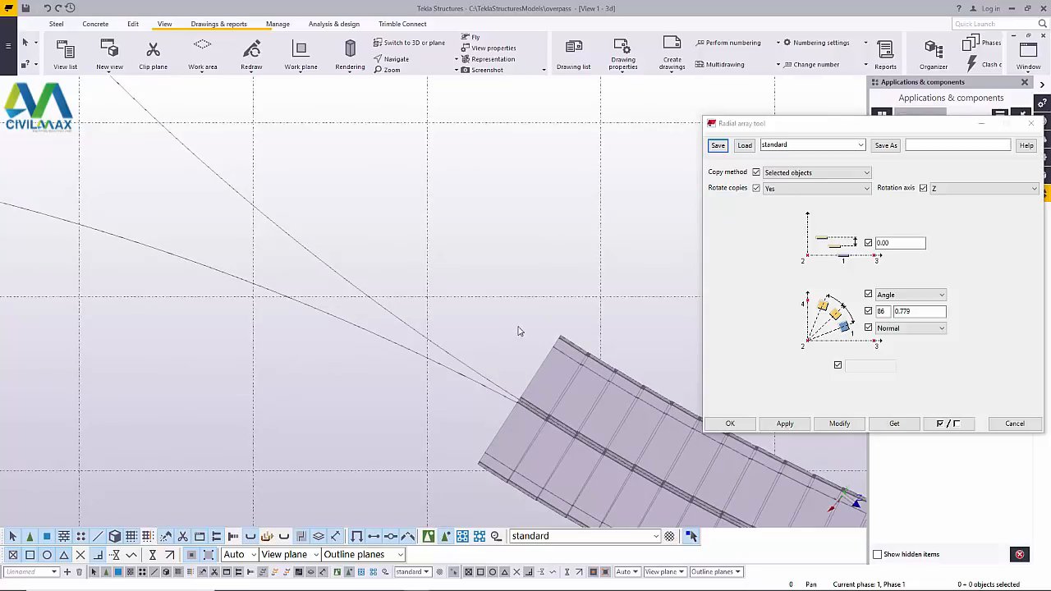
pyautogui.click(531, 427)
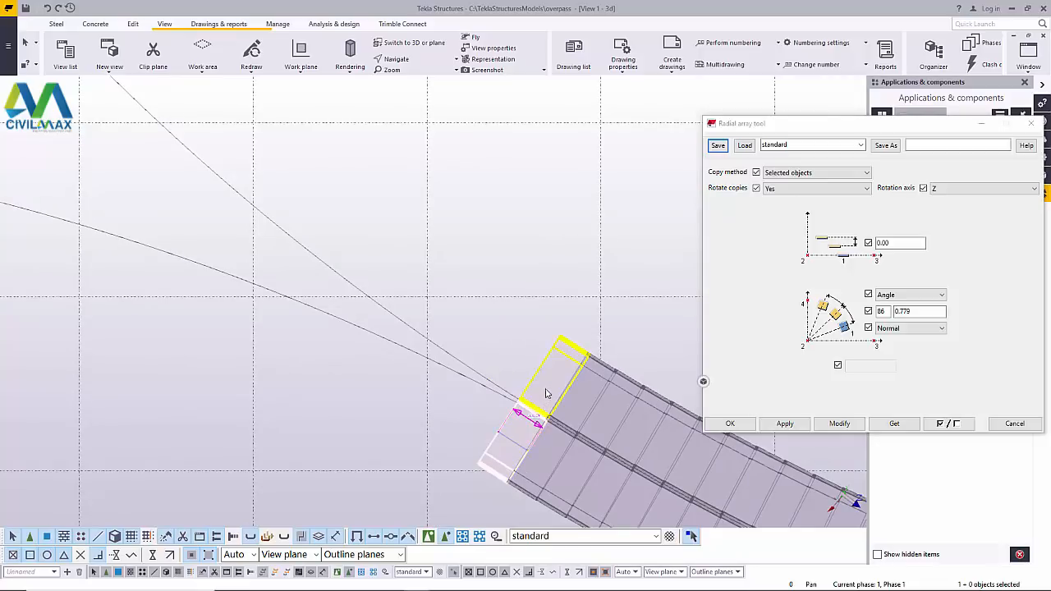
pyautogui.click(546, 394)
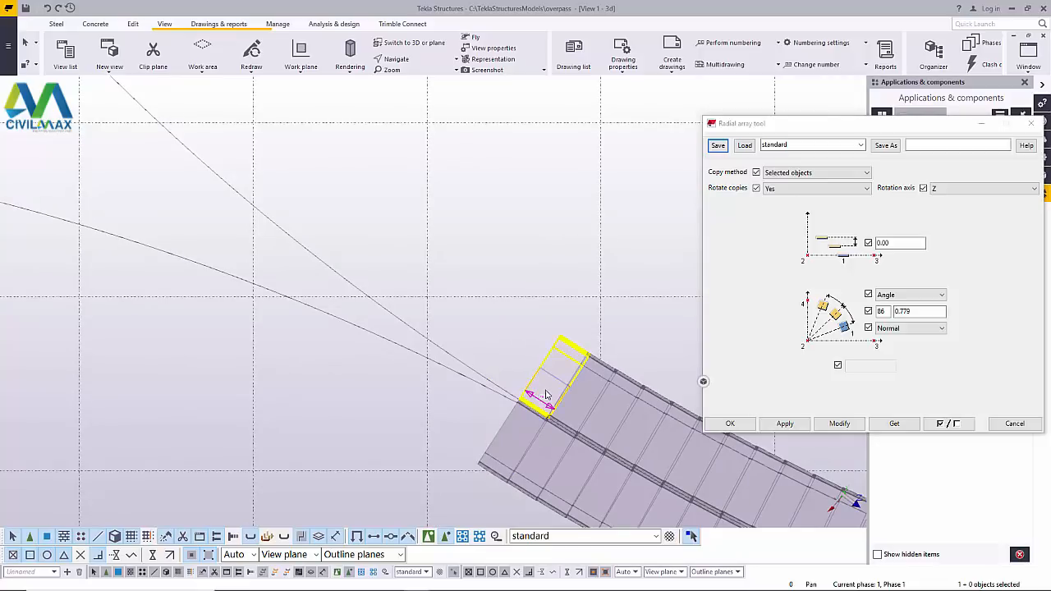
pyautogui.press('Delete')
pyautogui.click(523, 429)
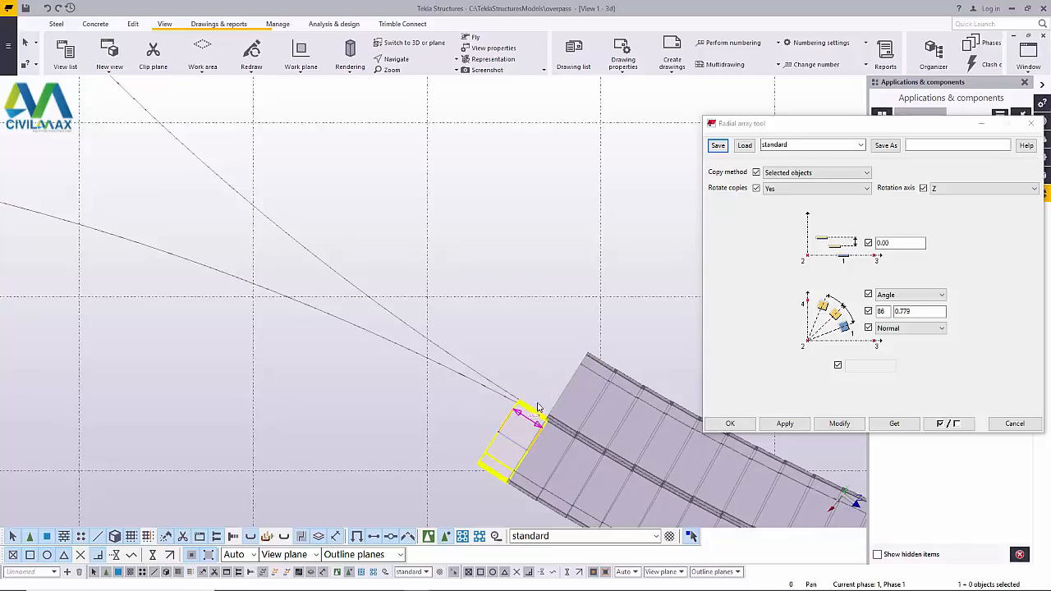
pyautogui.press('Delete')
pyautogui.scroll(3, 444, 349)
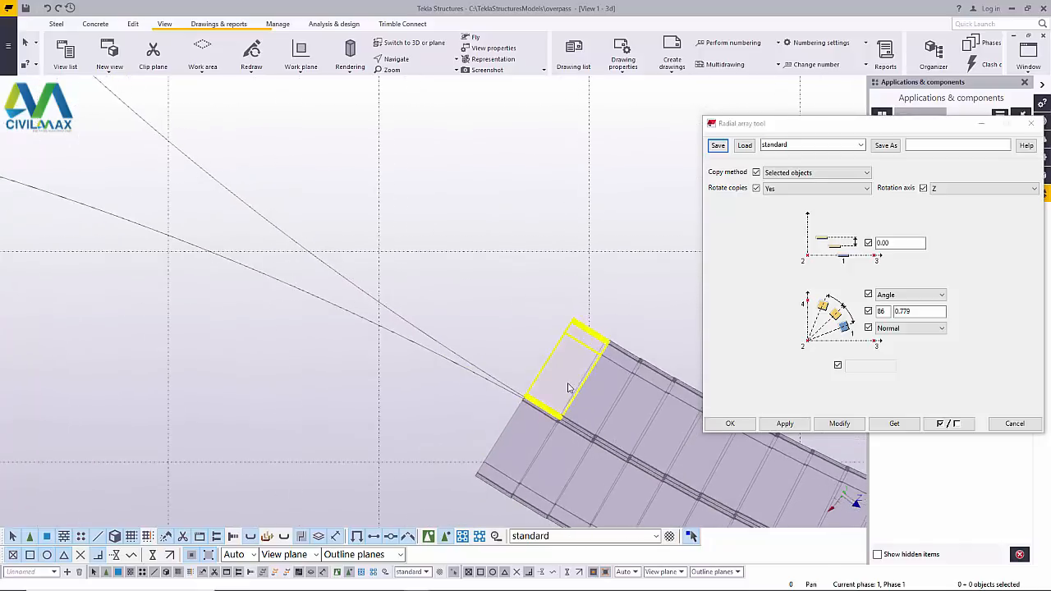
pyautogui.click(526, 445)
pyautogui.press('Delete')
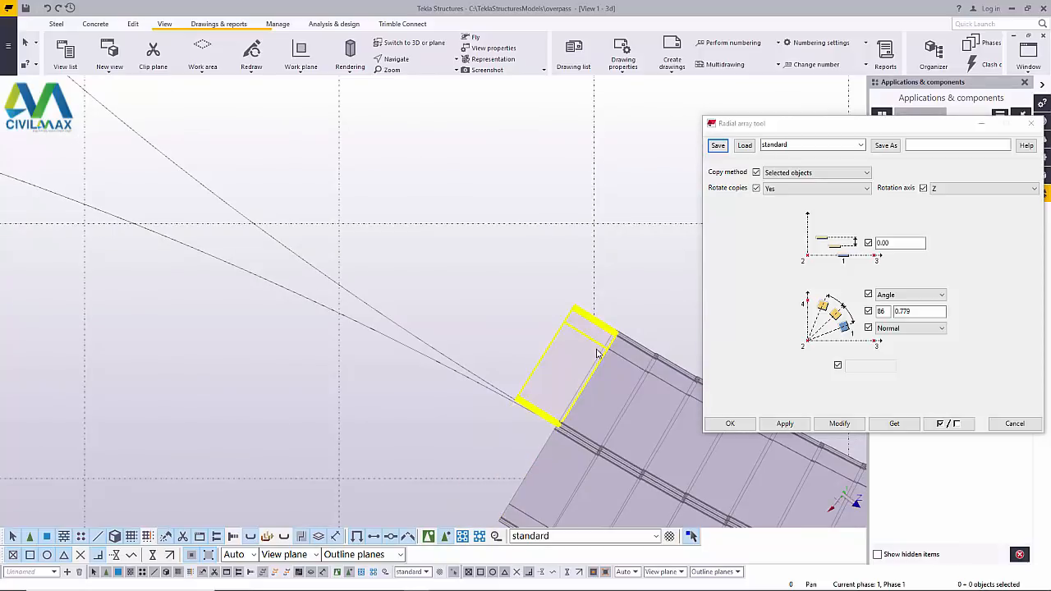
pyautogui.click(582, 360)
pyautogui.press('Delete')
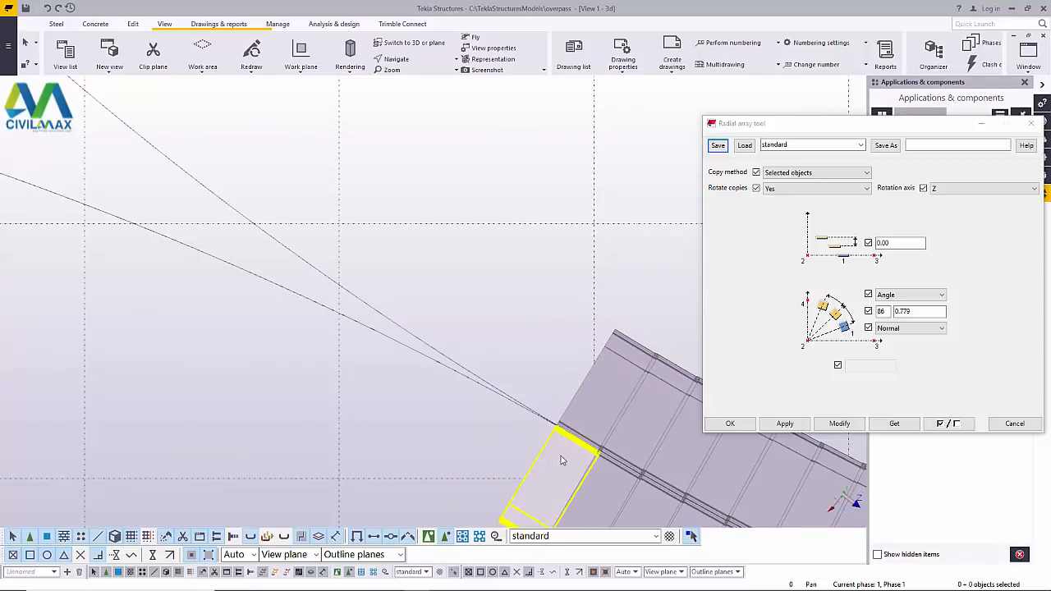
pyautogui.scroll(-3, 499, 375)
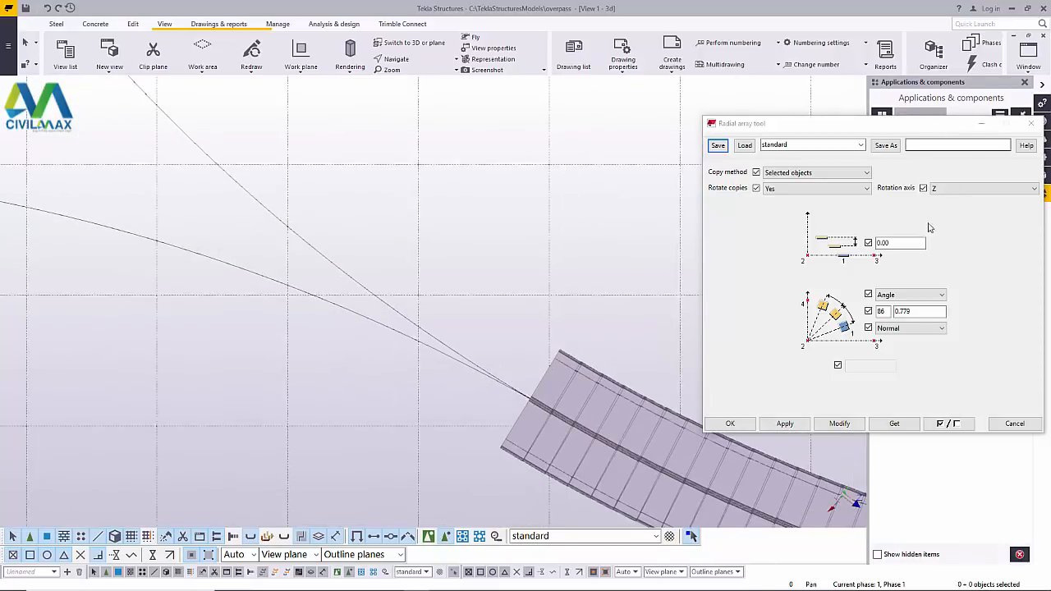
pyautogui.click(1011, 424)
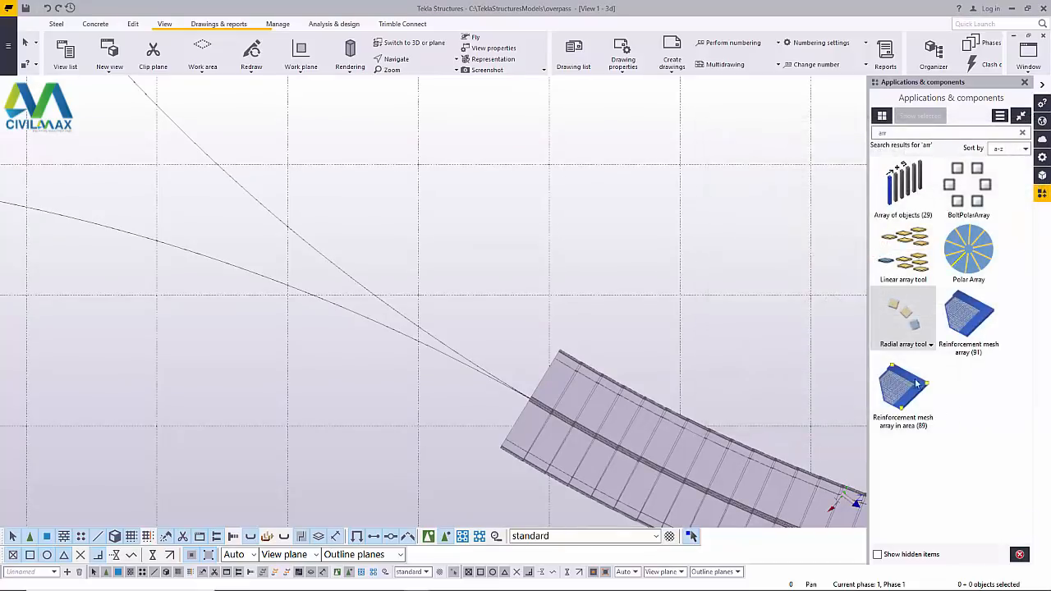
# - Radially array the two end deck segments 86 times at 0.779° about the lower-left circle's centre, using horizontal and vertical axes
pyautogui.click(897, 315)
pyautogui.scroll(-2, 545, 260)
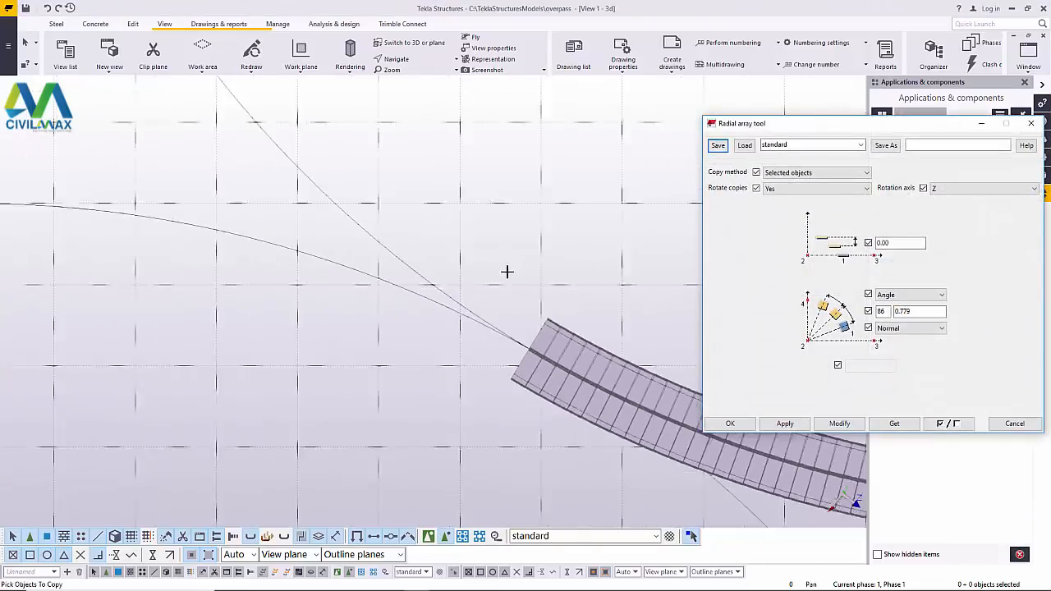
pyautogui.scroll(2, 548, 322)
pyautogui.click(540, 328)
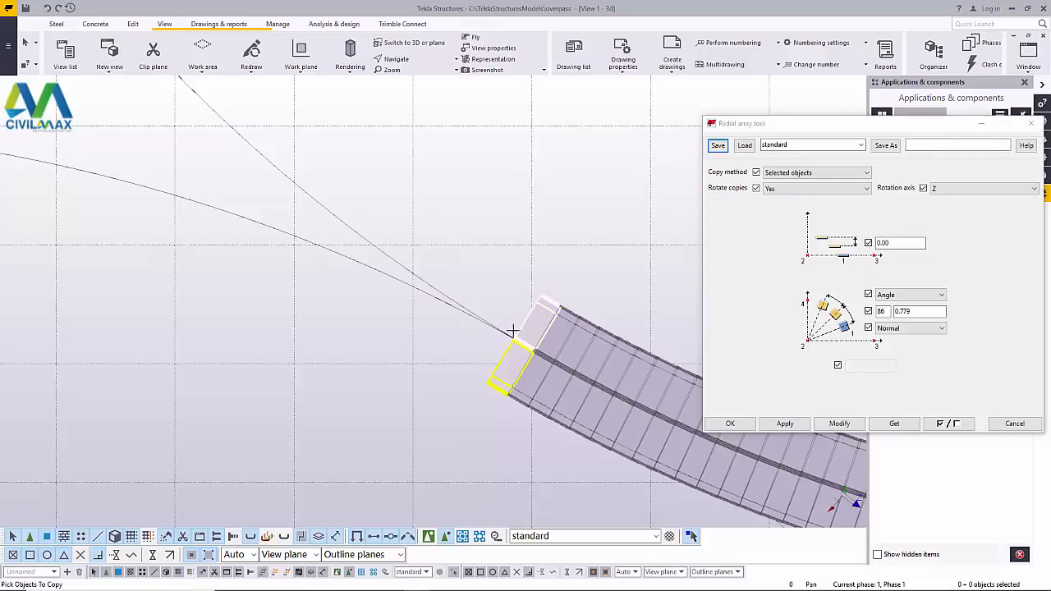
pyautogui.click(507, 369)
pyautogui.middleClick(480, 194)
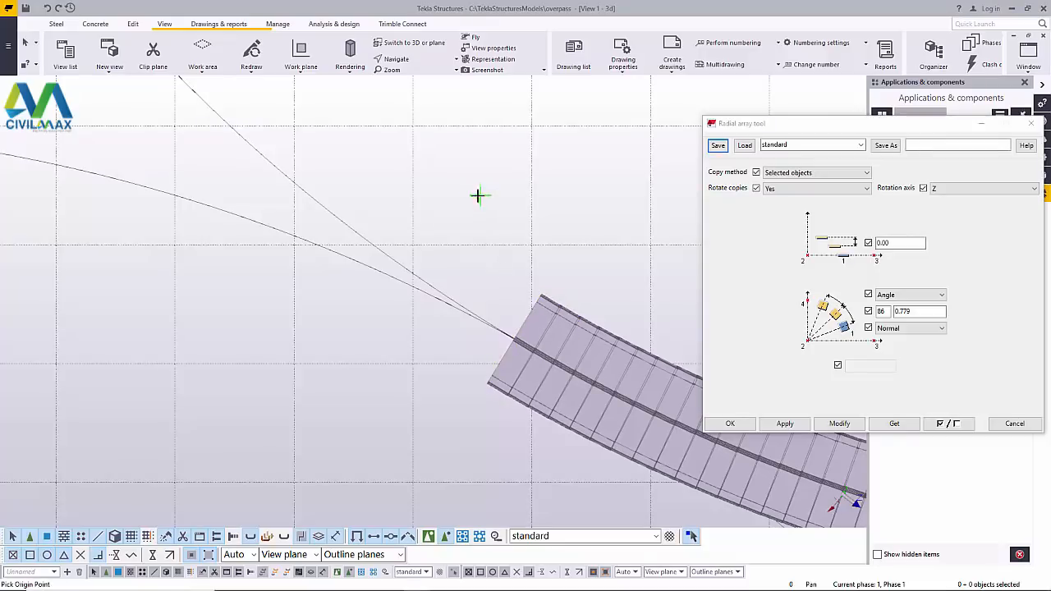
pyautogui.scroll(-6, 459, 201)
pyautogui.scroll(8, 409, 333)
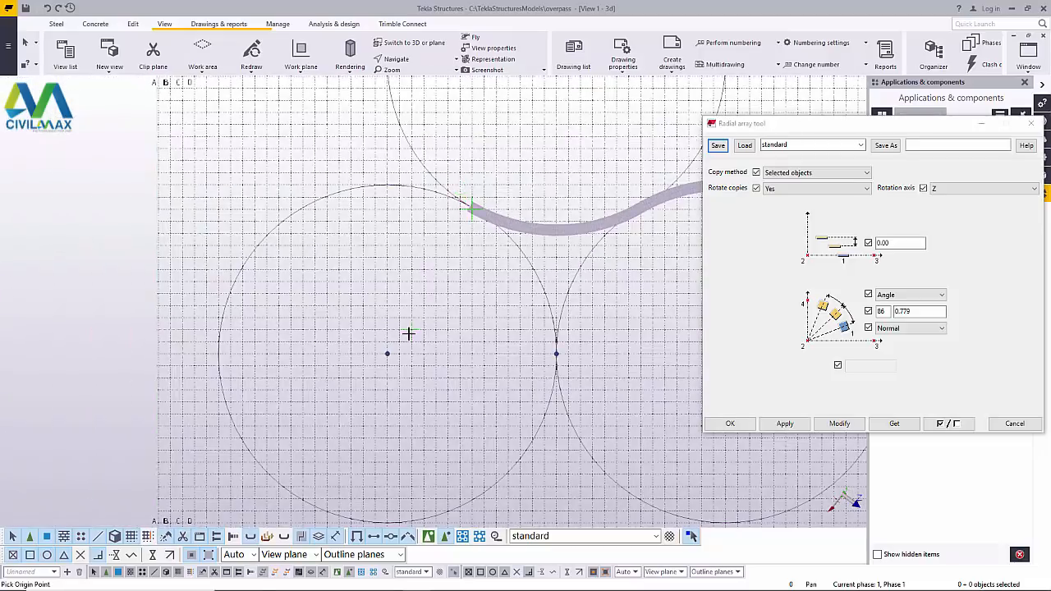
pyautogui.scroll(8, 376, 358)
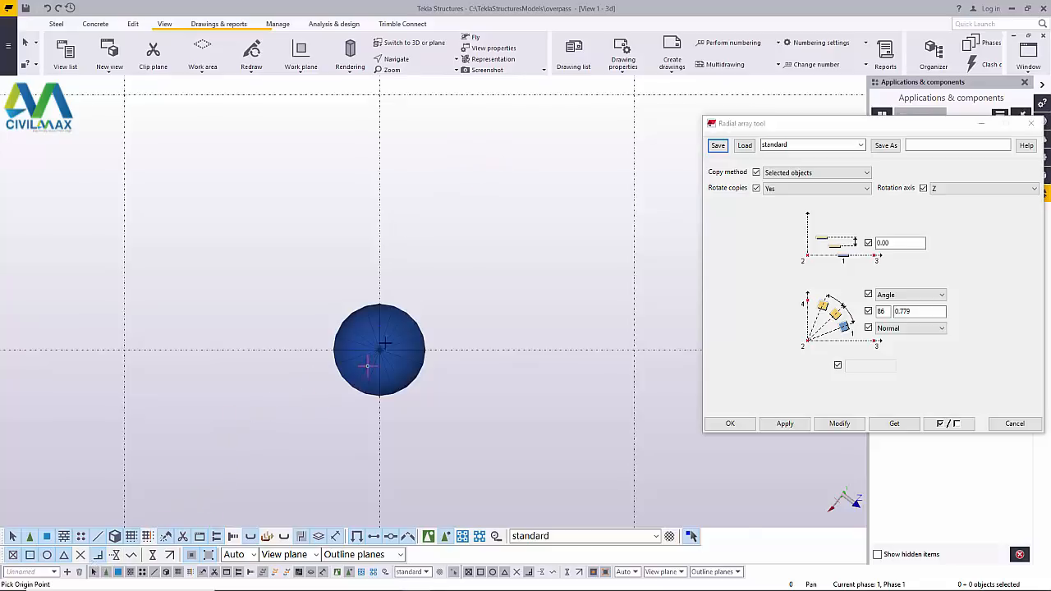
pyautogui.scroll(8, 377, 354)
pyautogui.scroll(-4, 378, 361)
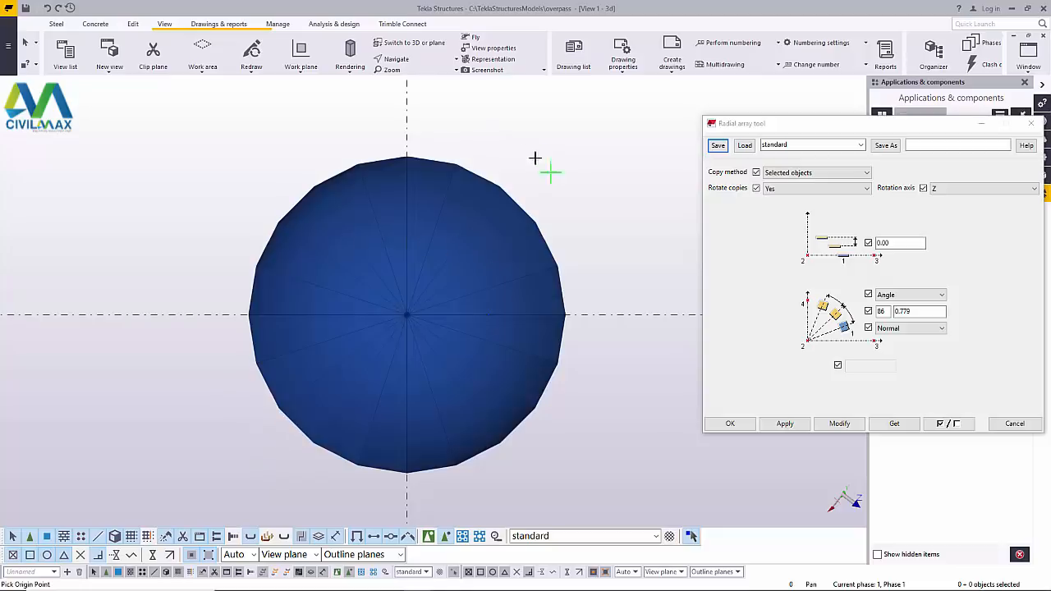
pyautogui.scroll(3, 406, 314)
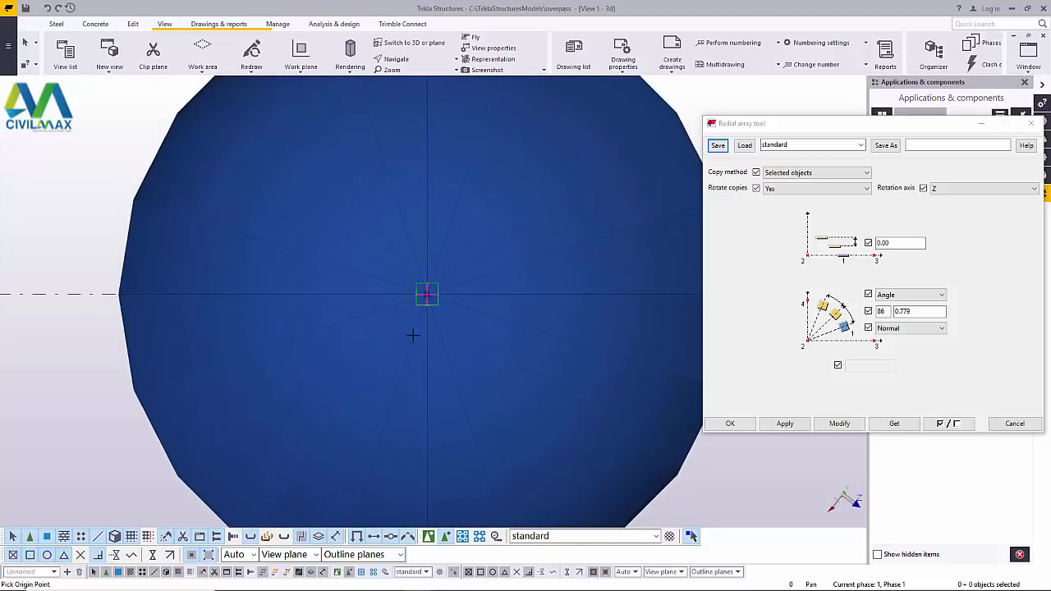
pyautogui.click(427, 294)
pyautogui.click(561, 294)
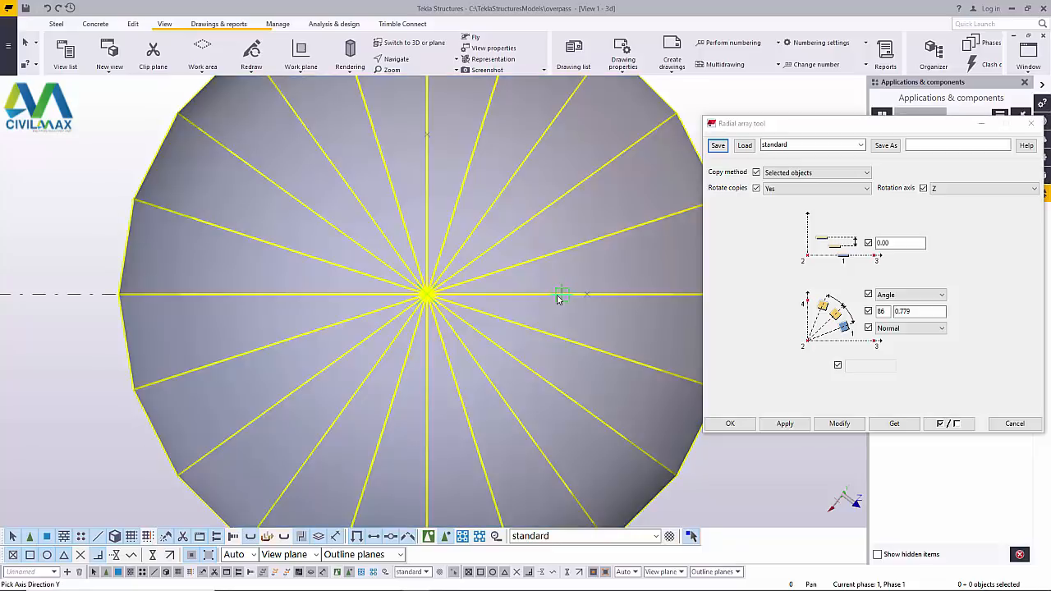
pyautogui.click(425, 133)
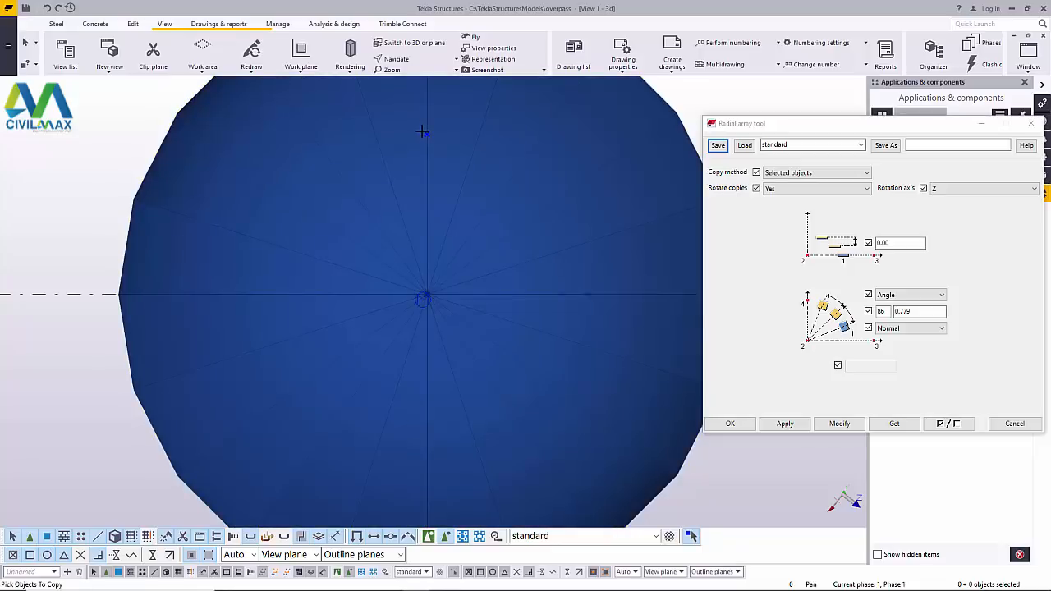
# - Examine the full deck alignment along the three tangent circles in plan, and its starting end in 3D
pyautogui.scroll(-10, 427, 320)
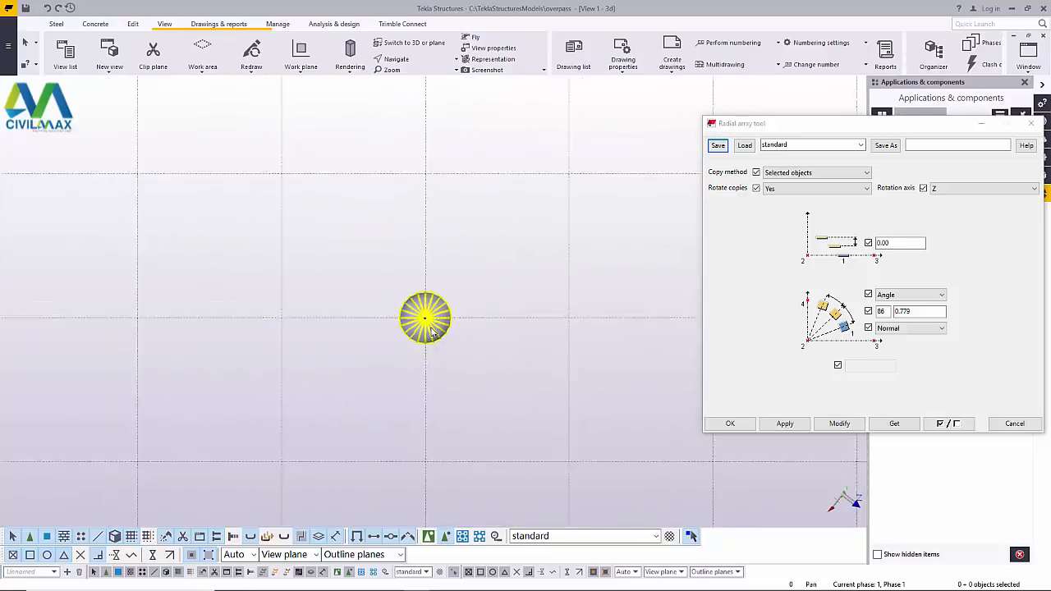
pyautogui.scroll(10, 431, 324)
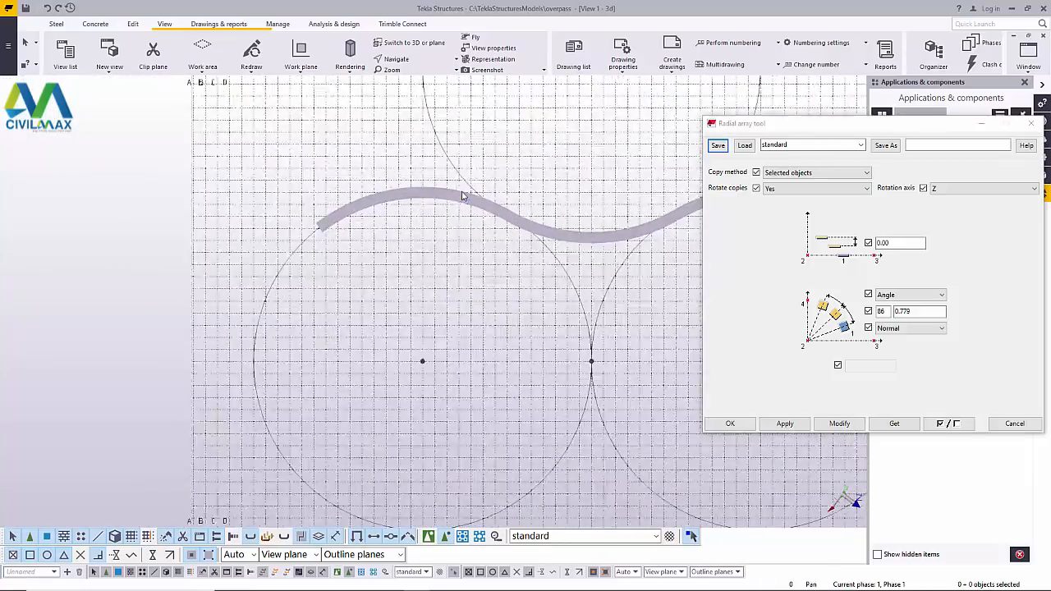
pyautogui.scroll(3, 461, 196)
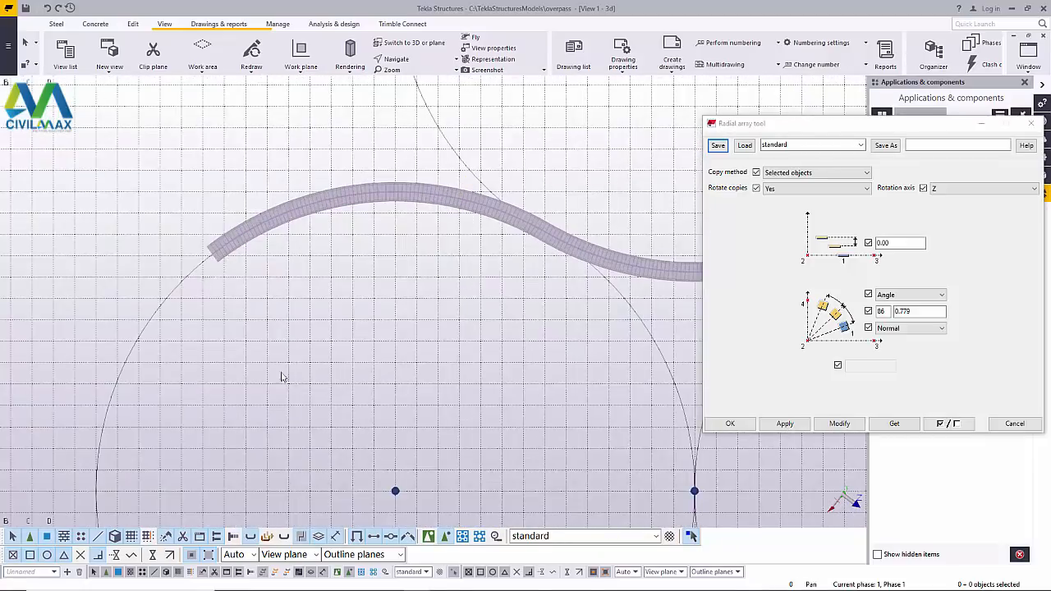
pyautogui.scroll(-5, 280, 377)
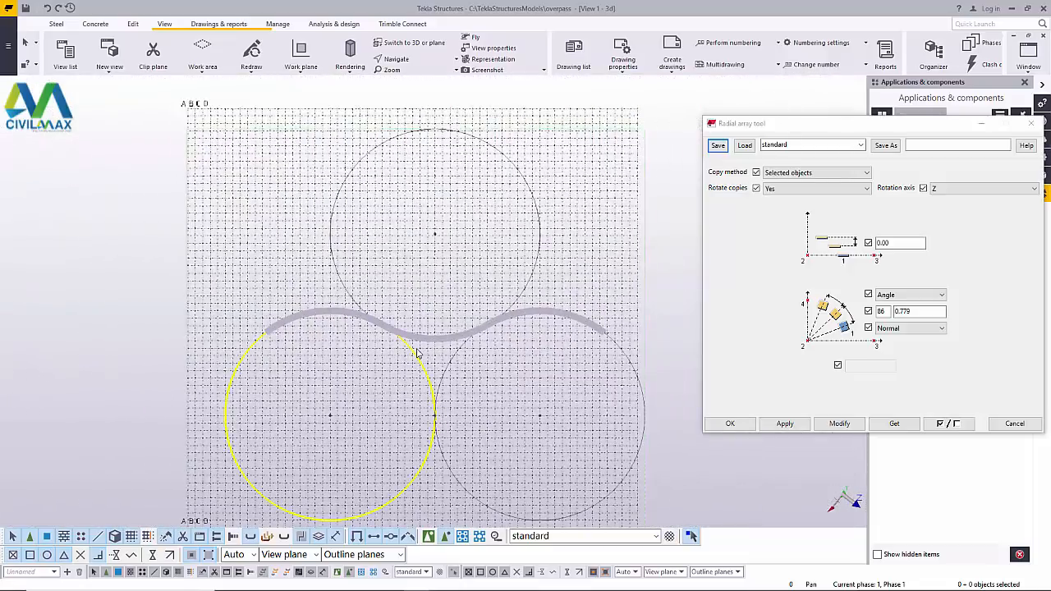
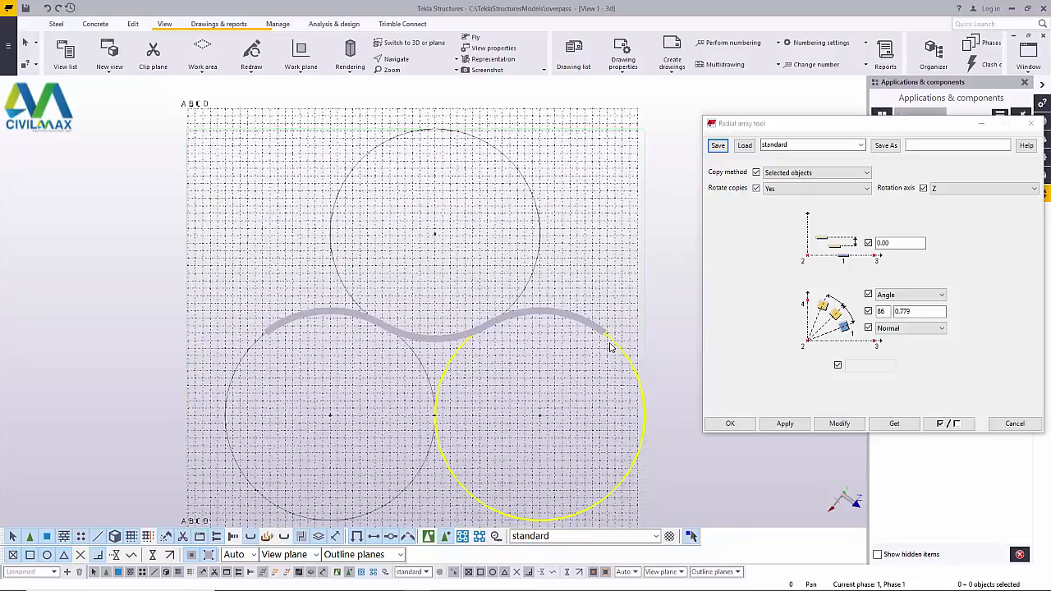
pyautogui.scroll(5, 572, 349)
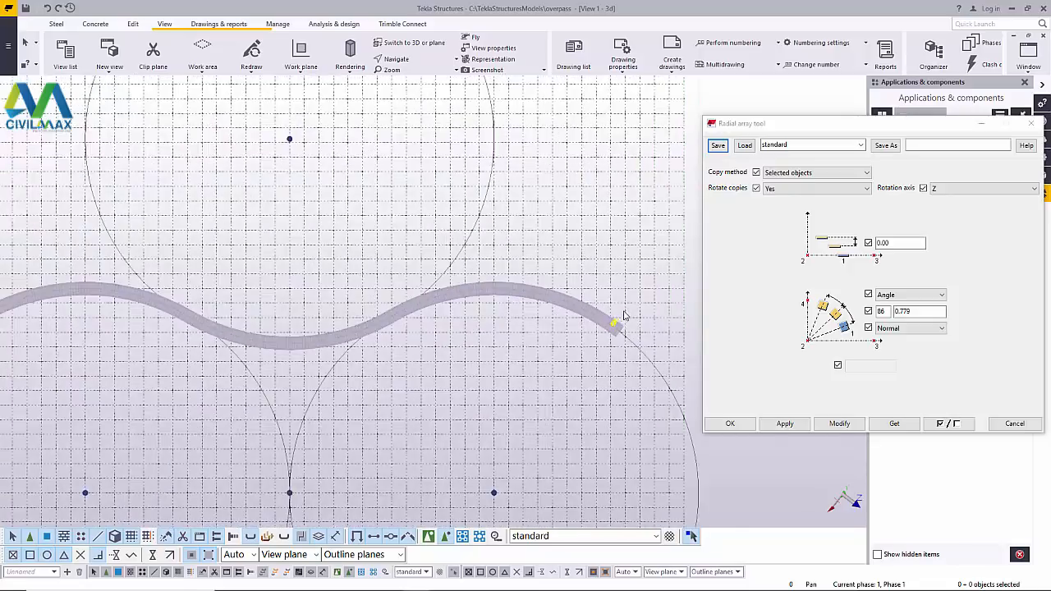
pyautogui.click(412, 45)
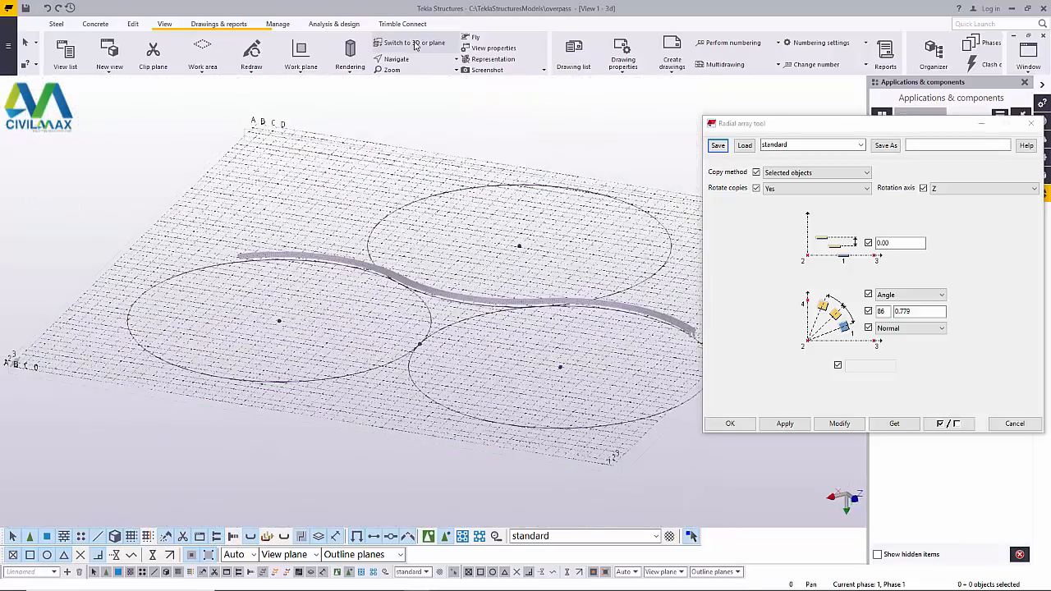
pyautogui.scroll(-4, 417, 379)
pyautogui.scroll(8, 417, 378)
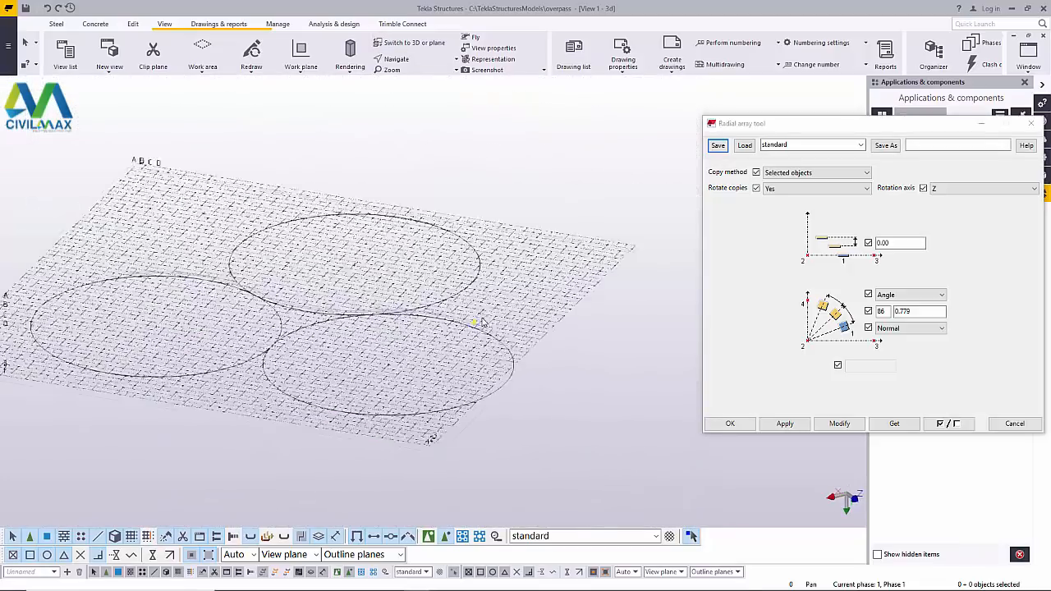
pyautogui.scroll(4, 553, 371)
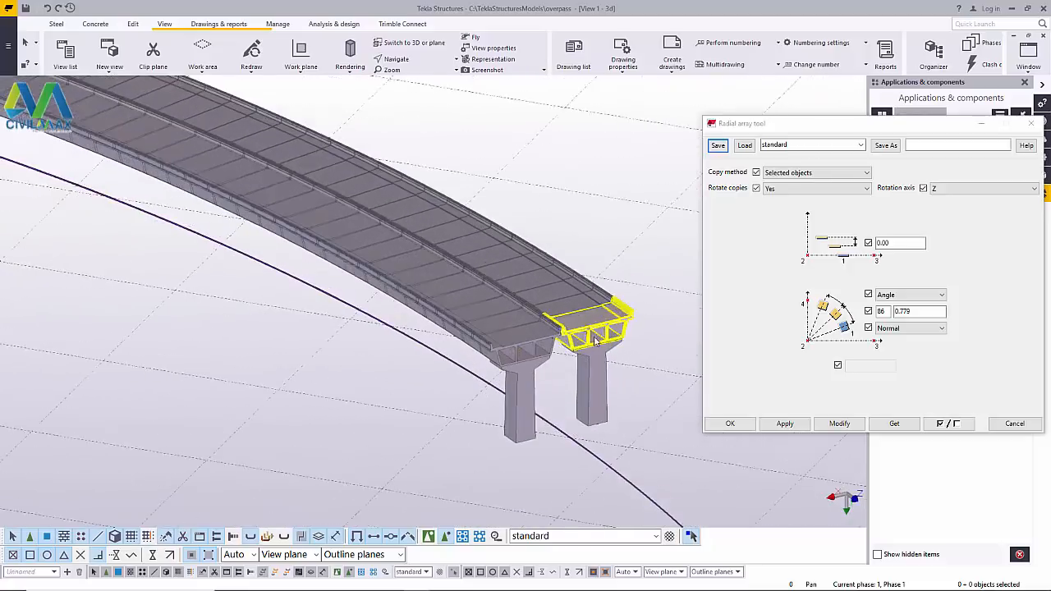
# - Close the radial array settings and inspect the starting end's box deck and two piers in 3D, rotating about a picked point
pyautogui.click(1029, 125)
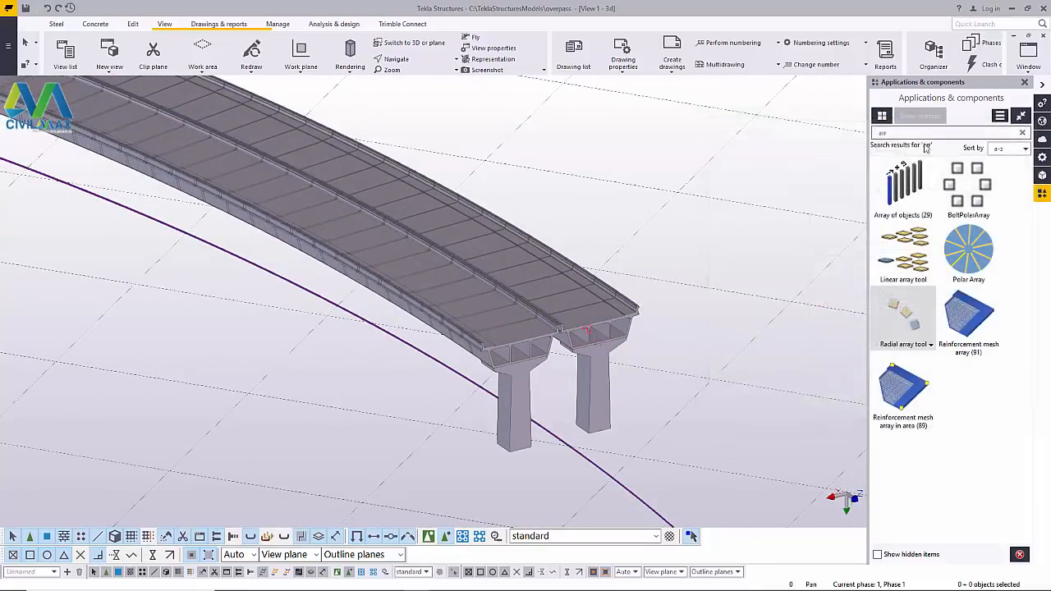
pyautogui.scroll(5, 565, 394)
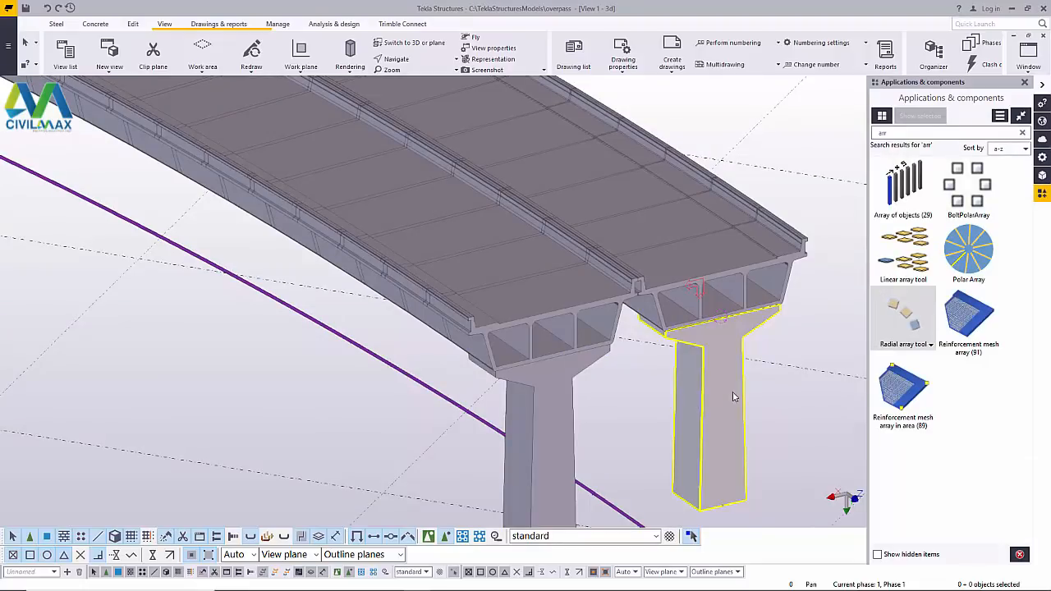
pyautogui.scroll(-3, 574, 413)
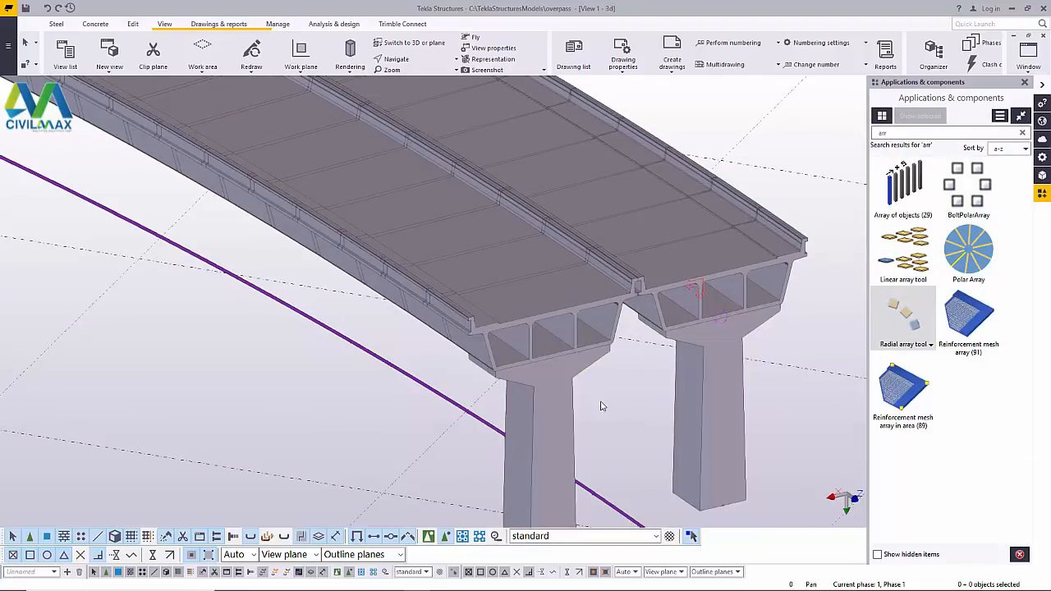
pyautogui.moveTo(429, 340); pyautogui.dragTo(429, 100, button='middle')
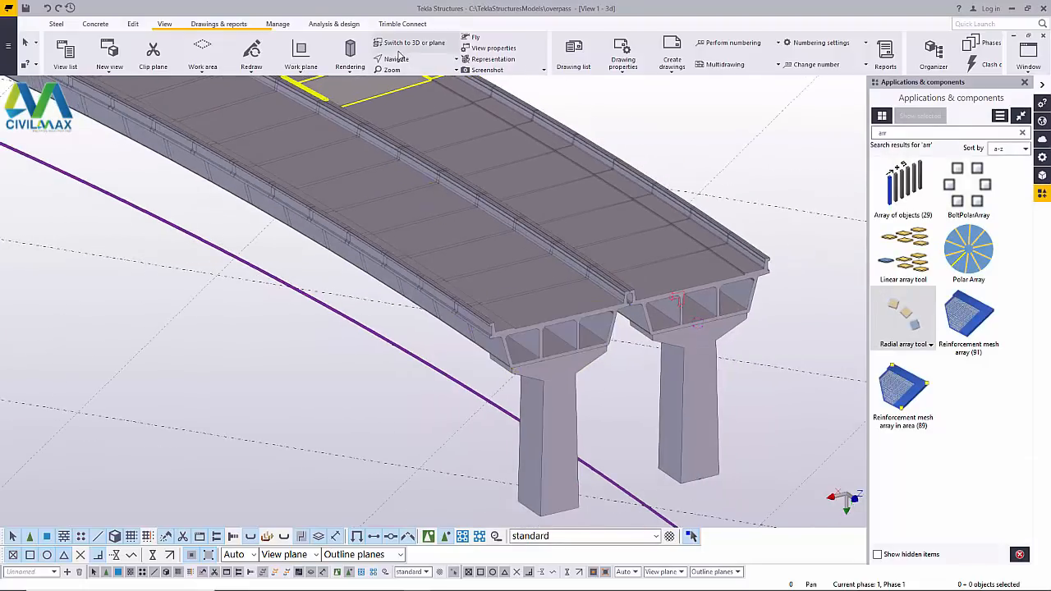
pyautogui.click(396, 59)
pyautogui.click(415, 72)
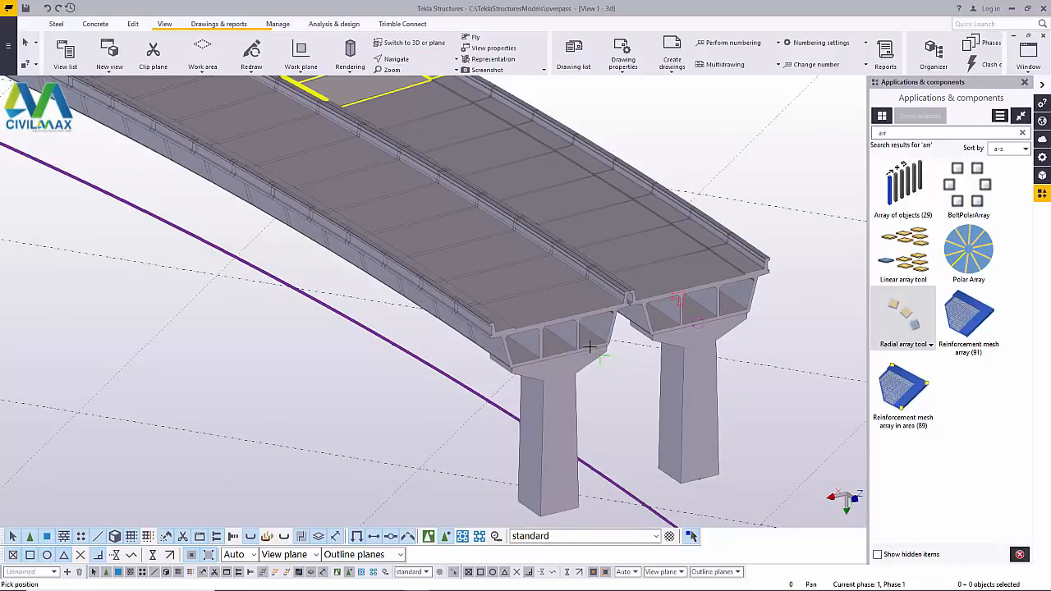
pyautogui.keyDown('ctrl'); pyautogui.moveTo(580, 329); pyautogui.dragTo(619, 359, button='middle'); pyautogui.keyUp('ctrl')
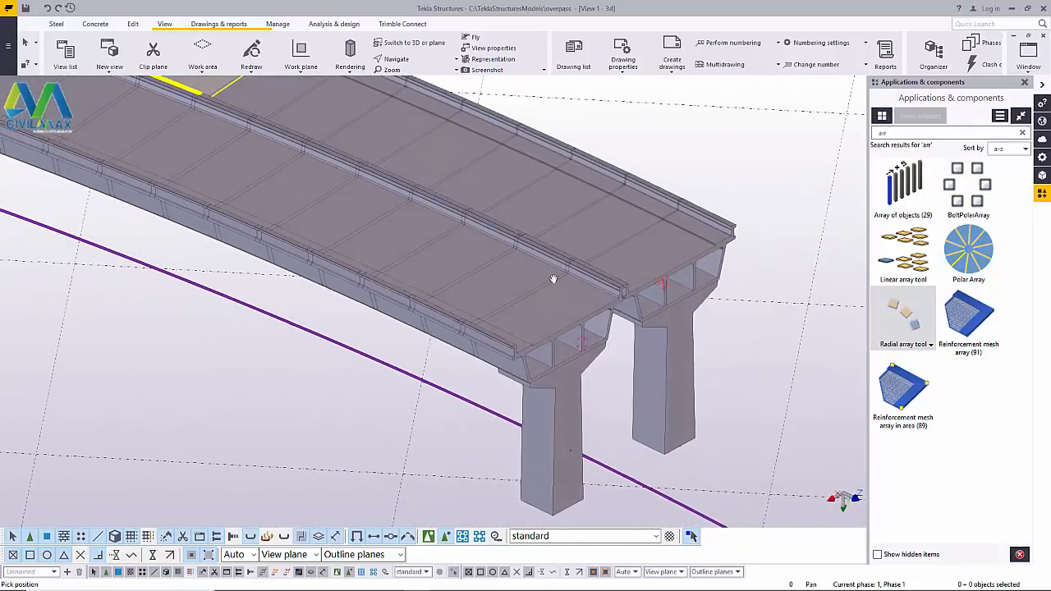
pyautogui.scroll(-3, 619, 298)
pyautogui.scroll(1, 368, 163)
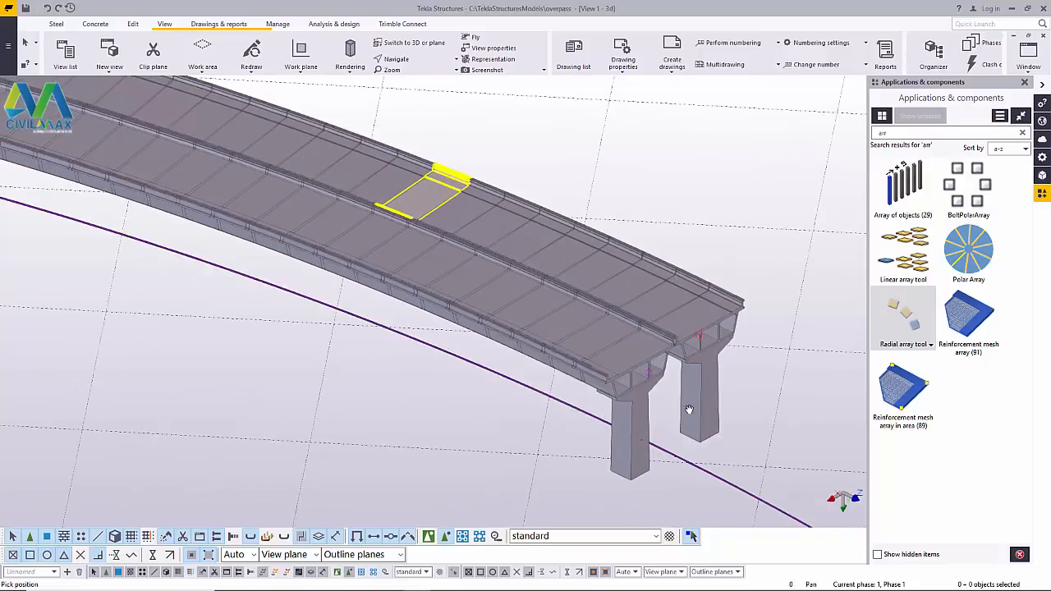
pyautogui.scroll(2, 692, 384)
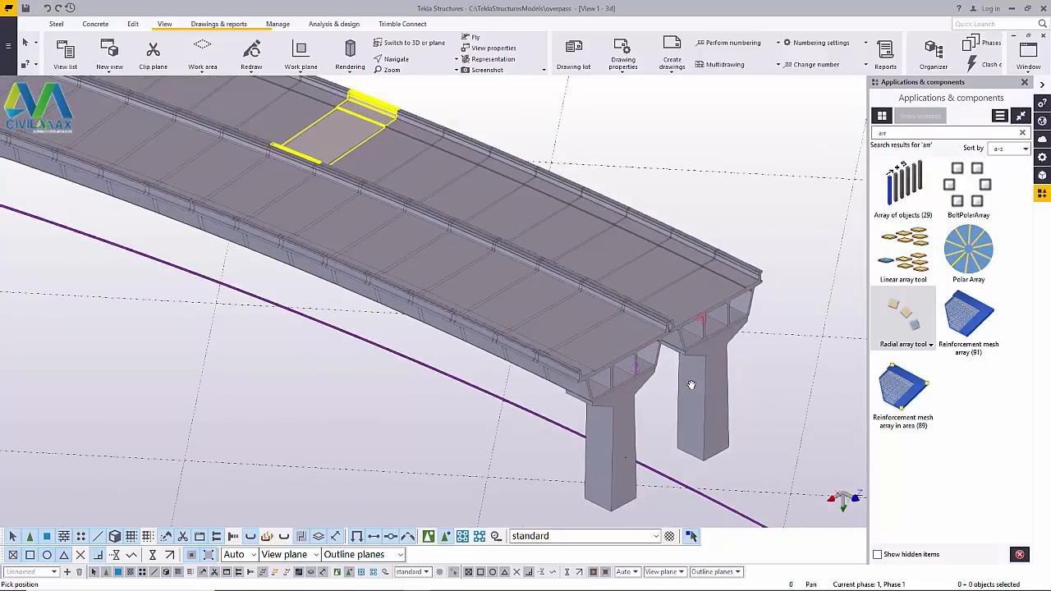
pyautogui.scroll(4, 695, 385)
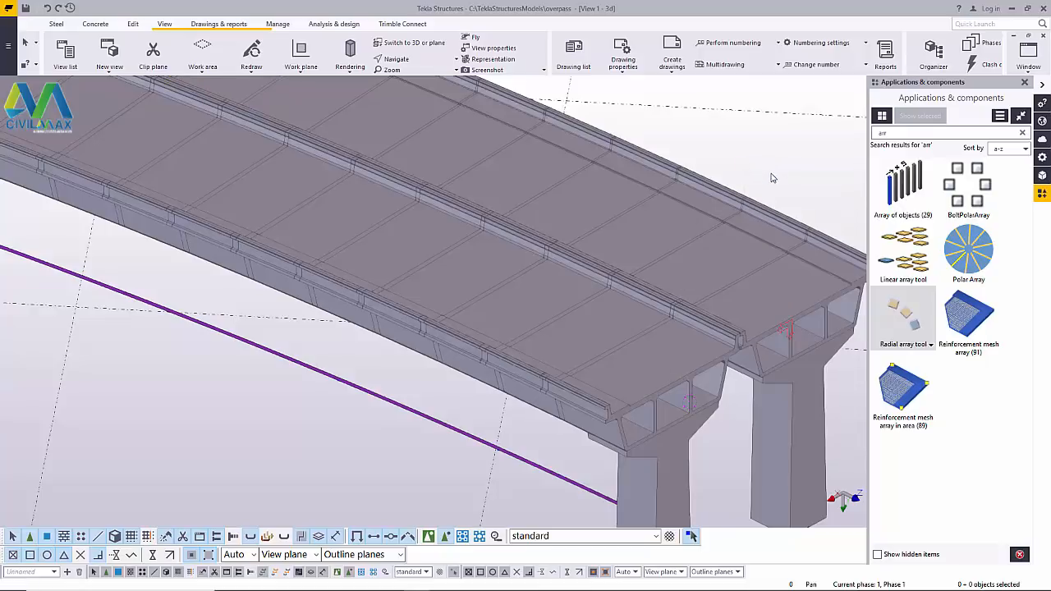
pyautogui.scroll(-2, 747, 189)
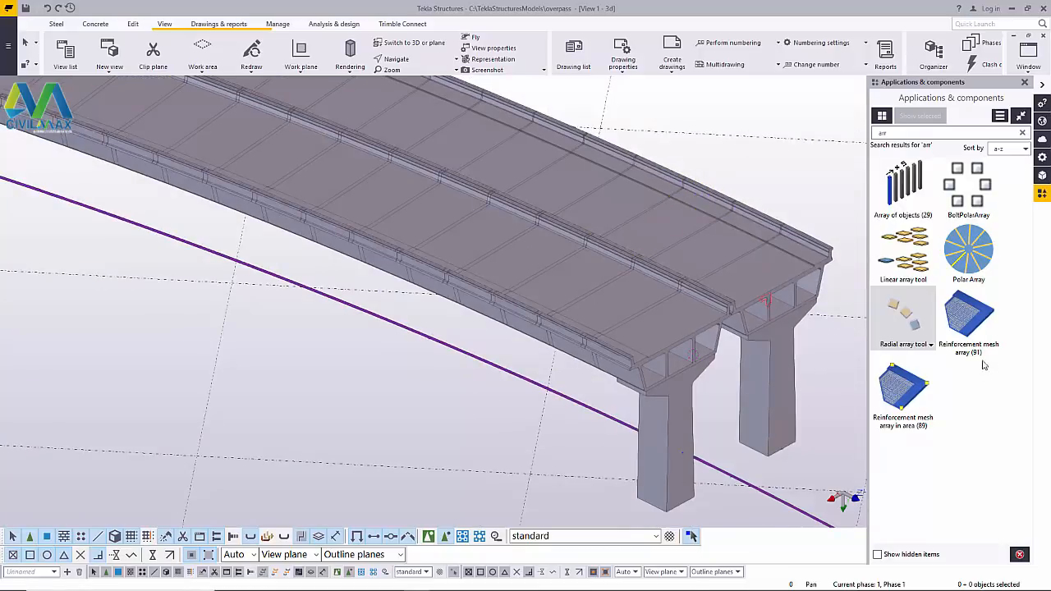
# - Radially array the starting end's two piers 86 times at 0.779° about the lower-right circle's centre, using horizontal and vertical axes
pyautogui.doubleClick(904, 319)
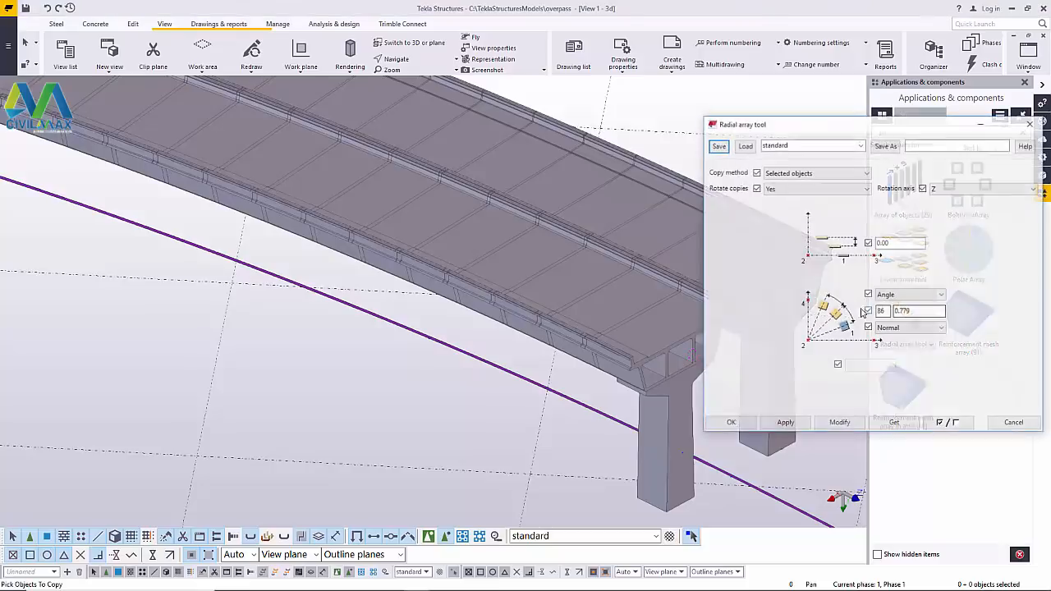
pyautogui.scroll(-3, 410, 446)
pyautogui.scroll(2, 578, 417)
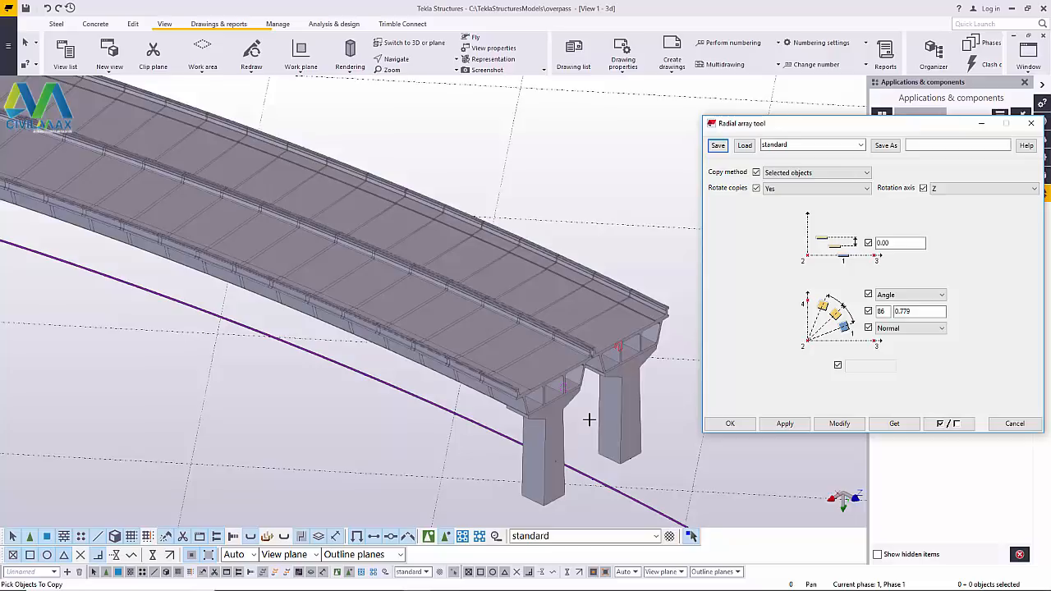
pyautogui.click(630, 425)
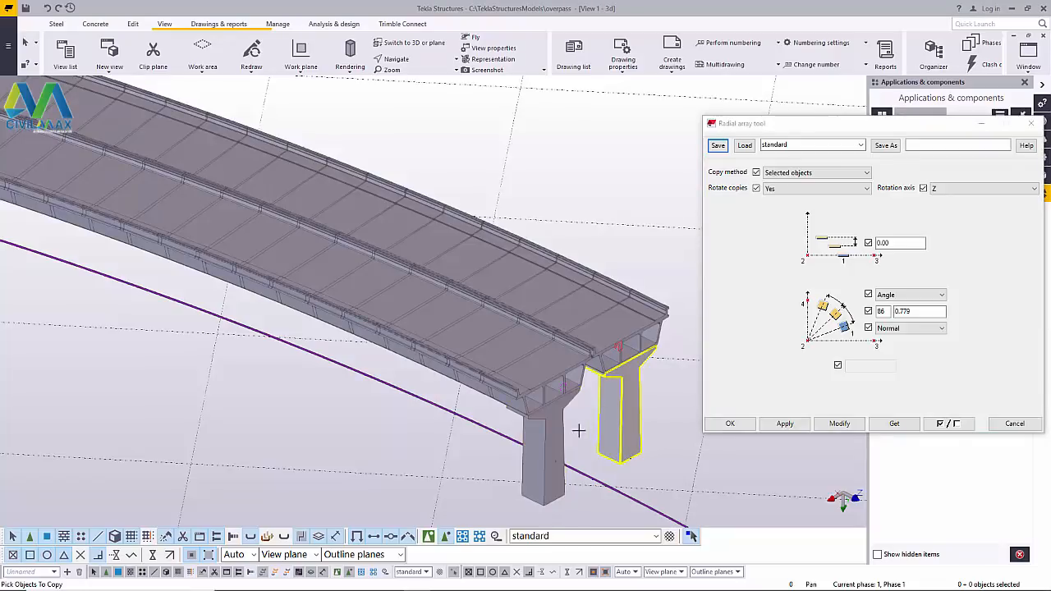
pyautogui.click(557, 444)
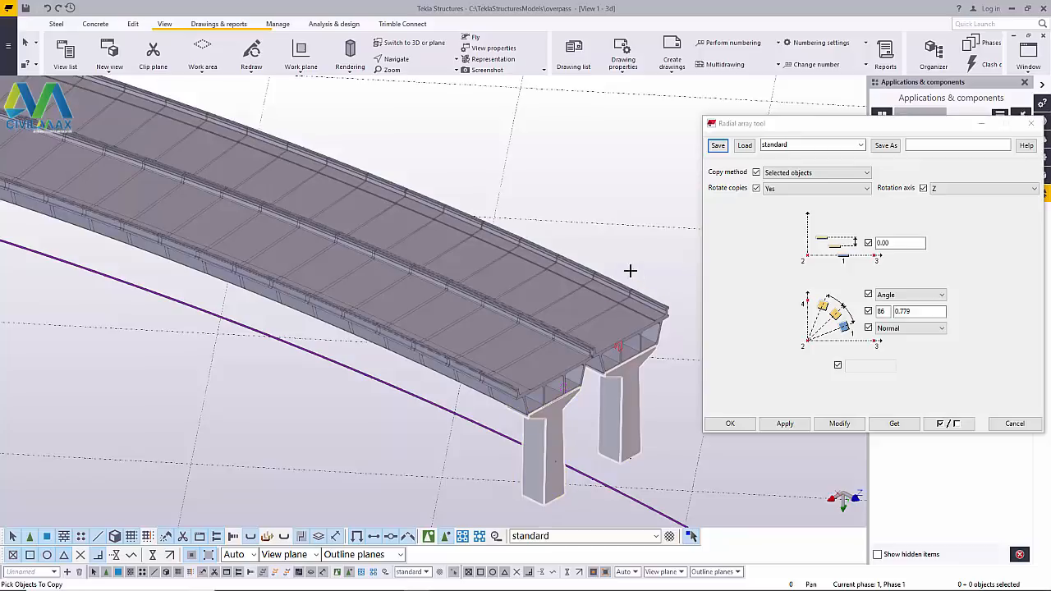
pyautogui.middleClick(578, 155)
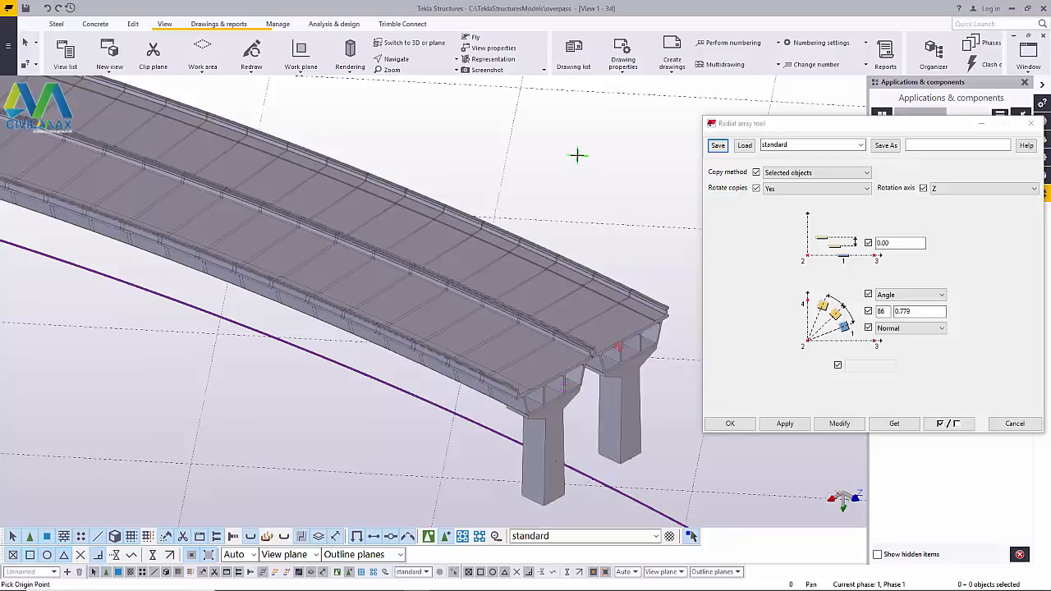
pyautogui.click(418, 45)
pyautogui.scroll(5, 562, 366)
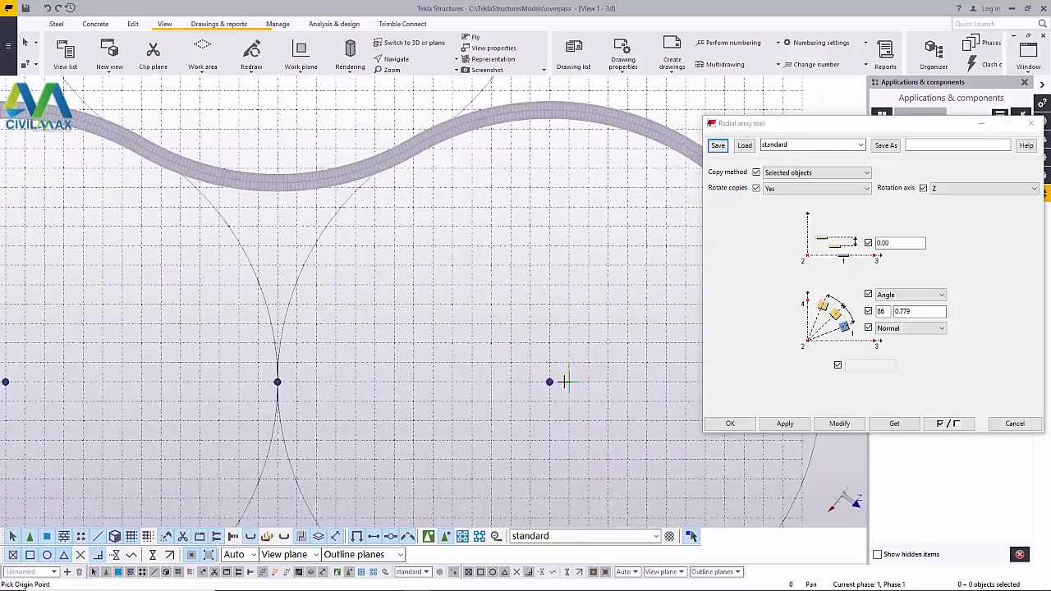
pyautogui.scroll(8, 564, 381)
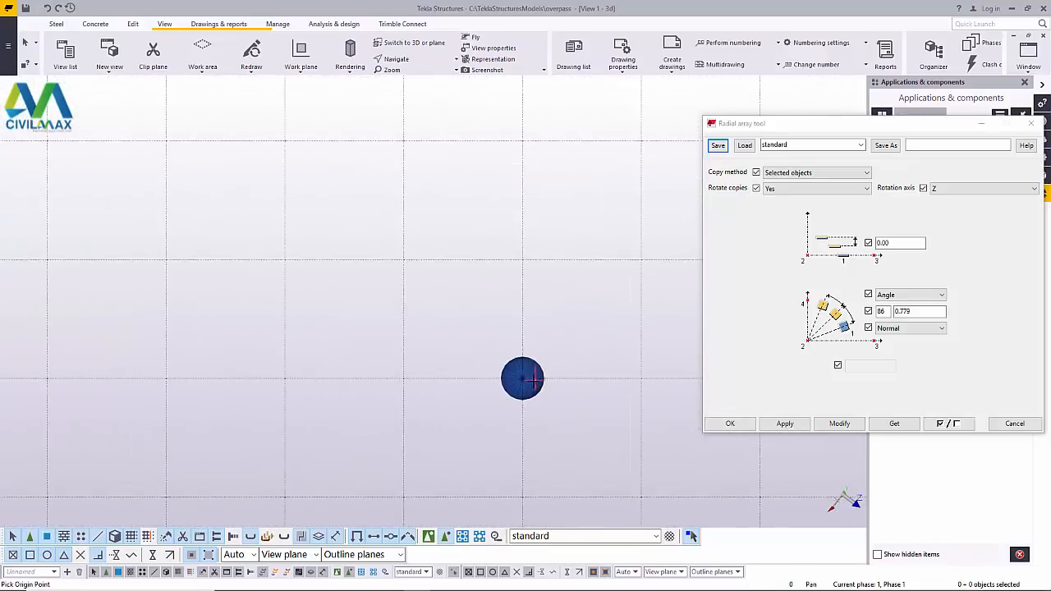
pyautogui.scroll(10, 534, 378)
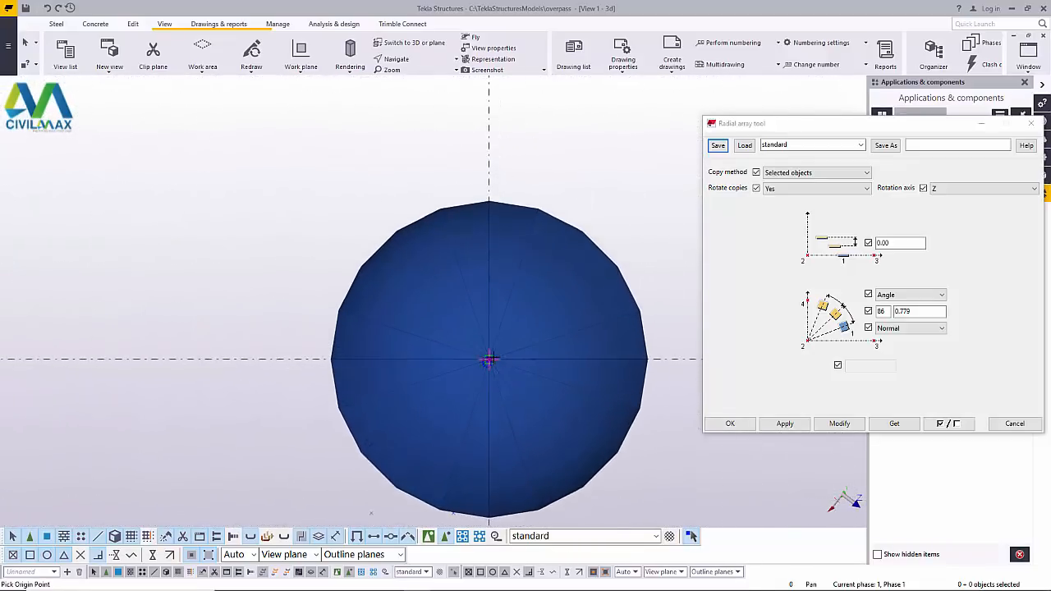
pyautogui.click(489, 359)
pyautogui.click(548, 359)
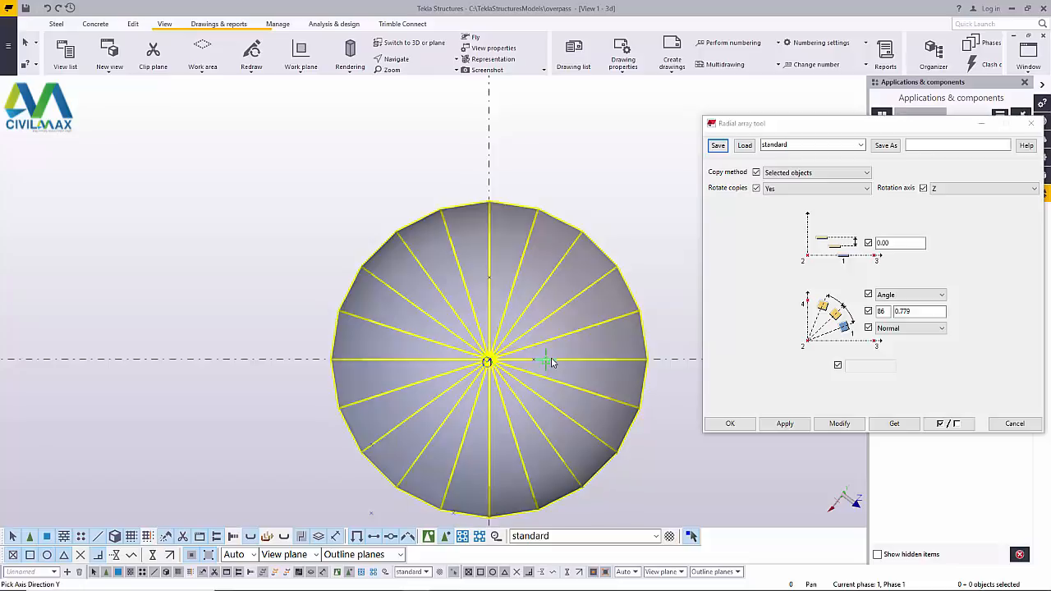
pyautogui.click(487, 276)
# - Examine the arrayed piers beneath the deck at the starting end in plan and 3D, rotating about a picked point
pyautogui.scroll(-10, 534, 398)
pyautogui.scroll(-5, 531, 398)
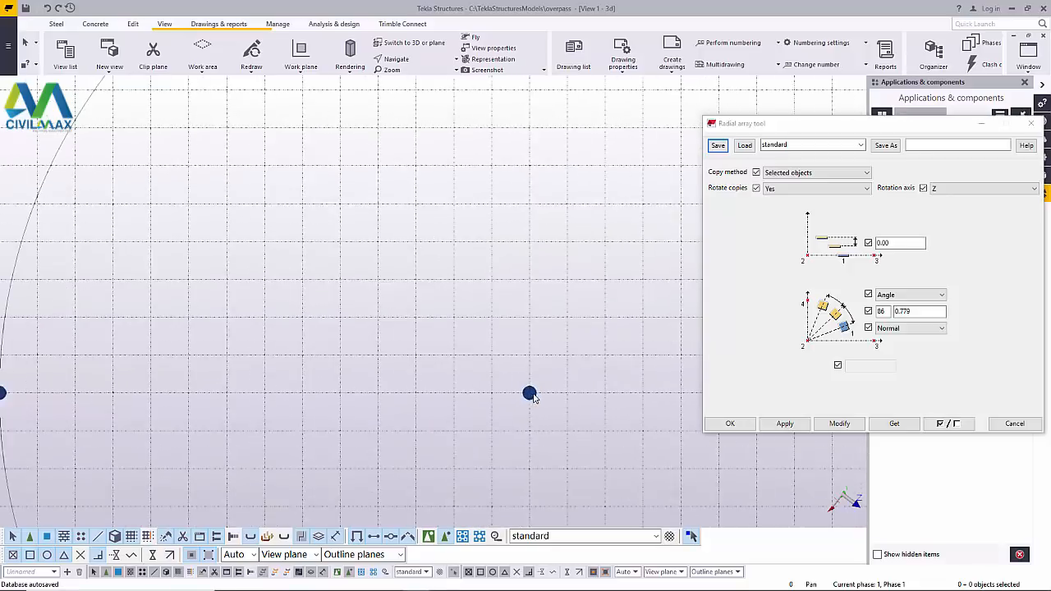
pyautogui.scroll(2, 633, 227)
pyautogui.scroll(2, 633, 227)
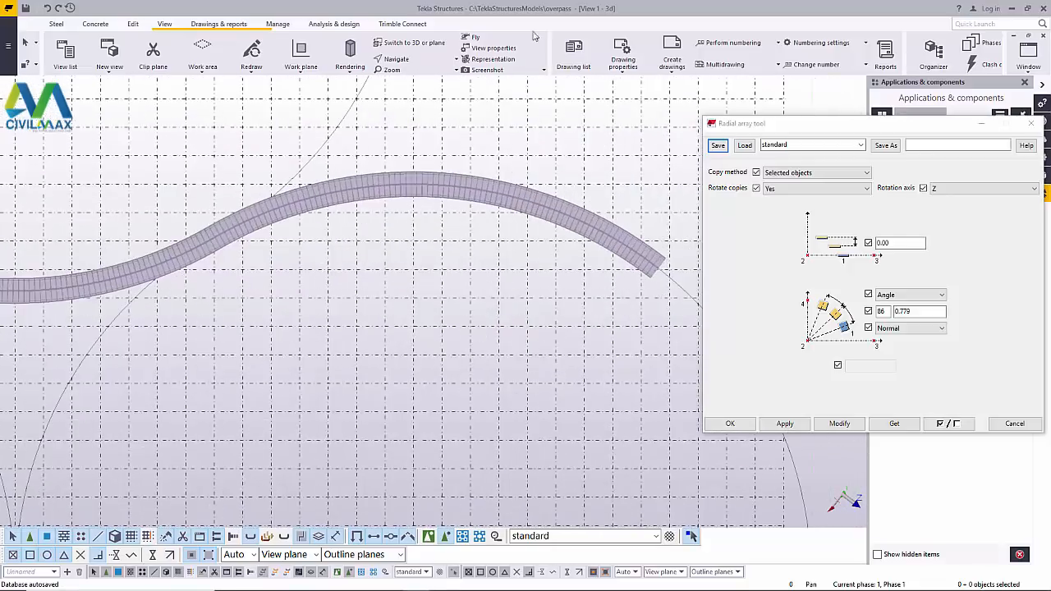
pyautogui.click(404, 49)
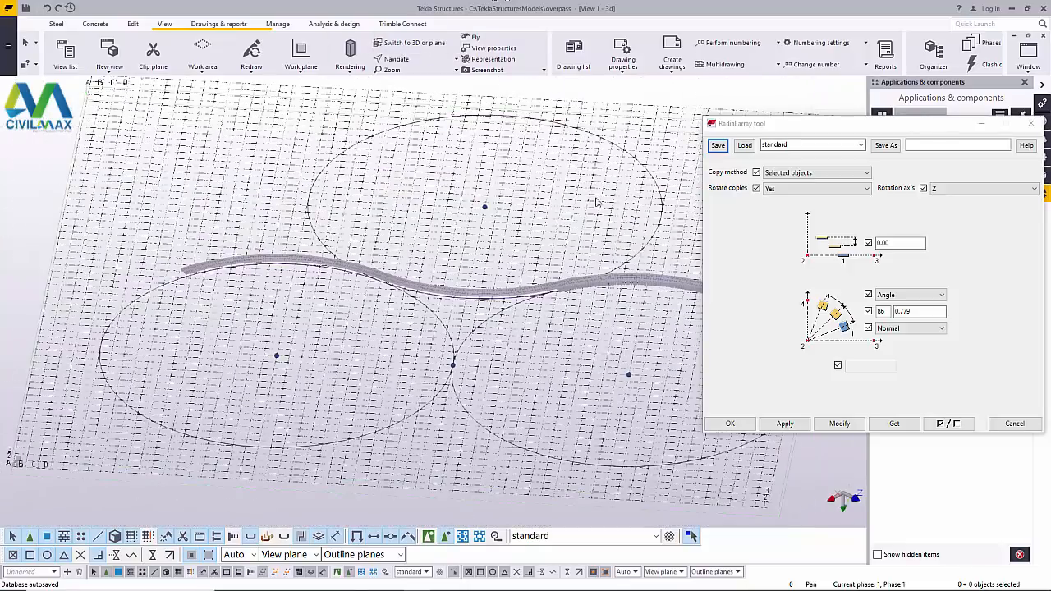
pyautogui.scroll(-2, 301, 437)
pyautogui.scroll(8, 646, 319)
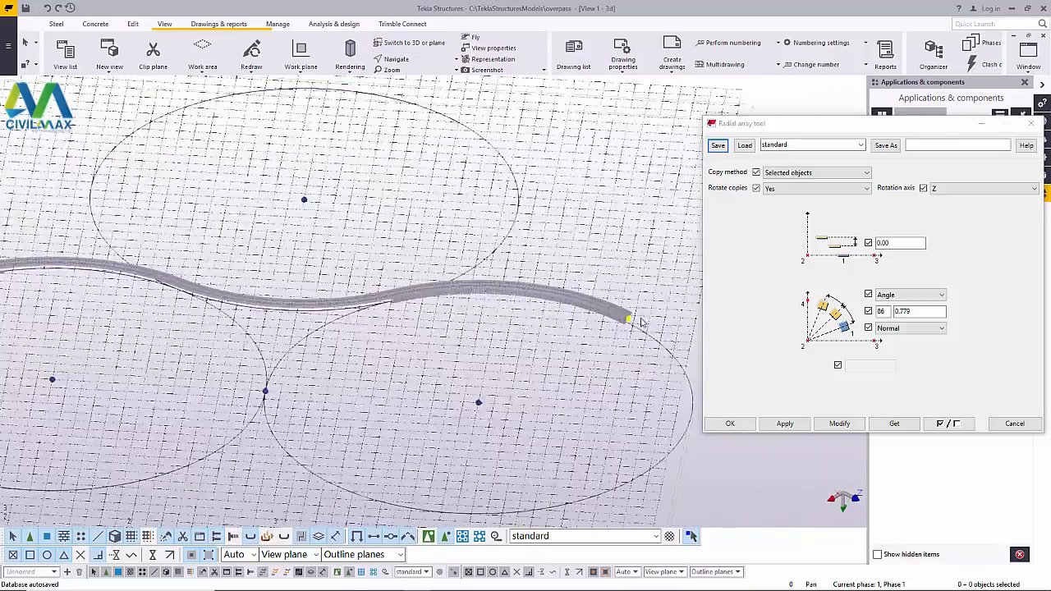
pyautogui.keyDown('ctrl'); pyautogui.moveTo(646, 319); pyautogui.dragTo(620, 321, button='middle'); pyautogui.keyUp('ctrl')
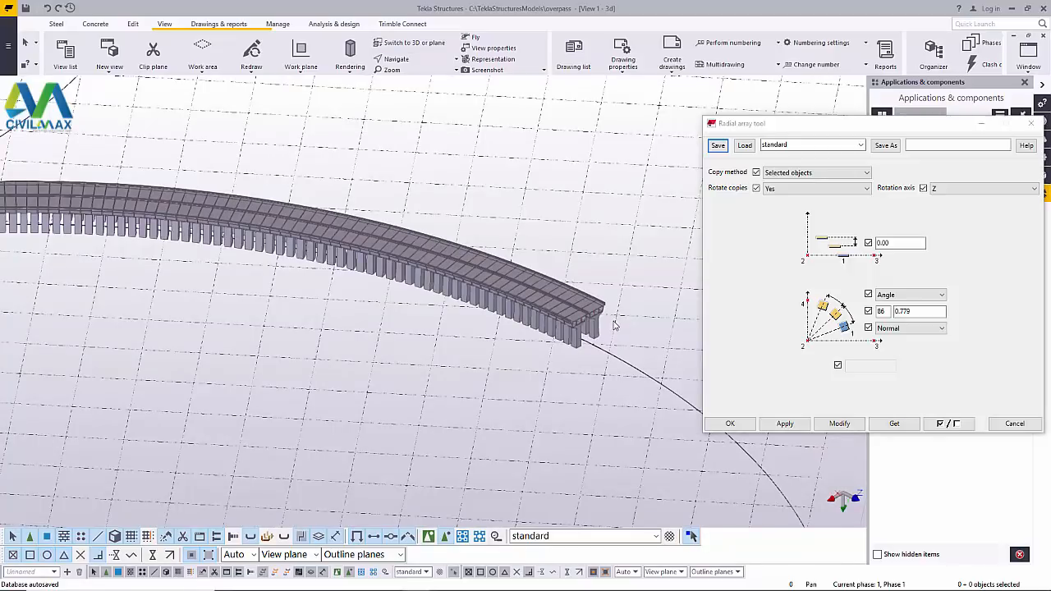
pyautogui.scroll(10, 614, 326)
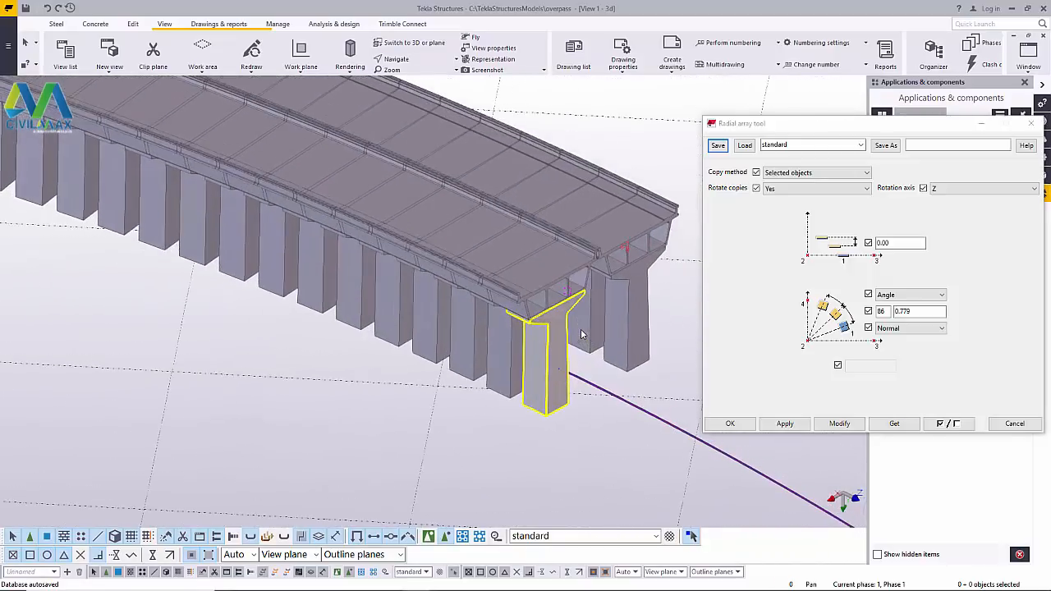
pyautogui.scroll(4, 581, 334)
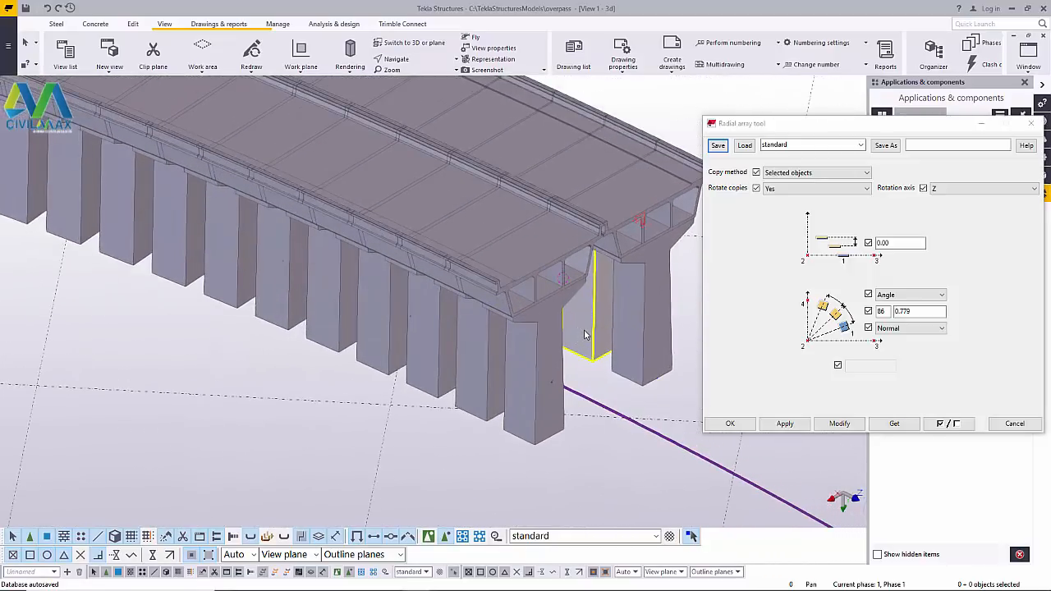
pyautogui.click(417, 60)
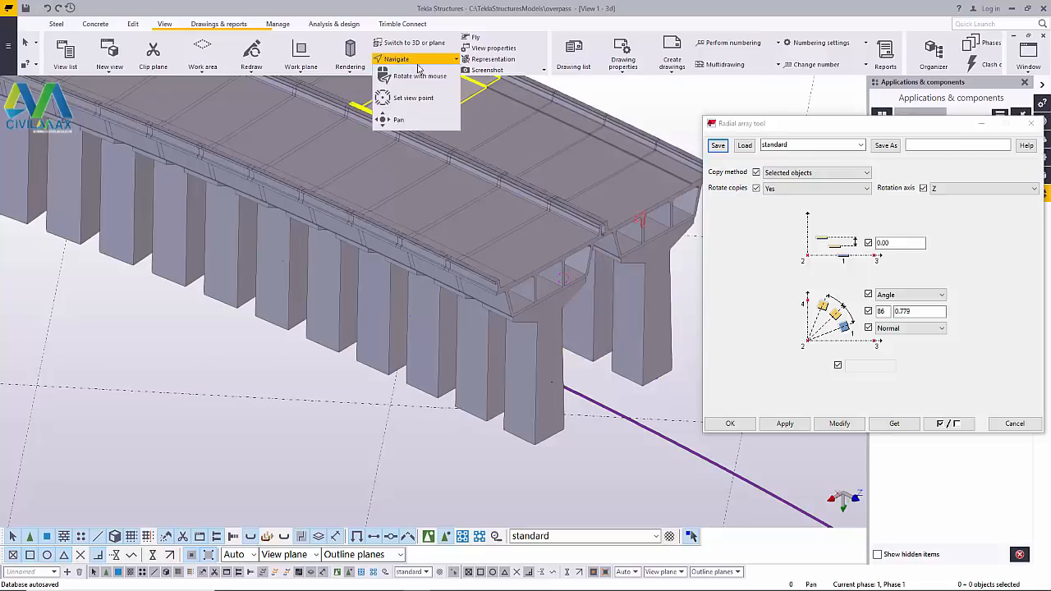
pyautogui.click(413, 79)
pyautogui.moveTo(533, 271); pyautogui.dragTo(526, 199)
pyautogui.scroll(4, 525, 199)
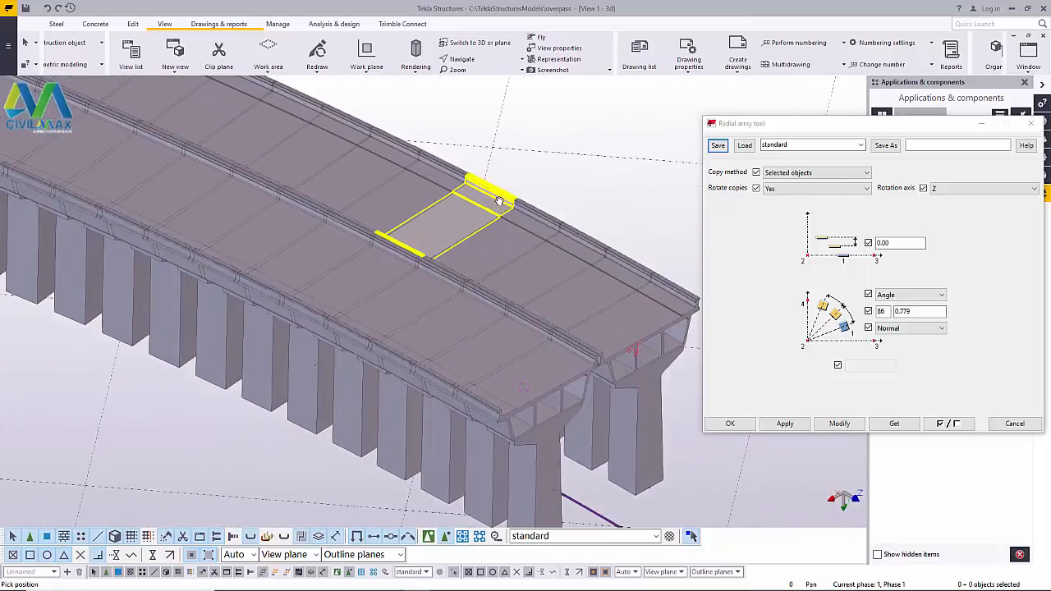
pyautogui.rightClick(570, 166)
pyautogui.click(604, 172)
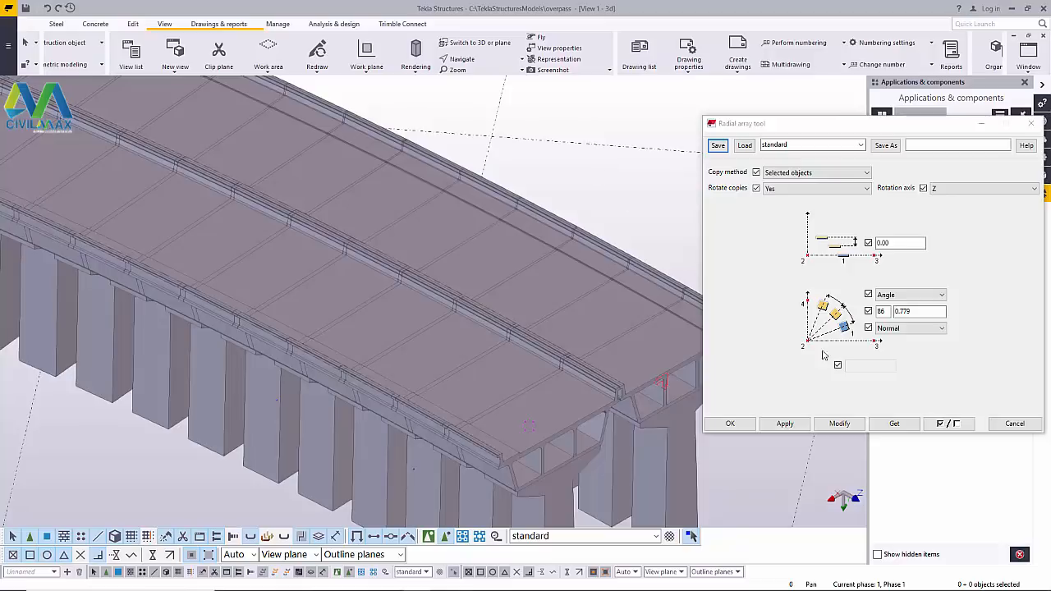
# - Modify the piers' radial array to 17 copies at a 4° spacing
pyautogui.click(386, 476)
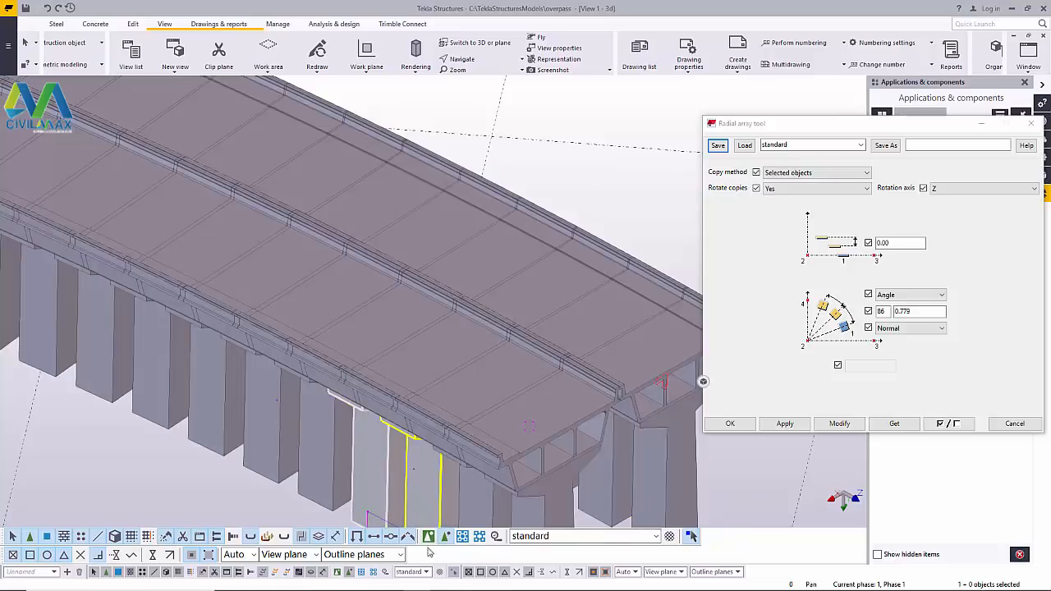
pyautogui.click(606, 177)
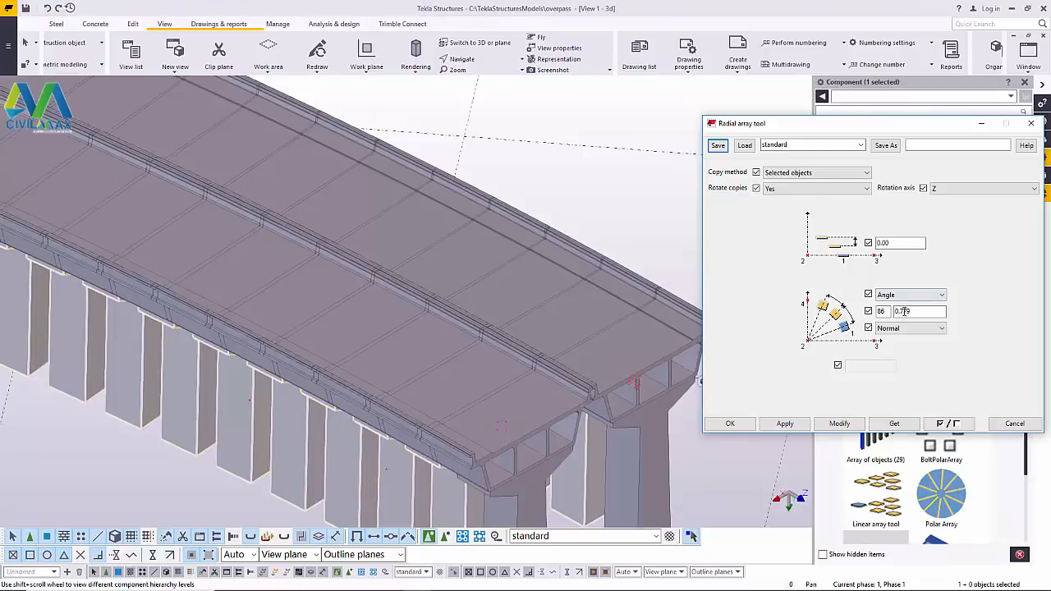
pyautogui.click(912, 311)
pyautogui.doubleClick(881, 311)
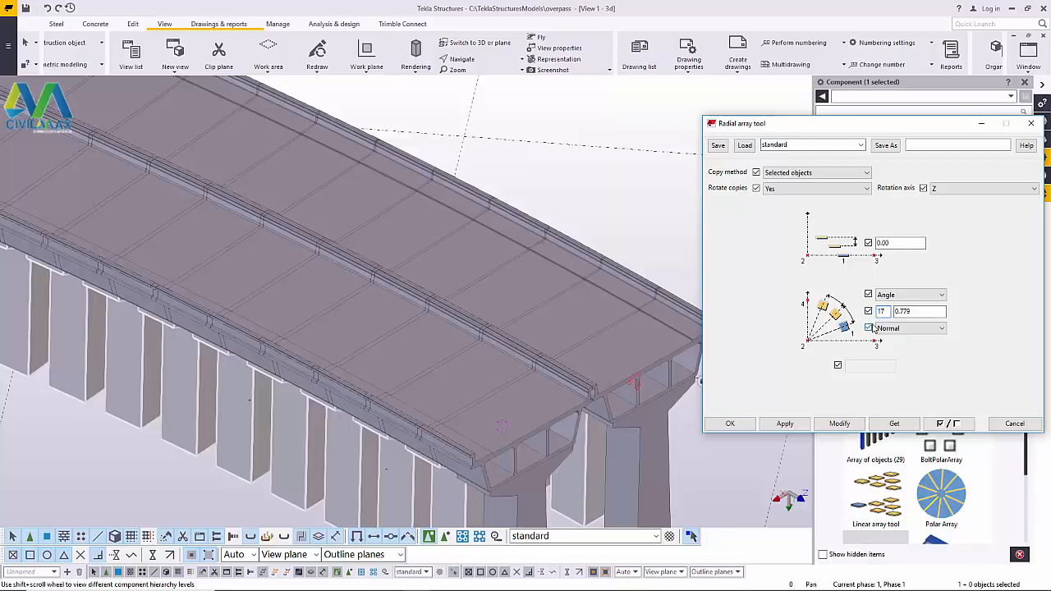
pyautogui.doubleClick(899, 311)
pyautogui.write('4')
pyautogui.click(831, 427)
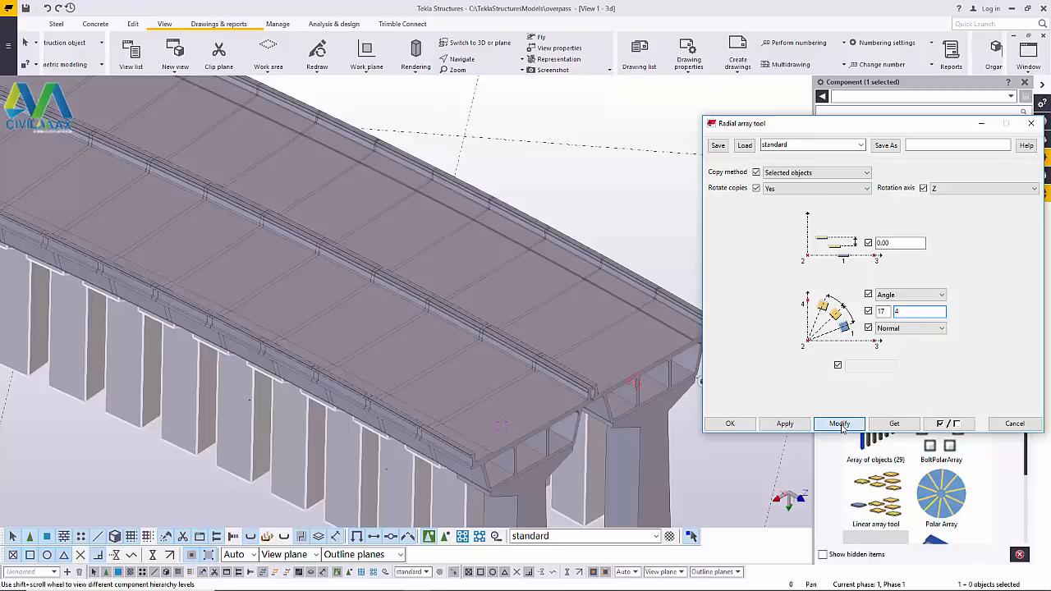
pyautogui.click(729, 424)
# - Examine the pier spacing along the first arc, from the starting end to the tangent point with the middle circle
pyautogui.scroll(-10, 702, 380)
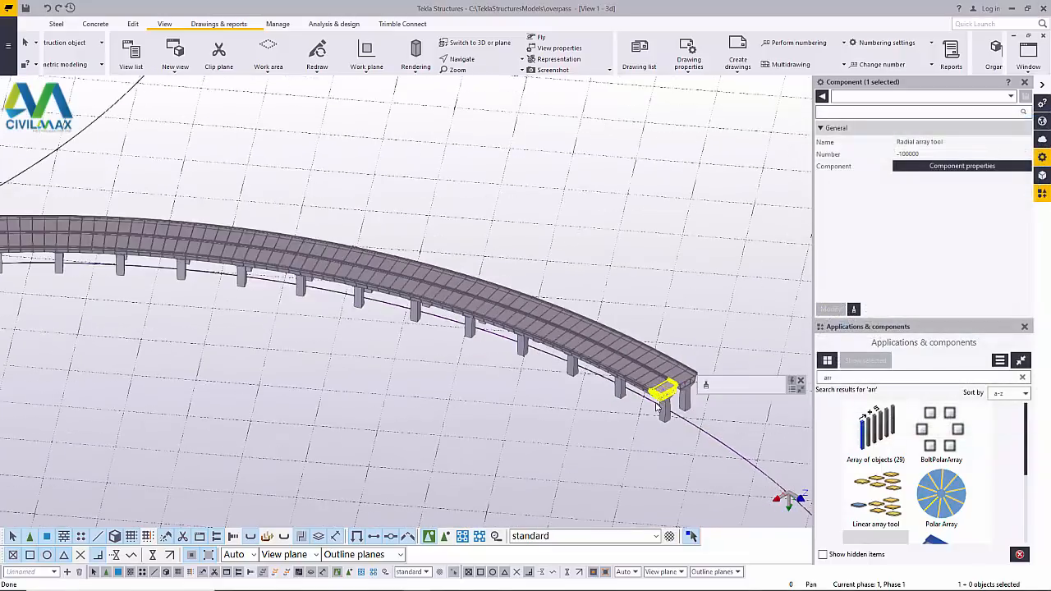
pyautogui.scroll(2, 666, 424)
pyautogui.scroll(-5, 686, 433)
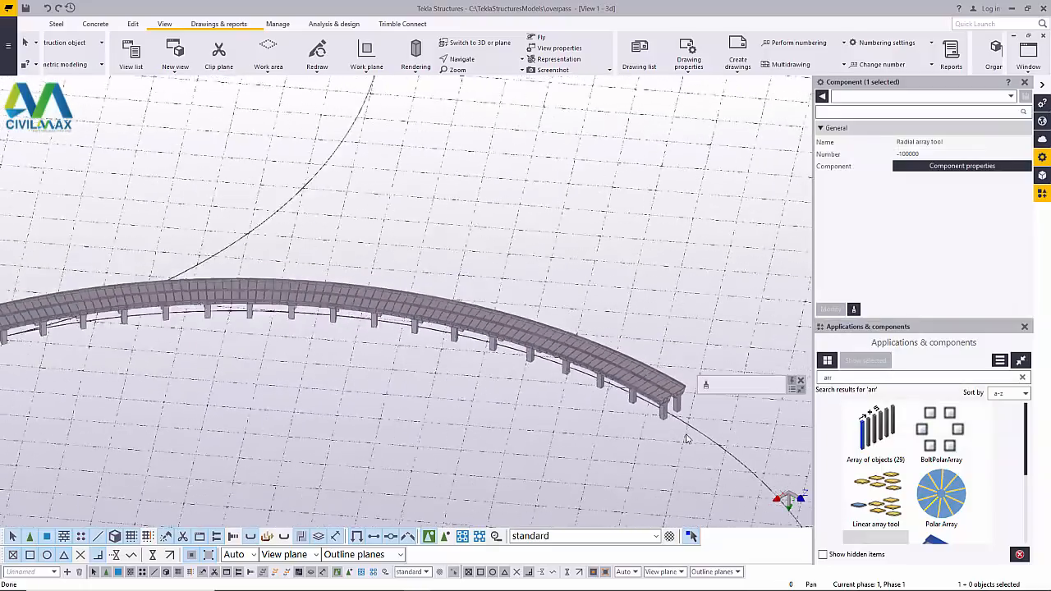
pyautogui.scroll(-2, 696, 433)
pyautogui.scroll(3, 391, 389)
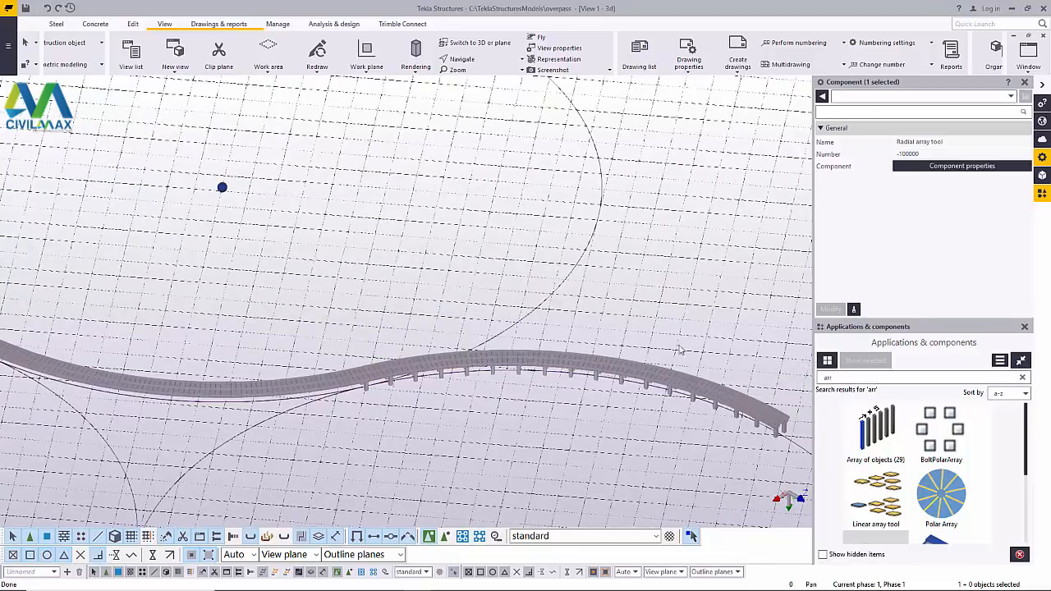
pyautogui.scroll(2, 370, 396)
pyautogui.scroll(5, 369, 397)
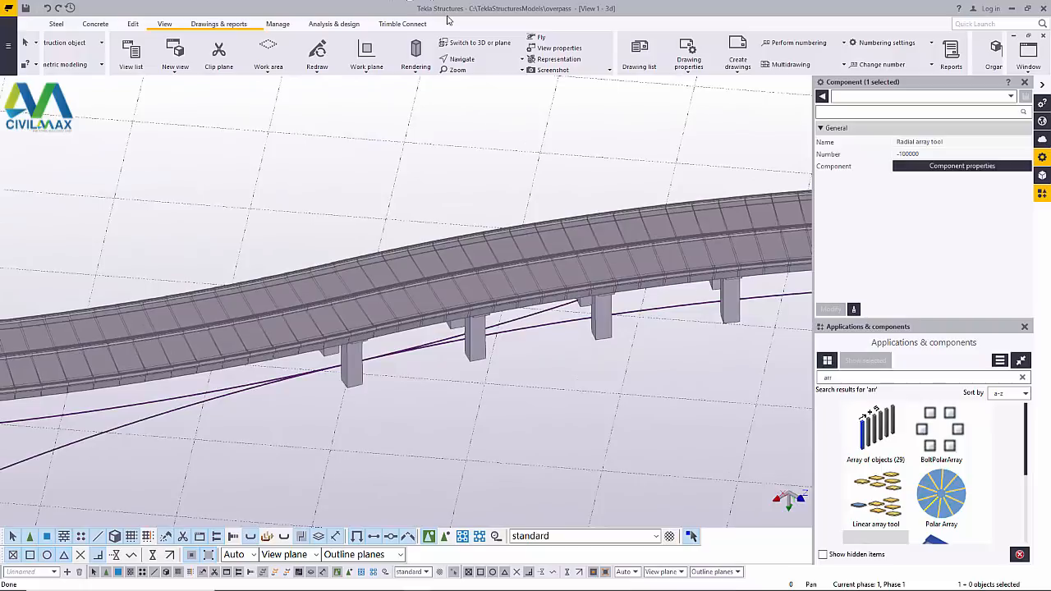
# - Inspect the piers and deck underside around the first tangent point from several 3D angles, rotating about a picked point
pyautogui.click(482, 75)
pyautogui.moveTo(361, 355); pyautogui.dragTo(347, 254)
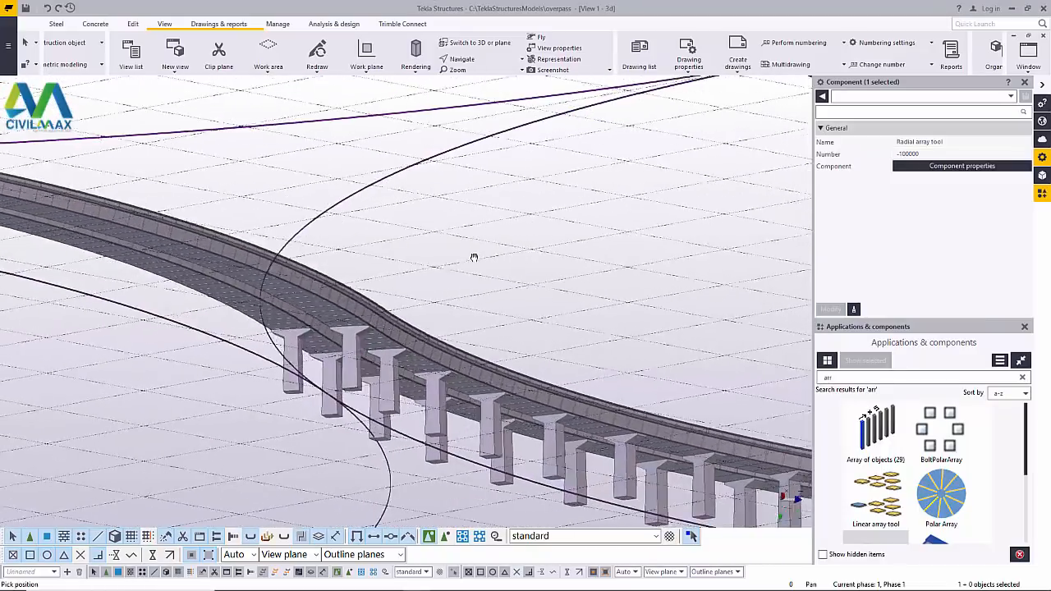
pyautogui.moveTo(474, 258); pyautogui.dragTo(468, 244)
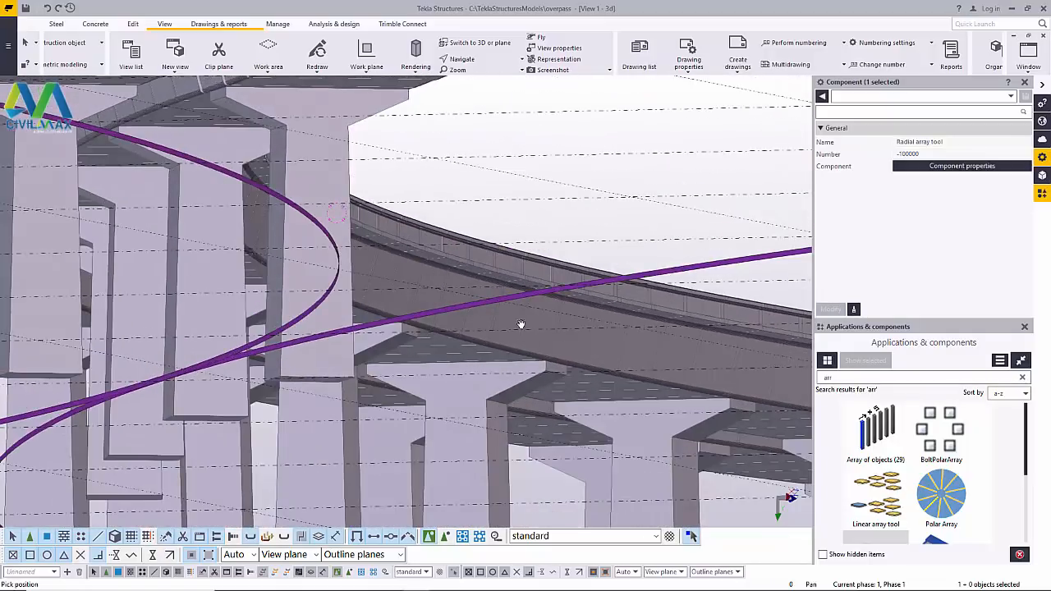
pyautogui.keyDown('ctrl'); pyautogui.moveTo(521, 325); pyautogui.dragTo(393, 285, button='middle'); pyautogui.keyUp('ctrl')
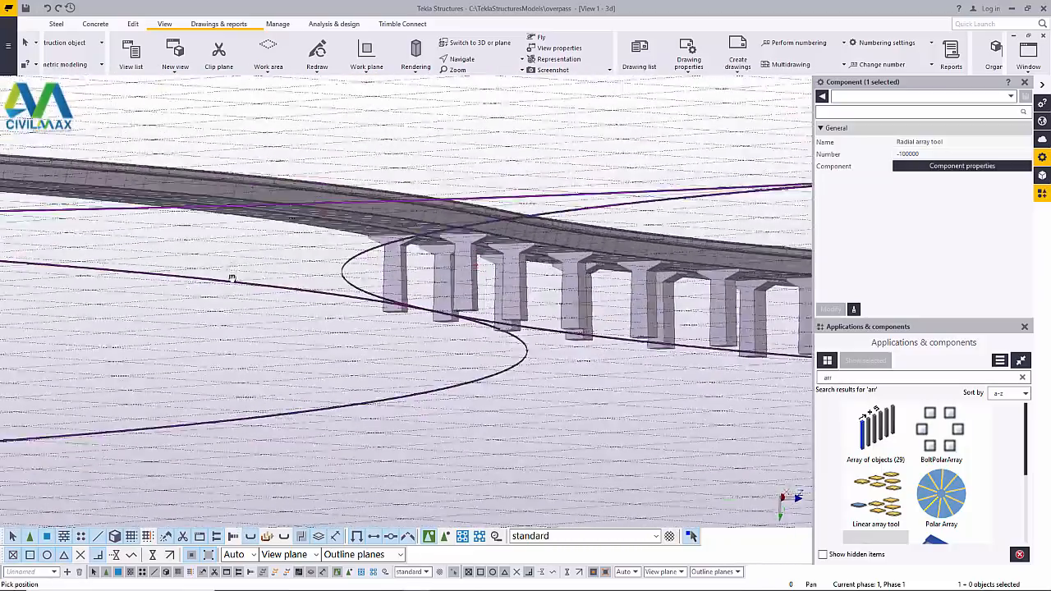
pyautogui.keyDown('ctrl'); pyautogui.moveTo(230, 284); pyautogui.dragTo(218, 304, button='middle'); pyautogui.keyUp('ctrl')
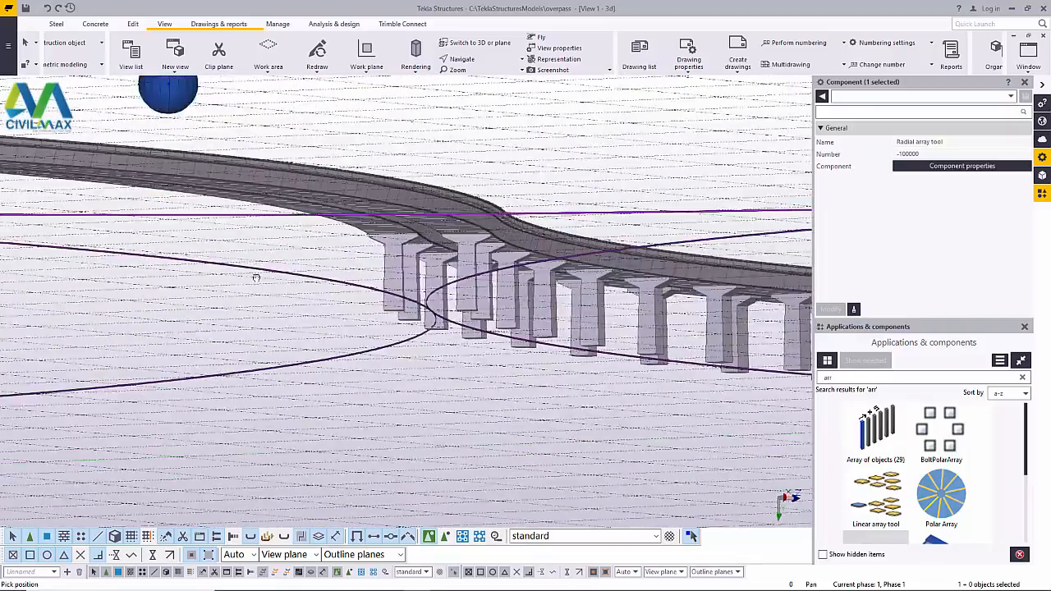
pyautogui.moveTo(257, 278); pyautogui.dragTo(13, 318, button='middle')
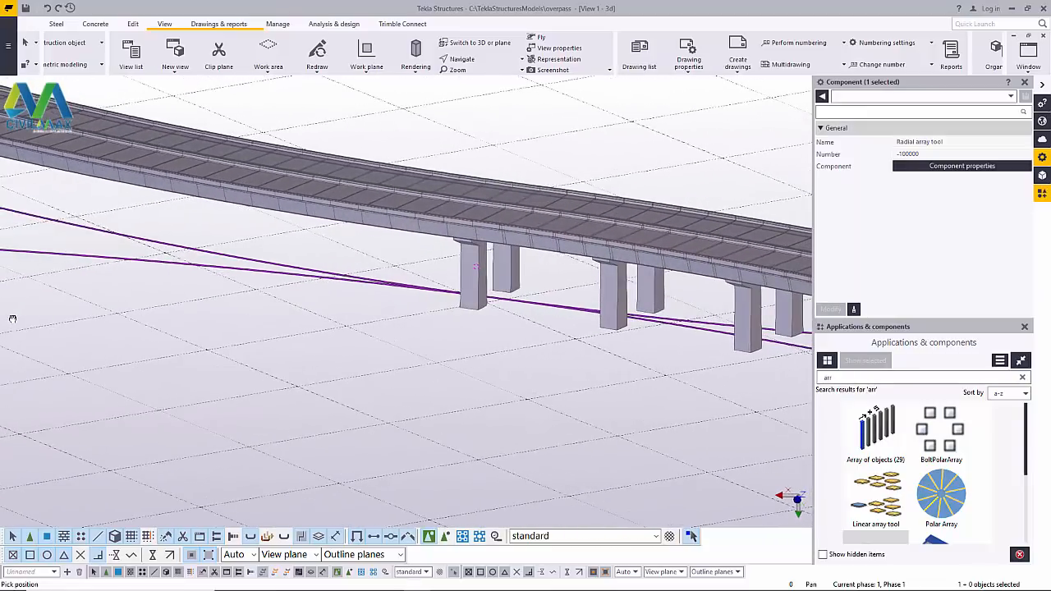
pyautogui.moveTo(10, 320); pyautogui.dragTo(442, 225, button='middle')
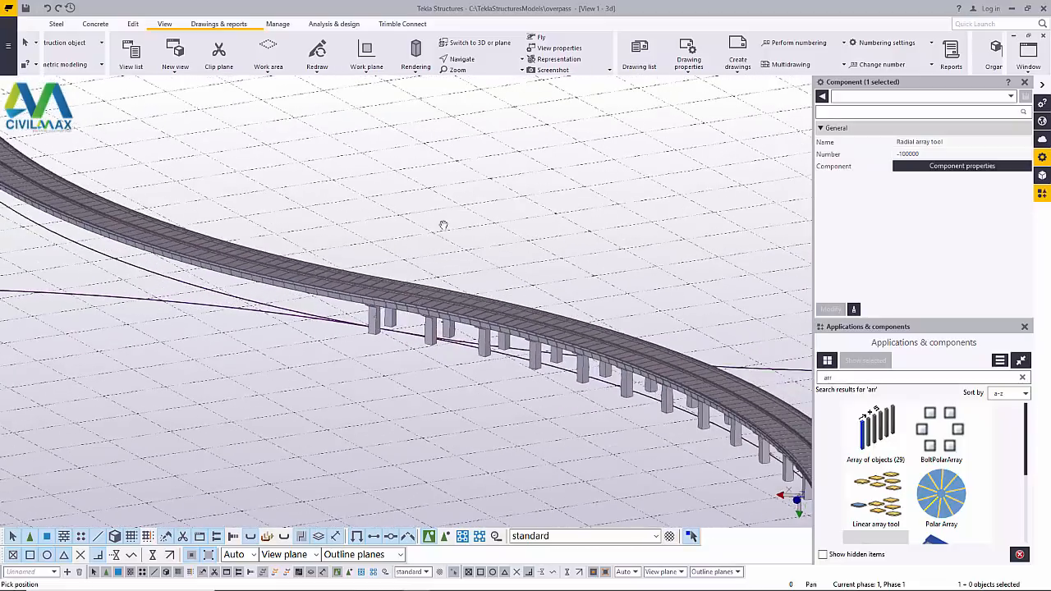
pyautogui.rightClick(441, 100)
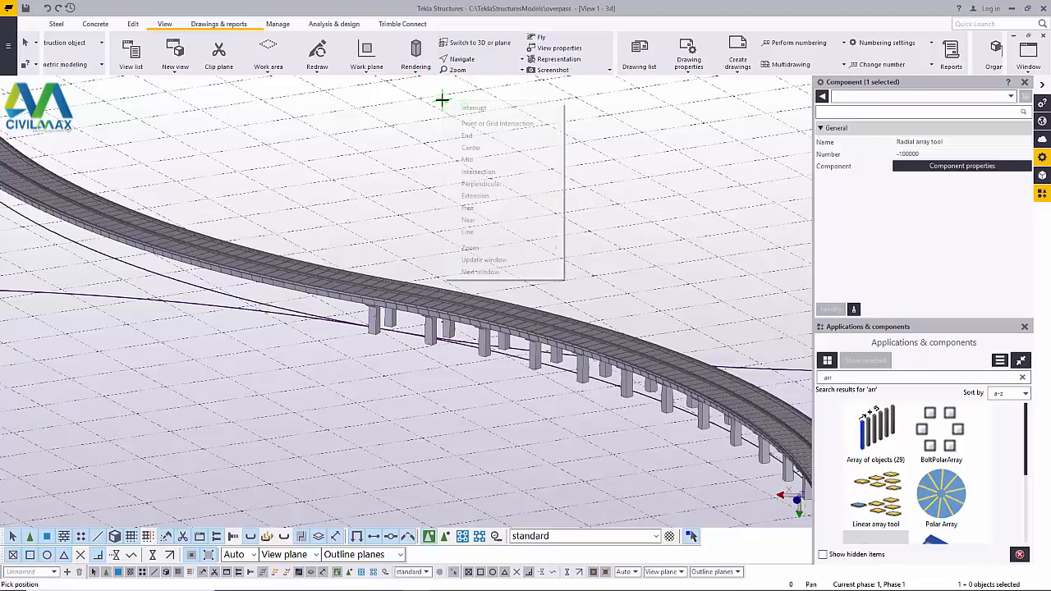
pyautogui.click(472, 108)
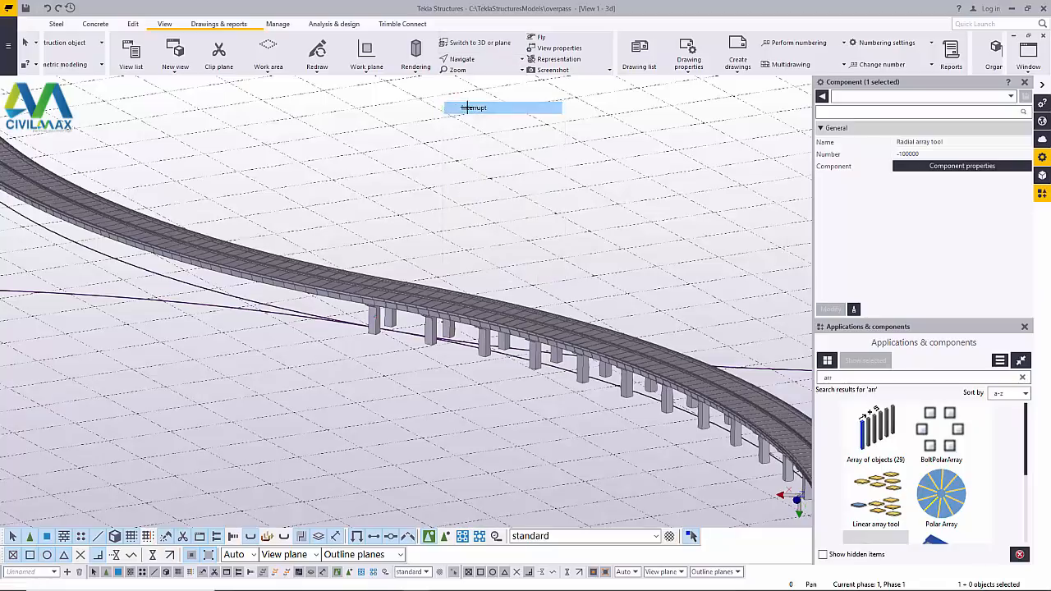
# - Start a radial array, allow picking objects inside components, and choose the last pier at the first tangent point as the object to copy
pyautogui.click(1024, 83)
pyautogui.doubleClick(907, 332)
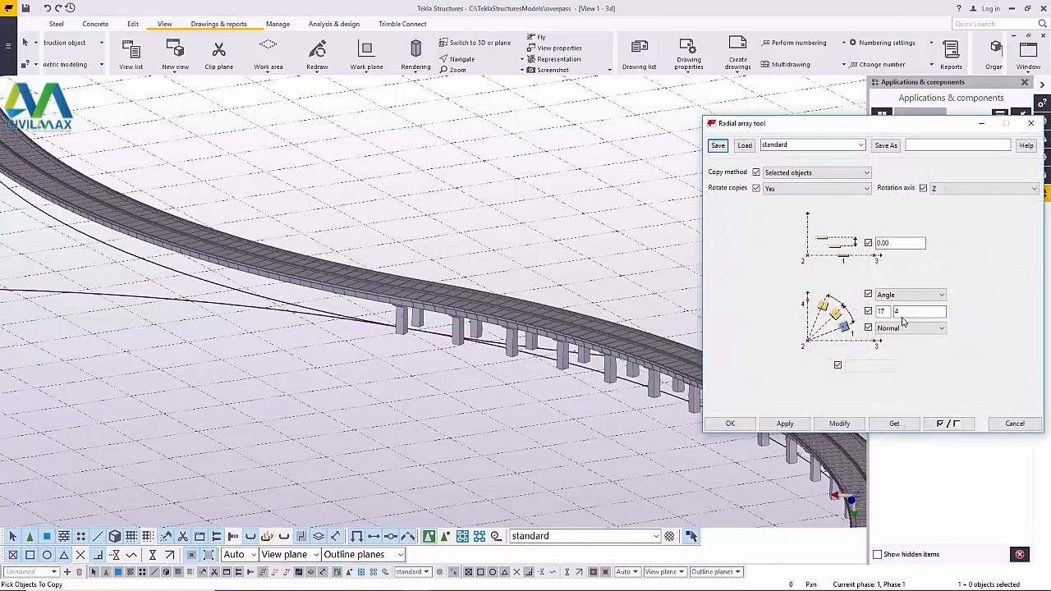
pyautogui.scroll(3, 395, 325)
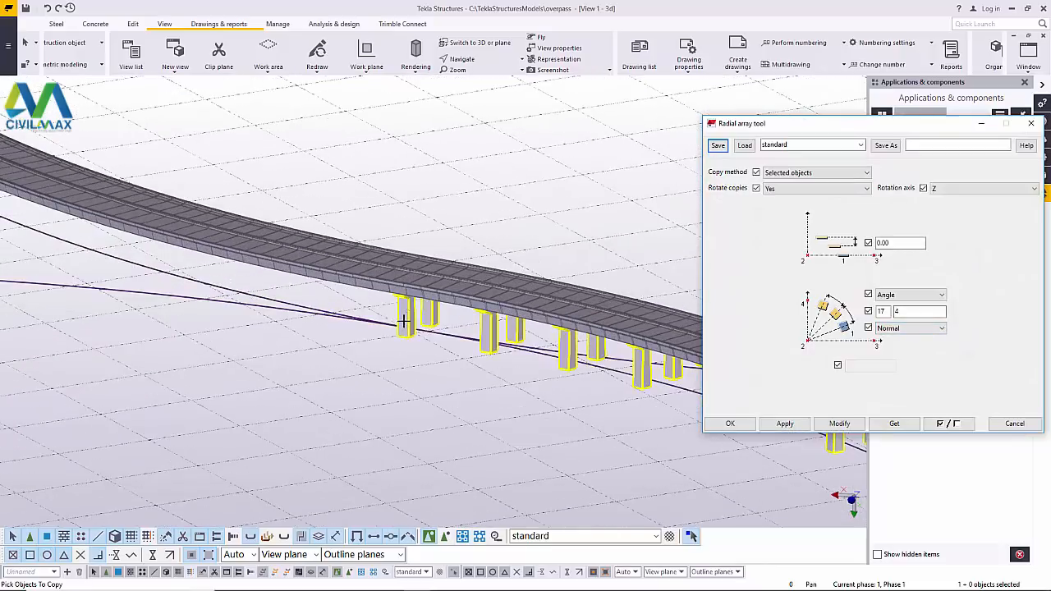
pyautogui.scroll(-3, 404, 321)
pyautogui.scroll(1, 405, 321)
pyautogui.scroll(-4, 406, 322)
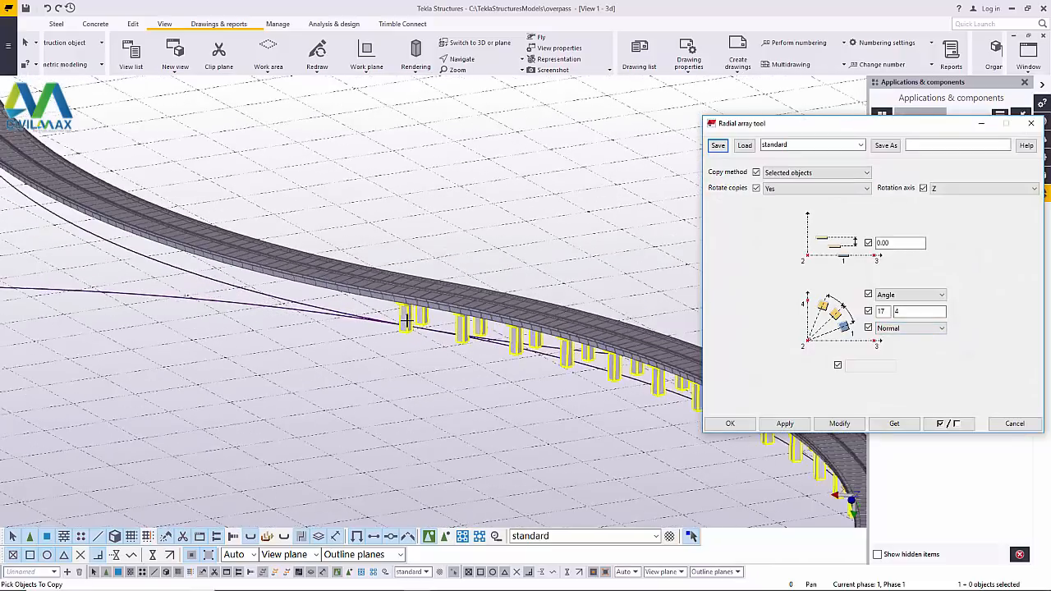
pyautogui.scroll(4, 407, 323)
pyautogui.scroll(4, 406, 321)
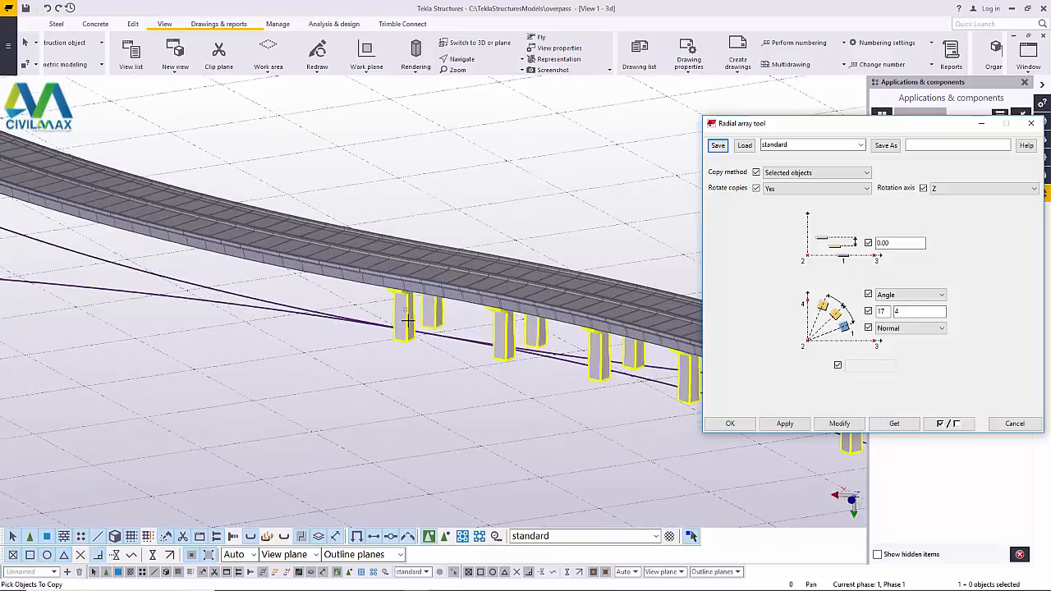
pyautogui.scroll(-3, 403, 320)
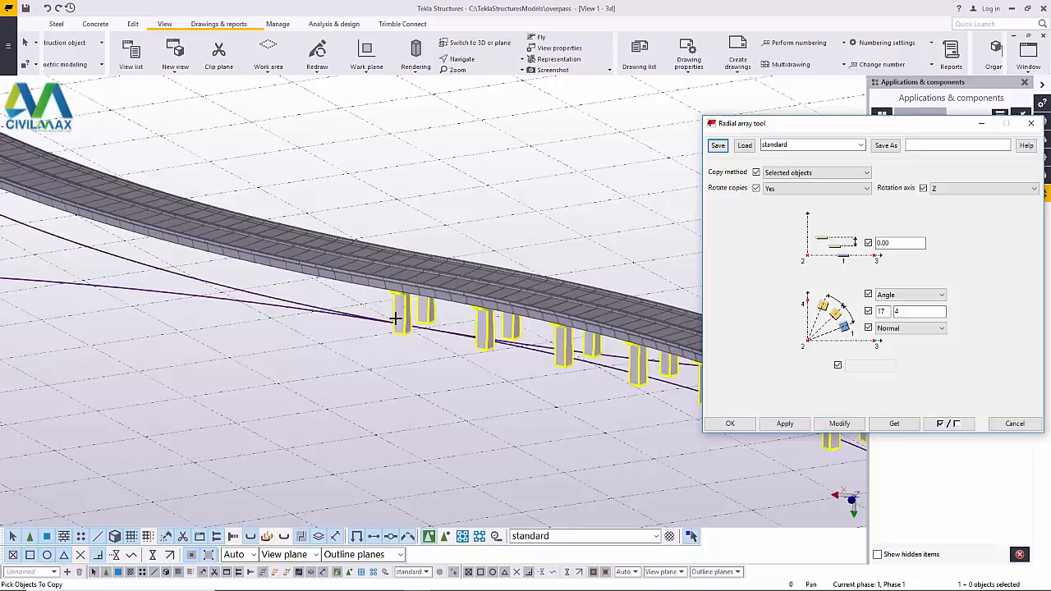
pyautogui.click(446, 538)
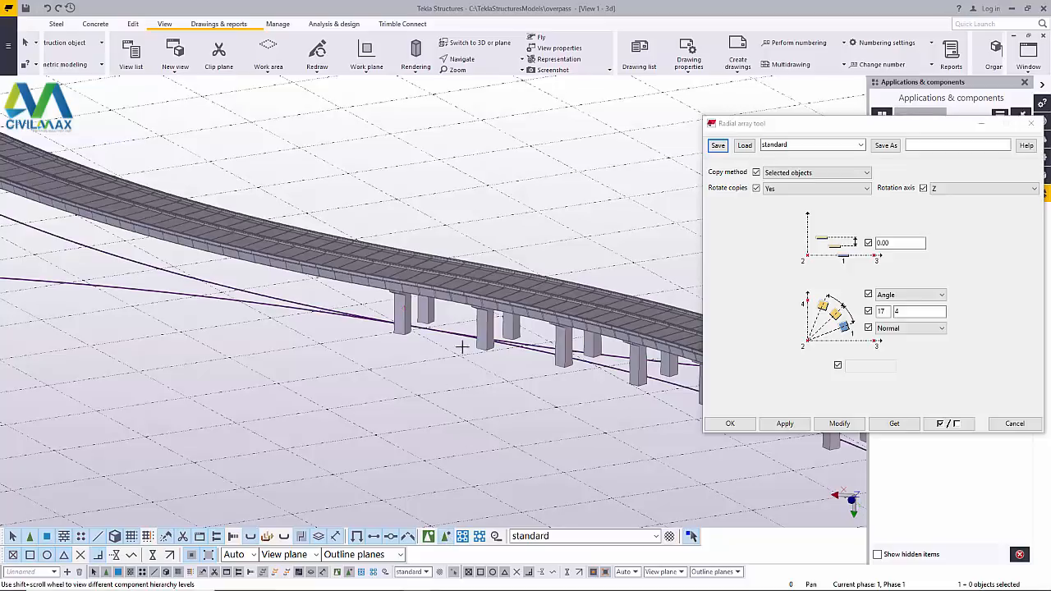
pyautogui.scroll(4, 428, 312)
pyautogui.scroll(2, 427, 312)
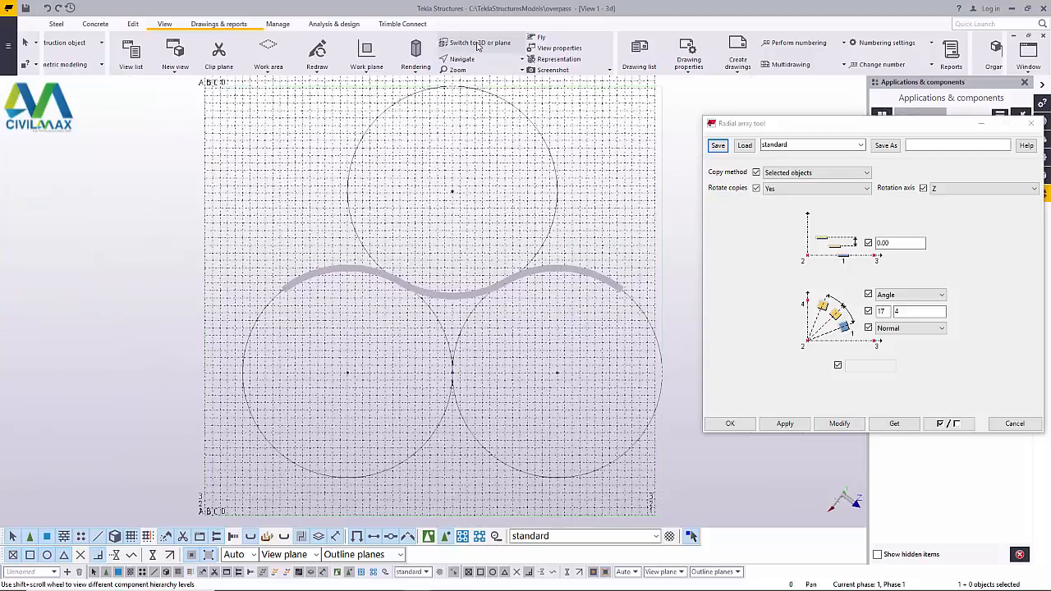
# - Array the chosen pier radially about the middle circle's centre with 17 copies at 4°, pointing X leftward and Y upward in plan
pyautogui.scroll(8, 452, 192)
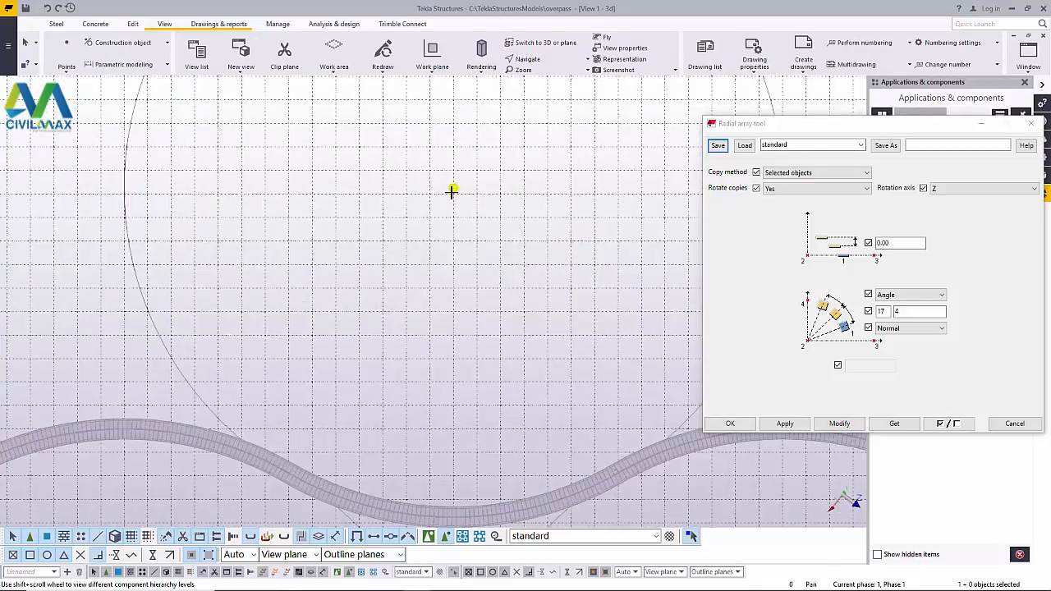
pyautogui.scroll(10, 453, 188)
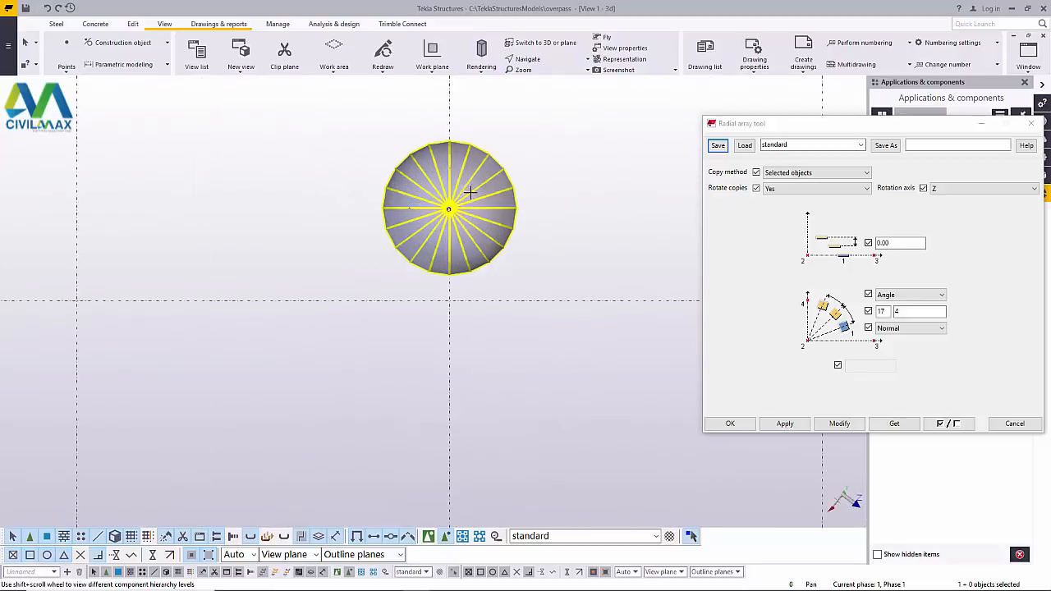
pyautogui.scroll(5, 467, 218)
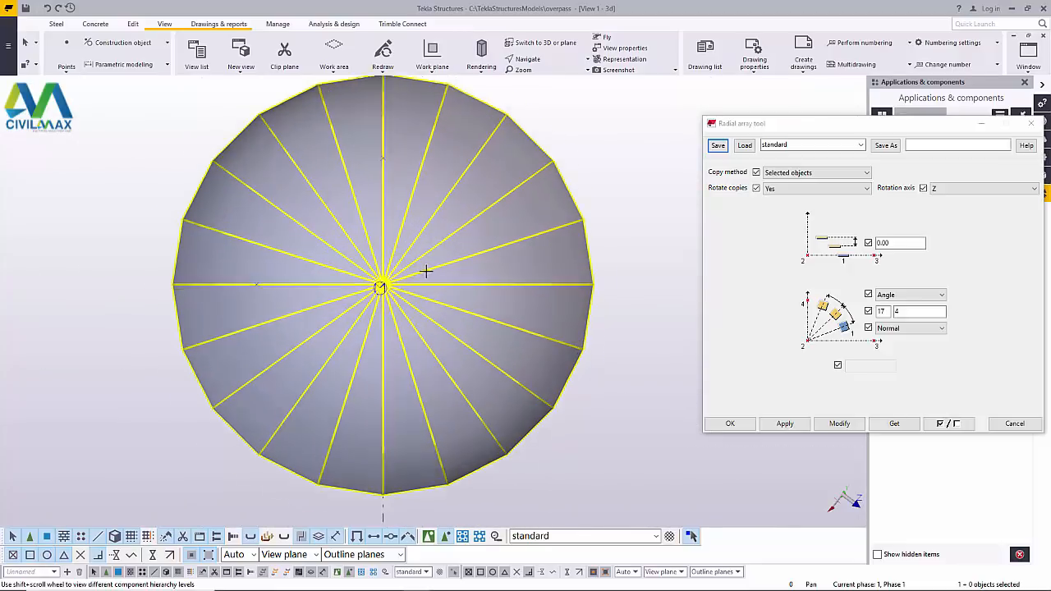
pyautogui.click(375, 288)
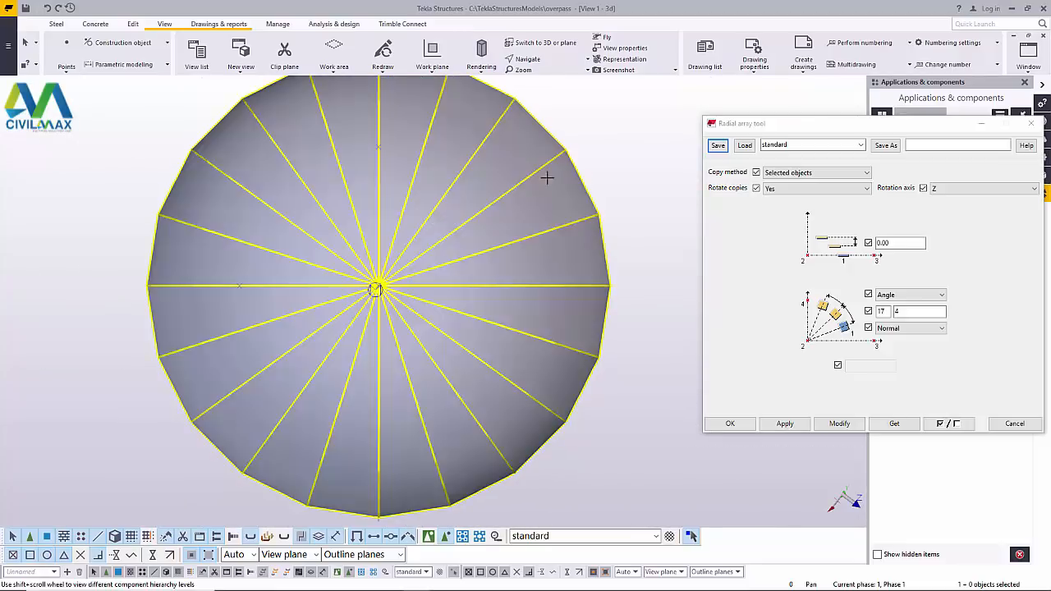
pyautogui.middleClick(622, 122)
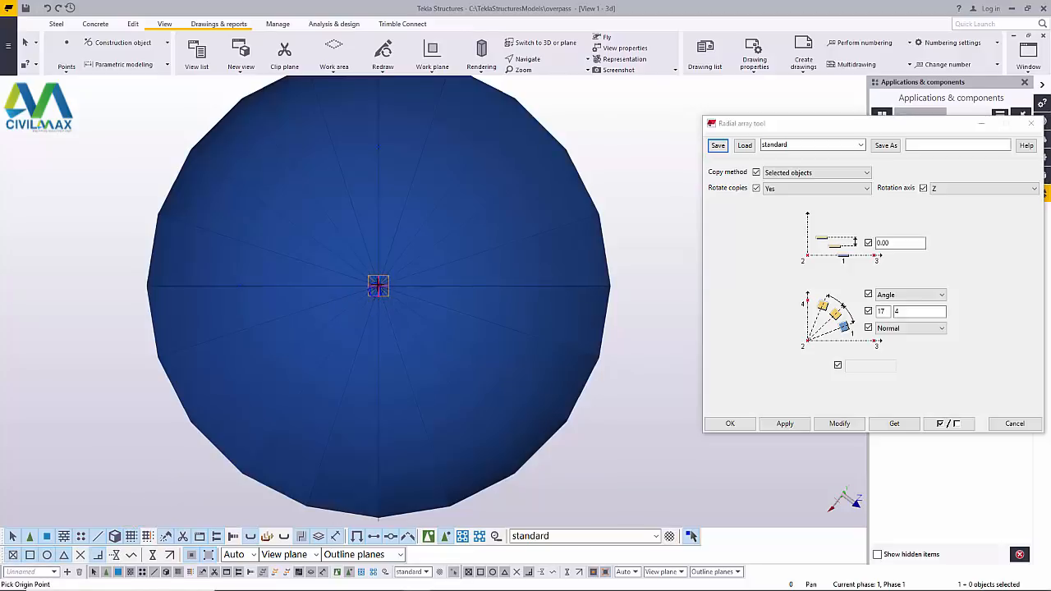
pyautogui.click(379, 286)
pyautogui.click(277, 286)
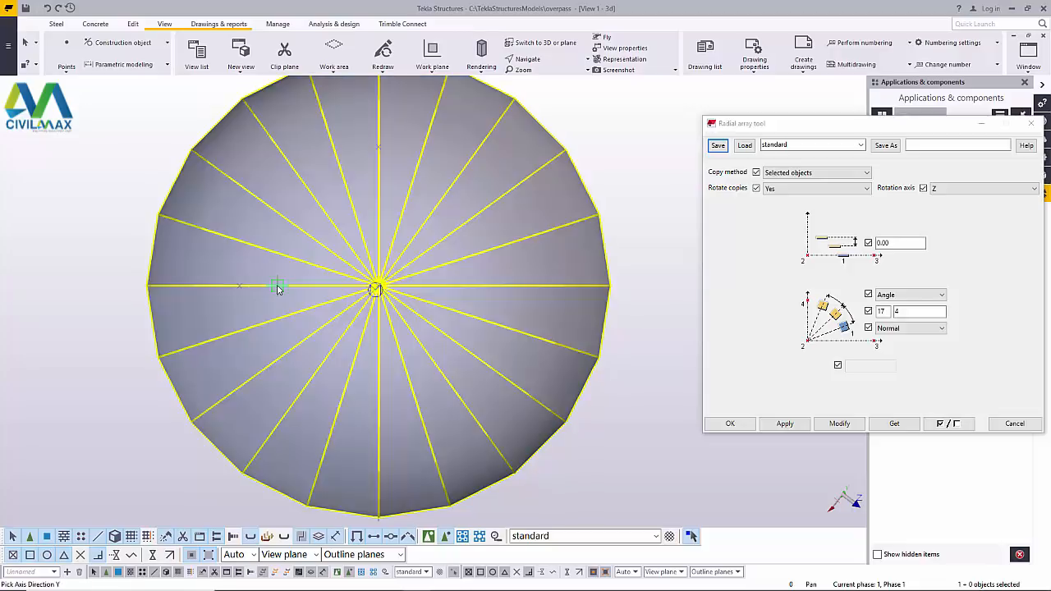
pyautogui.click(377, 146)
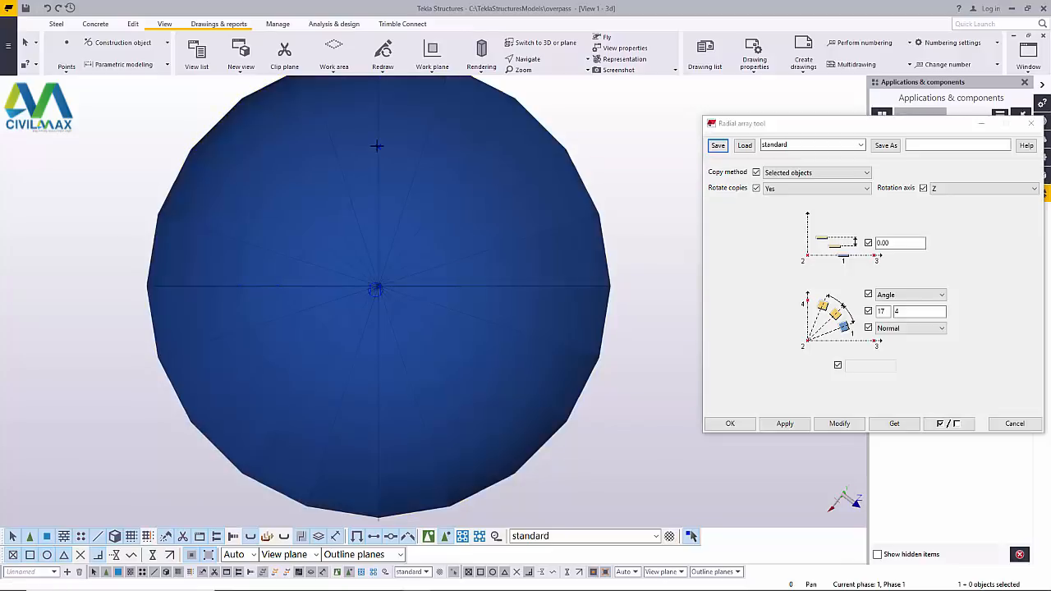
# - Examine the new piers in plan at the first tangent point and in 3D along the middle arc
pyautogui.scroll(-12, 434, 316)
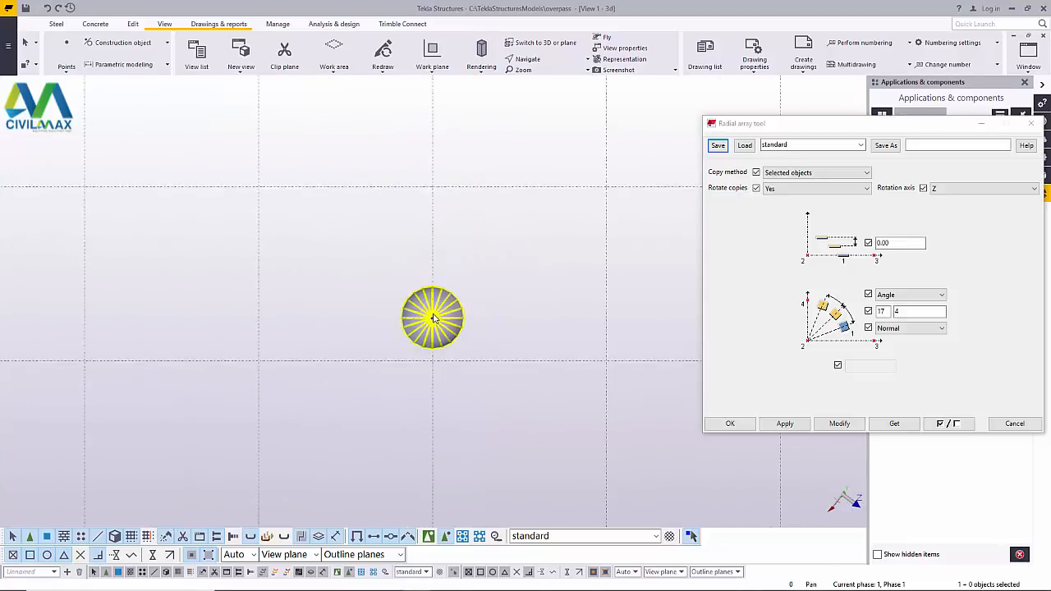
pyautogui.scroll(-8, 433, 314)
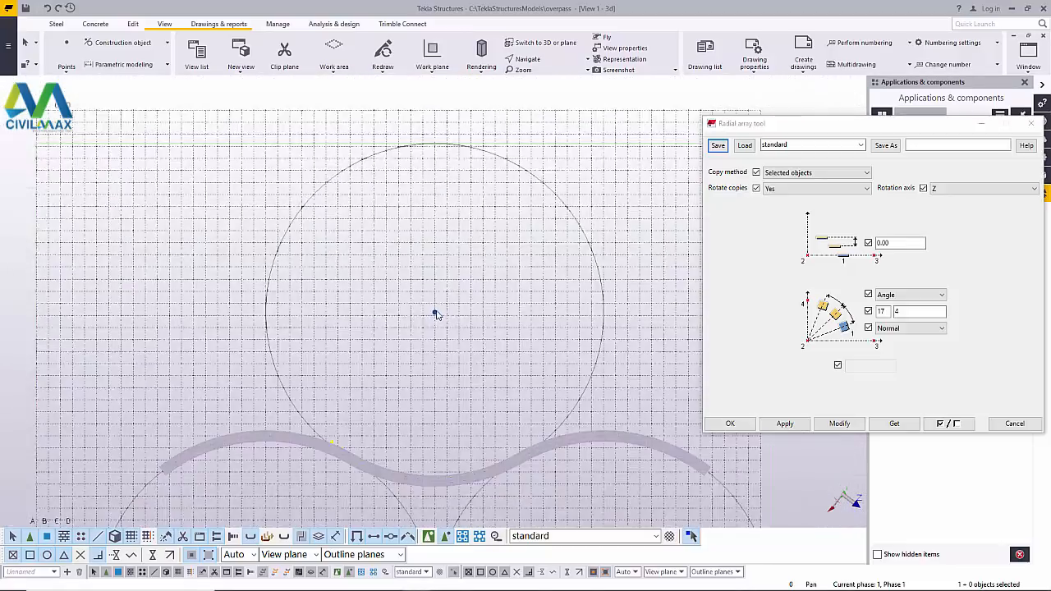
pyautogui.scroll(10, 386, 428)
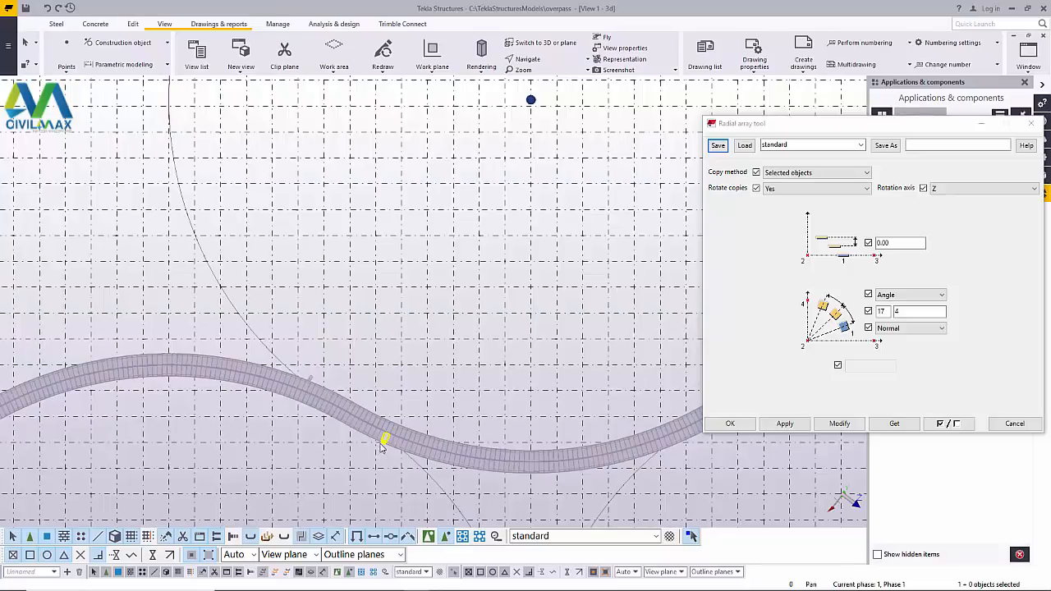
pyautogui.scroll(6, 329, 427)
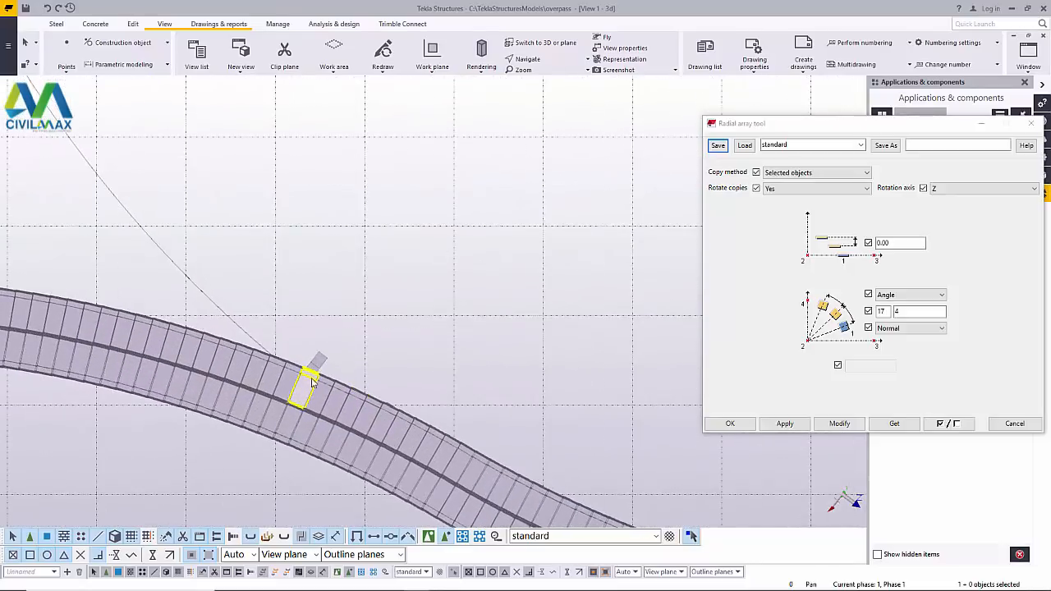
pyautogui.scroll(-2, 316, 376)
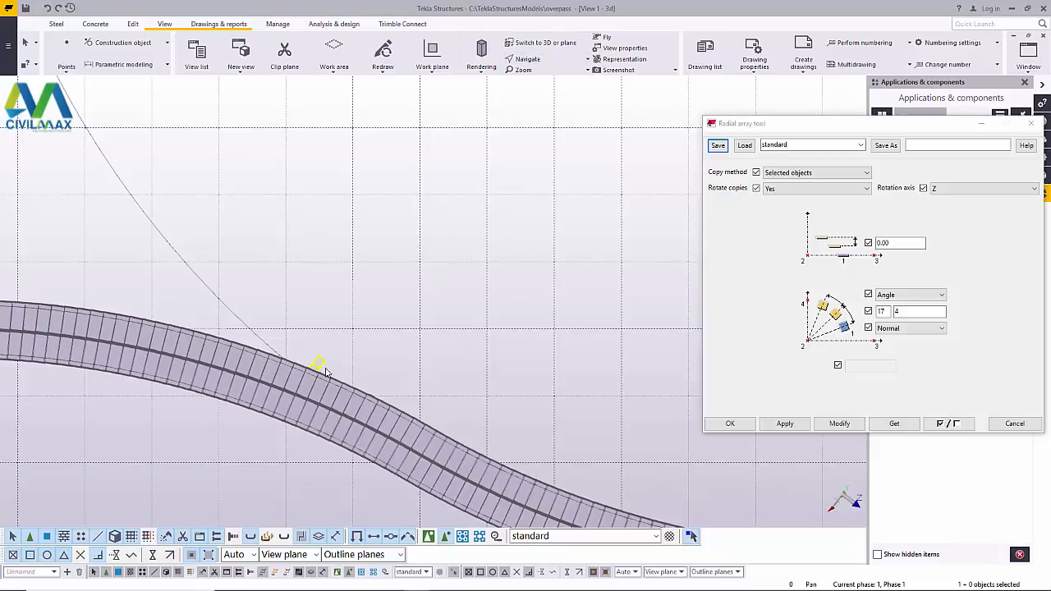
pyautogui.click(548, 48)
pyautogui.scroll(3, 522, 372)
pyautogui.scroll(4, 522, 372)
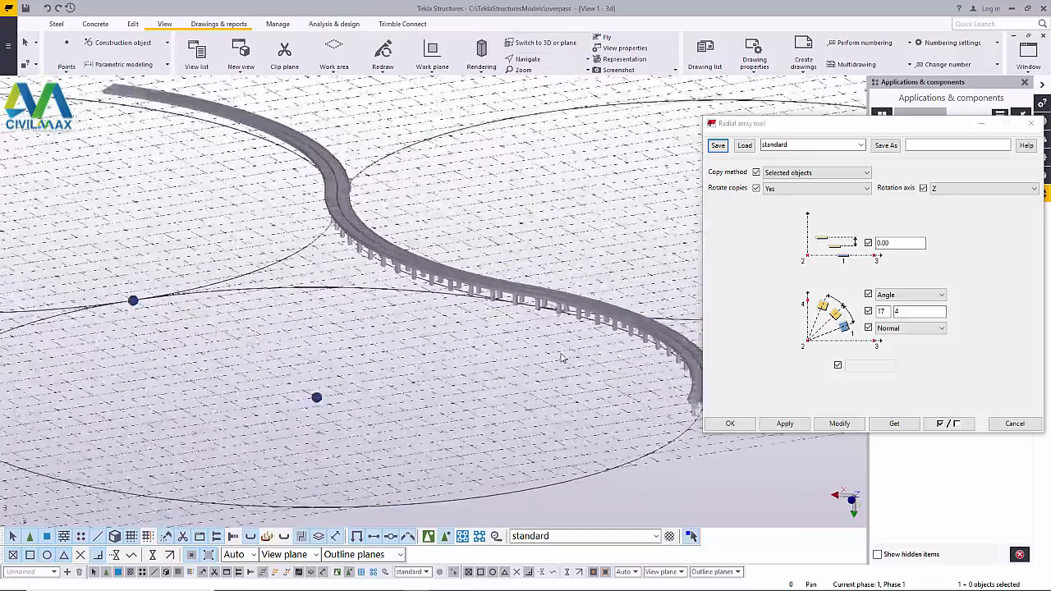
pyautogui.scroll(1, 473, 326)
pyautogui.keyDown('ctrl'); pyautogui.moveTo(473, 327); pyautogui.dragTo(554, 312, button='middle'); pyautogui.keyUp('ctrl')
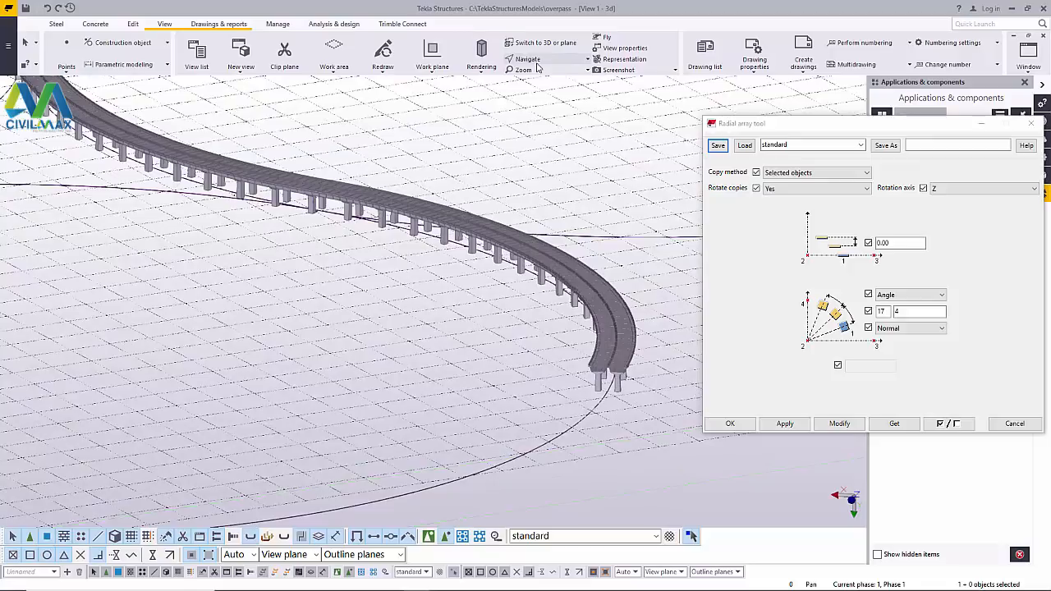
# - Inspect the piers along the first and middle arcs from several 3D angles, rotating about a picked point
pyautogui.click(526, 59)
pyautogui.click(541, 105)
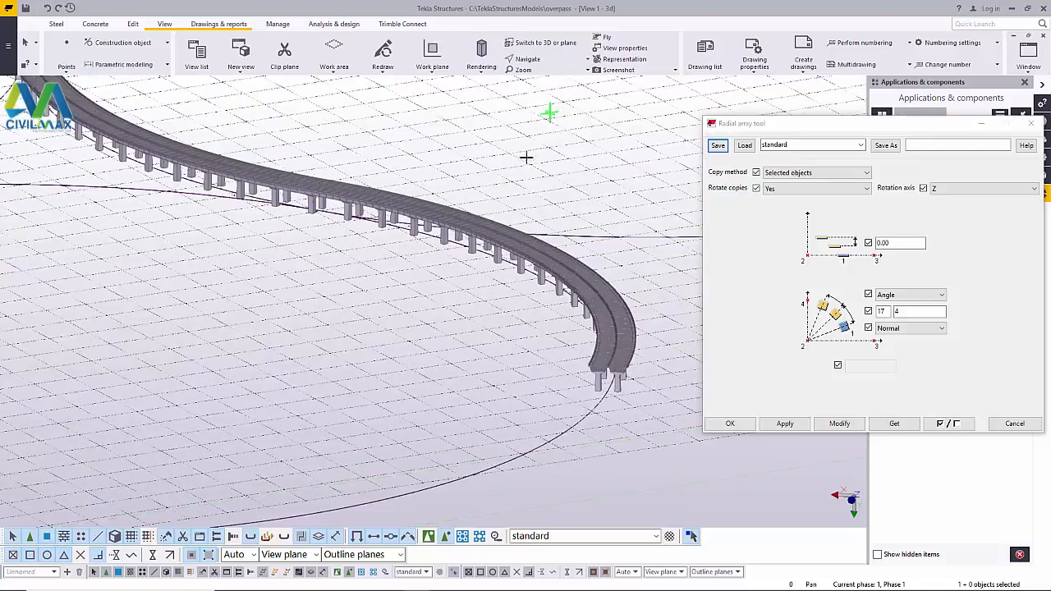
pyautogui.click(478, 228)
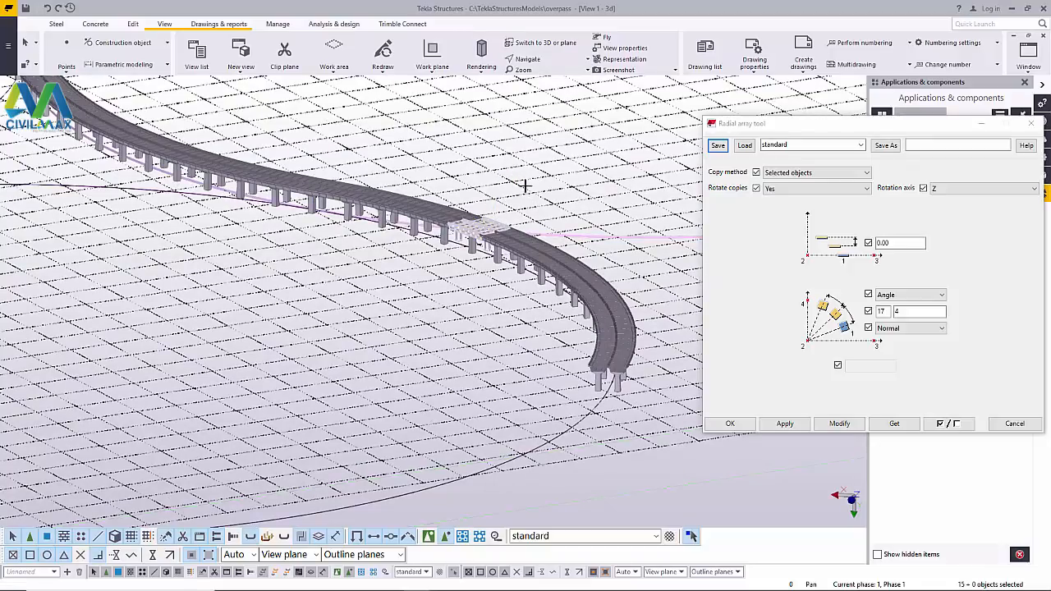
pyautogui.scroll(5, 494, 221)
pyautogui.click(545, 233)
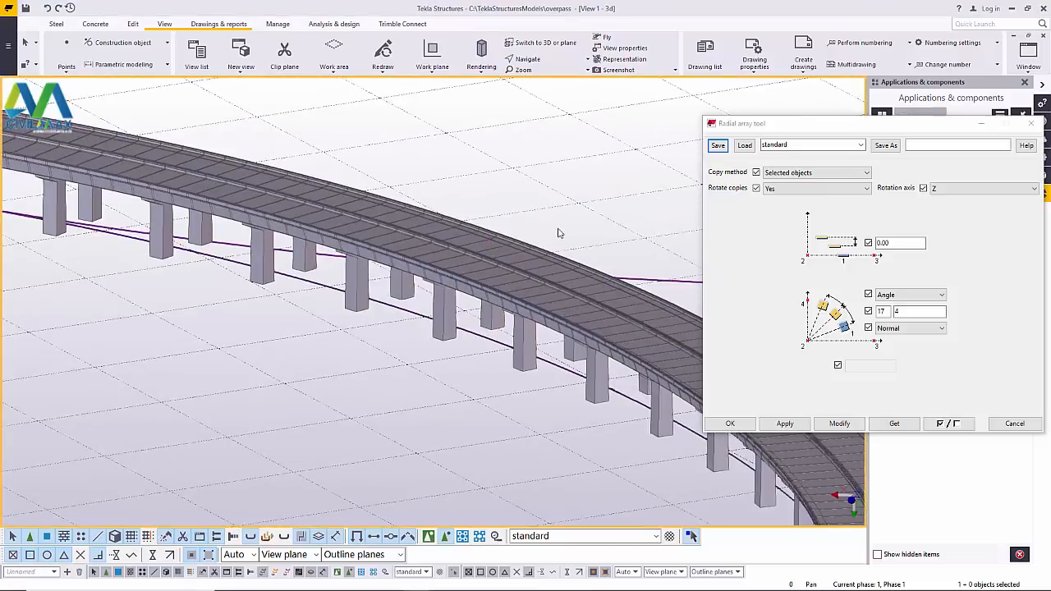
pyautogui.click(538, 61)
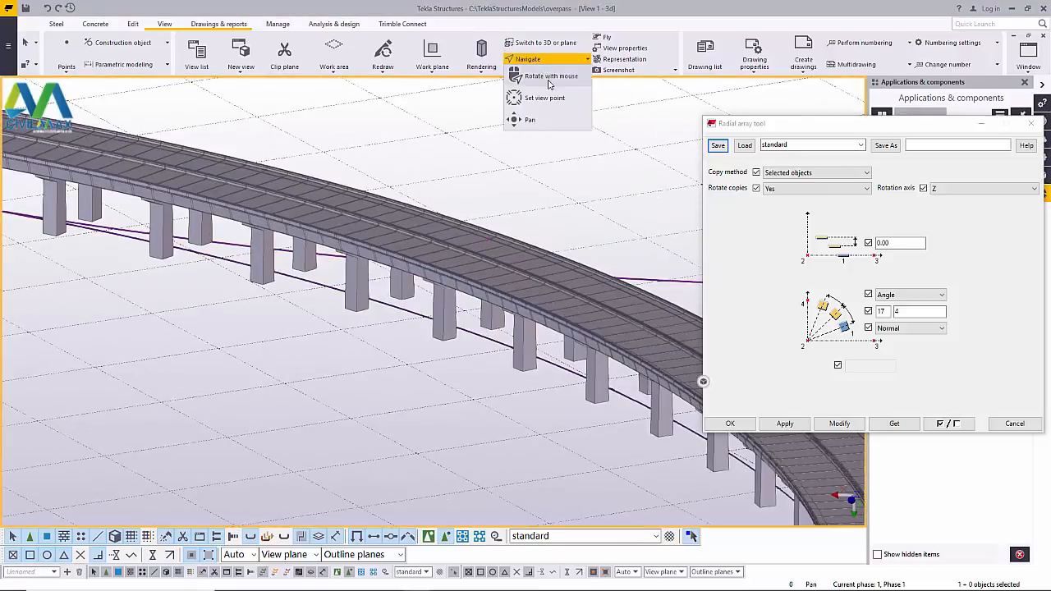
pyautogui.click(546, 76)
pyautogui.keyDown('ctrl'); pyautogui.moveTo(444, 241); pyautogui.dragTo(331, 291, button='middle'); pyautogui.keyUp('ctrl')
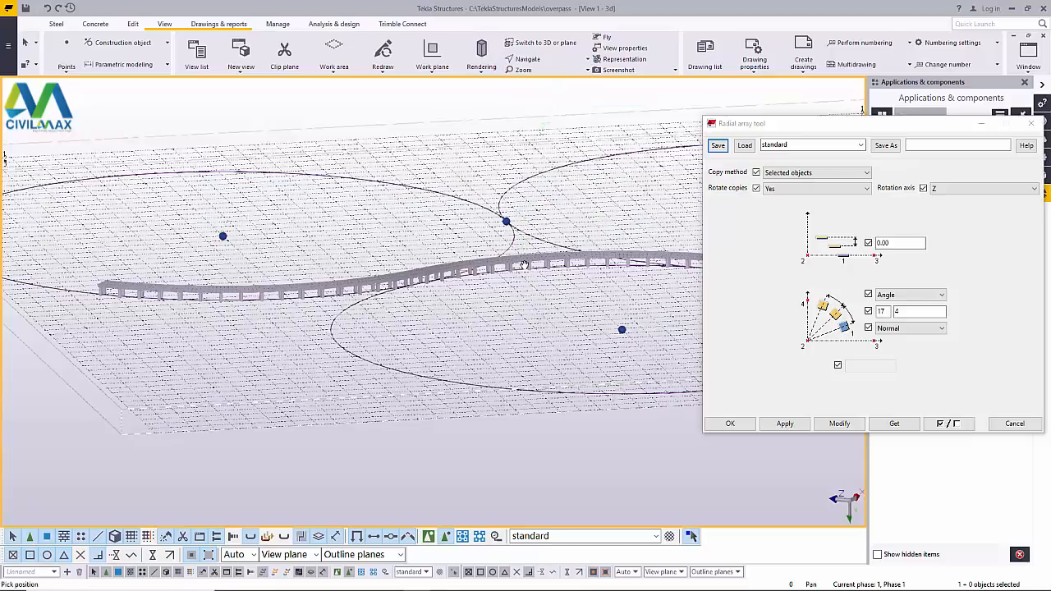
pyautogui.keyDown('ctrl'); pyautogui.moveTo(488, 280); pyautogui.dragTo(613, 288, button='middle'); pyautogui.keyUp('ctrl')
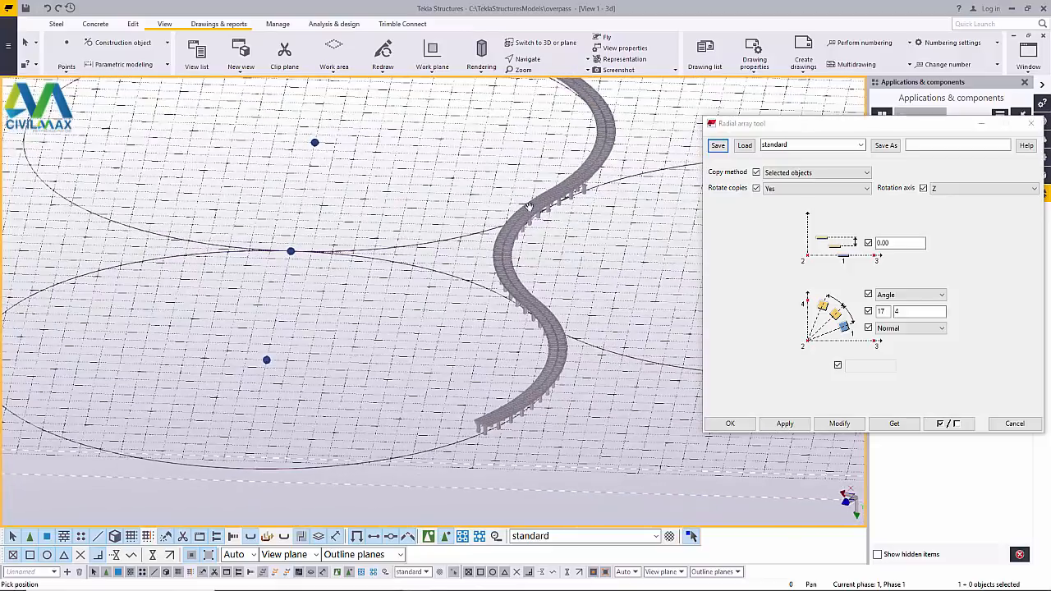
# - Examine the piers from underneath where the overpass deck changes from one curve to the other
pyautogui.keyDown('ctrl'); pyautogui.moveTo(496, 230); pyautogui.dragTo(450, 220, button='middle'); pyautogui.keyUp('ctrl')
pyautogui.scroll(10, 450, 220)
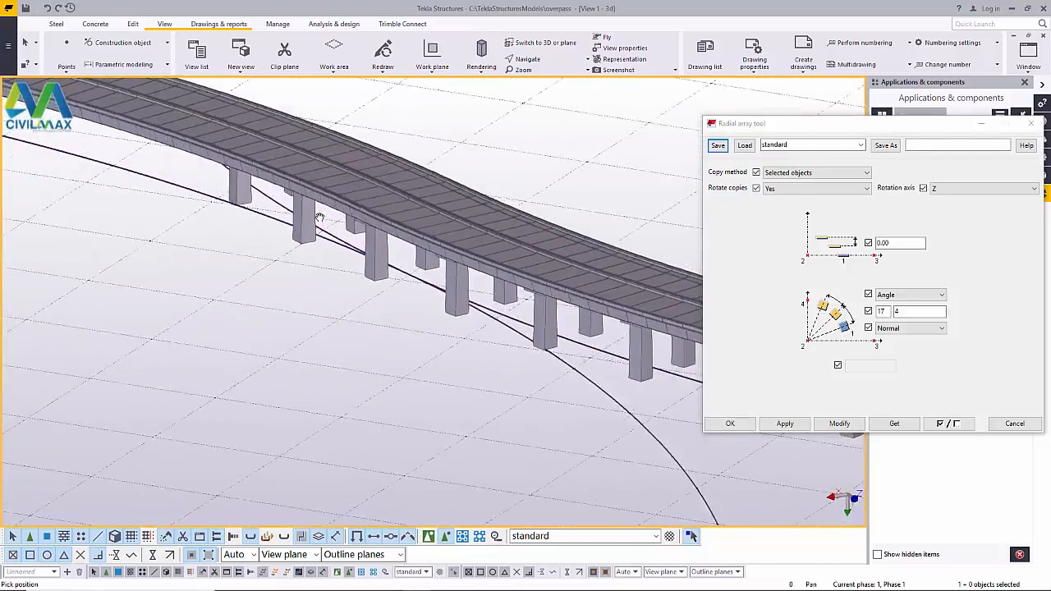
pyautogui.moveTo(320, 195); pyautogui.dragTo(282, 249, button='middle')
pyautogui.click(549, 61)
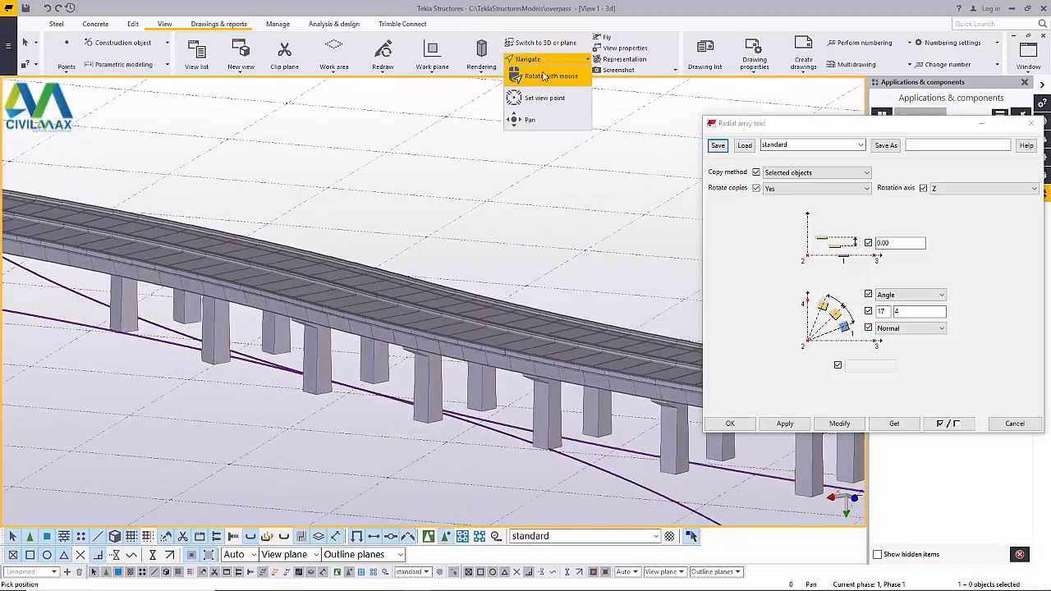
pyautogui.click(544, 76)
pyautogui.keyDown('ctrl'); pyautogui.moveTo(236, 325); pyautogui.dragTo(522, 192, button='middle'); pyautogui.keyUp('ctrl')
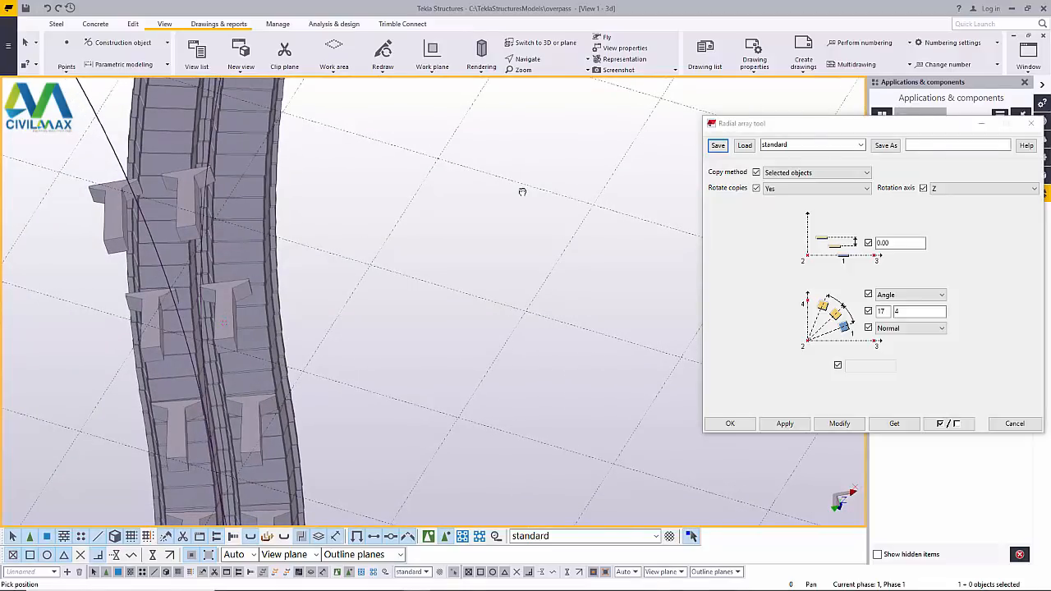
pyautogui.rightClick(511, 169)
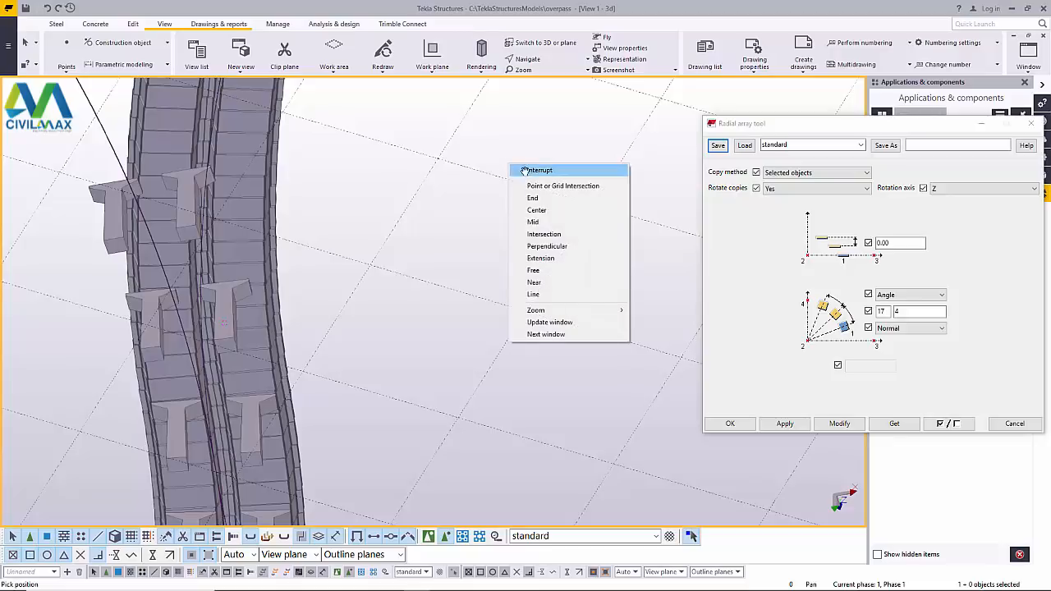
pyautogui.click(521, 172)
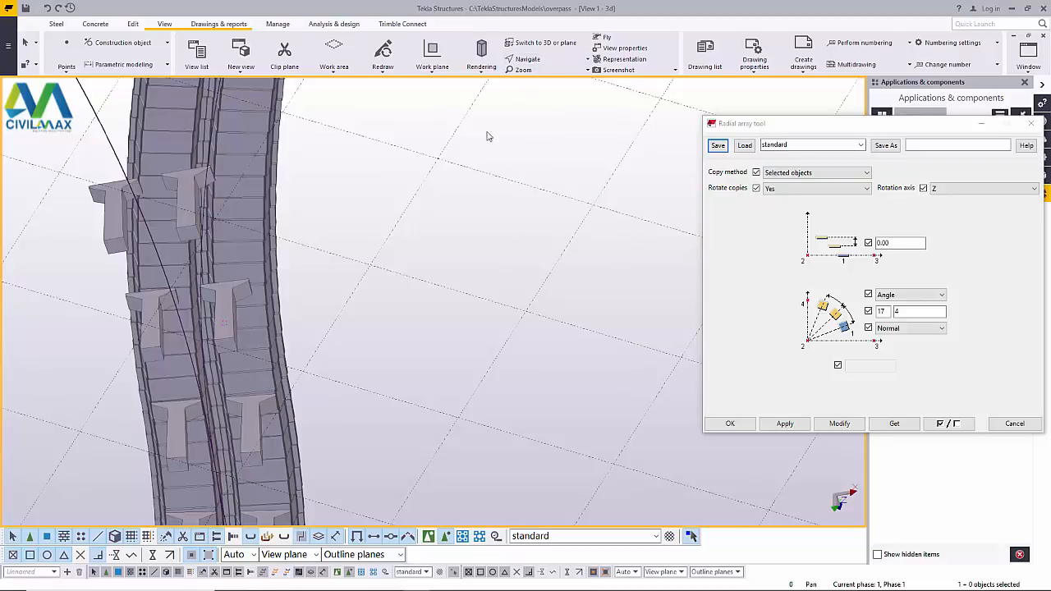
# - Delete the four misaligned piers under both decks at the transition between the two curves
pyautogui.scroll(3, 394, 262)
pyautogui.scroll(-3, 439, 280)
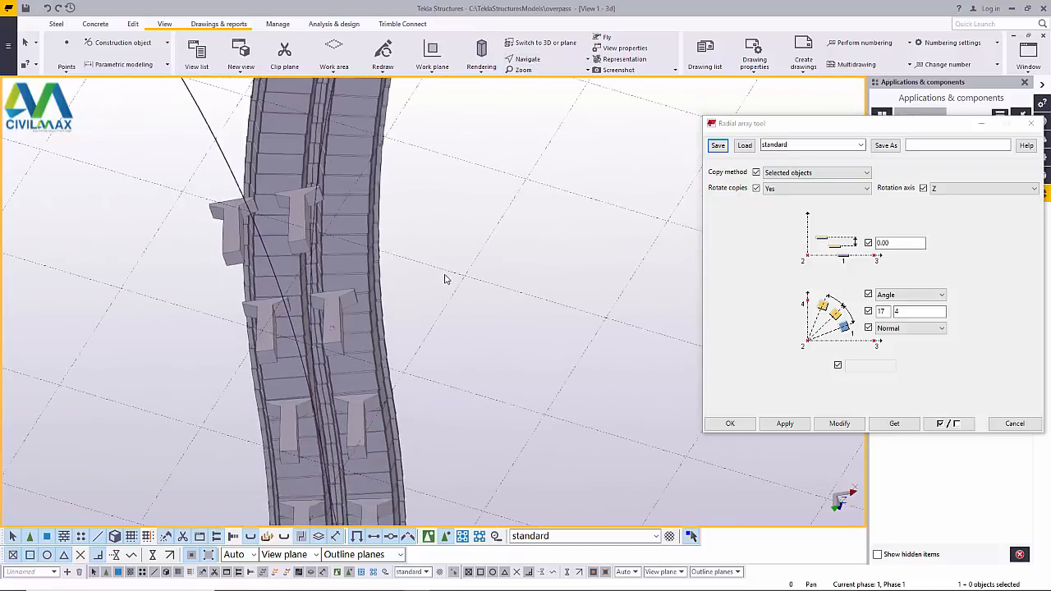
pyautogui.scroll(4, 370, 295)
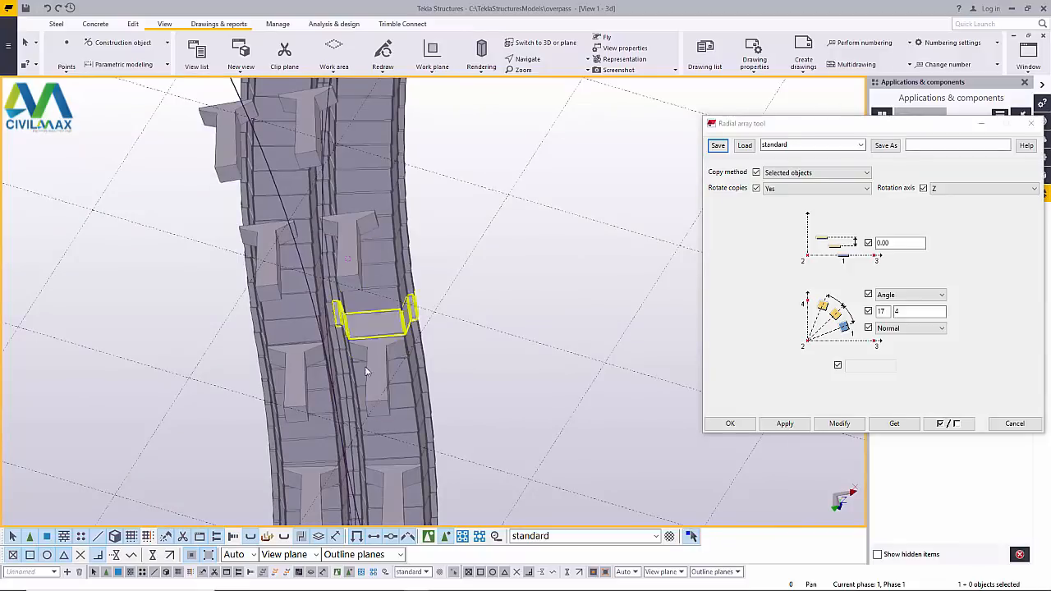
pyautogui.scroll(2, 372, 378)
pyautogui.scroll(1, 372, 378)
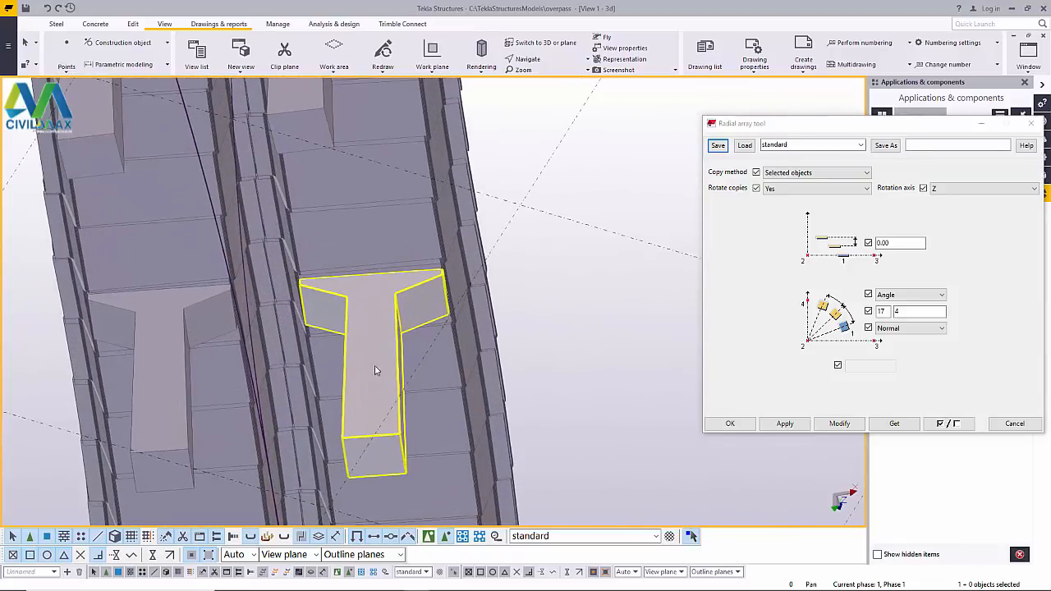
pyautogui.scroll(-4, 413, 337)
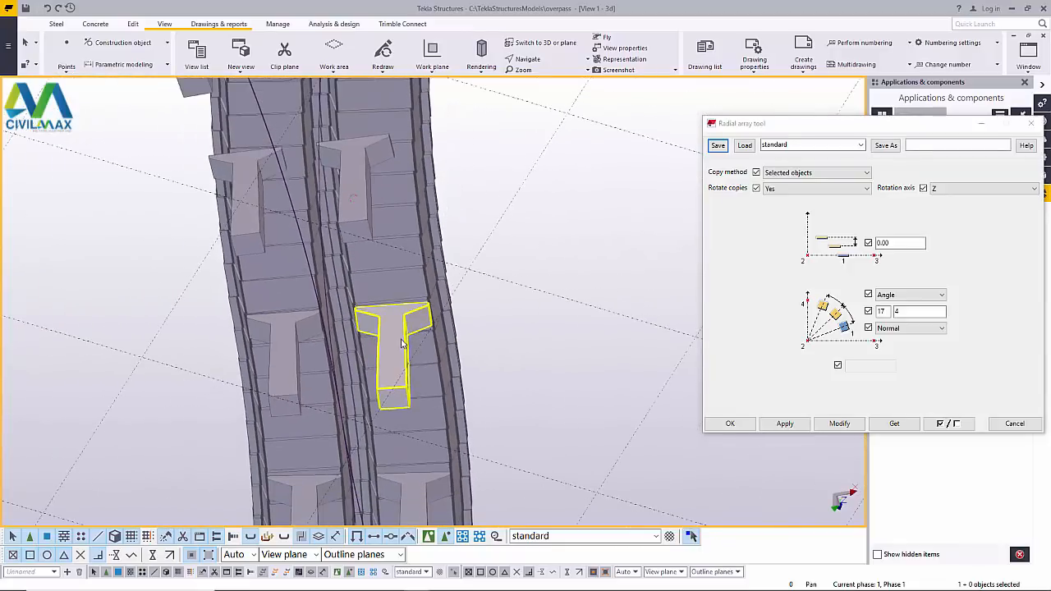
pyautogui.scroll(-2, 402, 346)
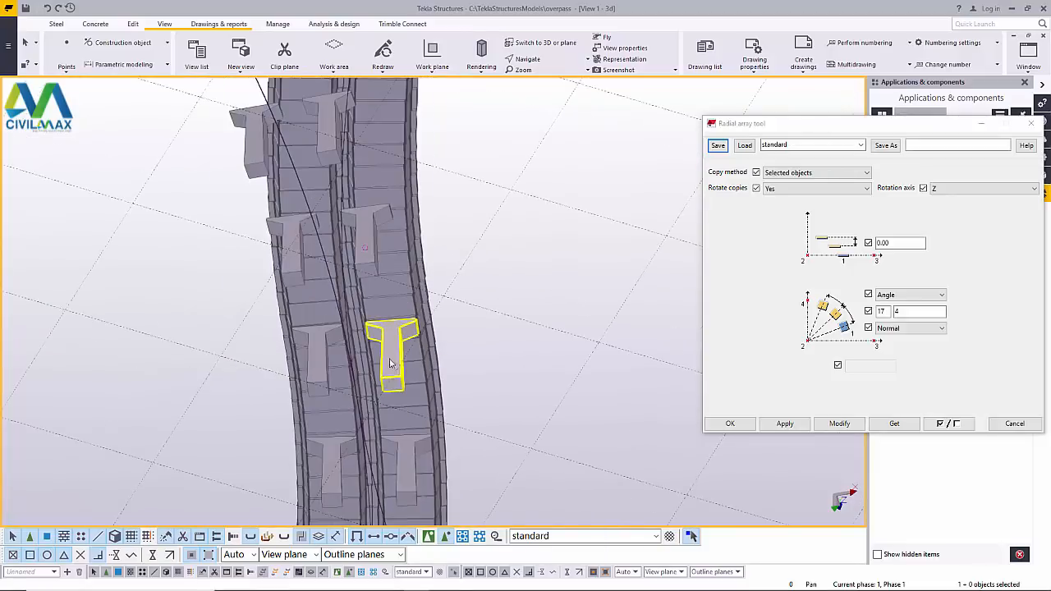
pyautogui.click(372, 246)
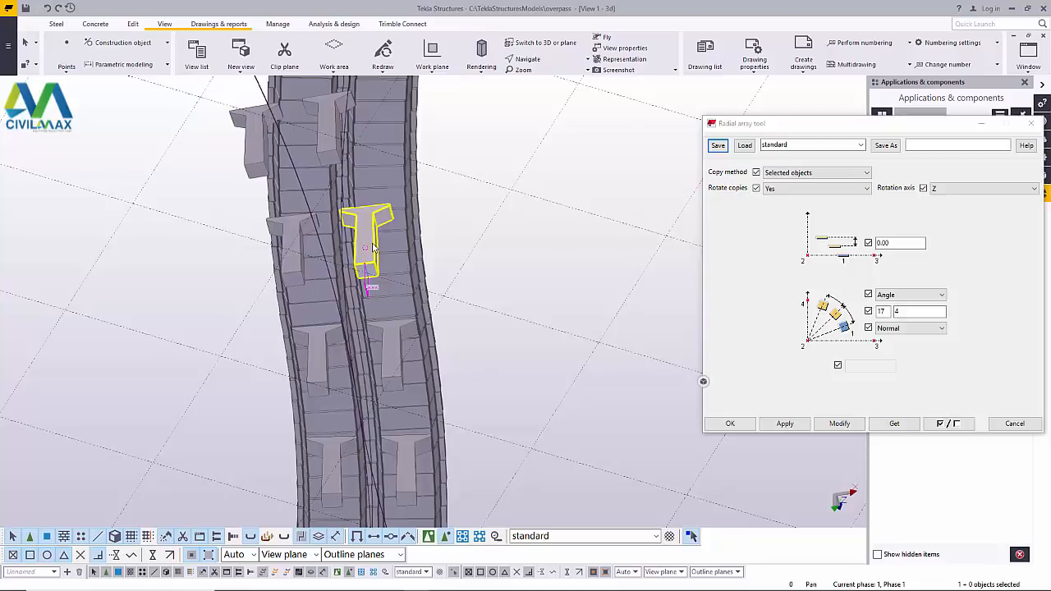
pyautogui.keyDown('ctrl'); pyautogui.click(298, 268); pyautogui.keyUp('ctrl')
pyautogui.keyDown('ctrl'); pyautogui.click(324, 149); pyautogui.keyUp('ctrl')
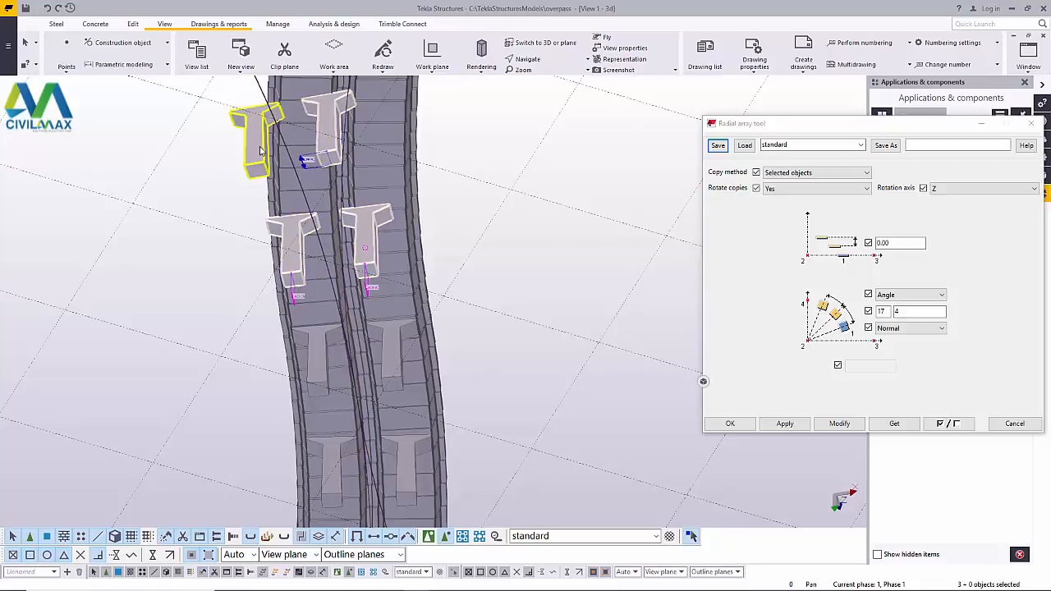
pyautogui.keyDown('ctrl'); pyautogui.click(273, 153); pyautogui.keyUp('ctrl')
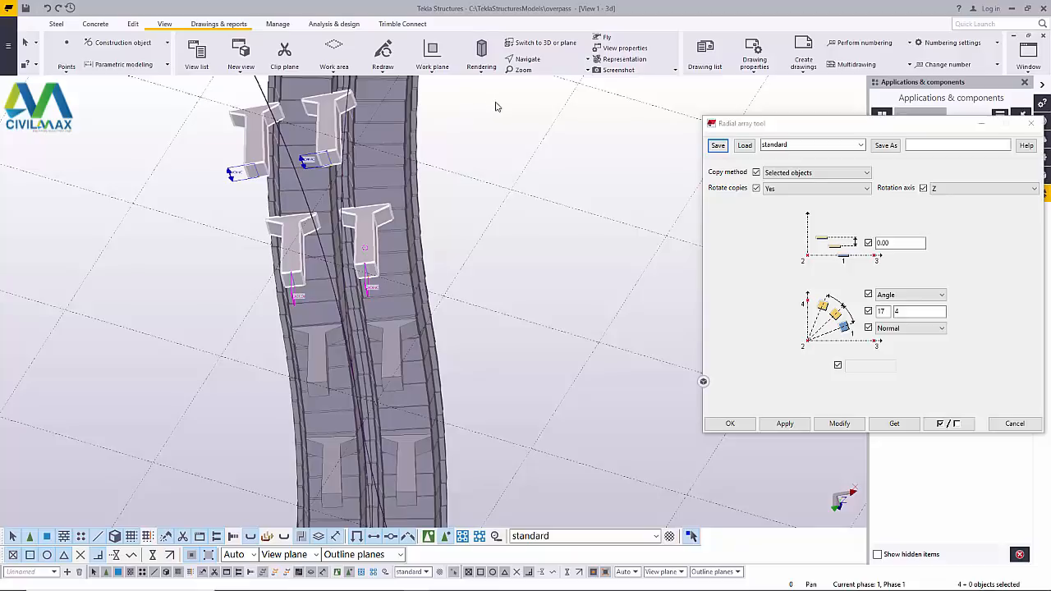
pyautogui.press('Delete')
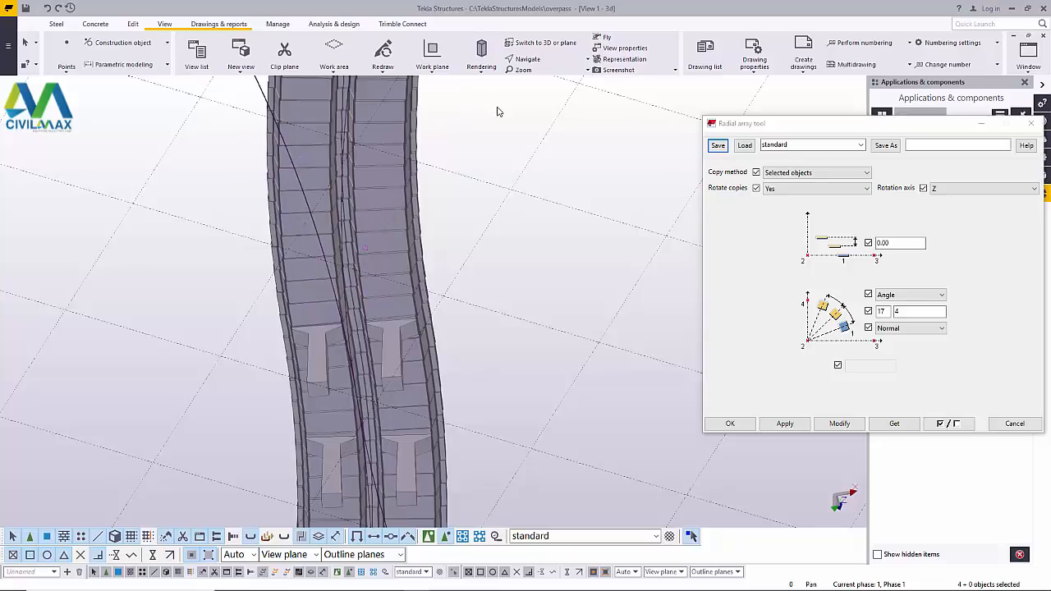
# - Restart the Radial array tool and pick the last remaining pair of piers at the curve transition as objects to copy
pyautogui.click(542, 59)
pyautogui.click(538, 80)
pyautogui.moveTo(398, 303); pyautogui.dragTo(424, 188)
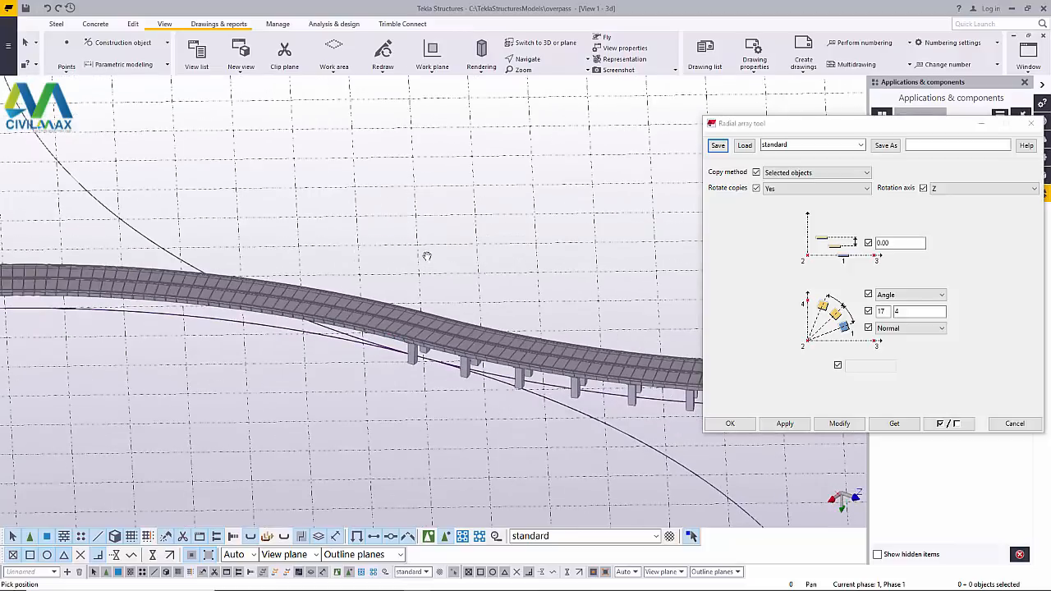
pyautogui.rightClick(424, 250)
pyautogui.click(439, 254)
pyautogui.click(1015, 424)
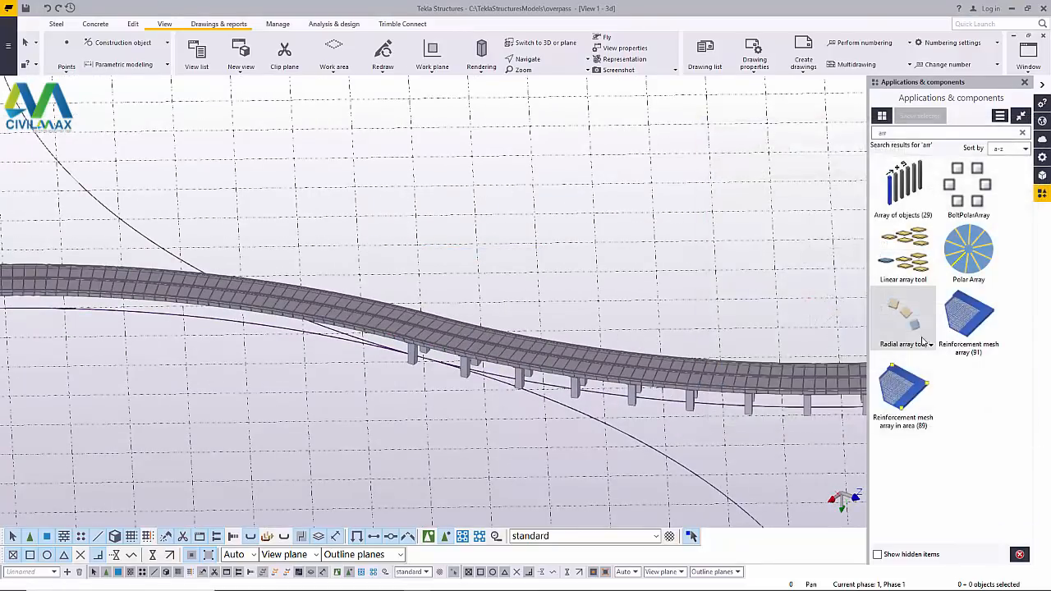
pyautogui.doubleClick(898, 336)
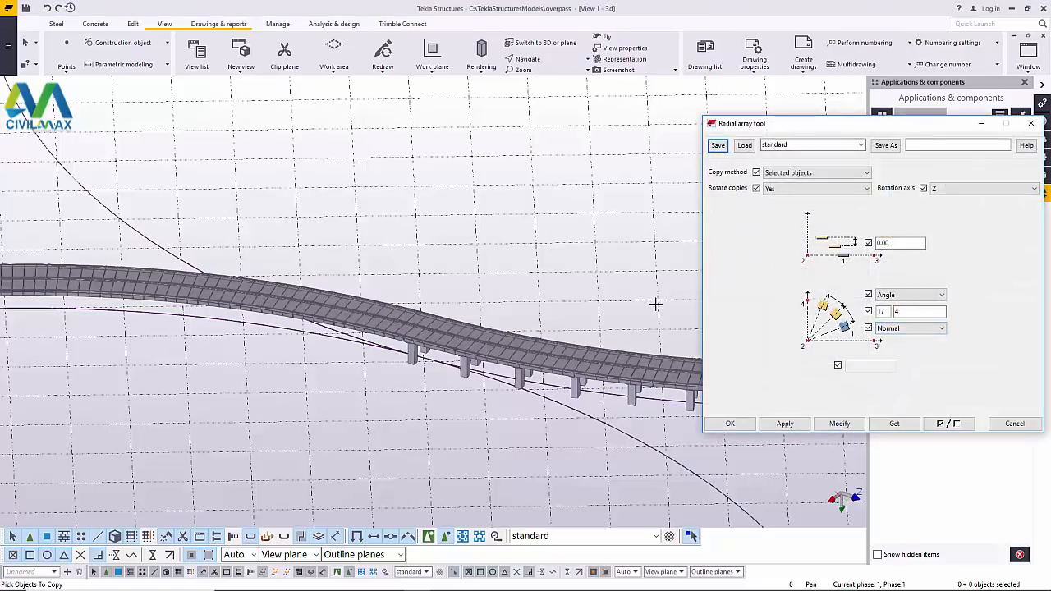
pyautogui.scroll(5, 411, 370)
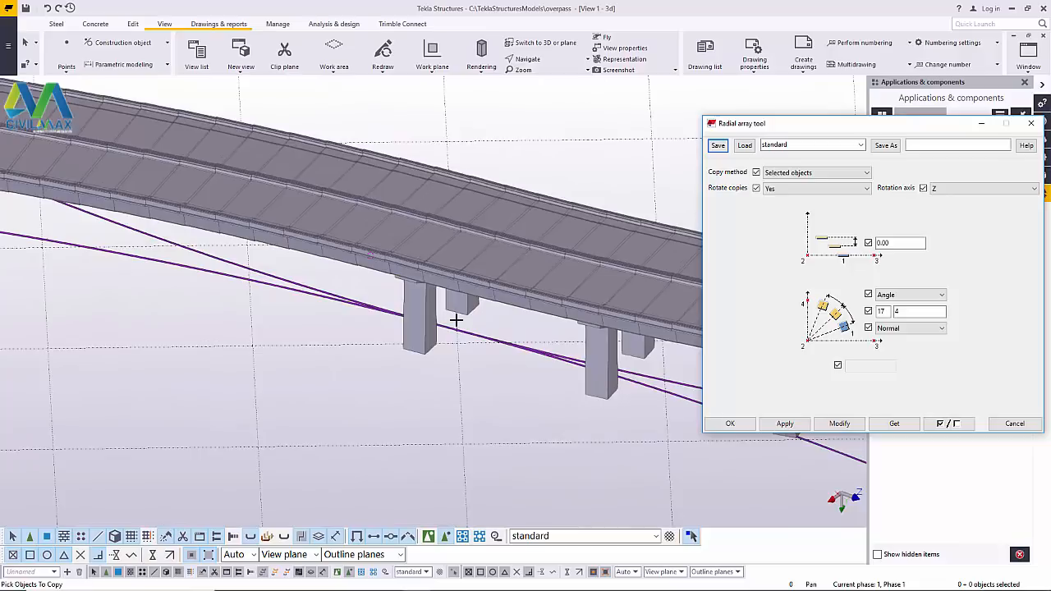
pyautogui.moveTo(525, 589)
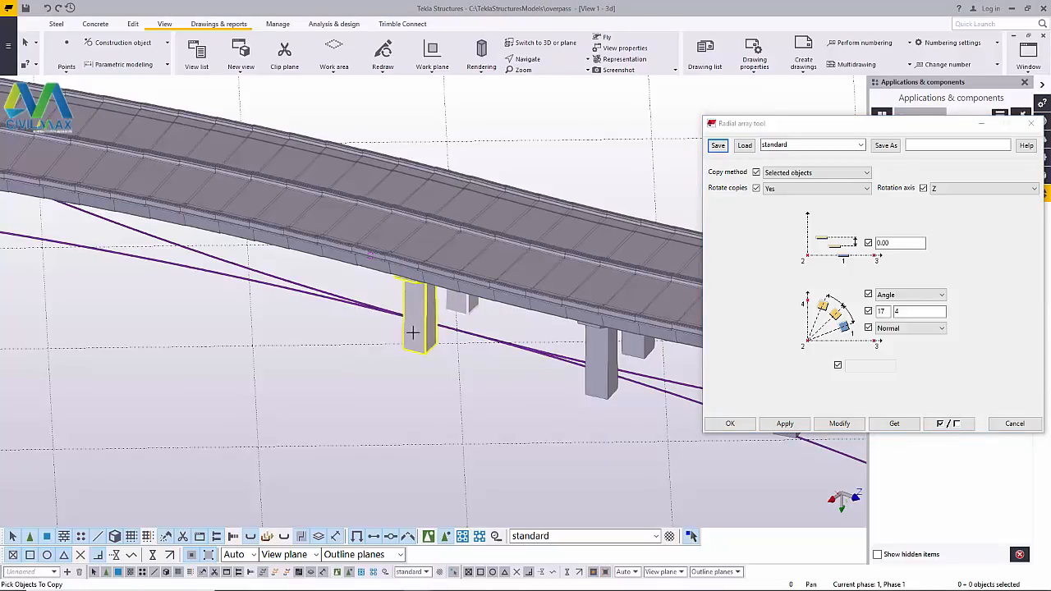
pyautogui.middleClick(361, 397)
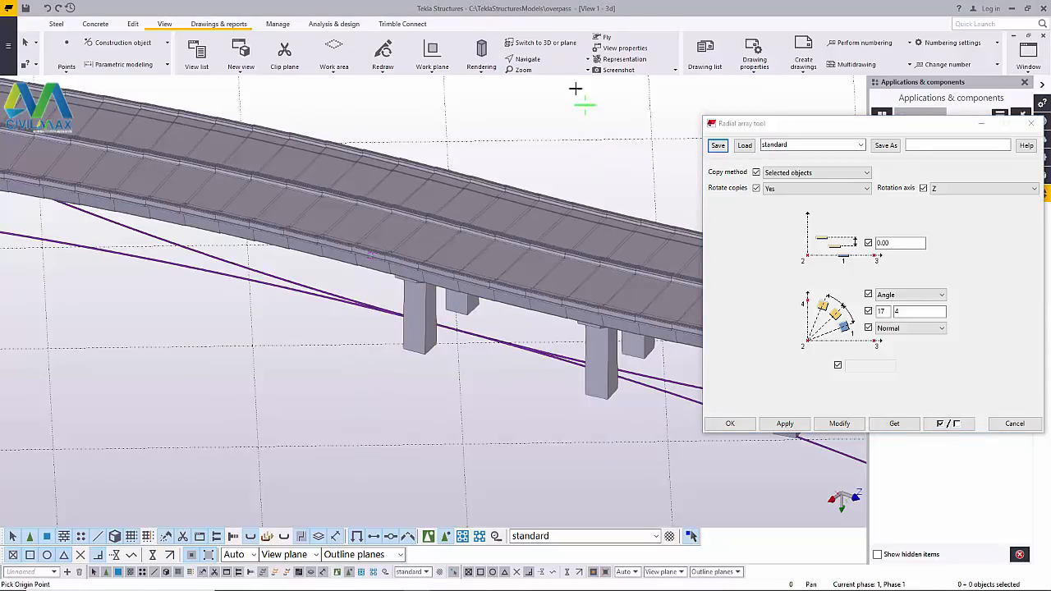
# - Array the piers as 17 copies at an angle of 4 around the lower-left circle's centre, picking horizontal X and vertical Y directions
pyautogui.click(537, 42)
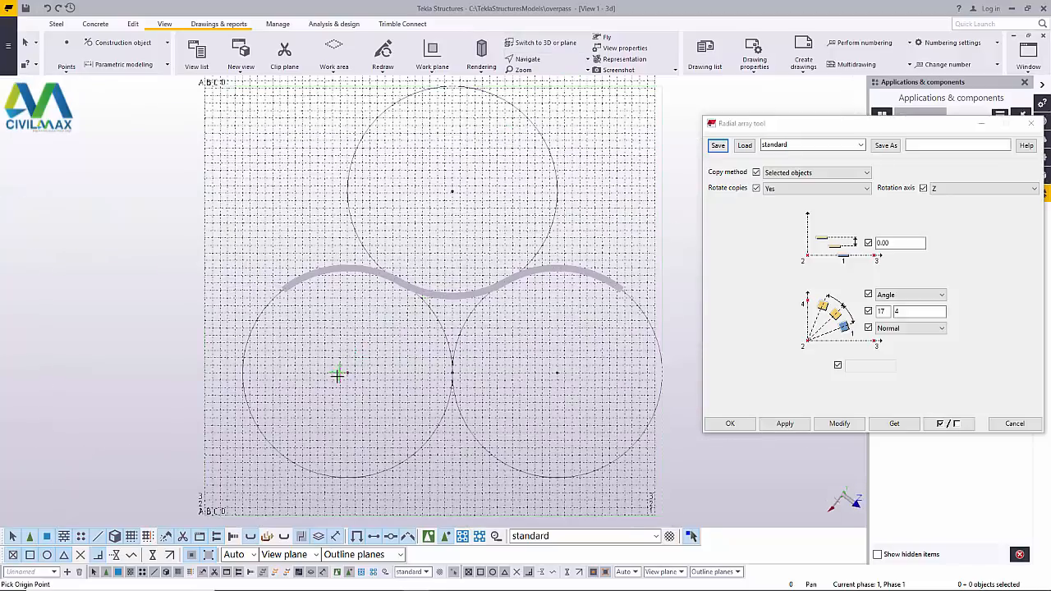
pyautogui.scroll(10, 338, 375)
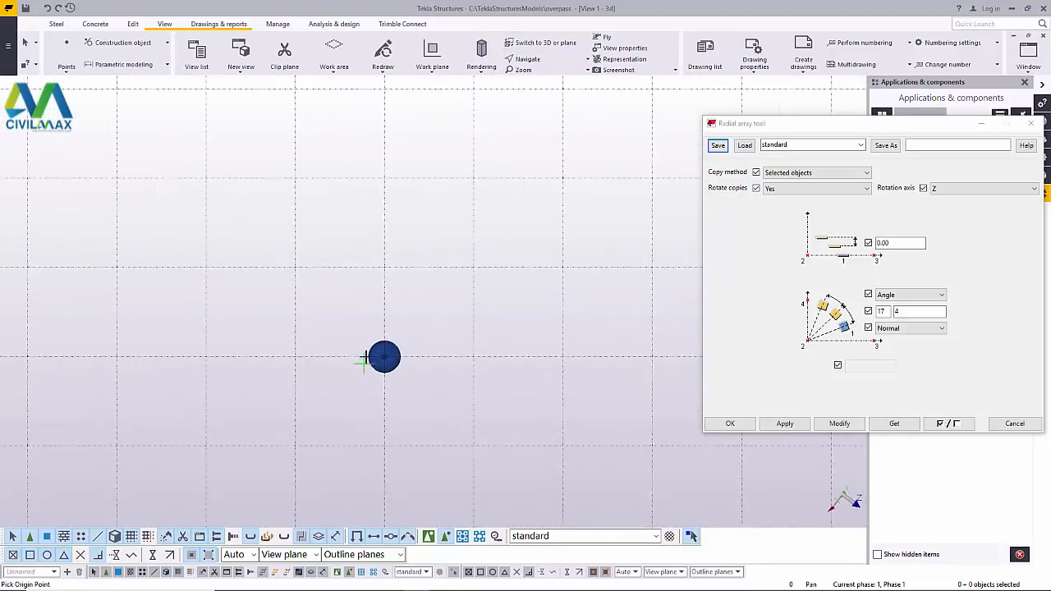
pyautogui.scroll(8, 364, 359)
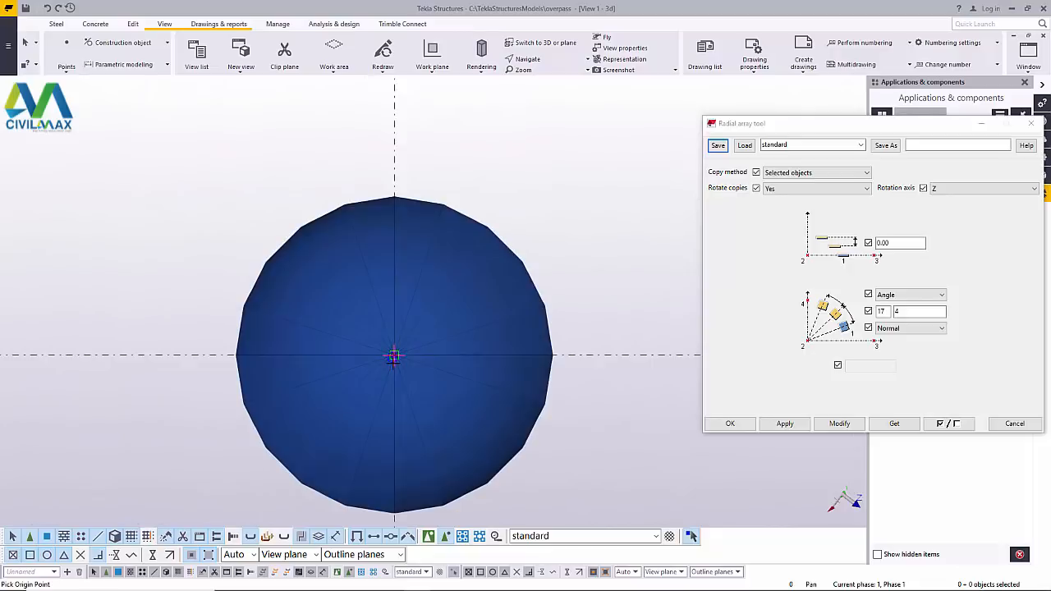
pyautogui.scroll(3, 394, 356)
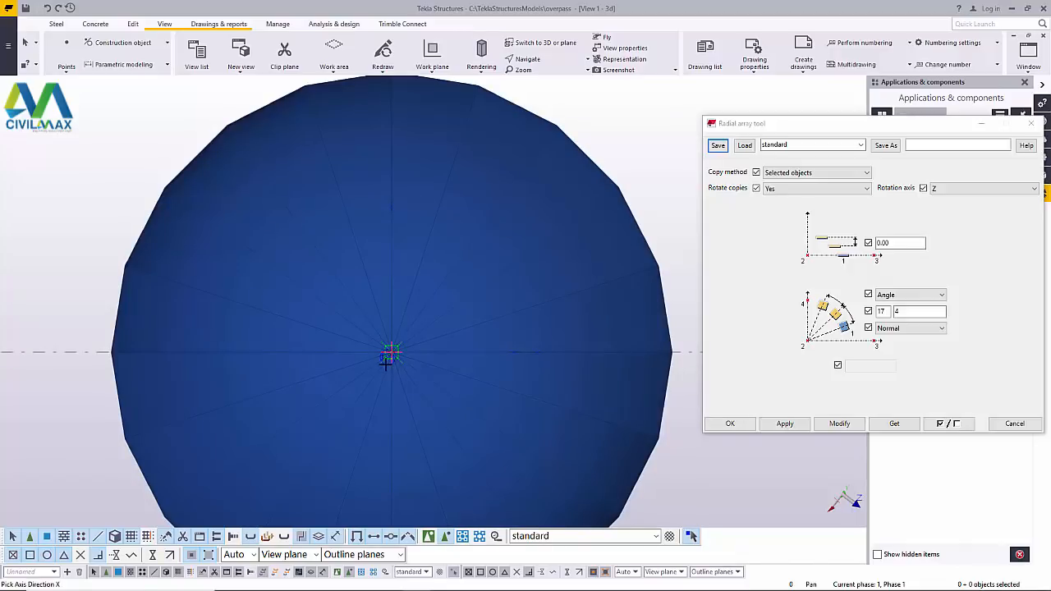
pyautogui.click(515, 351)
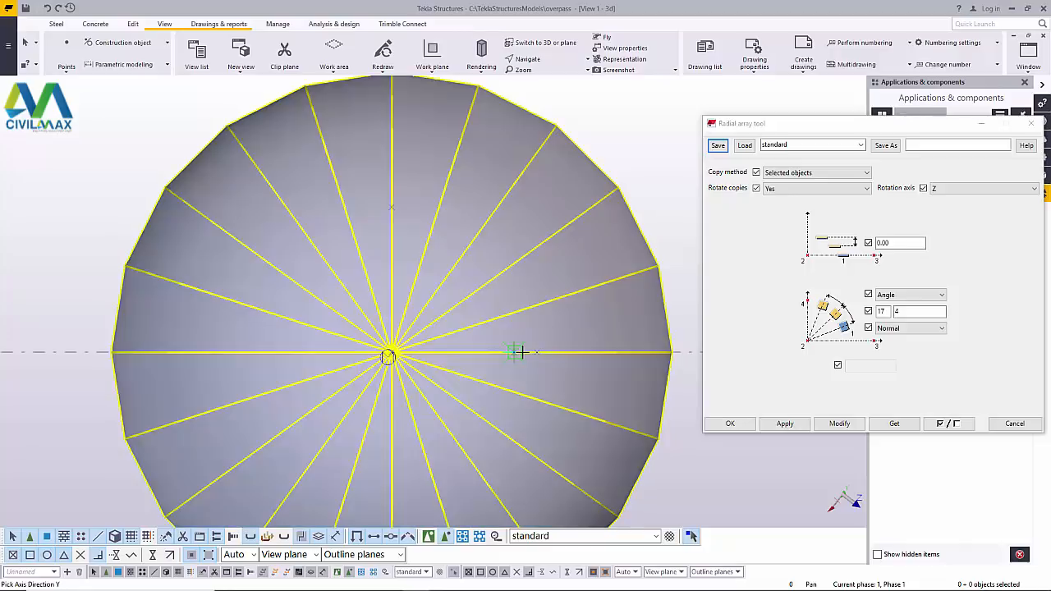
pyautogui.click(392, 205)
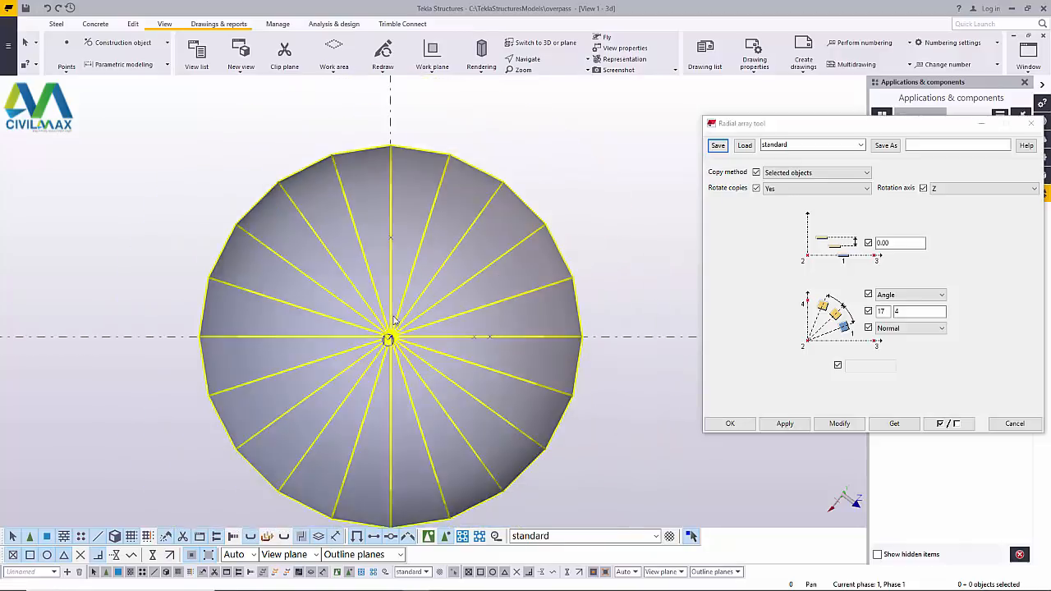
pyautogui.scroll(-3, 391, 212)
# - Inspect the arrayed piers under the curved deck, especially the pair at the overpass's free end
pyautogui.click(542, 42)
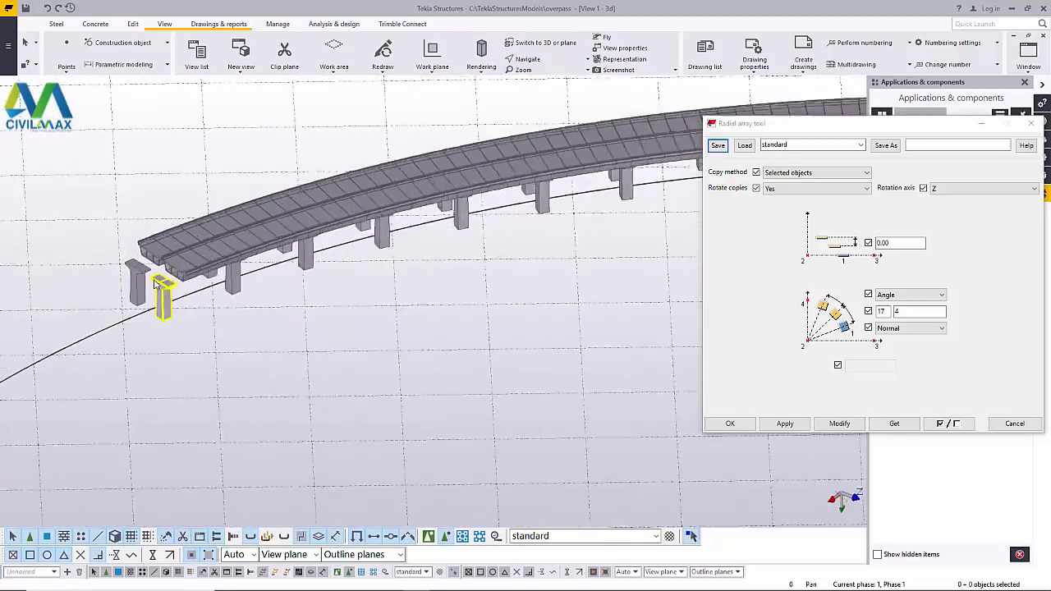
pyautogui.click(527, 59)
pyautogui.click(544, 81)
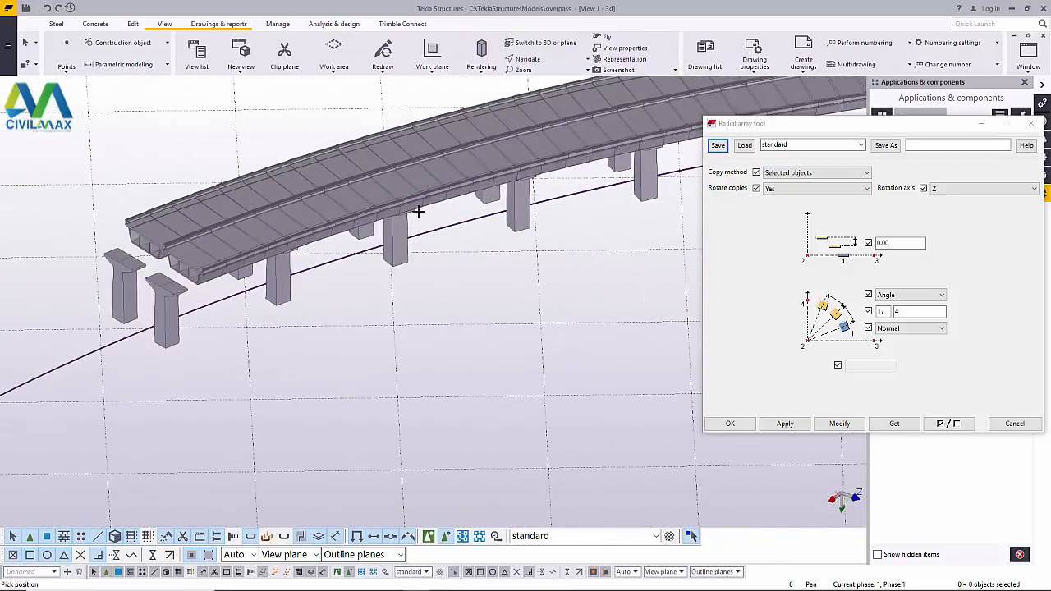
pyautogui.moveTo(277, 263); pyautogui.dragTo(343, 263)
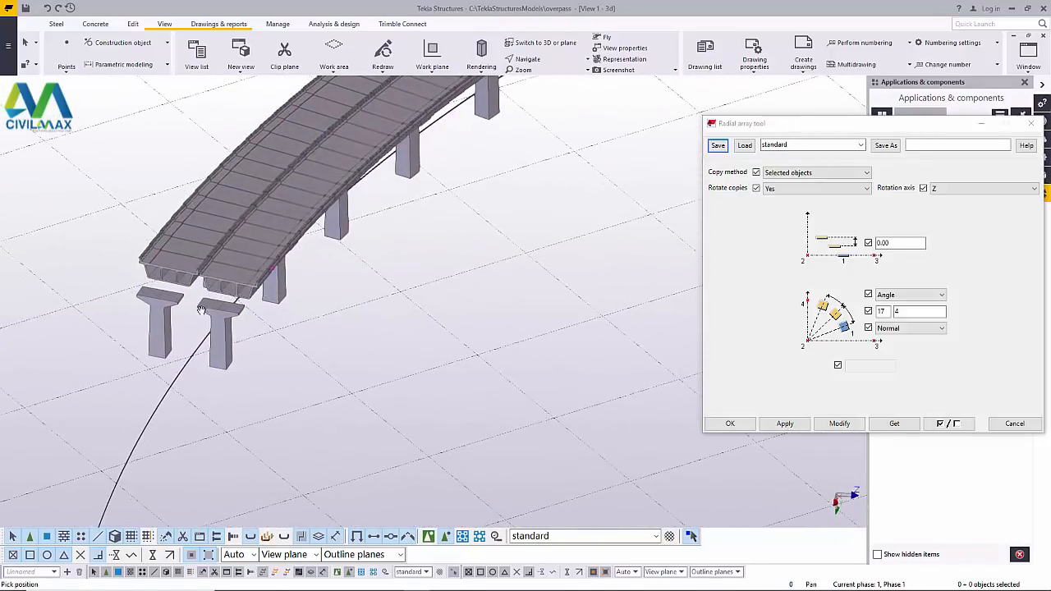
pyautogui.scroll(5, 203, 309)
pyautogui.moveTo(240, 285); pyautogui.dragTo(369, 216)
pyautogui.scroll(2, 337, 234)
pyautogui.rightClick(369, 216)
pyautogui.click(423, 223)
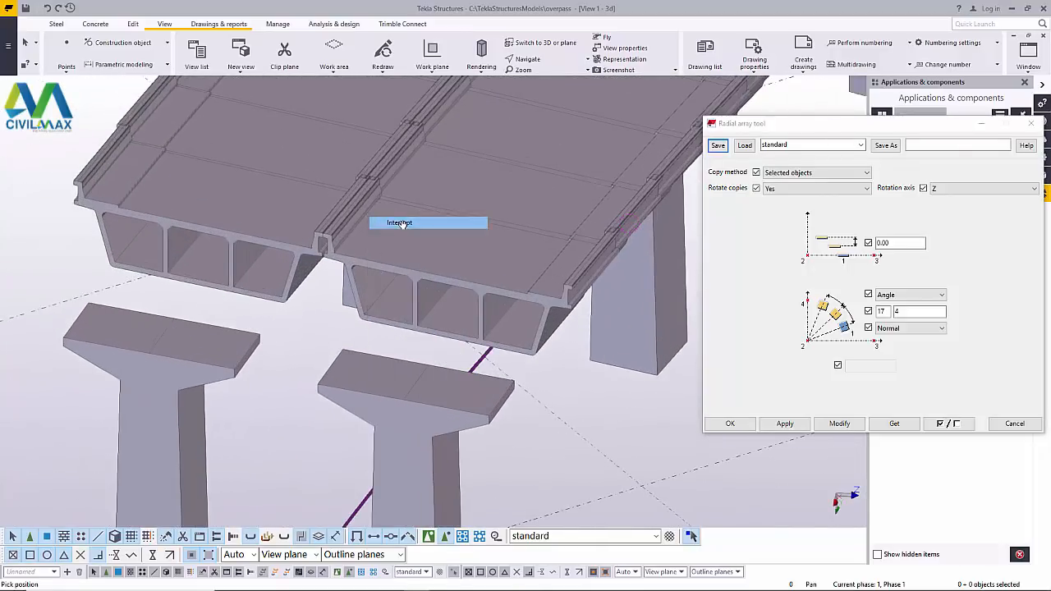
pyautogui.scroll(1, 295, 248)
pyautogui.scroll(-6, 295, 248)
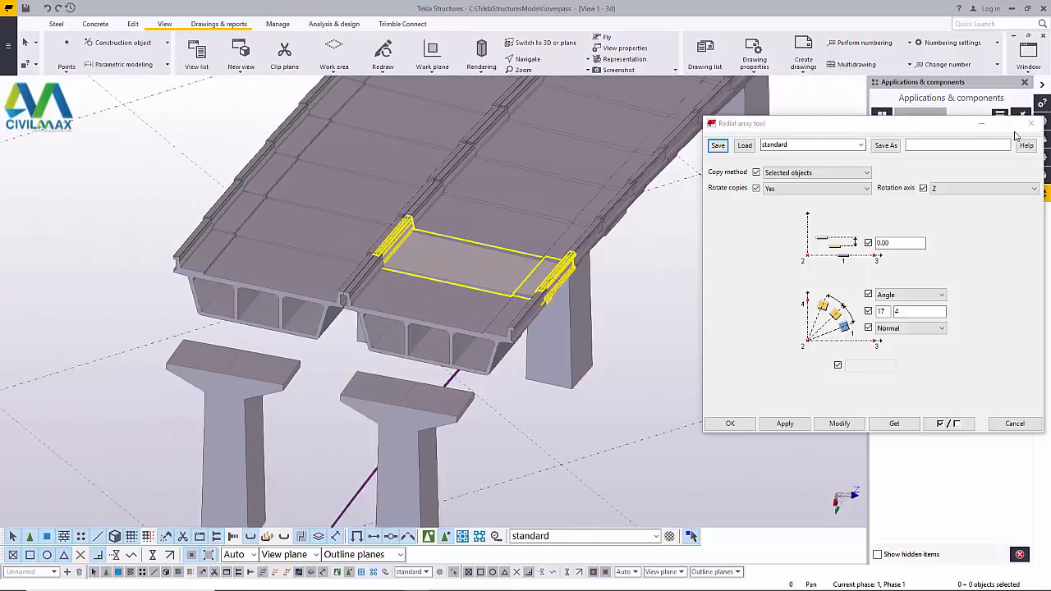
# - Close the Radial array tool and the Applications & components catalog, keeping the overpass end in view
pyautogui.click(1032, 127)
pyautogui.click(1025, 83)
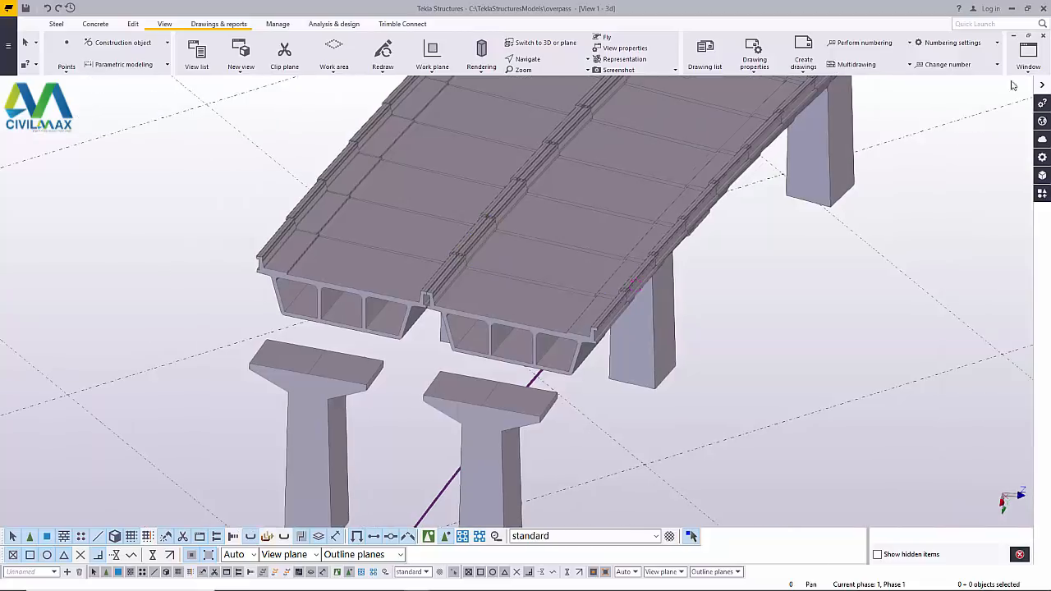
pyautogui.scroll(3, 499, 356)
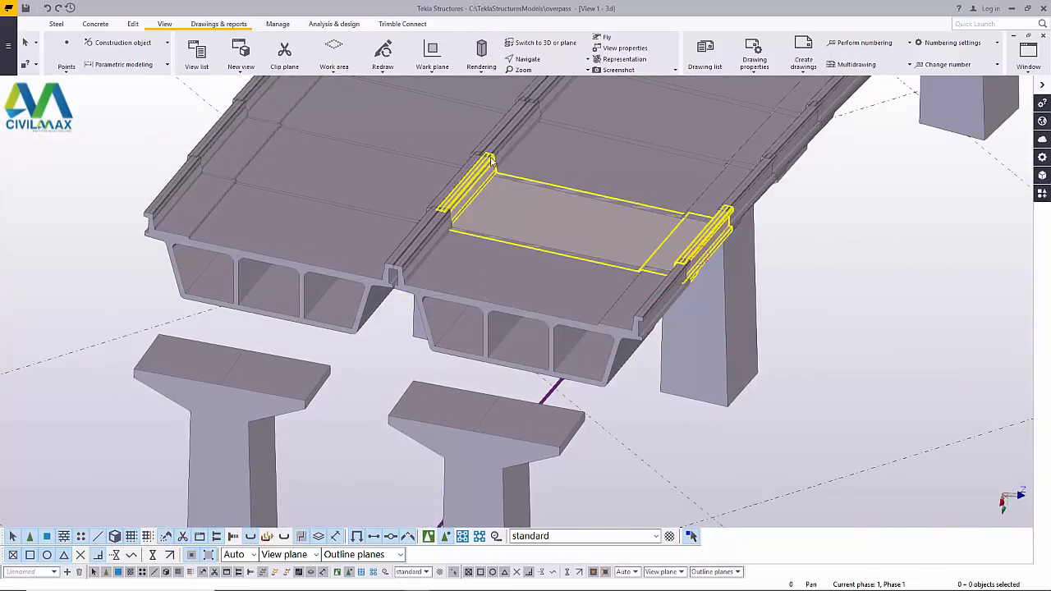
pyautogui.scroll(5, 473, 141)
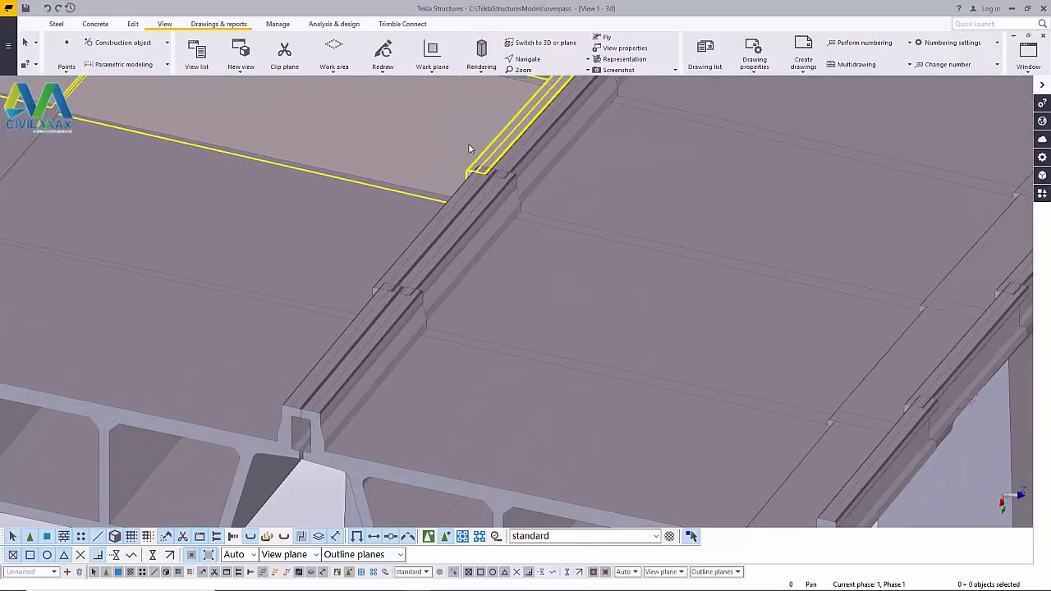
pyautogui.scroll(-6, 468, 143)
pyautogui.scroll(-6, 343, 337)
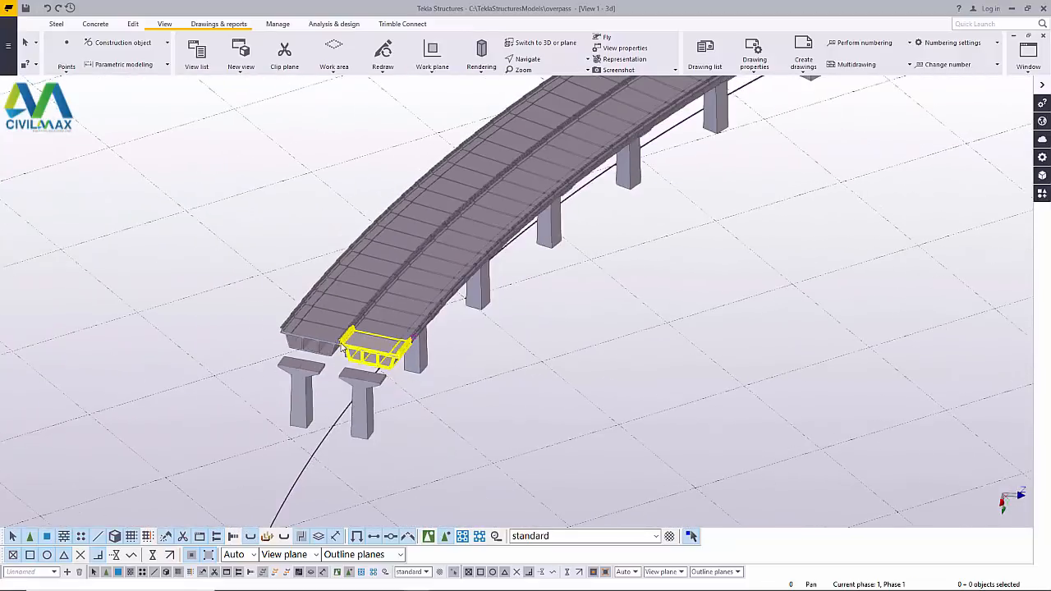
# - Delete the whole radial array of deck segments along the lower-left circle's arc, up to the curve transition
pyautogui.scroll(2, 708, 161)
pyautogui.scroll(8, 708, 162)
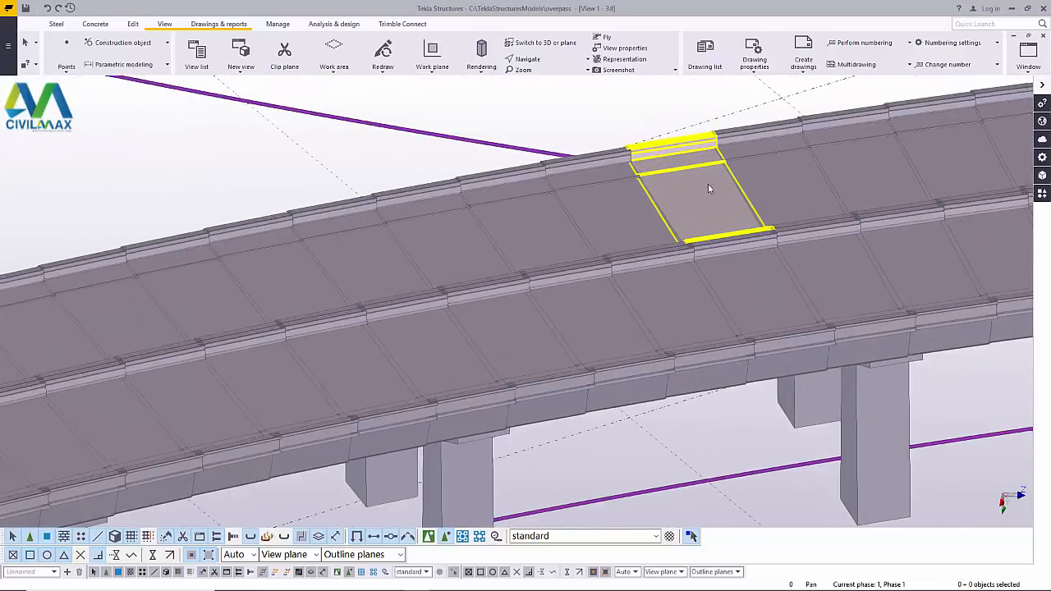
pyautogui.scroll(-8, 709, 188)
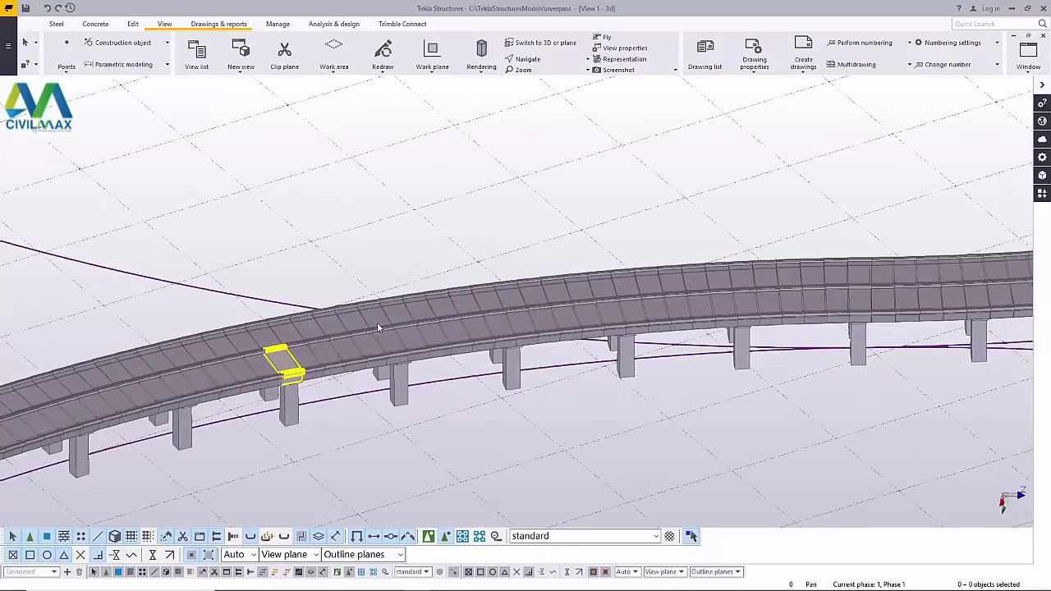
pyautogui.scroll(7, 926, 271)
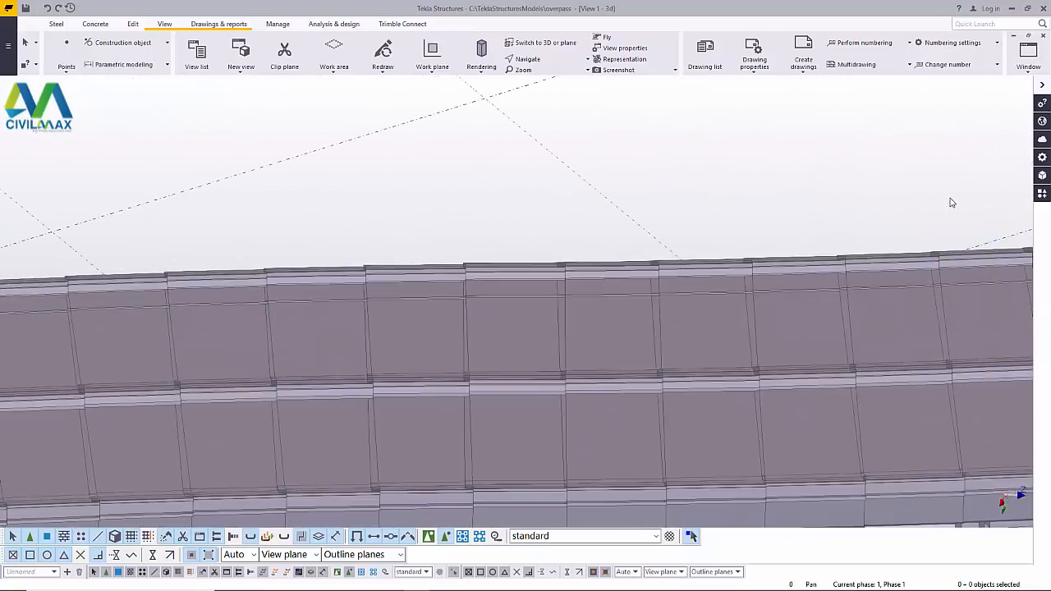
pyautogui.scroll(-8, 915, 241)
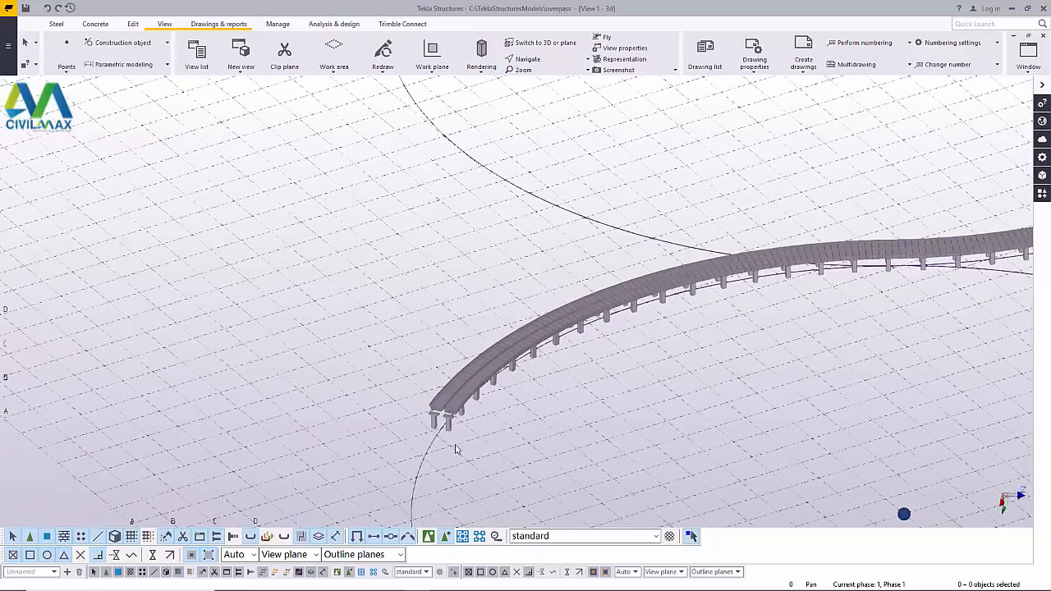
pyautogui.scroll(4, 460, 443)
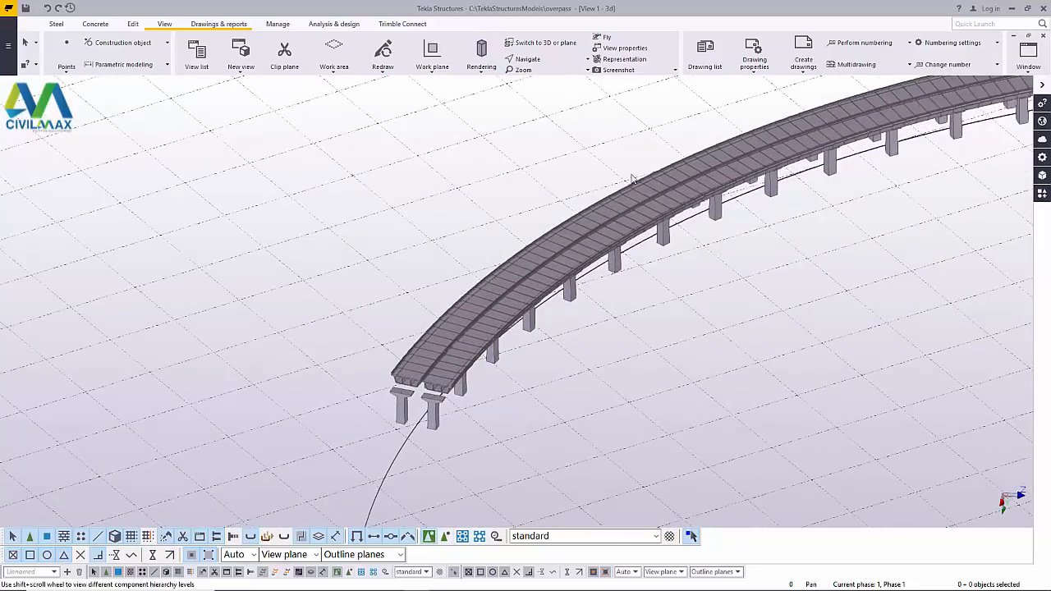
pyautogui.click(590, 231)
pyautogui.scroll(-5, 440, 282)
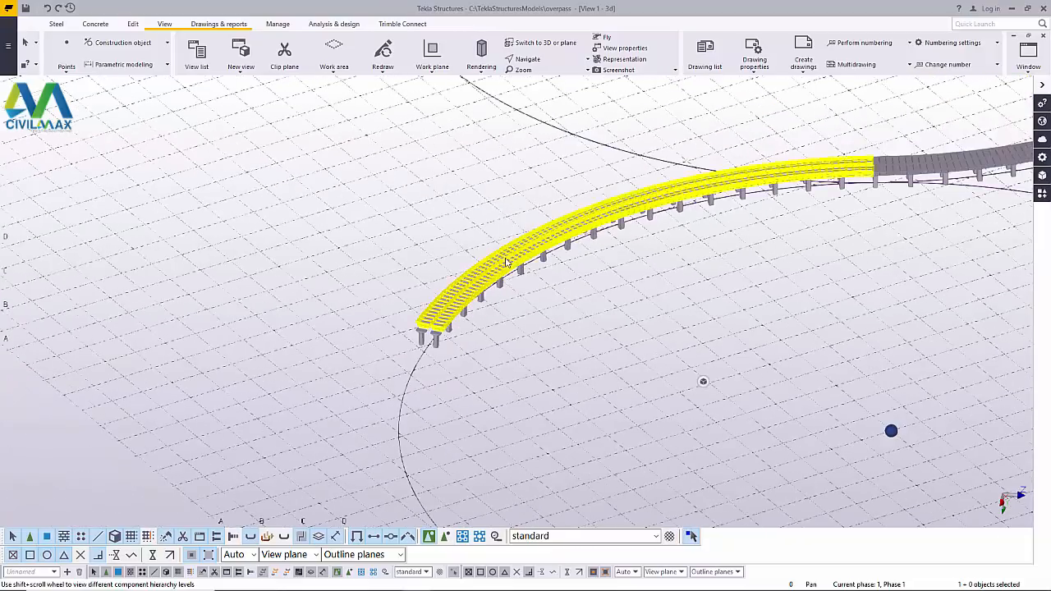
pyautogui.click(743, 220)
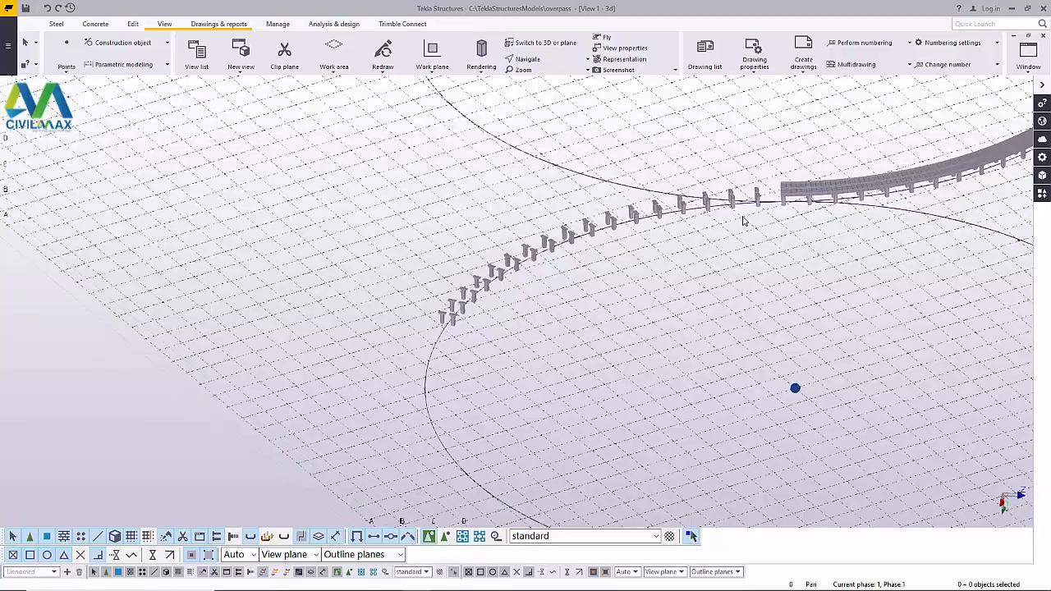
# - Delete the two outermost deck segments at the exposed deck end, one from each lane, above the pier pair at the curve transition
pyautogui.scroll(5, 744, 218)
pyautogui.scroll(5, 777, 215)
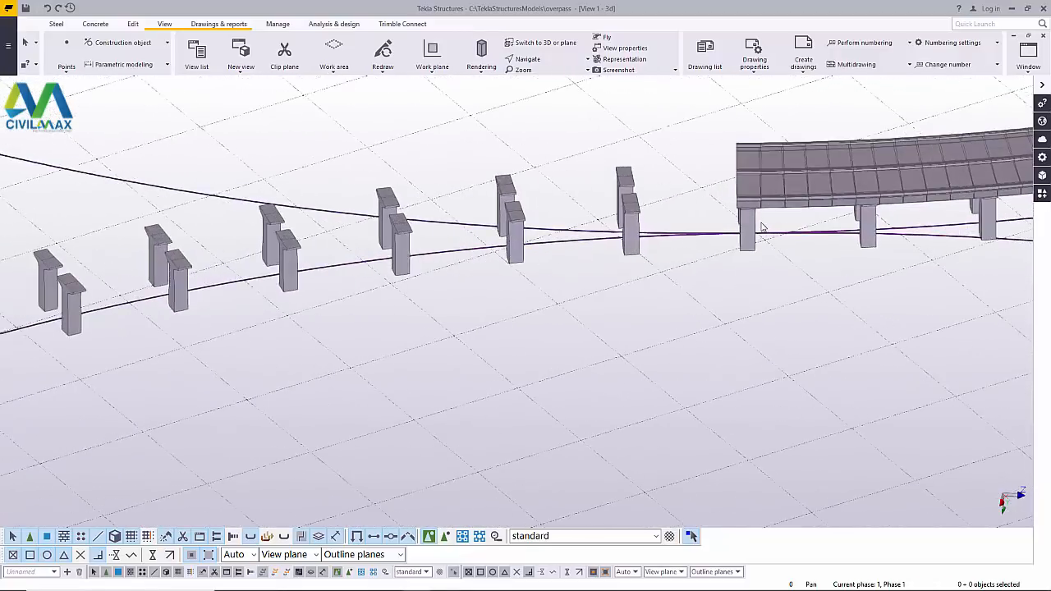
pyautogui.click(541, 63)
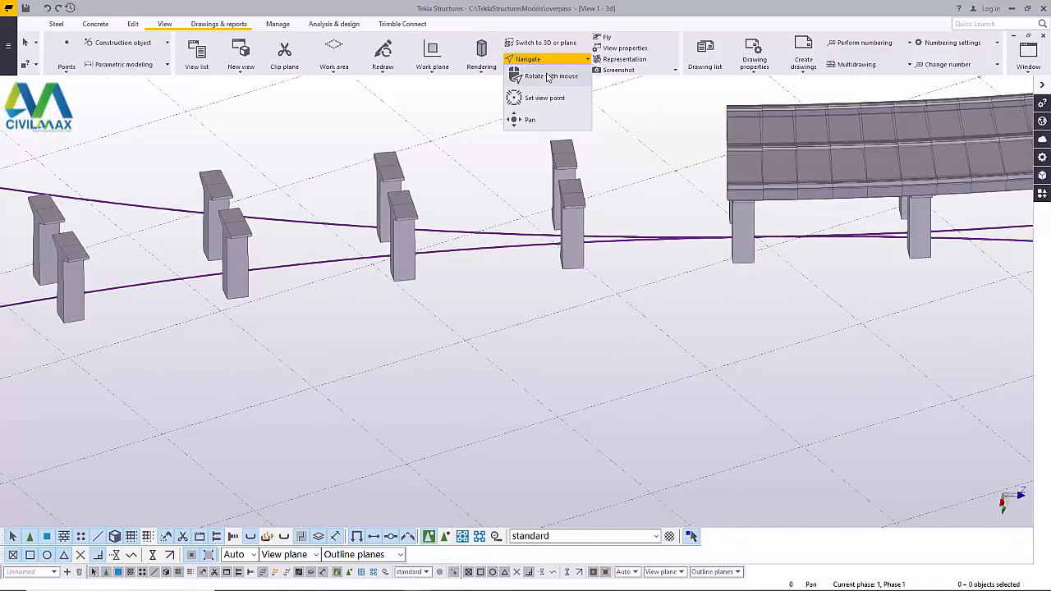
pyautogui.click(544, 96)
pyautogui.moveTo(752, 210); pyautogui.dragTo(784, 253)
pyautogui.scroll(8, 821, 254)
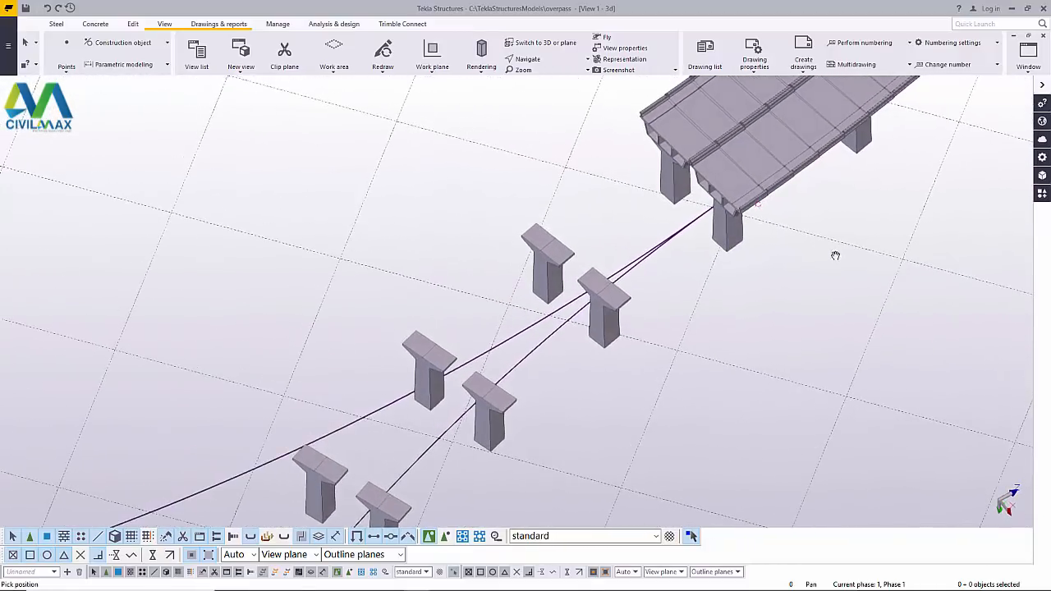
pyautogui.rightClick(718, 156)
pyautogui.click(717, 165)
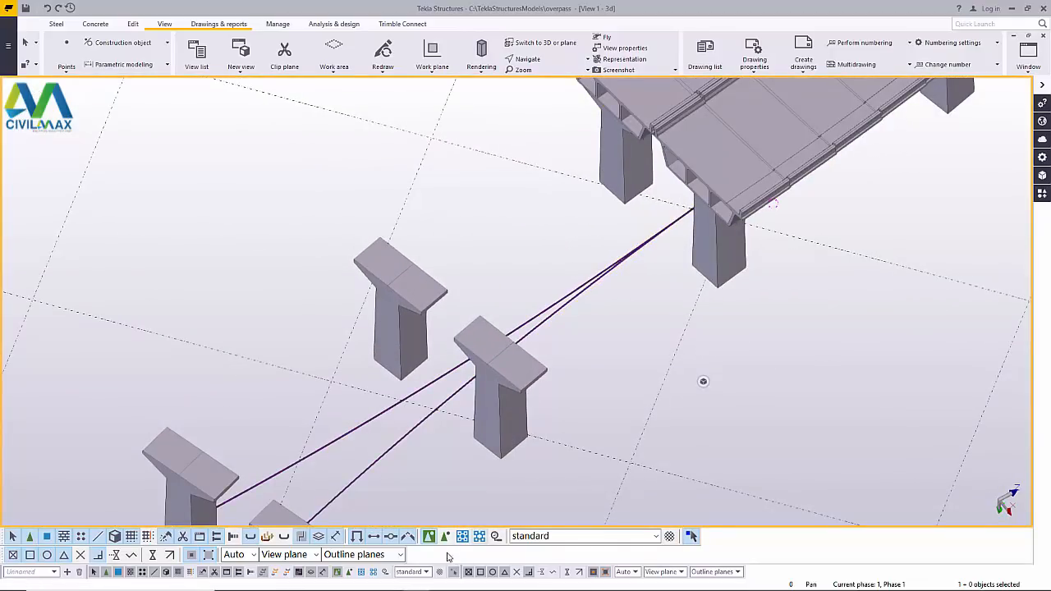
pyautogui.click(716, 147)
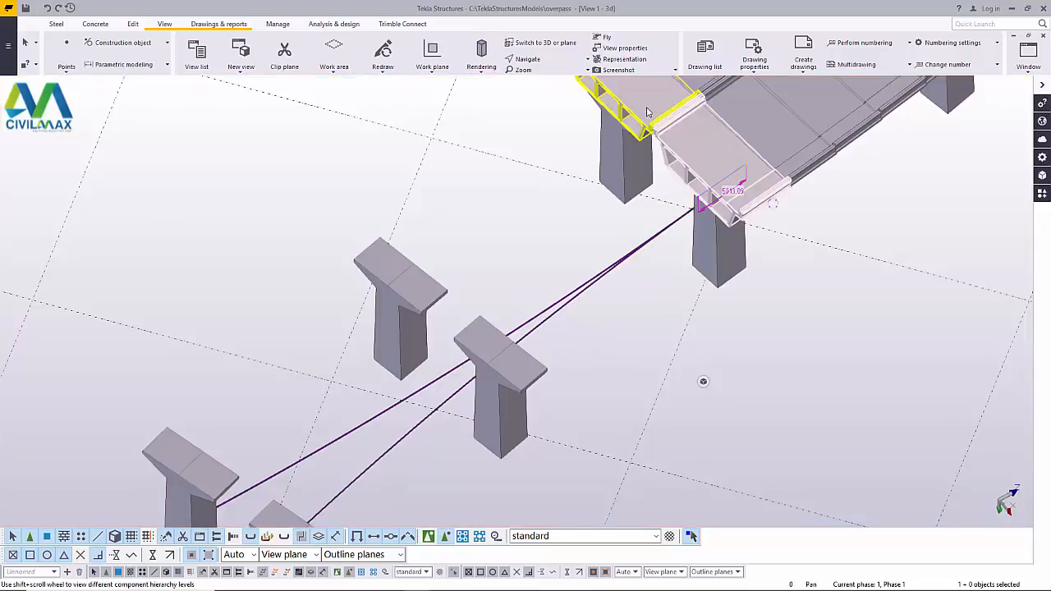
pyautogui.press('Delete')
pyautogui.click(646, 109)
pyautogui.press('Delete')
pyautogui.scroll(-6, 630, 326)
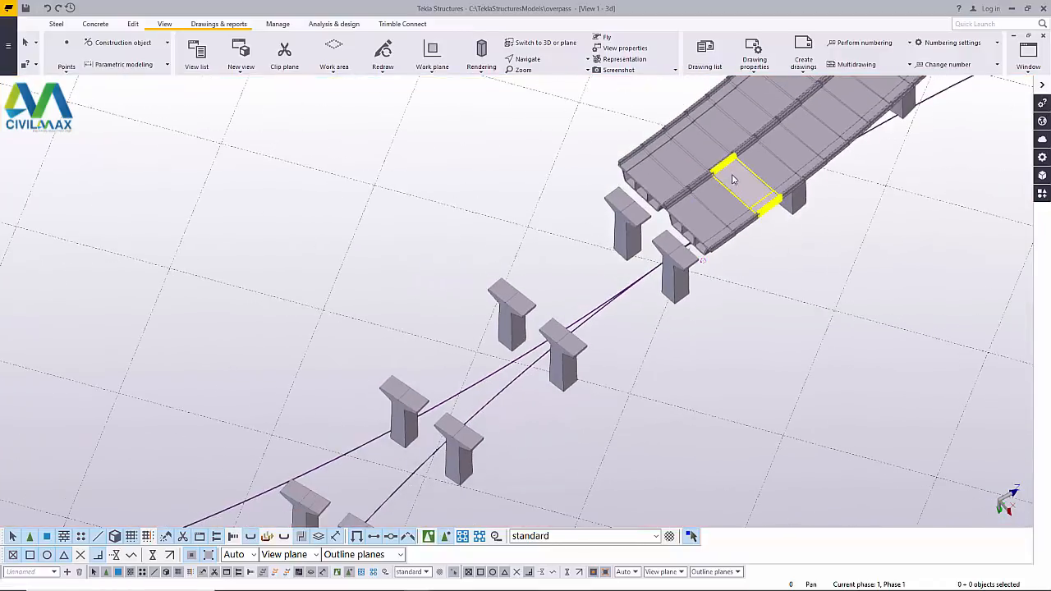
# - Delete the arrayed piers along the lower-left arc beyond the pier pair at the deck end
pyautogui.scroll(3, 733, 179)
pyautogui.scroll(2, 611, 239)
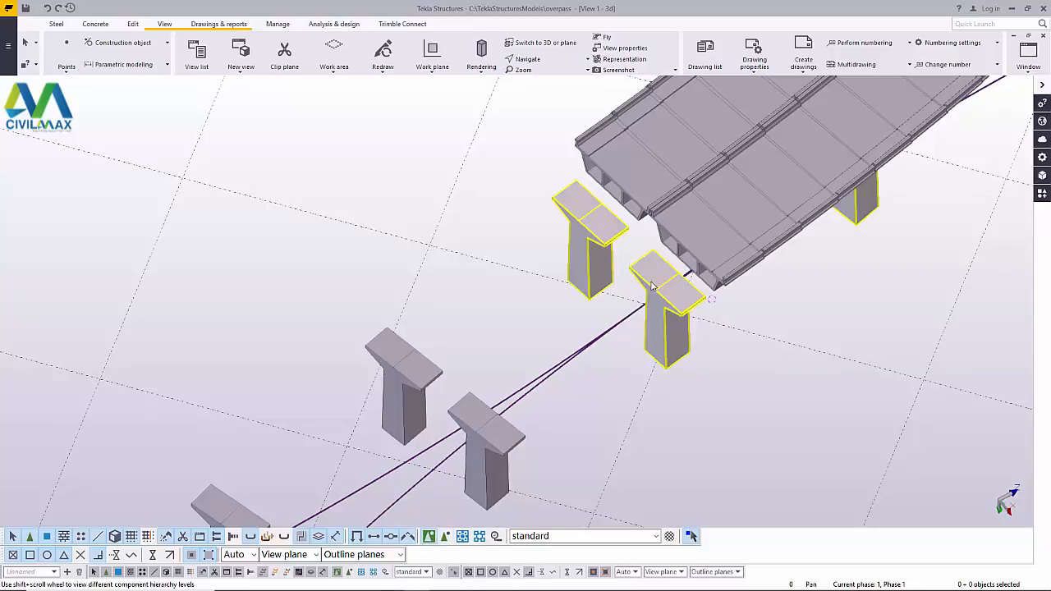
pyautogui.click(480, 419)
pyautogui.press('Delete')
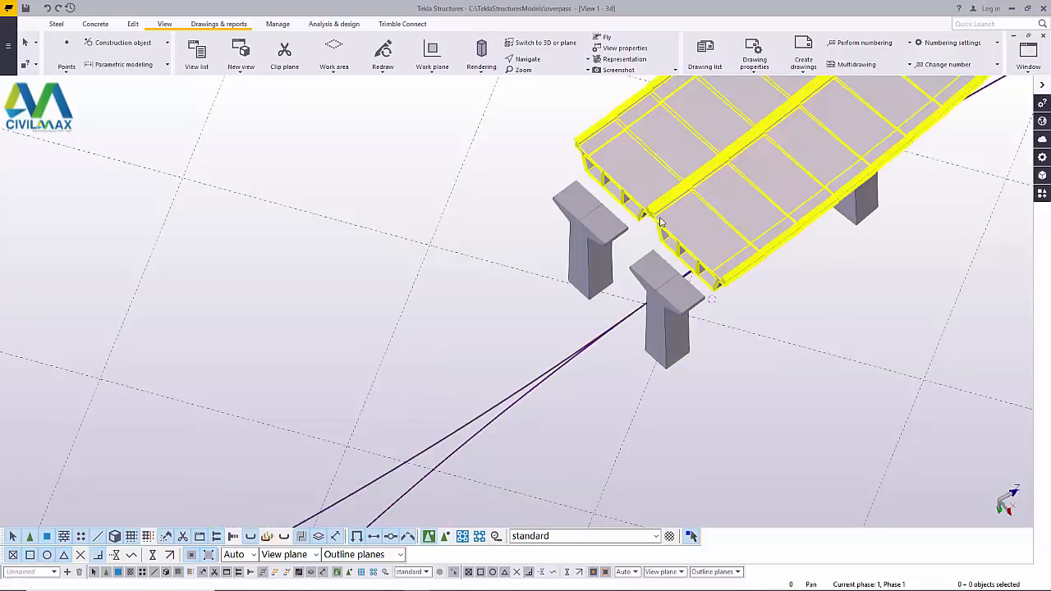
# - Examine how the exposed deck end sits relative to its pier pair, up close and from a rotated angle
pyautogui.scroll(3, 648, 244)
pyautogui.scroll(-2, 643, 323)
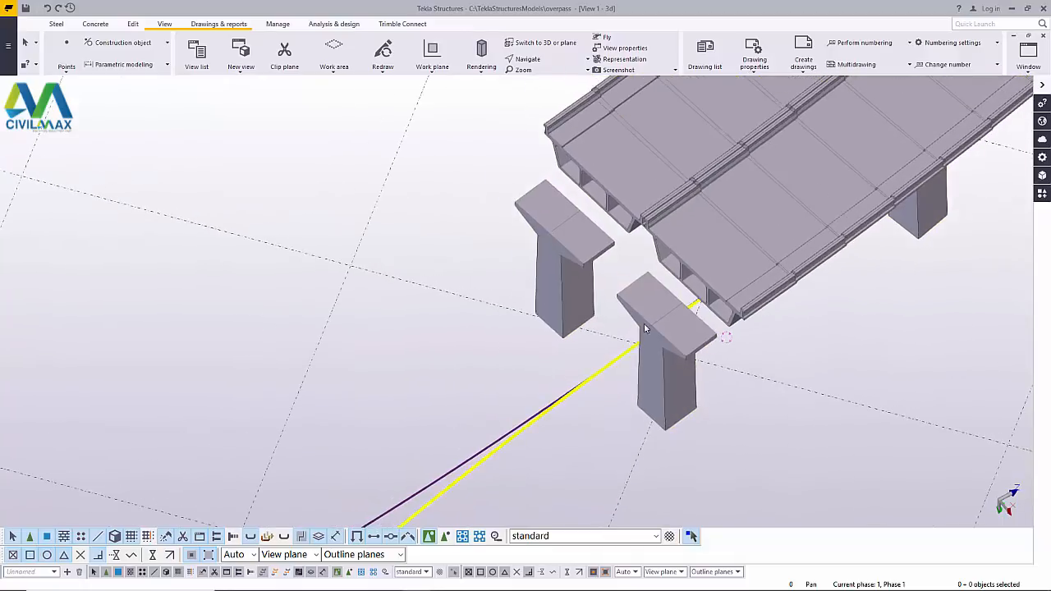
pyautogui.scroll(2, 681, 212)
pyautogui.keyDown('ctrl'); pyautogui.moveTo(677, 216); pyautogui.dragTo(698, 320, button='middle'); pyautogui.keyUp('ctrl')
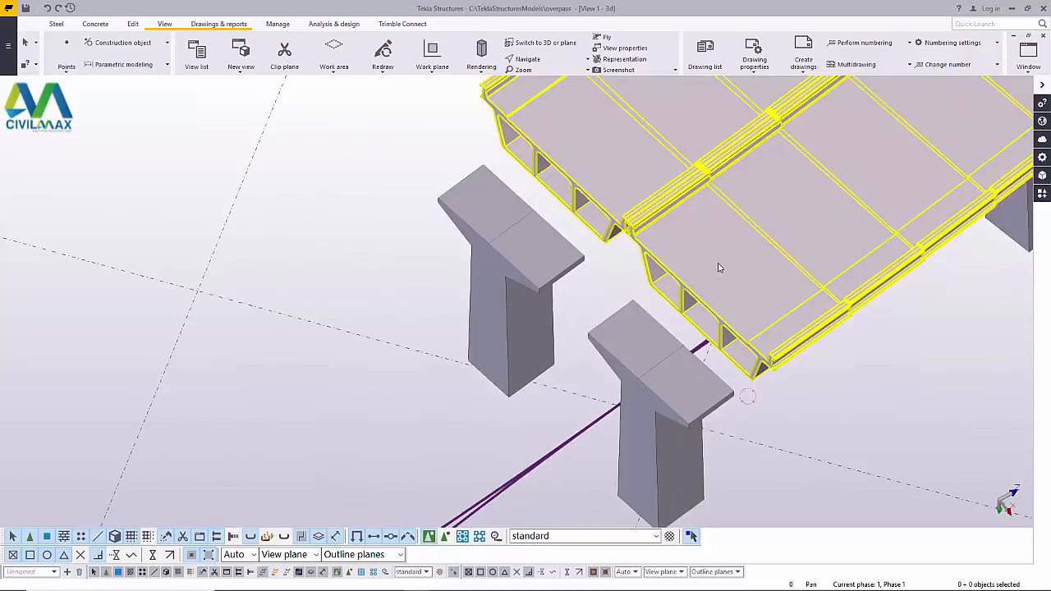
pyautogui.click(546, 63)
pyautogui.click(559, 77)
pyautogui.moveTo(701, 273); pyautogui.dragTo(669, 248)
pyautogui.rightClick(448, 197)
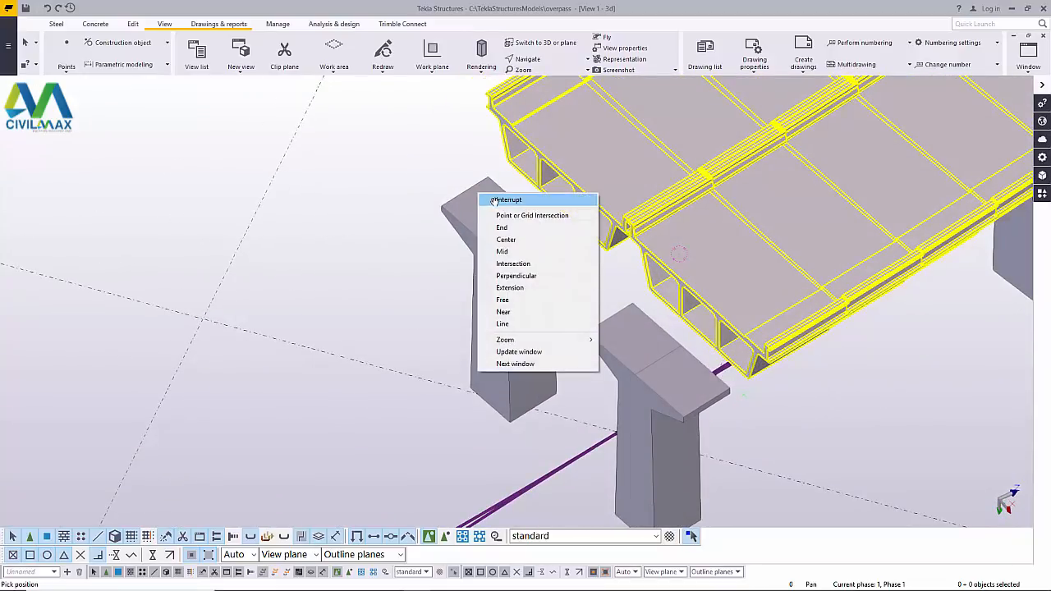
pyautogui.click(501, 199)
# - Start the Radial array tool and pick the end deck segments of both lanes as objects to copy
pyautogui.click(701, 377)
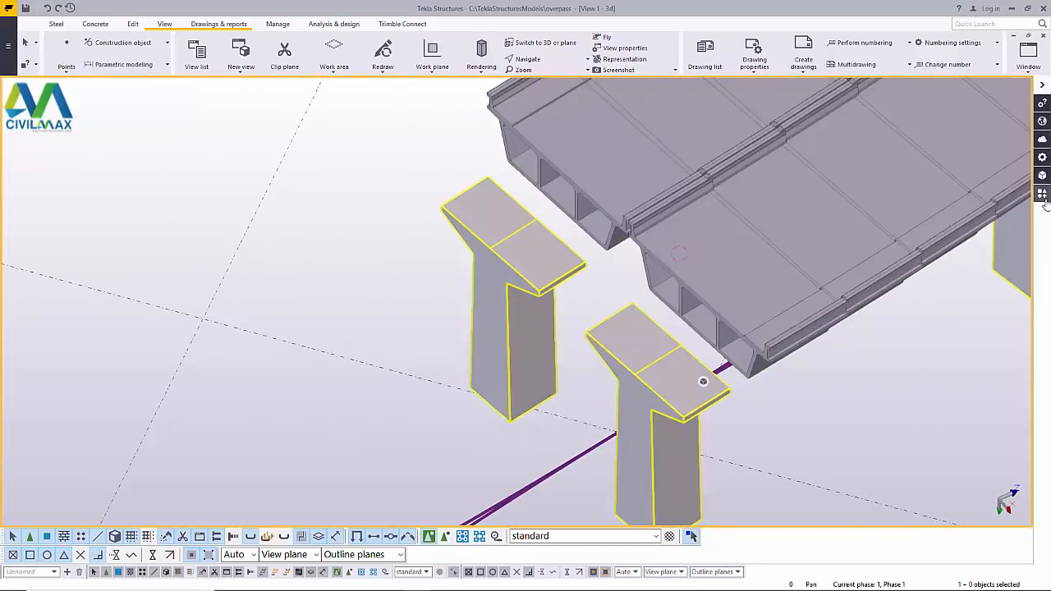
pyautogui.hotkey('ctrl', 'f')
pyautogui.doubleClick(907, 323)
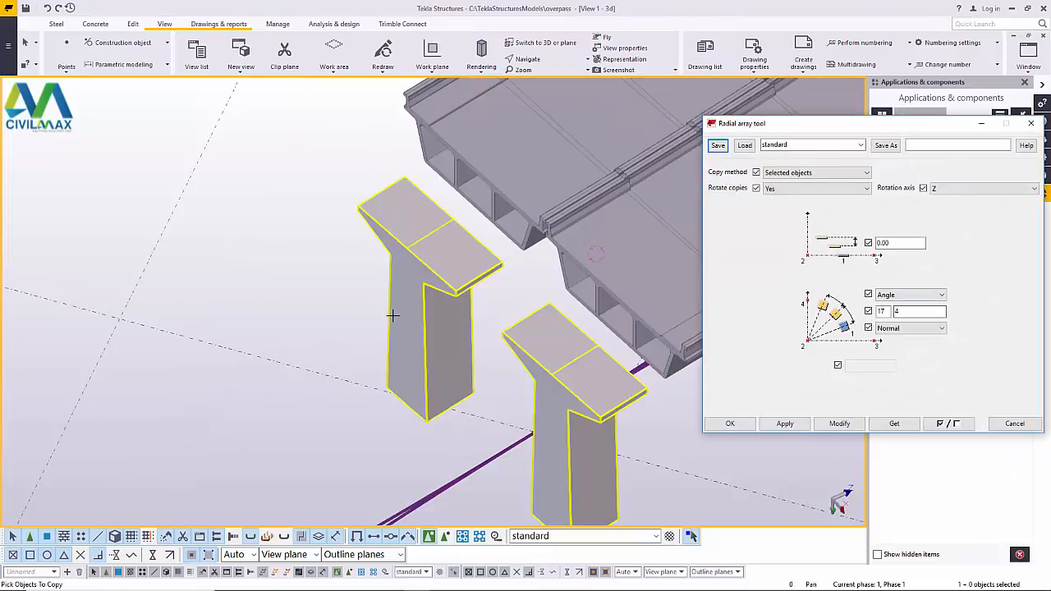
pyautogui.scroll(-3, 394, 311)
pyautogui.click(532, 347)
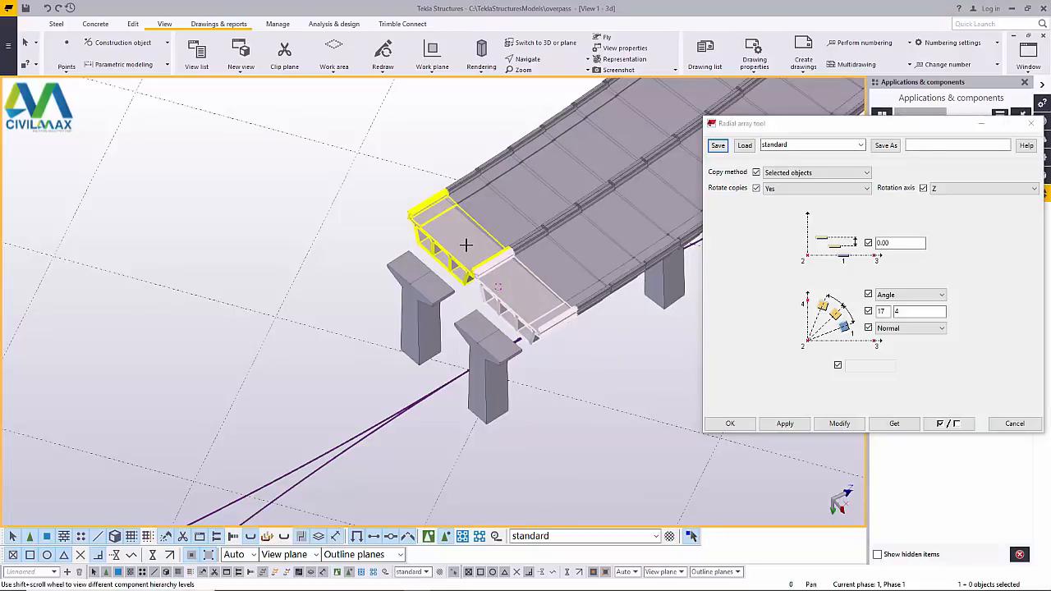
# - Array the deck segments as 17 copies at an angle of 4 around the lower-left circle's centre, with horizontal X and vertical Y directions
pyautogui.scroll(-10, 466, 245)
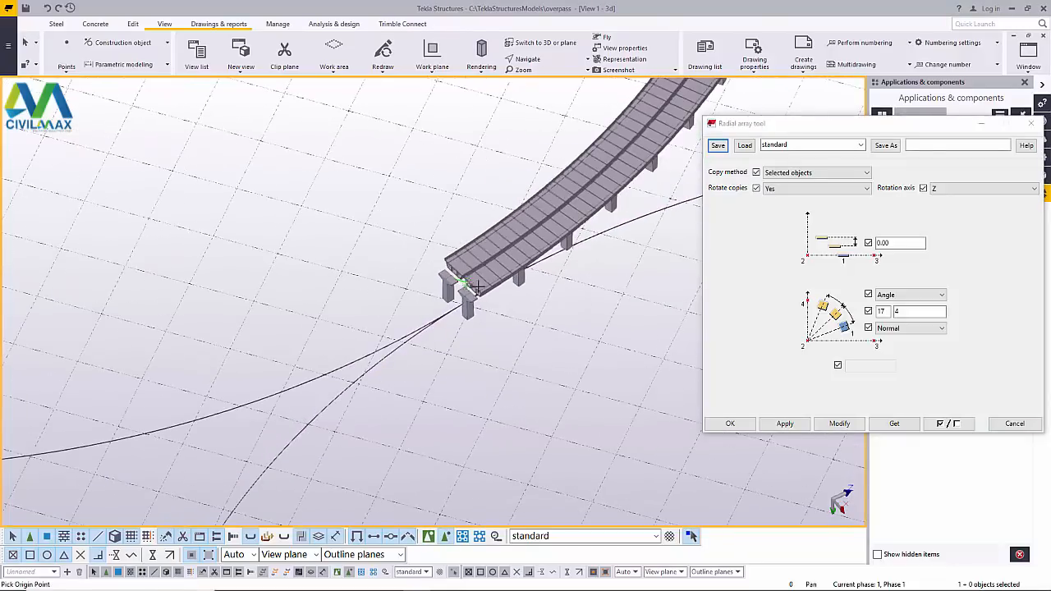
pyautogui.click(521, 43)
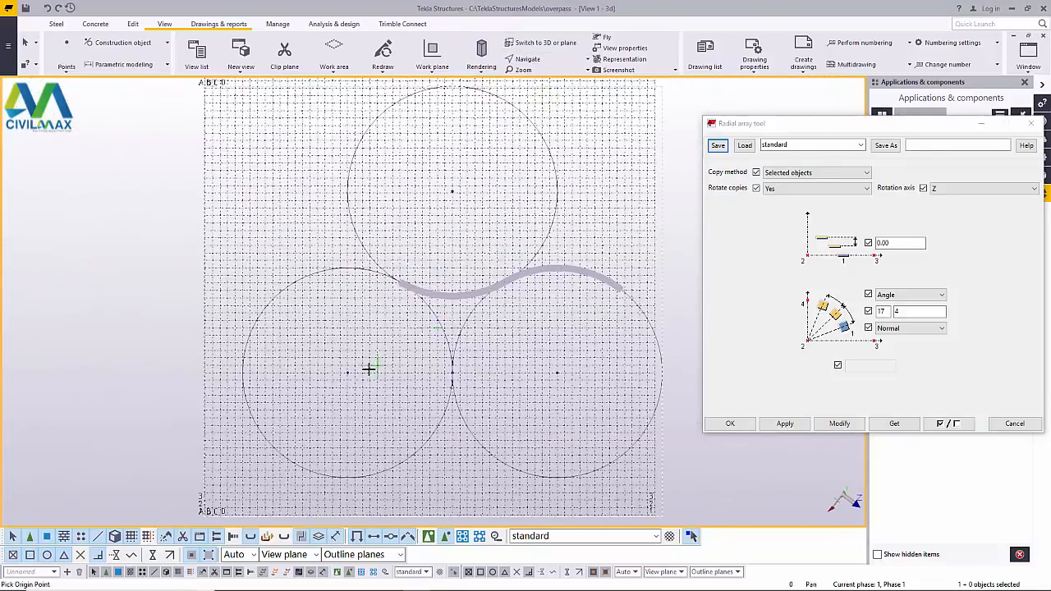
pyautogui.scroll(10, 369, 370)
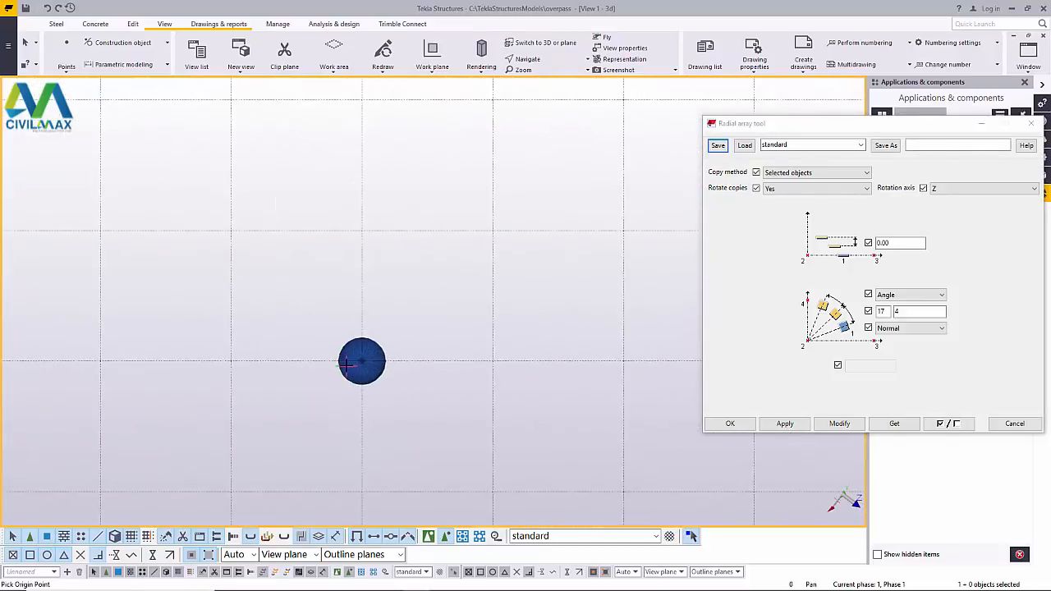
pyautogui.scroll(6, 345, 364)
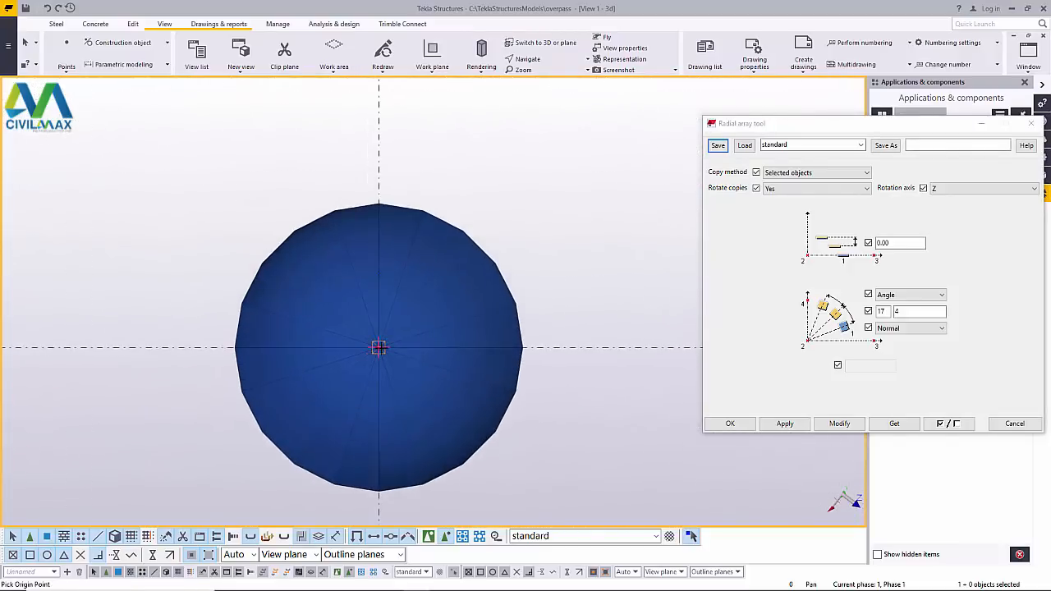
pyautogui.click(379, 348)
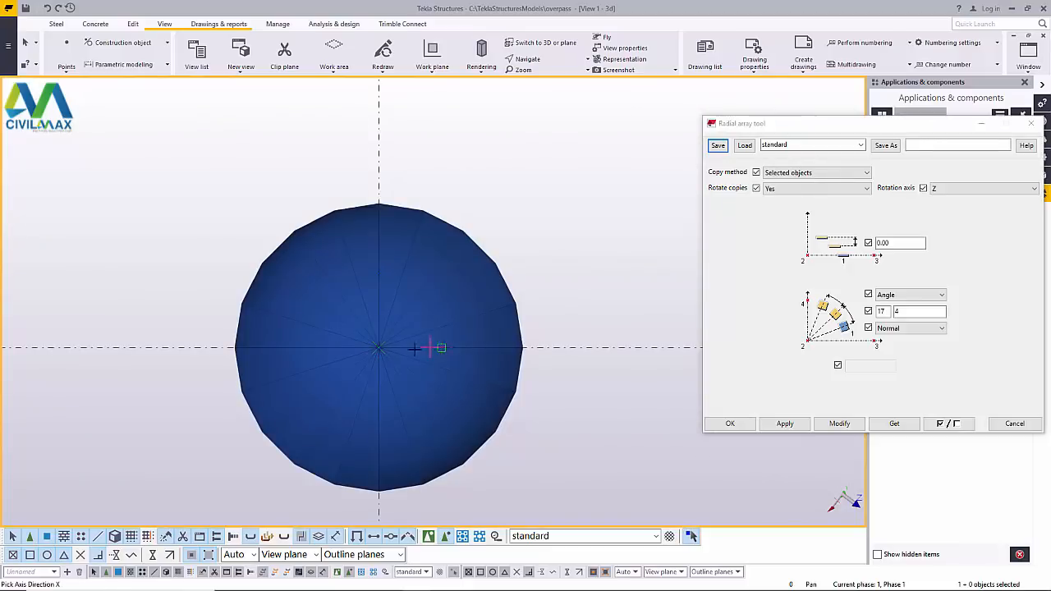
pyautogui.scroll(4, 406, 348)
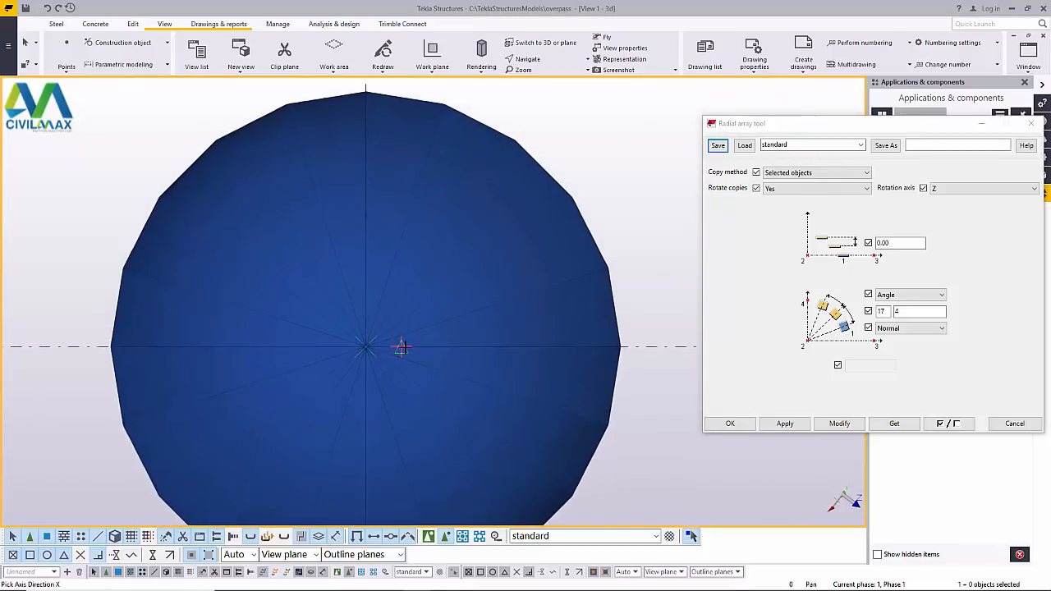
pyautogui.click(402, 348)
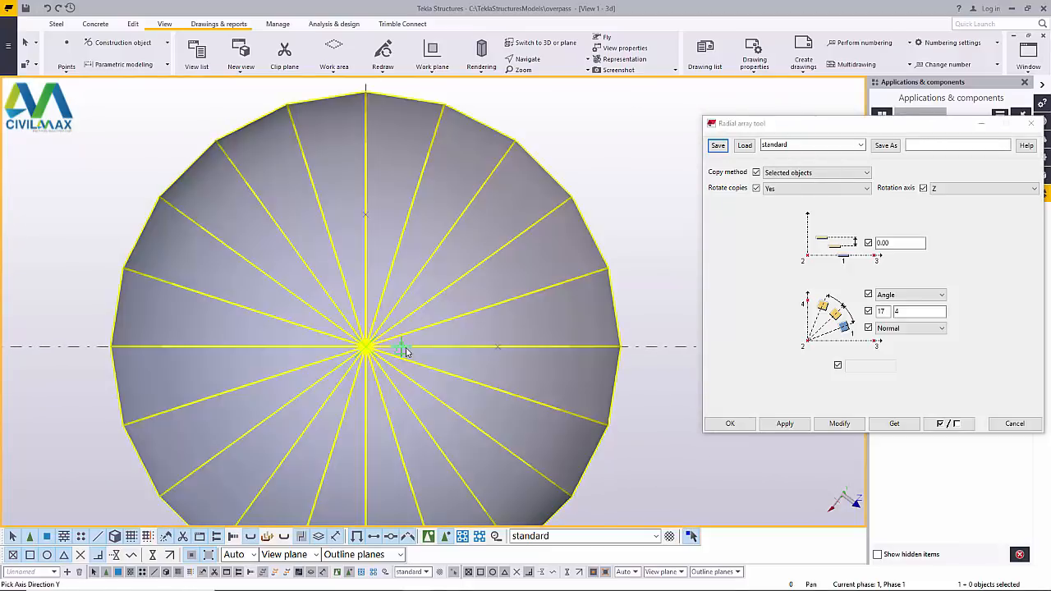
pyautogui.click(367, 263)
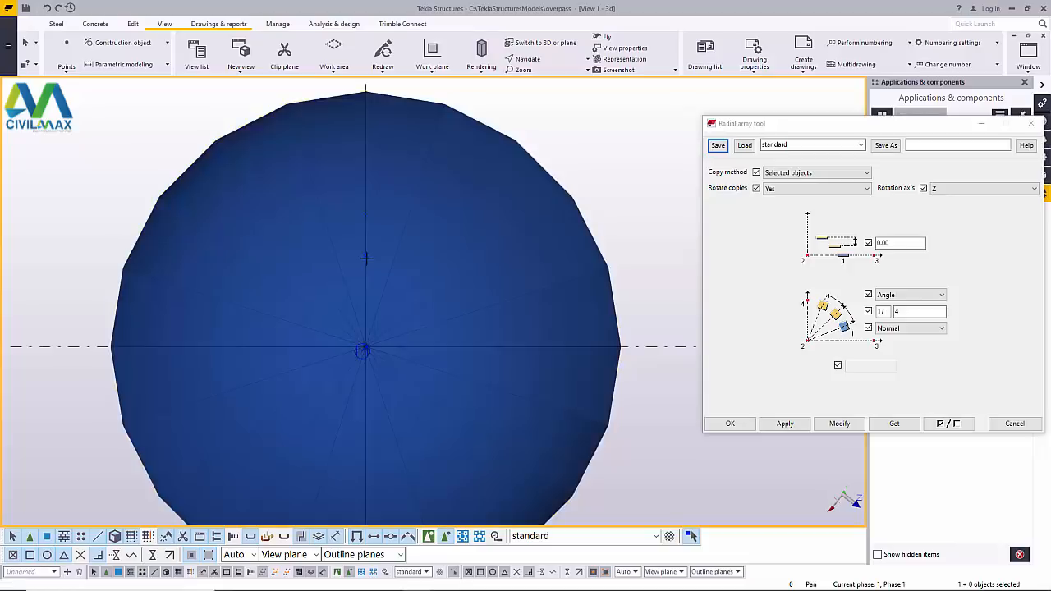
# - End the array command and modify the new deck segment array to 86 copies at an angle of 0.779
pyautogui.scroll(-3, 369, 345)
pyautogui.click(538, 43)
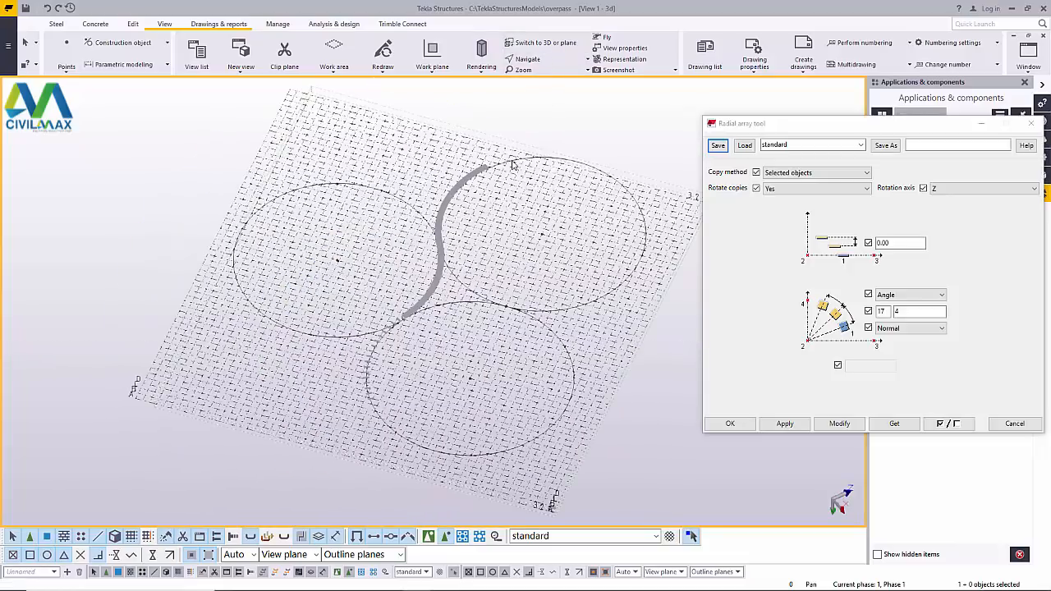
pyautogui.scroll(5, 469, 157)
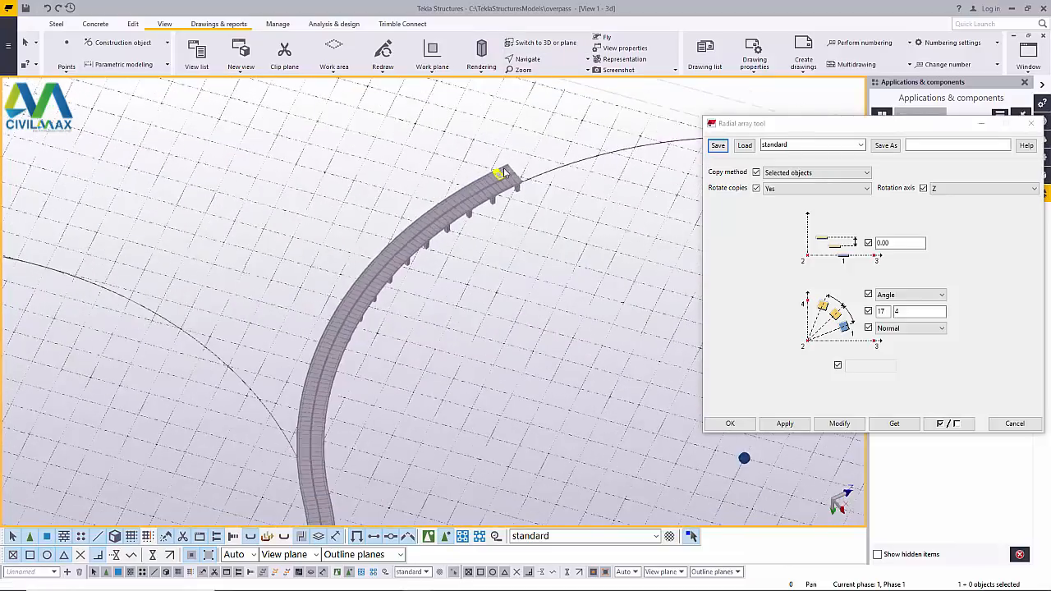
pyautogui.scroll(-2, 490, 200)
pyautogui.scroll(6, 394, 357)
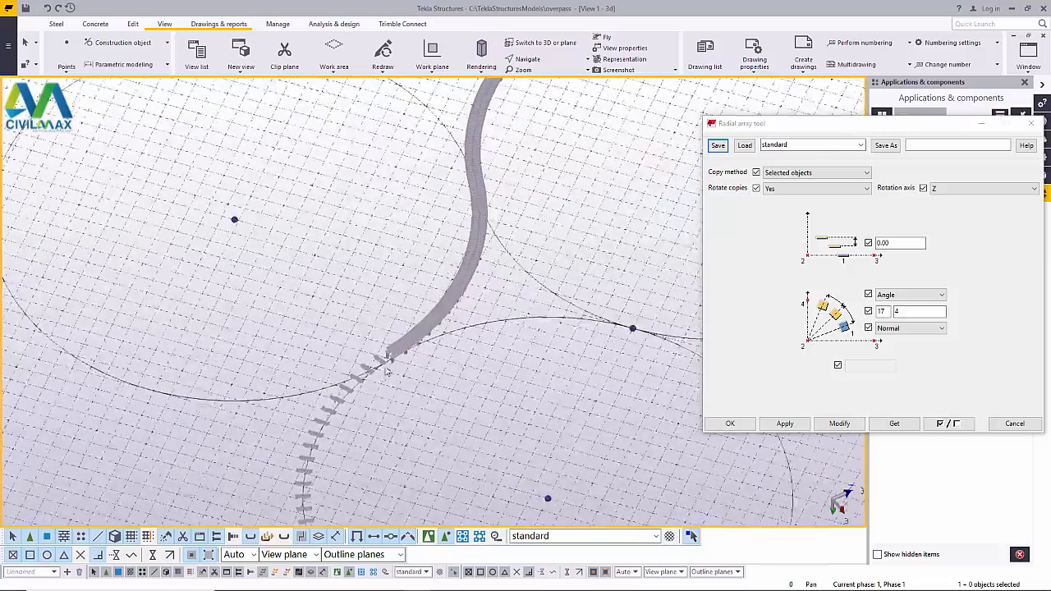
pyautogui.scroll(6, 380, 370)
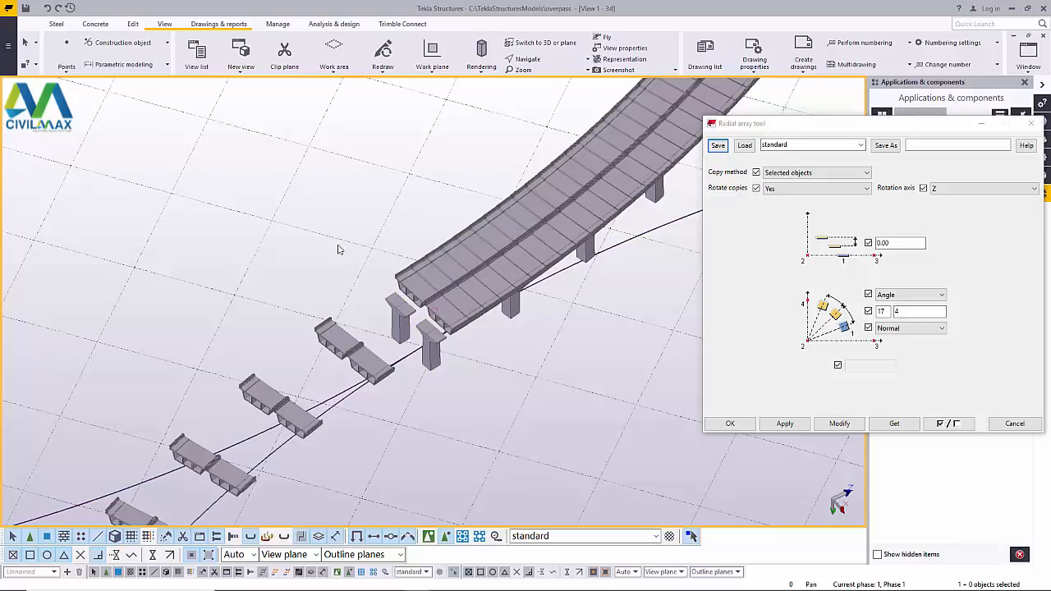
pyautogui.rightClick(317, 230)
pyautogui.click(343, 238)
pyautogui.click(899, 312)
pyautogui.moveTo(887, 311); pyautogui.dragTo(871, 316)
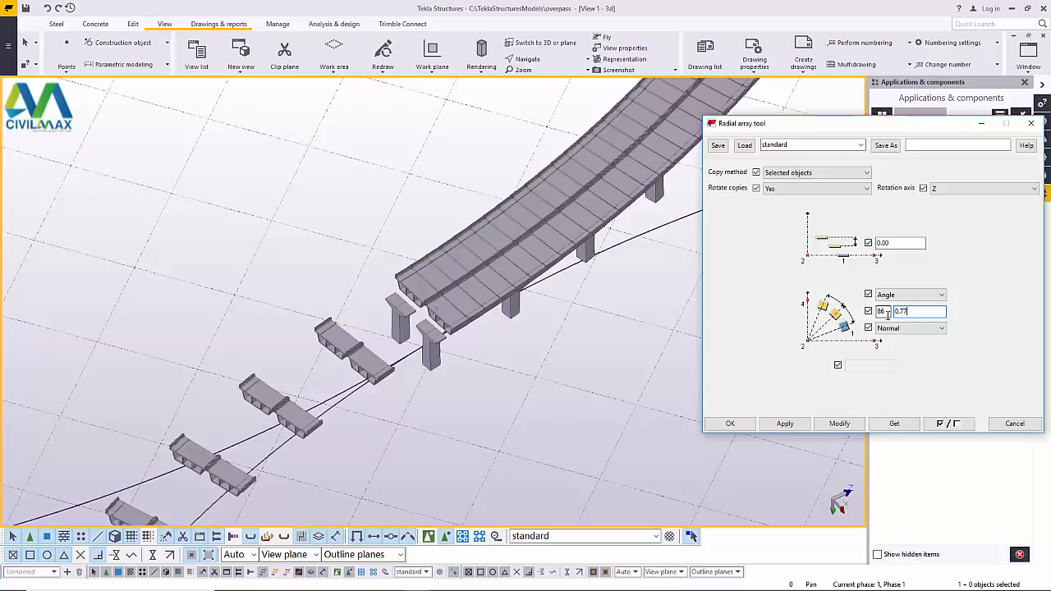
pyautogui.click(842, 424)
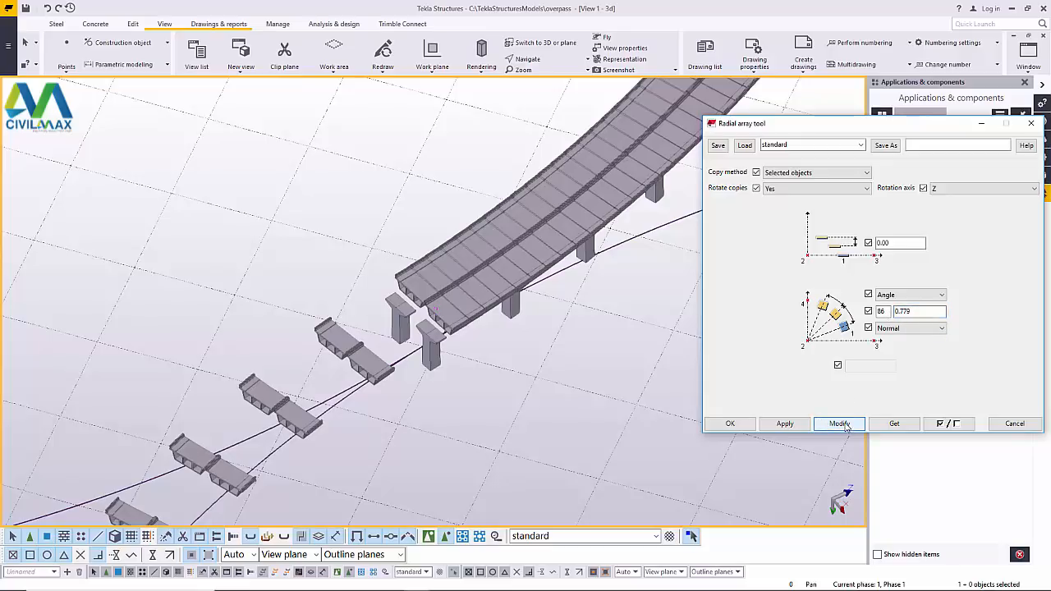
# - Reopen the widely spaced deck segment array on the lower-left arc and apply 86 copies at an angle of 0.779 to it
pyautogui.click(845, 424)
pyautogui.click(730, 424)
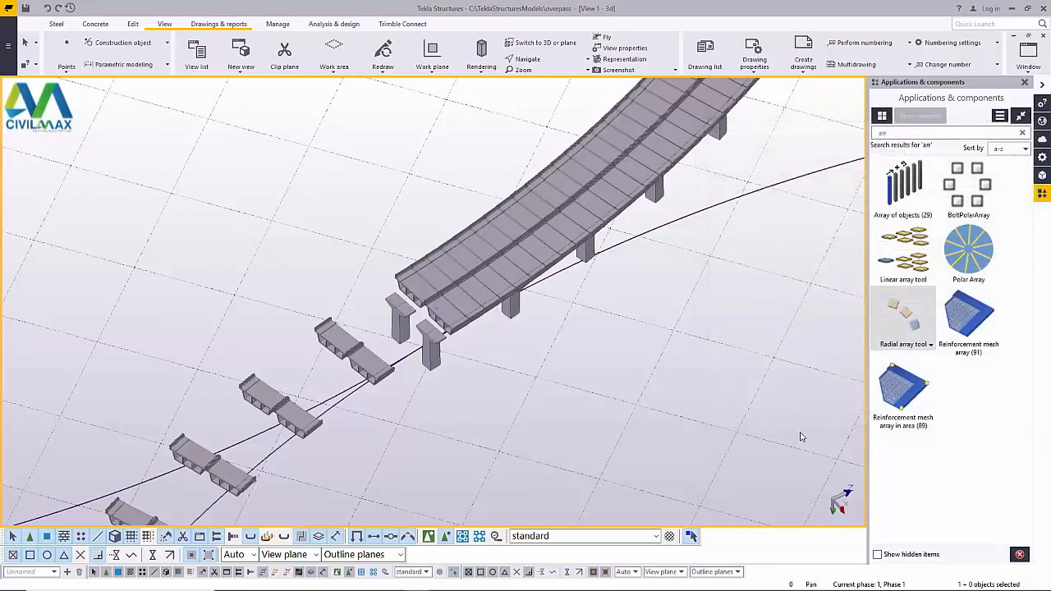
pyautogui.doubleClick(348, 344)
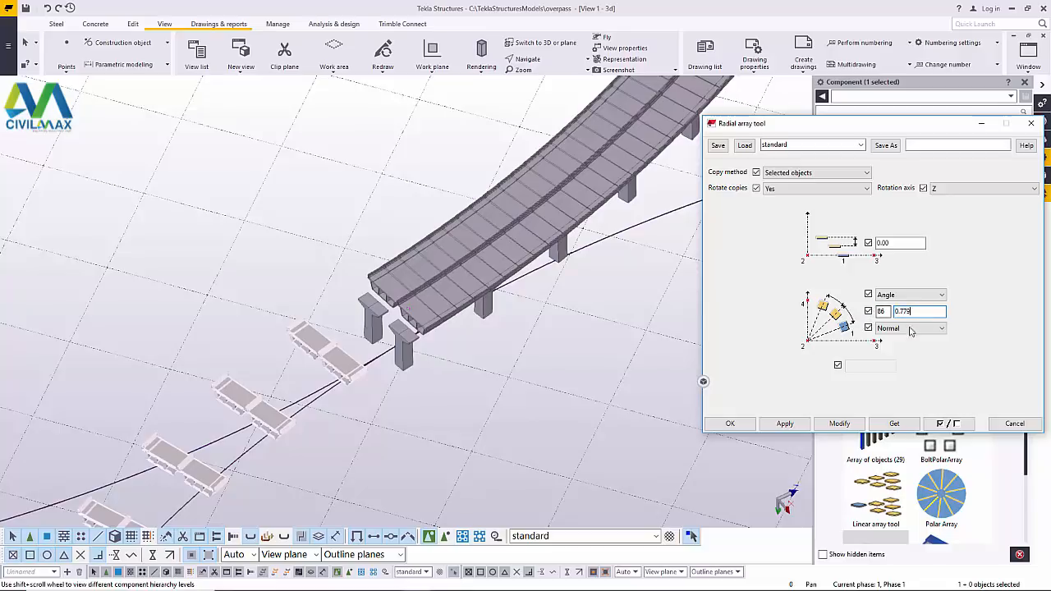
pyautogui.click(838, 425)
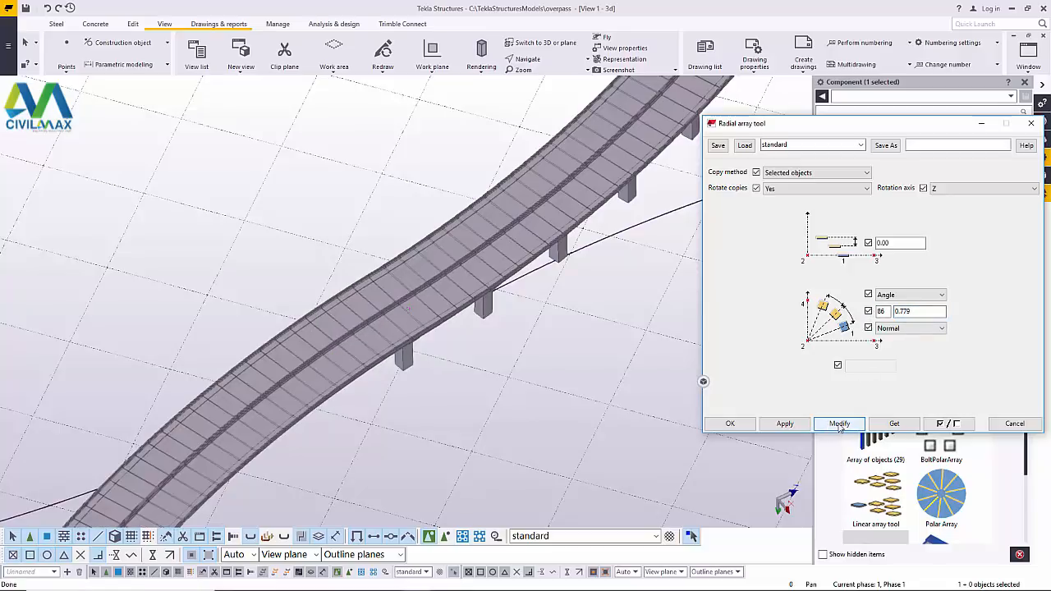
pyautogui.click(730, 424)
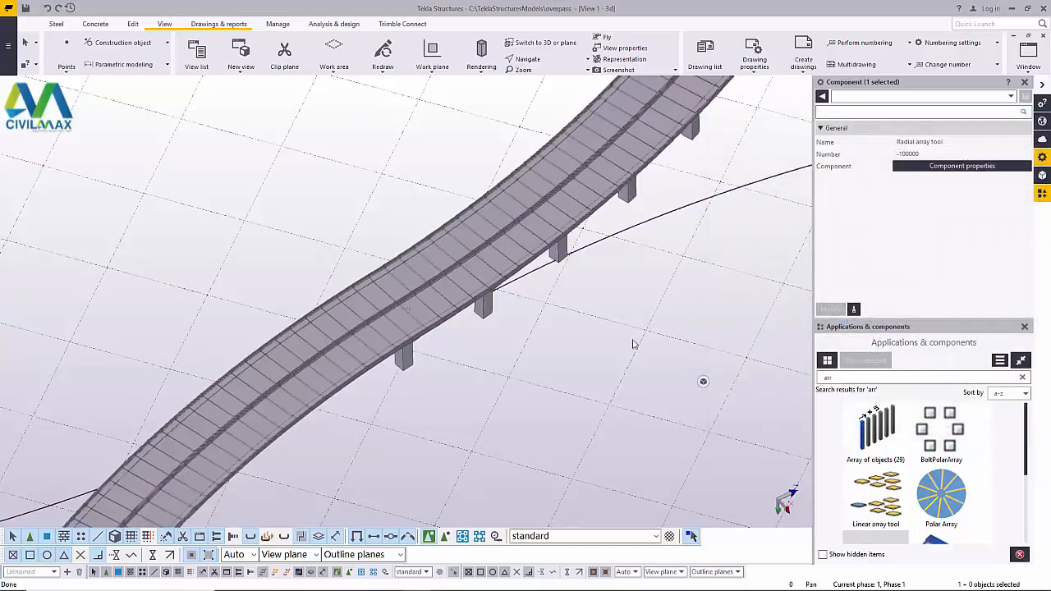
# - Examine the deck along the lower-left arc and its junction with the middle arc and the existing piers, up close and from rotated angles
pyautogui.scroll(2, 287, 312)
pyautogui.scroll(5, 286, 312)
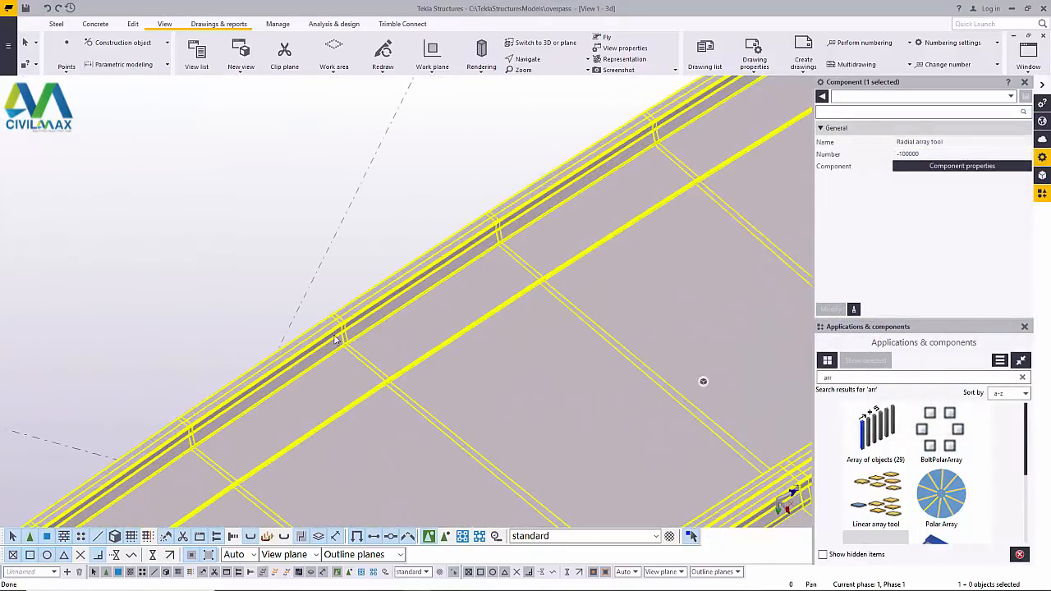
pyautogui.scroll(-8, 593, 236)
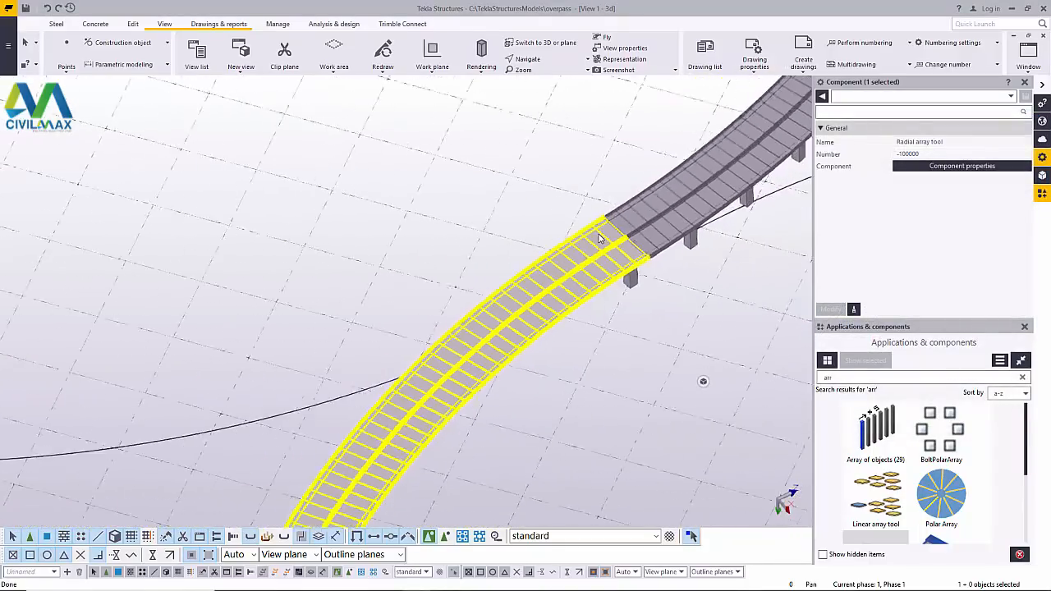
pyautogui.scroll(2, 606, 240)
pyautogui.scroll(-5, 606, 256)
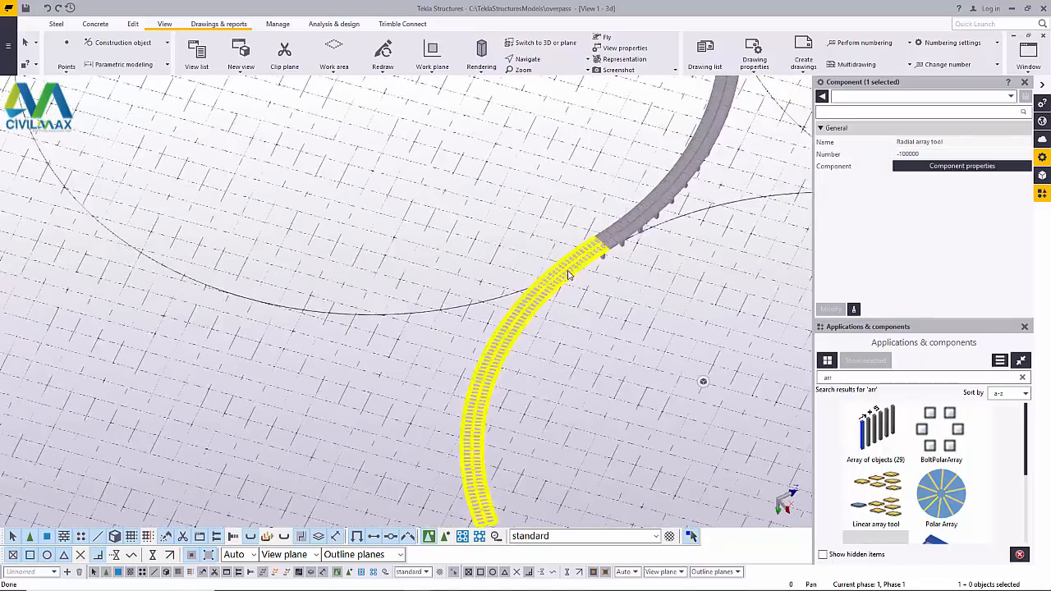
pyautogui.scroll(3, 513, 448)
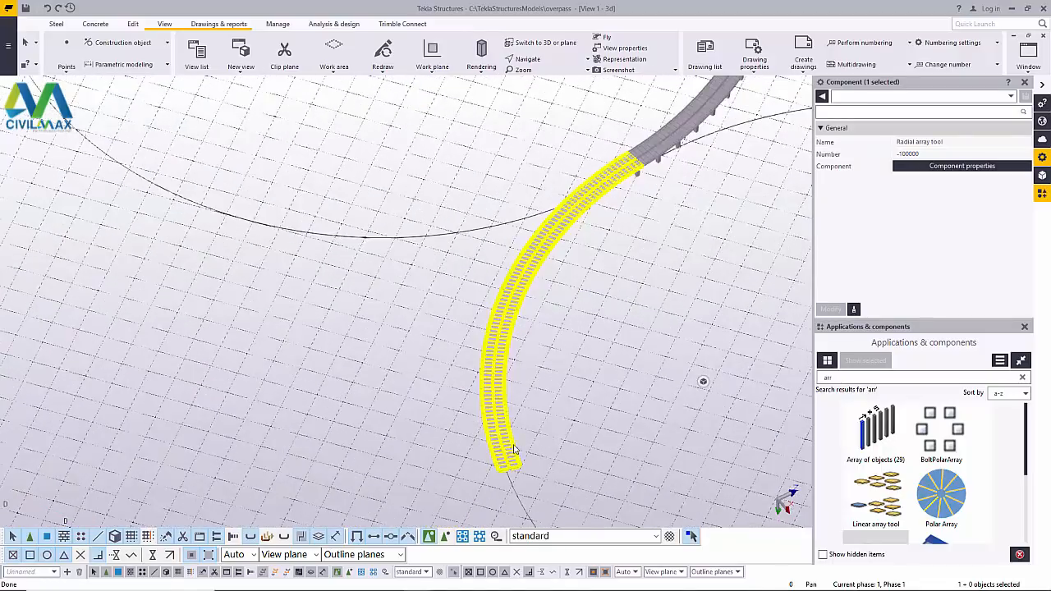
pyautogui.click(526, 59)
pyautogui.click(546, 75)
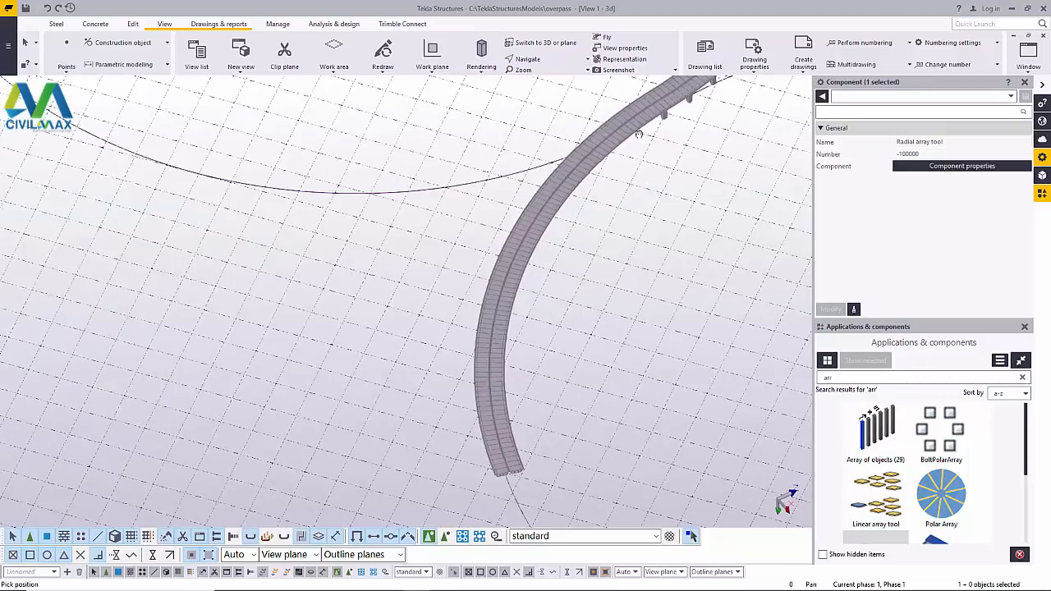
pyautogui.moveTo(639, 133); pyautogui.dragTo(716, 131)
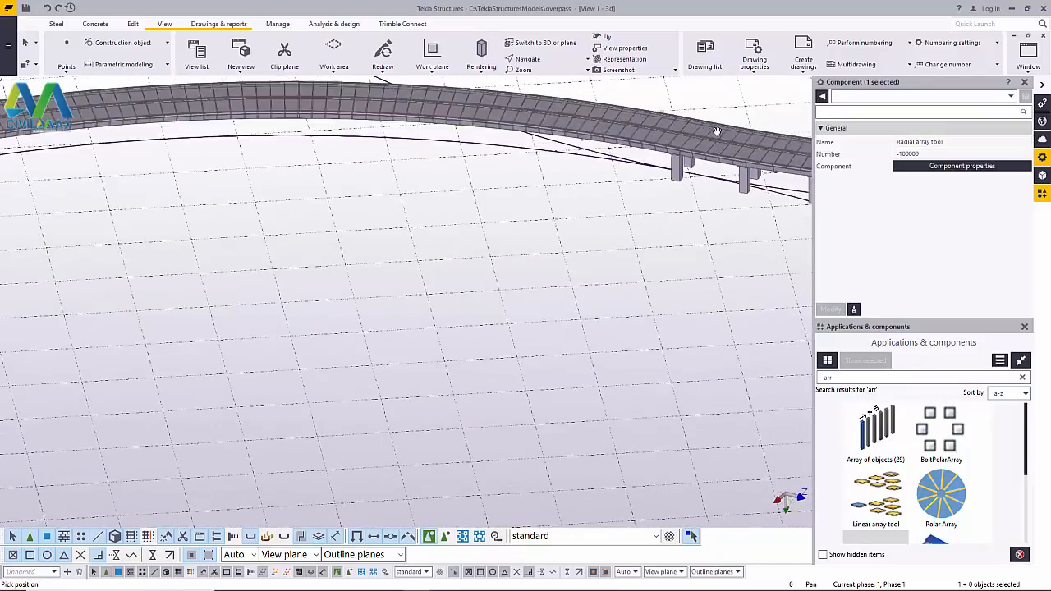
pyautogui.scroll(6, 717, 131)
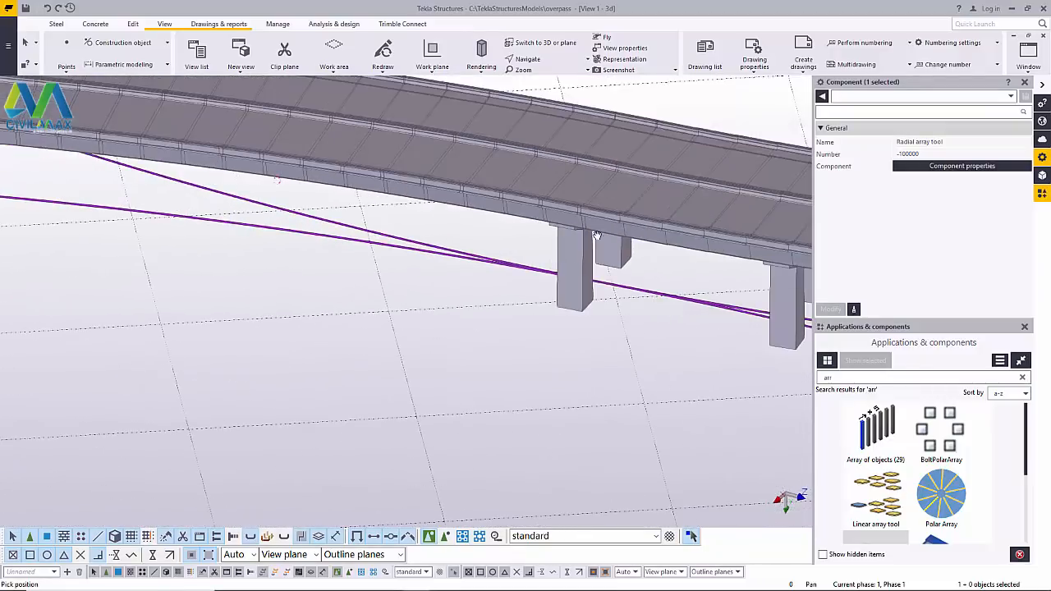
pyautogui.moveTo(596, 235); pyautogui.dragTo(649, 241)
pyautogui.scroll(-5, 594, 291)
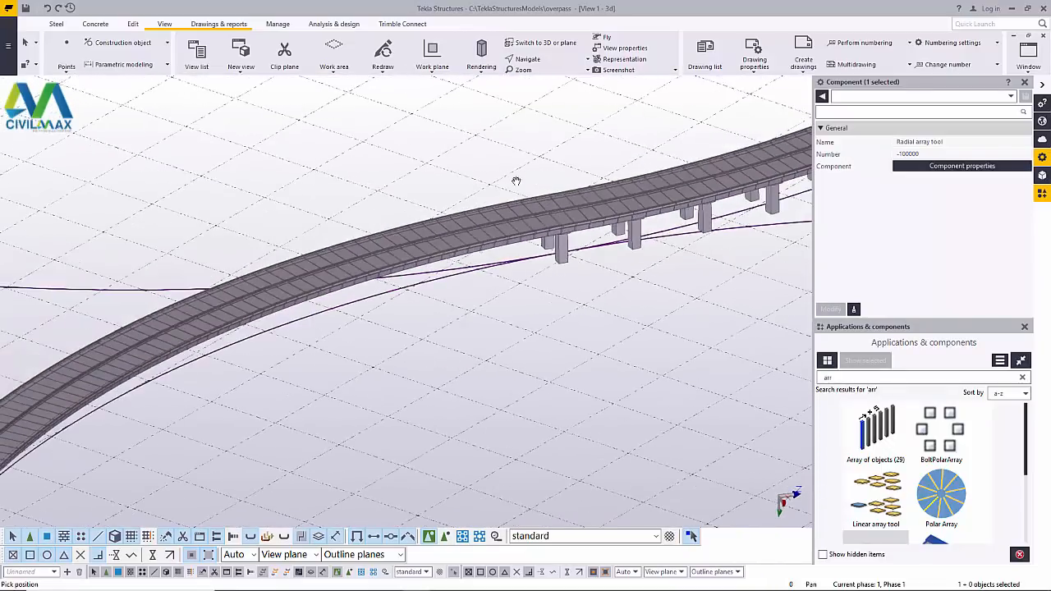
pyautogui.rightClick(486, 158)
pyautogui.click(505, 164)
# - Start the Radial array tool and pick both piers of the last pair before the unsupported deck as objects to copy
pyautogui.scroll(3, 564, 251)
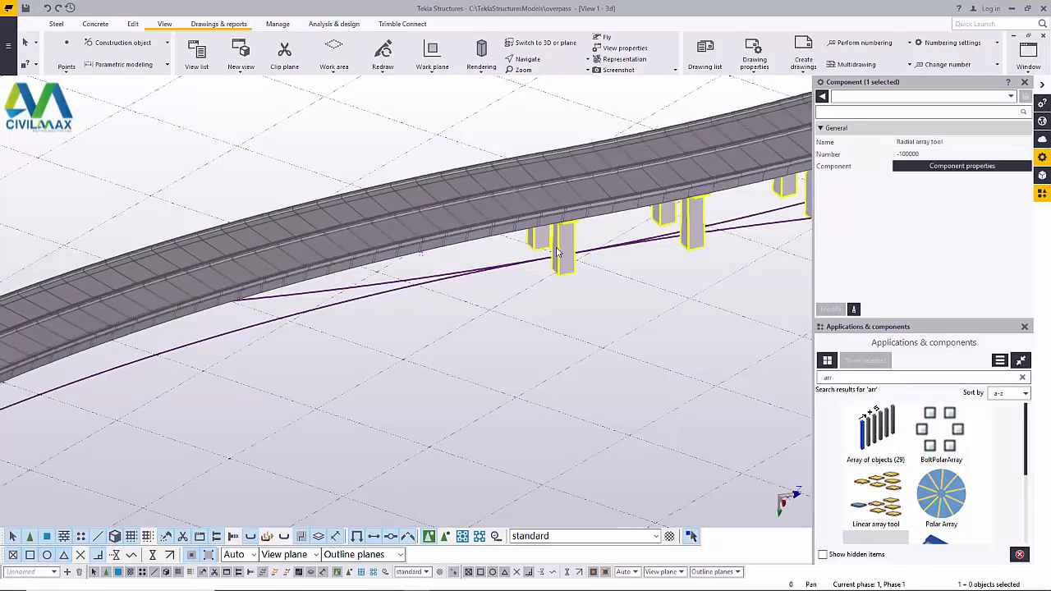
pyautogui.scroll(4, 557, 252)
pyautogui.scroll(-4, 403, 302)
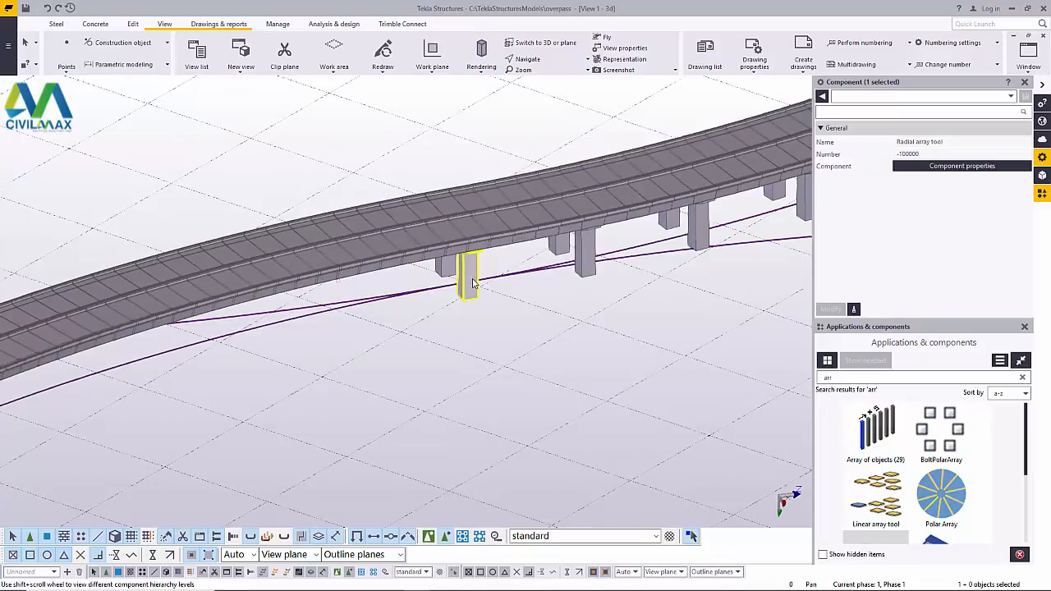
pyautogui.scroll(2, 475, 281)
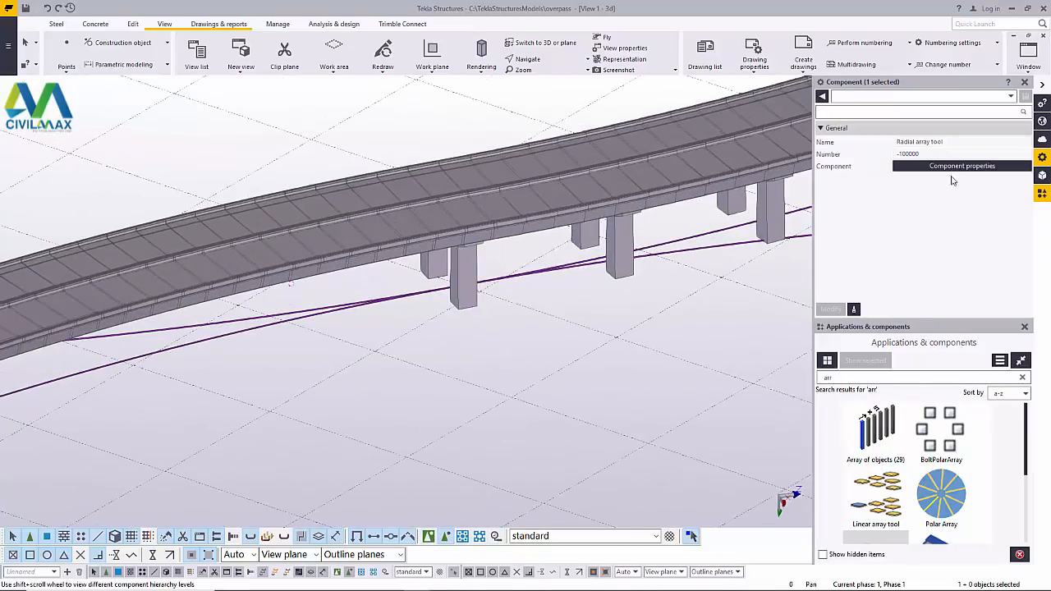
pyautogui.click(1025, 85)
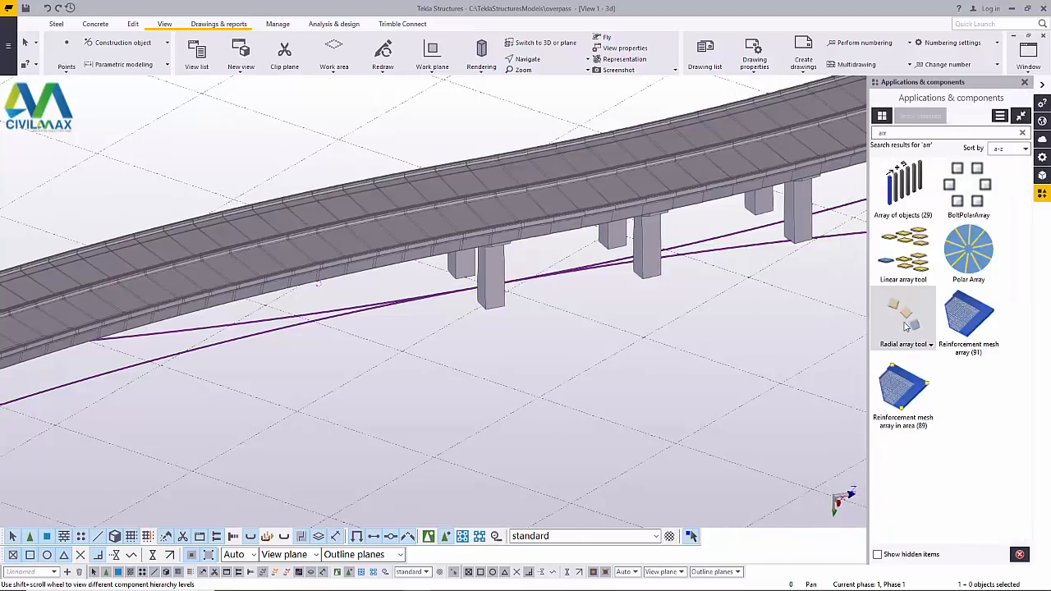
pyautogui.click(904, 312)
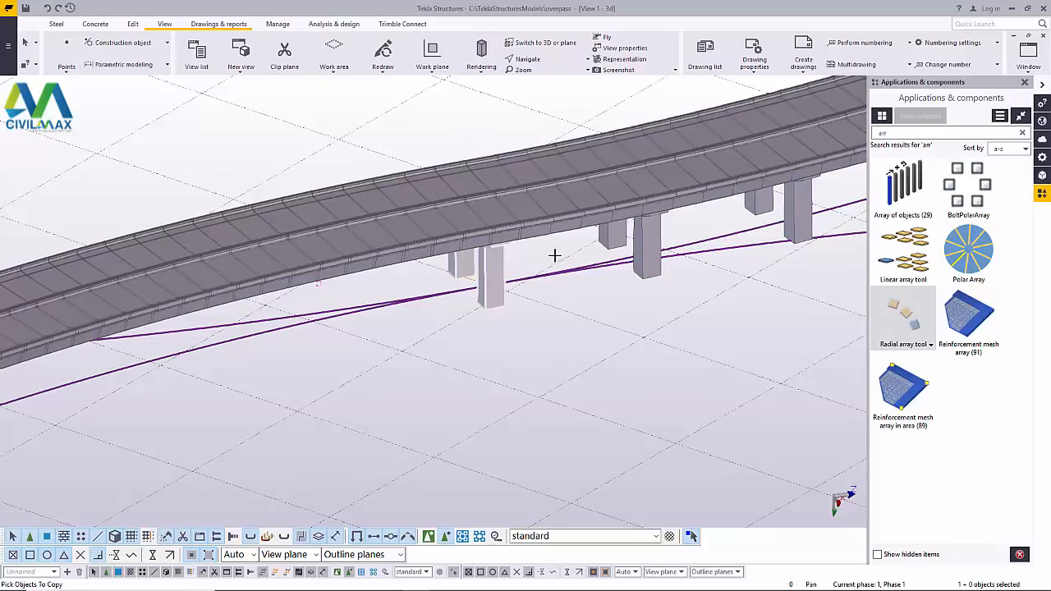
pyautogui.middleClick(554, 255)
# - Array the pier pair around the lower-left circle's centre in plan, with horizontal X and vertical Y directions, and return to the 3D view
pyautogui.click(542, 42)
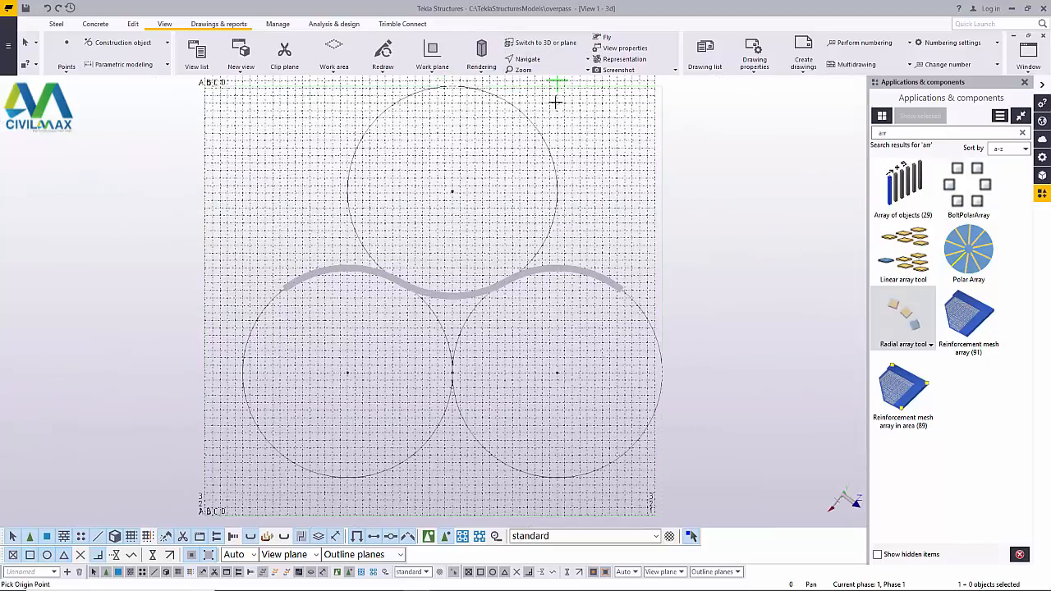
pyautogui.scroll(10, 361, 362)
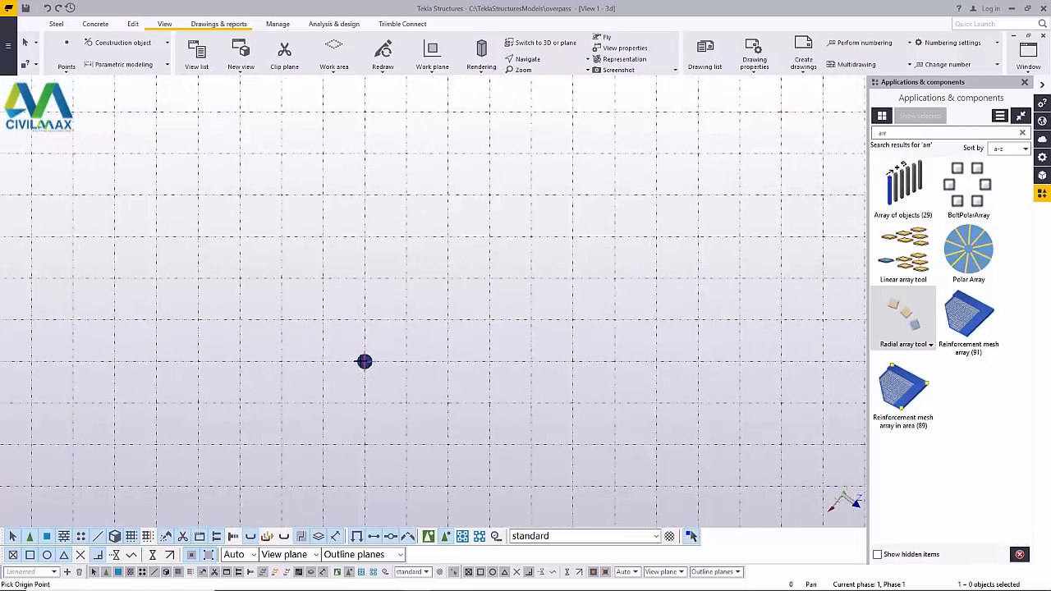
pyautogui.scroll(8, 363, 361)
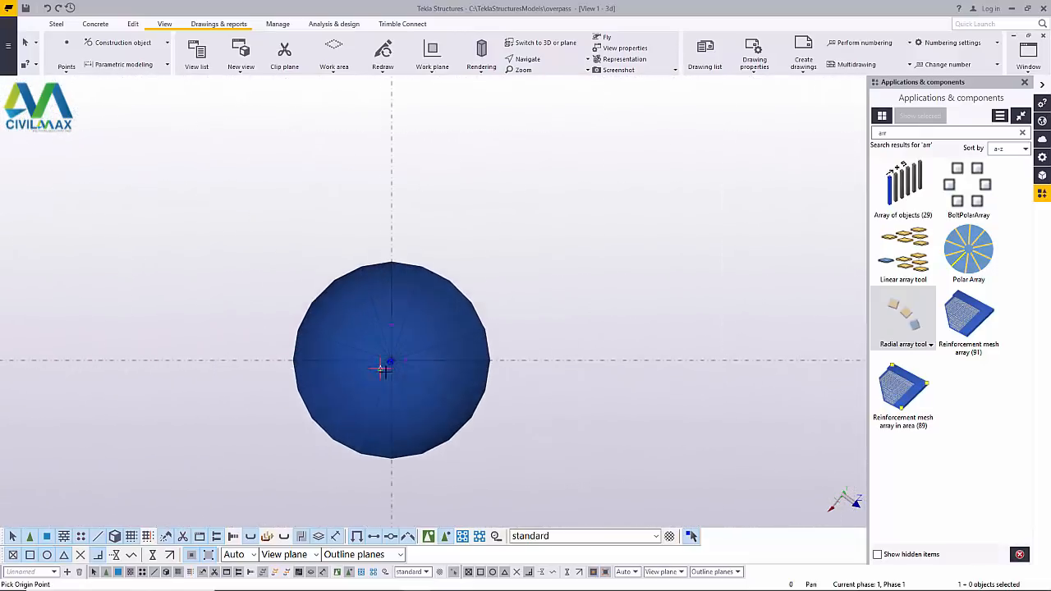
pyautogui.scroll(2, 389, 373)
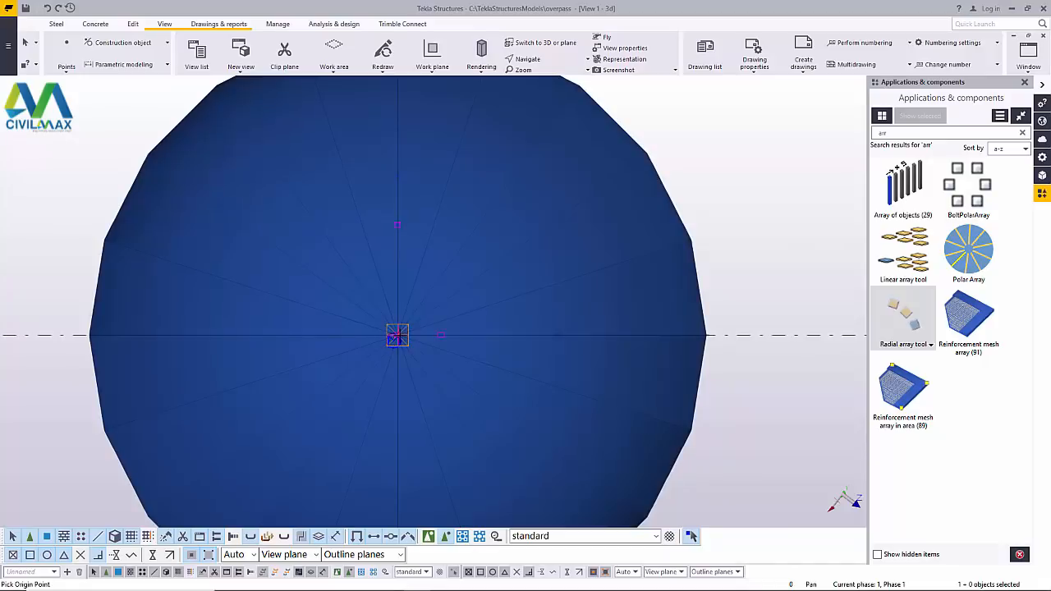
pyautogui.click(399, 337)
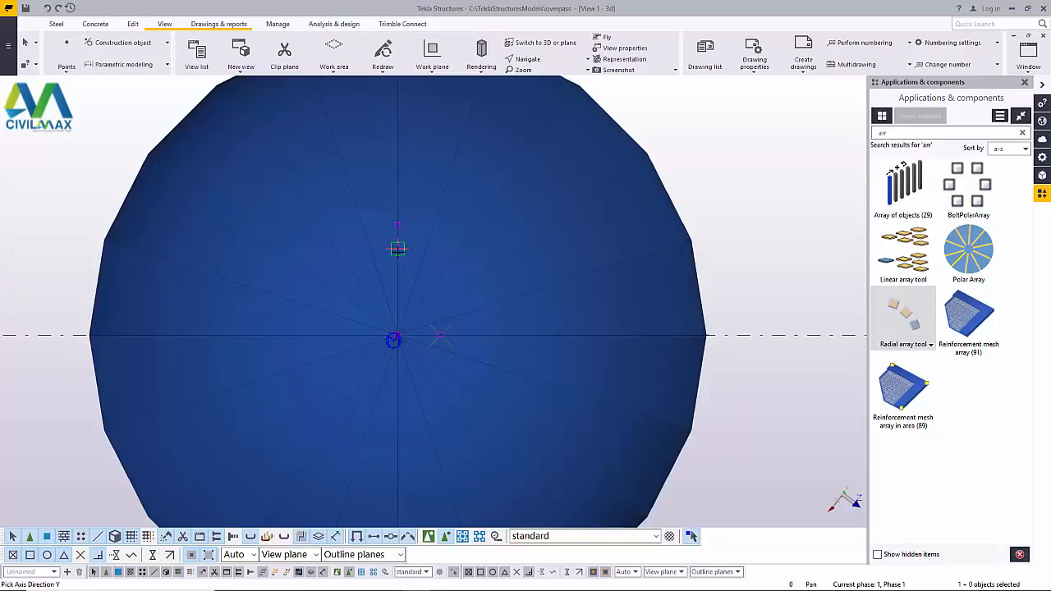
pyautogui.click(398, 255)
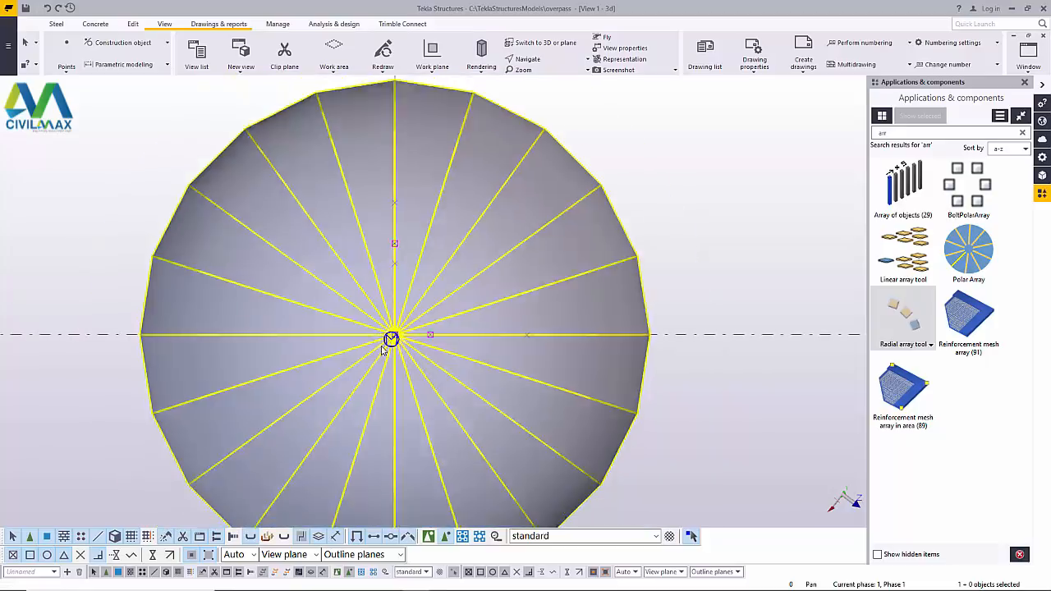
pyautogui.scroll(-3, 389, 387)
pyautogui.scroll(-8, 390, 387)
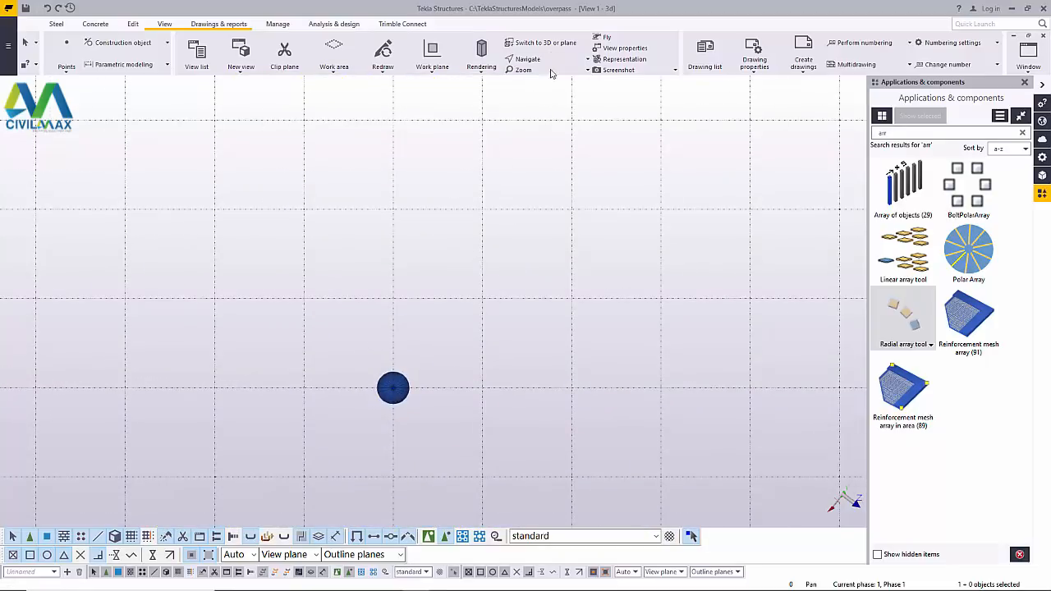
pyautogui.click(546, 43)
pyautogui.scroll(8, 493, 250)
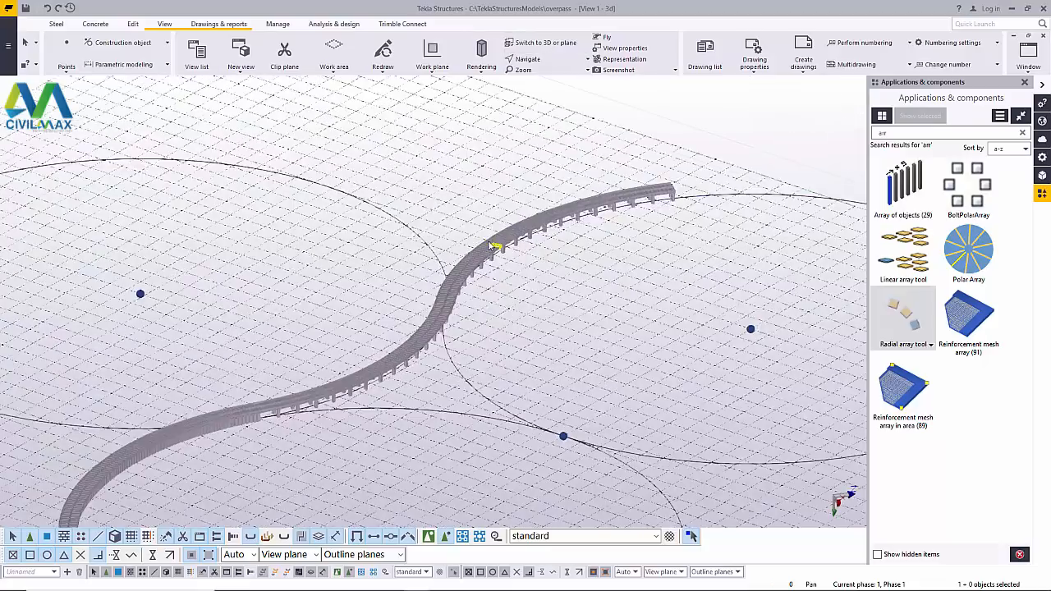
pyautogui.scroll(-6, 493, 250)
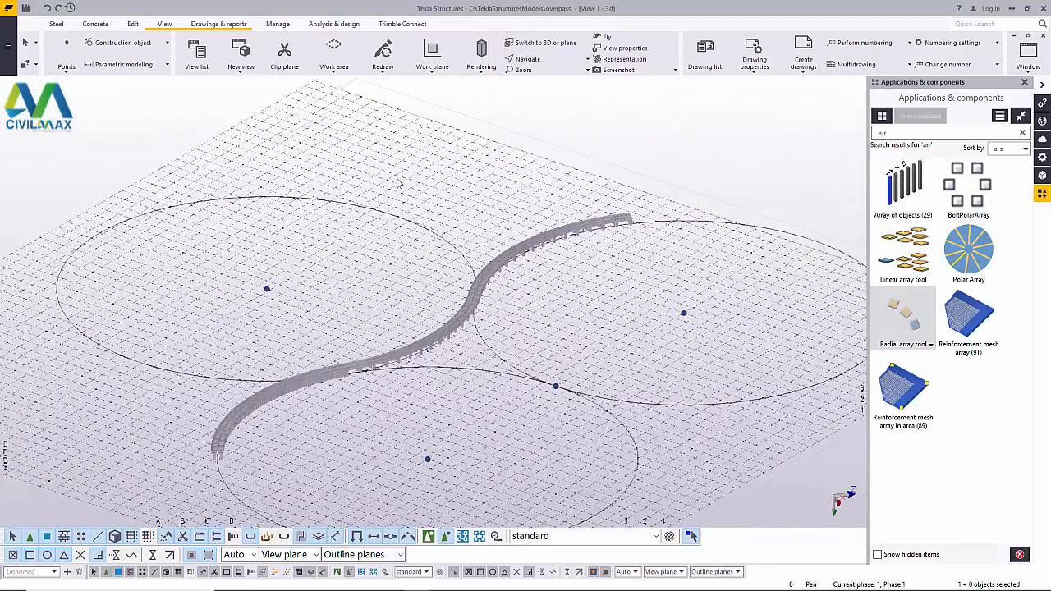
# - Modify the closely spaced pier array under the lower-left arc to 17 copies at an angle of 4
pyautogui.click(517, 60)
pyautogui.keyDown('ctrl'); pyautogui.moveTo(344, 372); pyautogui.dragTo(220, 374, button='middle'); pyautogui.keyUp('ctrl')
pyautogui.scroll(3, 312, 379)
pyautogui.scroll(6, 320, 379)
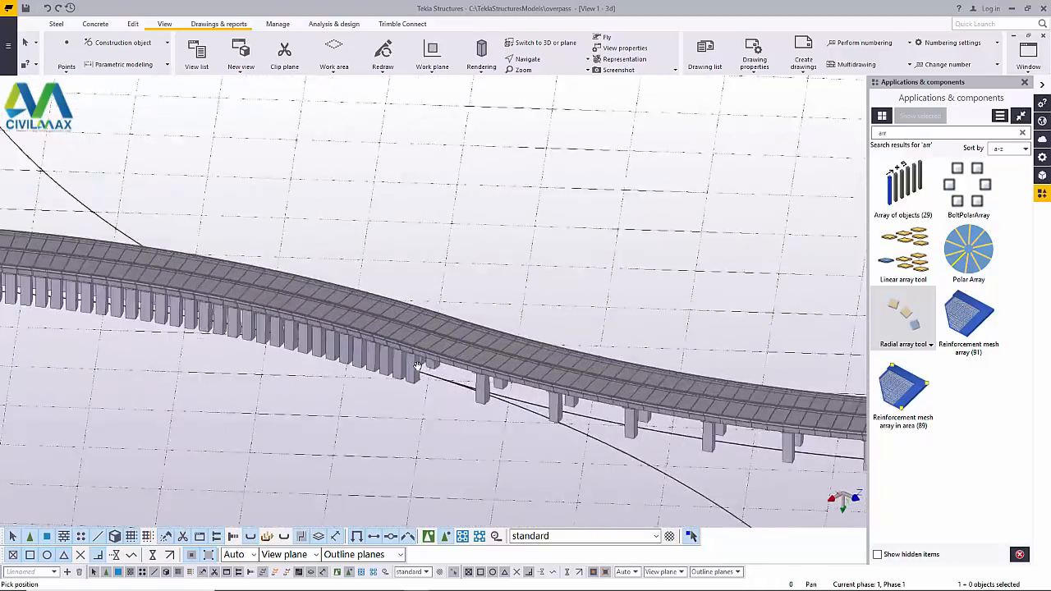
pyautogui.scroll(2, 392, 362)
pyautogui.rightClick(379, 358)
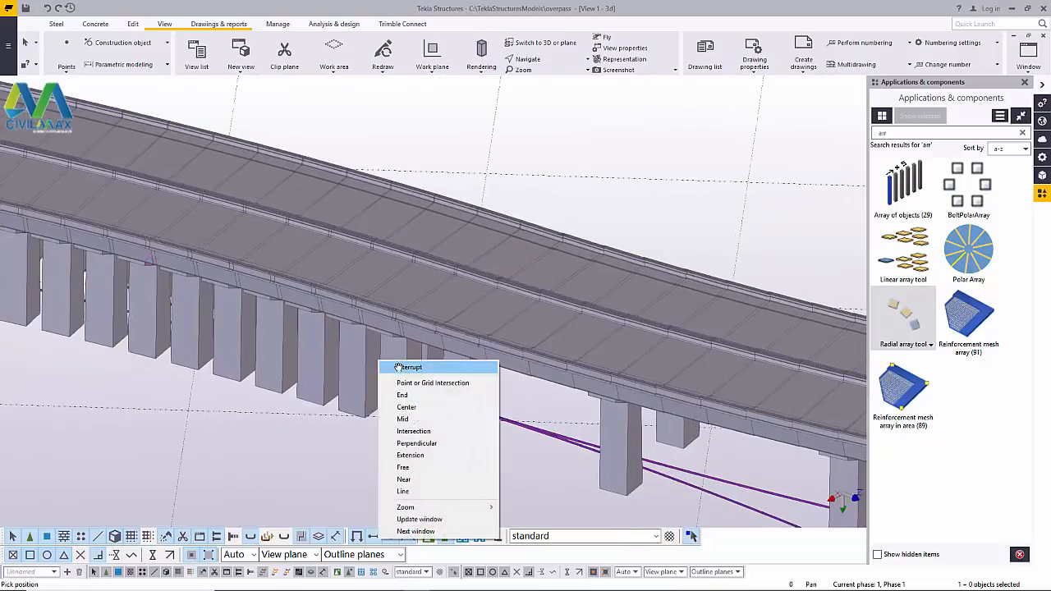
pyautogui.click(398, 367)
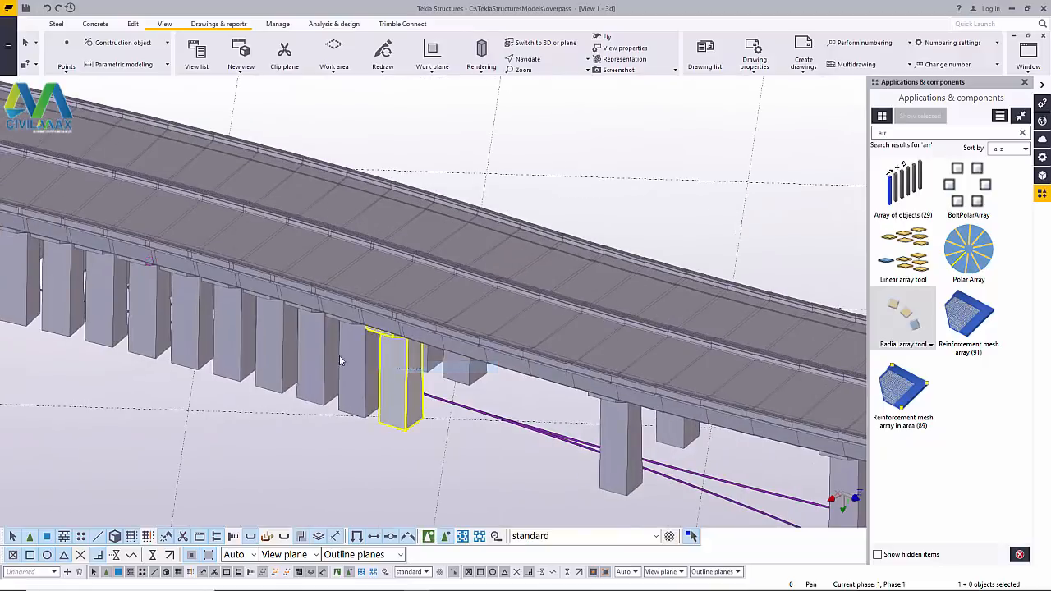
pyautogui.click(430, 537)
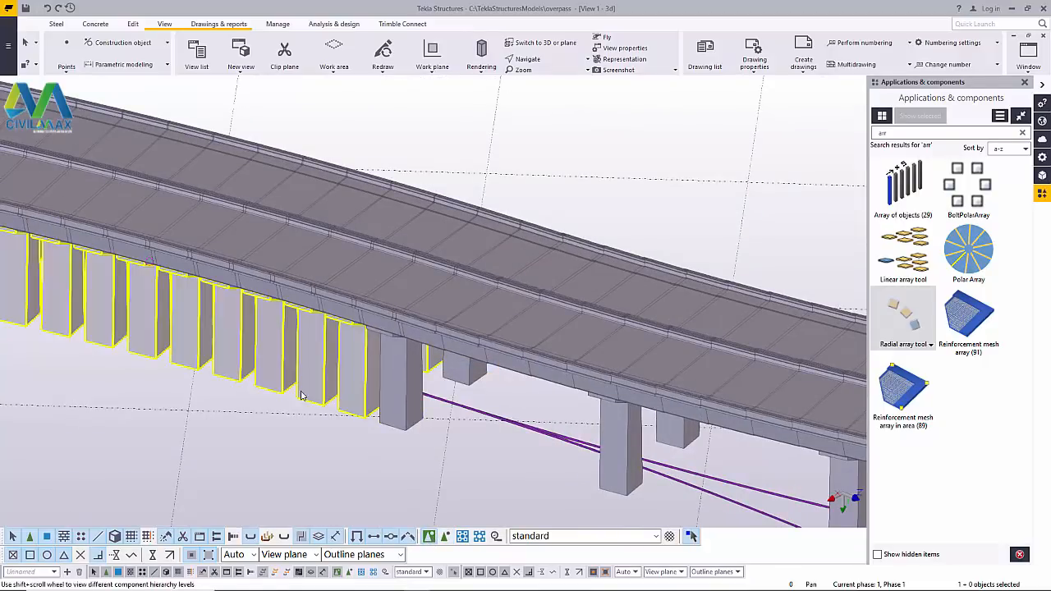
pyautogui.doubleClick(277, 346)
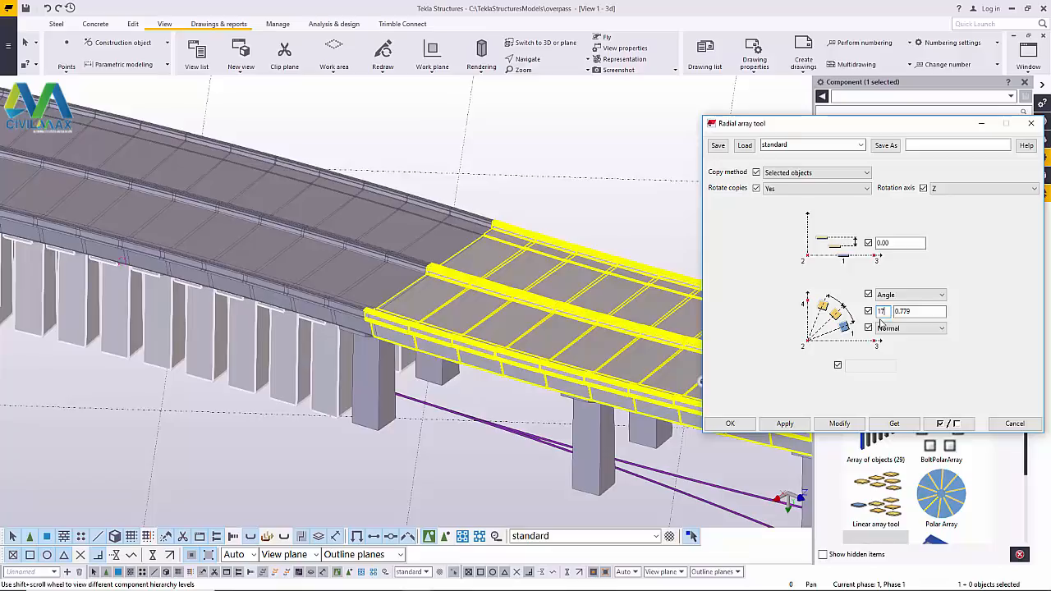
pyautogui.moveTo(920, 311); pyautogui.dragTo(871, 313)
pyautogui.click(839, 424)
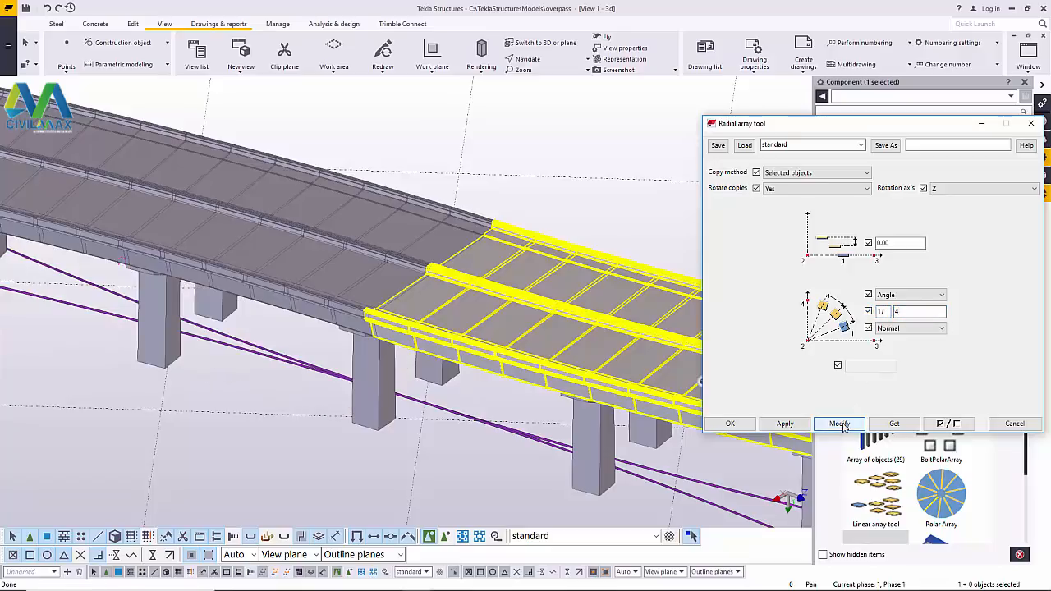
pyautogui.click(729, 424)
# - Set the work plane on the top of the last deck segment at the outer end with the Work plane tool, closing the Properties pane
pyautogui.scroll(-5, 715, 394)
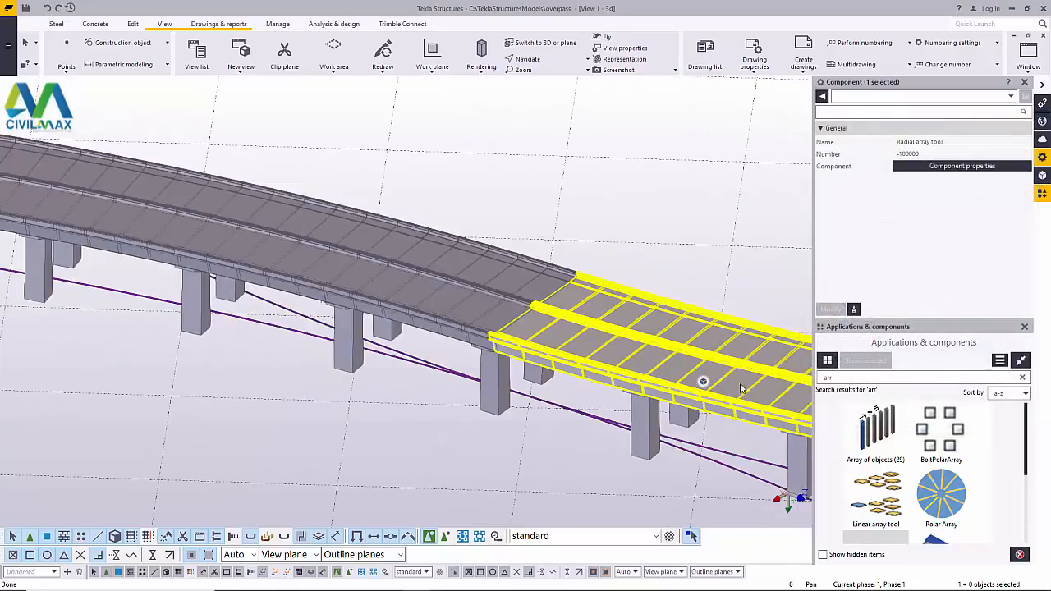
pyautogui.scroll(10, 212, 376)
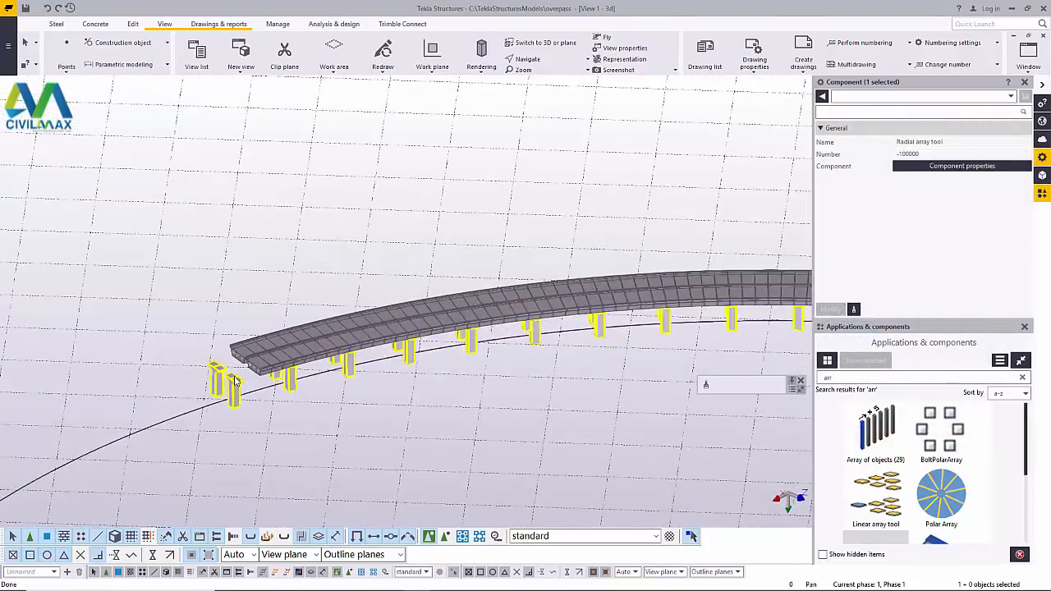
pyautogui.scroll(3, 212, 376)
pyautogui.scroll(3, 327, 277)
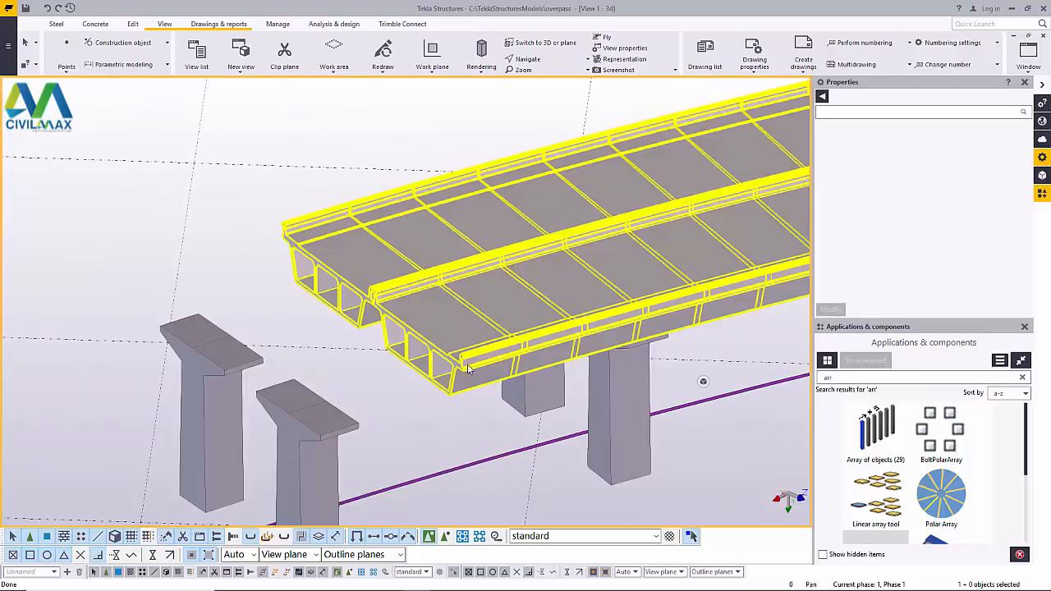
pyautogui.scroll(-3, 467, 368)
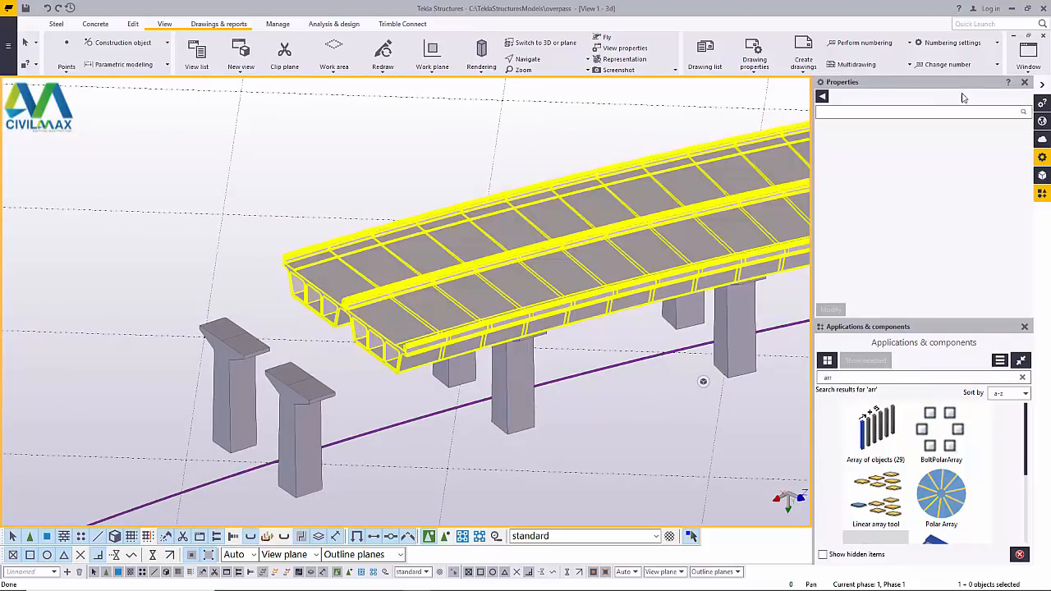
pyautogui.click(1025, 84)
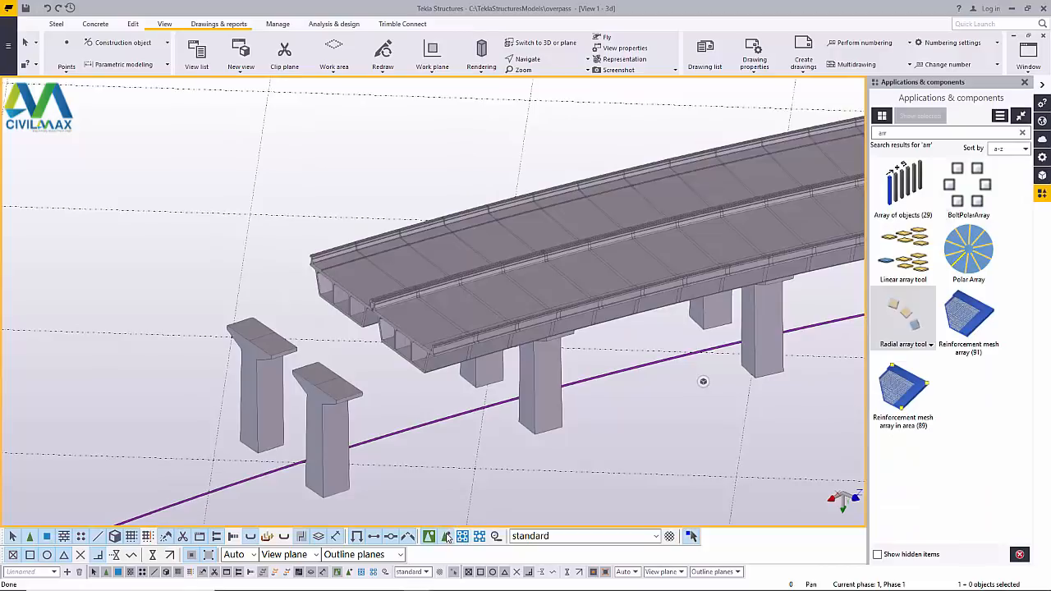
pyautogui.scroll(6, 364, 344)
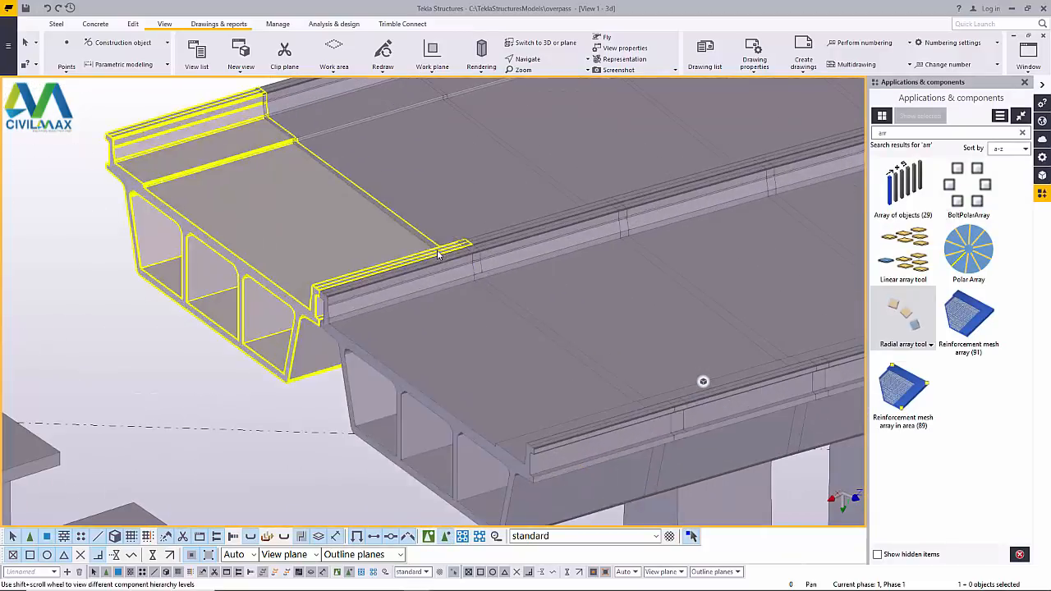
pyautogui.click(432, 69)
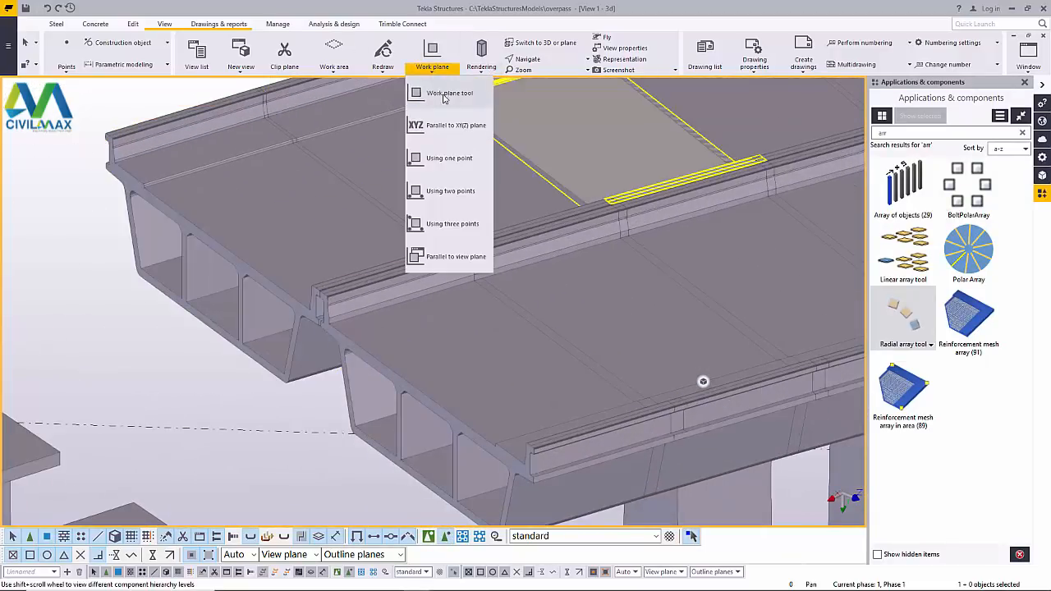
pyautogui.click(433, 96)
pyautogui.rightClick(268, 194)
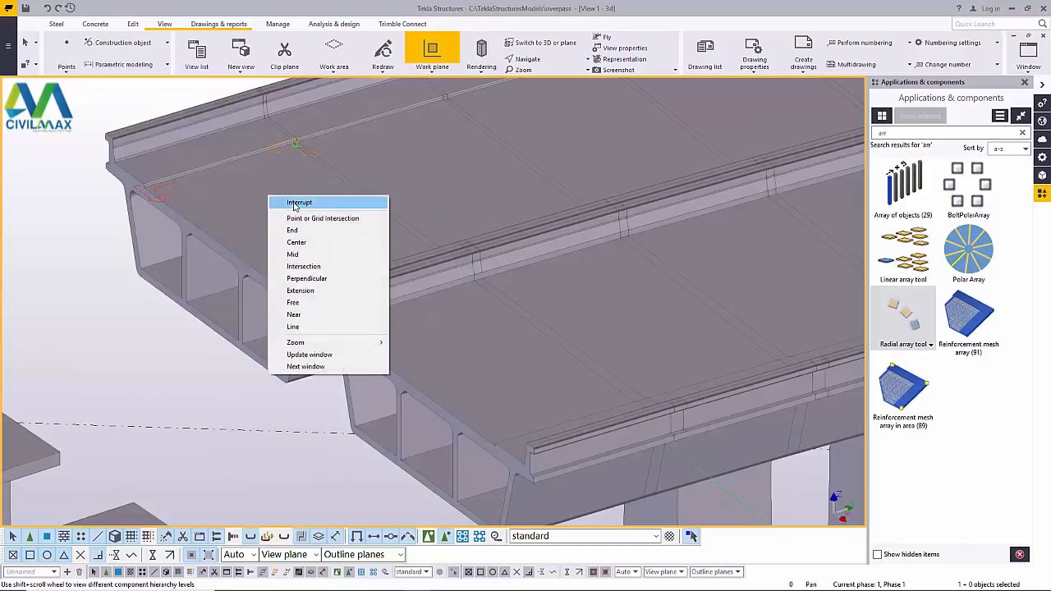
# - Examine the work plane's axis directions at the deck end and the position of the pier pair standing beyond it
pyautogui.scroll(5, 150, 197)
pyautogui.scroll(3, 150, 197)
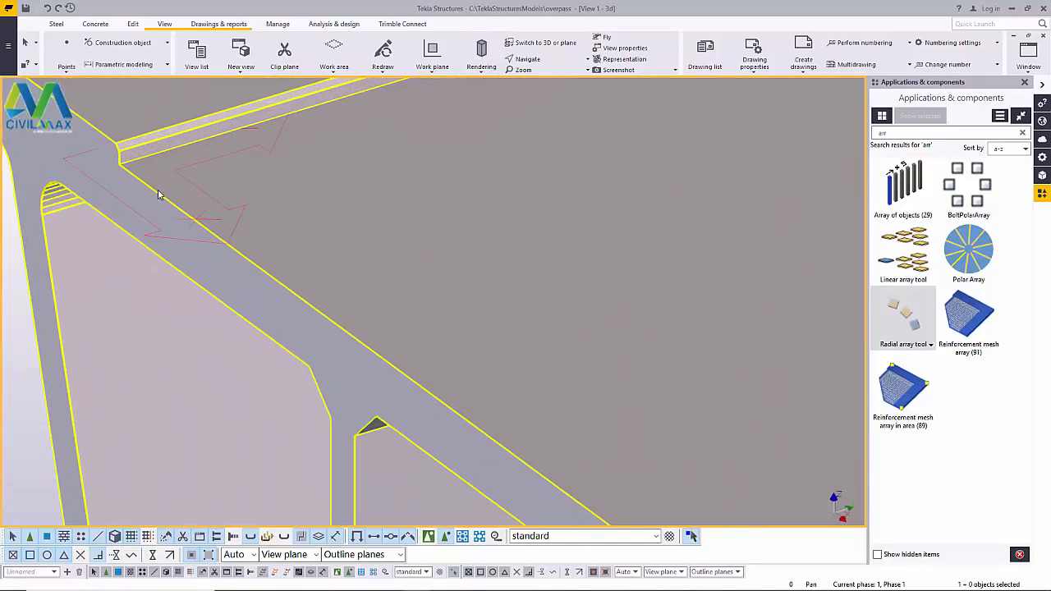
pyautogui.scroll(-5, 209, 233)
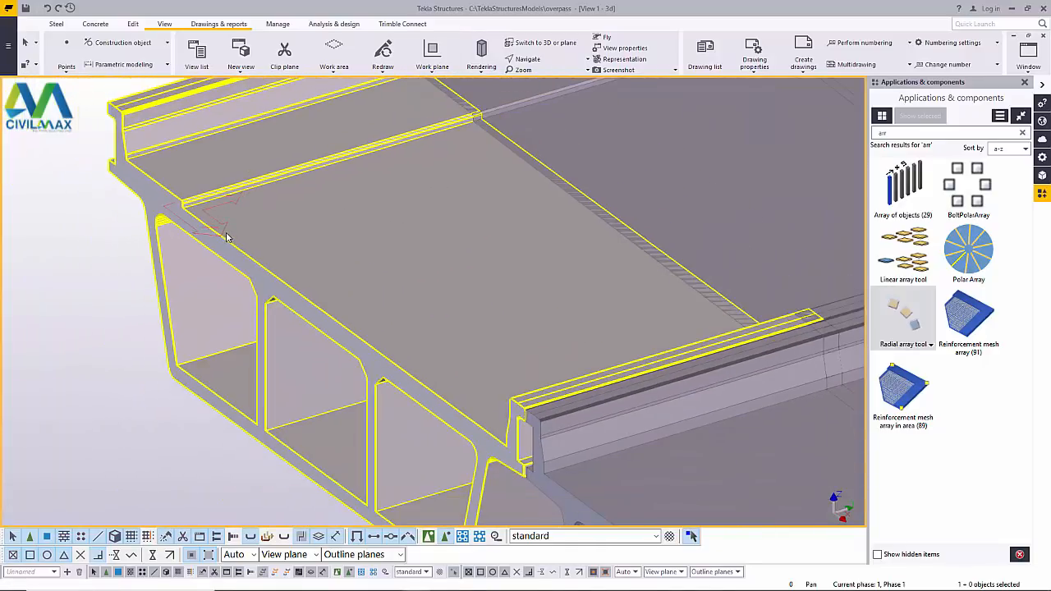
pyautogui.scroll(3, 233, 232)
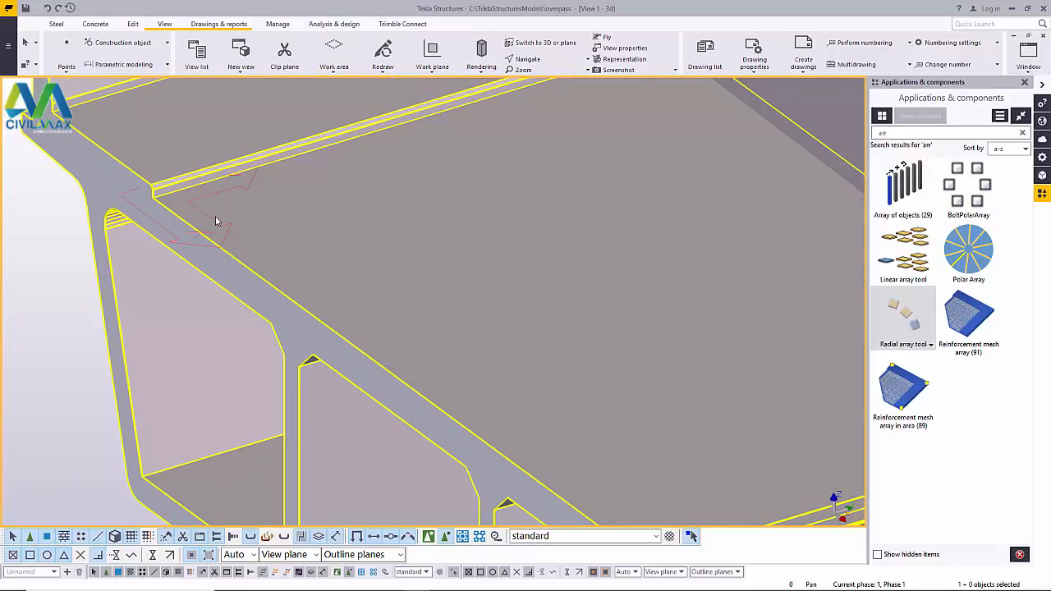
pyautogui.scroll(-10, 215, 216)
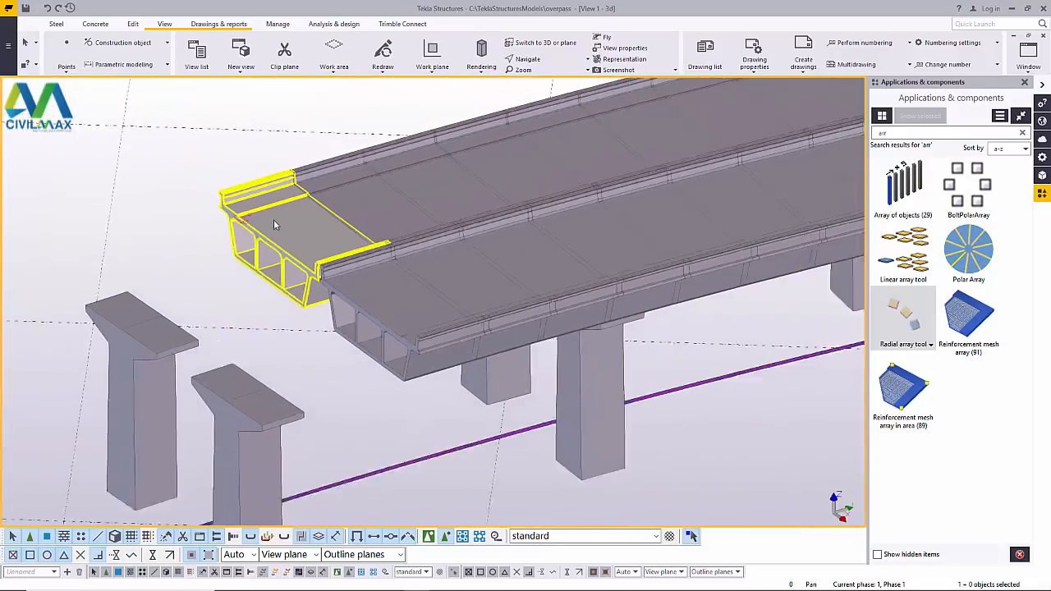
pyautogui.scroll(-4, 274, 219)
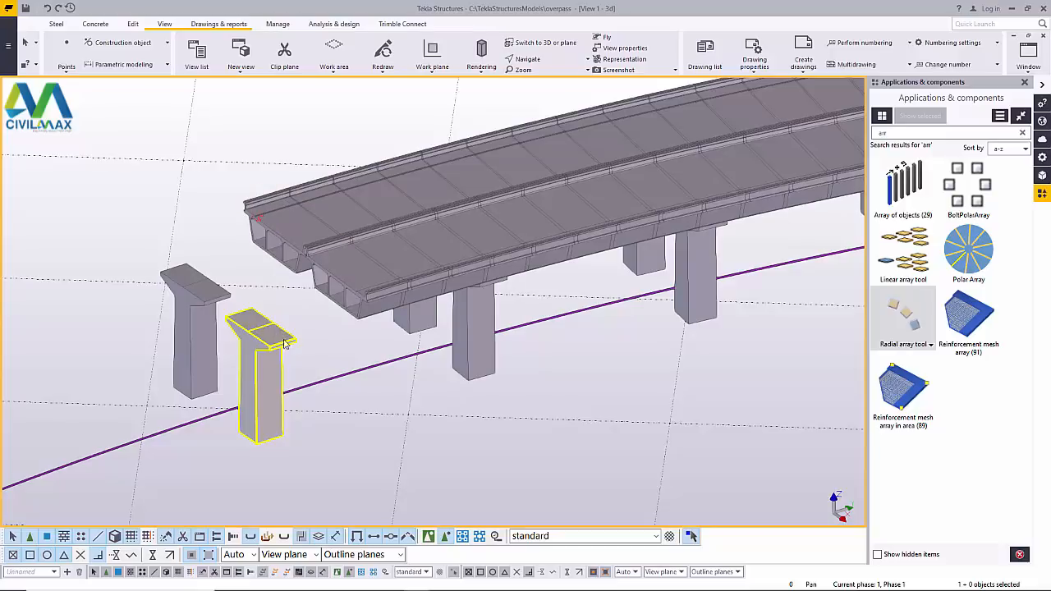
# - Select both piers standing beyond the deck's end and move them linearly towards the deck five times by dY 2000
pyautogui.scroll(1, 247, 341)
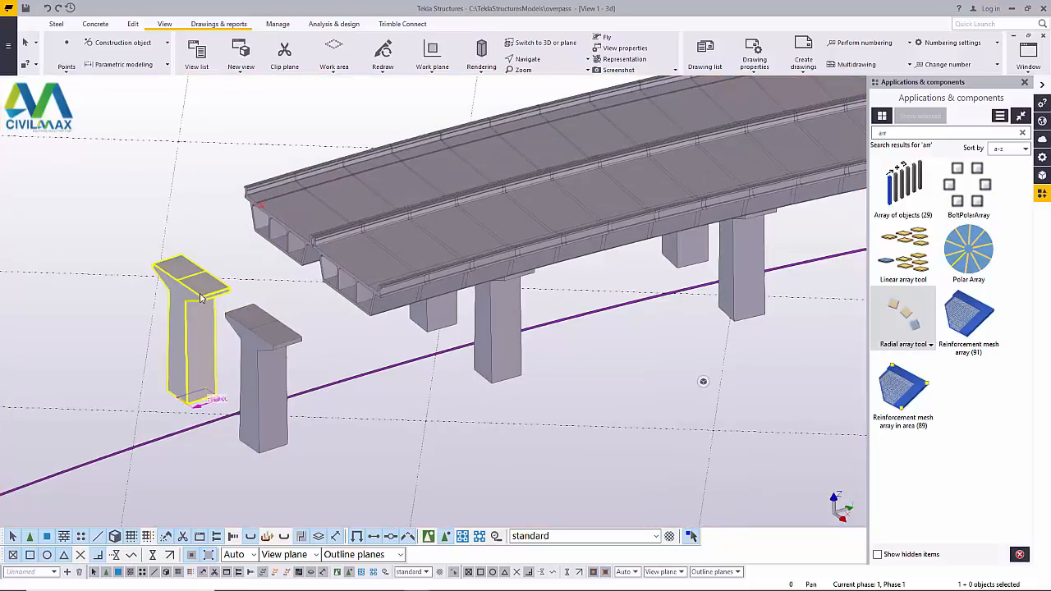
pyautogui.rightClick(271, 346)
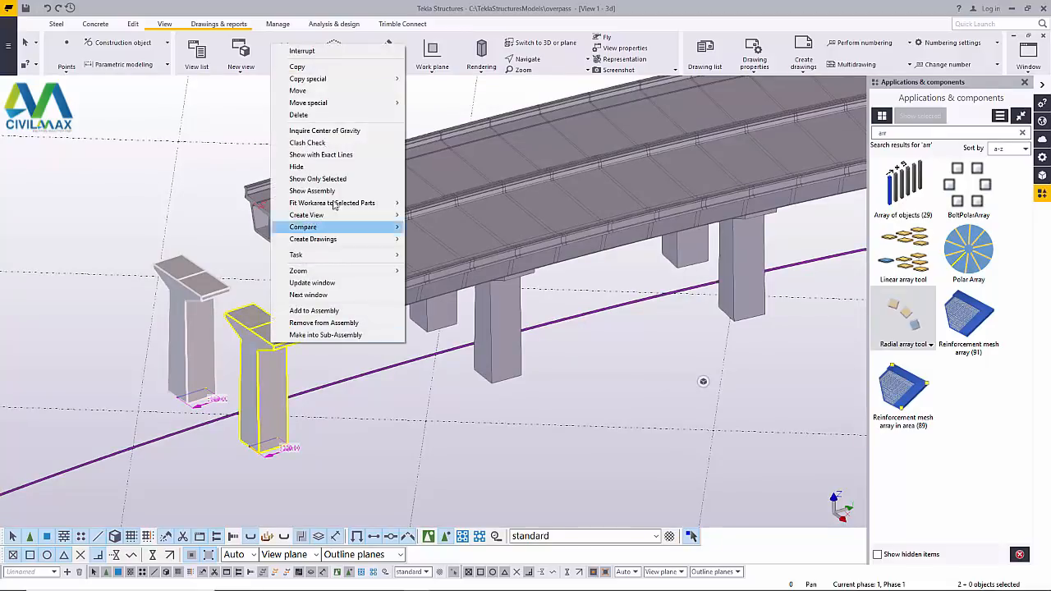
pyautogui.moveTo(333, 103)
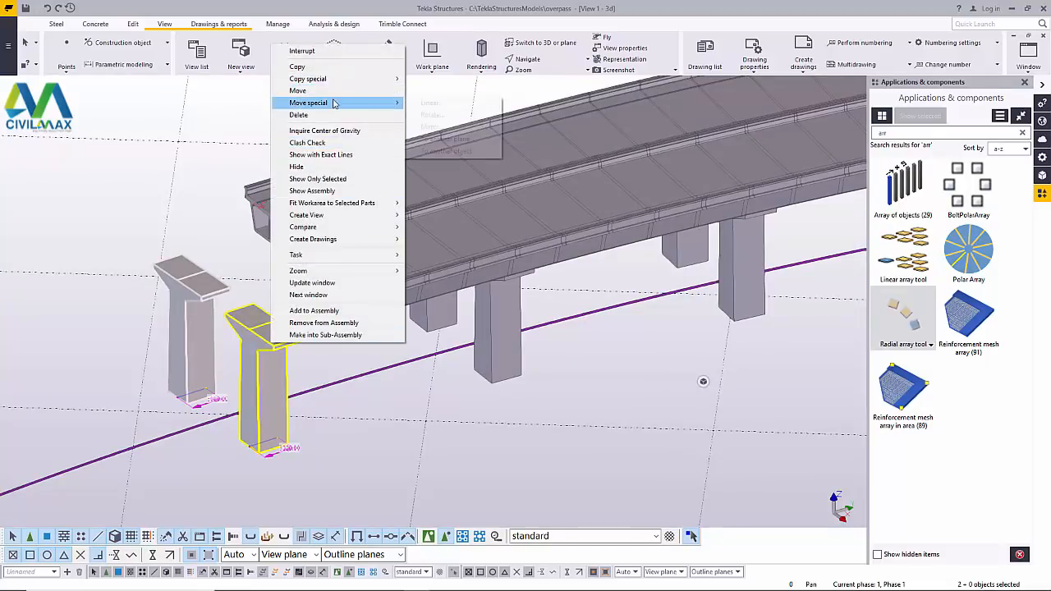
pyautogui.click(432, 104)
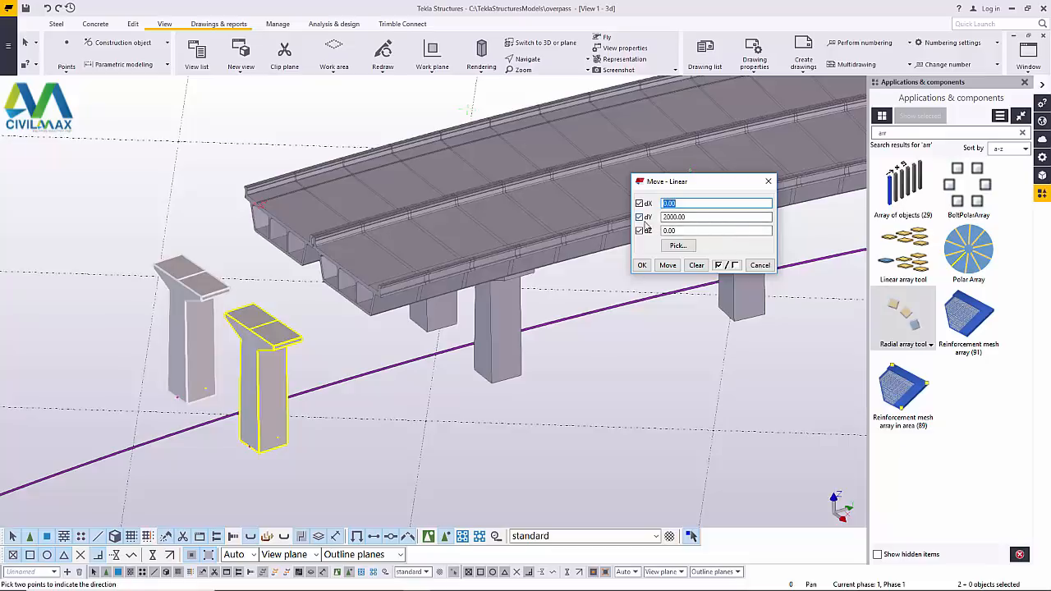
pyautogui.click(667, 265)
pyautogui.click(667, 265)
pyautogui.click(668, 266)
pyautogui.click(667, 265)
pyautogui.click(668, 265)
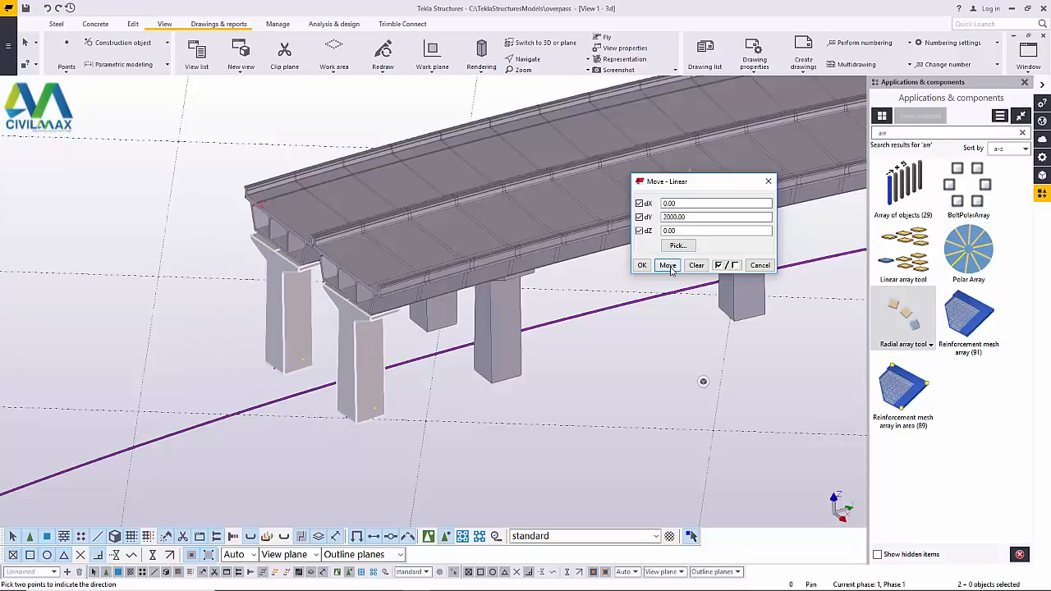
# - Move the same pier pair once more by dY 2000, further under the deck end, and end the linear move
pyautogui.scroll(3, 370, 324)
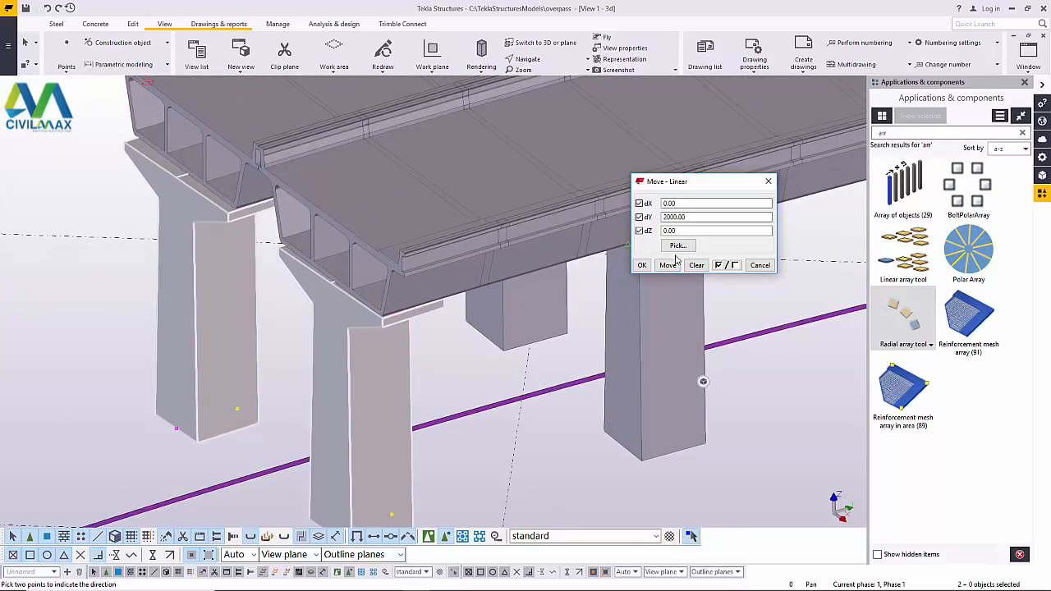
pyautogui.click(668, 265)
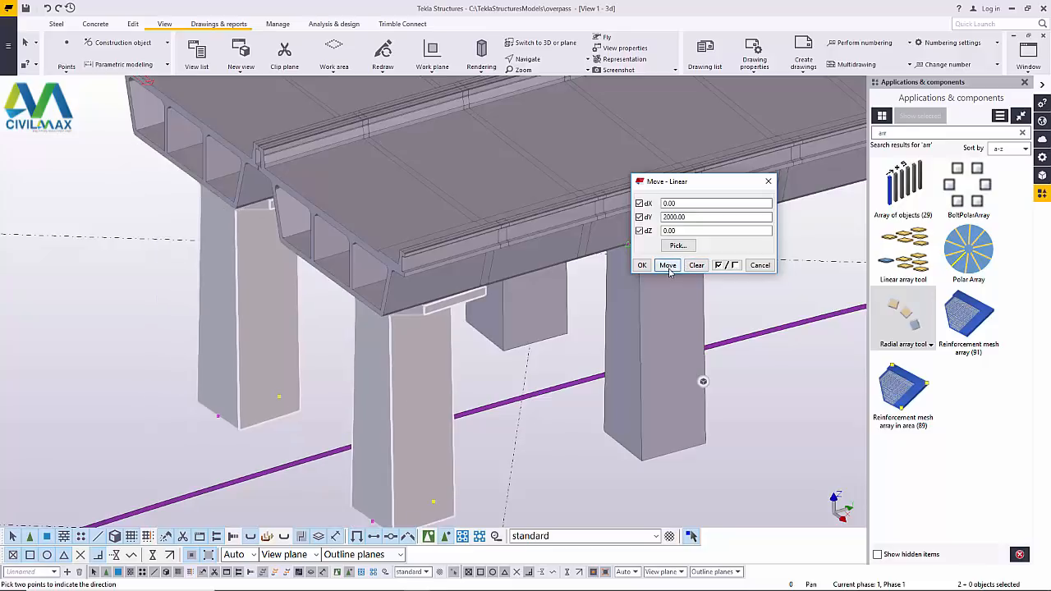
pyautogui.click(644, 266)
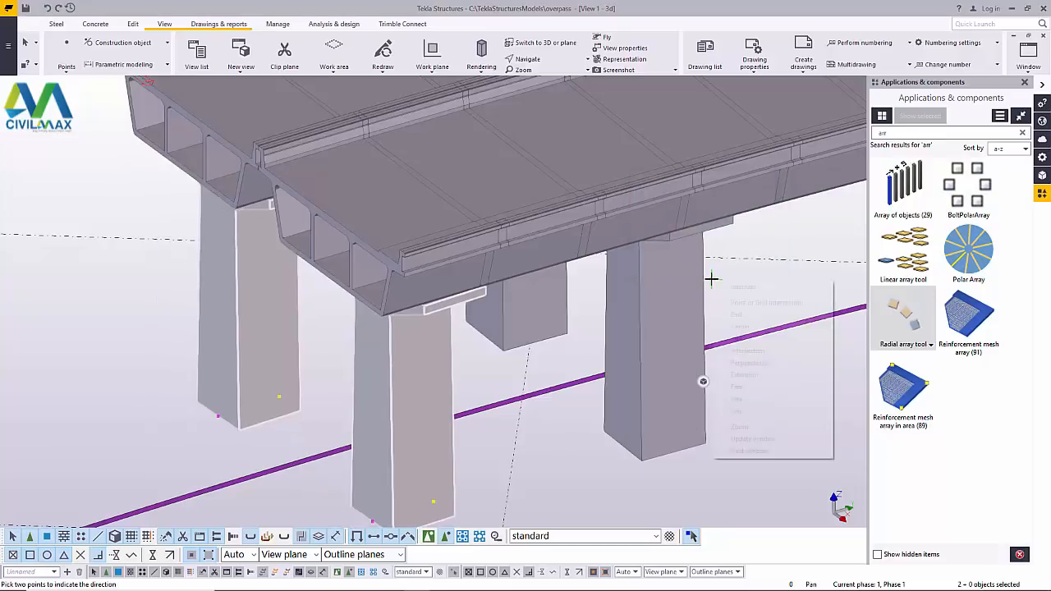
pyautogui.scroll(-5, 399, 418)
pyautogui.click(616, 422)
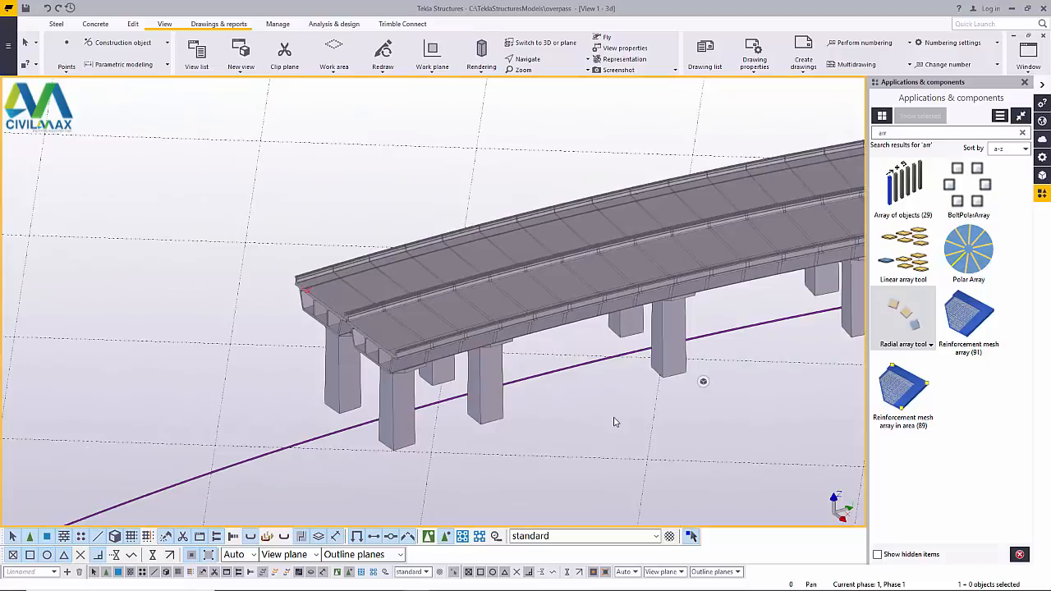
# - Rotate around the overpass to examine the relocated end piers, the deck's underside, the whole curve and its opposite end
pyautogui.click(539, 61)
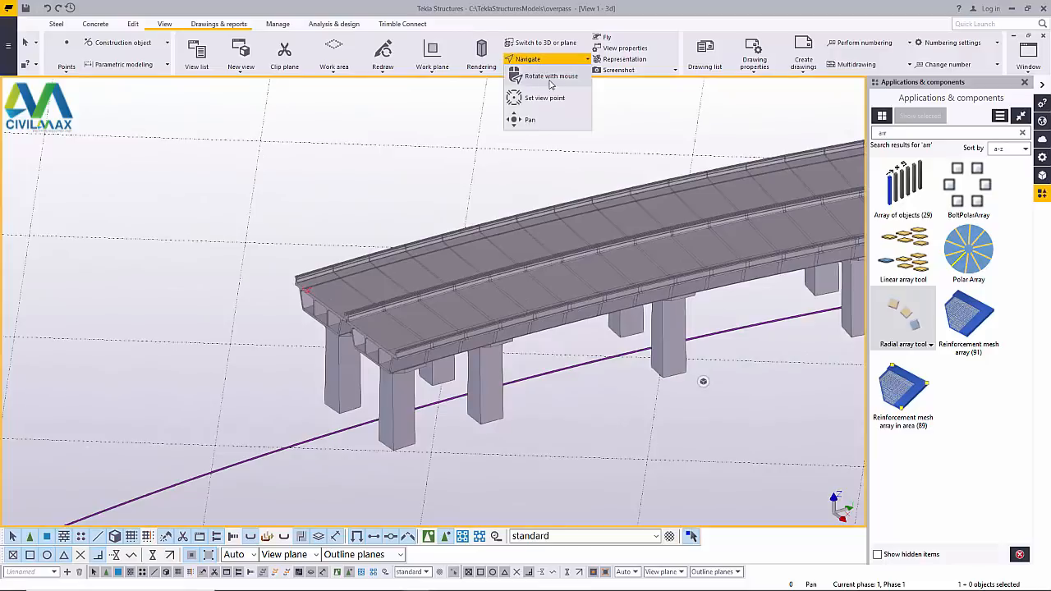
pyautogui.click(542, 82)
pyautogui.moveTo(455, 273); pyautogui.dragTo(520, 197)
pyautogui.scroll(5, 339, 398)
pyautogui.scroll(-6, 402, 318)
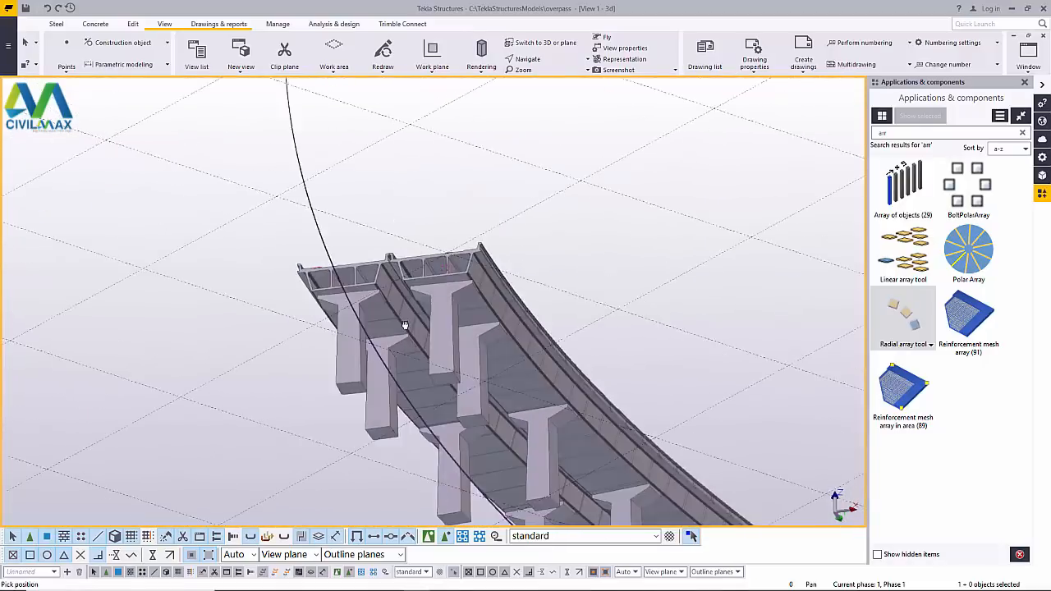
pyautogui.keyDown('ctrl'); pyautogui.moveTo(405, 325); pyautogui.dragTo(199, 399, button='middle'); pyautogui.keyUp('ctrl')
pyautogui.scroll(-2, 334, 349)
pyautogui.scroll(-10, 519, 278)
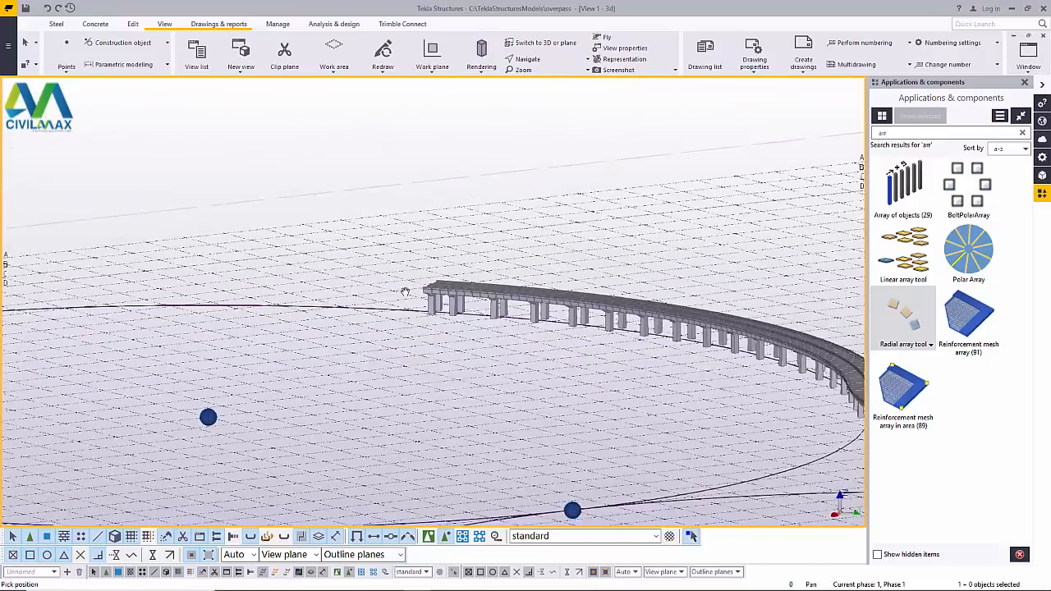
pyautogui.scroll(10, 585, 366)
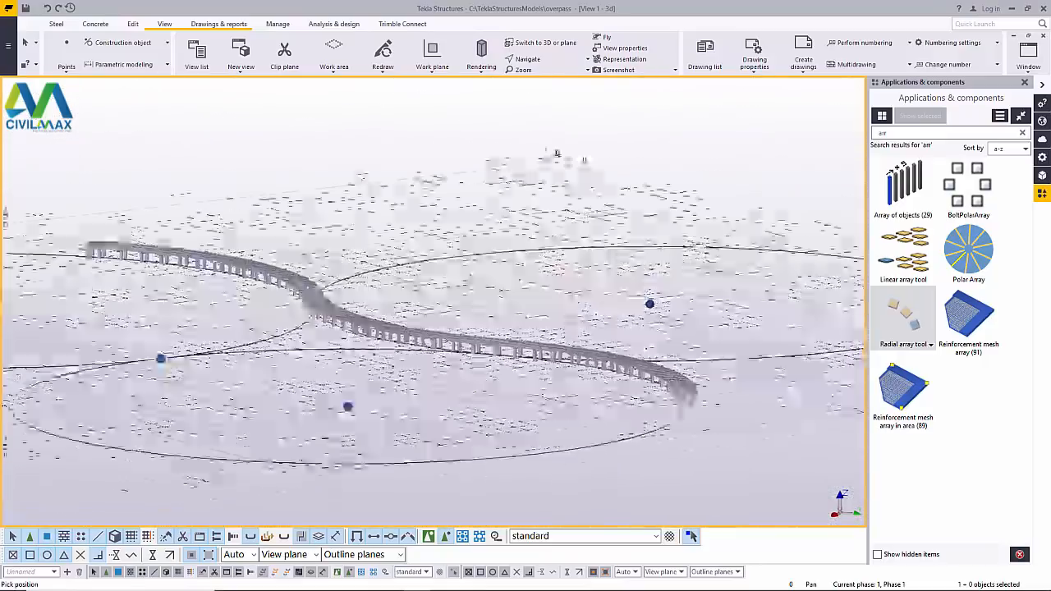
pyautogui.scroll(1, 731, 382)
pyautogui.rightClick(774, 266)
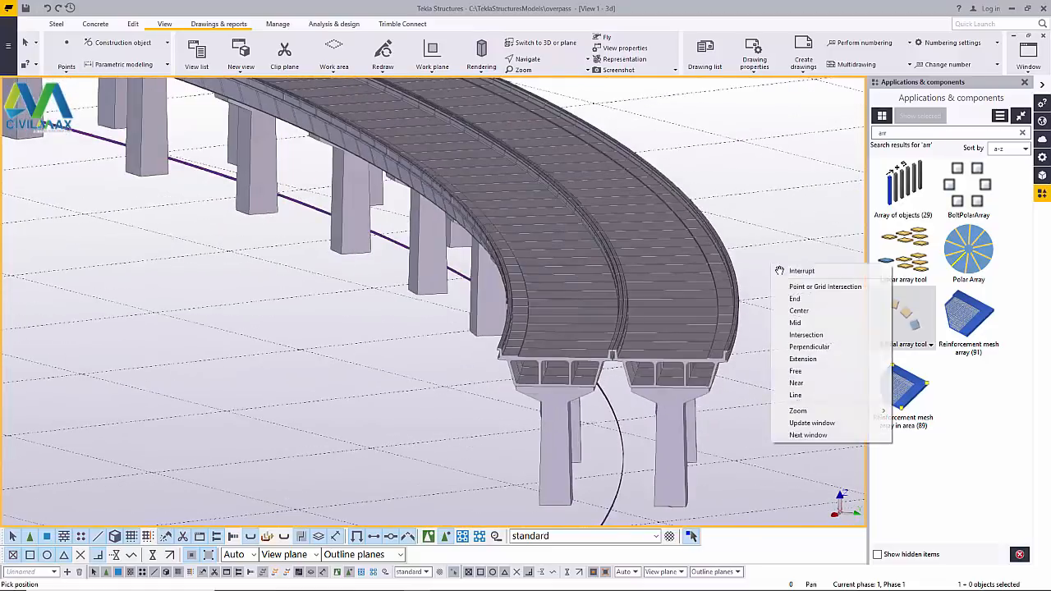
pyautogui.click(795, 271)
# - Close the Applications & components pane and set the 3D view's projection to Perspective in the view properties
pyautogui.doubleClick(793, 270)
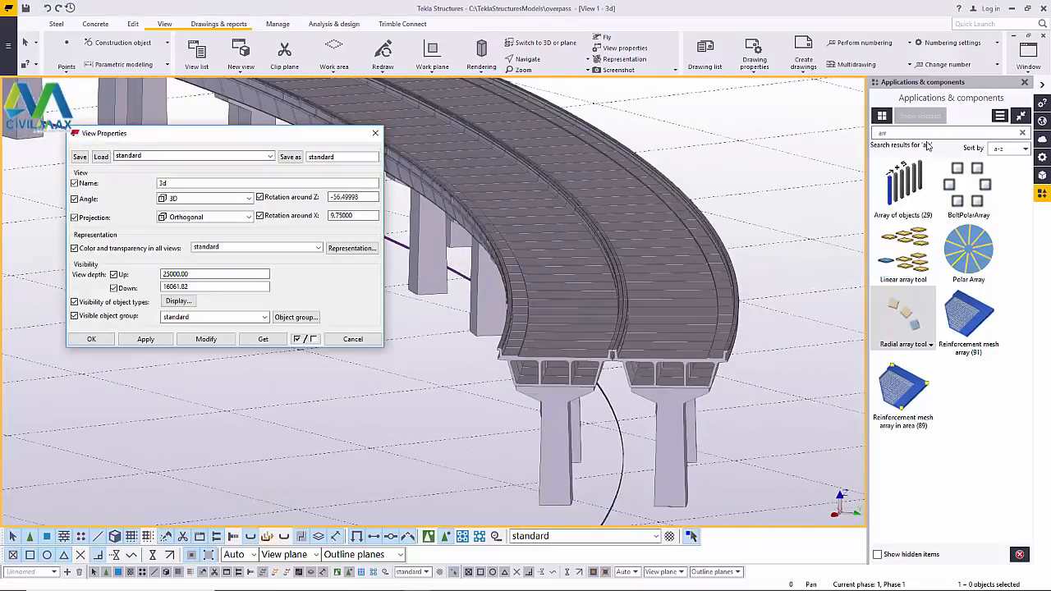
pyautogui.click(1023, 83)
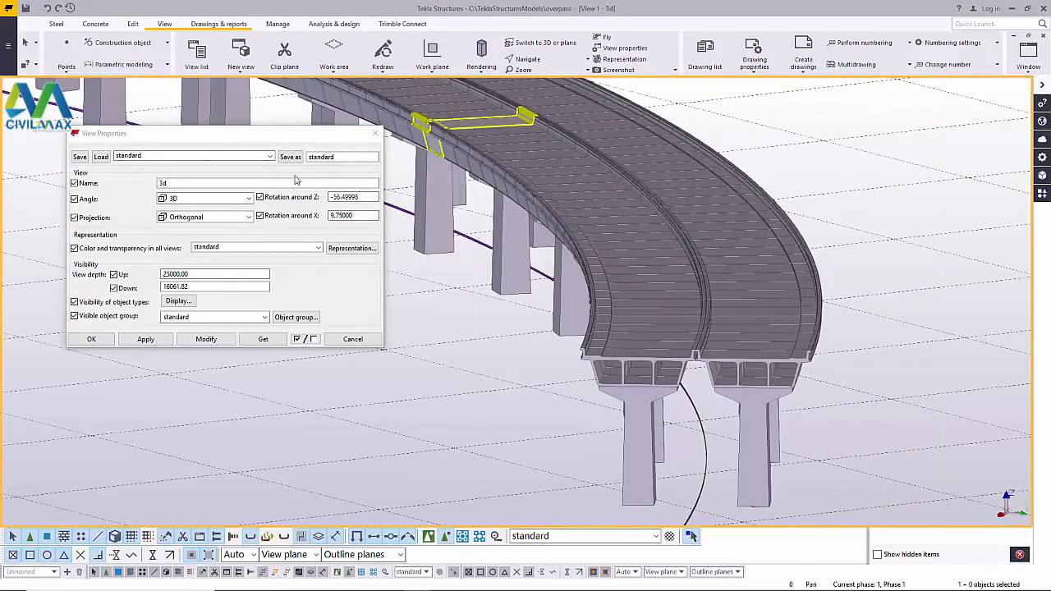
pyautogui.click(248, 217)
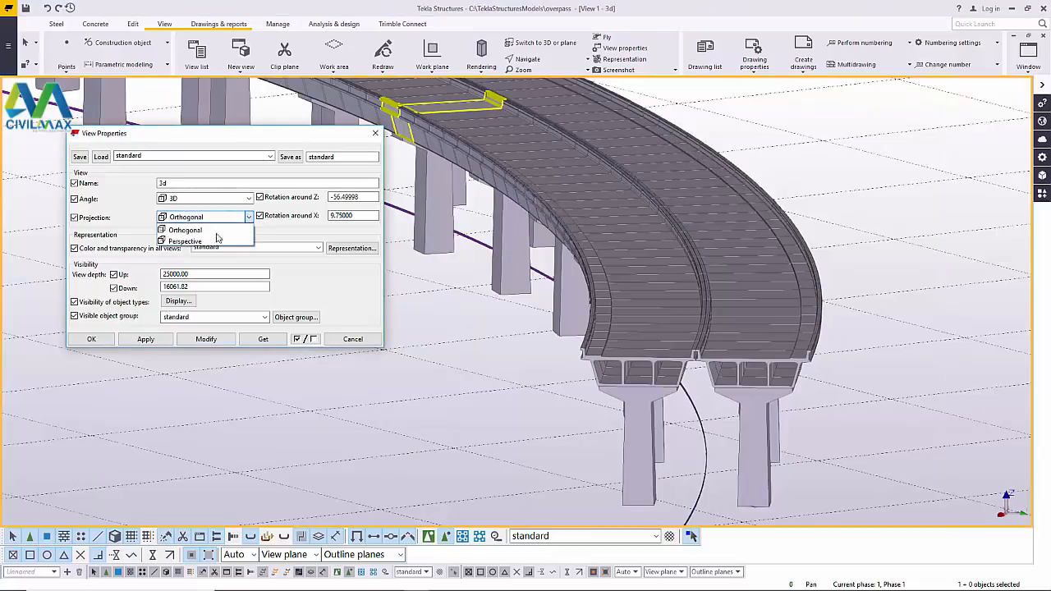
pyautogui.click(206, 337)
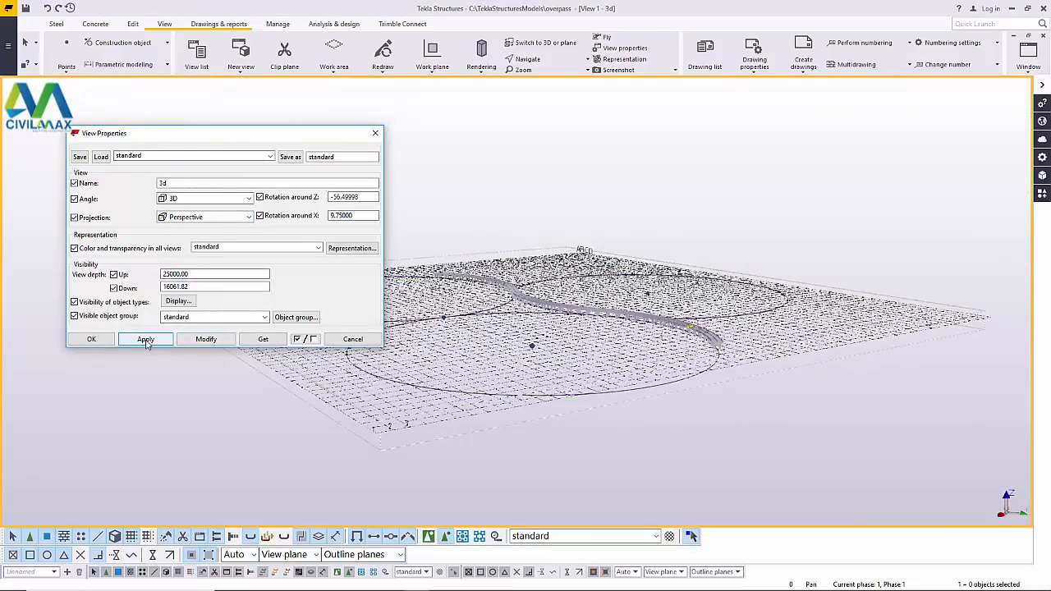
pyautogui.click(91, 339)
# - Examine the overpass in perspective along its curve, between the piers and at the open box-girder end
pyautogui.scroll(10, 695, 351)
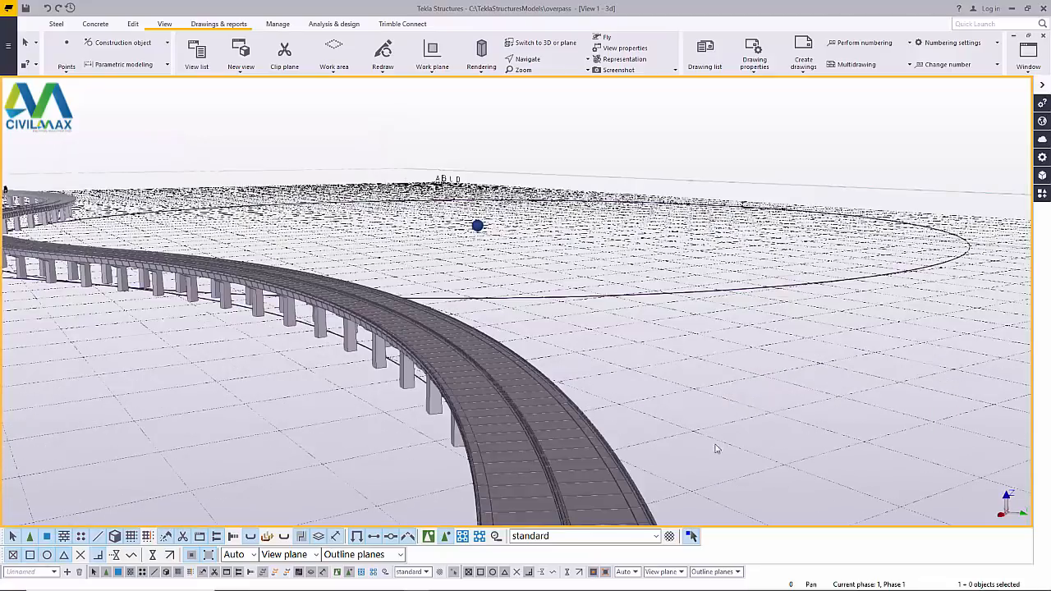
pyautogui.scroll(10, 695, 352)
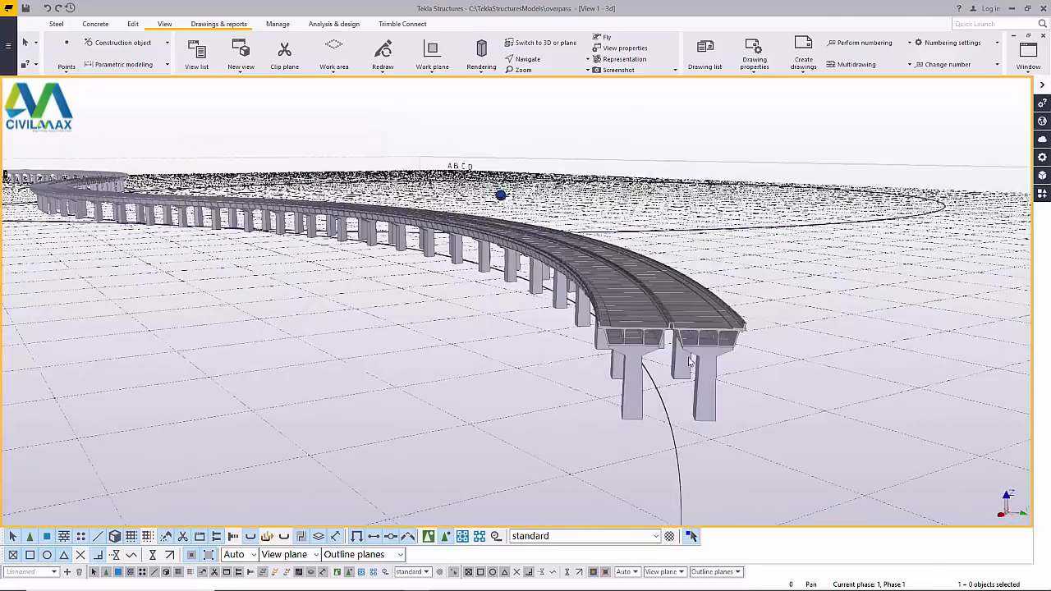
pyautogui.scroll(6, 645, 301)
pyautogui.scroll(-5, 668, 302)
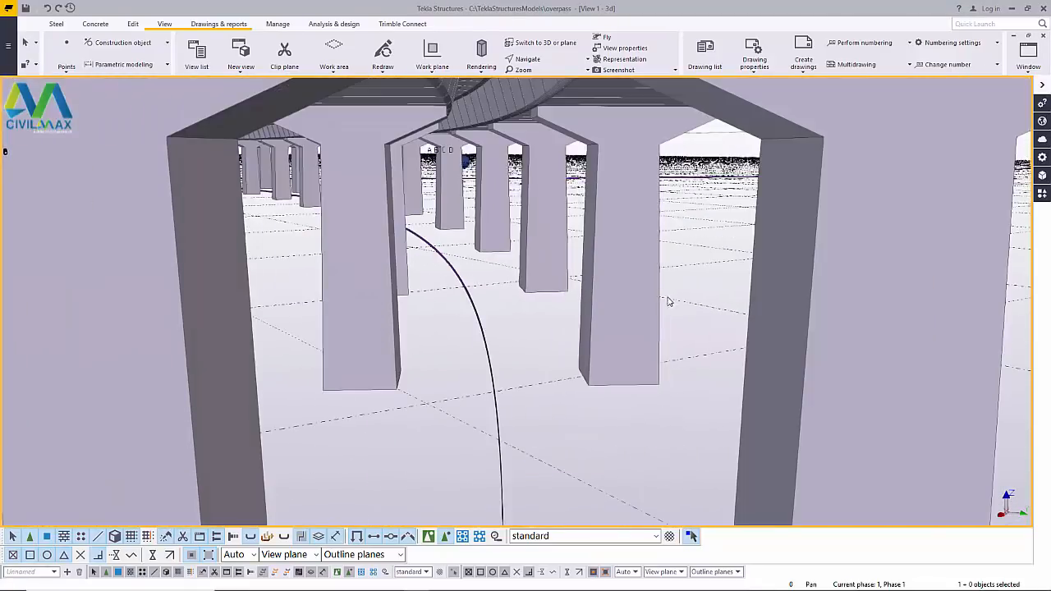
pyautogui.scroll(6, 665, 308)
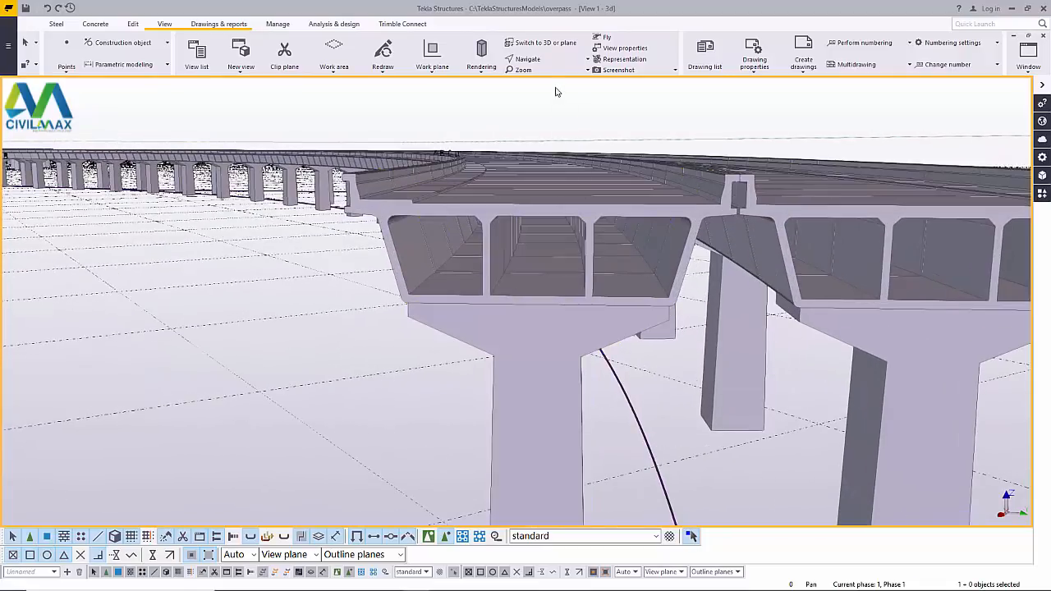
# - Examine the deck's underside between the two pier rows, then the outer side of the curve and its pier bases in perspective
pyautogui.click(538, 62)
pyautogui.click(542, 77)
pyautogui.moveTo(619, 294); pyautogui.dragTo(588, 250)
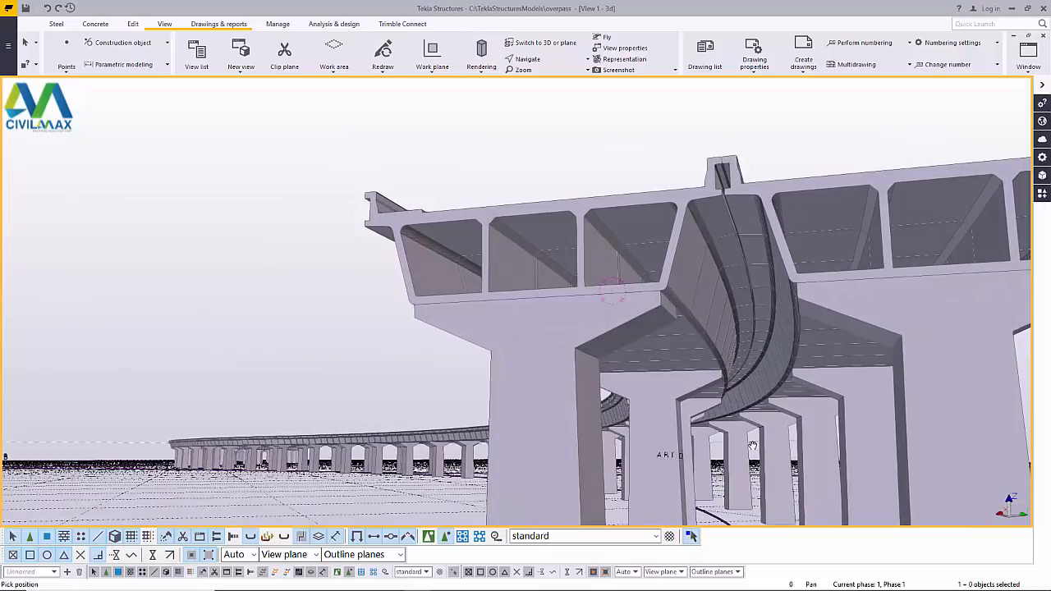
pyautogui.scroll(4, 784, 439)
pyautogui.scroll(4, 661, 429)
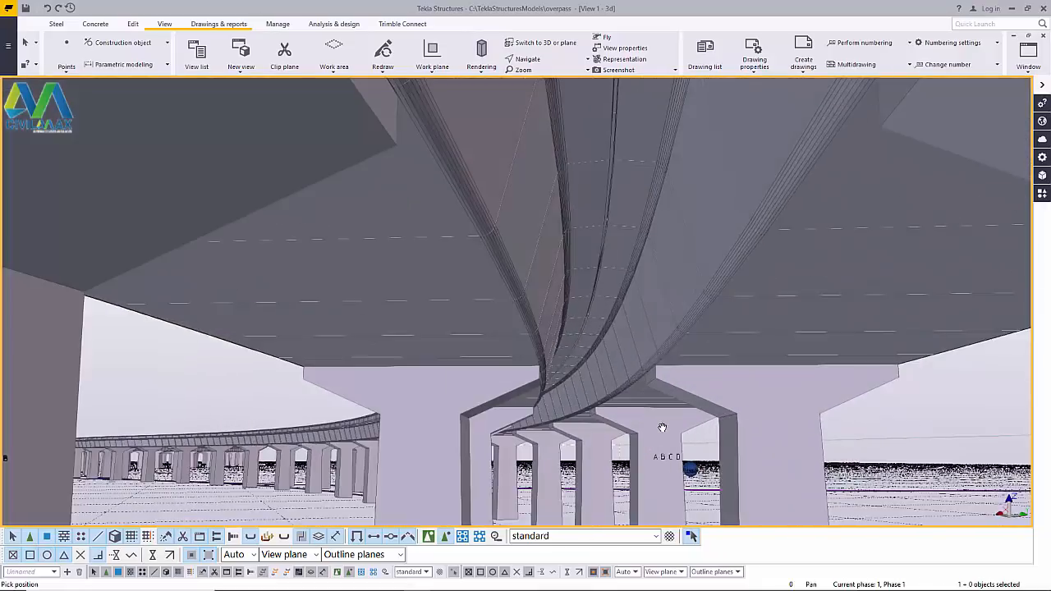
pyautogui.scroll(2, 662, 428)
pyautogui.scroll(3, 496, 431)
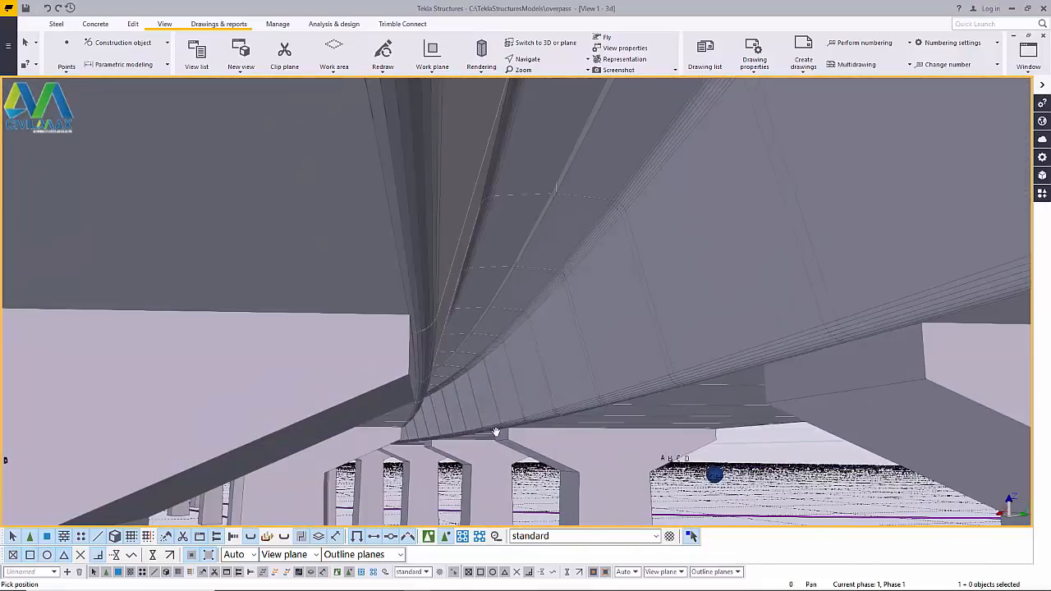
pyautogui.scroll(6, 496, 432)
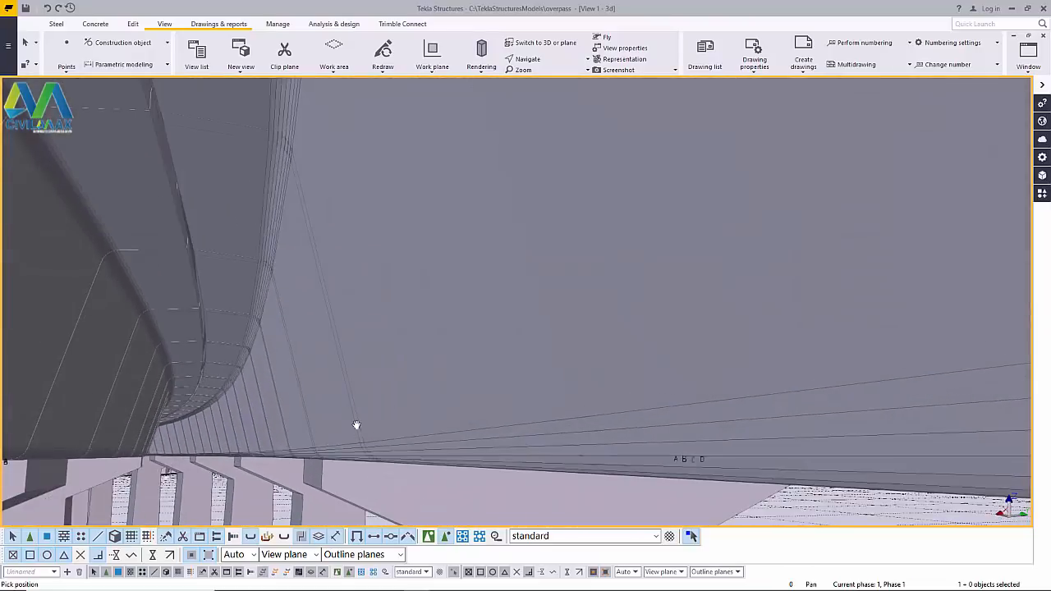
pyautogui.scroll(-10, 356, 425)
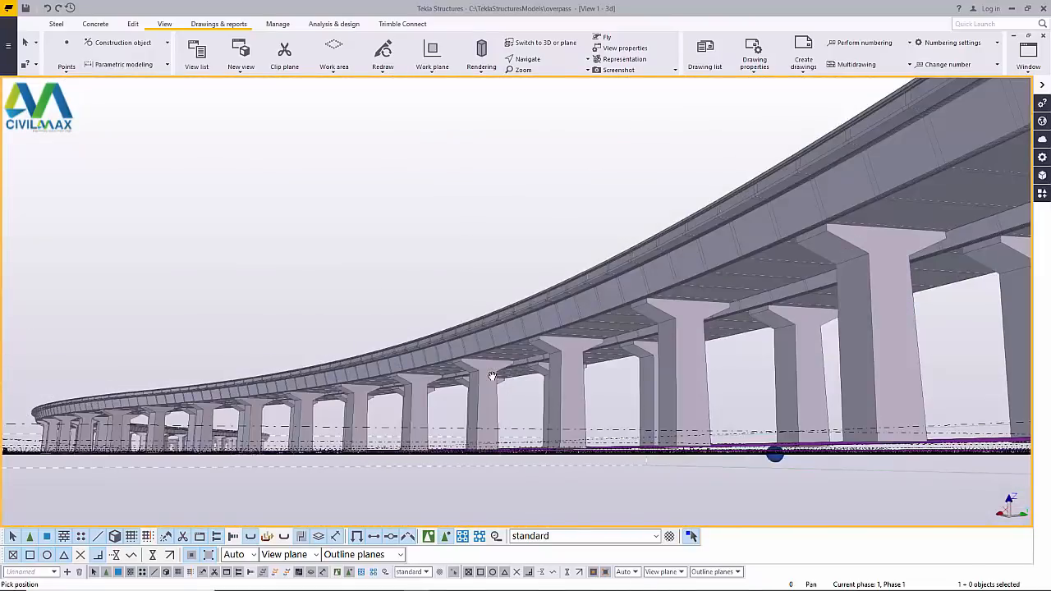
pyautogui.scroll(3, 494, 376)
pyautogui.scroll(-2, 516, 376)
pyautogui.moveTo(518, 384); pyautogui.dragTo(516, 389, button='middle')
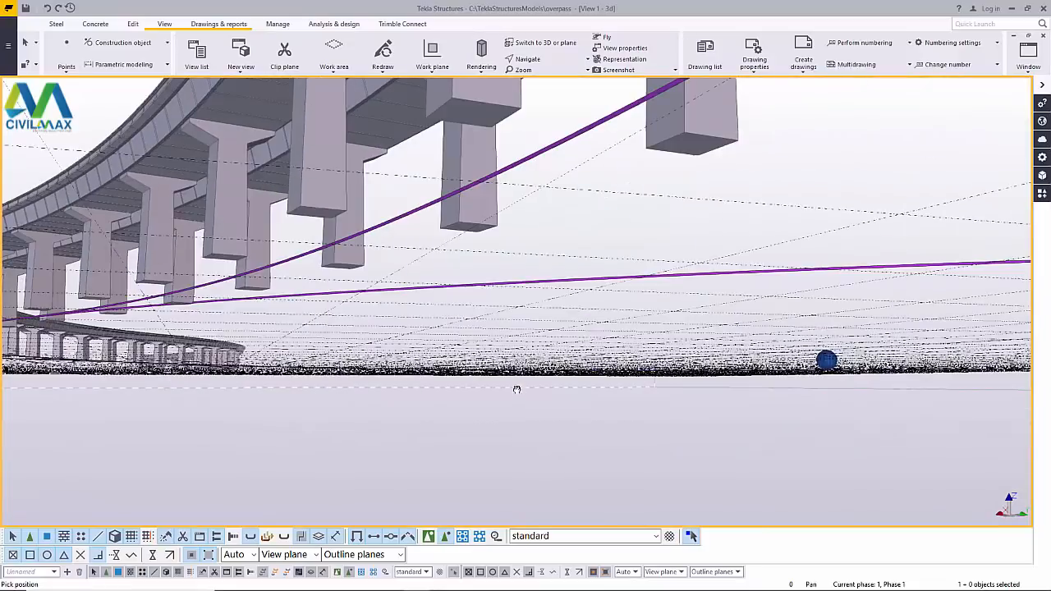
pyautogui.scroll(-1, 546, 411)
# - Rotate around the middle of the overpass to examine the deck surface, the barriers and the piers from above and beneath
pyautogui.click(550, 72)
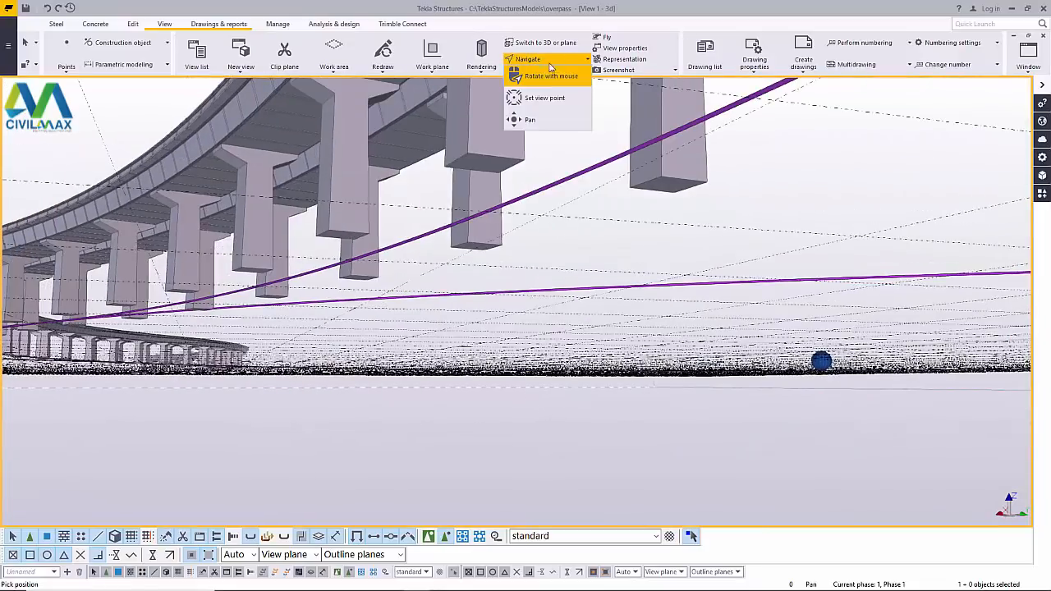
pyautogui.click(523, 101)
pyautogui.keyDown('ctrl'); pyautogui.moveTo(448, 174); pyautogui.dragTo(545, 278, button='middle'); pyautogui.keyUp('ctrl')
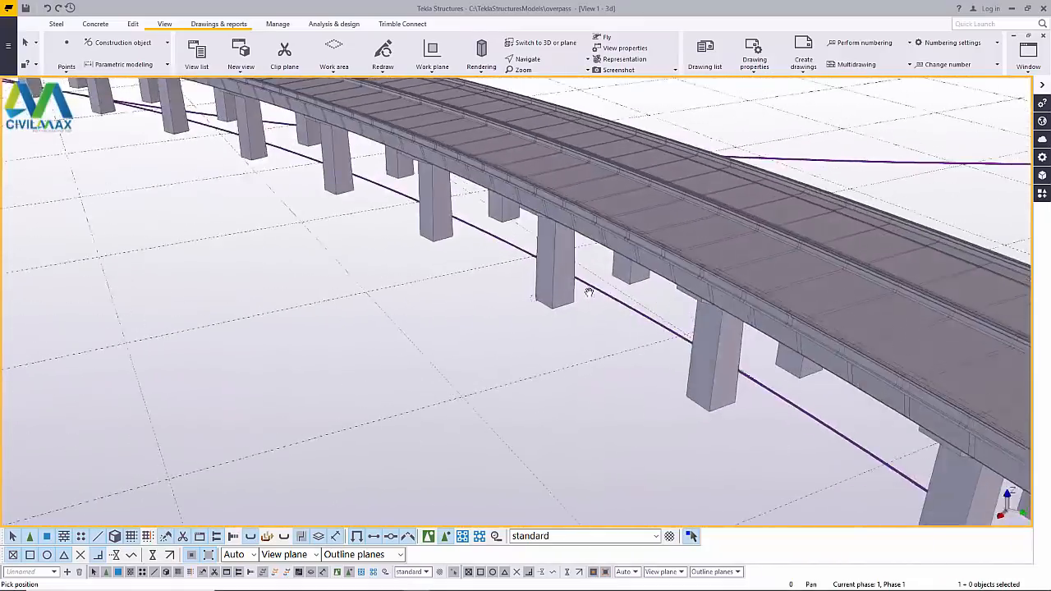
pyautogui.scroll(3, 529, 335)
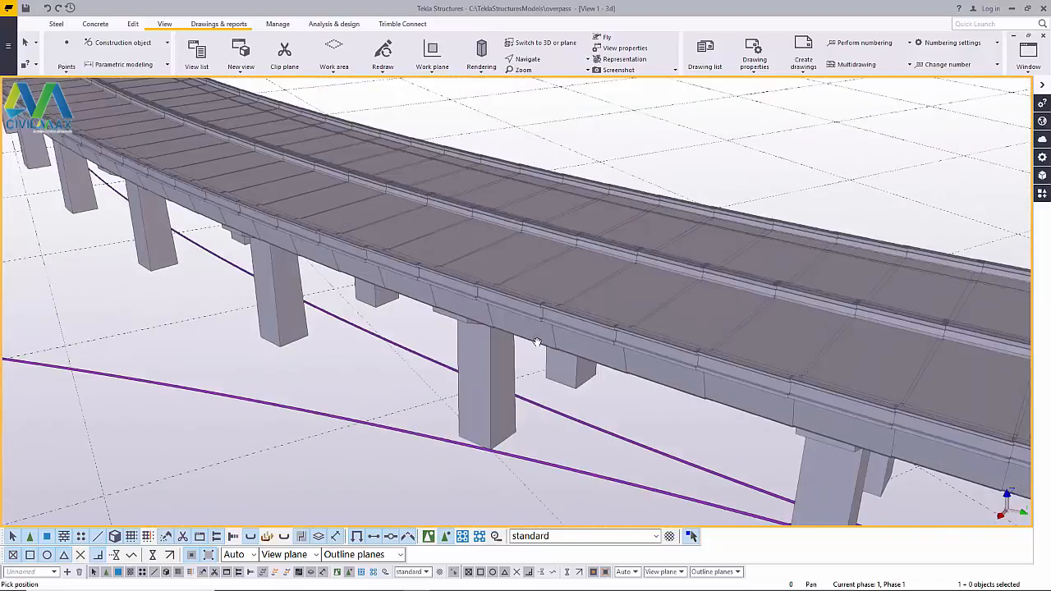
pyautogui.scroll(-3, 525, 247)
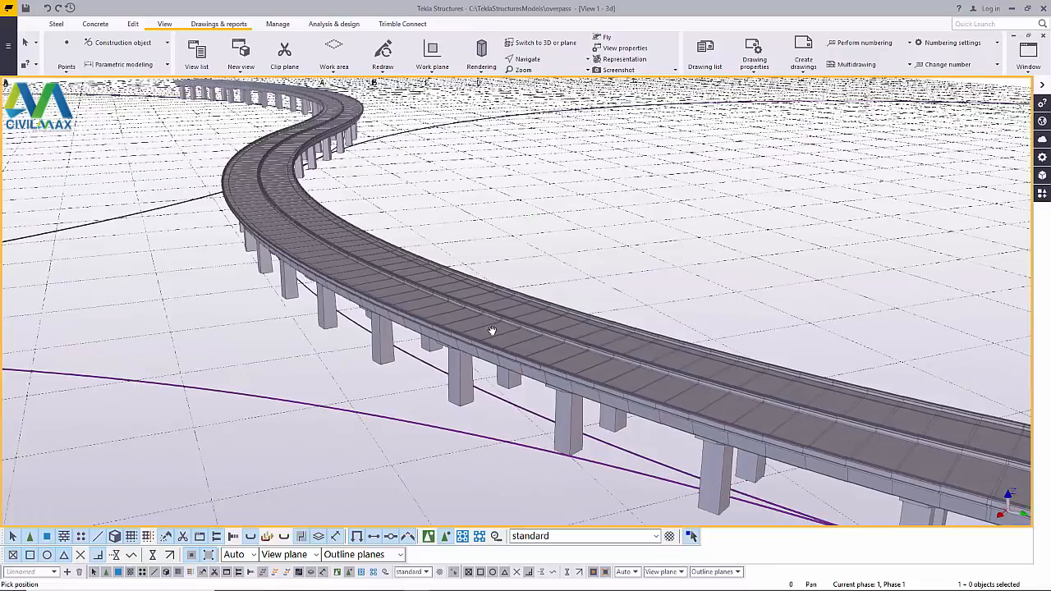
pyautogui.keyDown('ctrl'); pyautogui.moveTo(493, 331); pyautogui.dragTo(464, 298, button='middle'); pyautogui.keyUp('ctrl')
pyautogui.scroll(5, 461, 364)
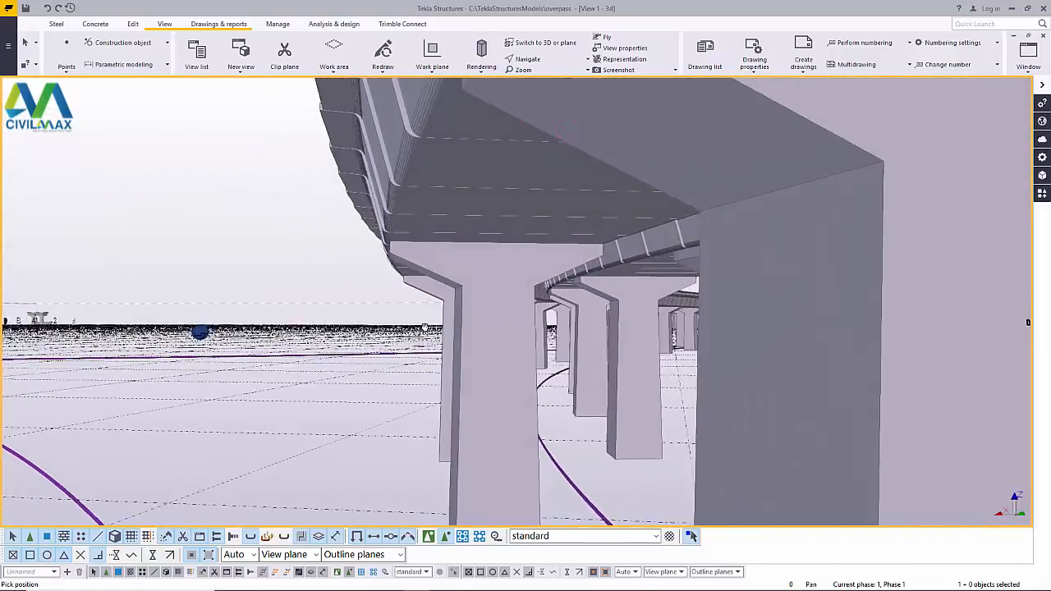
pyautogui.keyDown('ctrl'); pyautogui.moveTo(425, 328); pyautogui.dragTo(670, 374, button='middle'); pyautogui.keyUp('ctrl')
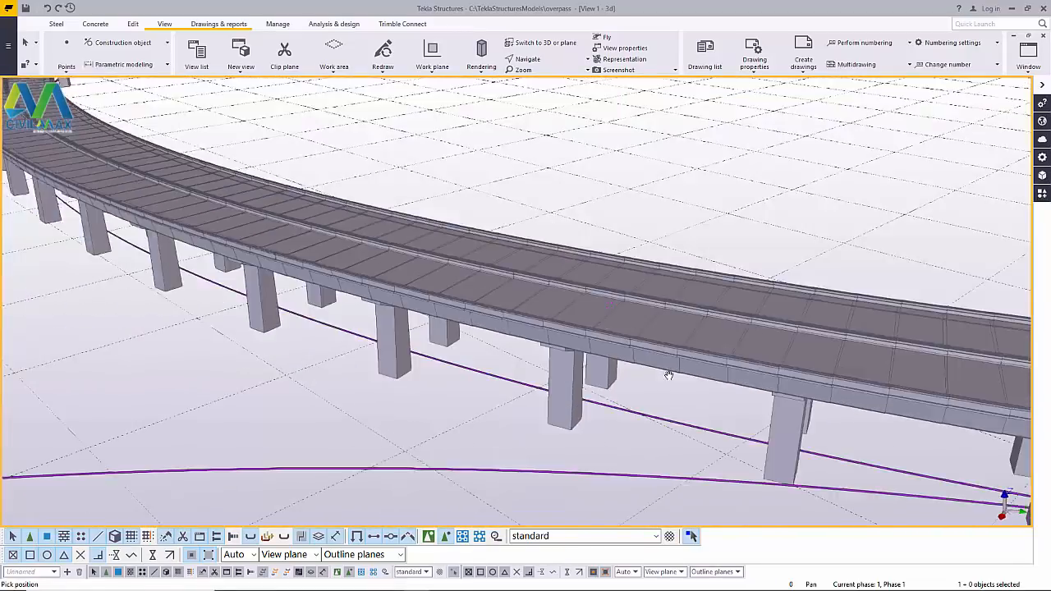
pyautogui.scroll(-5, 669, 374)
pyautogui.scroll(6, 526, 274)
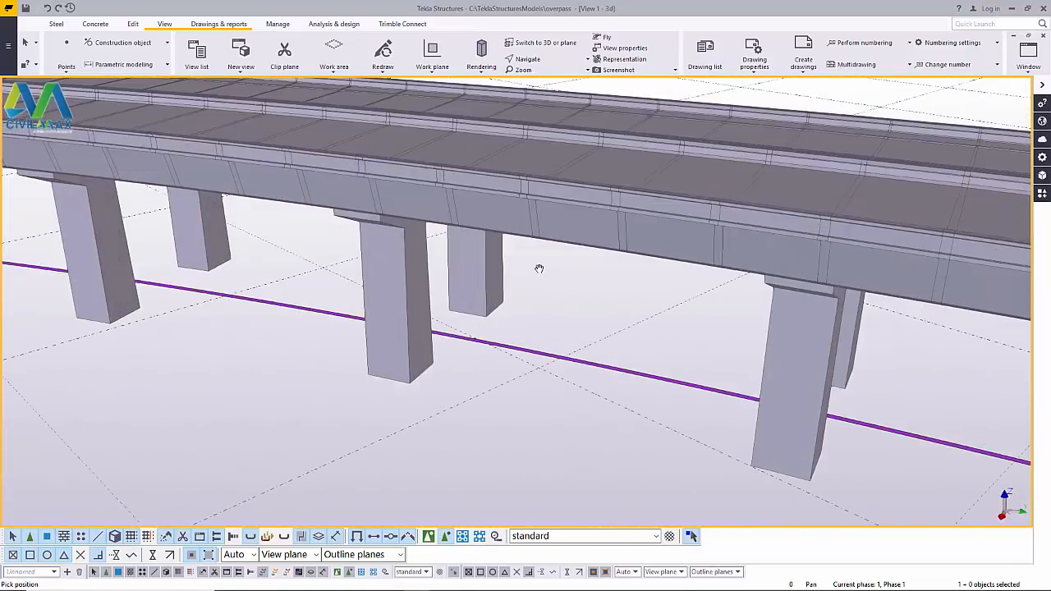
pyautogui.scroll(-2, 533, 261)
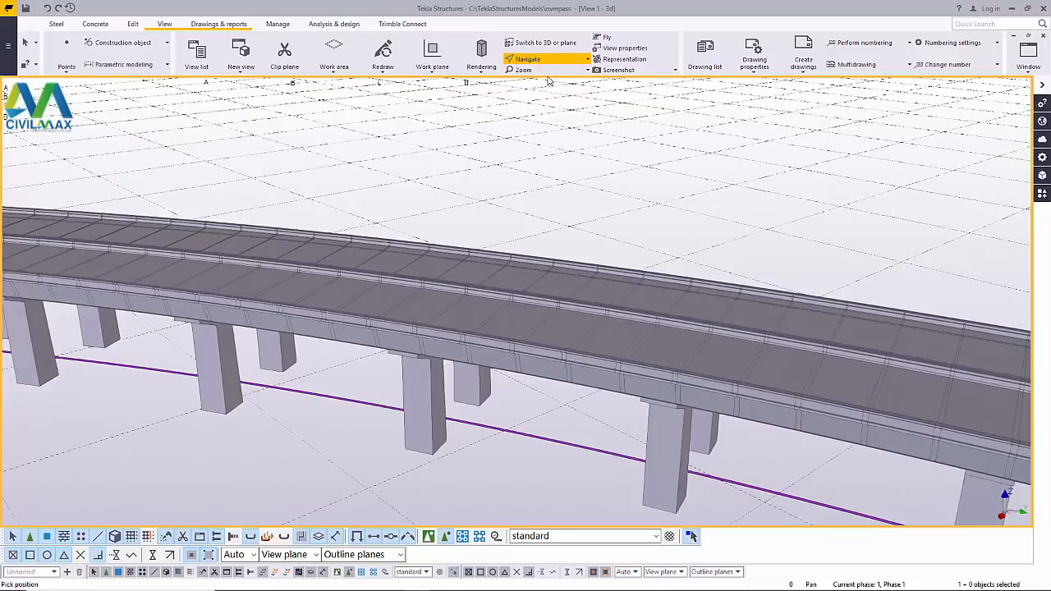
# - Examine the end of the overpass and its full winding course from above the open box-girder end
pyautogui.keyDown('ctrl'); pyautogui.moveTo(539, 337); pyautogui.dragTo(481, 326, button='middle'); pyautogui.keyUp('ctrl')
pyautogui.scroll(-8, 504, 228)
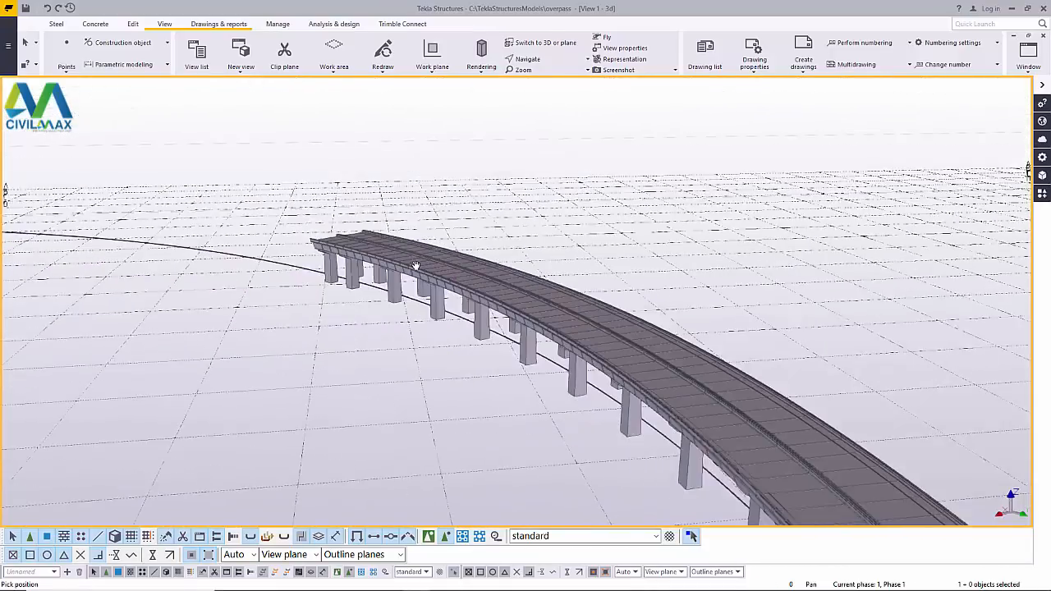
pyautogui.scroll(2, 438, 348)
pyautogui.scroll(6, 438, 348)
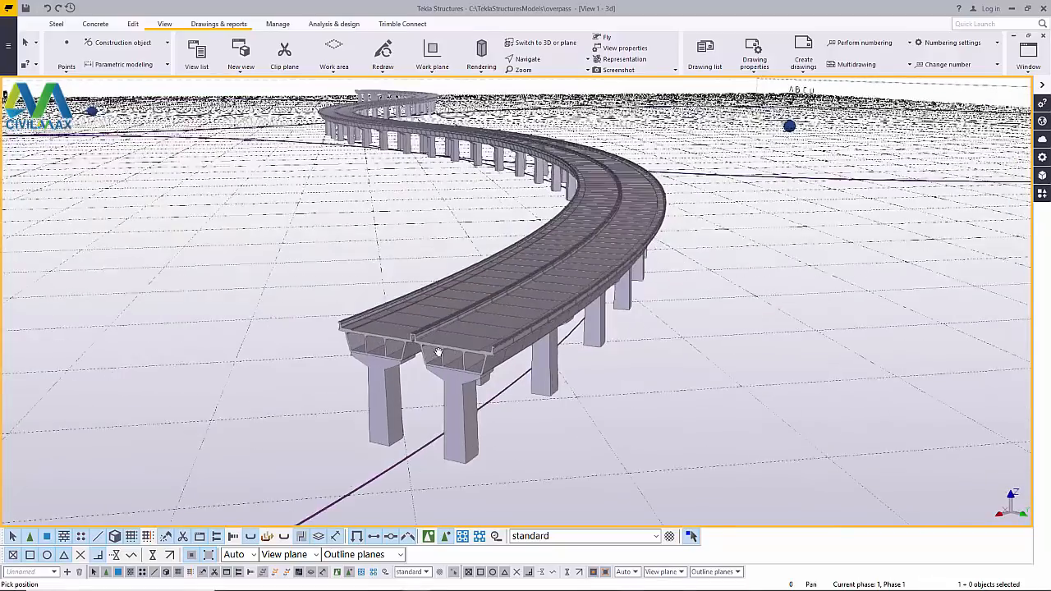
pyautogui.scroll(4, 436, 276)
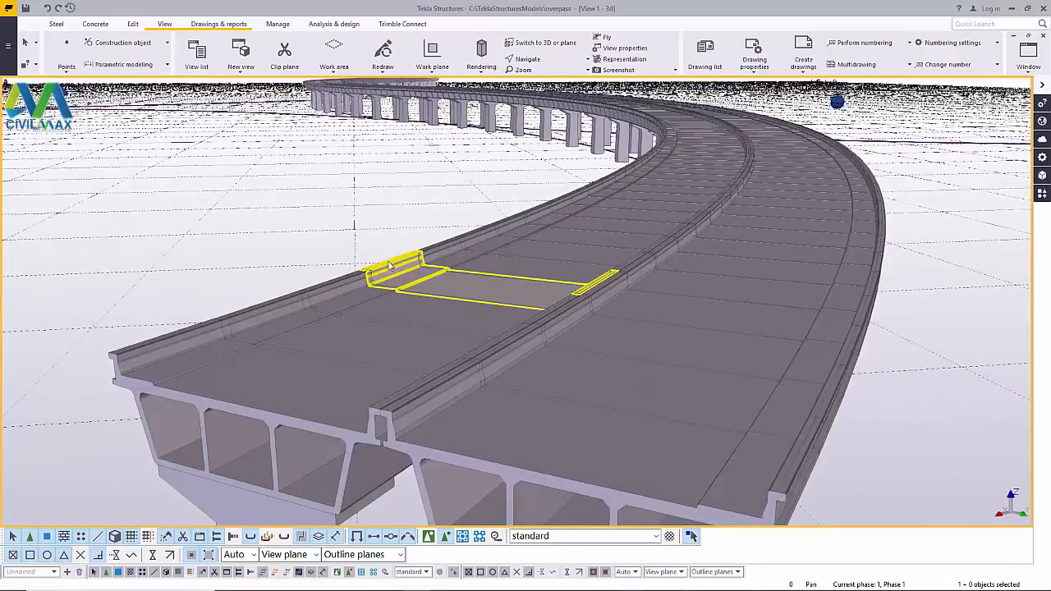
pyautogui.scroll(-3, 453, 265)
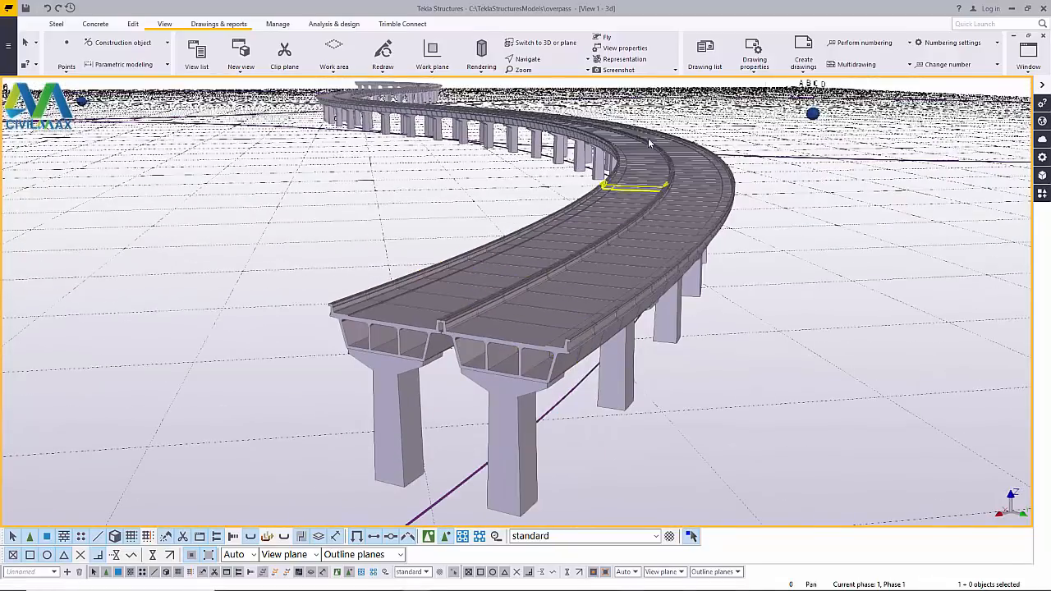
# - Examine the deck end's cross-section close up at the raised curb, outer parapet and box-girder cells of one carriageway
pyautogui.click(542, 63)
pyautogui.click(548, 79)
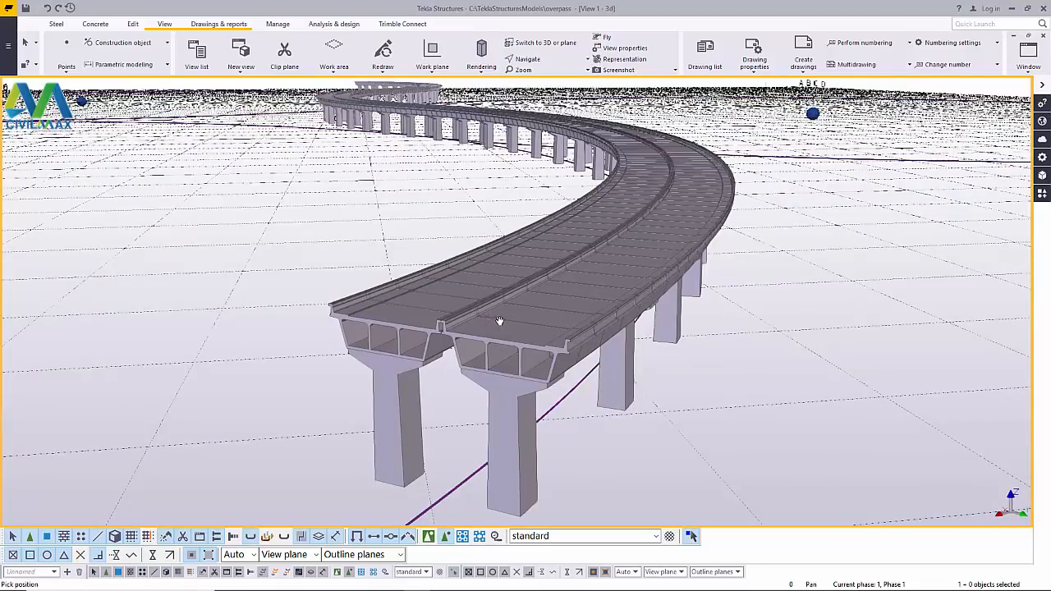
pyautogui.moveTo(499, 320); pyautogui.dragTo(336, 328)
pyautogui.scroll(8, 70, 272)
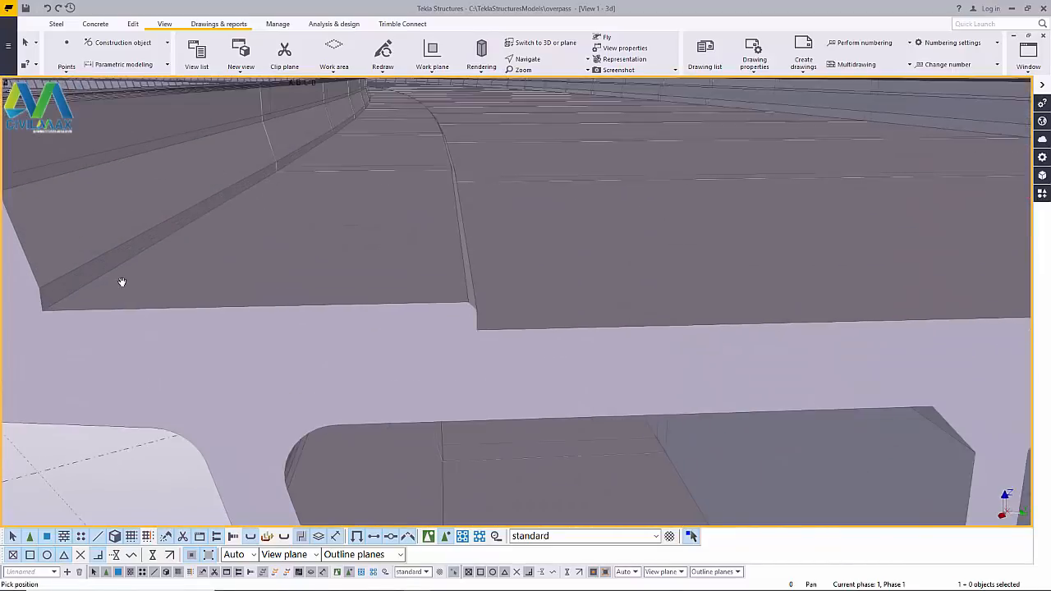
pyautogui.scroll(-3, 223, 303)
pyautogui.scroll(2, 284, 298)
pyautogui.scroll(2, 333, 298)
pyautogui.scroll(-1, 326, 314)
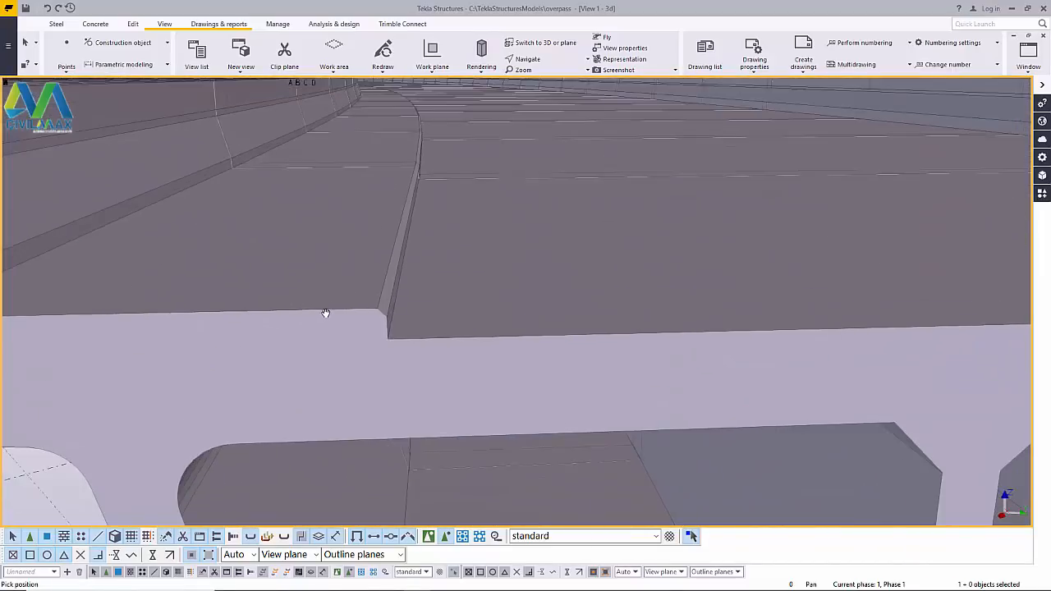
pyautogui.scroll(-2, 326, 314)
pyautogui.scroll(-4, 265, 301)
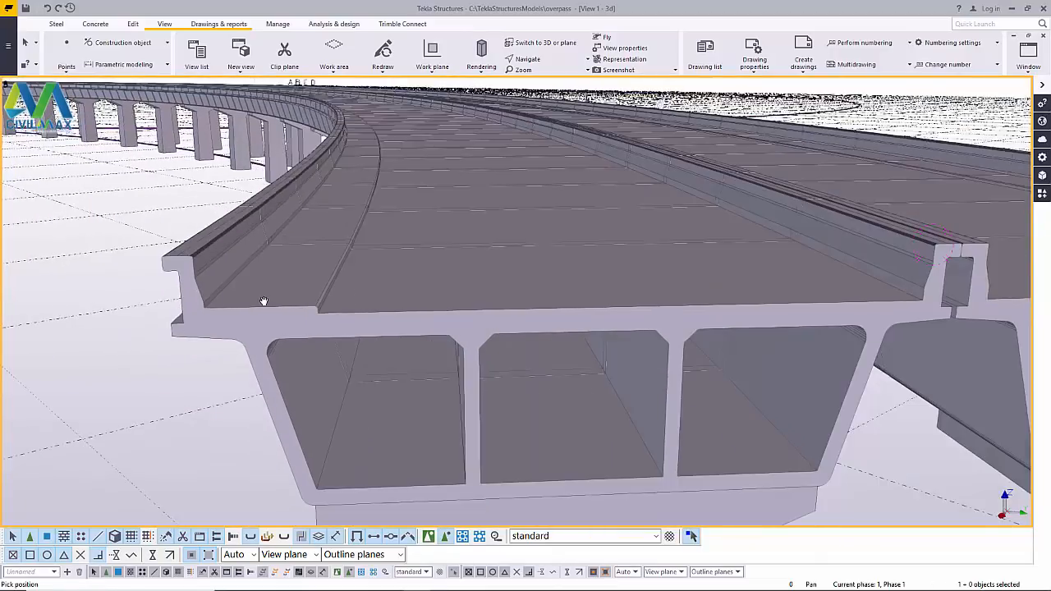
# - Examine the other carriageway's curb and outer parapet, and the central barrier joining the two box girders
pyautogui.scroll(2, 604, 308)
pyautogui.scroll(2, 604, 310)
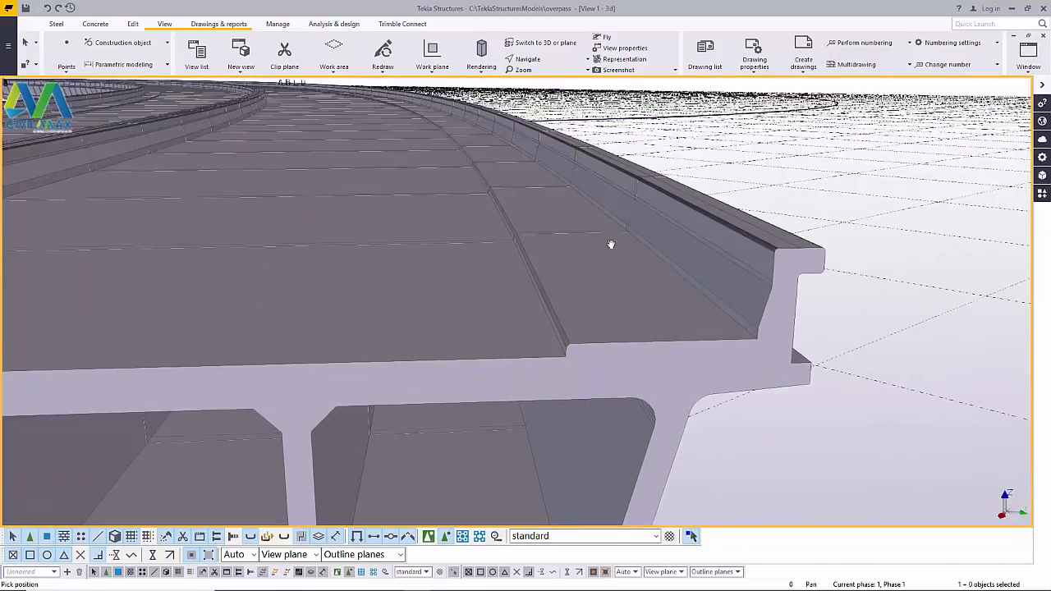
pyautogui.scroll(-1, 607, 314)
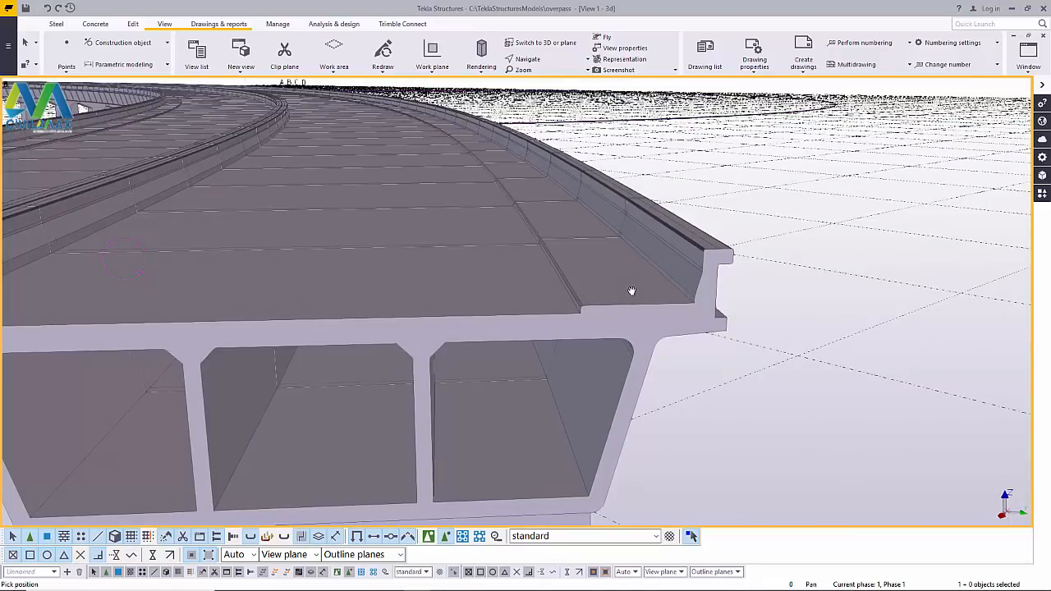
pyautogui.scroll(-2, 645, 292)
pyautogui.scroll(-2, 779, 317)
pyautogui.scroll(1, 790, 318)
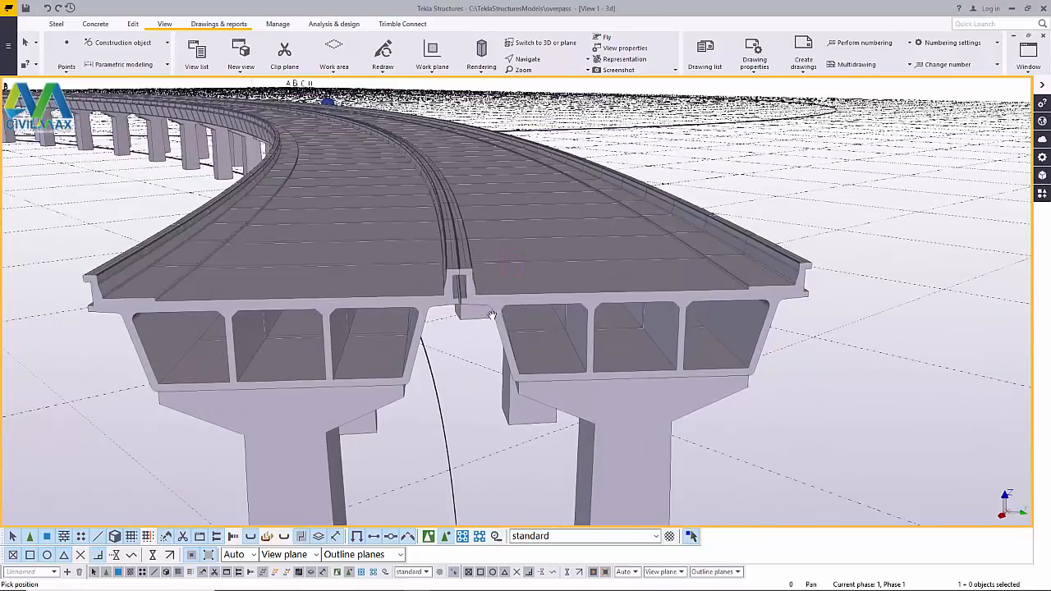
pyautogui.scroll(3, 467, 282)
pyautogui.keyDown('ctrl'); pyautogui.moveTo(463, 275); pyautogui.dragTo(499, 267, button='middle'); pyautogui.keyUp('ctrl')
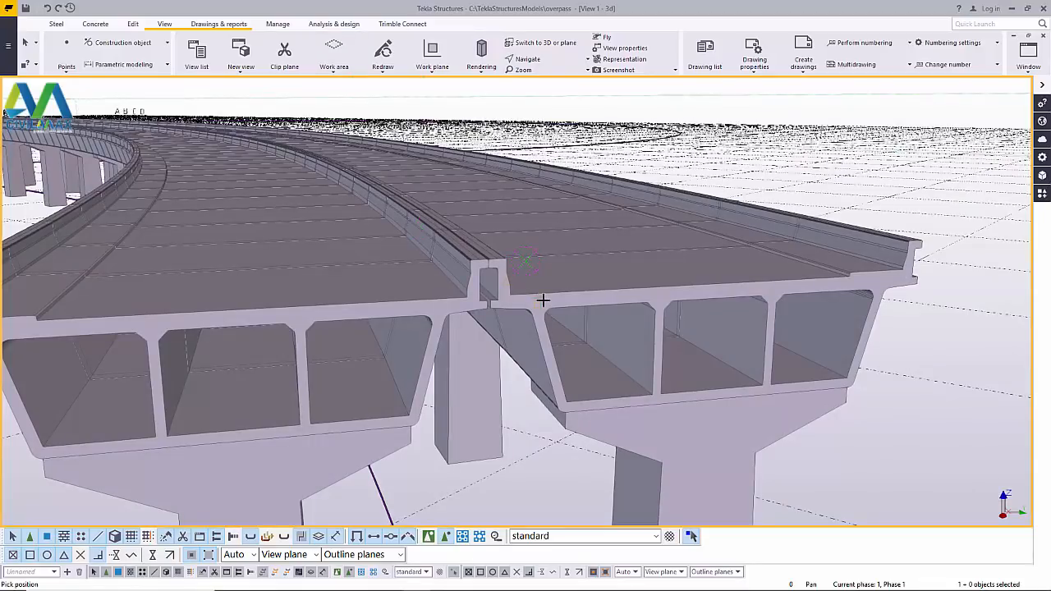
# - Fly through the 3D view along the overpass deck to inspect it at road level, and end the fly mode
pyautogui.click(164, 23)
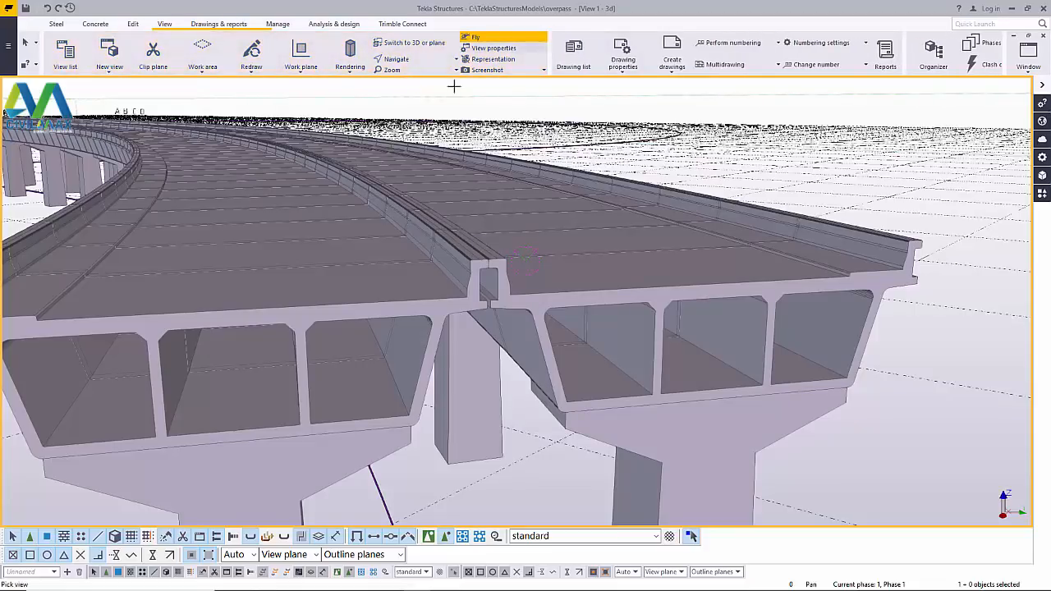
pyautogui.click(417, 426)
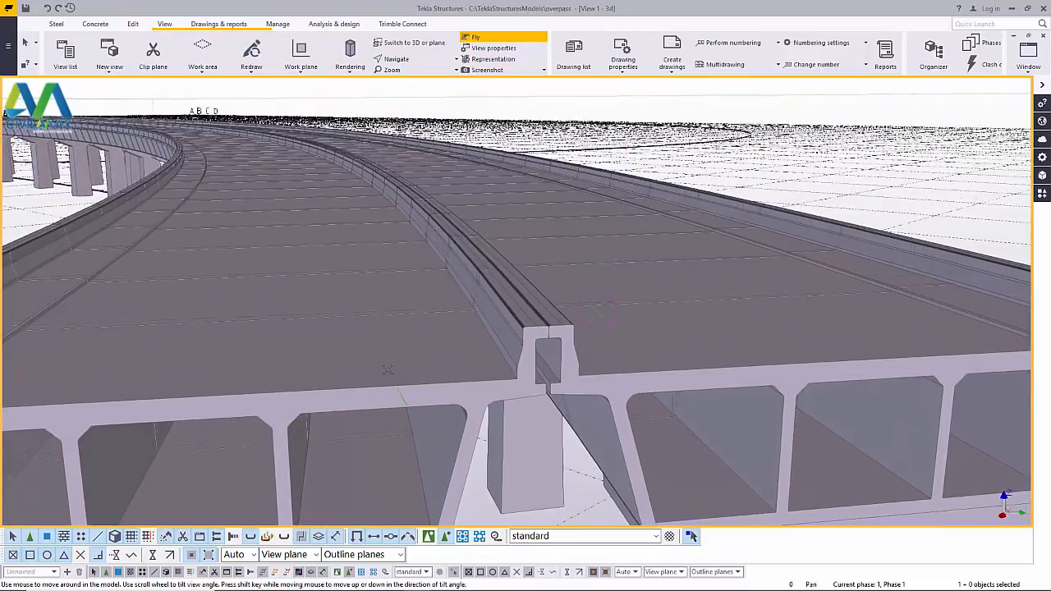
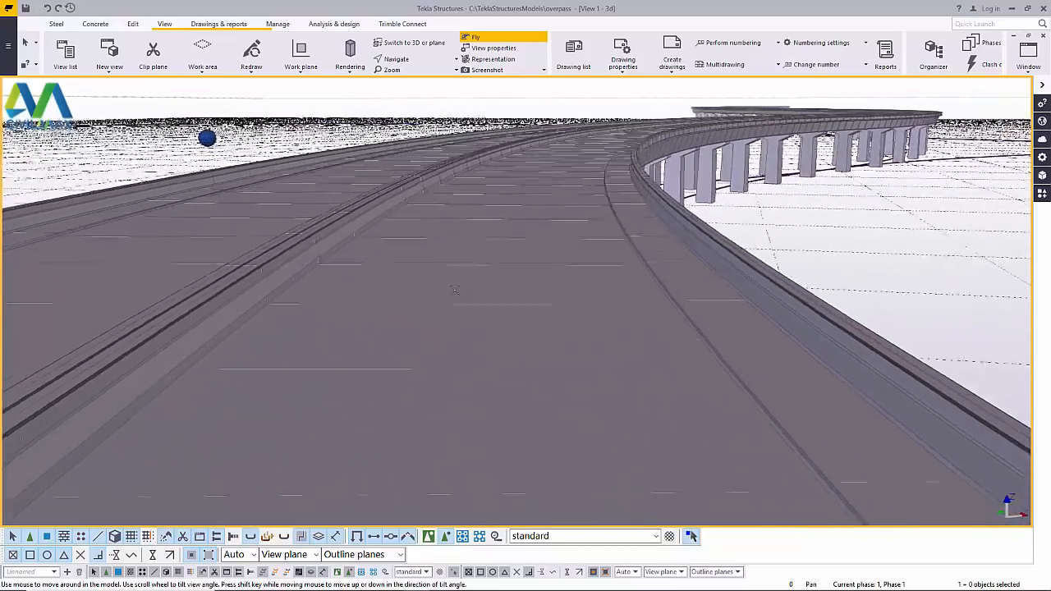
pyautogui.moveTo(450, 293); pyautogui.dragTo(458, 419)
pyautogui.press('Escape')
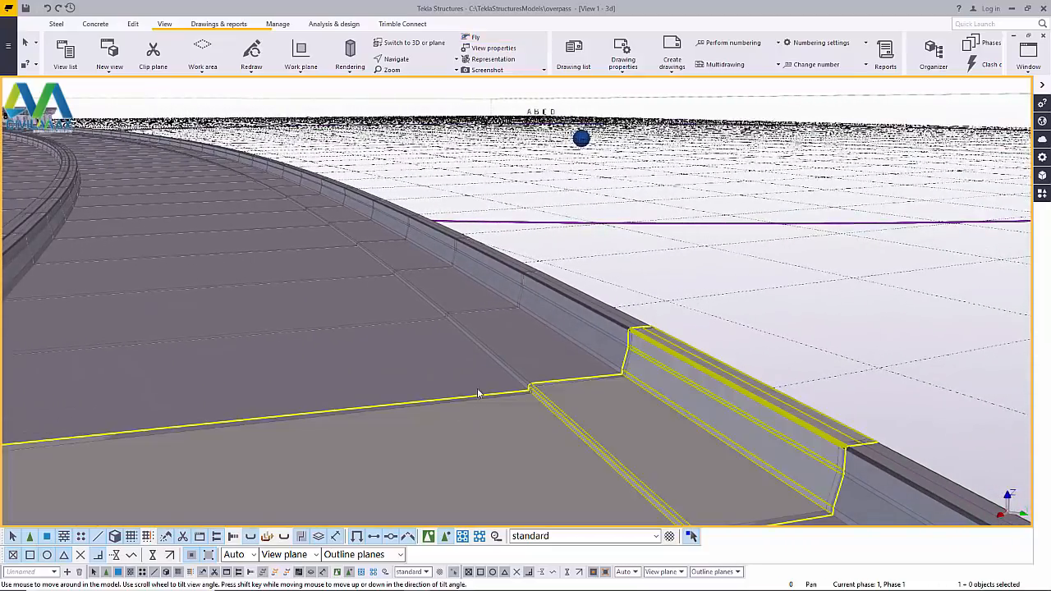
# - Set the 3D view's projection to Orthogonal in the view properties and bring the overpass end into view
pyautogui.doubleClick(708, 273)
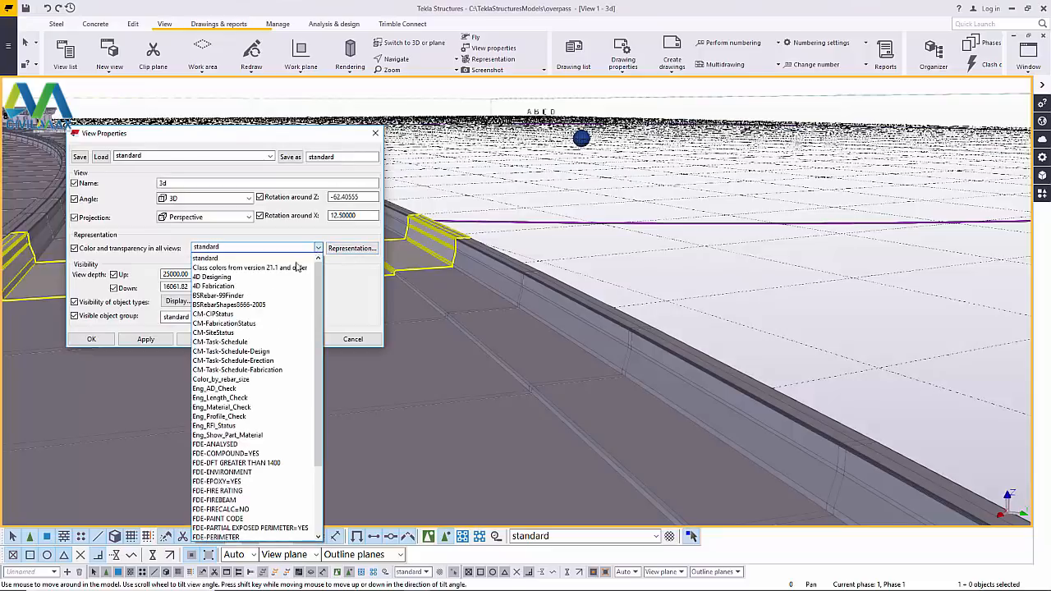
pyautogui.click(252, 227)
pyautogui.click(212, 225)
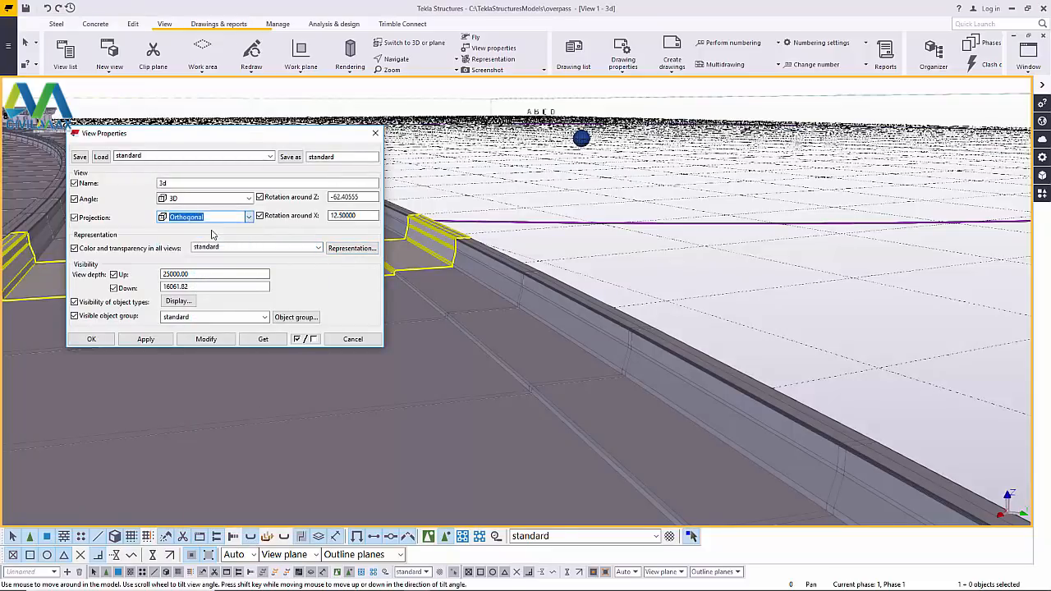
pyautogui.click(206, 339)
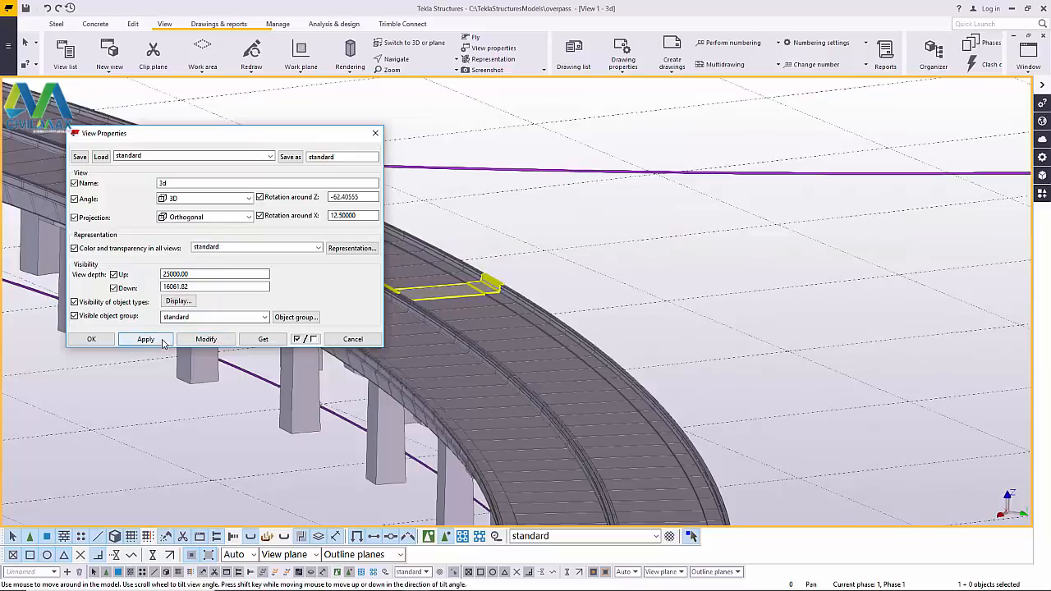
pyautogui.click(99, 343)
pyautogui.scroll(-5, 671, 265)
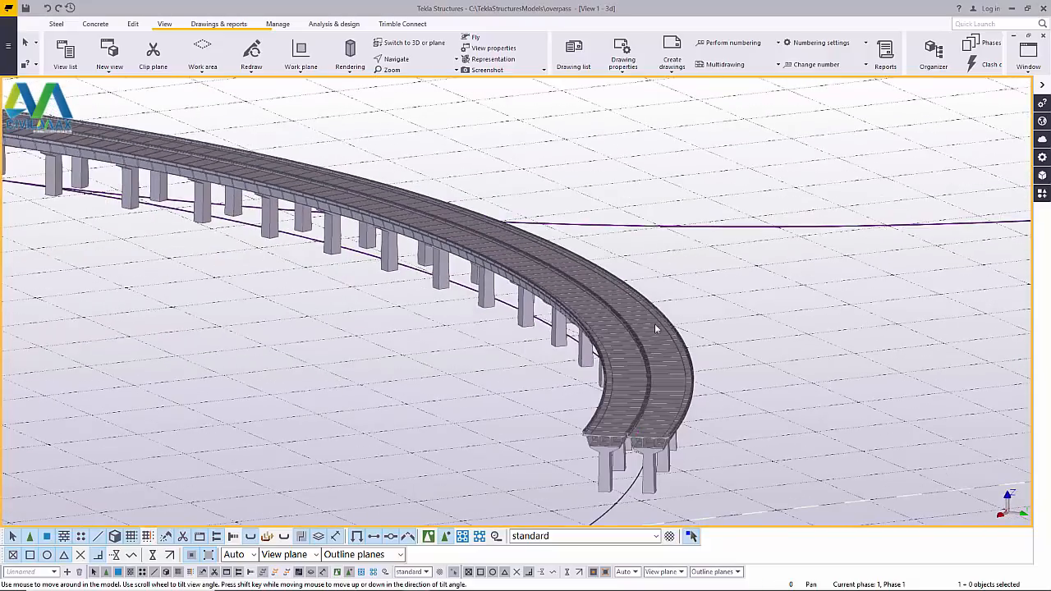
pyautogui.scroll(2, 601, 496)
pyautogui.scroll(2, 601, 496)
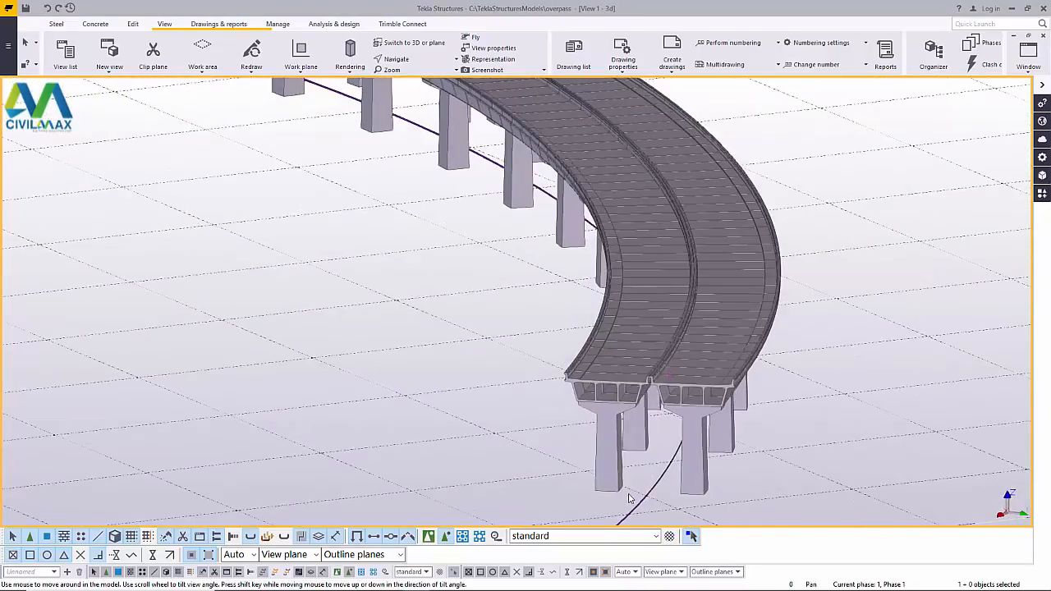
pyautogui.click(406, 60)
pyautogui.click(420, 76)
pyautogui.moveTo(615, 427); pyautogui.dragTo(786, 283)
pyautogui.rightClick(786, 284)
pyautogui.click(814, 292)
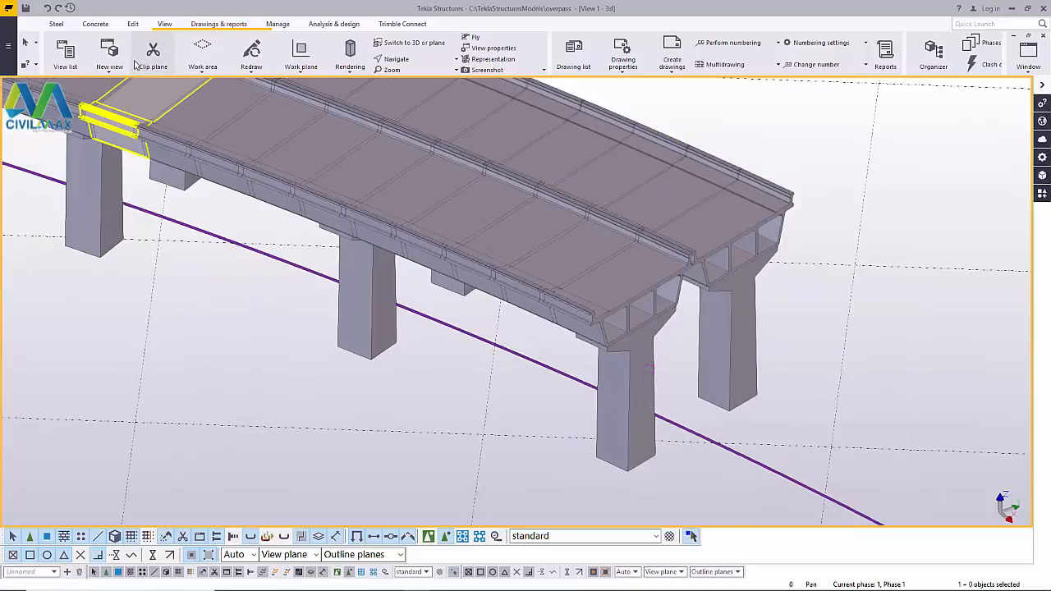
pyautogui.click(95, 24)
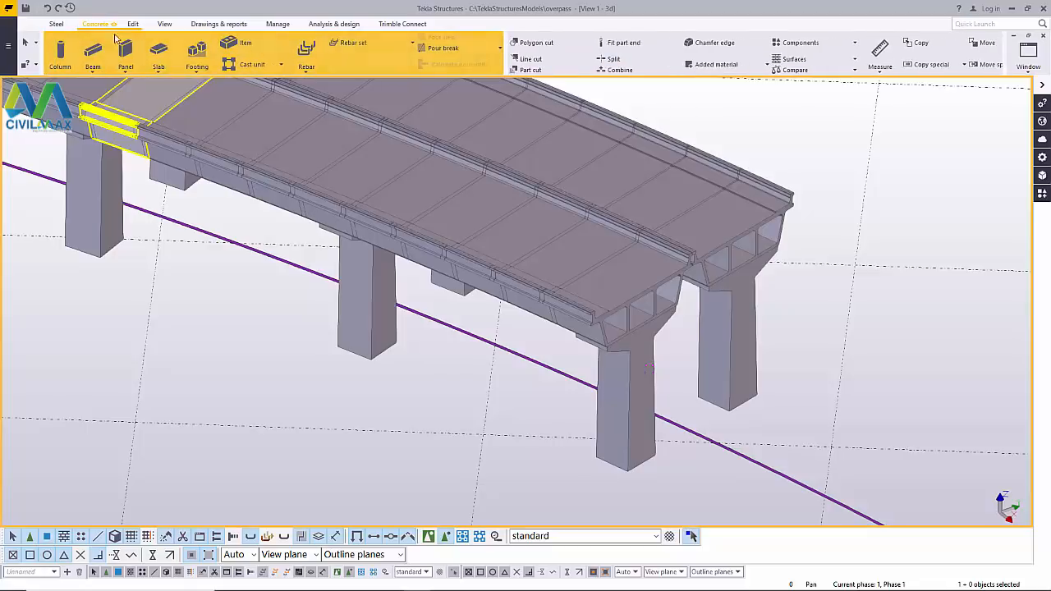
pyautogui.click(160, 75)
pyautogui.click(164, 88)
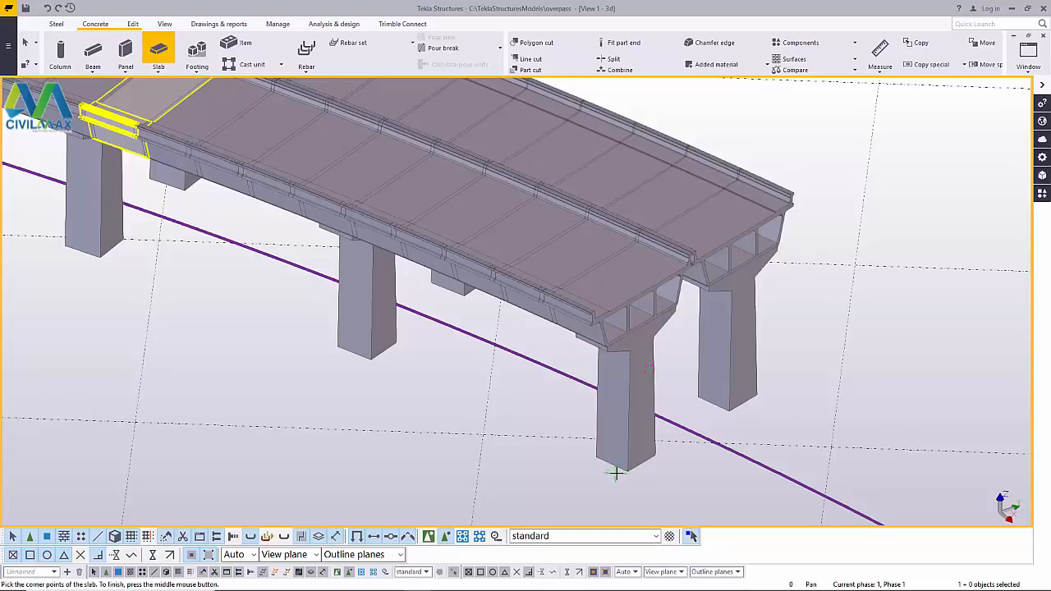
pyautogui.press('Escape')
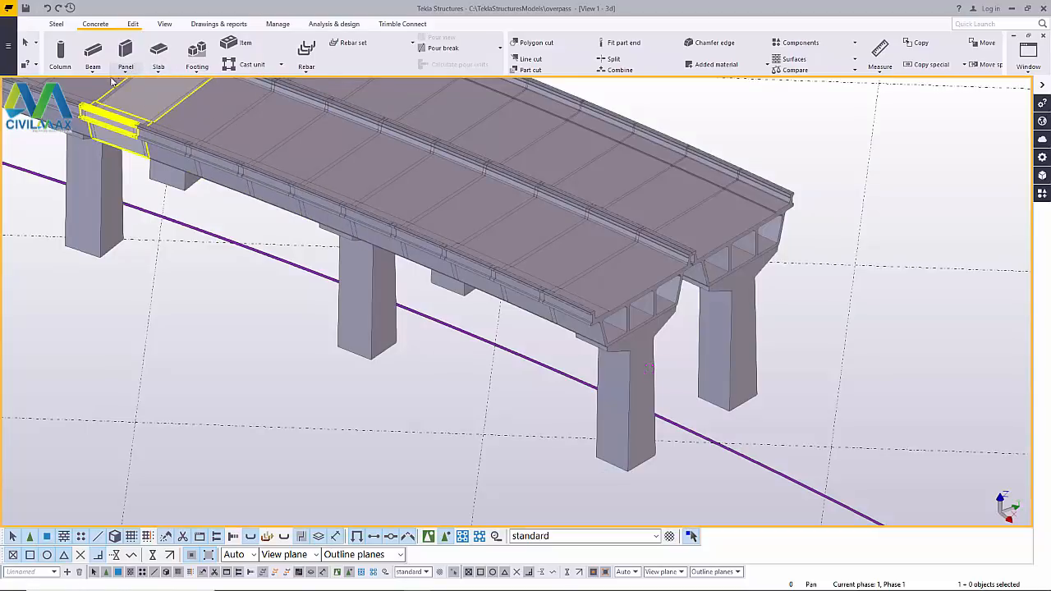
pyautogui.click(161, 73)
pyautogui.click(167, 88)
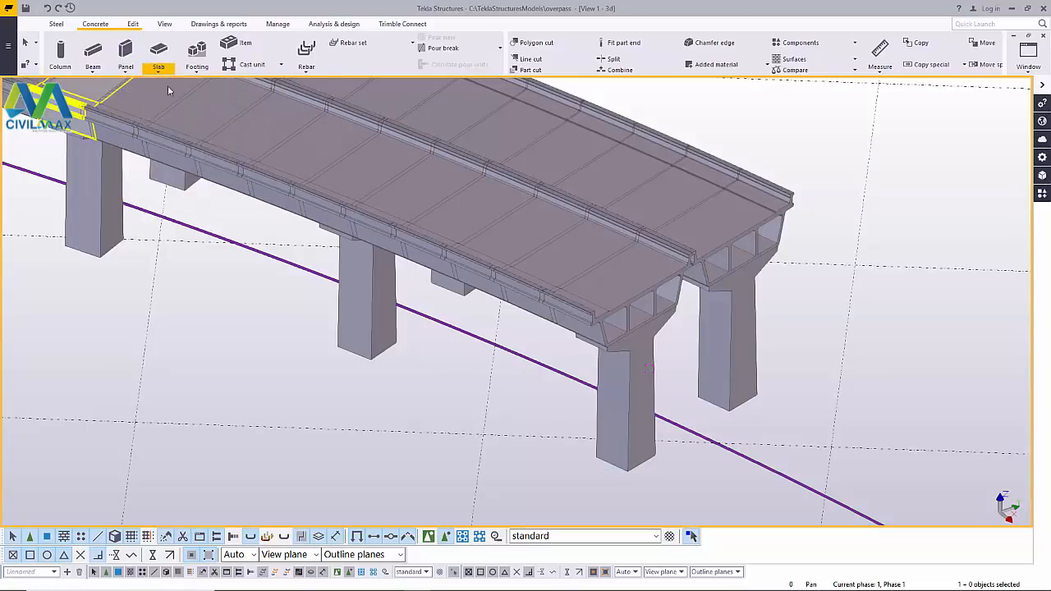
pyautogui.scroll(5, 662, 486)
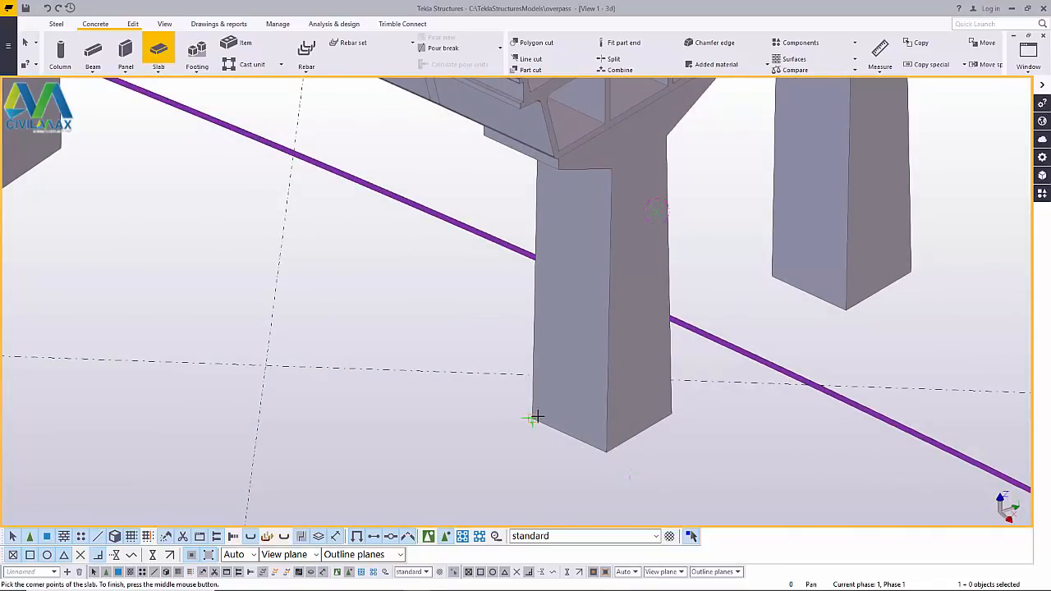
pyautogui.press('Escape')
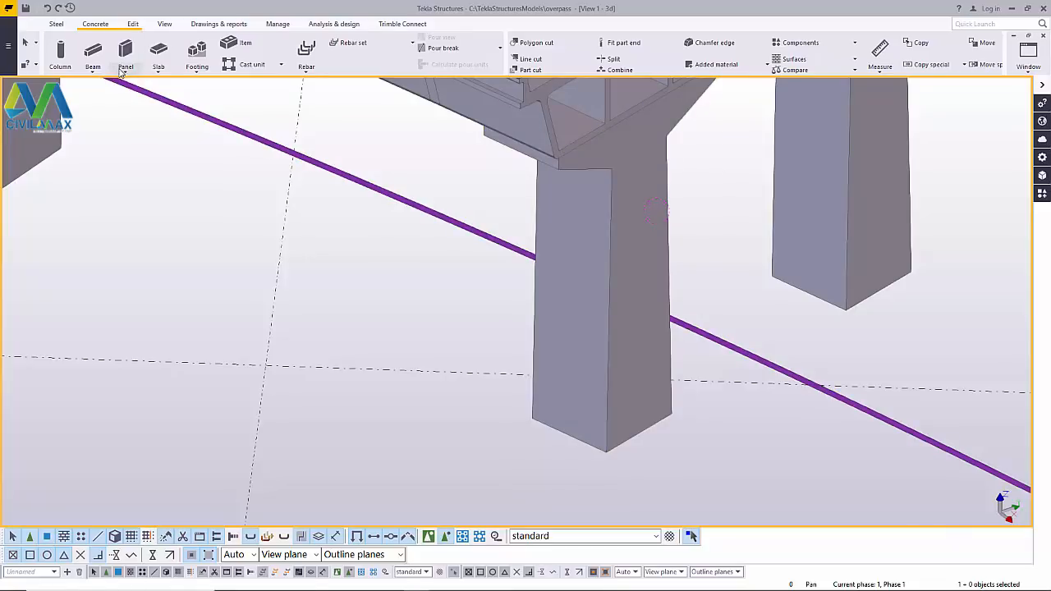
pyautogui.click(121, 72)
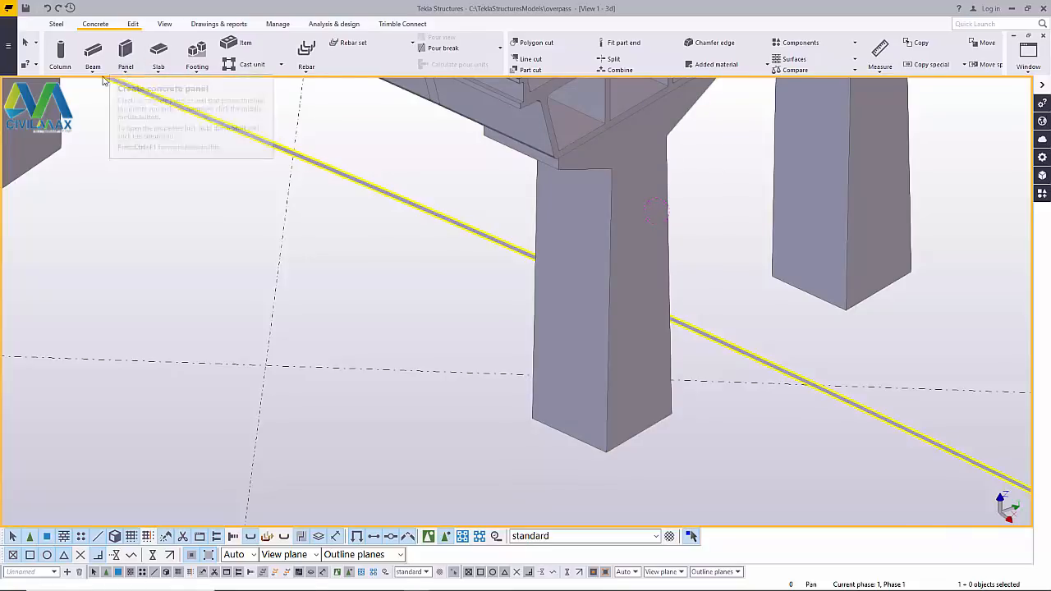
# - Place points at the two bottom corners of the end pier's side face using the At any position option
pyautogui.click(133, 24)
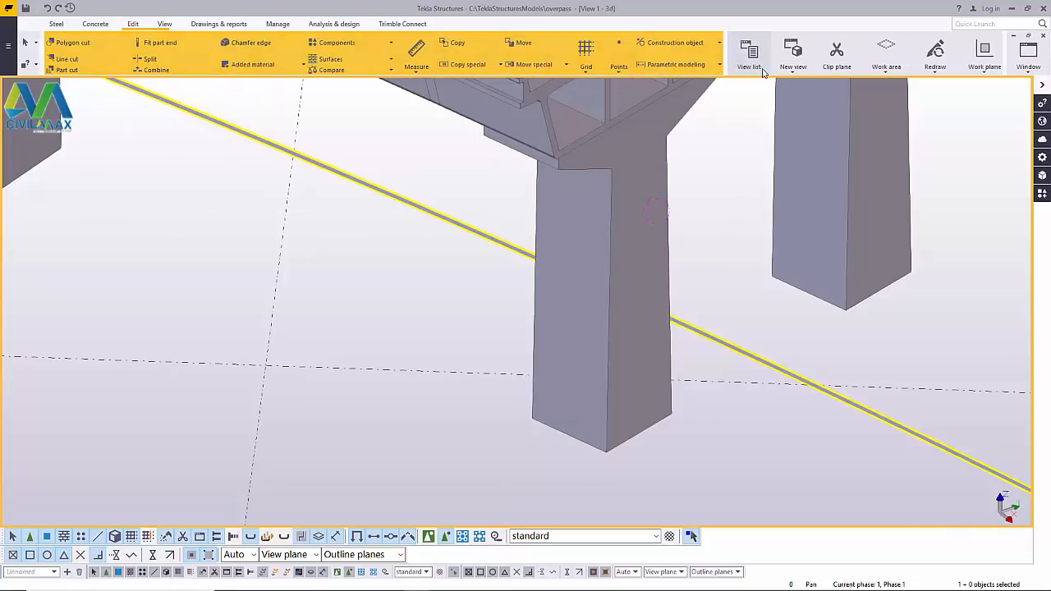
pyautogui.click(620, 70)
pyautogui.click(630, 91)
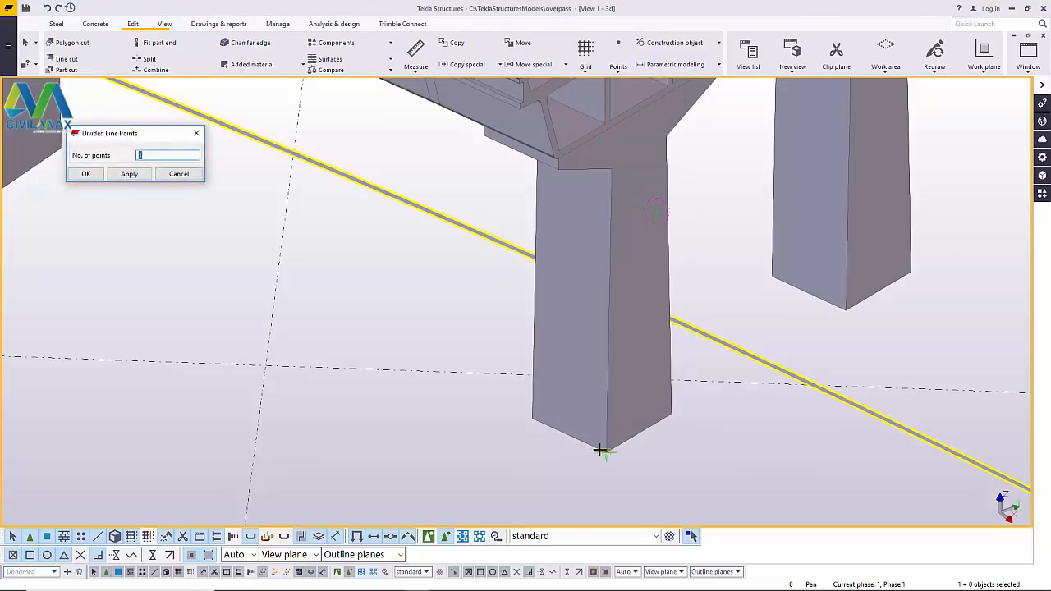
pyautogui.click(619, 69)
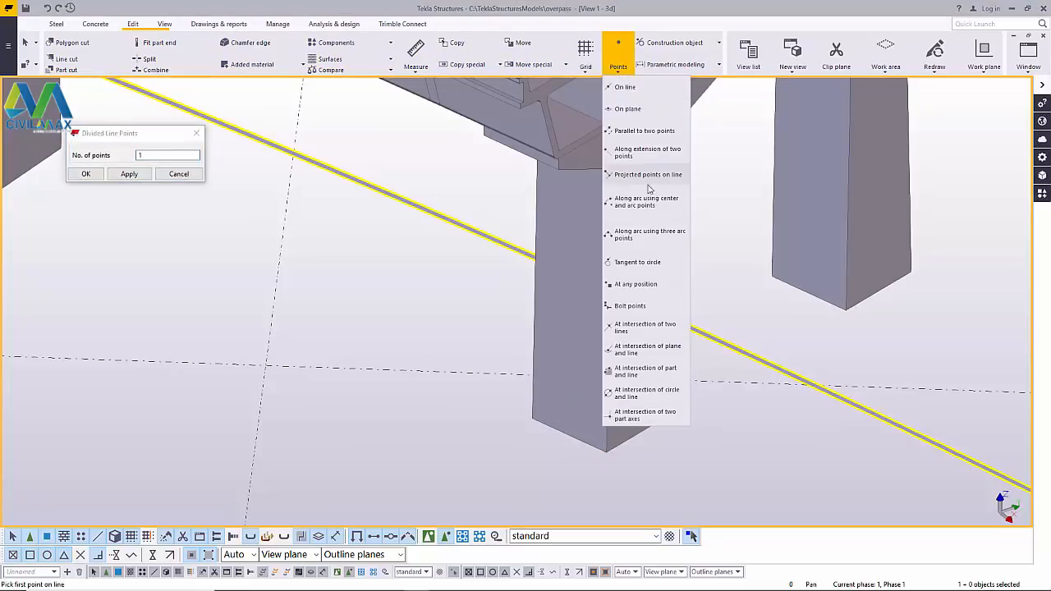
pyautogui.click(646, 286)
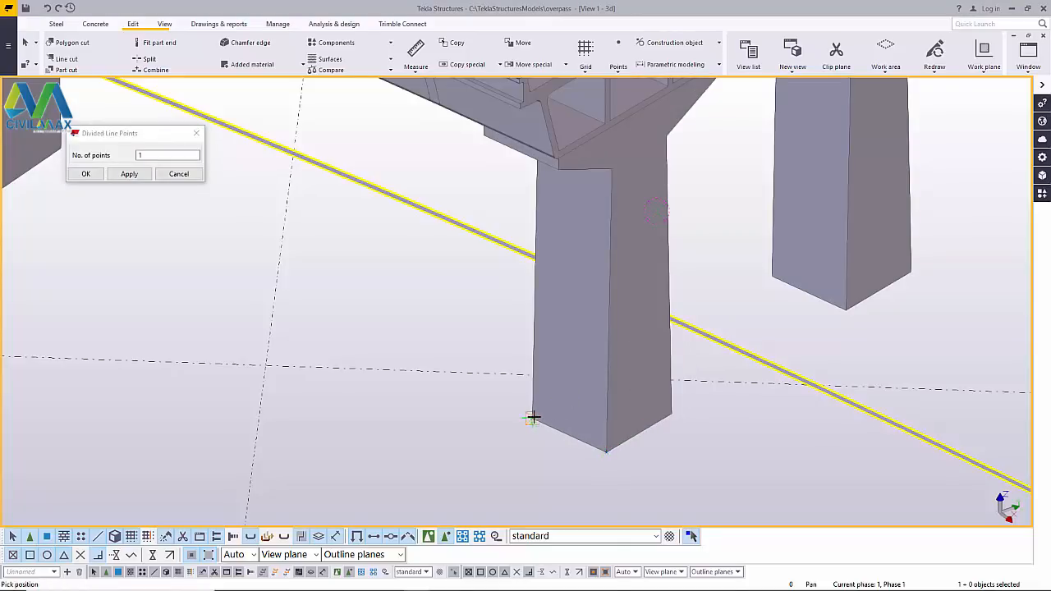
pyautogui.rightClick(464, 326)
pyautogui.click(495, 335)
pyautogui.scroll(5, 546, 418)
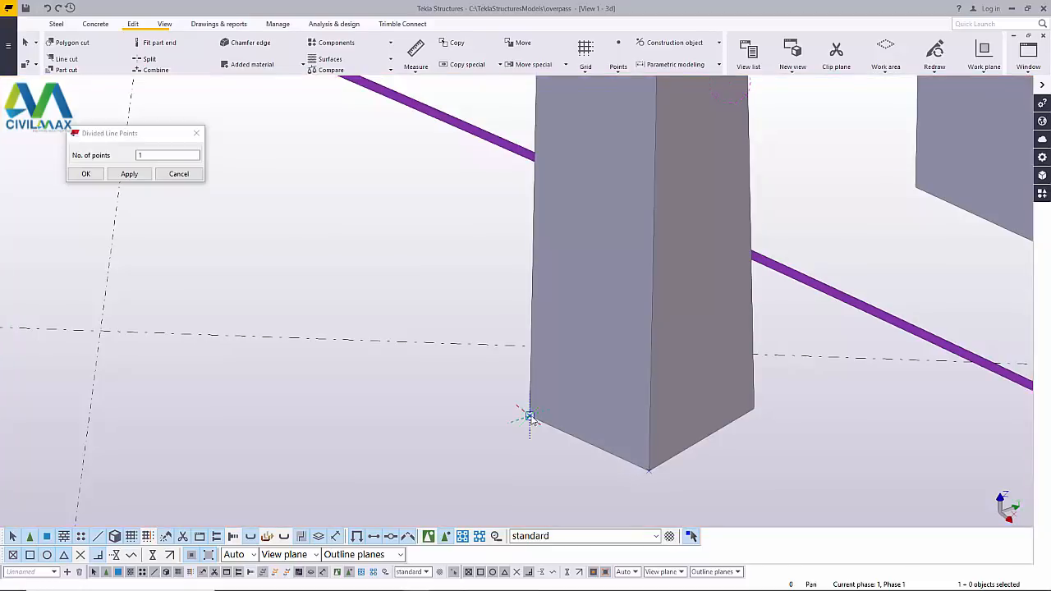
pyautogui.click(530, 417)
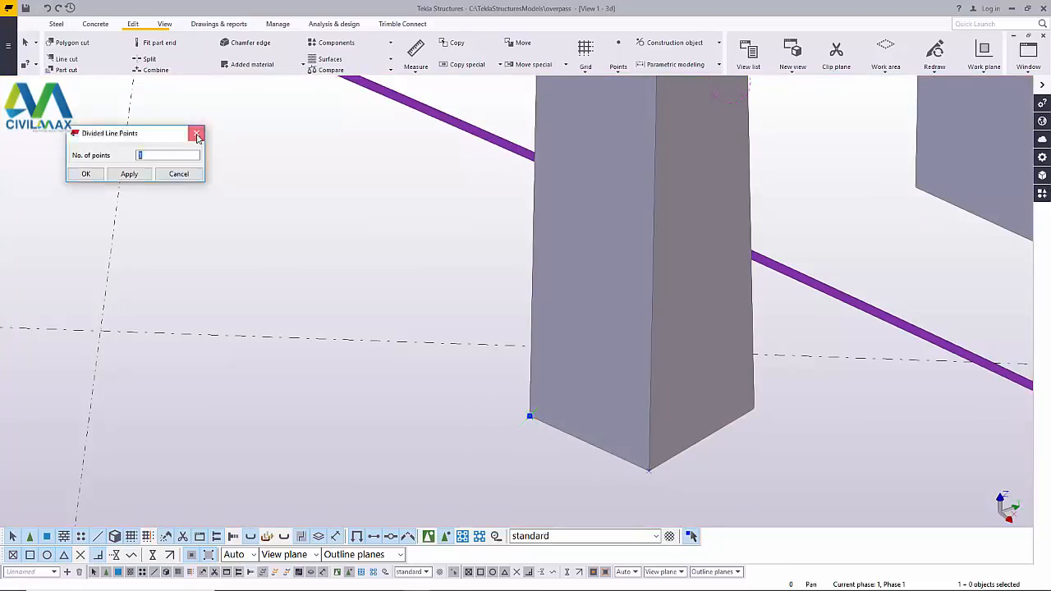
pyautogui.click(179, 174)
# - Set the work plane on the end pier's side face near its base and end the command
pyautogui.click(164, 23)
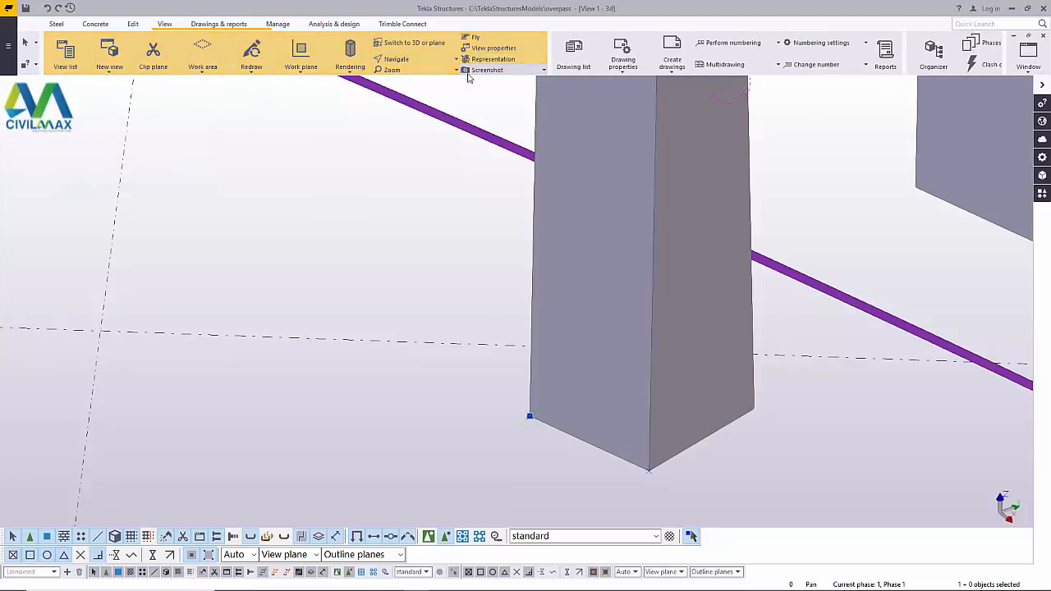
pyautogui.click(308, 72)
pyautogui.click(316, 93)
pyautogui.click(593, 422)
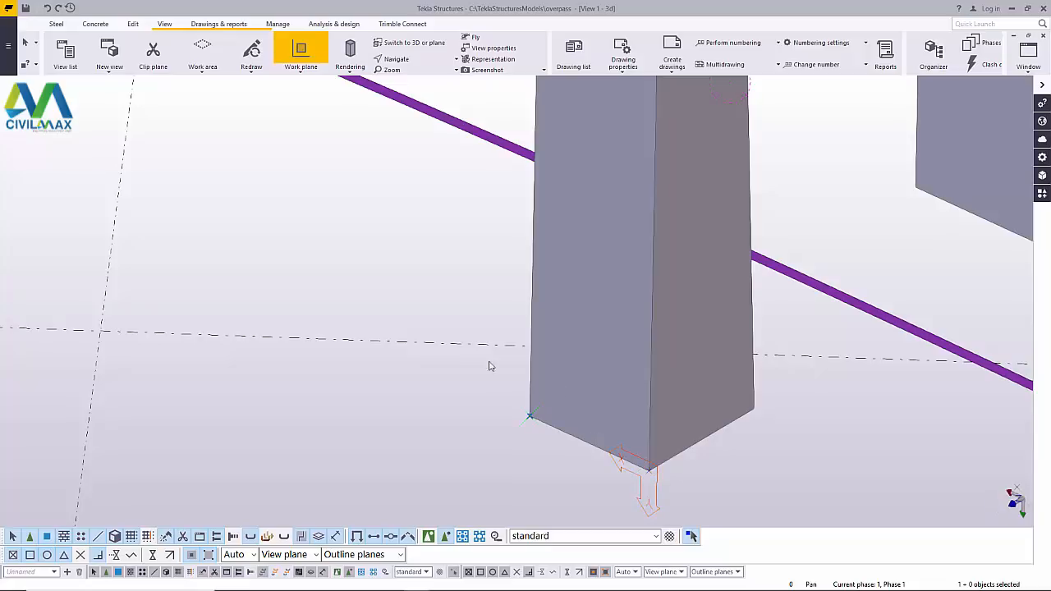
pyautogui.rightClick(442, 302)
pyautogui.click(463, 306)
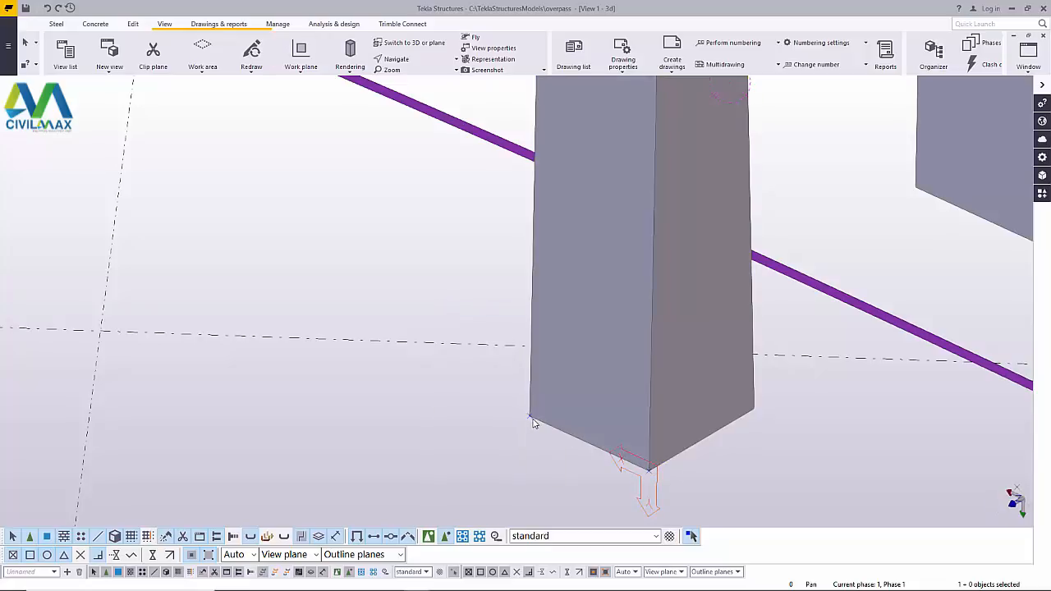
# - Move the point at the pier face's far bottom corner linearly by dX 2000, dY 0 and dZ 0
pyautogui.rightClick(533, 423)
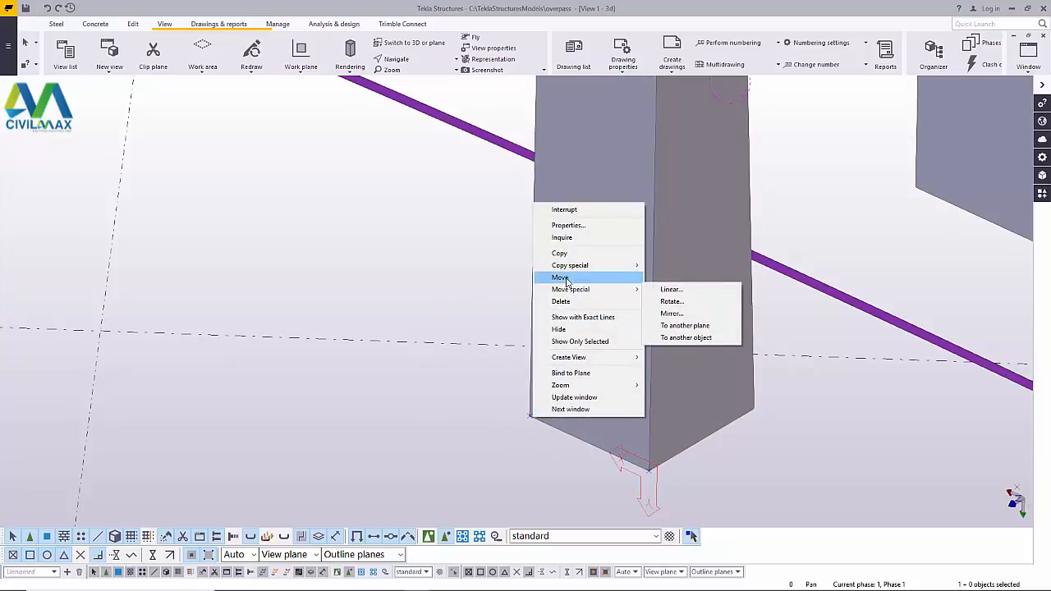
pyautogui.click(700, 289)
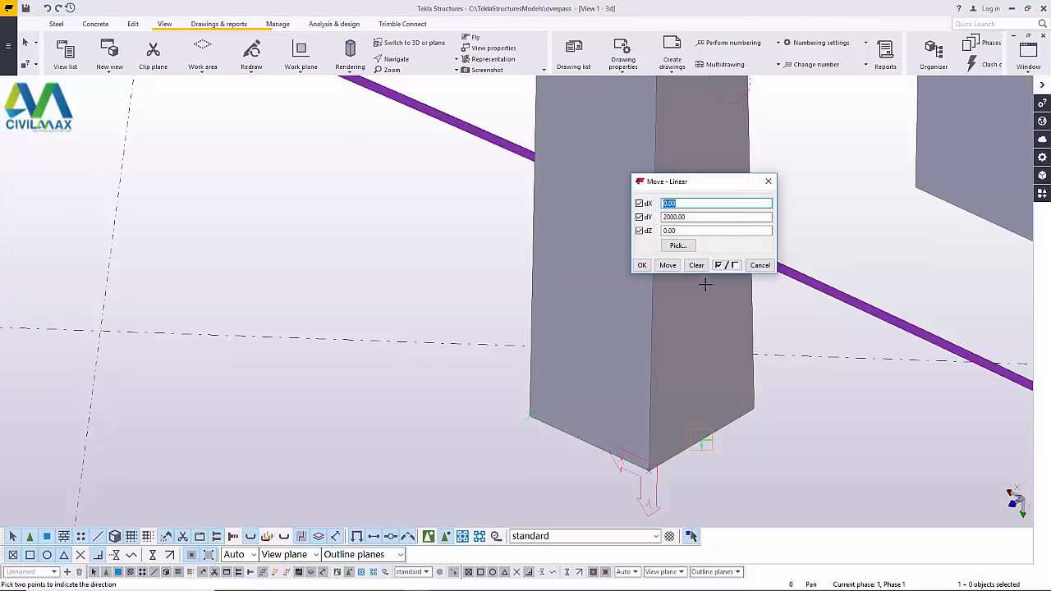
pyautogui.press('Tab')
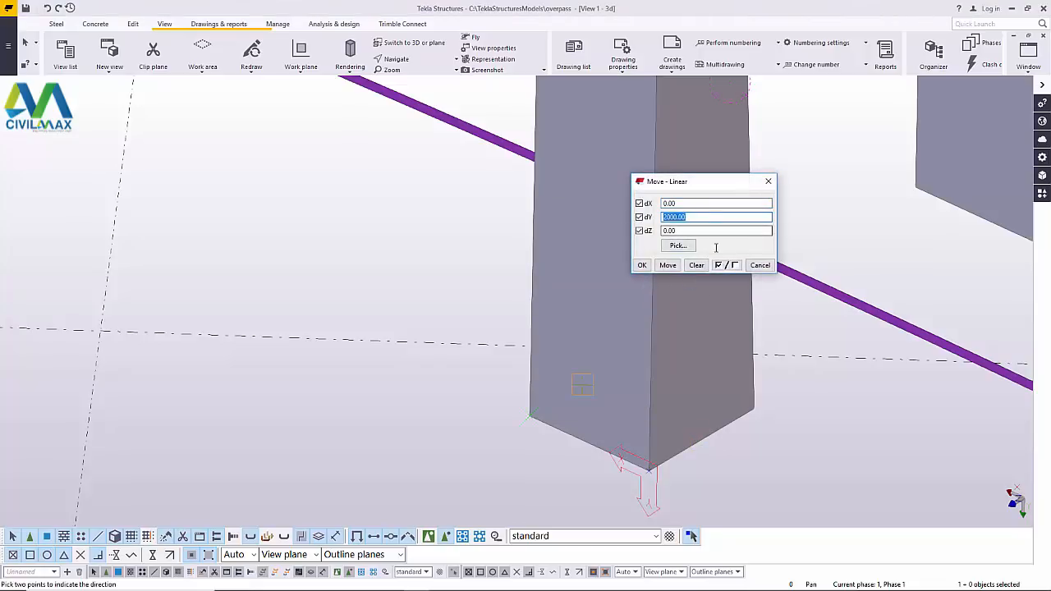
pyautogui.write('0')
pyautogui.hotkey('shift', 'Tab')
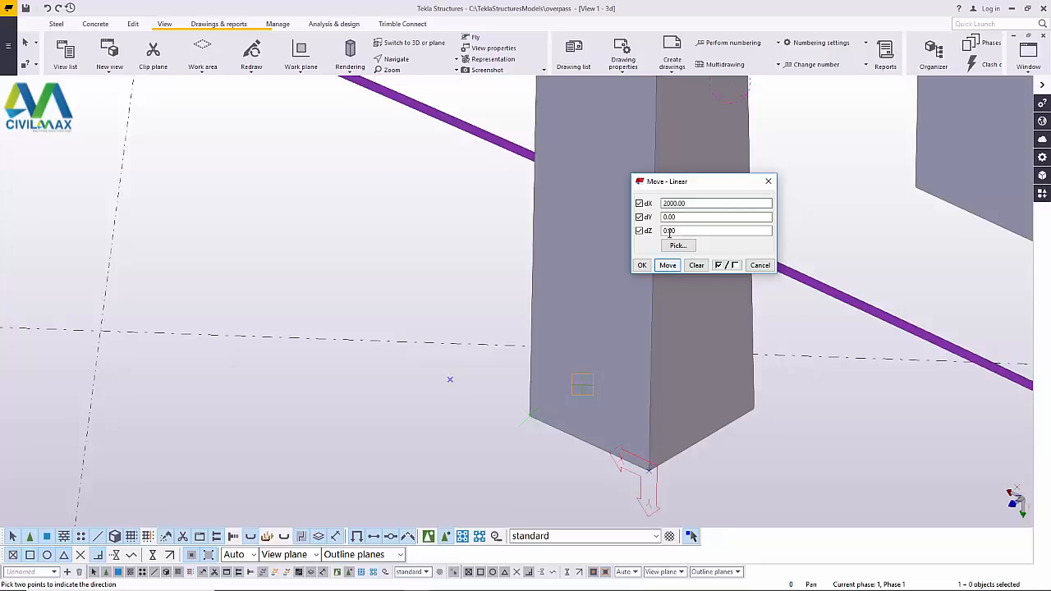
# - Try a further linear move of the same point by dX -2000, undo it and end the move command
pyautogui.click(665, 202)
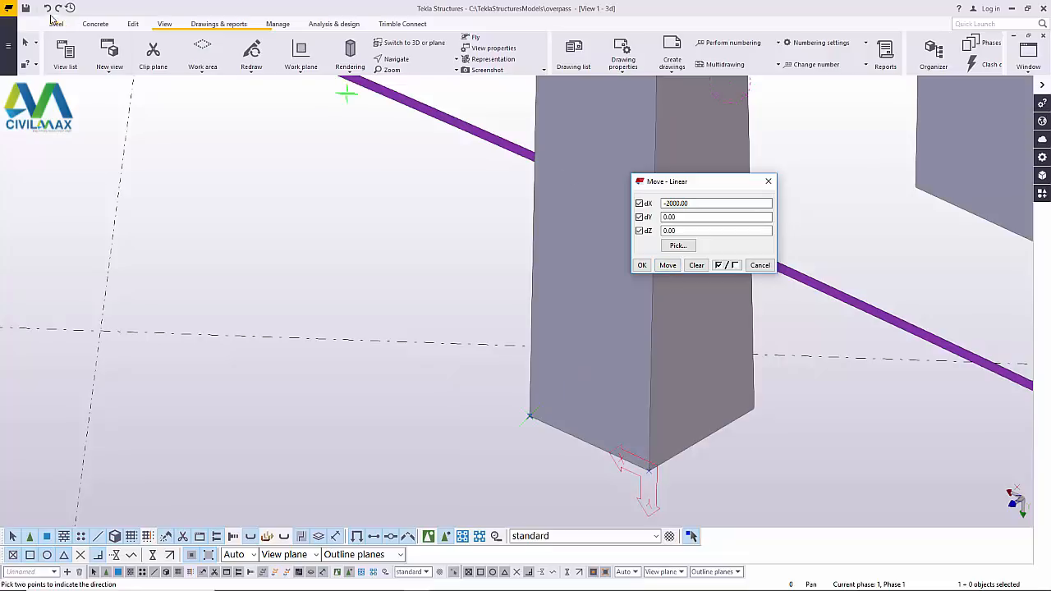
pyautogui.click(48, 8)
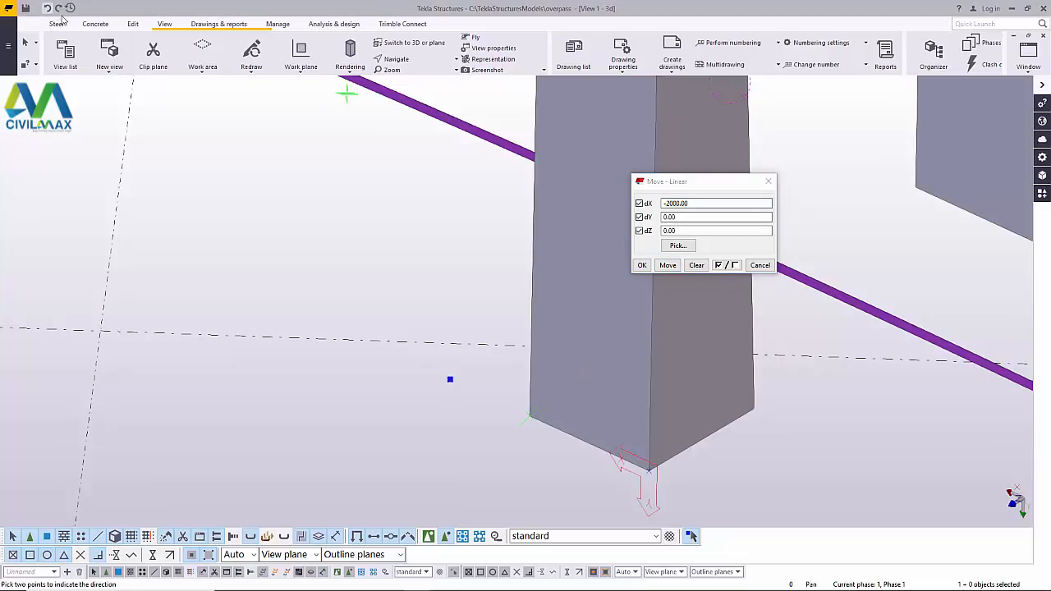
pyautogui.rightClick(460, 179)
pyautogui.click(481, 183)
pyautogui.click(759, 265)
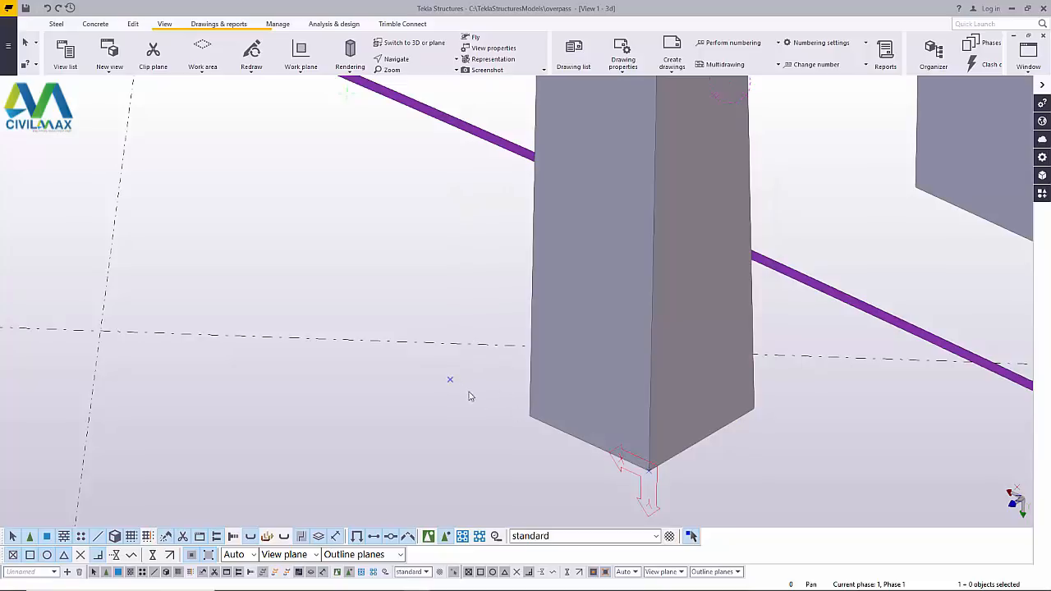
# - Move the point at the pier's near bottom corner linearly by dX -2000, dY 0 and dZ 0
pyautogui.rightClick(650, 474)
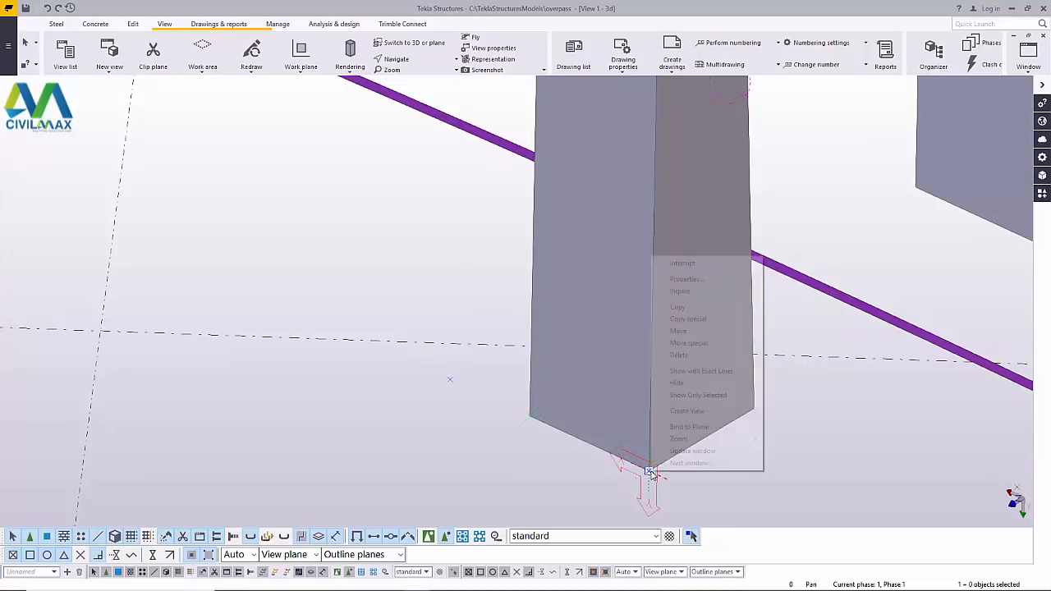
pyautogui.moveTo(698, 343)
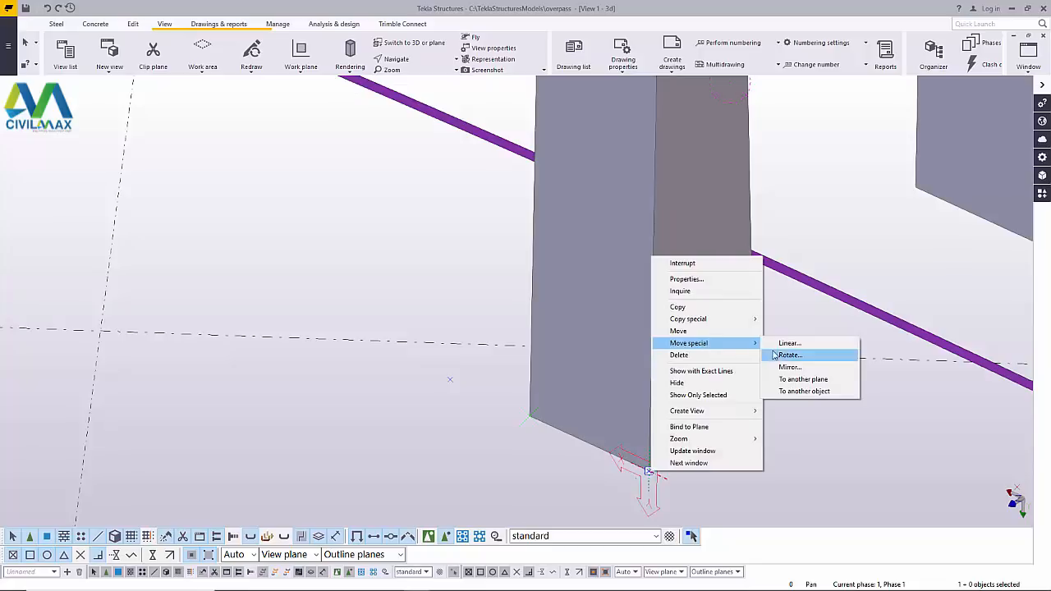
pyautogui.click(780, 343)
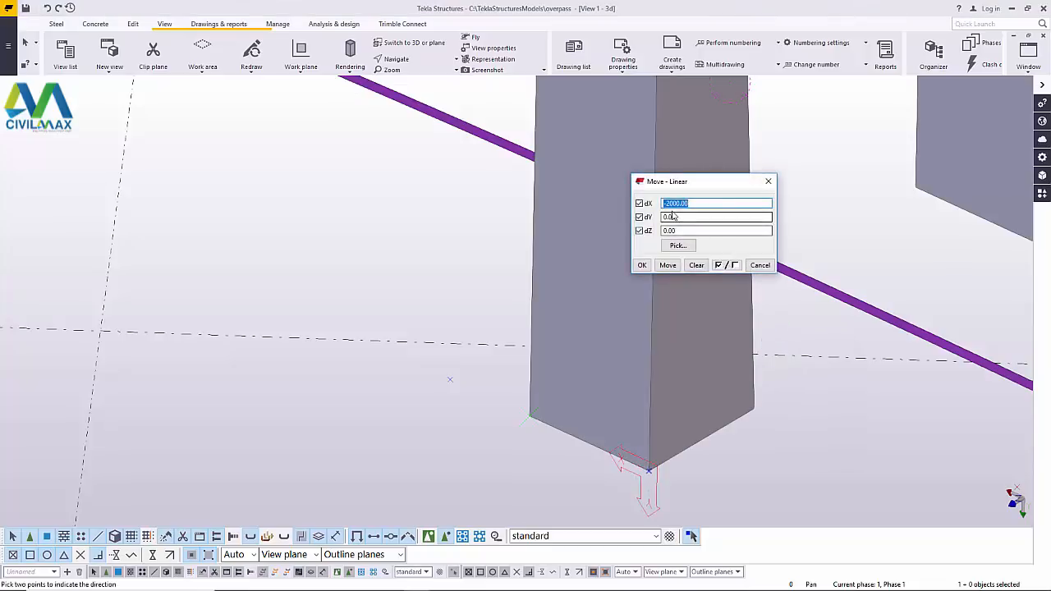
pyautogui.click(667, 265)
pyautogui.click(642, 265)
pyautogui.rightClick(804, 206)
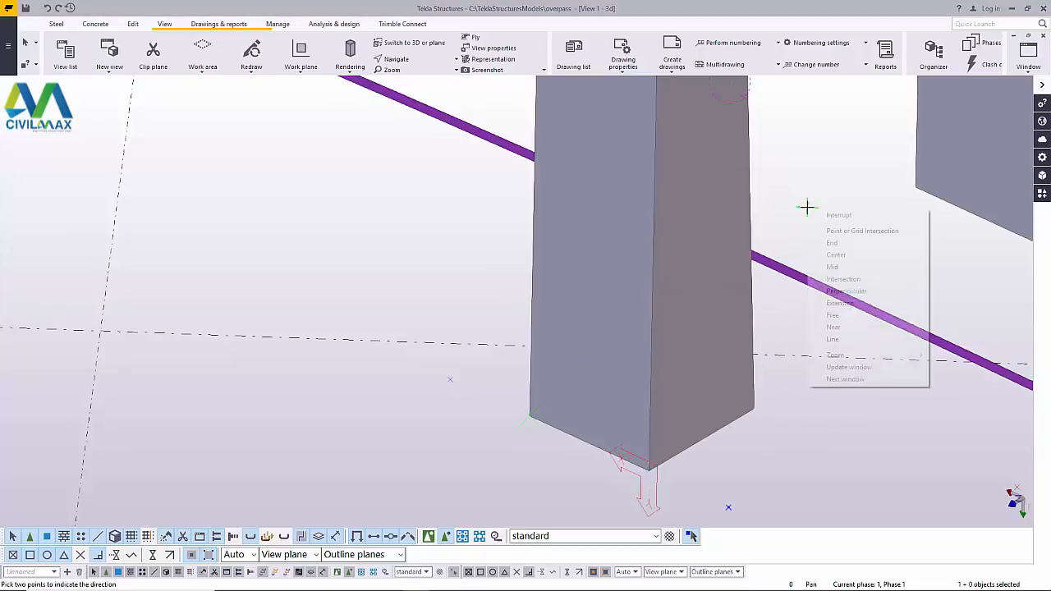
pyautogui.click(821, 217)
# - Move both points linearly together by dX 0, dY 0 and dZ 2000, and end the move command
pyautogui.scroll(-1, 528, 300)
pyautogui.scroll(-1, 652, 466)
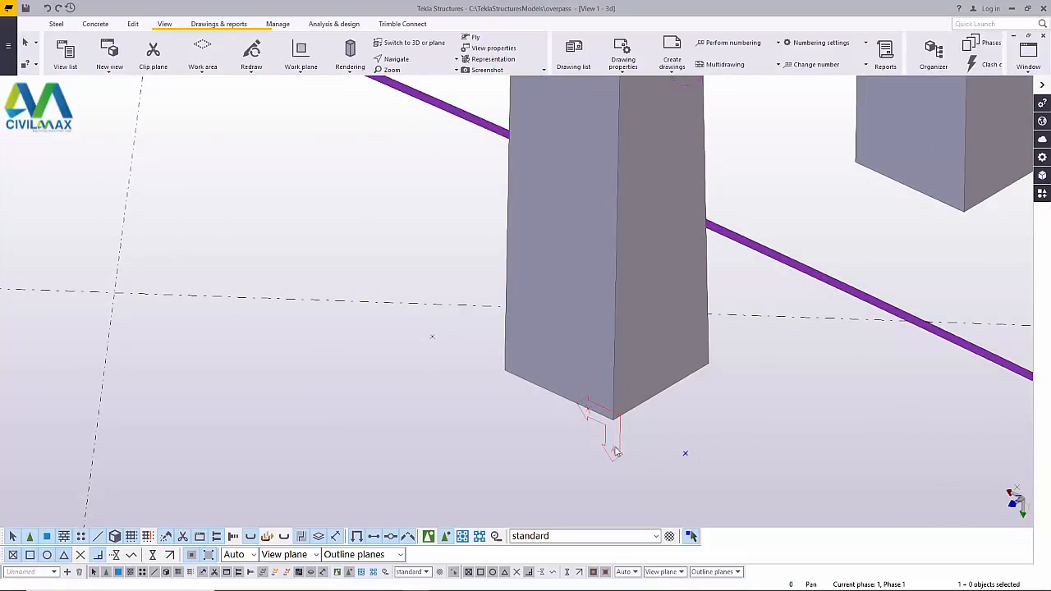
pyautogui.rightClick(433, 336)
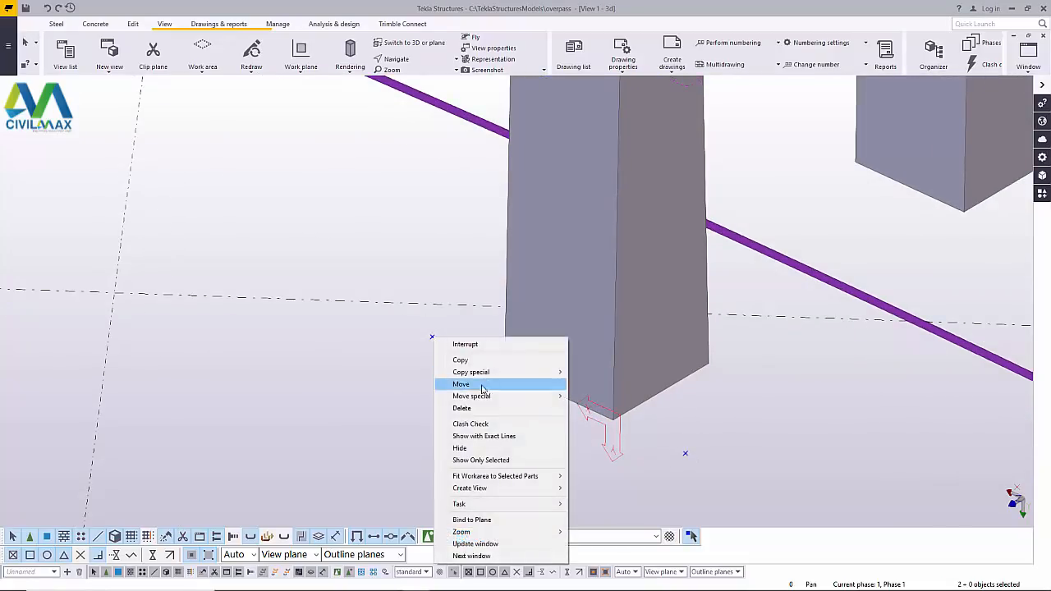
pyautogui.moveTo(488, 376)
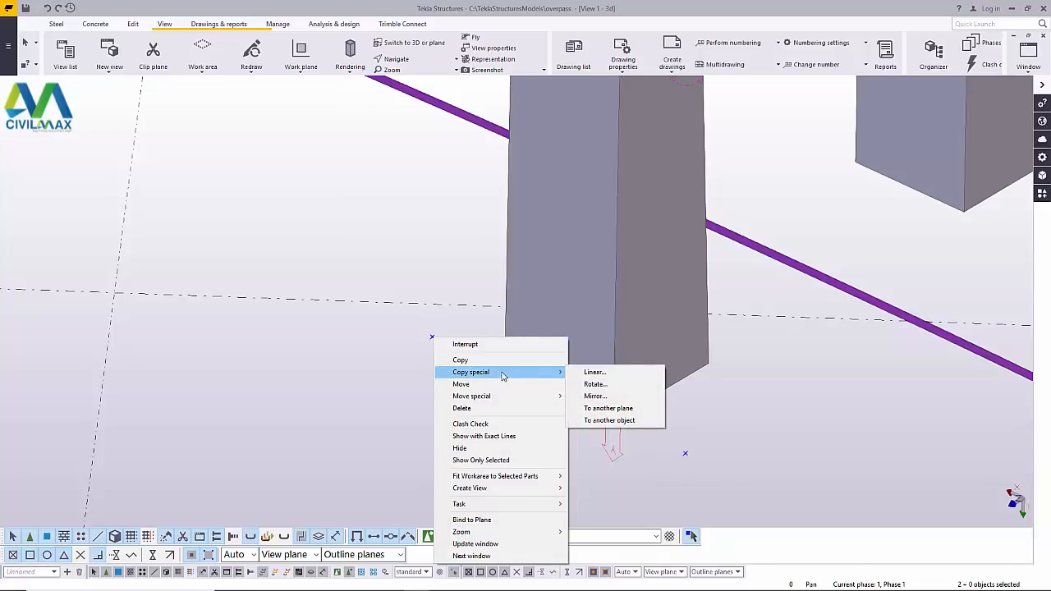
pyautogui.moveTo(542, 396)
pyautogui.click(604, 397)
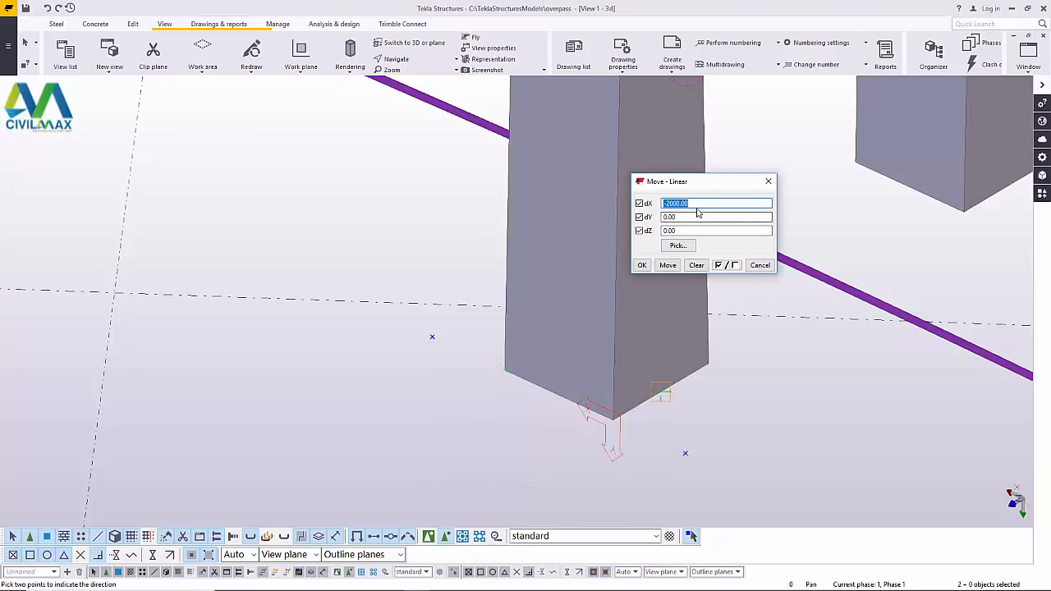
pyautogui.doubleClick(686, 230)
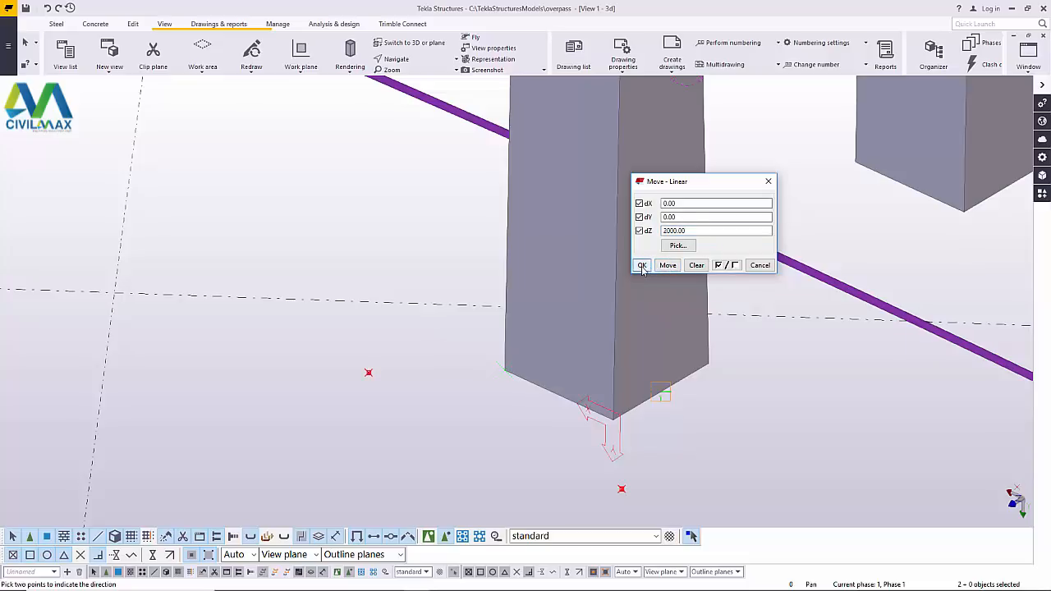
pyautogui.click(642, 267)
pyautogui.rightClick(462, 234)
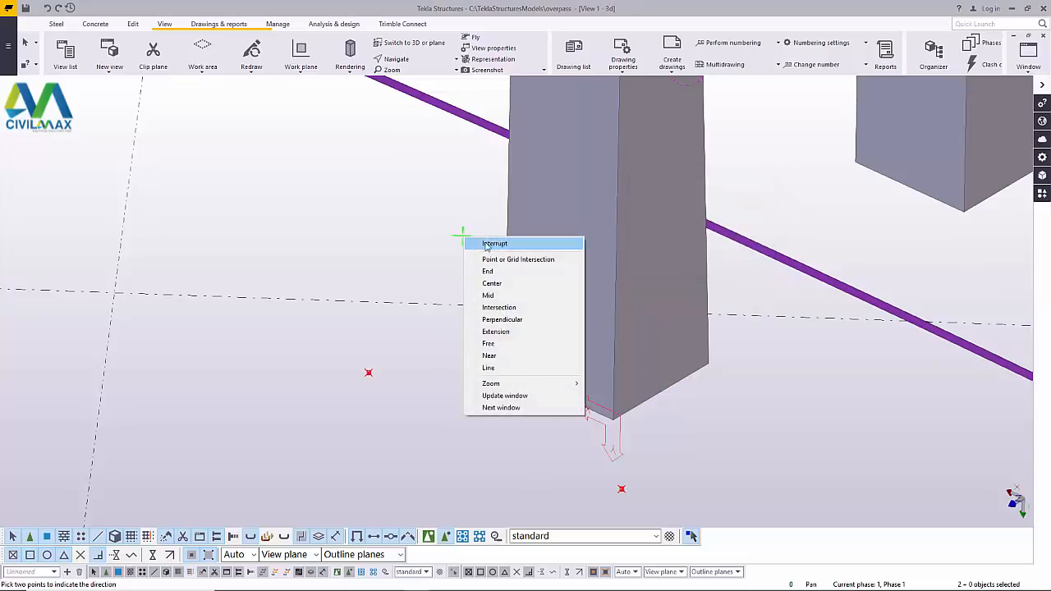
pyautogui.click(478, 239)
pyautogui.scroll(-5, 552, 355)
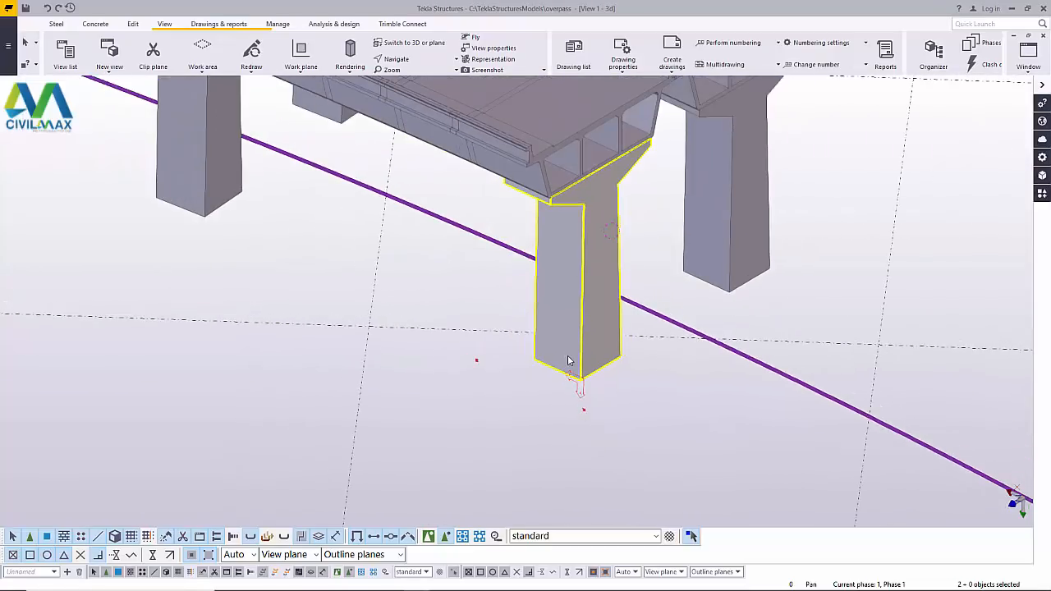
pyautogui.scroll(2, 567, 361)
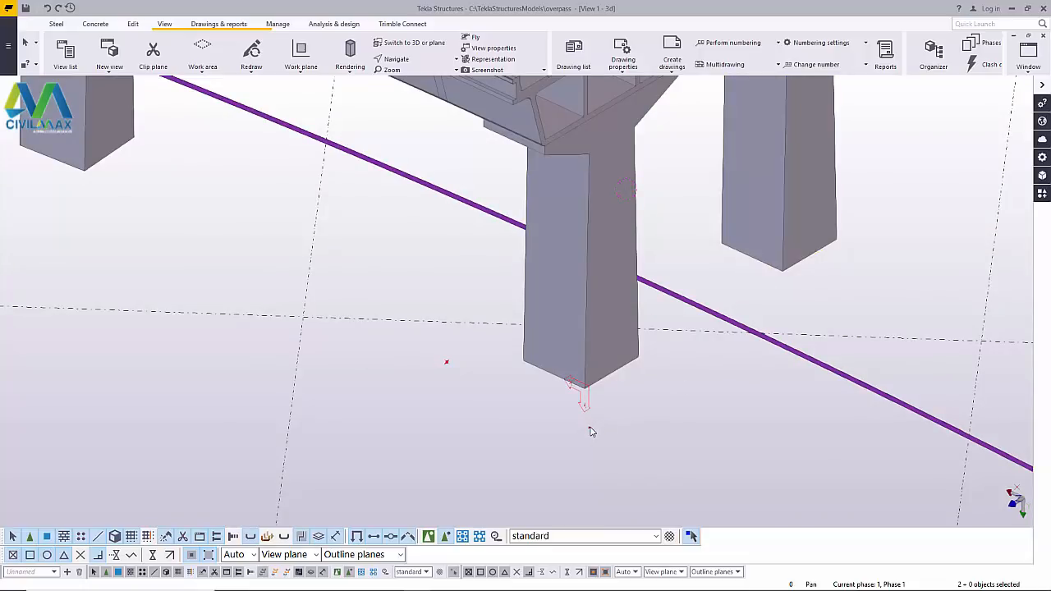
pyautogui.rightClick(447, 366)
pyautogui.click(487, 384)
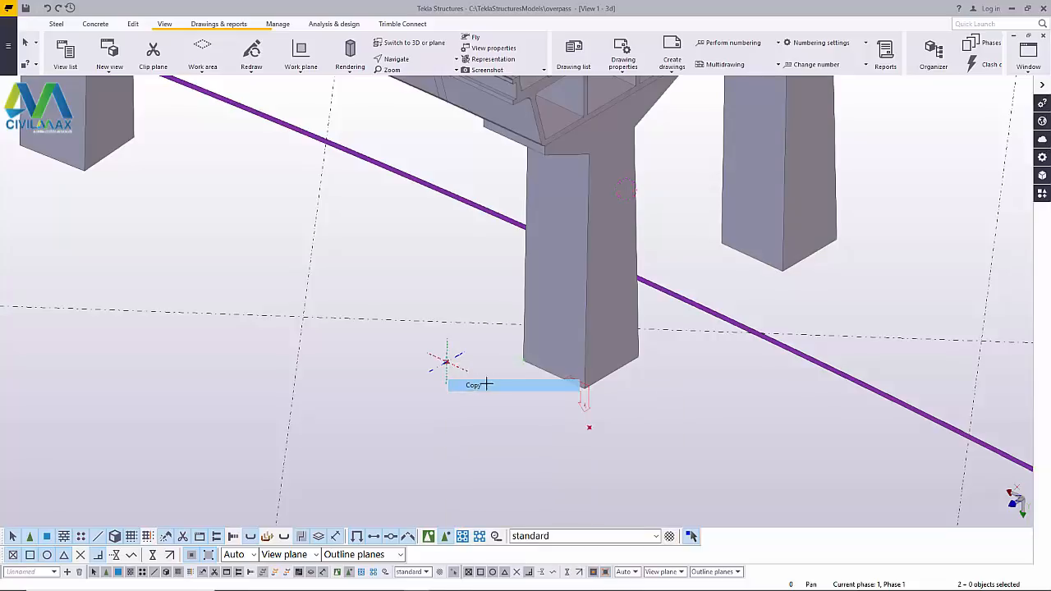
pyautogui.click(548, 375)
pyautogui.scroll(1, 755, 251)
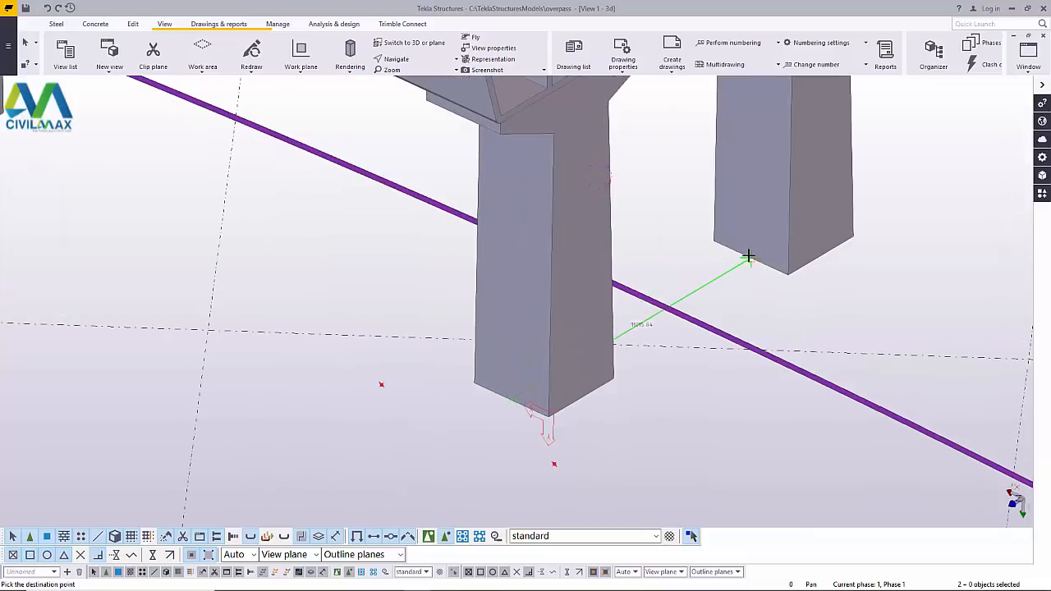
pyautogui.scroll(2, 837, 225)
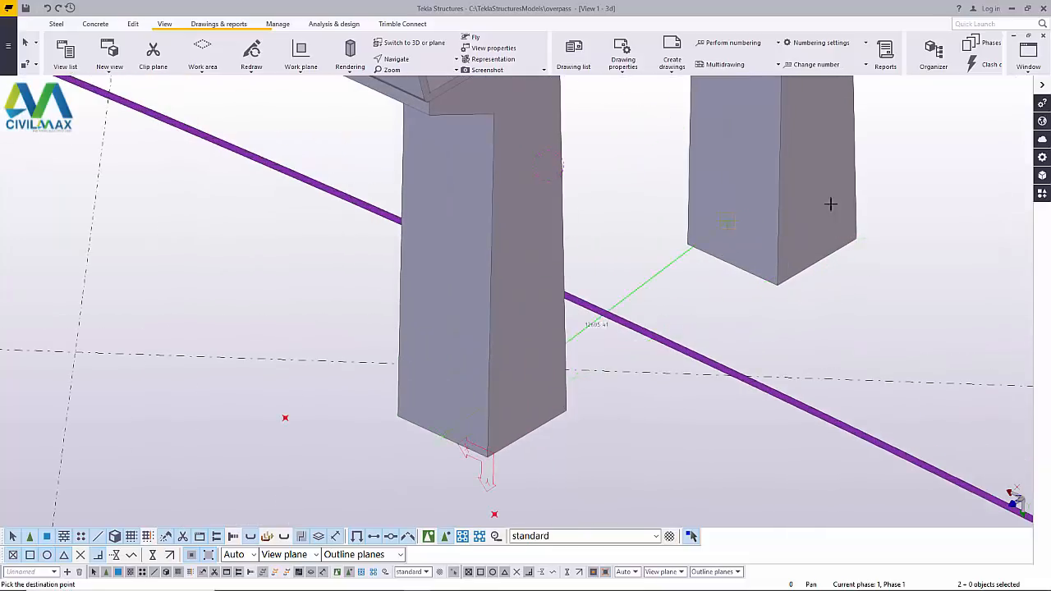
pyautogui.click(758, 195)
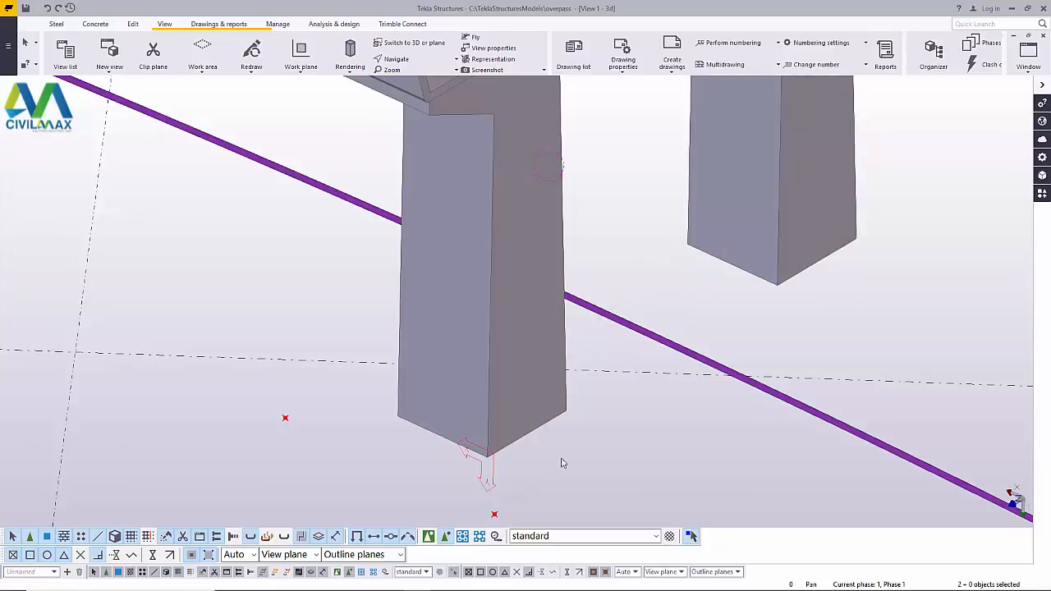
# - Copy the two offset points from the near pier's outer bottom corner to the matching bottom corner of the far pier, and end the command
pyautogui.rightClick(643, 422)
pyautogui.click(665, 218)
pyautogui.click(577, 406)
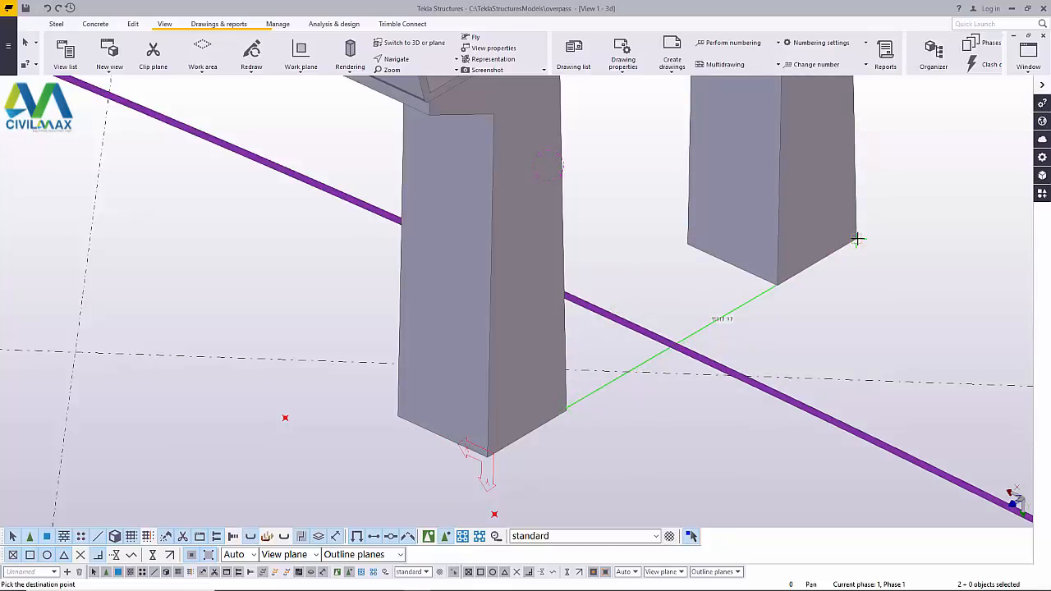
pyautogui.rightClick(658, 168)
pyautogui.click(670, 174)
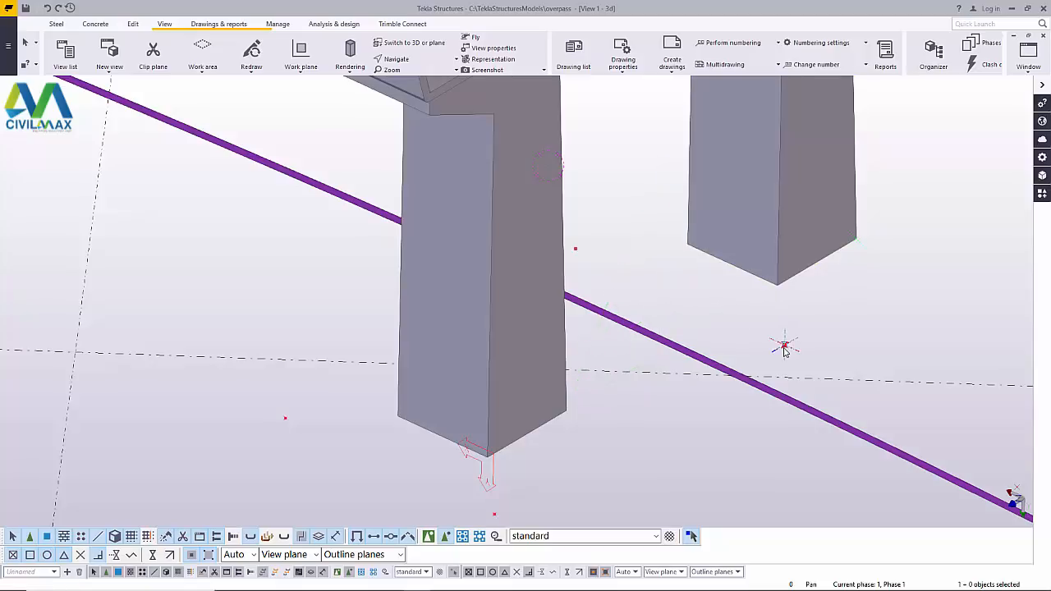
# - Make one linear copy of the two points beside the far pier with dX 0, dY 0 and dZ -4000
pyautogui.rightClick(631, 202)
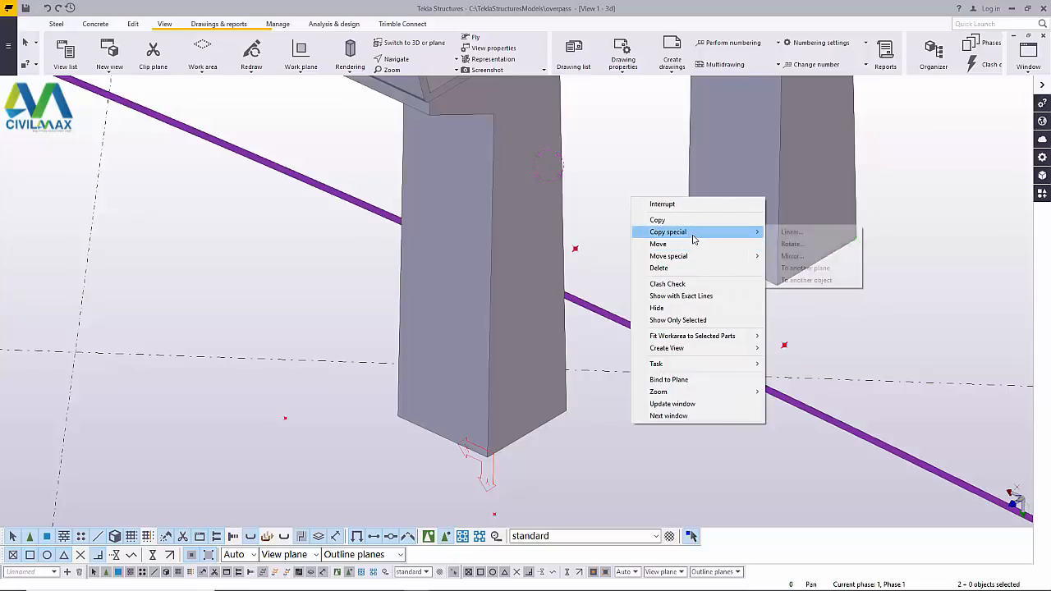
pyautogui.click(792, 231)
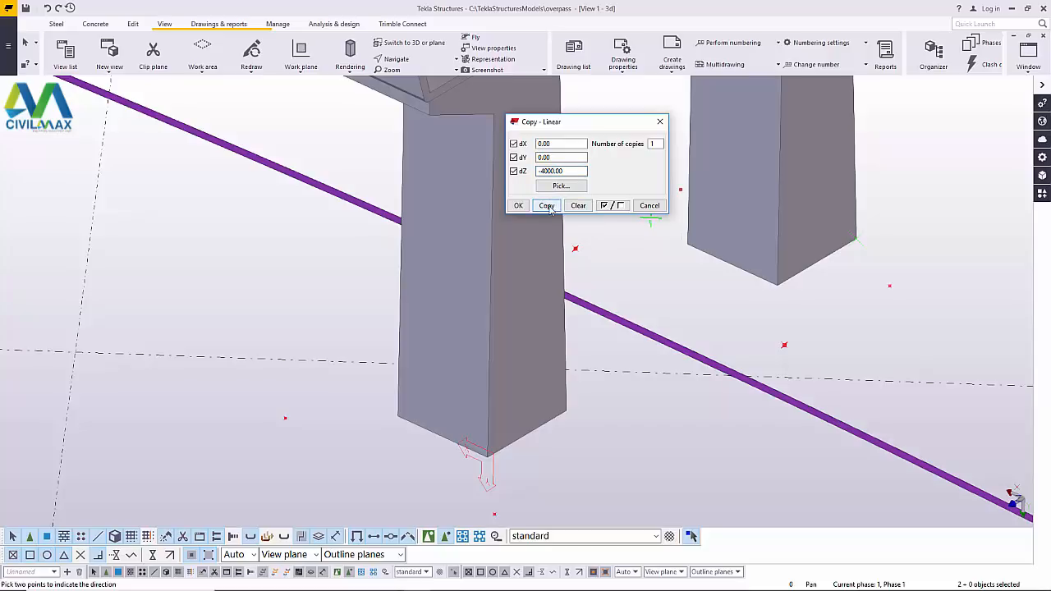
pyautogui.click(537, 211)
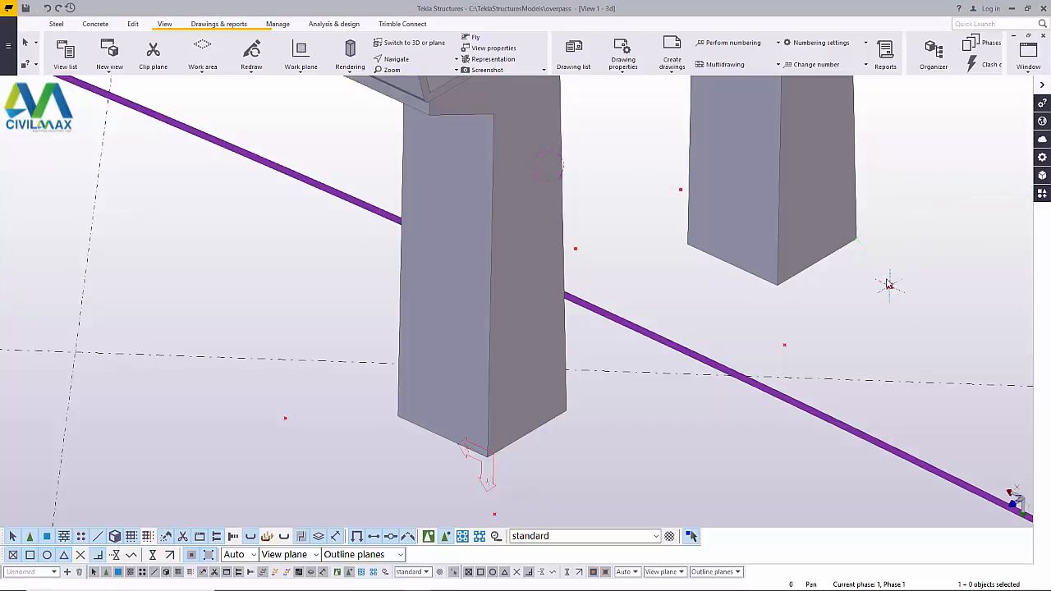
# - Move the two outermost points linearly by dX 0, dY 0 and dZ -2000, undo the repeated move and end the command
pyautogui.rightClick(680, 190)
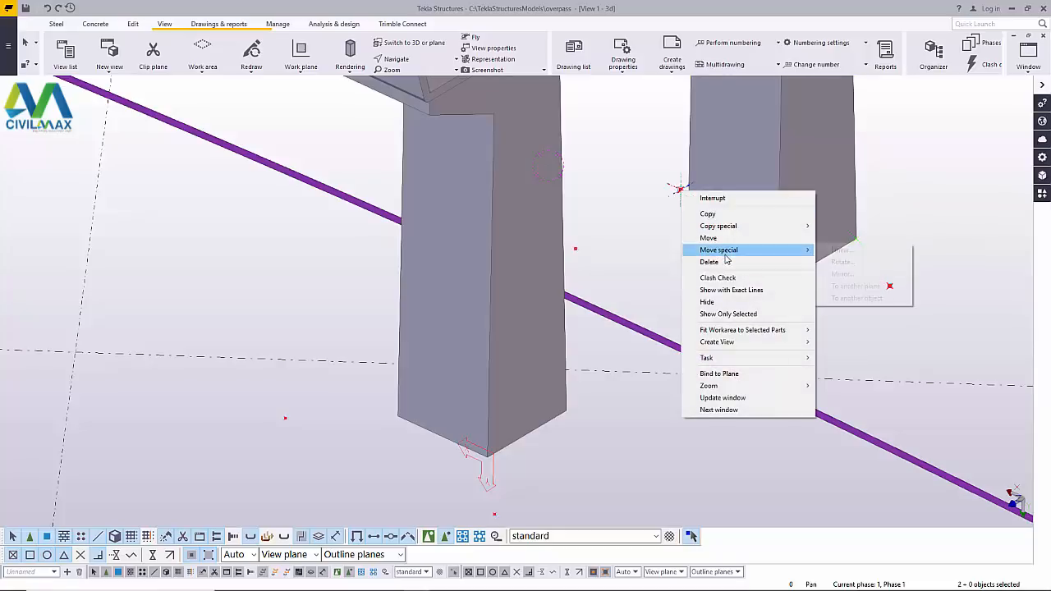
pyautogui.click(857, 254)
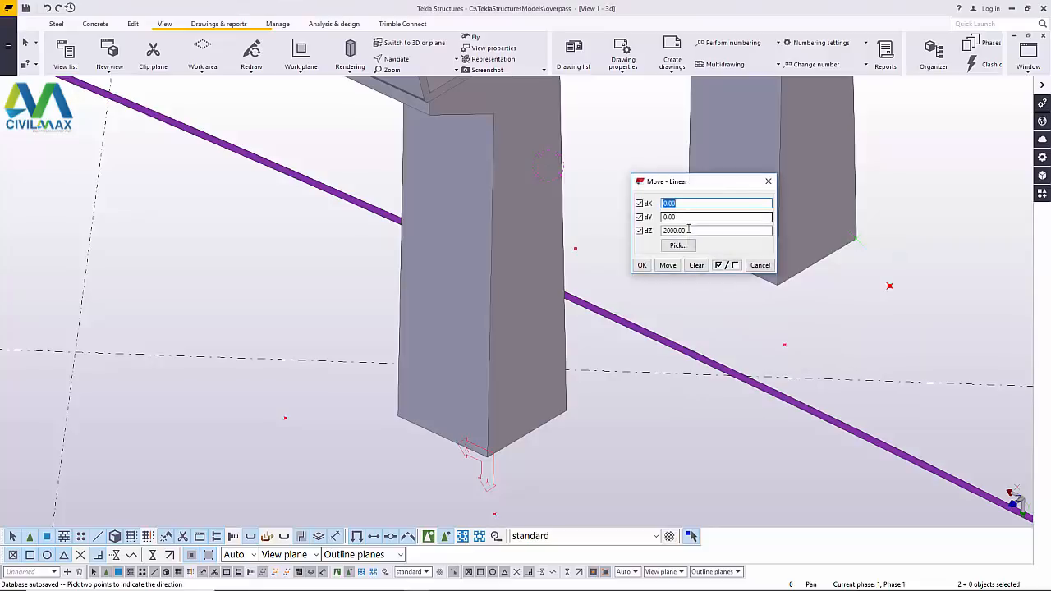
pyautogui.moveTo(688, 230); pyautogui.dragTo(666, 231)
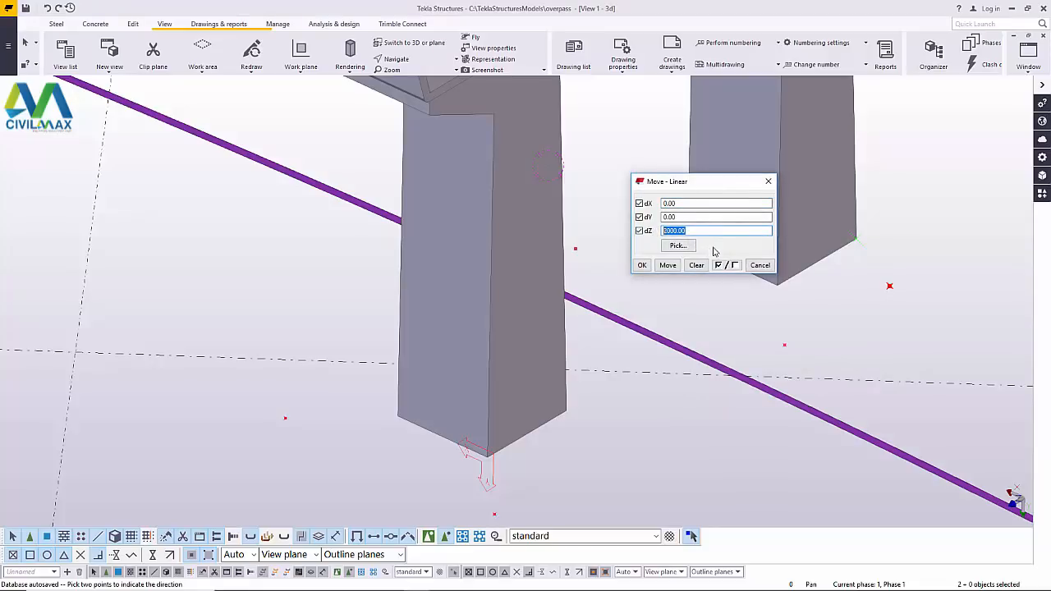
pyautogui.click(665, 270)
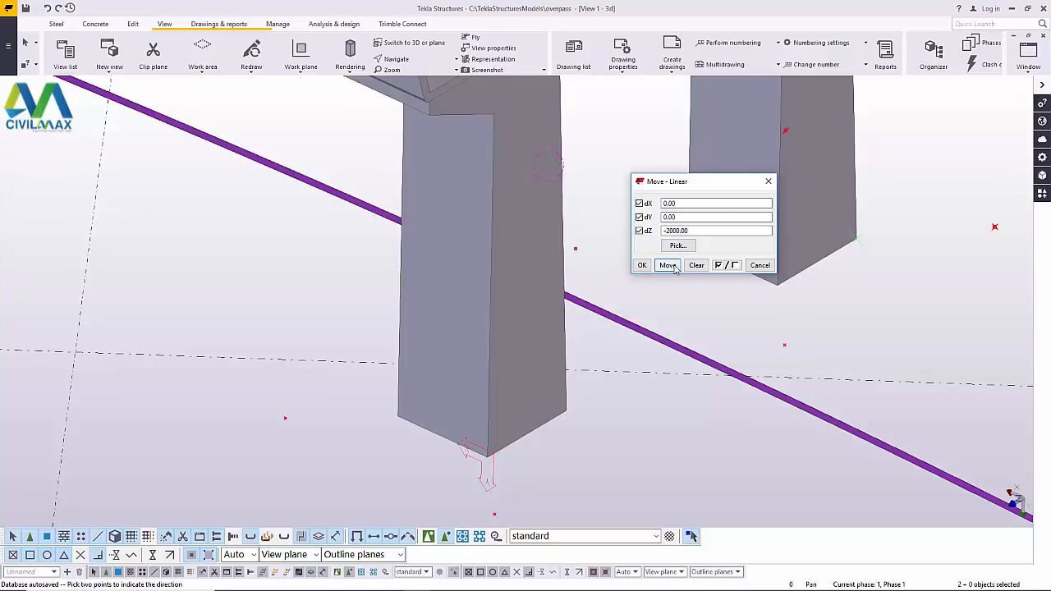
pyautogui.click(47, 8)
pyautogui.click(643, 265)
pyautogui.rightClick(624, 187)
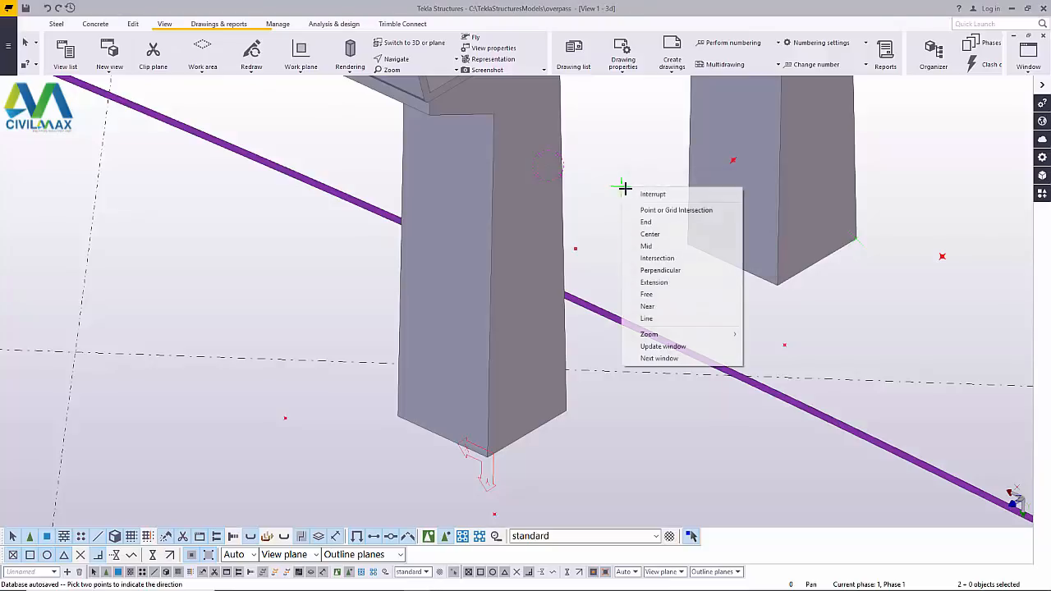
pyautogui.click(647, 195)
# - Examine the offset points around both pier bases from a rotated viewpoint
pyautogui.click(419, 62)
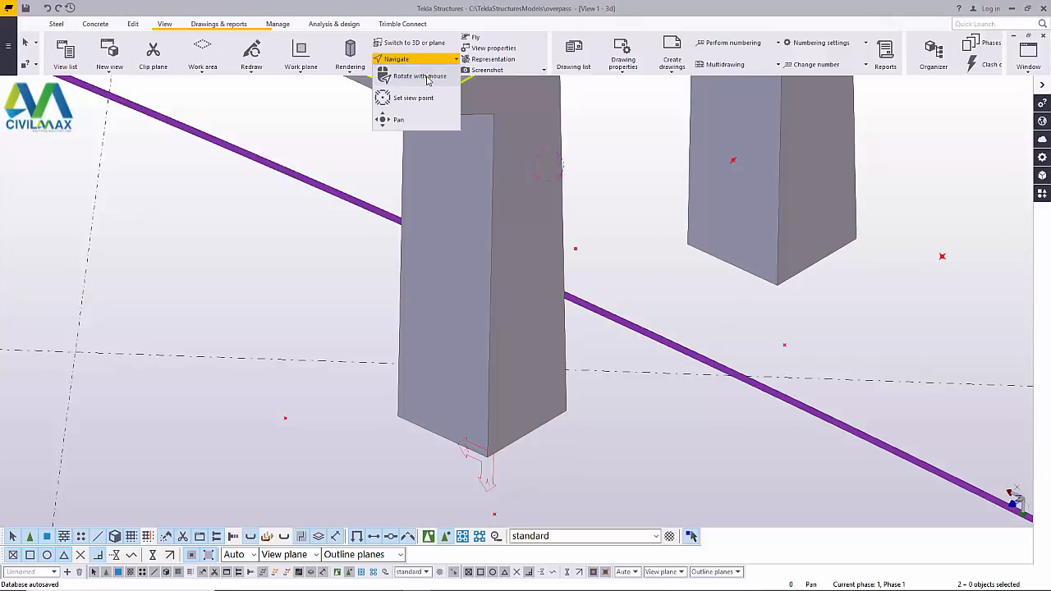
pyautogui.click(426, 78)
pyautogui.moveTo(848, 232); pyautogui.dragTo(658, 183)
pyautogui.rightClick(648, 179)
pyautogui.click(670, 187)
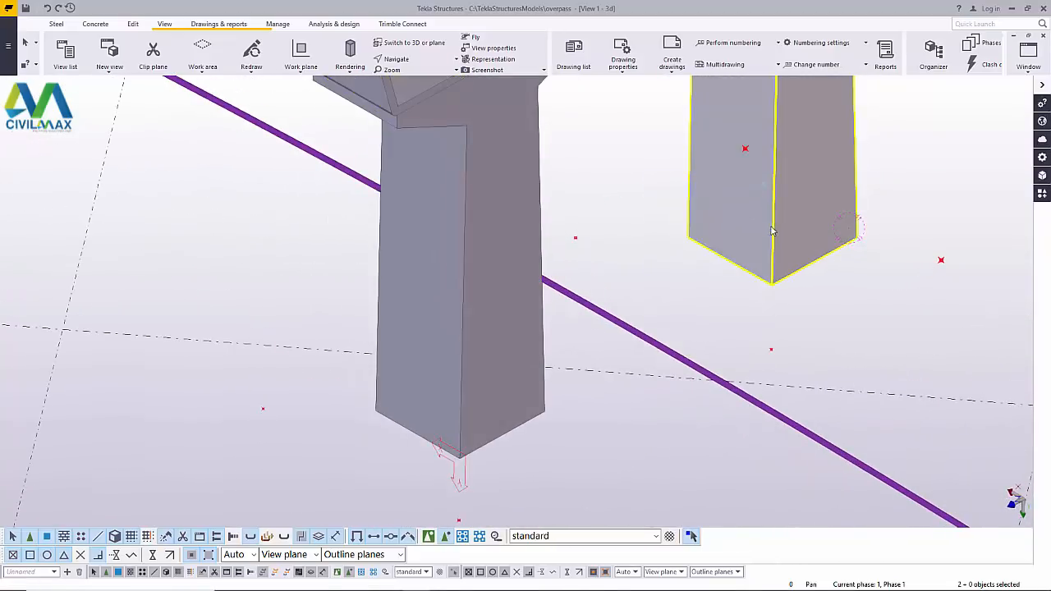
pyautogui.scroll(-3, 780, 237)
pyautogui.scroll(1, 857, 246)
pyautogui.scroll(1, 860, 251)
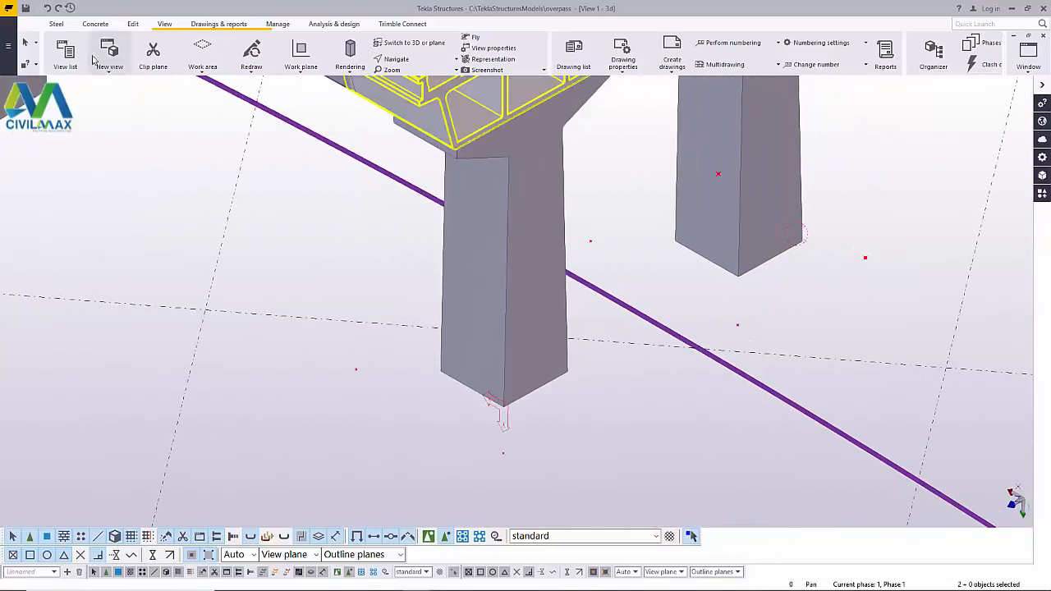
# - Create a concrete slab through the four outermost points around both end piers, closing the outline at its start, and end the command
pyautogui.click(91, 25)
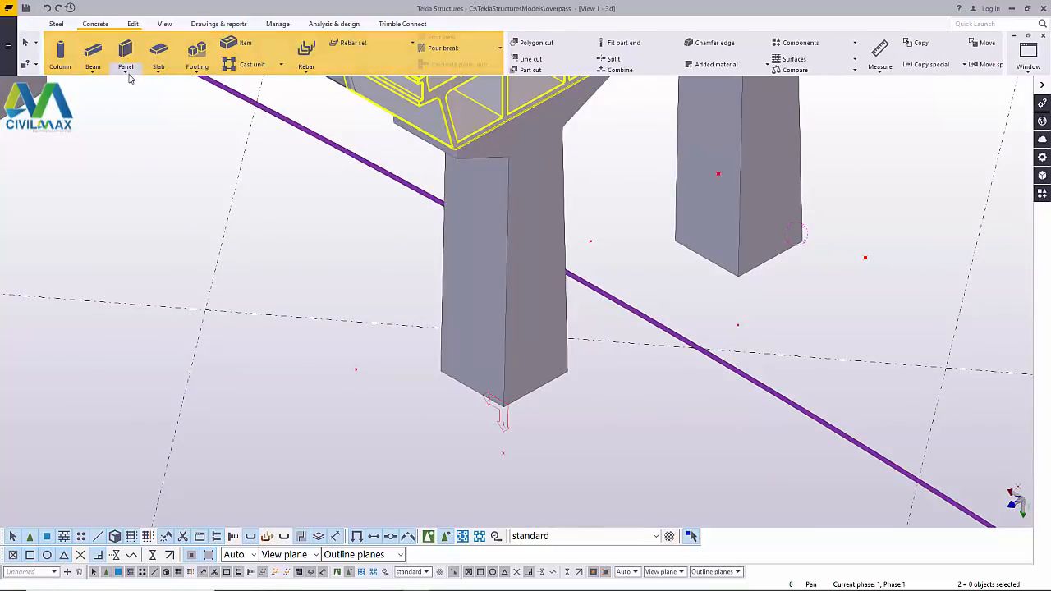
pyautogui.click(160, 73)
pyautogui.click(168, 96)
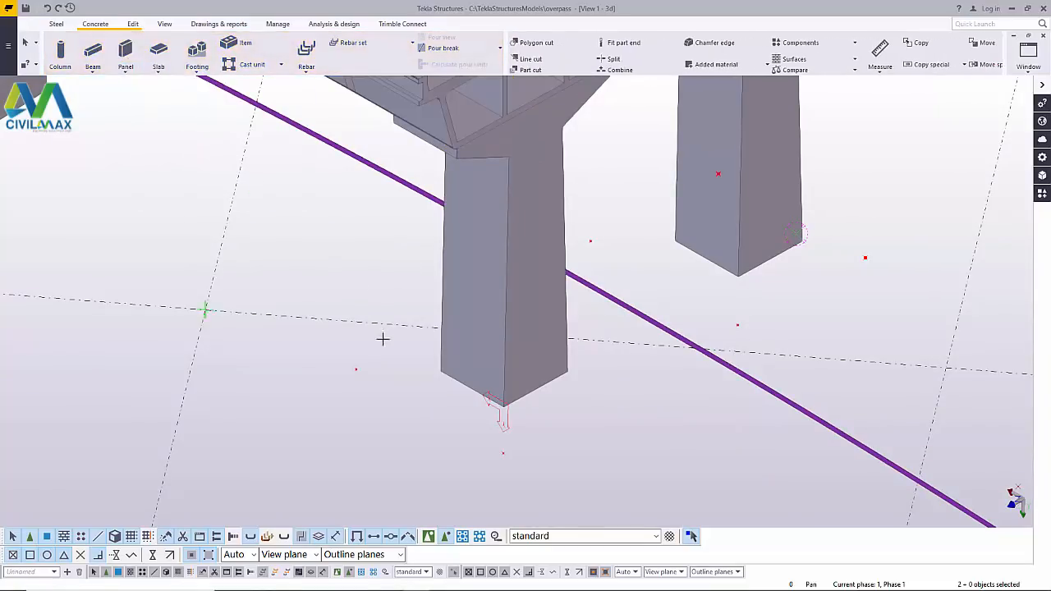
pyautogui.click(358, 370)
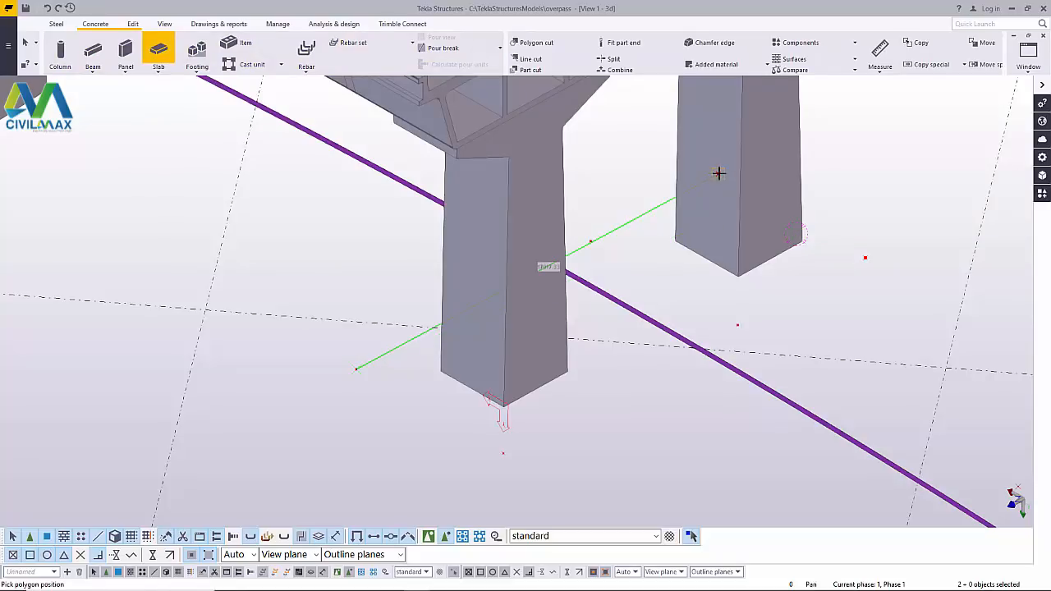
pyautogui.click(807, 206)
pyautogui.click(866, 257)
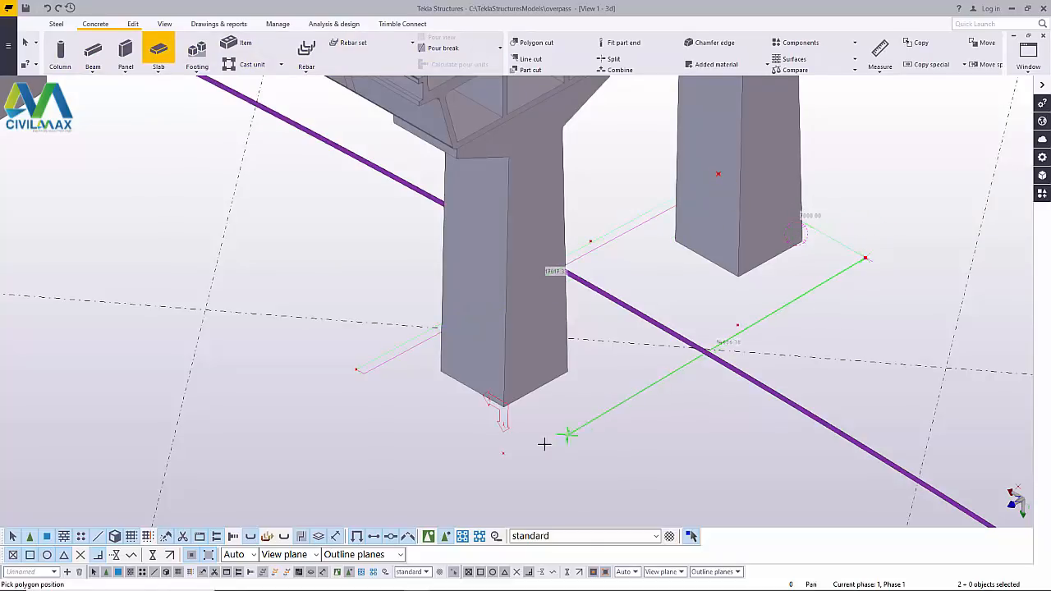
pyautogui.click(502, 453)
pyautogui.click(356, 370)
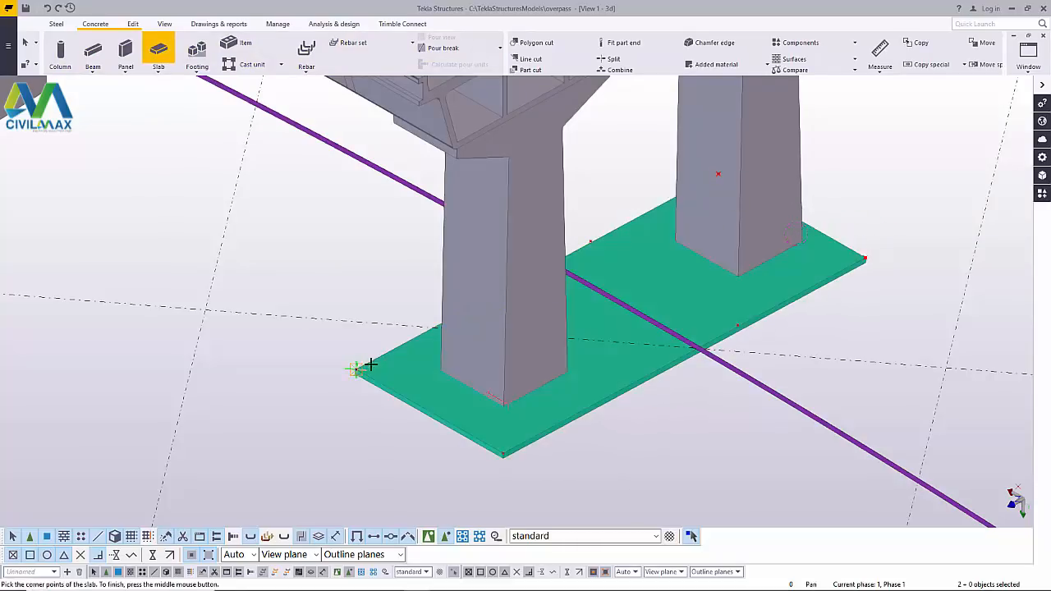
pyautogui.rightClick(620, 184)
pyautogui.click(635, 192)
# - Set the concrete slab's thickness to 4000 and apply the change
pyautogui.doubleClick(809, 279)
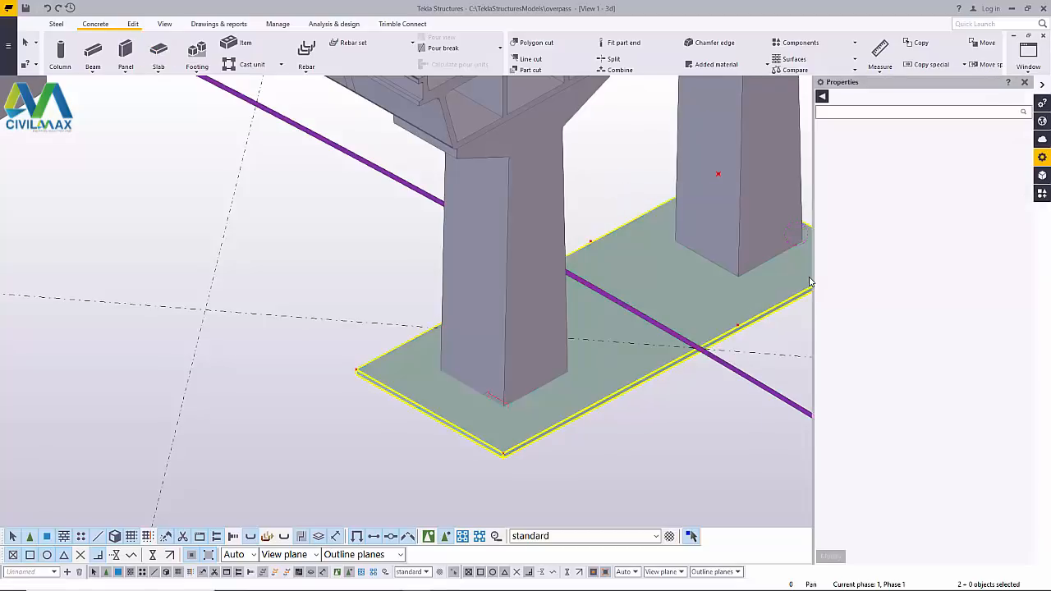
pyautogui.doubleClick(921, 155)
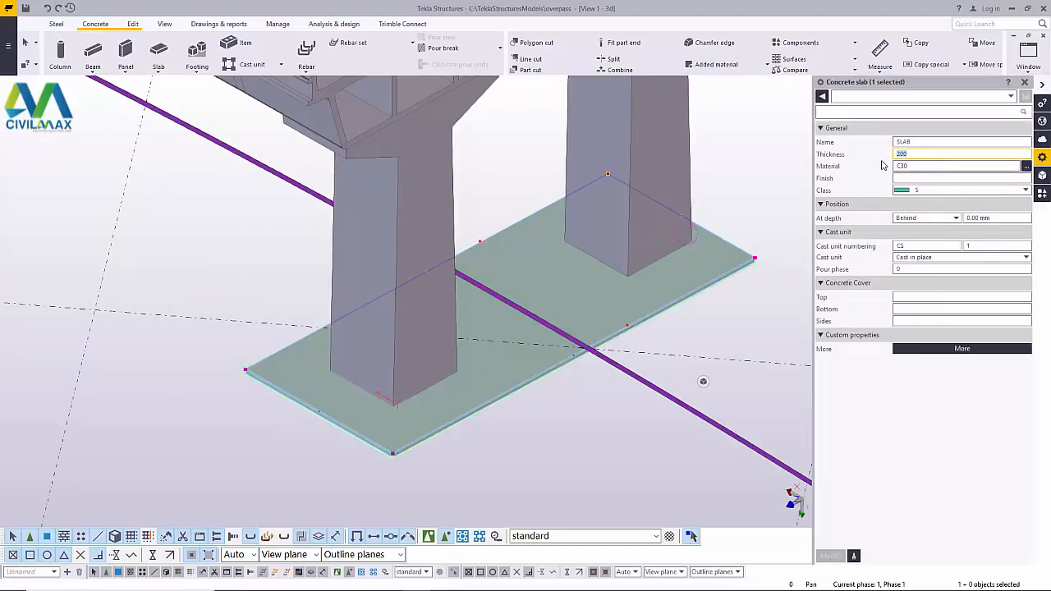
pyautogui.write('4000')
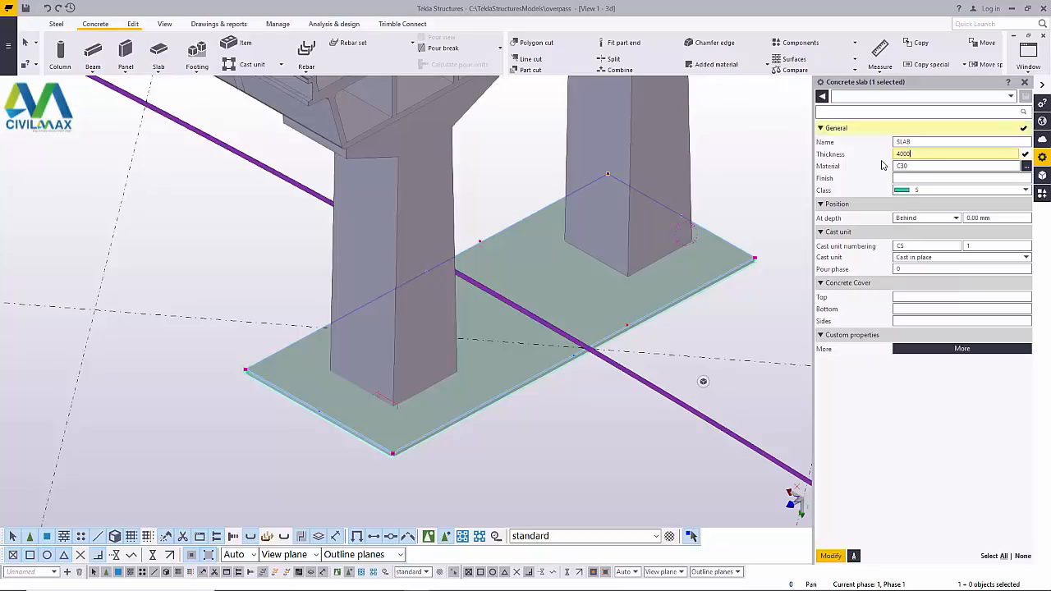
pyautogui.click(830, 556)
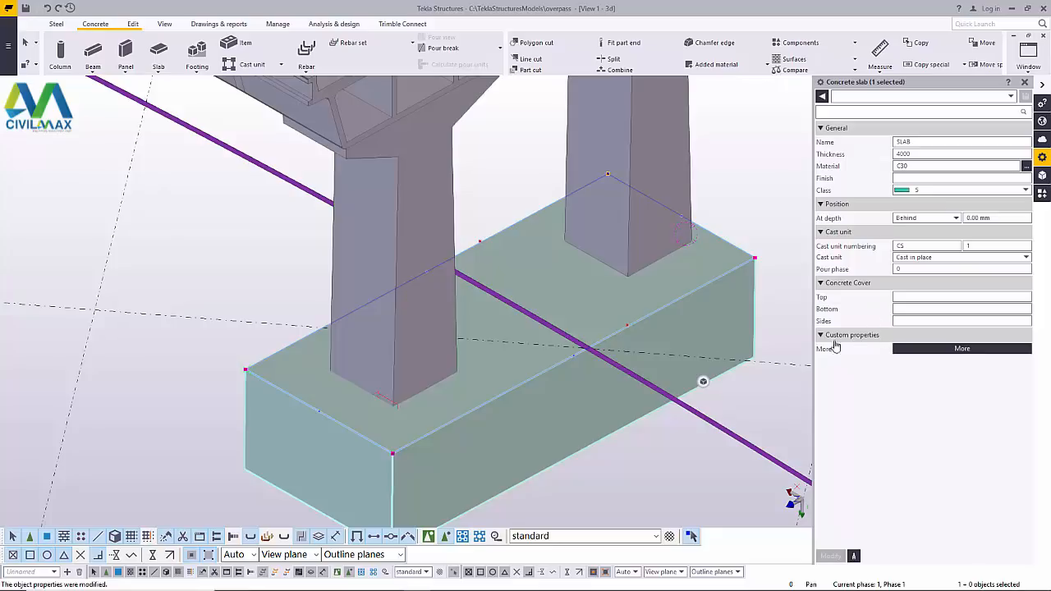
# - Change the slab's class to 1 and close its properties
pyautogui.click(740, 400)
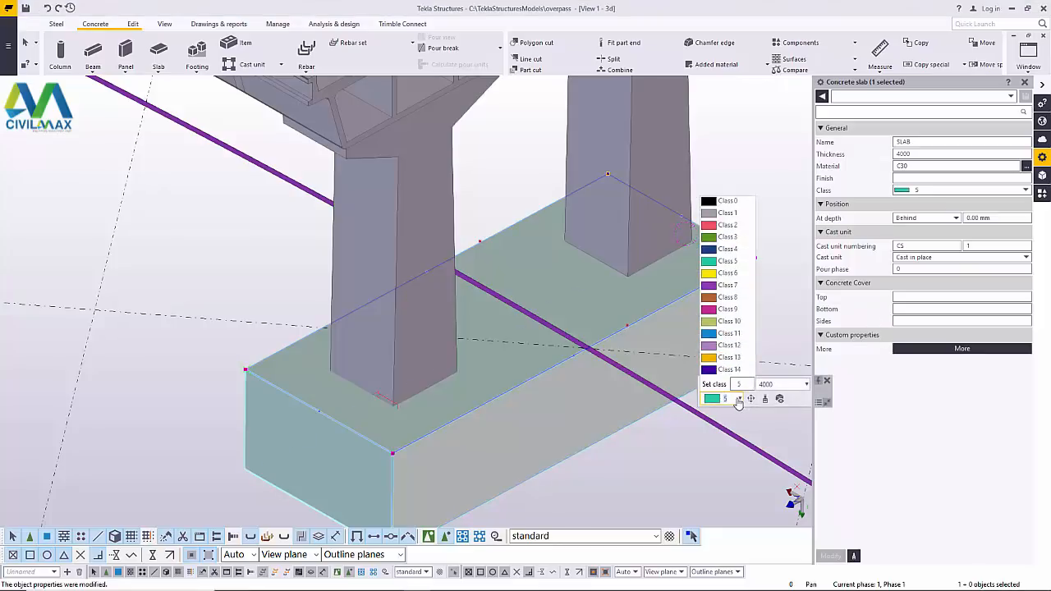
pyautogui.click(747, 161)
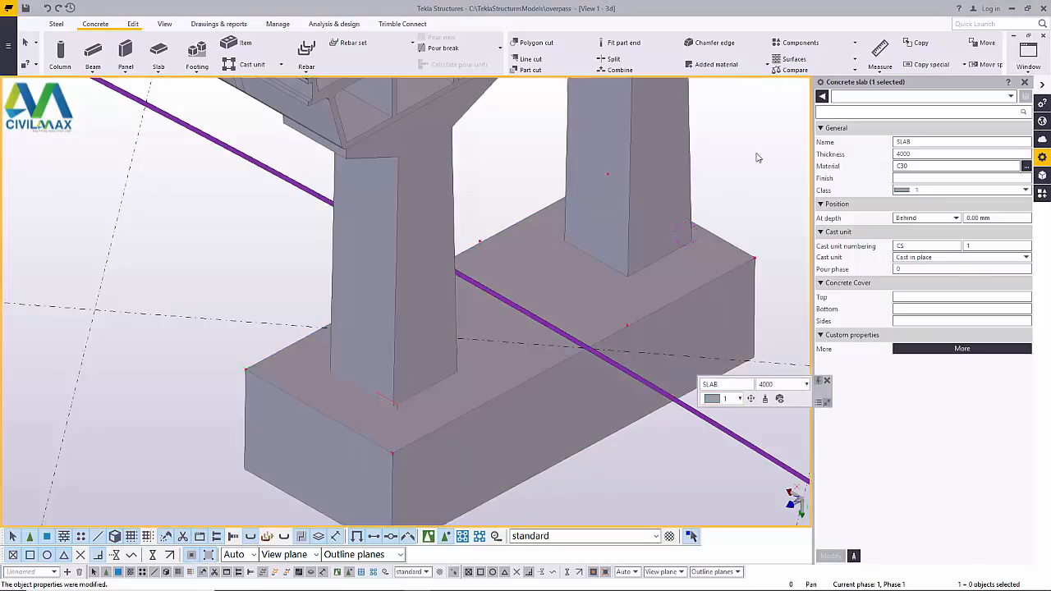
pyautogui.scroll(-2, 548, 343)
pyautogui.scroll(-1, 548, 343)
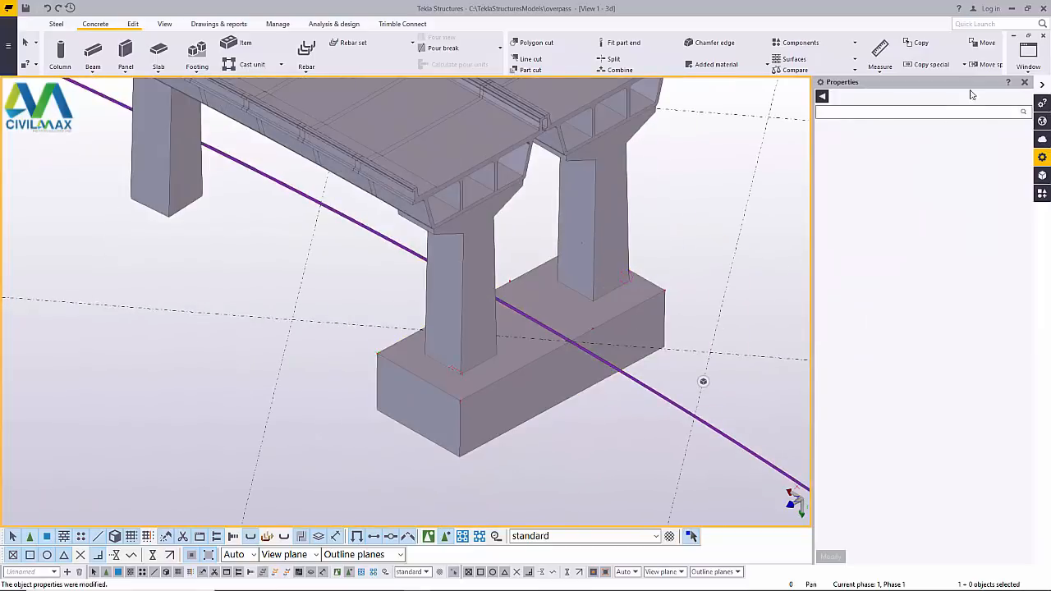
pyautogui.click(1024, 83)
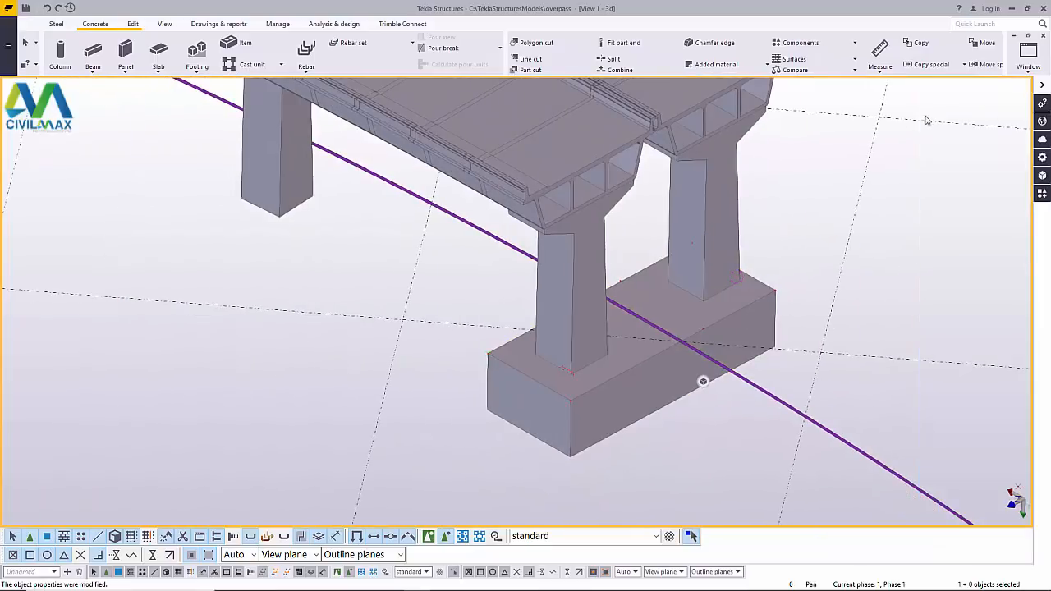
# - Redraw the view and examine the footing beneath the two end piers in relation to the whole overpass
pyautogui.rightClick(788, 175)
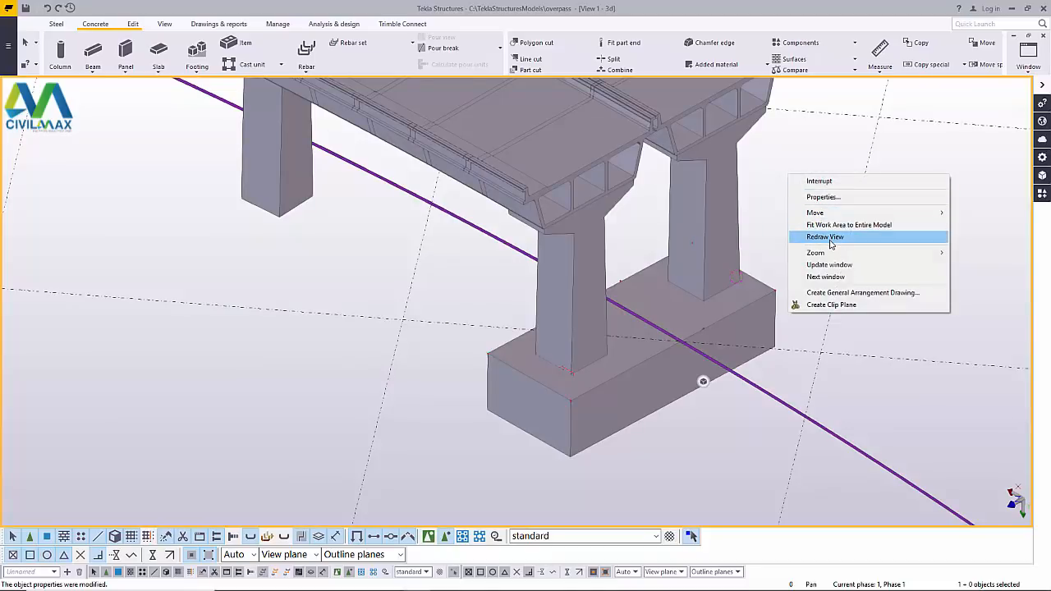
pyautogui.click(795, 150)
pyautogui.scroll(-3, 706, 389)
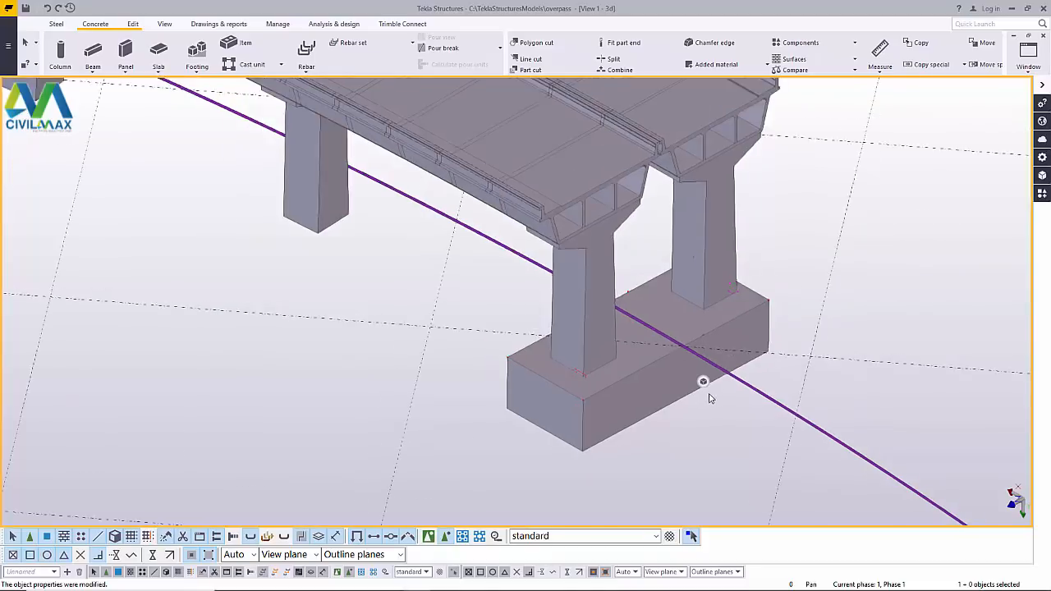
pyautogui.scroll(2, 692, 388)
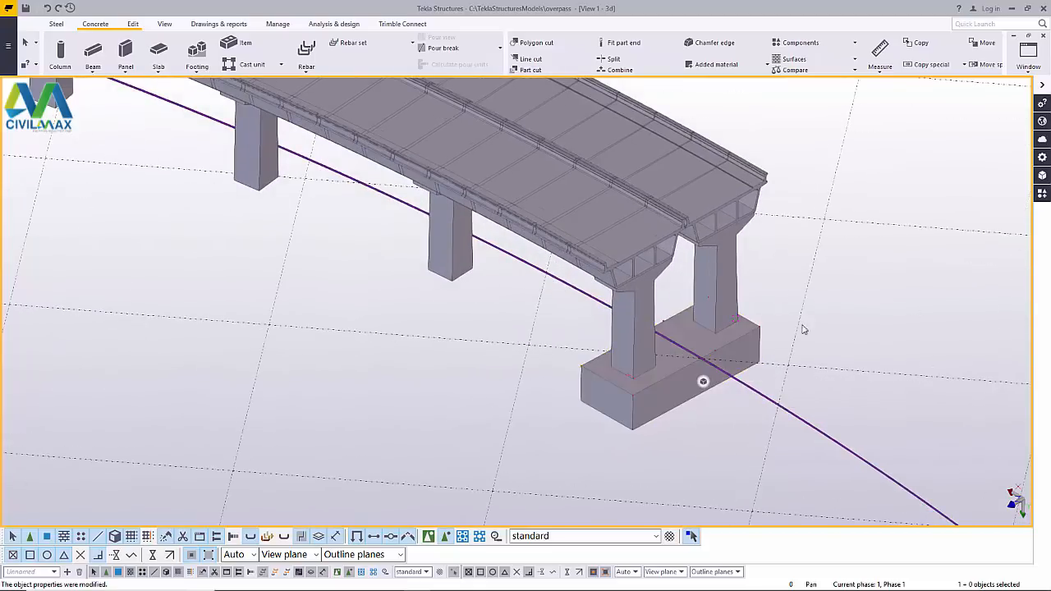
pyautogui.scroll(-3, 703, 380)
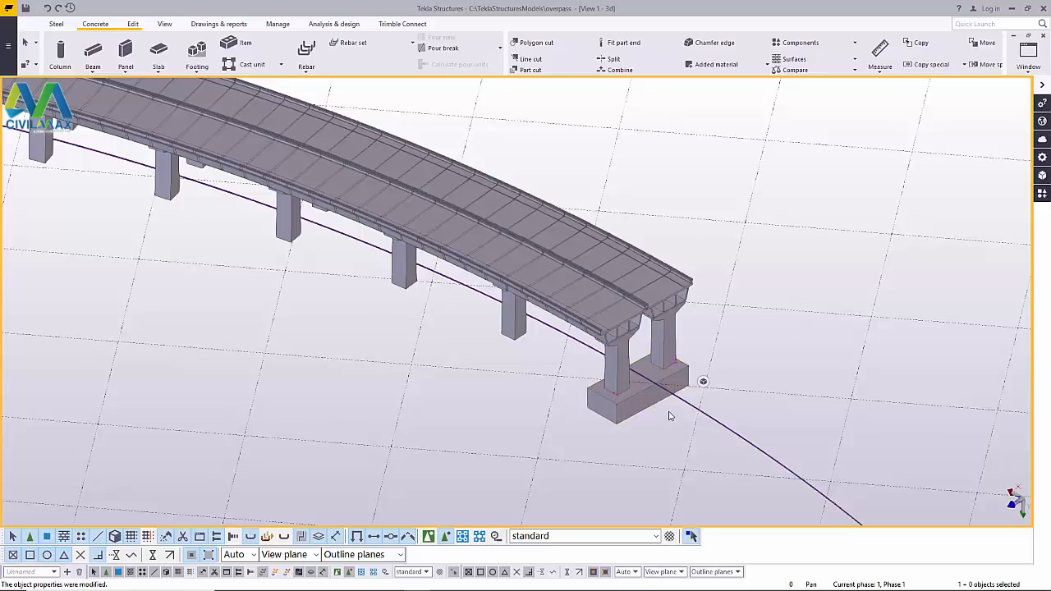
# - Radially array the end footing about the right-hand circle's centre with 17 copies at a 4° angle, rotating the copies about Z
pyautogui.click(1041, 193)
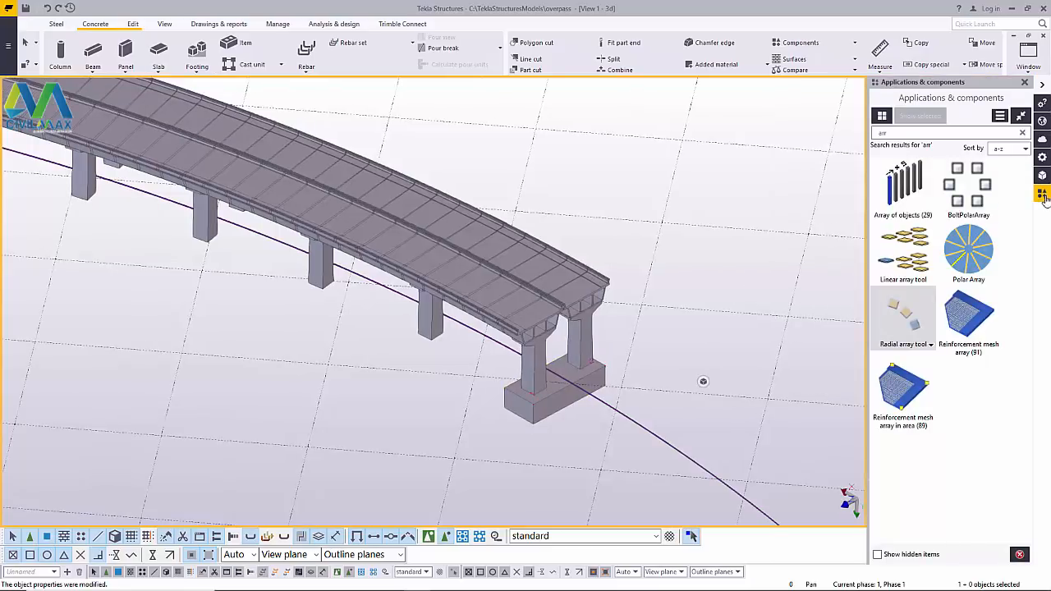
pyautogui.doubleClick(919, 318)
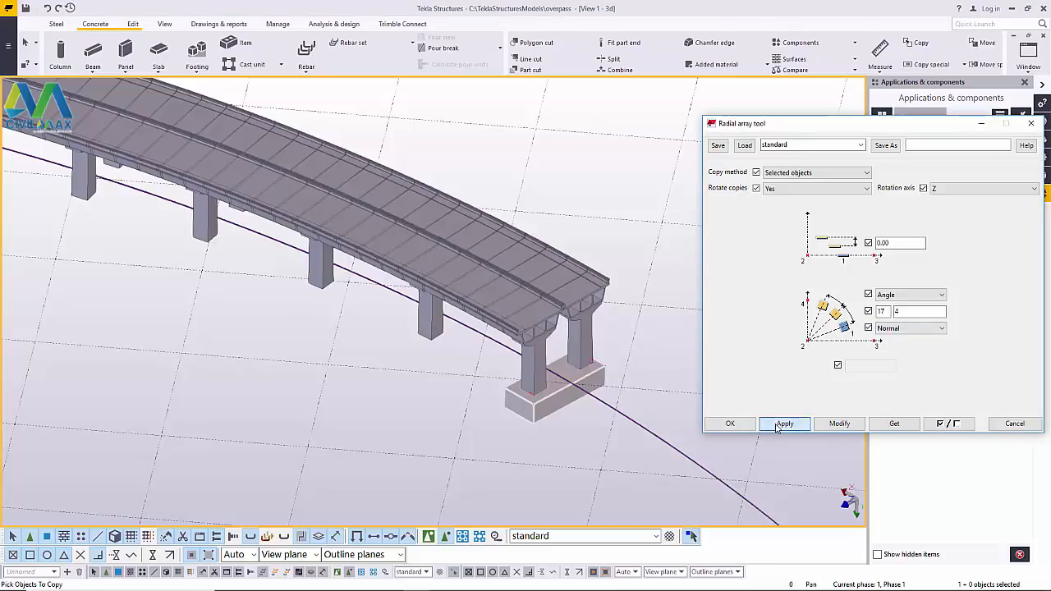
pyautogui.click(730, 424)
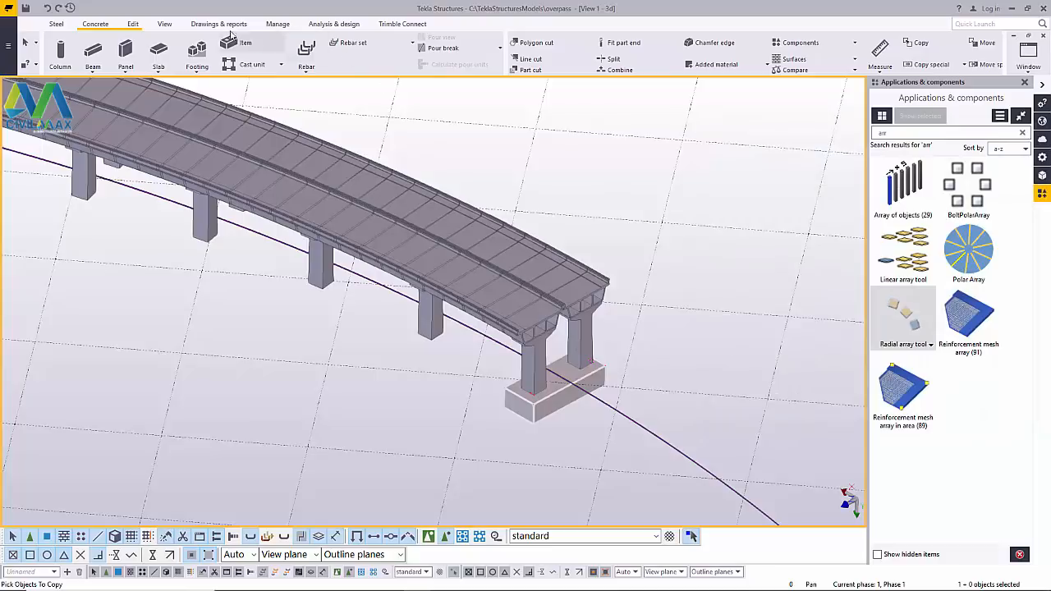
pyautogui.click(165, 25)
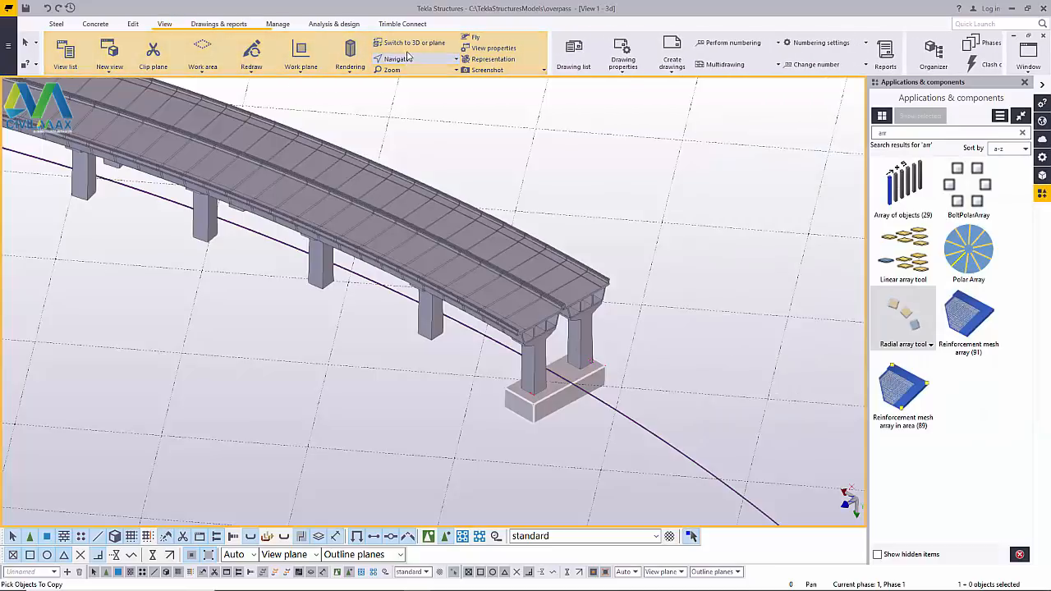
pyautogui.click(410, 42)
pyautogui.scroll(10, 563, 370)
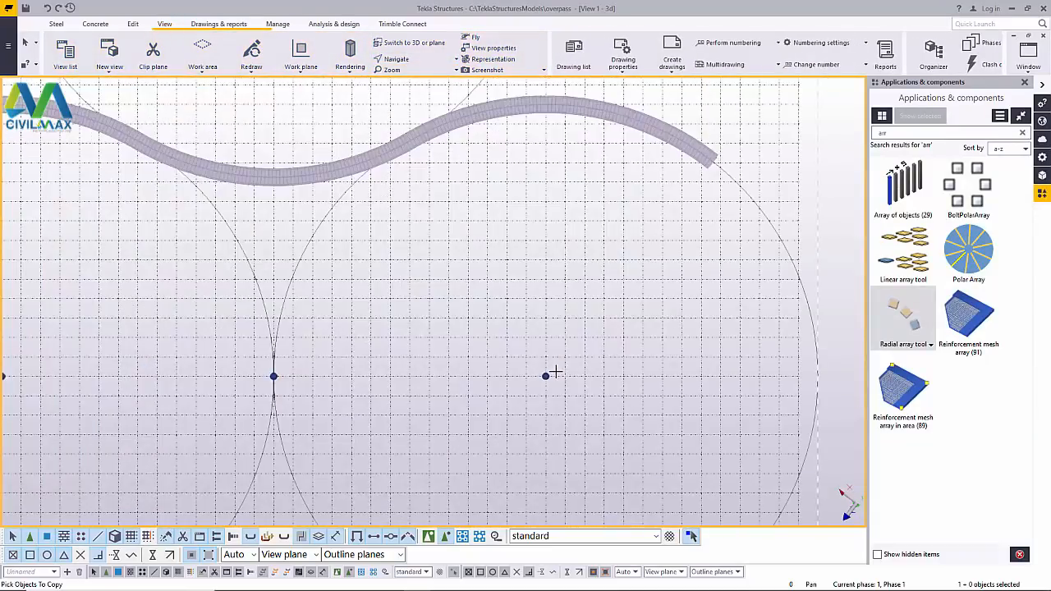
pyautogui.scroll(12, 540, 371)
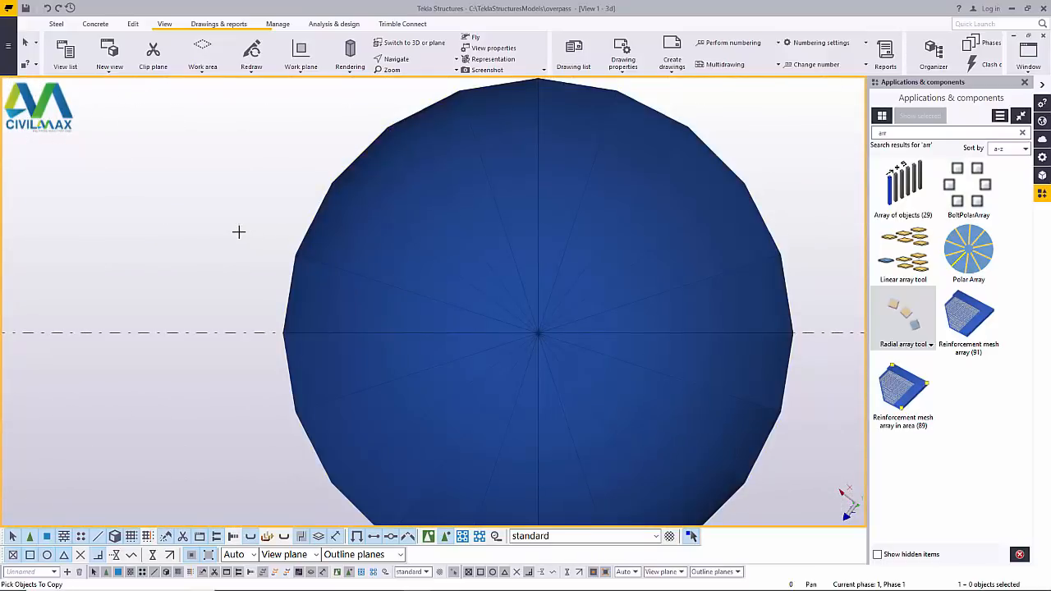
pyautogui.scroll(6, 570, 312)
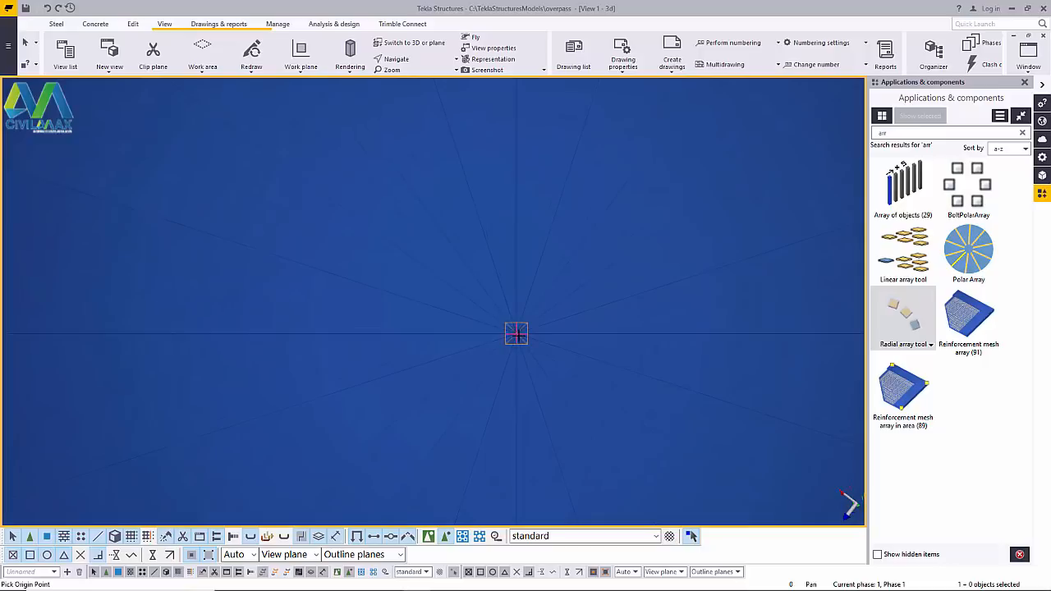
pyautogui.click(515, 332)
pyautogui.scroll(-5, 443, 361)
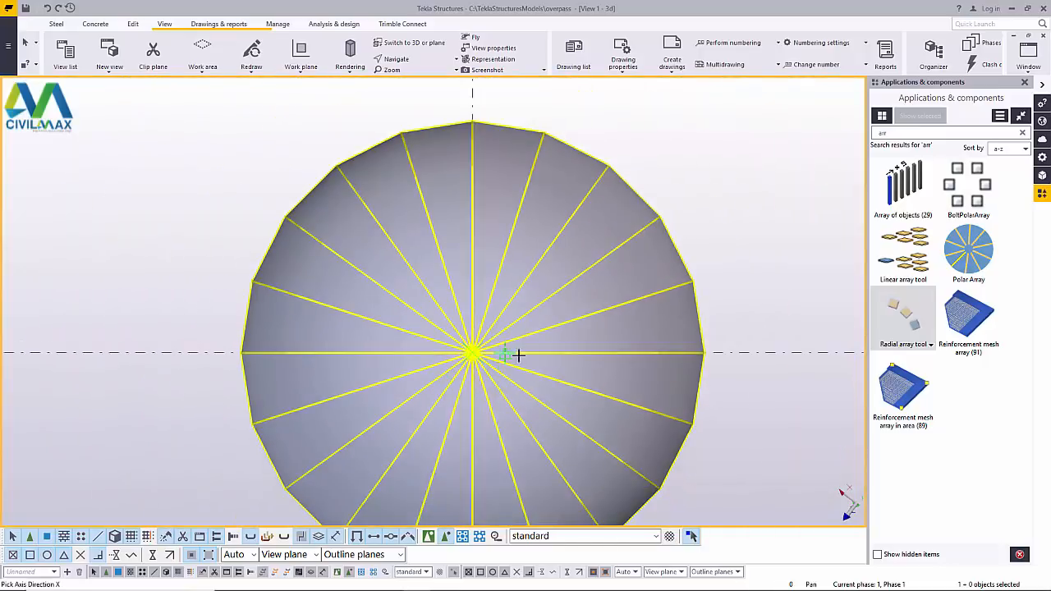
pyautogui.click(473, 255)
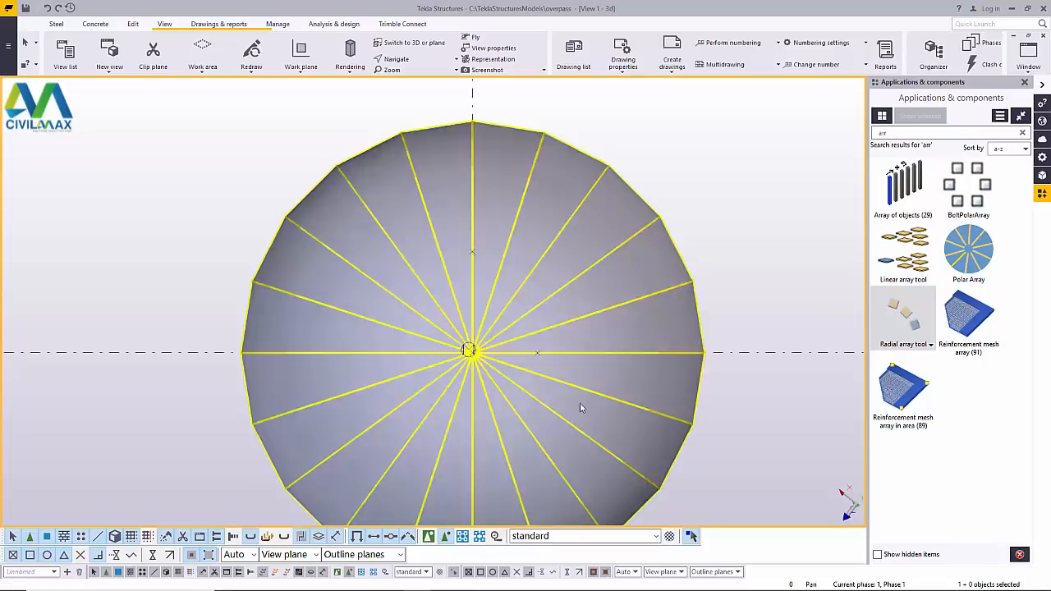
# - Return to the 3D view and examine the arrayed footings beneath the piers up to where the curve reverses
pyautogui.scroll(-4, 583, 410)
pyautogui.scroll(-8, 604, 439)
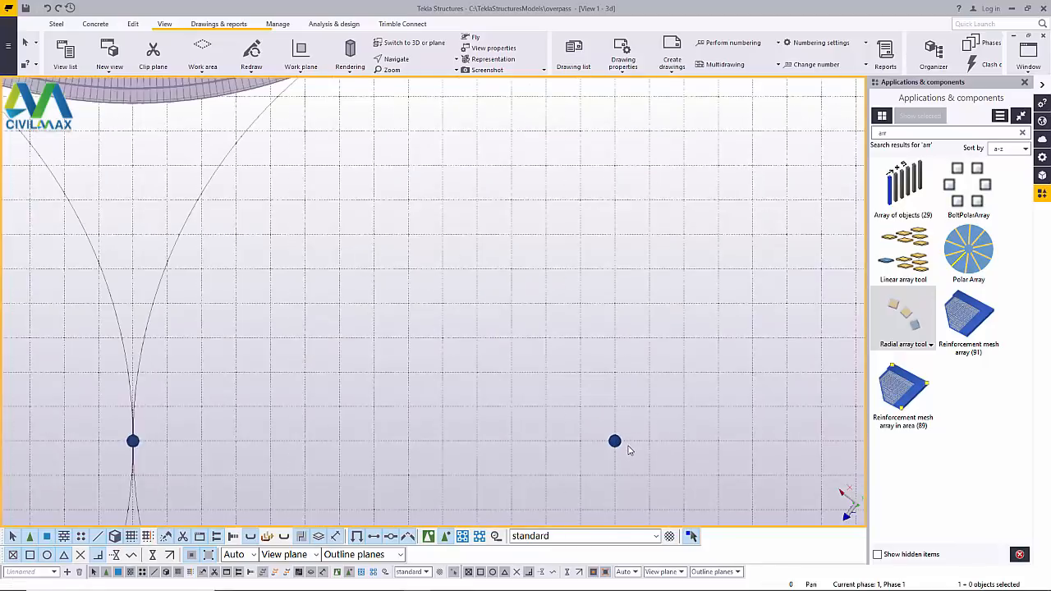
pyautogui.scroll(-1, 574, 461)
pyautogui.scroll(4, 724, 281)
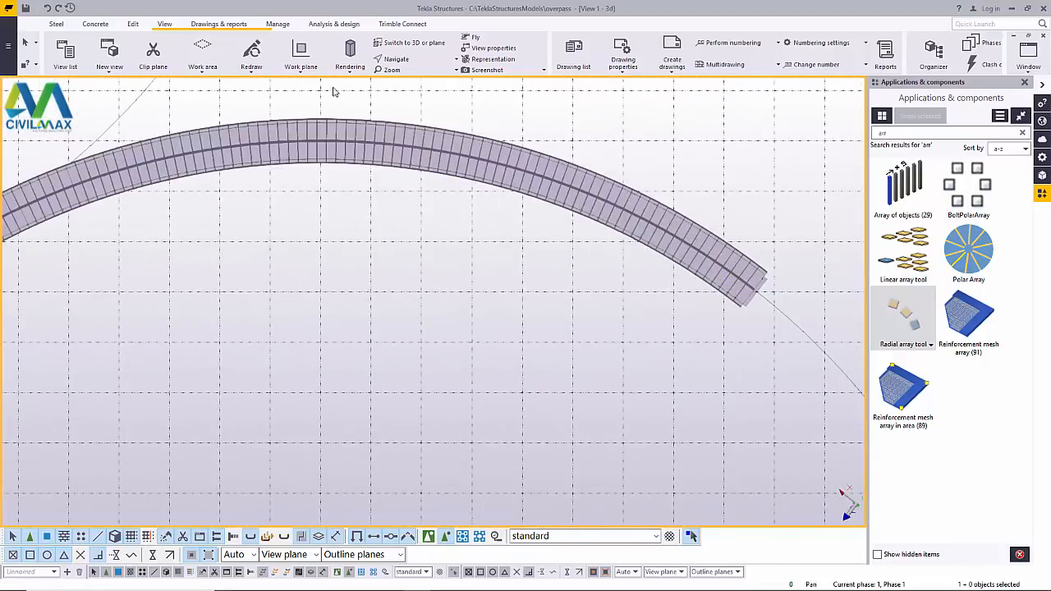
pyautogui.click(411, 43)
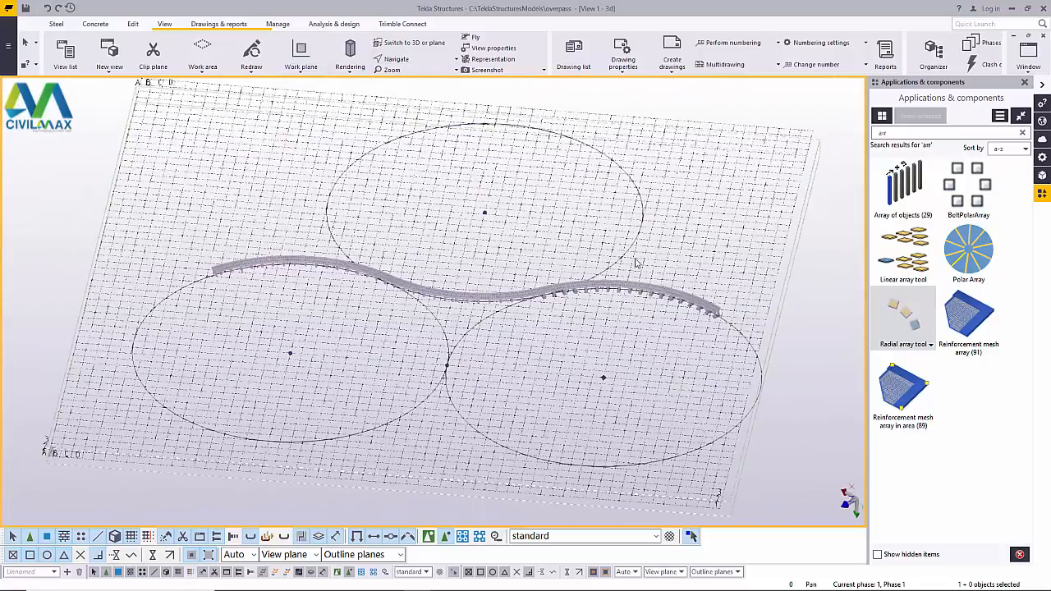
pyautogui.scroll(5, 649, 305)
pyautogui.scroll(8, 410, 287)
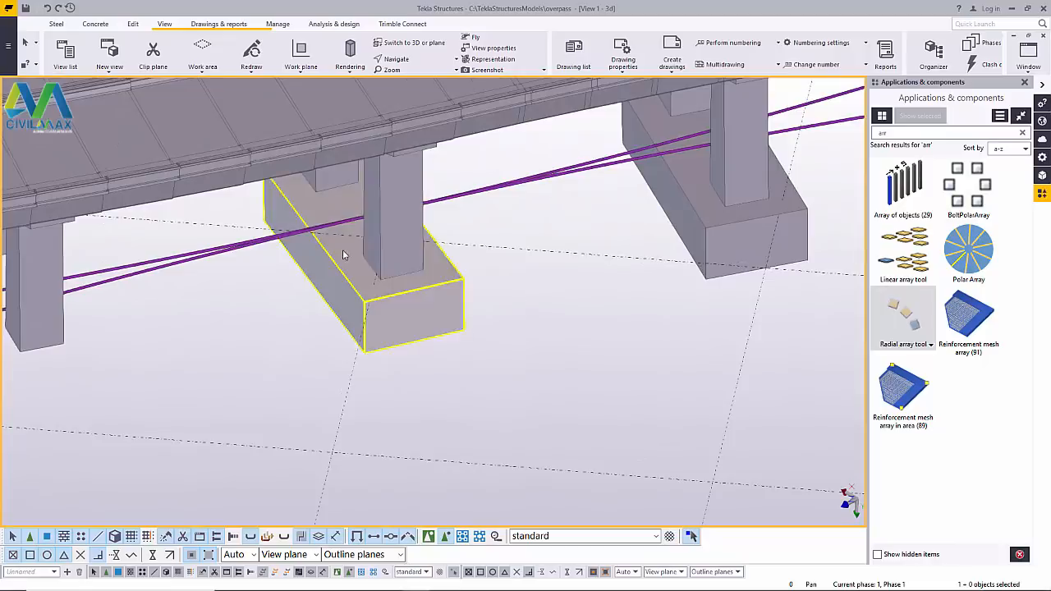
pyautogui.scroll(5, 394, 282)
pyautogui.scroll(-10, 575, 312)
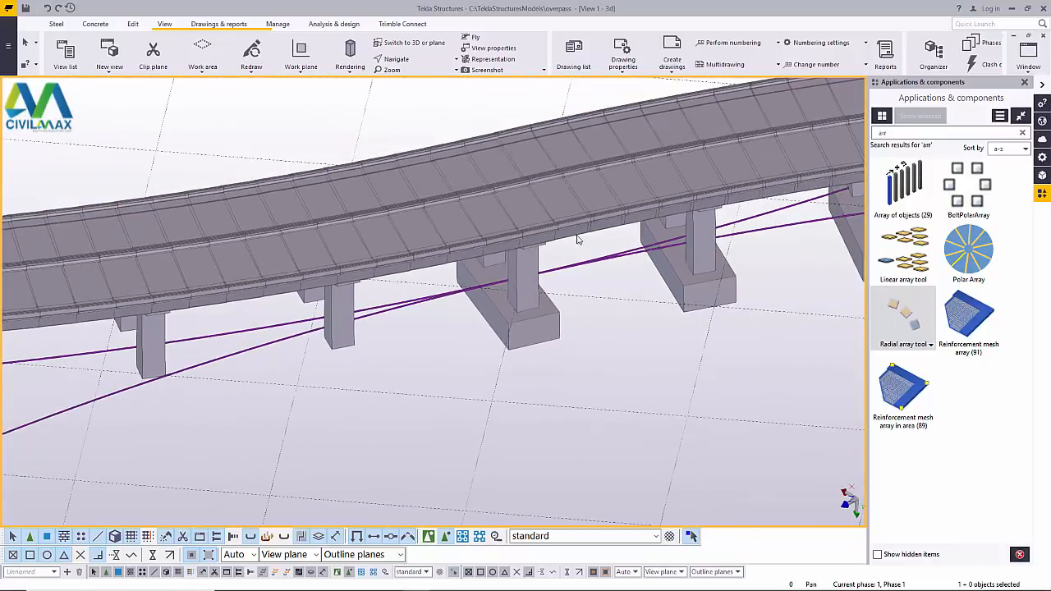
pyautogui.click(396, 59)
pyautogui.click(414, 76)
pyautogui.moveTo(520, 292); pyautogui.dragTo(478, 246)
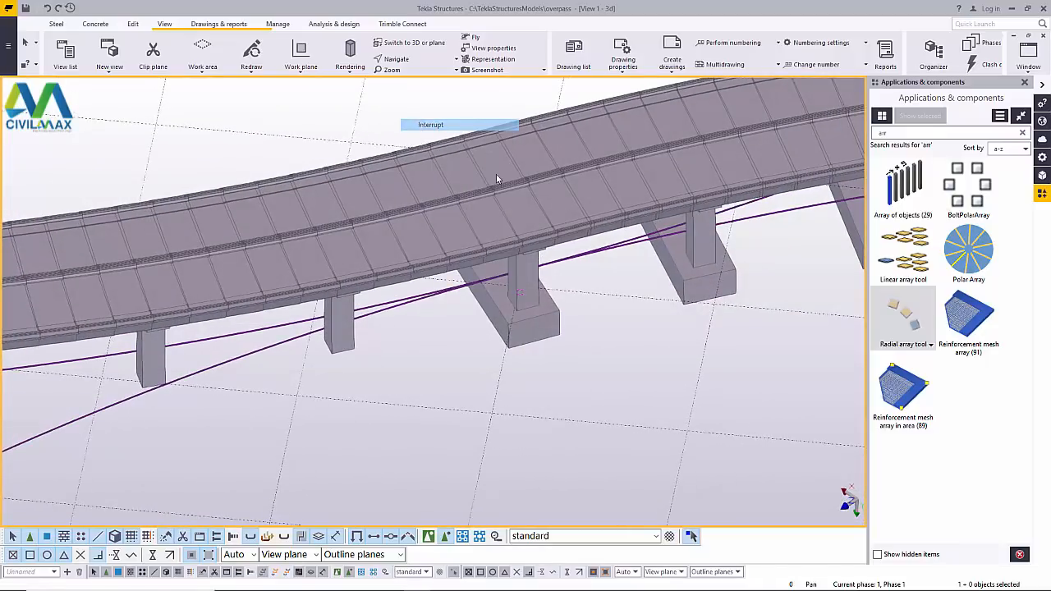
pyautogui.moveTo(496, 178); pyautogui.dragTo(614, 329)
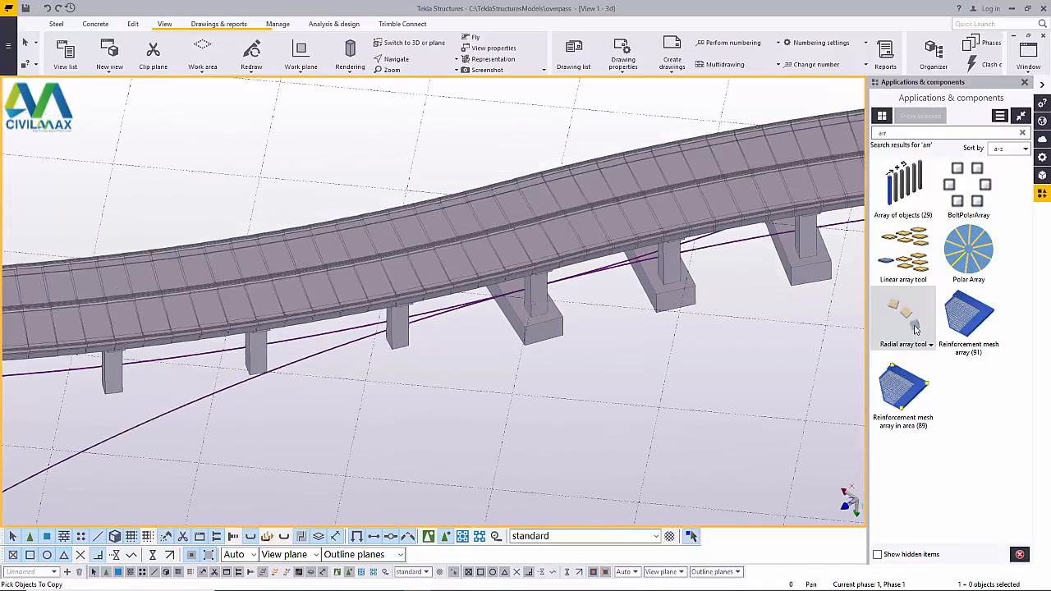
# - Radially array the last footing before the curve reversal about the upper circle's centre, with 17 copies at a 4° angle
pyautogui.doubleClick(914, 327)
pyautogui.scroll(3, 550, 328)
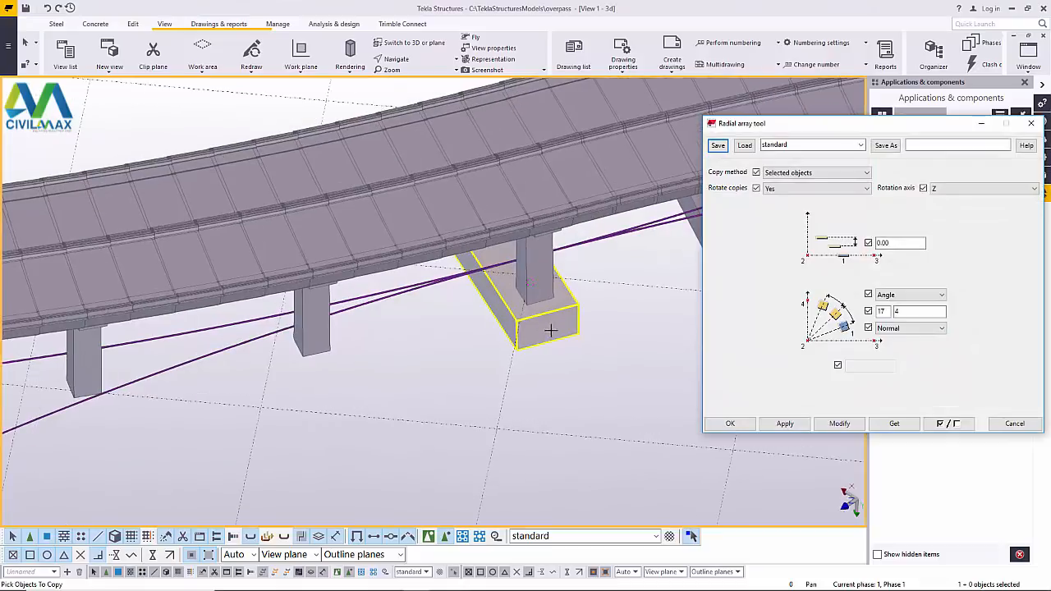
pyautogui.click(556, 336)
pyautogui.middleClick(585, 357)
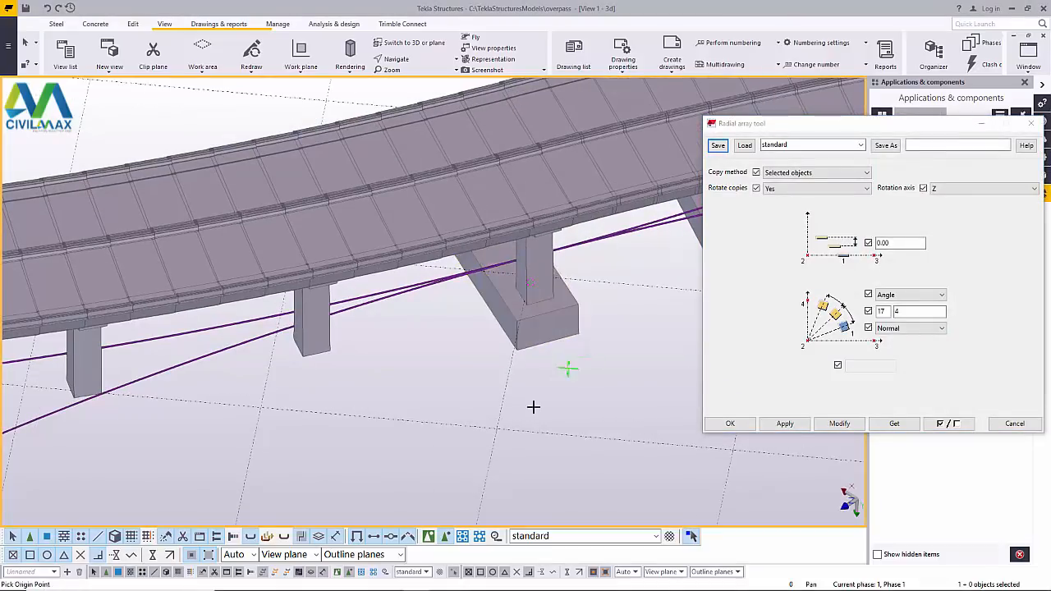
pyautogui.scroll(-5, 530, 414)
pyautogui.click(413, 46)
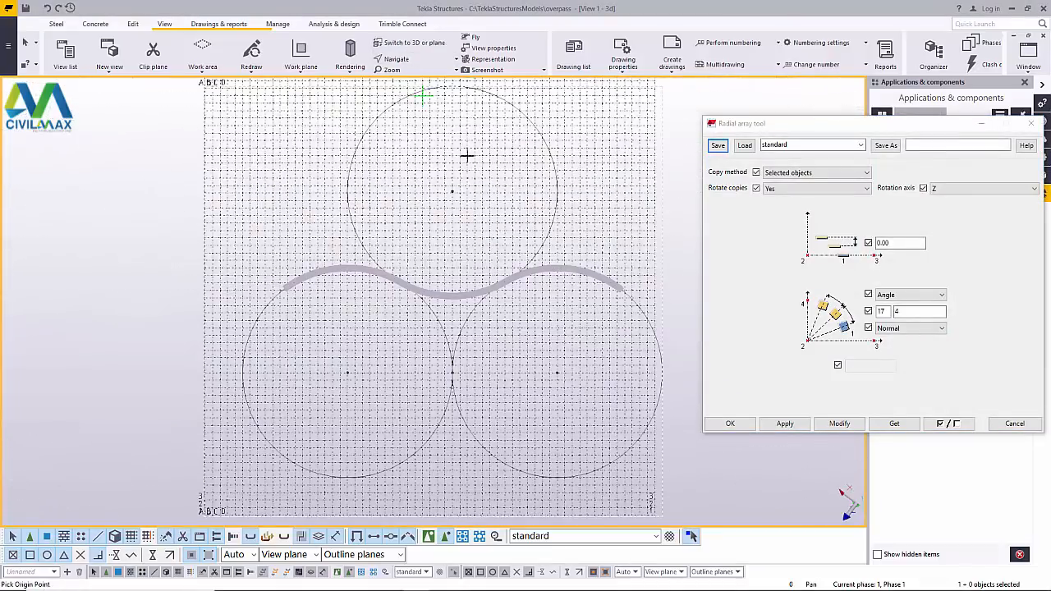
pyautogui.scroll(10, 451, 191)
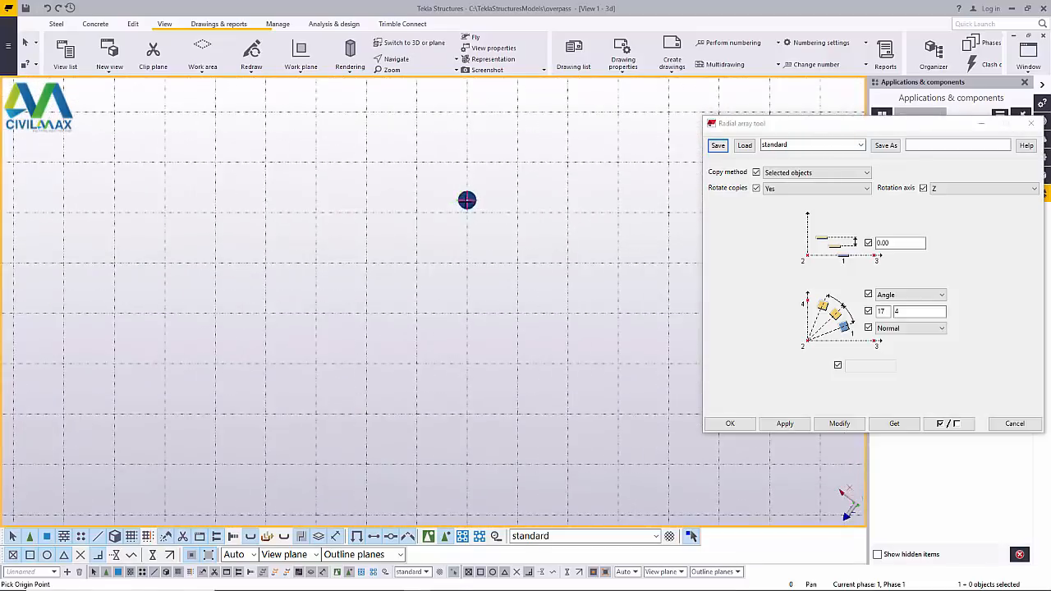
pyautogui.scroll(10, 468, 197)
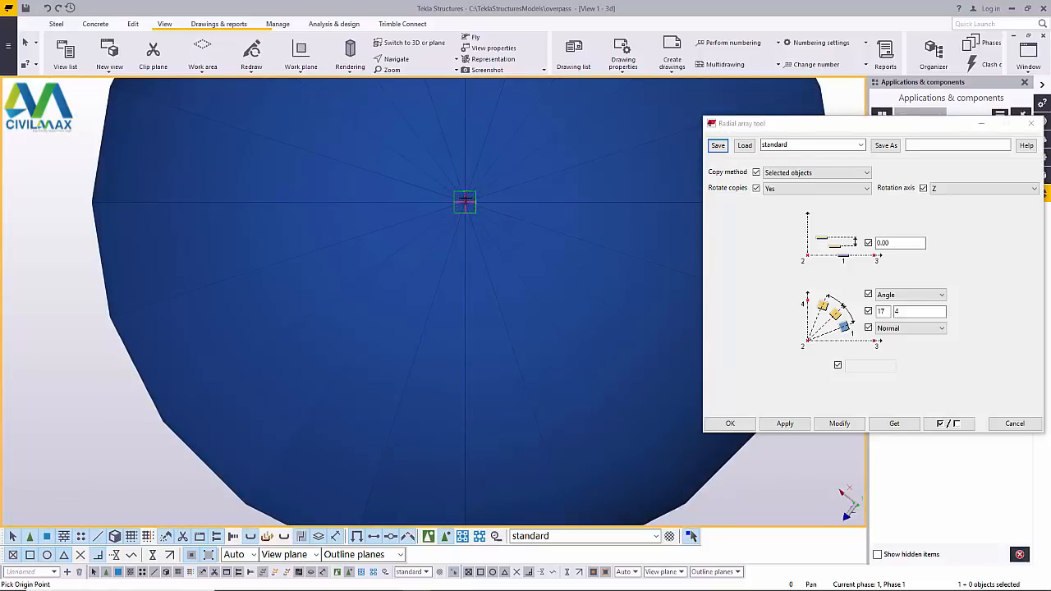
pyautogui.click(465, 200)
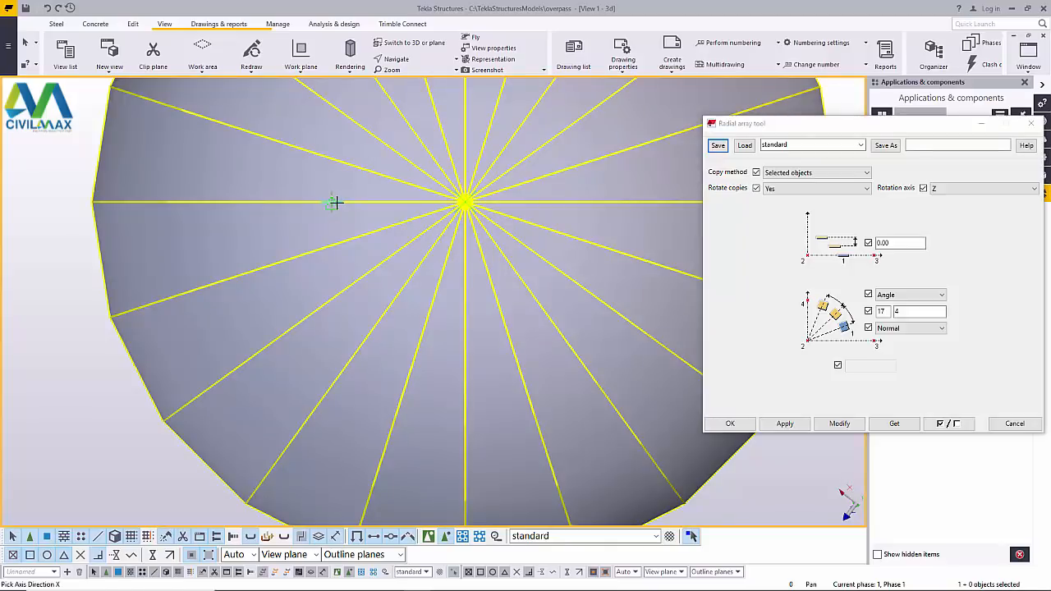
pyautogui.scroll(-3, 376, 281)
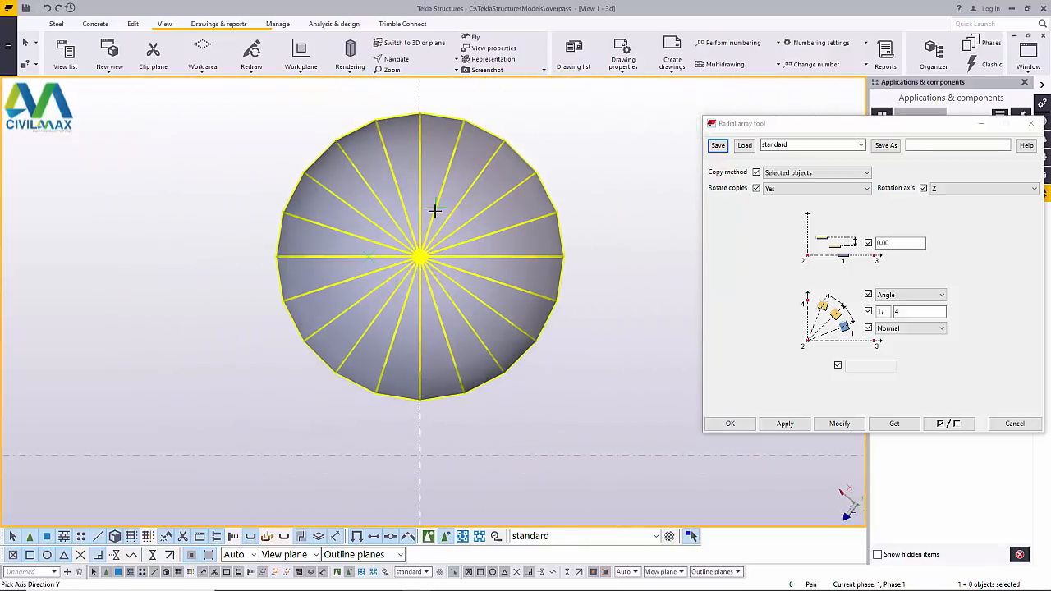
pyautogui.scroll(2, 416, 197)
pyautogui.click(413, 201)
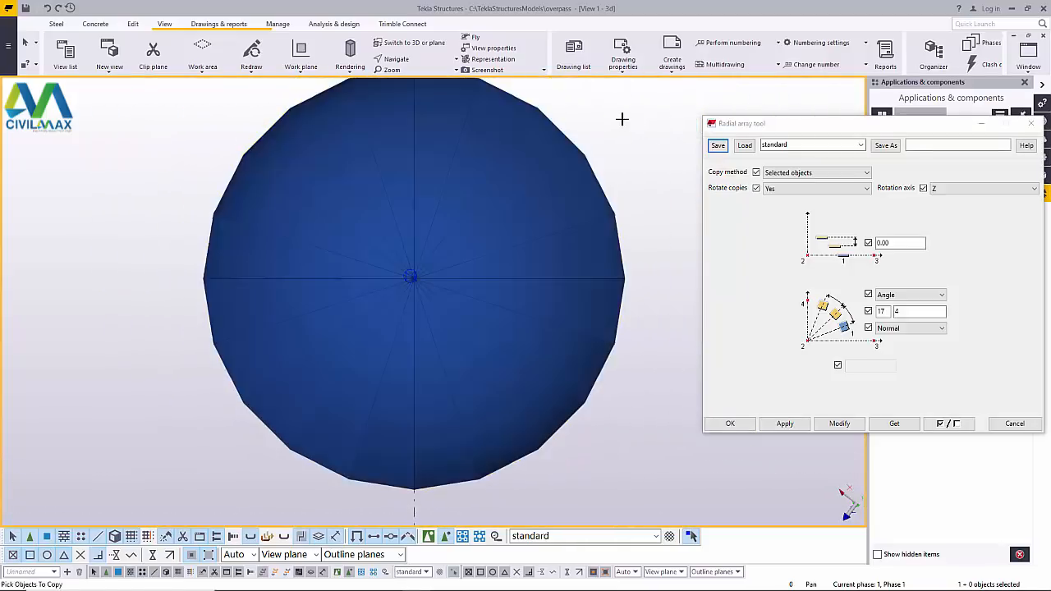
# - End the array command and delete the surplus footing at the far end of the second array, back in the 3D view
pyautogui.scroll(-3, 386, 320)
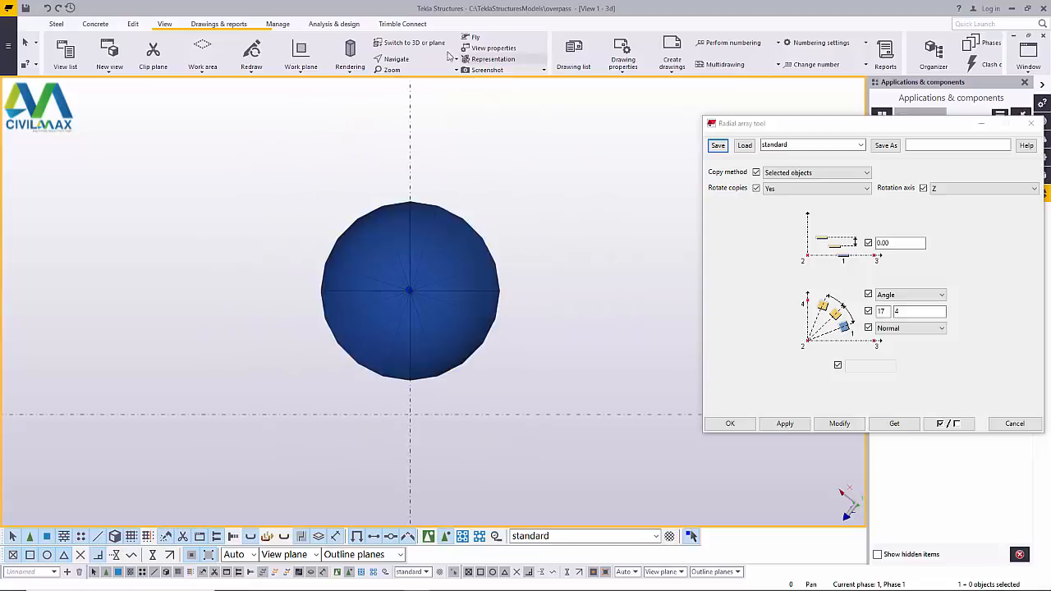
pyautogui.click(418, 46)
pyautogui.scroll(6, 402, 310)
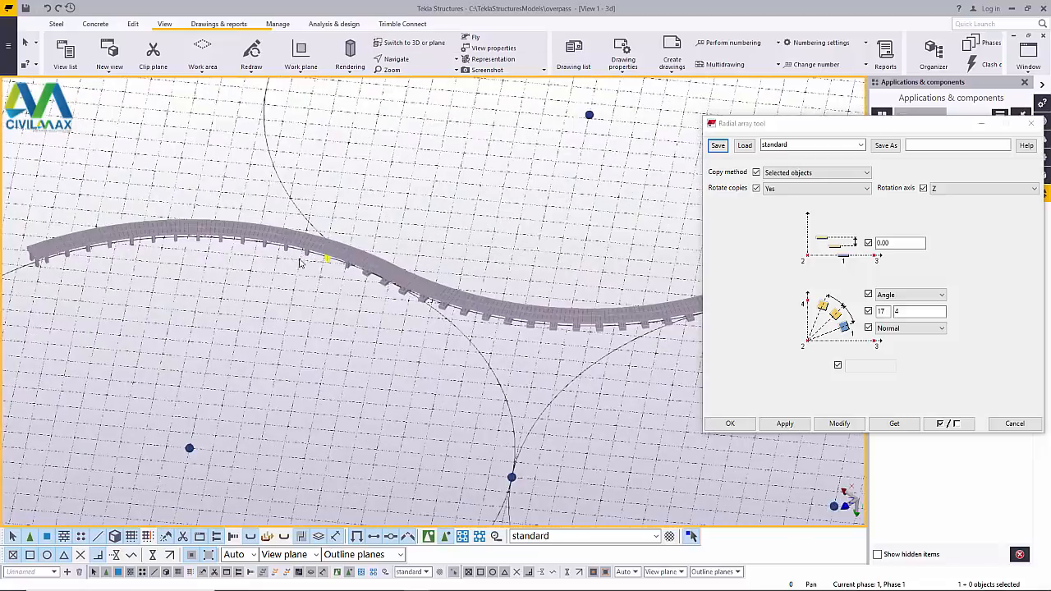
pyautogui.scroll(8, 403, 310)
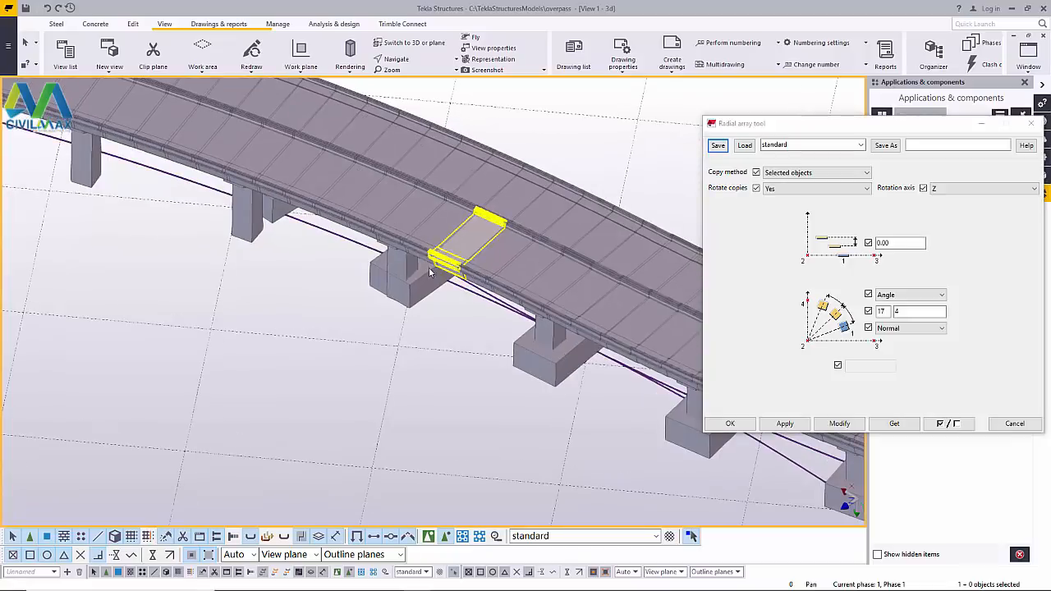
pyautogui.scroll(-5, 300, 301)
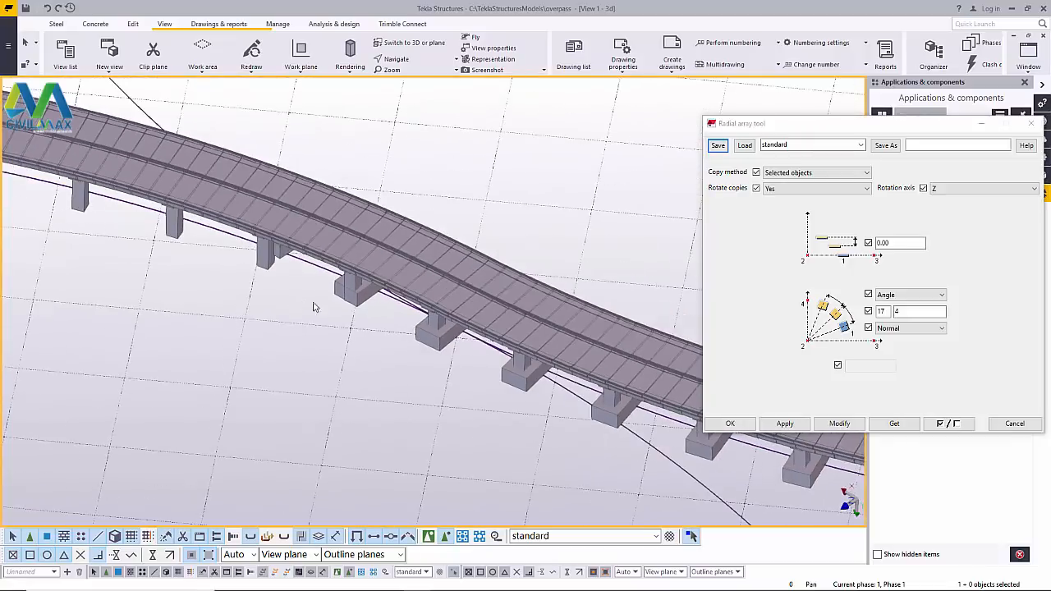
pyautogui.rightClick(446, 204)
pyautogui.click(448, 302)
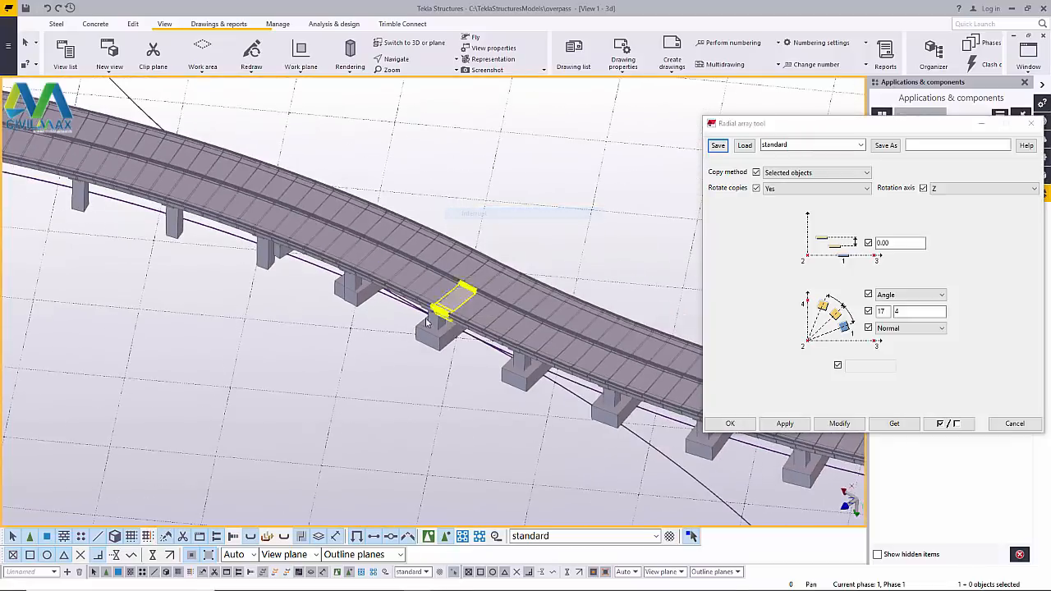
pyautogui.scroll(2, 423, 327)
pyautogui.moveTo(423, 327); pyautogui.dragTo(345, 284, button='middle')
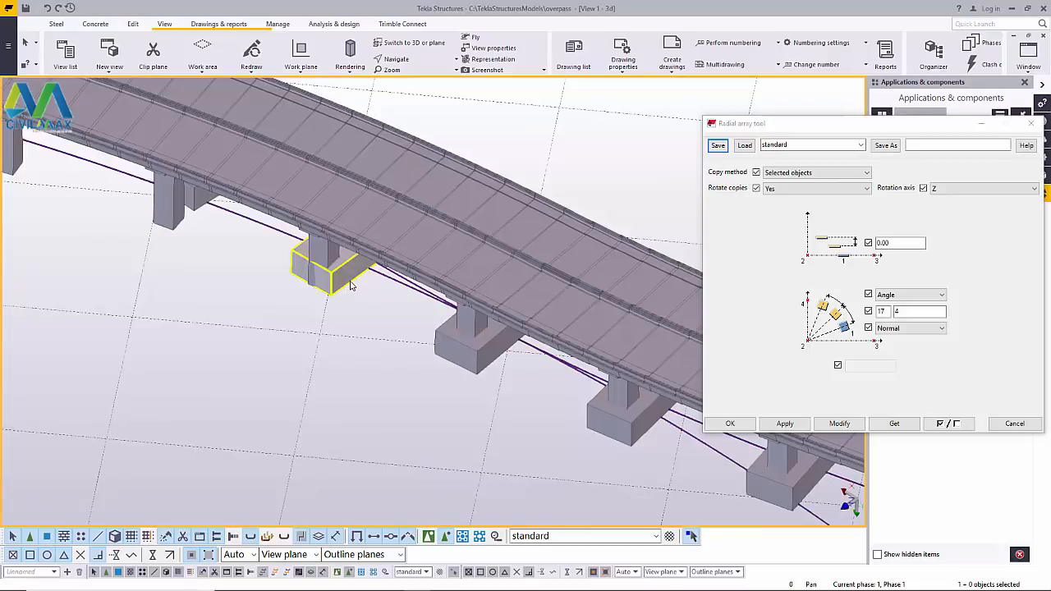
pyautogui.press('Delete')
pyautogui.scroll(-2, 320, 329)
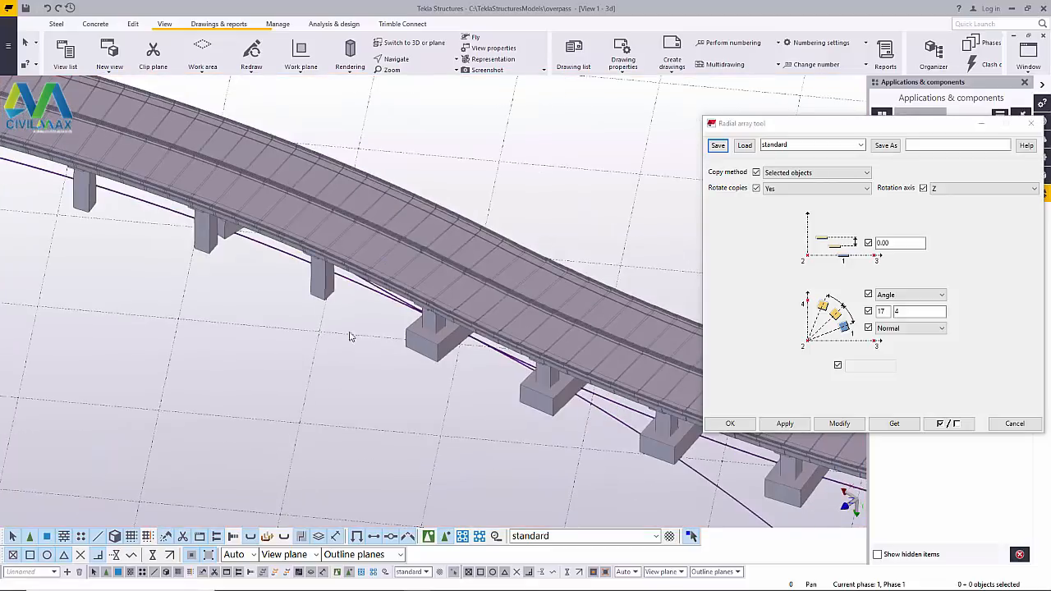
# - Delete the stray footing partly hidden behind the pier just beyond the second array
pyautogui.scroll(2, 533, 389)
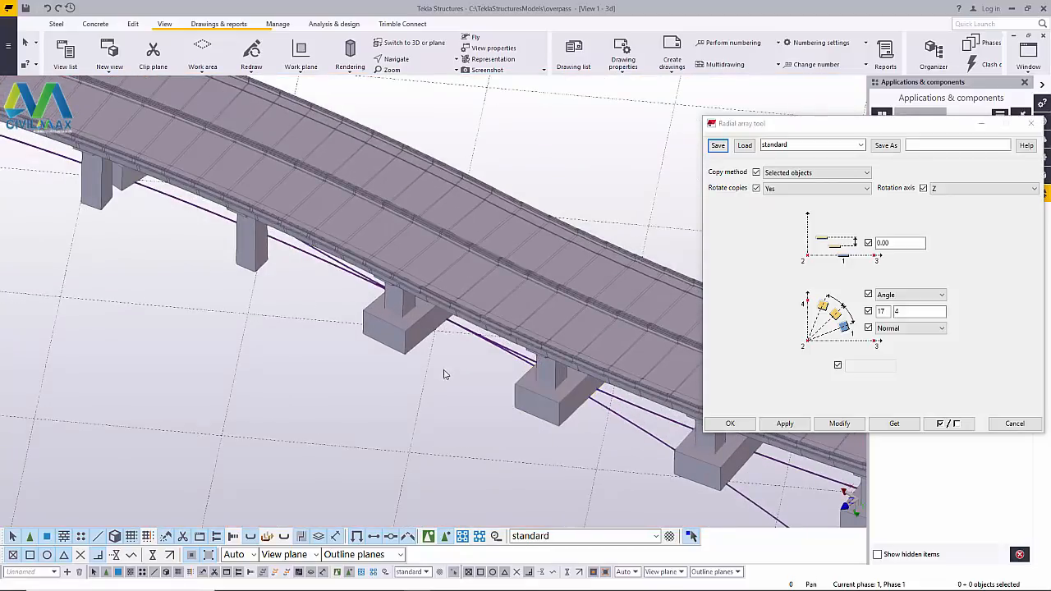
pyautogui.scroll(-1, 428, 362)
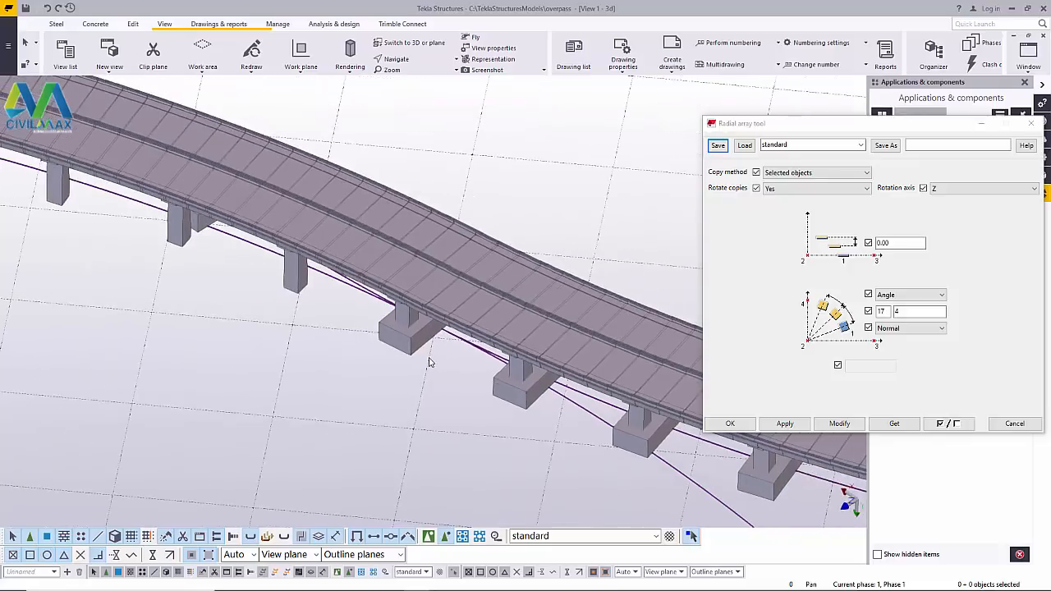
pyautogui.scroll(3, 193, 230)
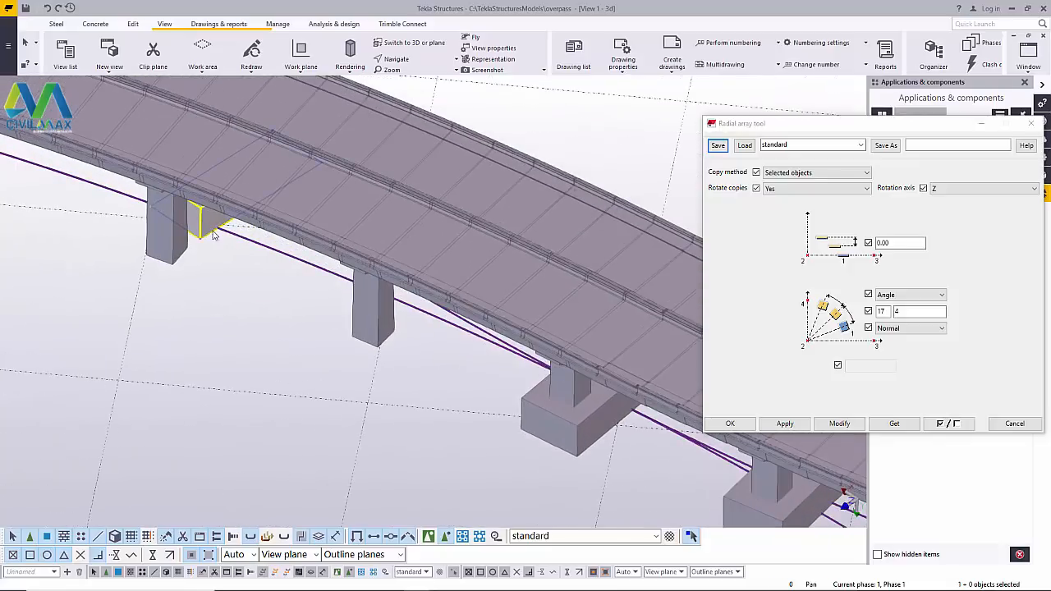
pyautogui.scroll(-4, 296, 304)
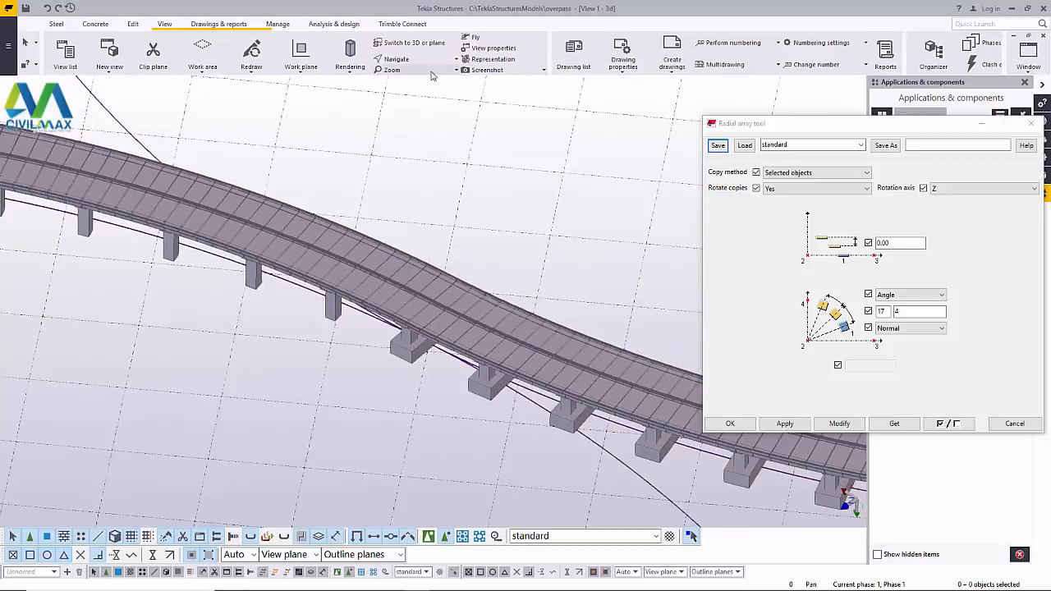
# - Start a radial array with 17 copies at a 4° angle, taking the last footing before the bare piers as the object to copy
pyautogui.click(417, 63)
pyautogui.click(407, 93)
pyautogui.moveTo(260, 264); pyautogui.dragTo(340, 155)
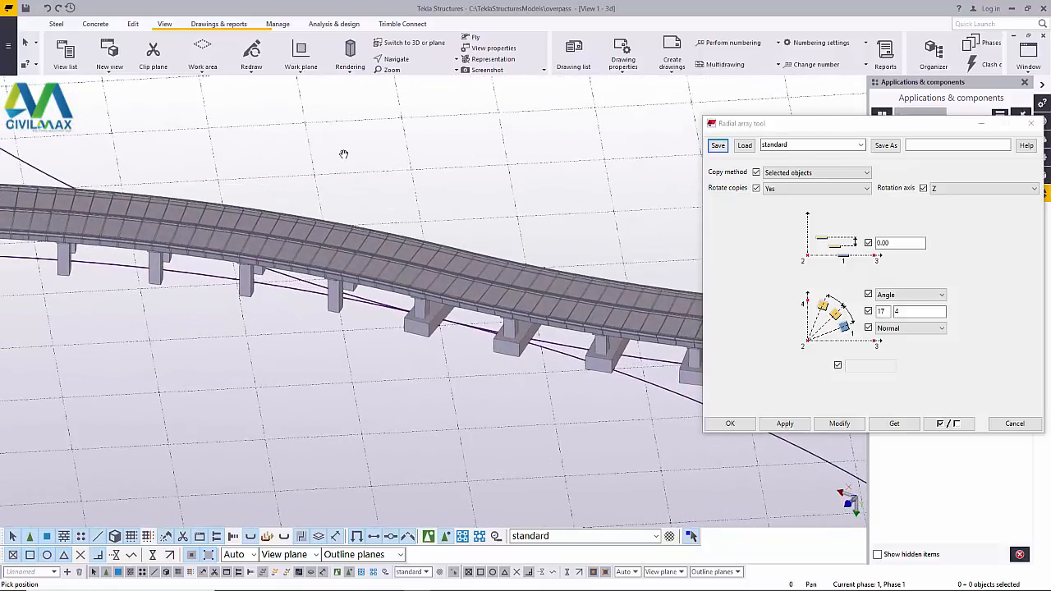
pyautogui.rightClick(343, 155)
pyautogui.click(372, 164)
pyautogui.click(1031, 123)
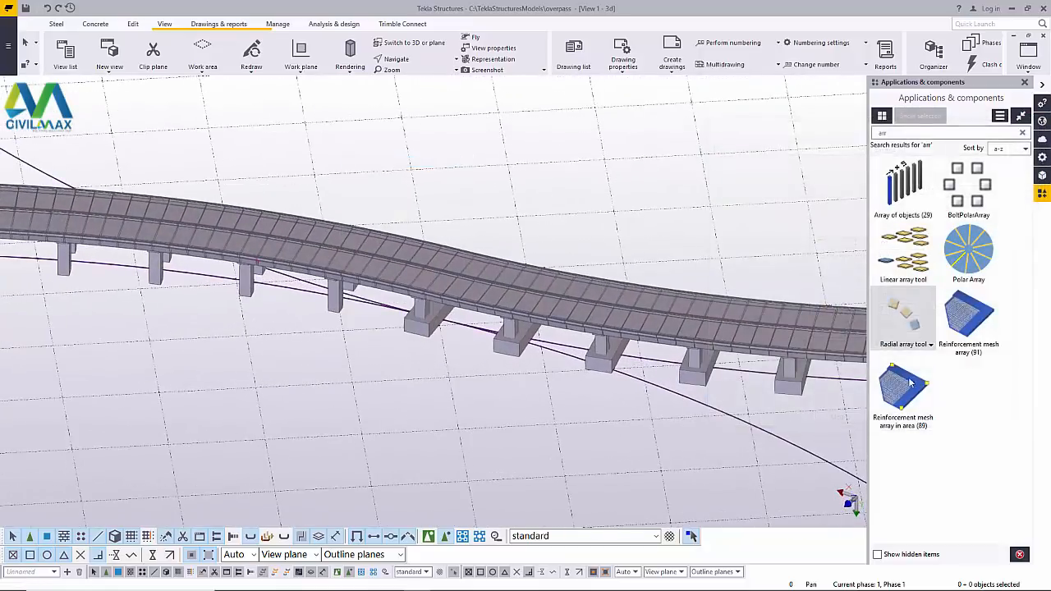
pyautogui.doubleClick(897, 317)
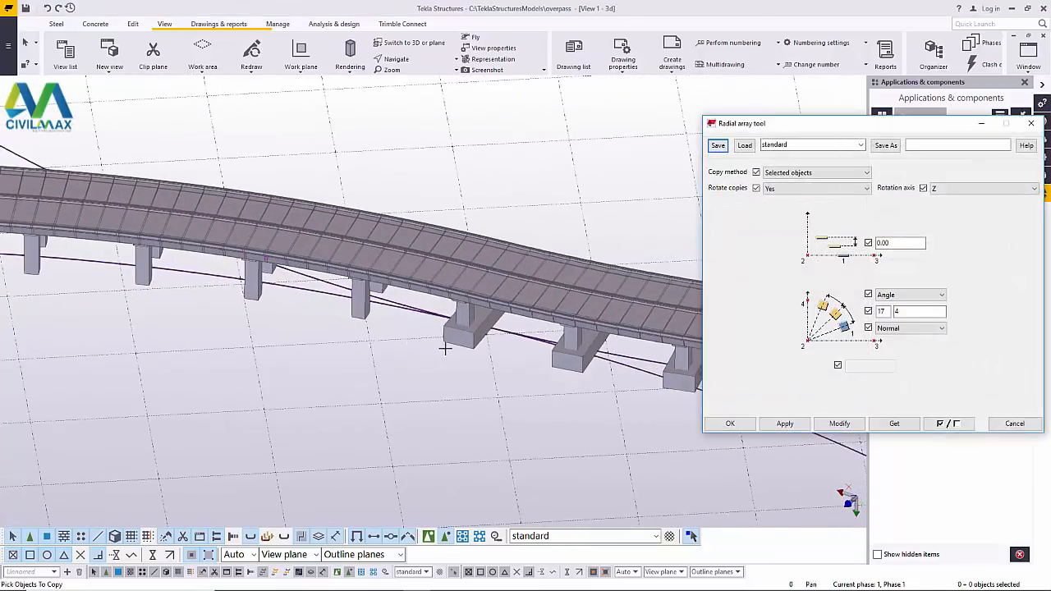
pyautogui.scroll(5, 464, 339)
pyautogui.click(470, 336)
pyautogui.scroll(-4, 377, 329)
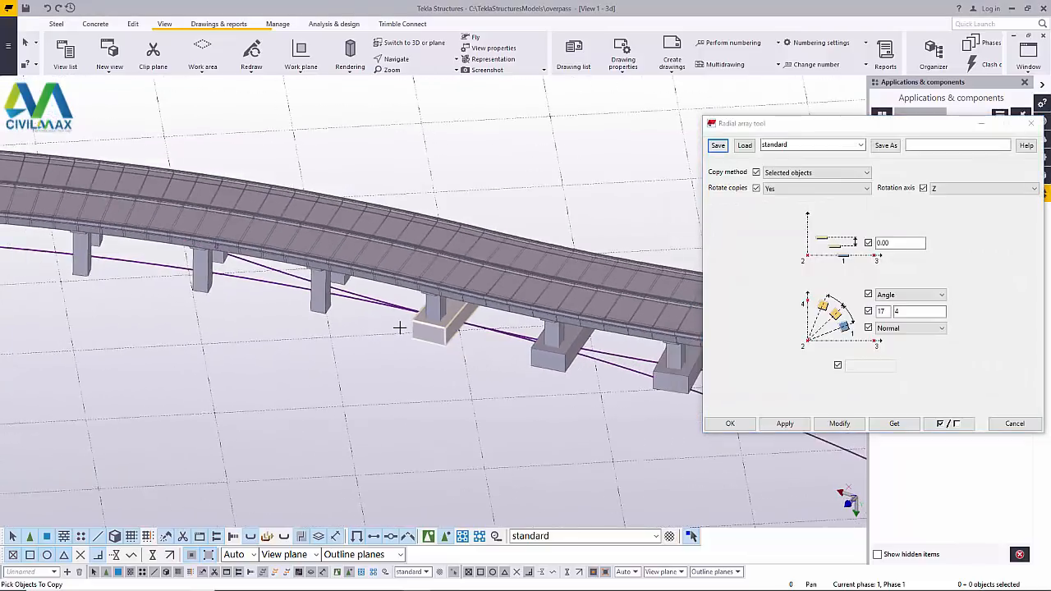
pyautogui.scroll(-2, 399, 327)
pyautogui.middleClick(465, 212)
pyautogui.scroll(-3, 484, 220)
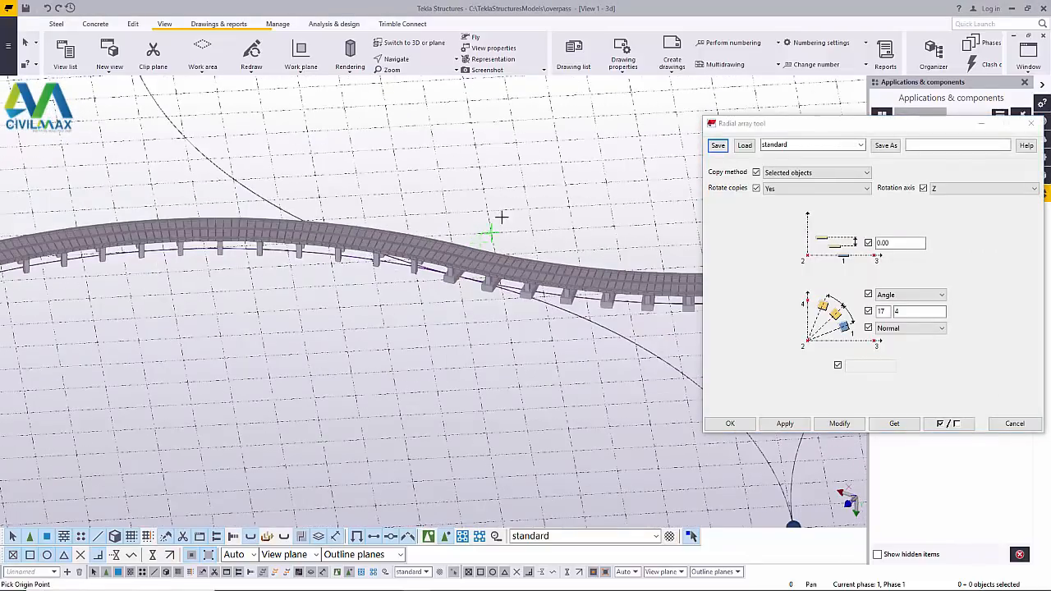
# - Complete the footing array in plan view about the lower-left circle's centre, with its Y axis direction along the gridline through that centre
pyautogui.click(408, 47)
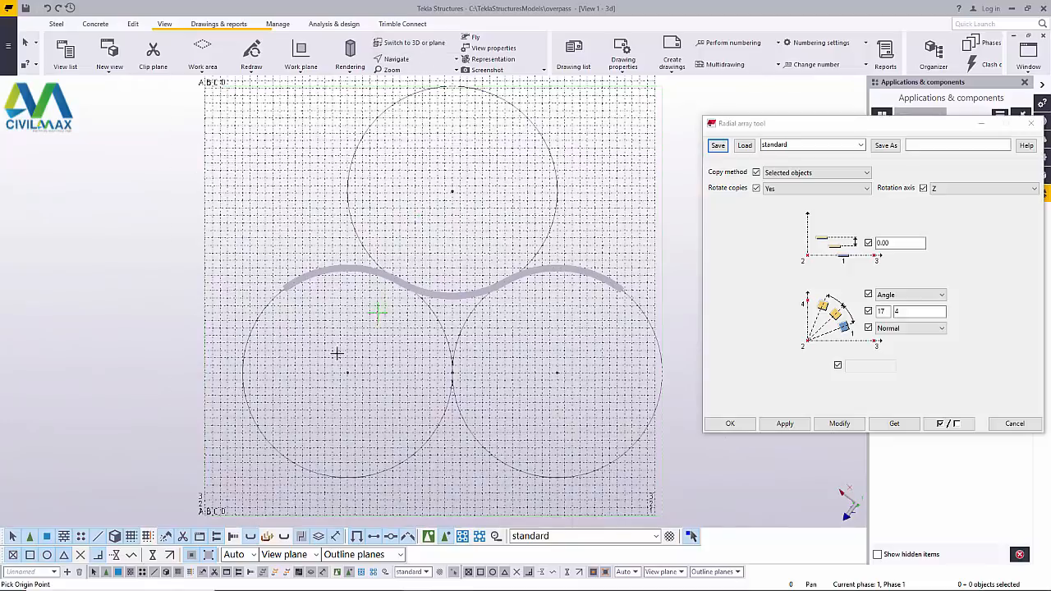
pyautogui.scroll(10, 336, 353)
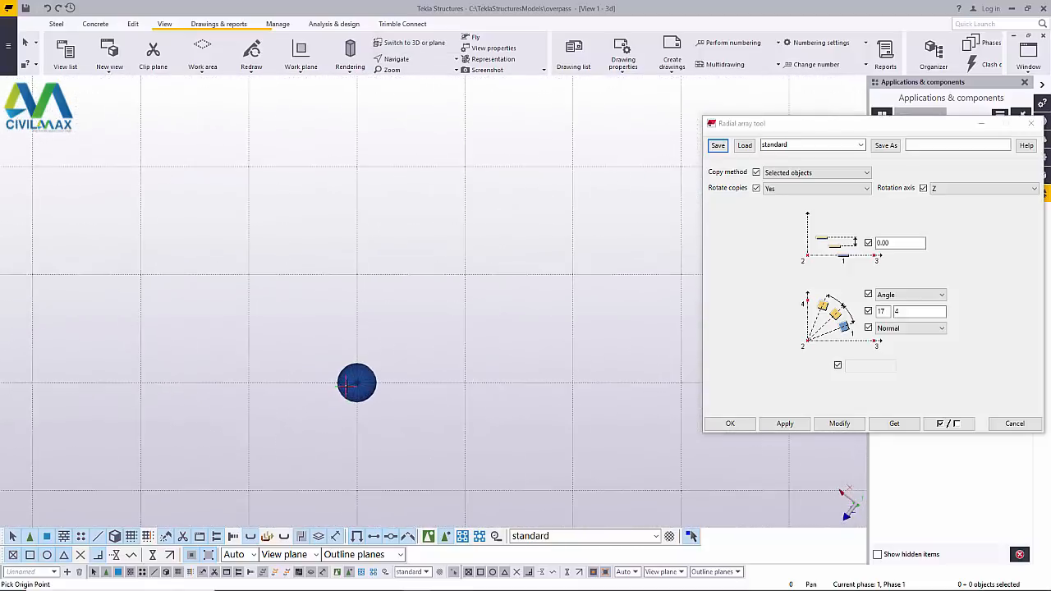
pyautogui.scroll(10, 346, 385)
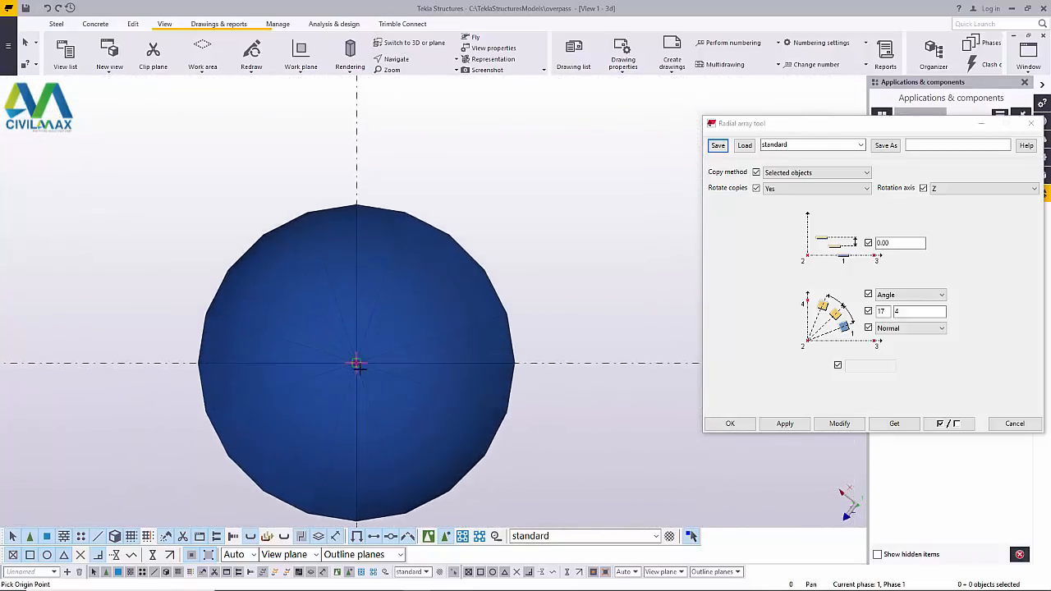
pyautogui.scroll(5, 357, 366)
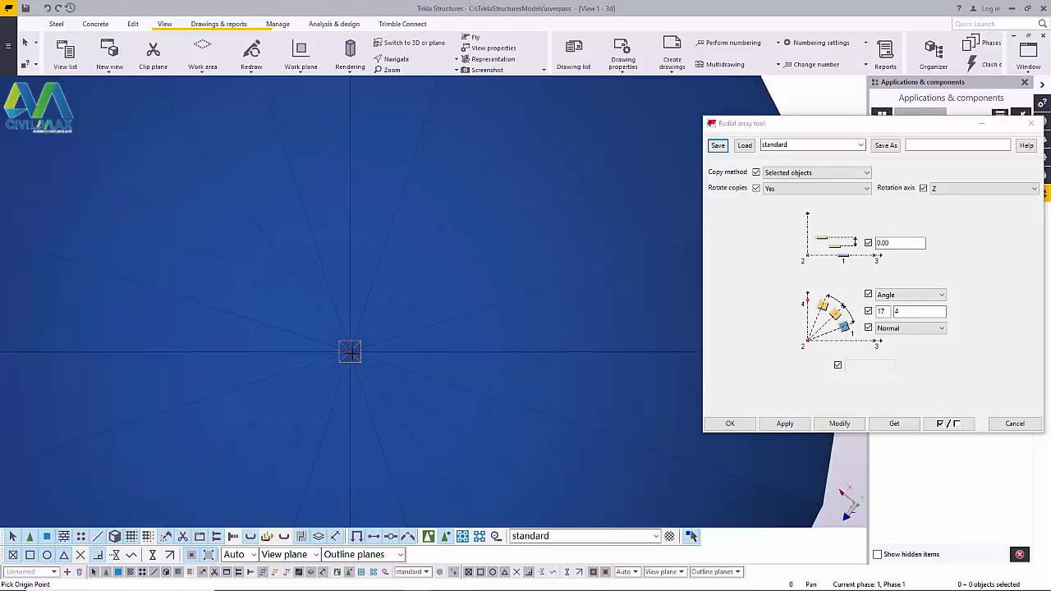
pyautogui.click(350, 351)
pyautogui.scroll(-2, 481, 351)
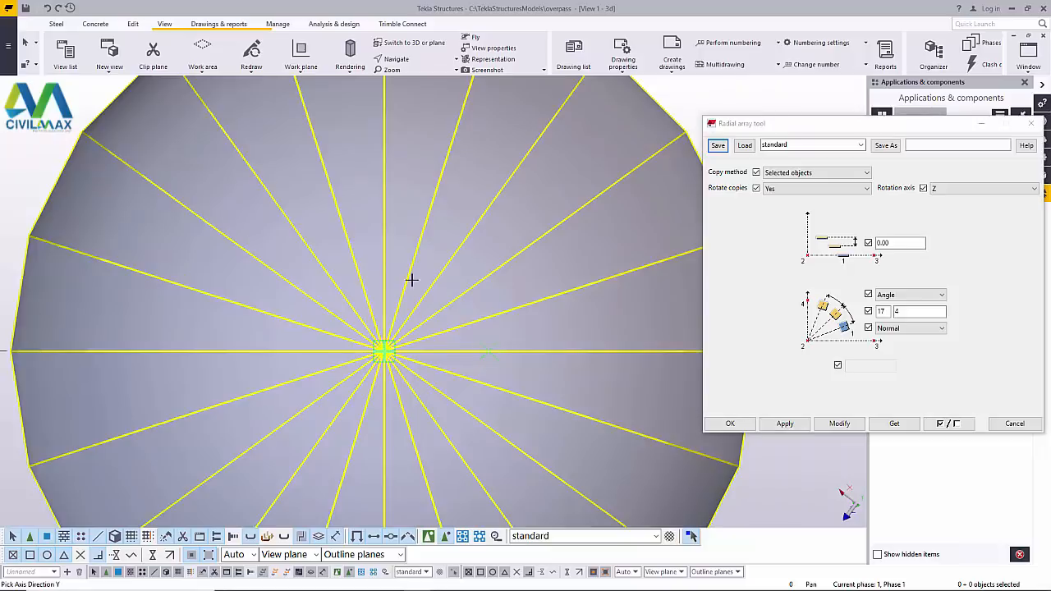
pyautogui.click(383, 247)
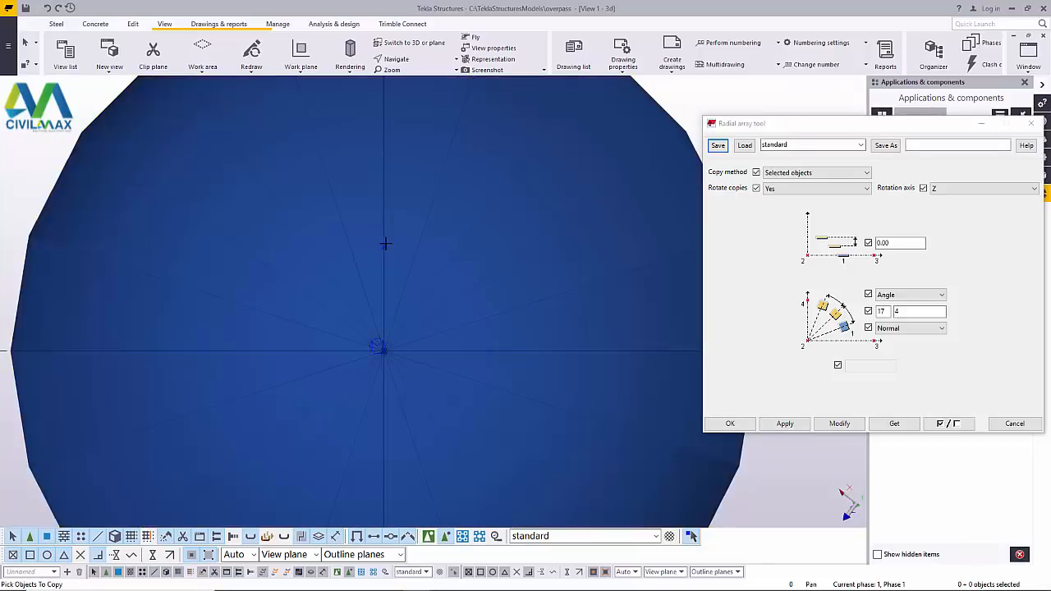
pyautogui.click(385, 245)
# - Return to the 3D view at the overpass's near end and end the radial array command
pyautogui.scroll(-5, 366, 330)
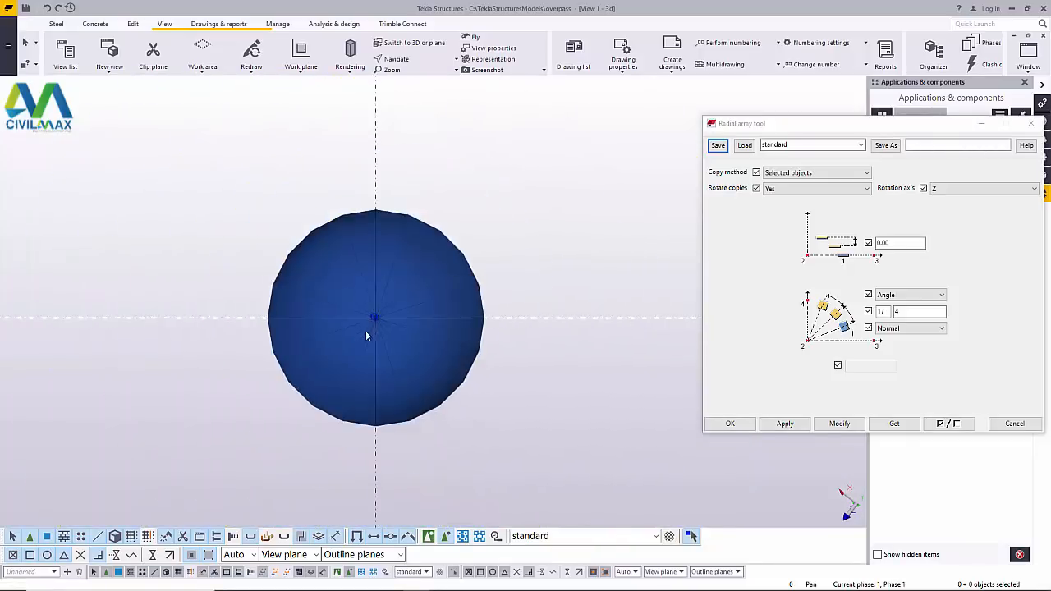
pyautogui.scroll(-10, 440, 105)
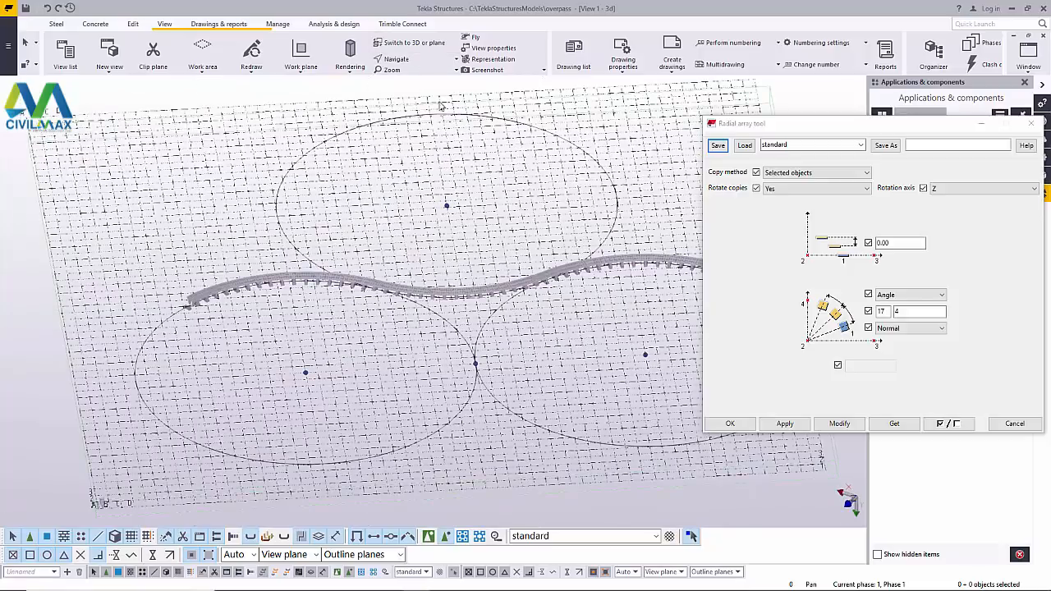
pyautogui.scroll(10, 187, 298)
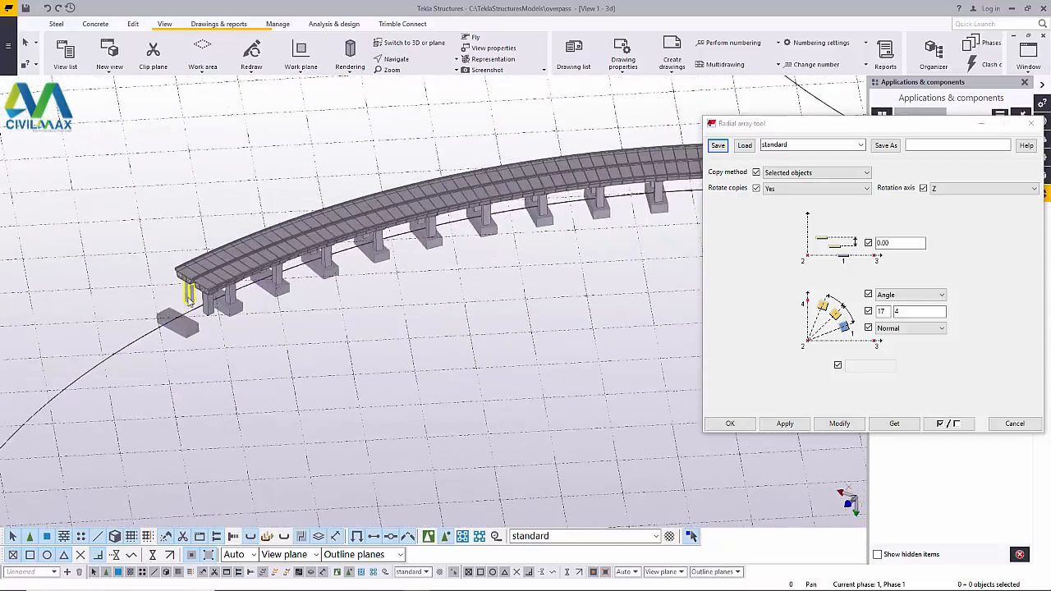
pyautogui.scroll(4, 220, 302)
pyautogui.rightClick(266, 292)
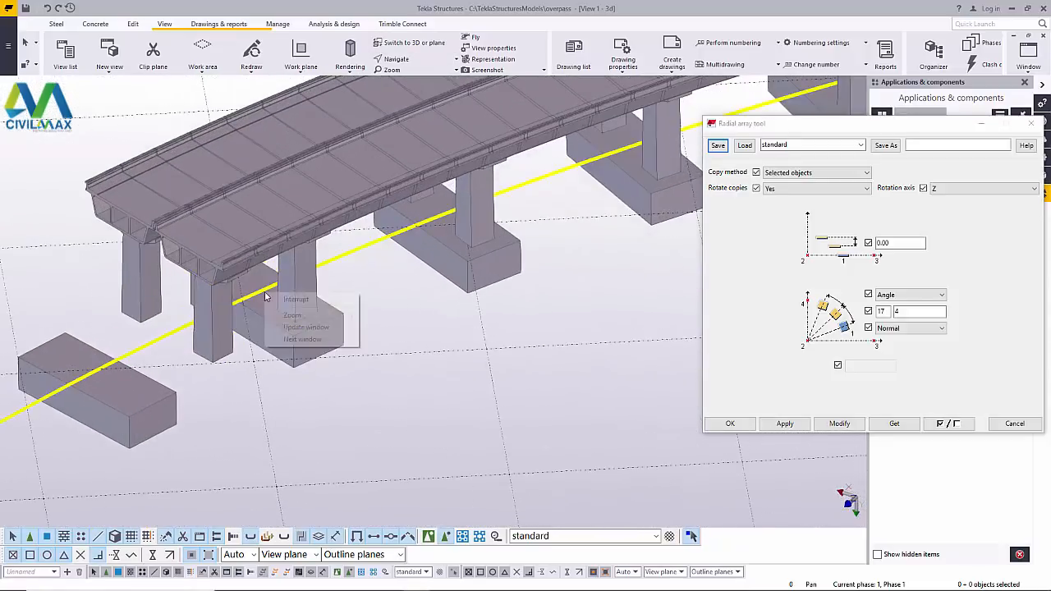
pyautogui.click(308, 298)
# - Try to shift the stray footing beyond the deck end beneath the end piers with repeated linear moves of dZ -2000
pyautogui.scroll(2, 159, 380)
pyautogui.click(131, 393)
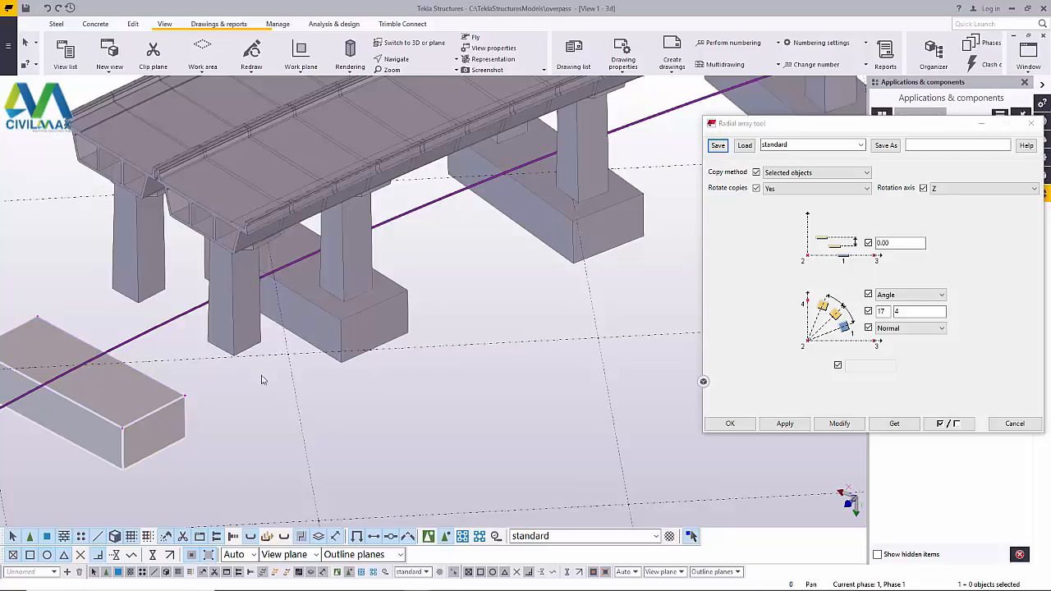
pyautogui.moveTo(263, 380); pyautogui.dragTo(410, 361, button='middle')
pyautogui.scroll(3, 240, 375)
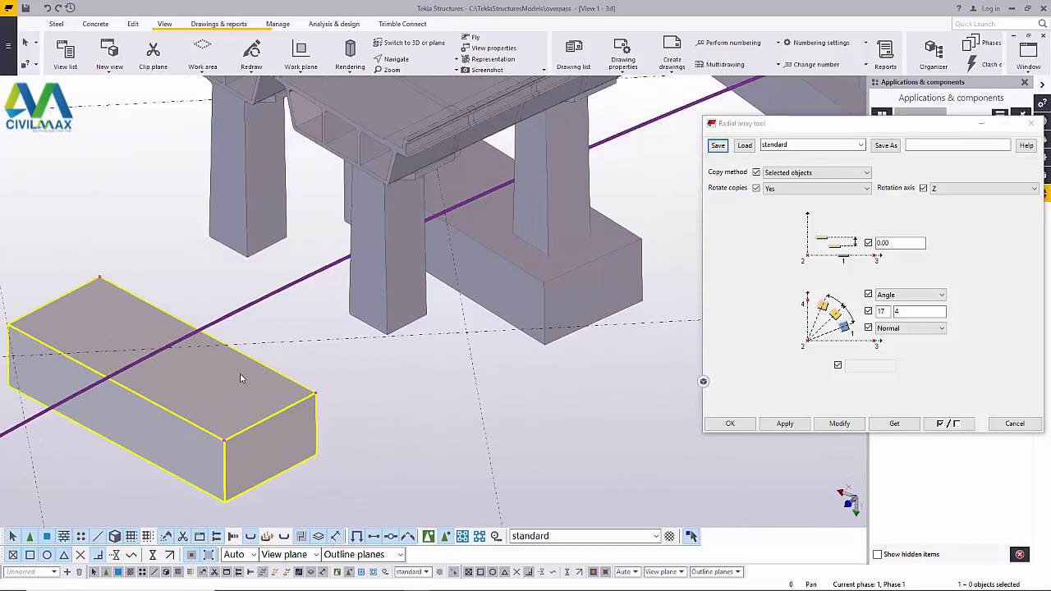
pyautogui.scroll(-3, 328, 383)
pyautogui.scroll(-1, 271, 401)
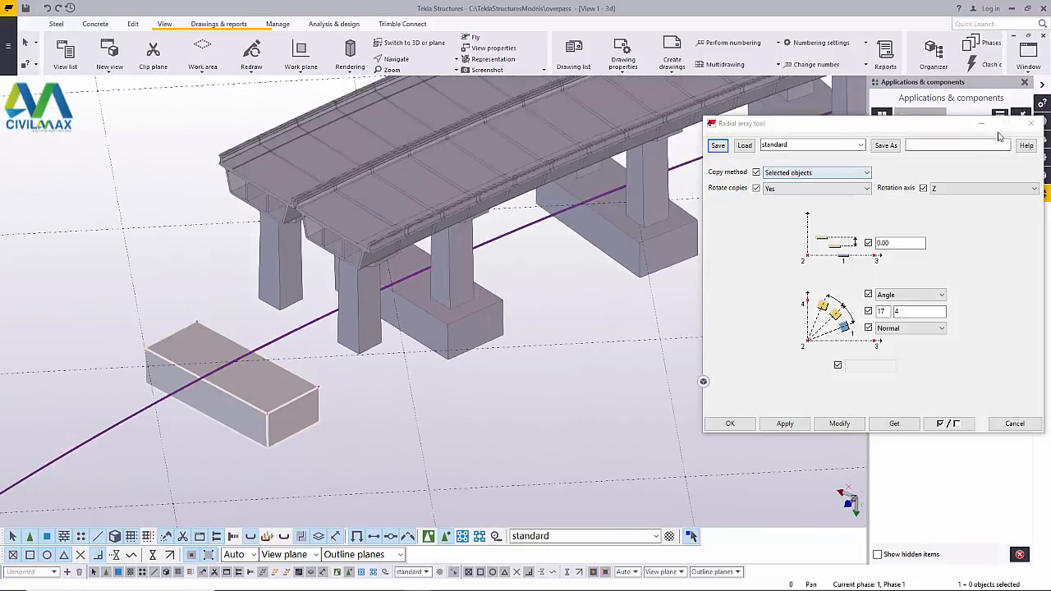
pyautogui.click(1031, 123)
pyautogui.rightClick(515, 392)
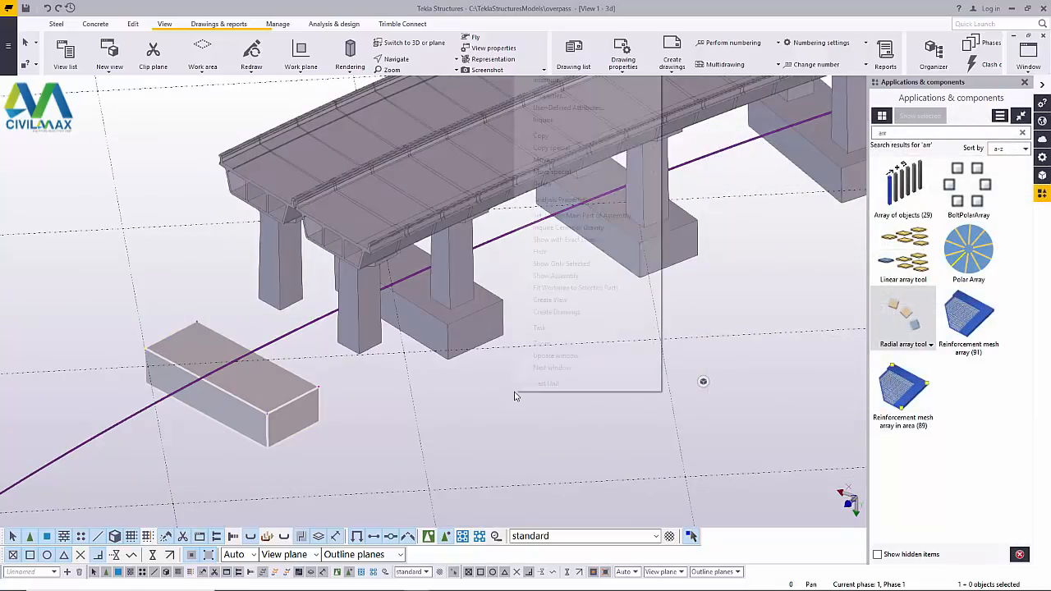
pyautogui.moveTo(567, 150)
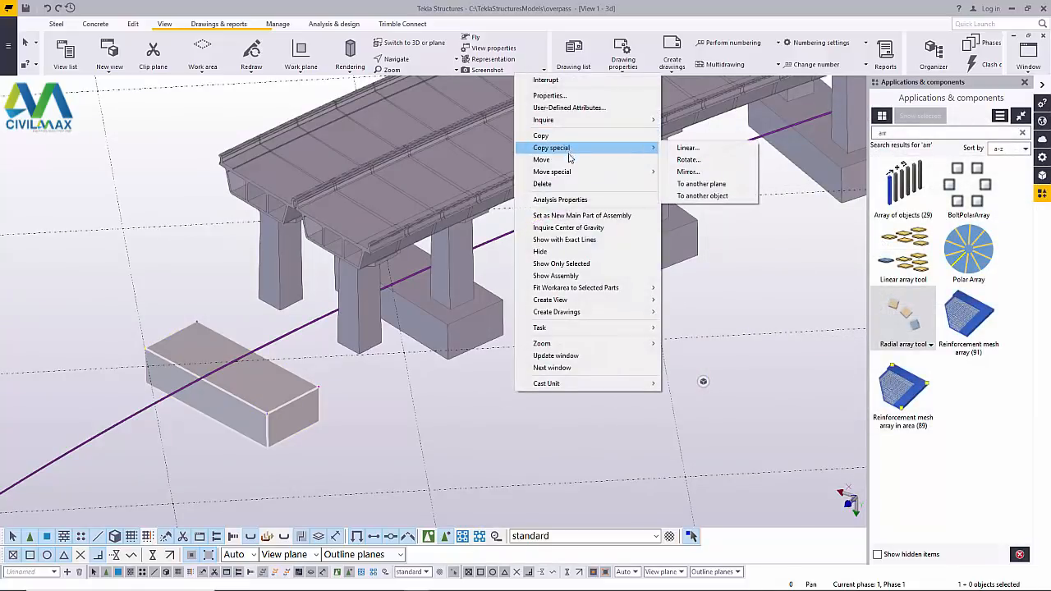
pyautogui.moveTo(640, 171)
pyautogui.click(685, 172)
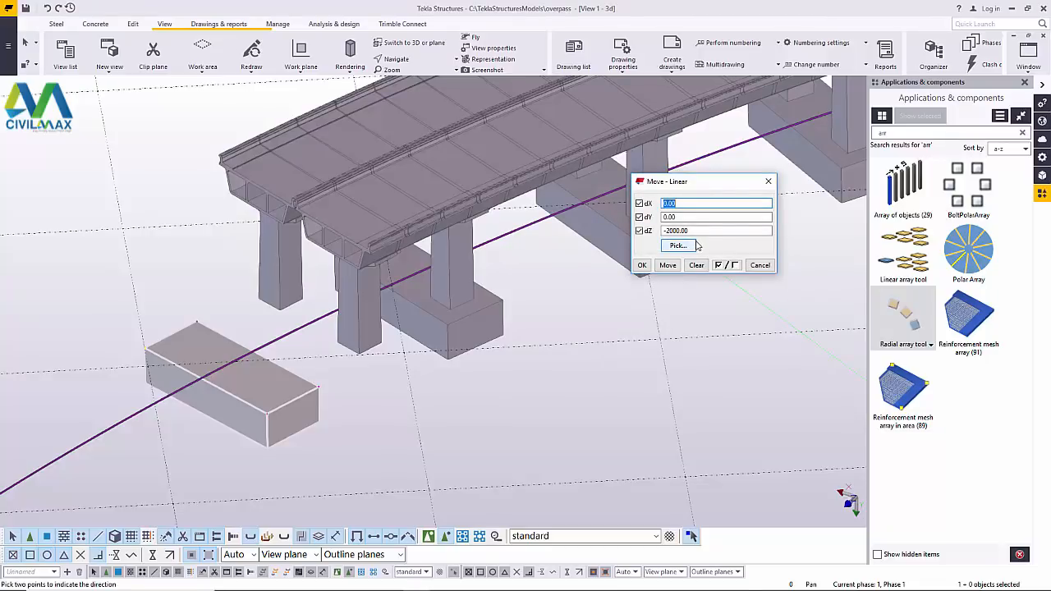
pyautogui.click(669, 265)
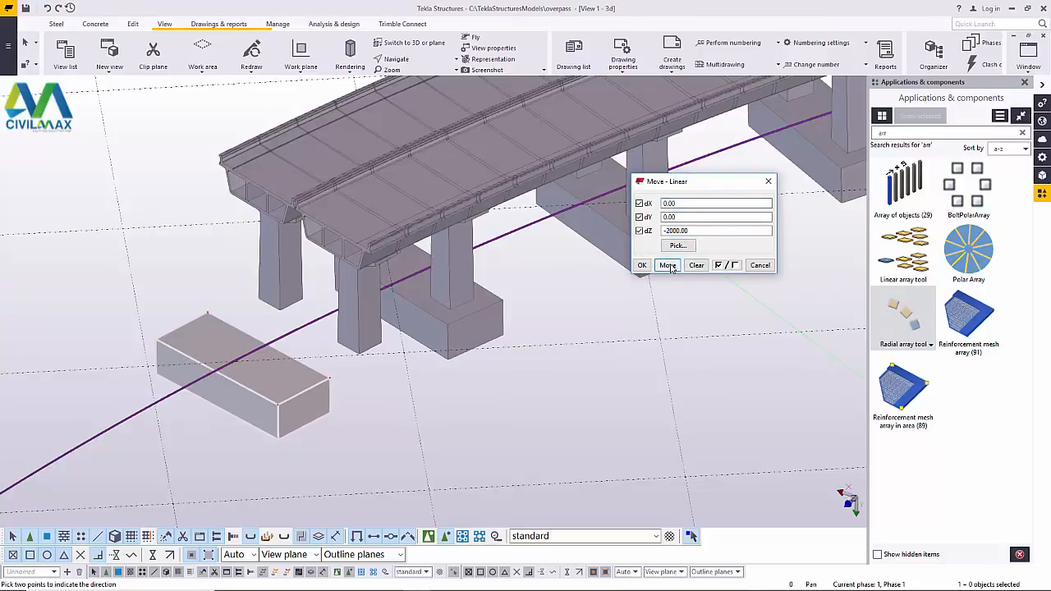
pyautogui.click(669, 266)
pyautogui.click(669, 265)
pyautogui.click(669, 265)
pyautogui.click(669, 265)
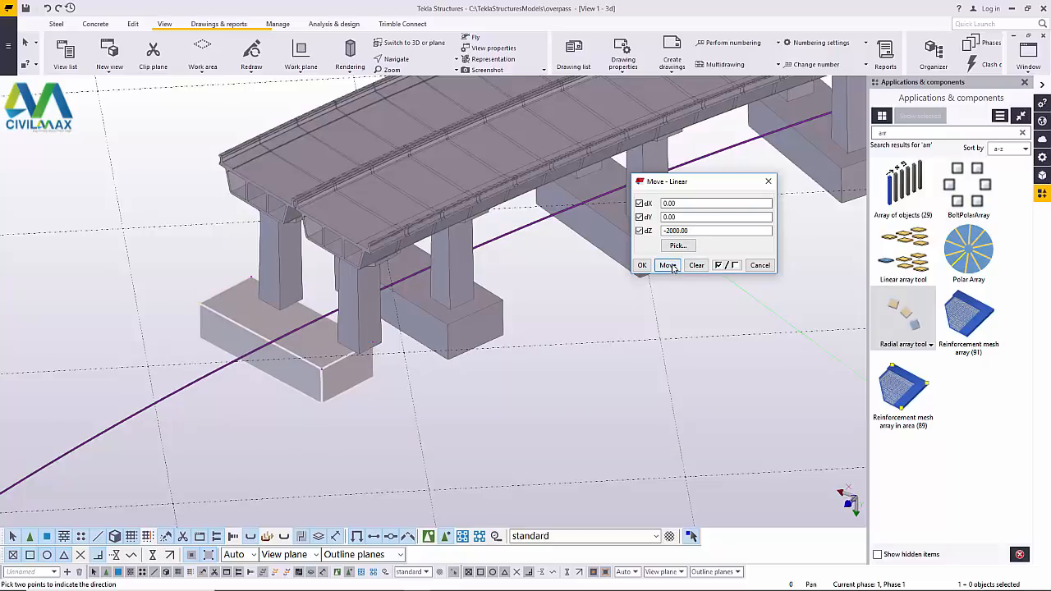
pyautogui.click(669, 265)
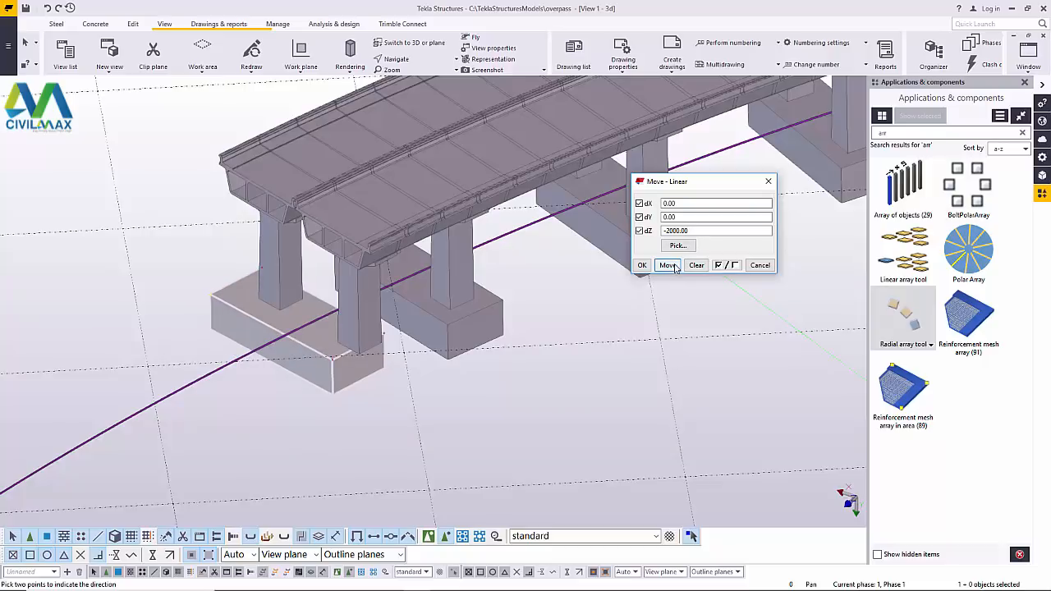
pyautogui.click(642, 265)
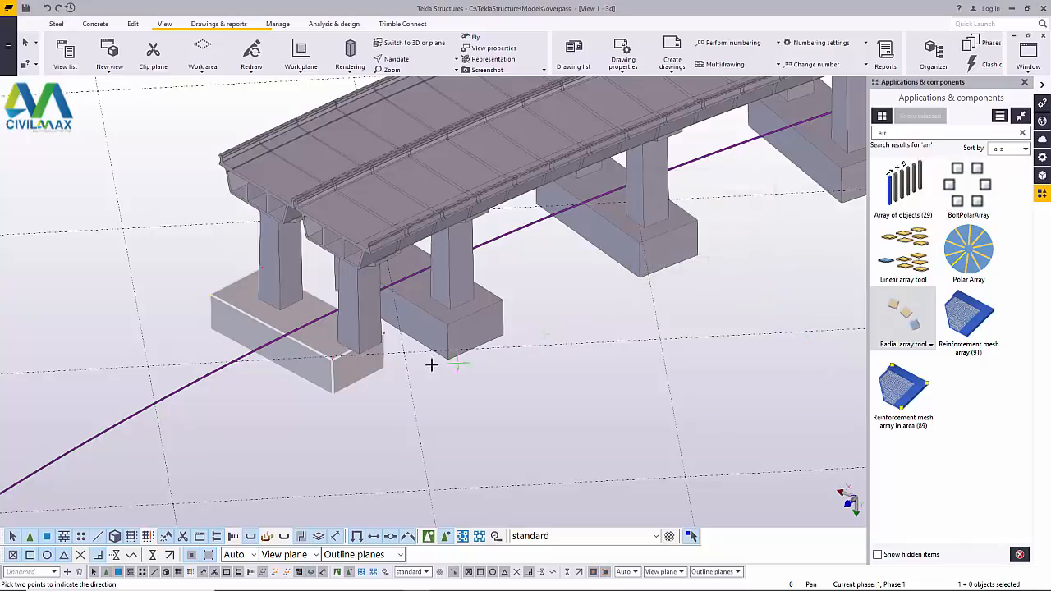
# - Delete the misplaced end footing and copy the adjacent one beneath the end pier pair, using matching pier base edge midpoints
pyautogui.press('Delete')
pyautogui.scroll(2, 347, 328)
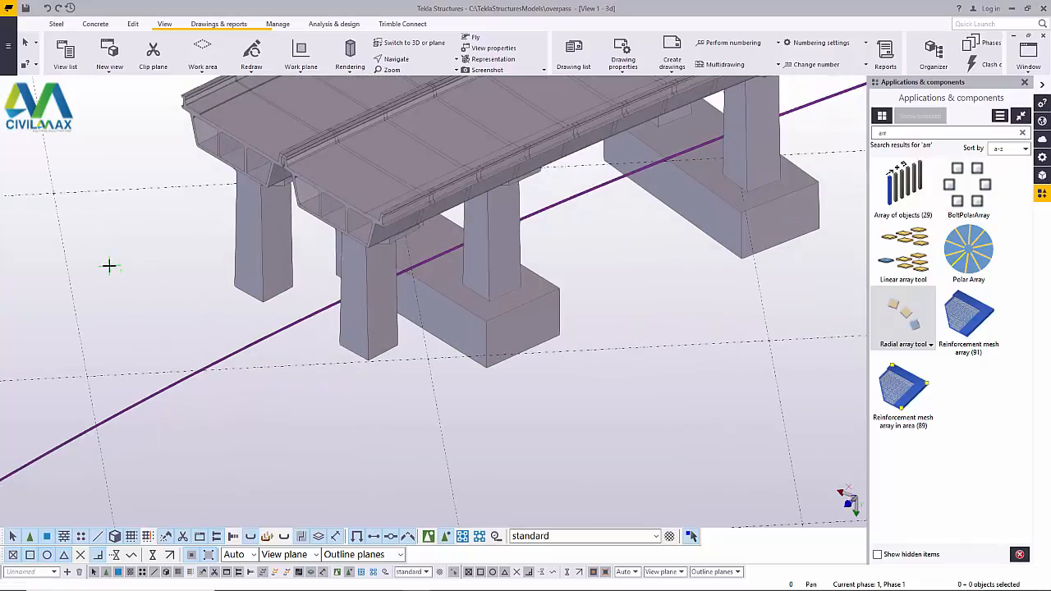
pyautogui.rightClick(458, 296)
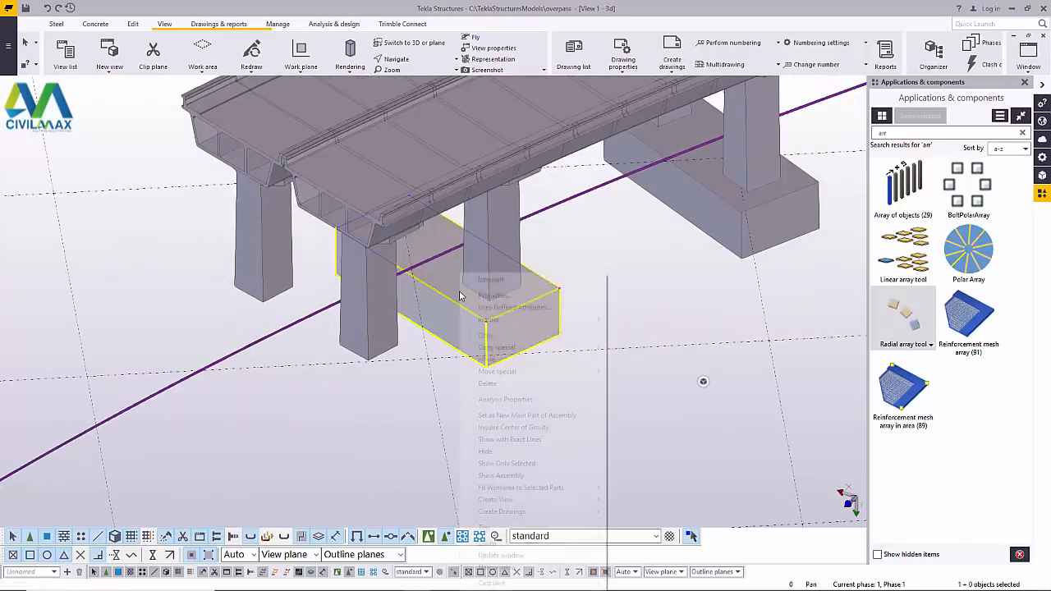
pyautogui.click(493, 335)
pyautogui.scroll(3, 498, 317)
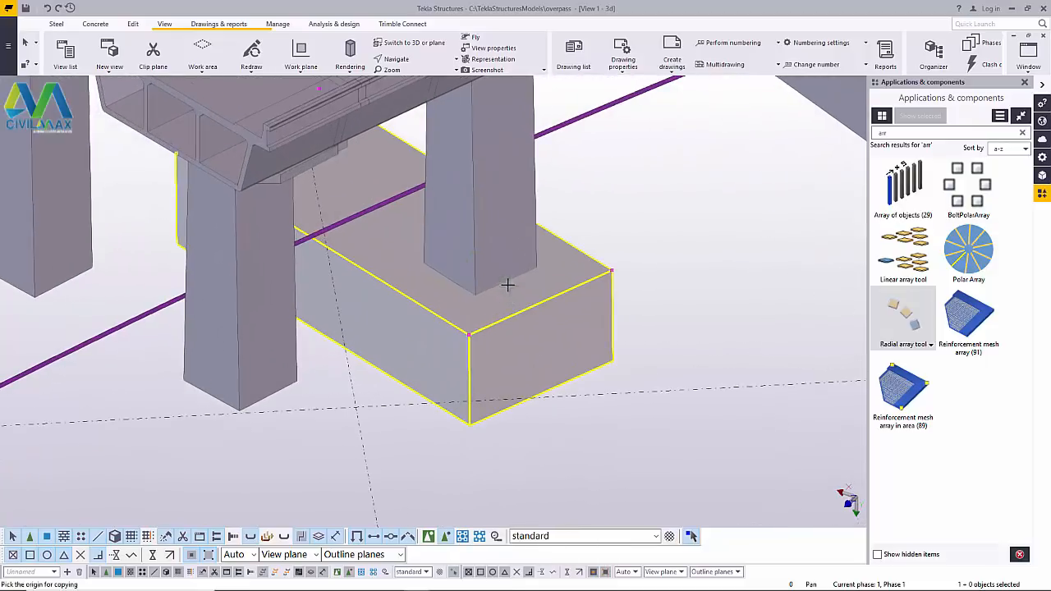
pyautogui.click(505, 280)
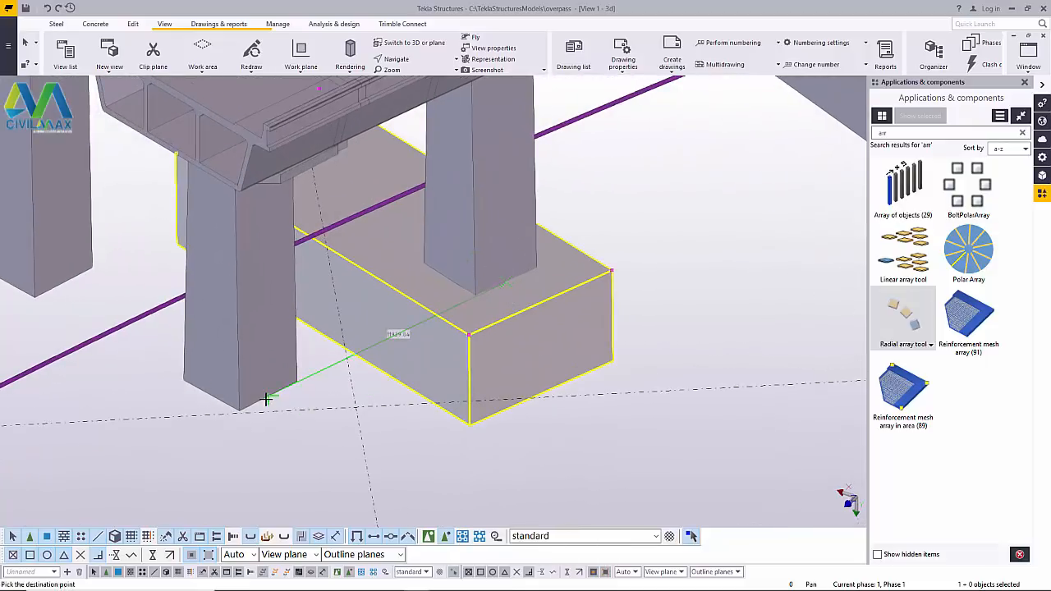
pyautogui.click(267, 400)
pyautogui.rightClick(655, 236)
pyautogui.click(667, 243)
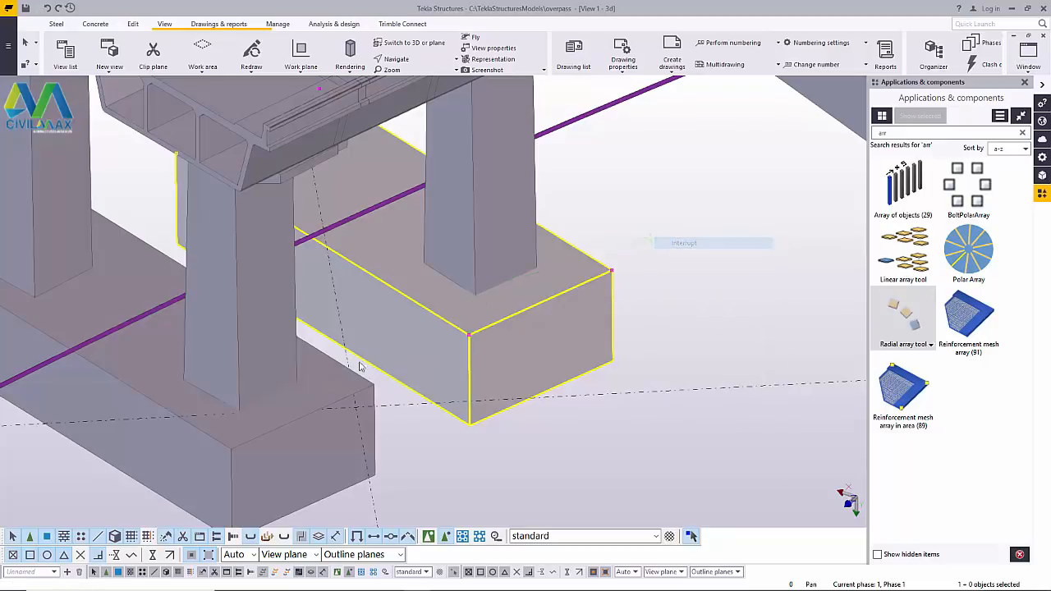
# - Examine the deck, piers and footings along the whole overpass from overhead and from a low angle
pyautogui.scroll(-3, 293, 397)
pyautogui.scroll(-4, 268, 413)
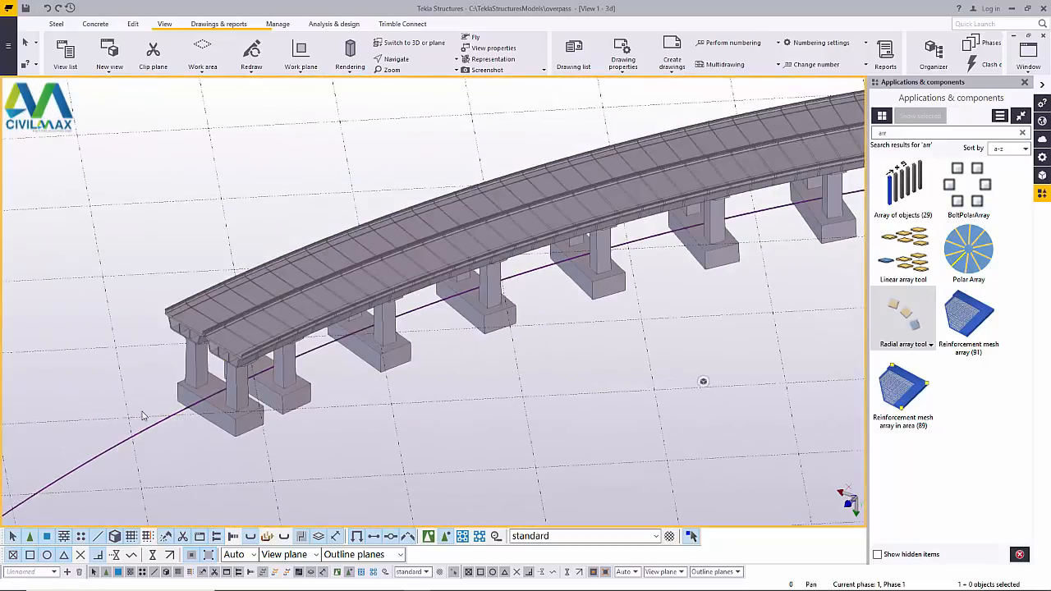
pyautogui.scroll(-5, 141, 416)
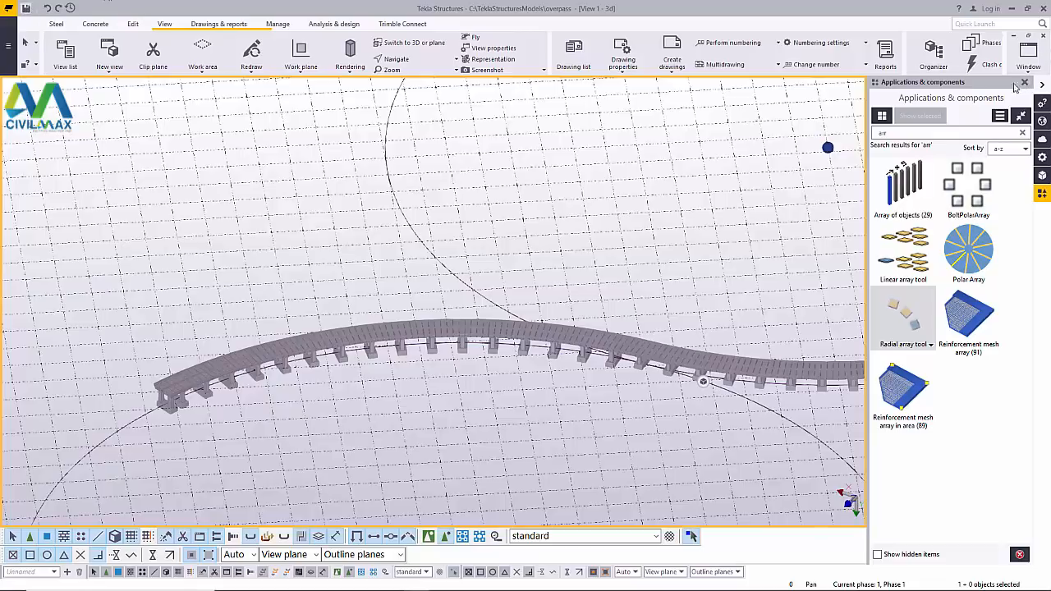
pyautogui.scroll(6, 528, 340)
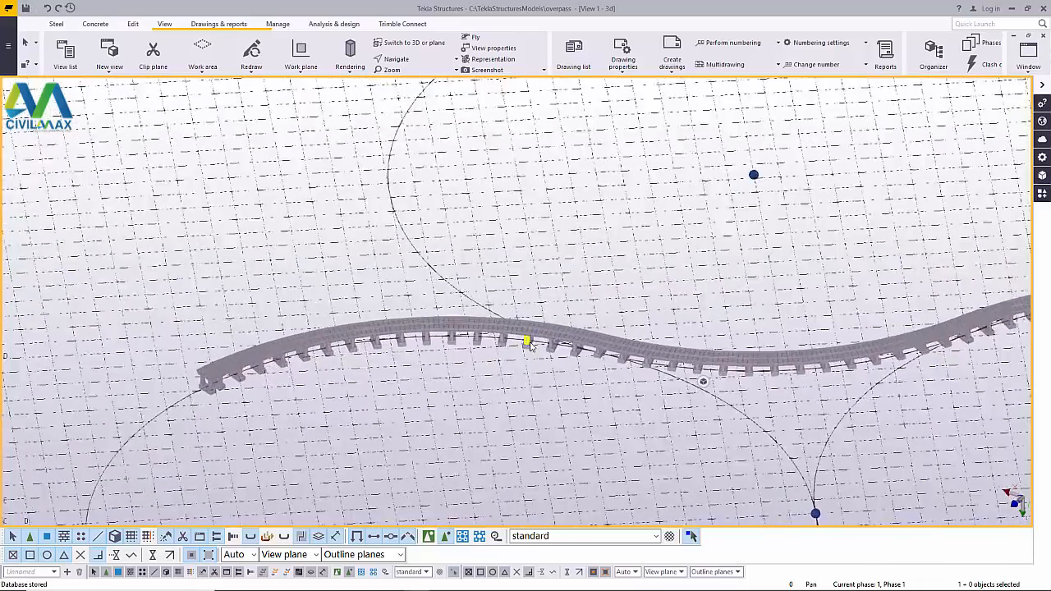
pyautogui.scroll(1, 538, 340)
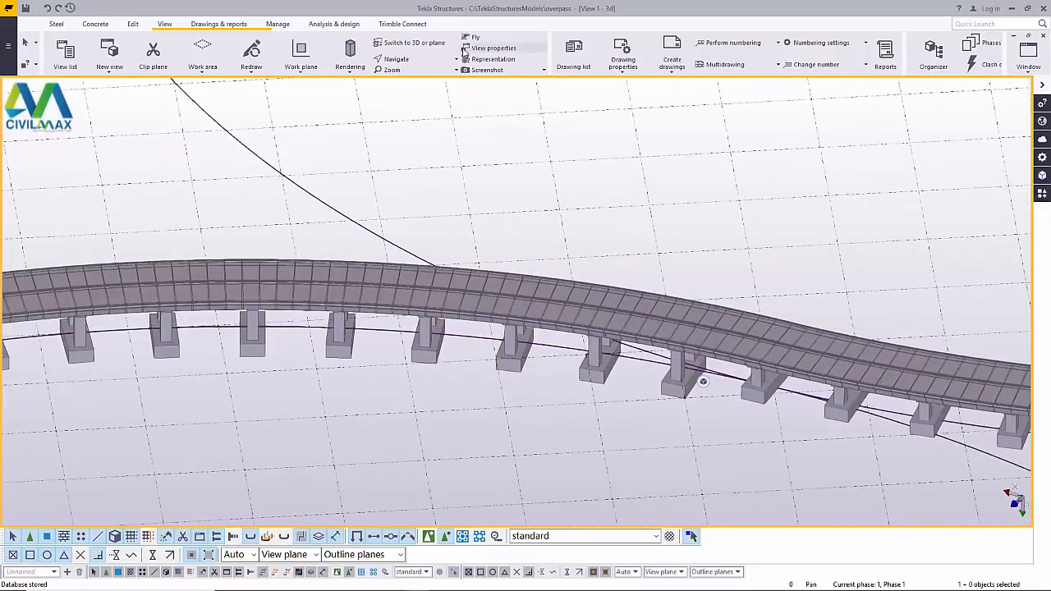
pyautogui.click(397, 60)
pyautogui.click(410, 79)
pyautogui.keyDown('ctrl'); pyautogui.moveTo(538, 345); pyautogui.dragTo(369, 275, button='middle'); pyautogui.keyUp('ctrl')
pyautogui.scroll(-3, 369, 275)
pyautogui.scroll(8, 421, 466)
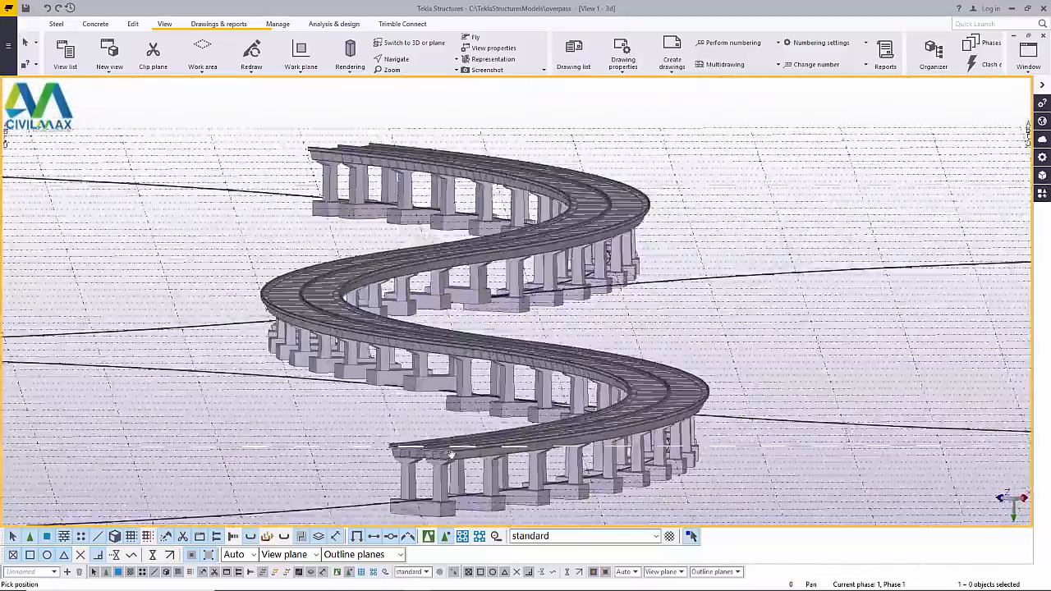
# - Examine the overpass's near end up close, showing the box-girder sections, end piers and deck surface from the side and above
pyautogui.scroll(-3, 421, 466)
pyautogui.scroll(6, 471, 415)
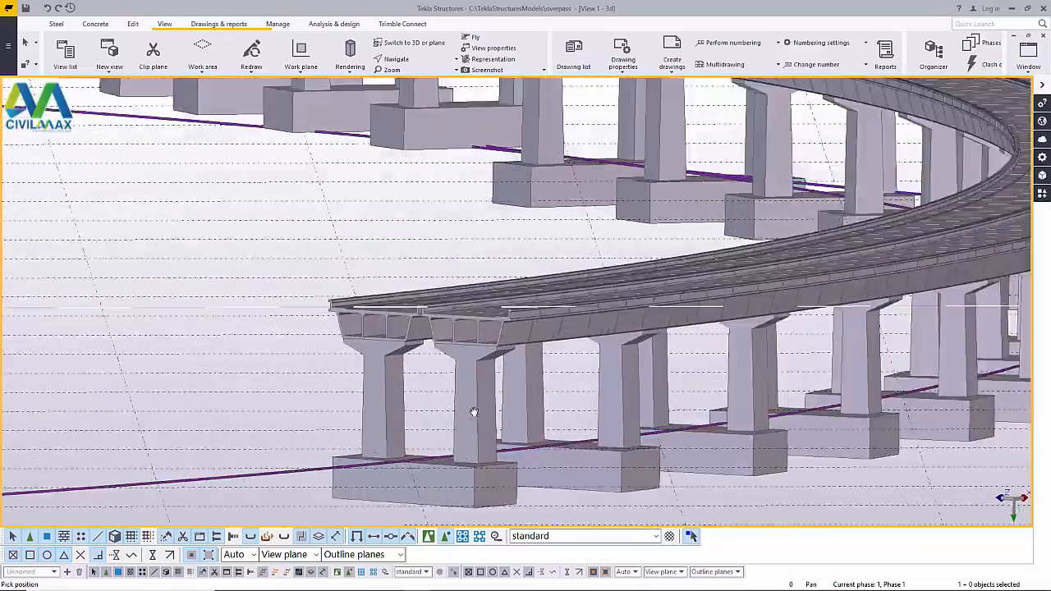
pyautogui.click(394, 59)
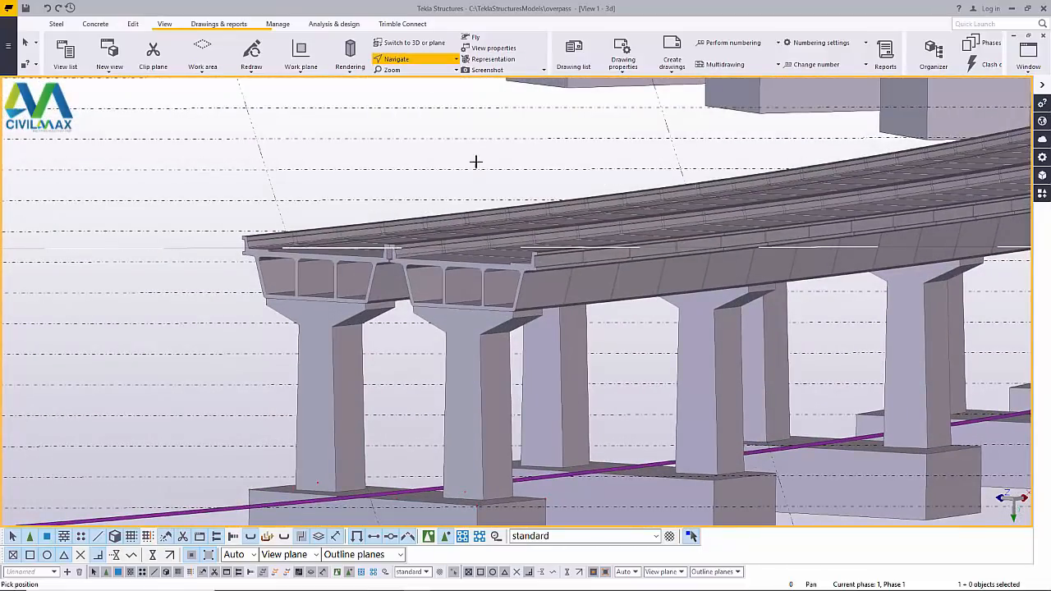
pyautogui.keyDown('ctrl'); pyautogui.moveTo(485, 284); pyautogui.dragTo(648, 374, button='middle'); pyautogui.keyUp('ctrl')
pyautogui.scroll(-3, 649, 373)
pyautogui.scroll(5, 577, 244)
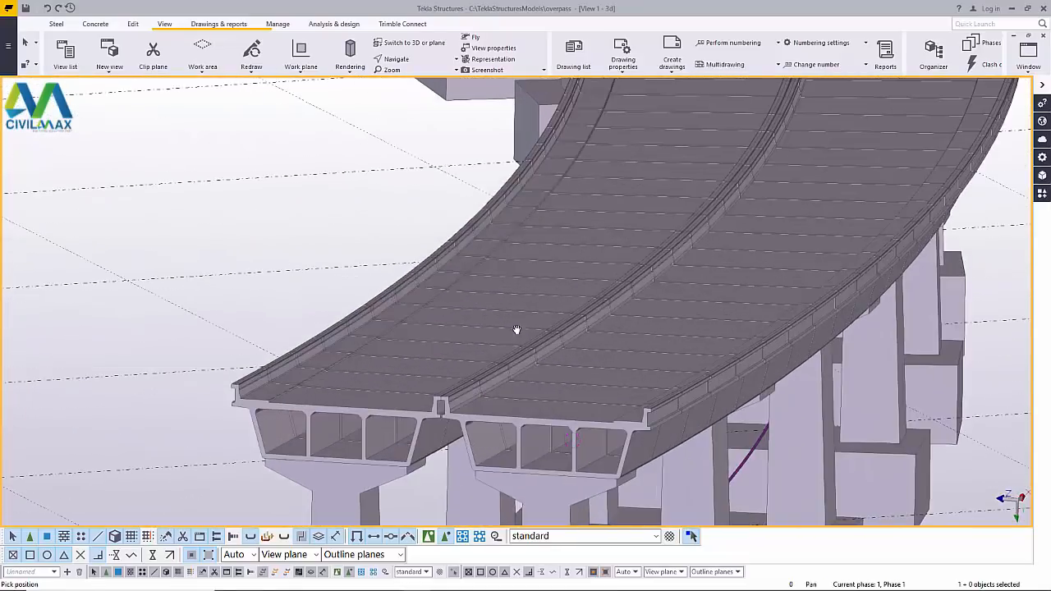
# - Change the 3D view's projection to Perspective in its view properties
pyautogui.rightClick(280, 170)
pyautogui.click(304, 175)
pyautogui.doubleClick(304, 228)
pyautogui.click(248, 217)
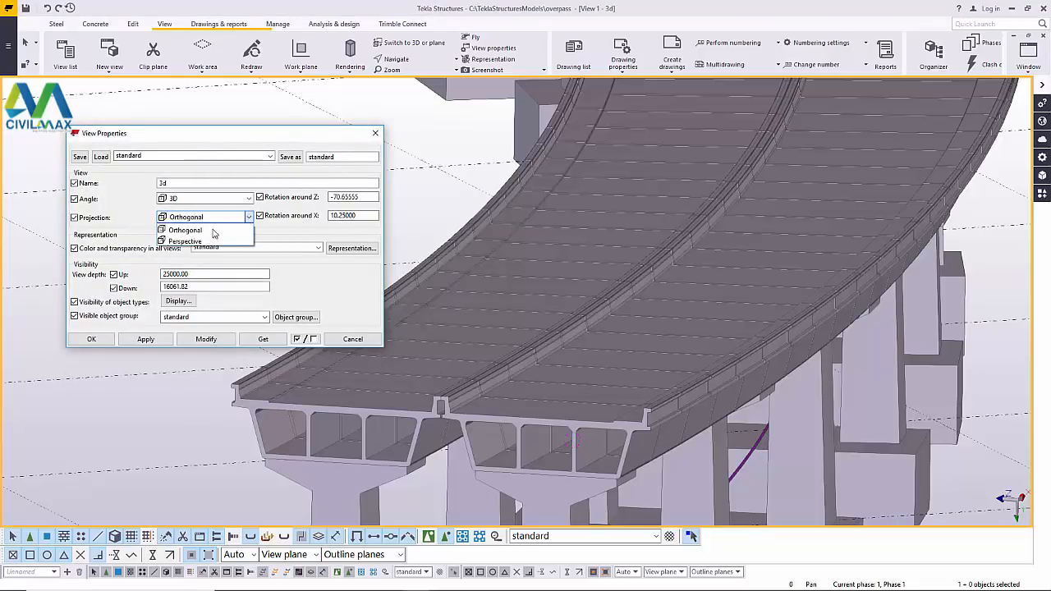
pyautogui.click(185, 241)
pyautogui.click(187, 341)
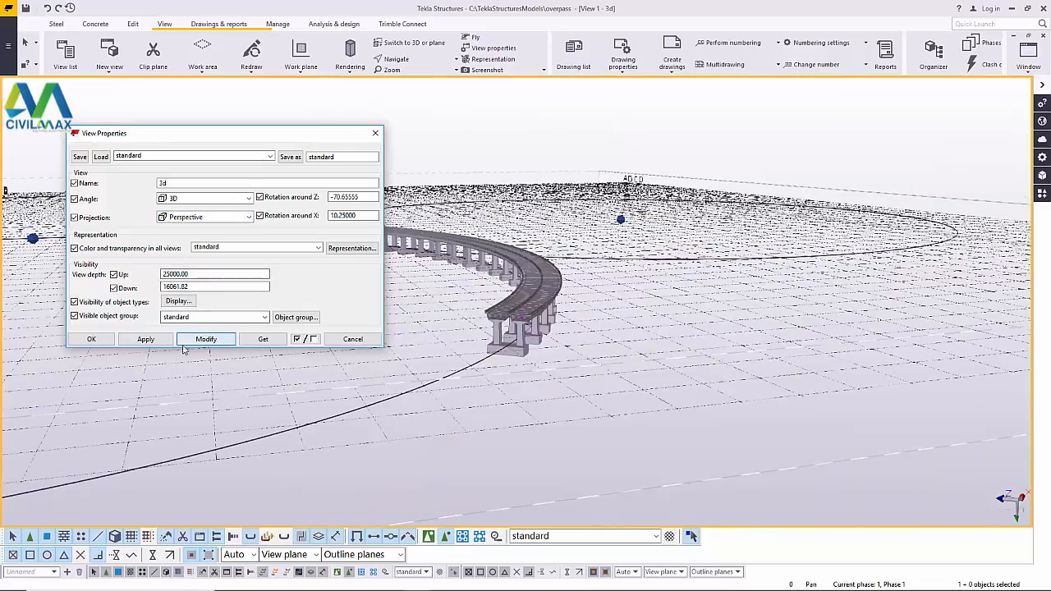
pyautogui.click(91, 339)
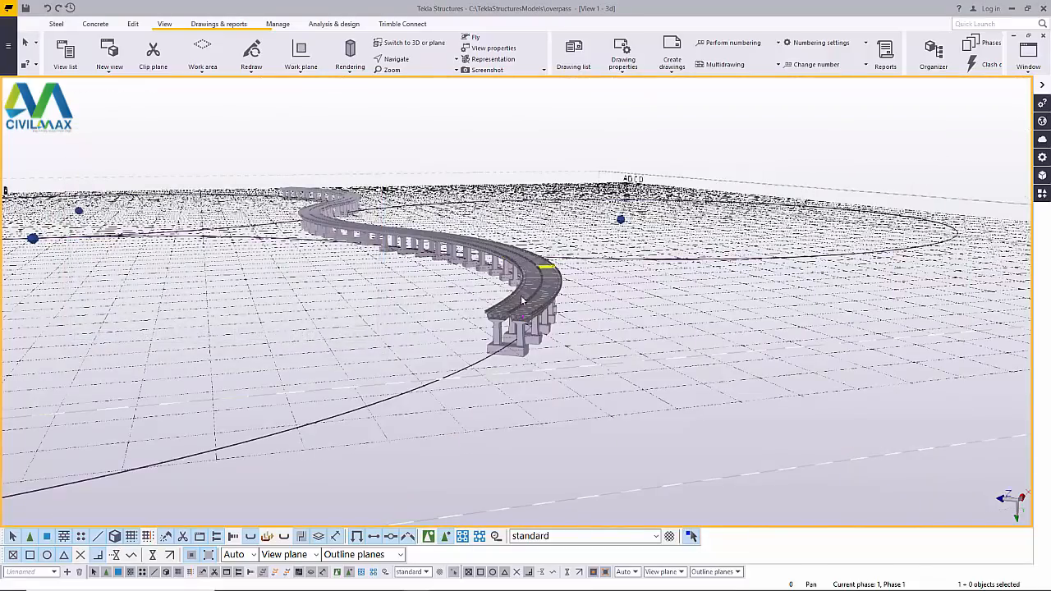
# - Examine the deck in perspective from its near end, looking along the median barrier and around the open box-girder sections
pyautogui.scroll(8, 509, 337)
pyautogui.scroll(-5, 508, 336)
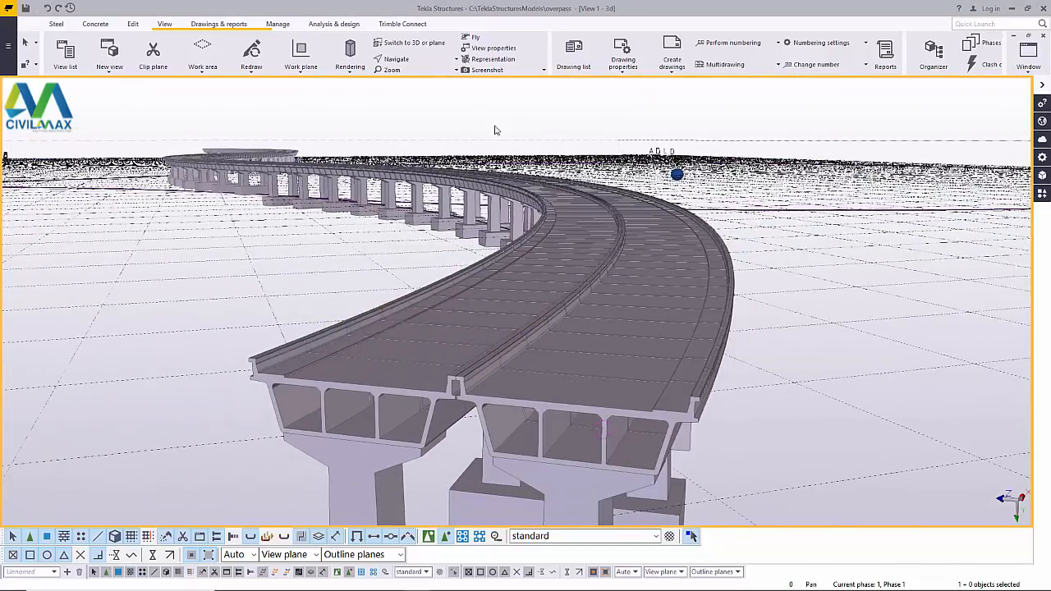
pyautogui.click(394, 59)
pyautogui.click(401, 80)
pyautogui.moveTo(528, 405); pyautogui.dragTo(558, 330)
pyautogui.scroll(5, 531, 326)
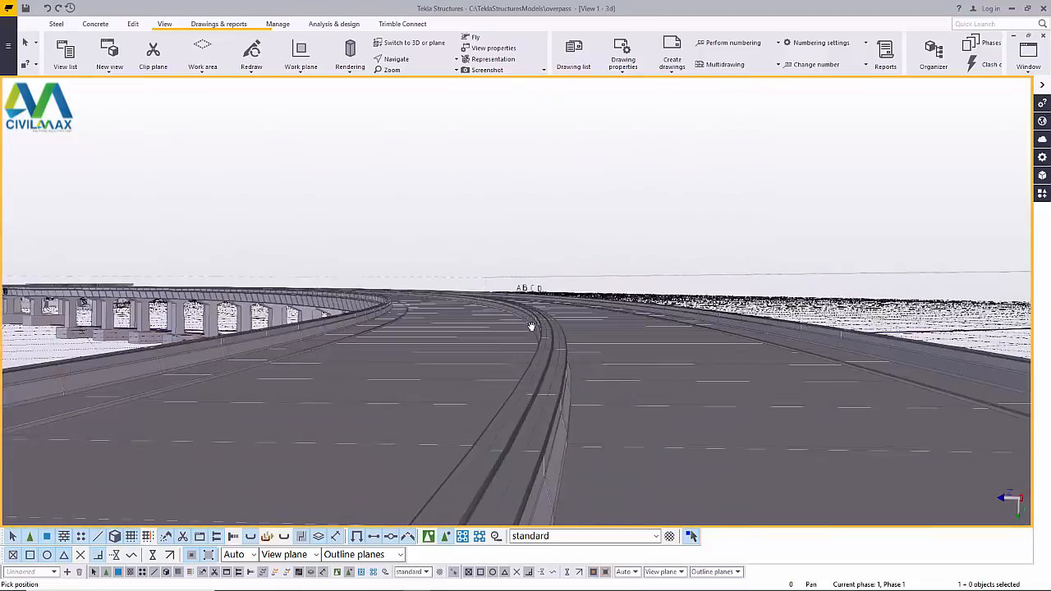
pyautogui.scroll(-3, 540, 318)
pyautogui.moveTo(522, 405); pyautogui.dragTo(569, 364)
pyautogui.scroll(-8, 528, 334)
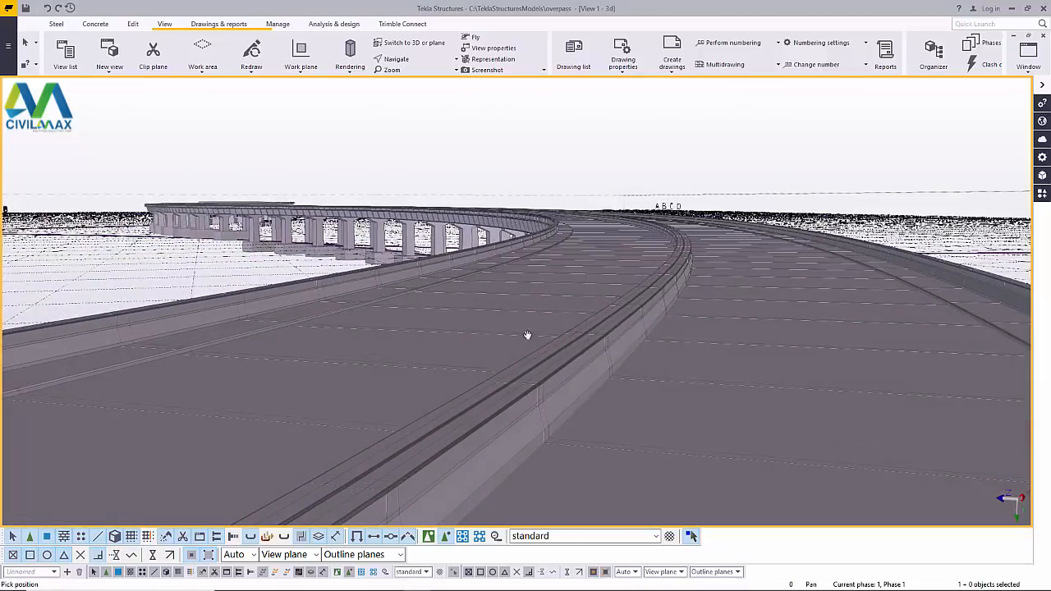
pyautogui.scroll(6, 551, 295)
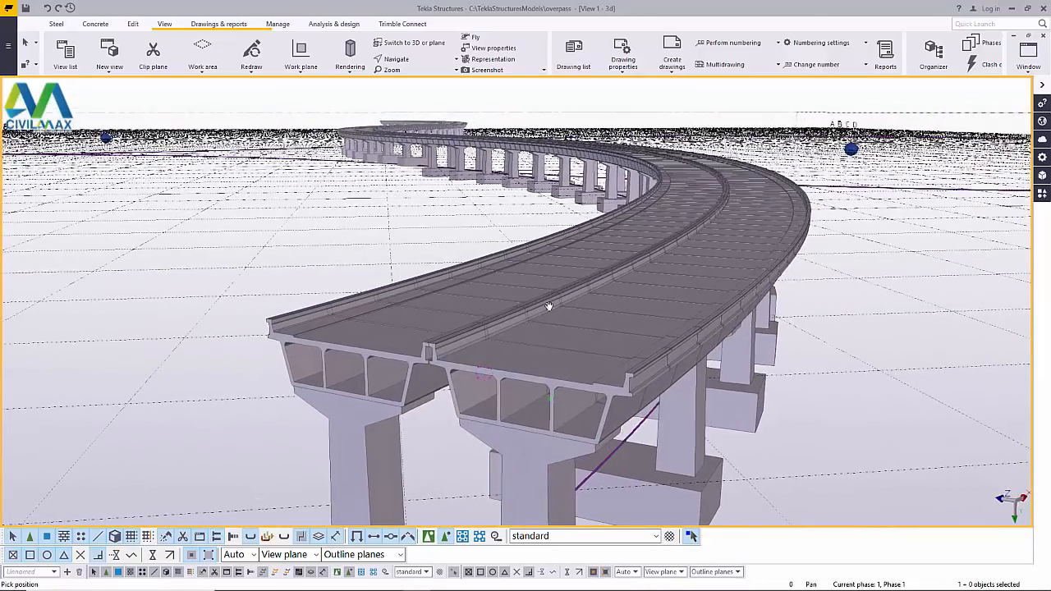
pyautogui.scroll(-3, 554, 294)
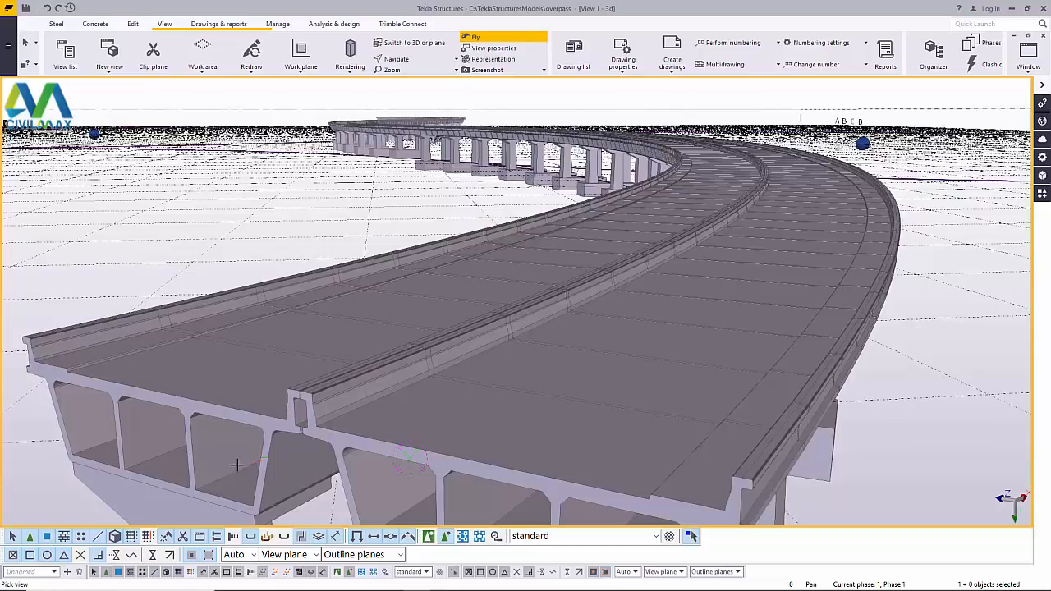
# - Fly through the 3D view along the curved deck and past the outer piers and footings
pyautogui.click(443, 479)
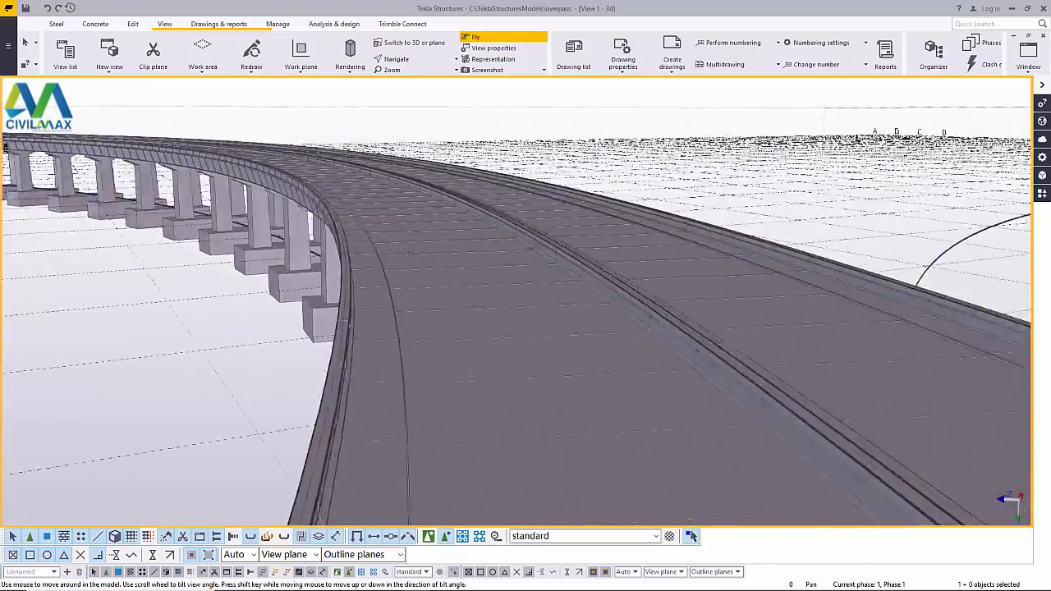
pyautogui.moveTo(441, 481); pyautogui.dragTo(483, 425)
pyautogui.click(484, 423)
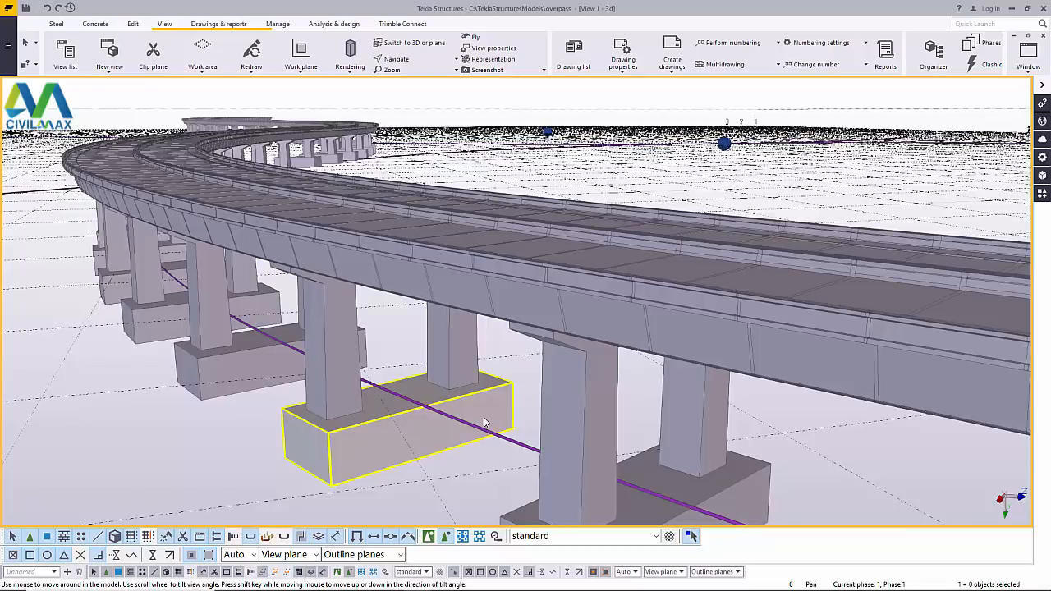